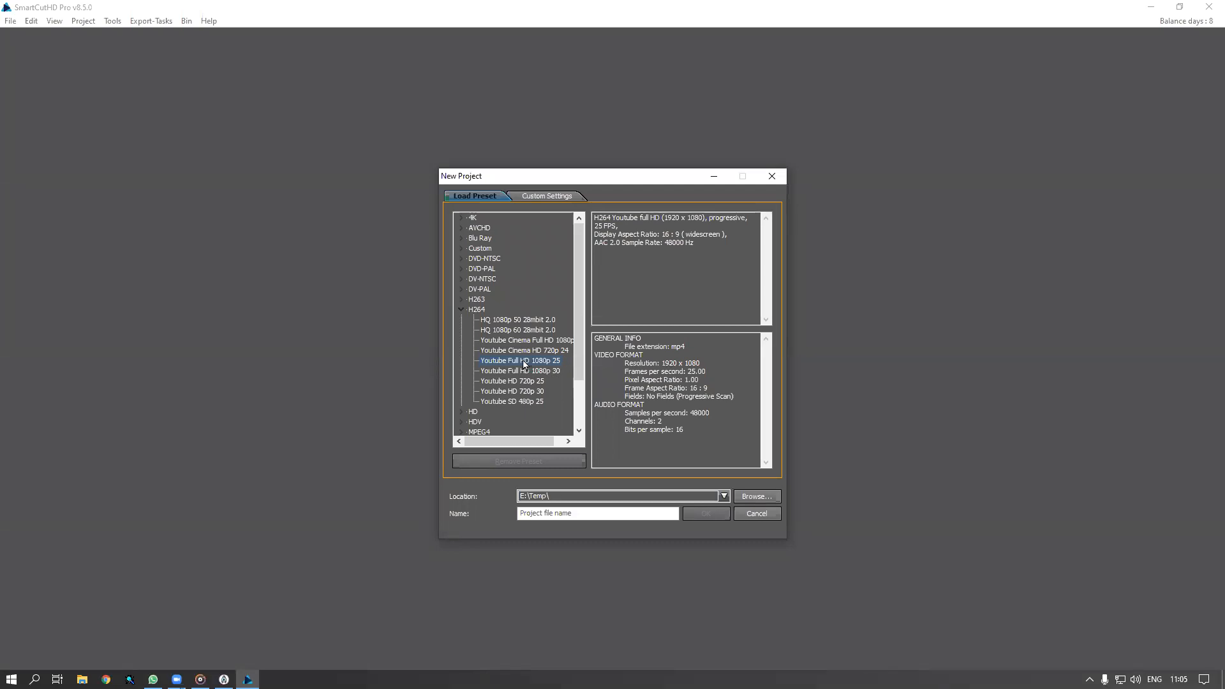
Name the Youtube Full HD 1080p 25 project 'Teaser', fixing the misspelling, with location E:\Temp
left_click(560, 513)
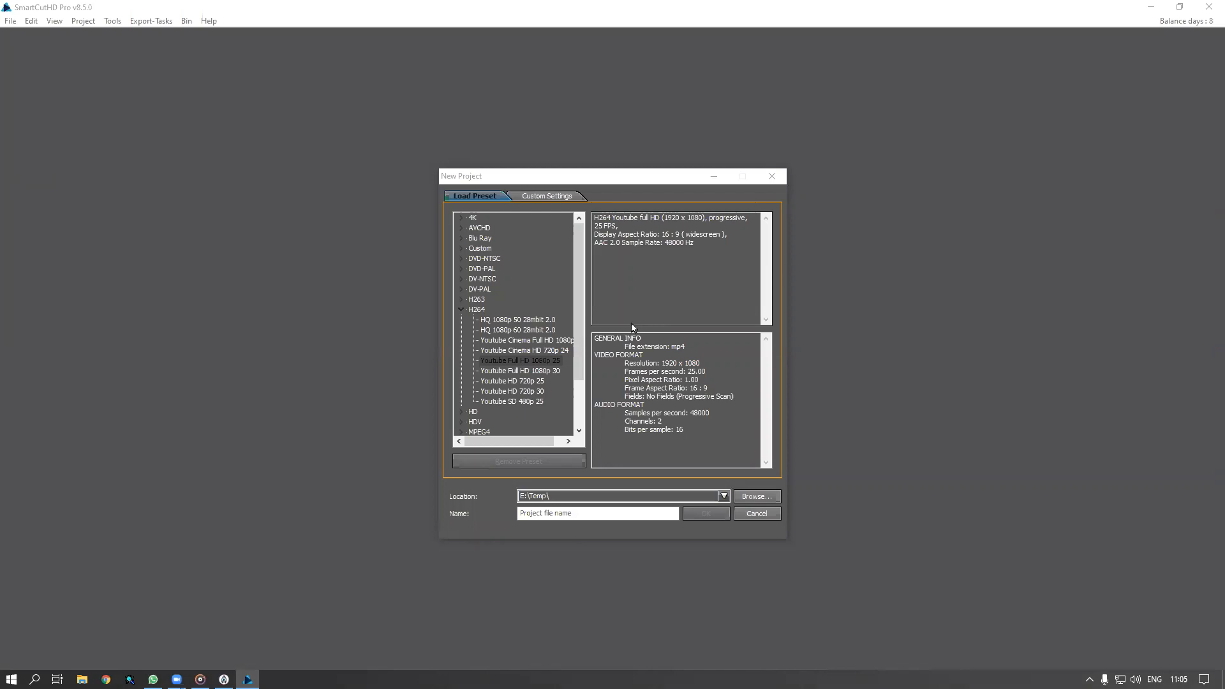
left_click(589, 508)
type("Teasre")
key("BackSpace")
key("BackSpace")
key("BackSpace")
type("ase")
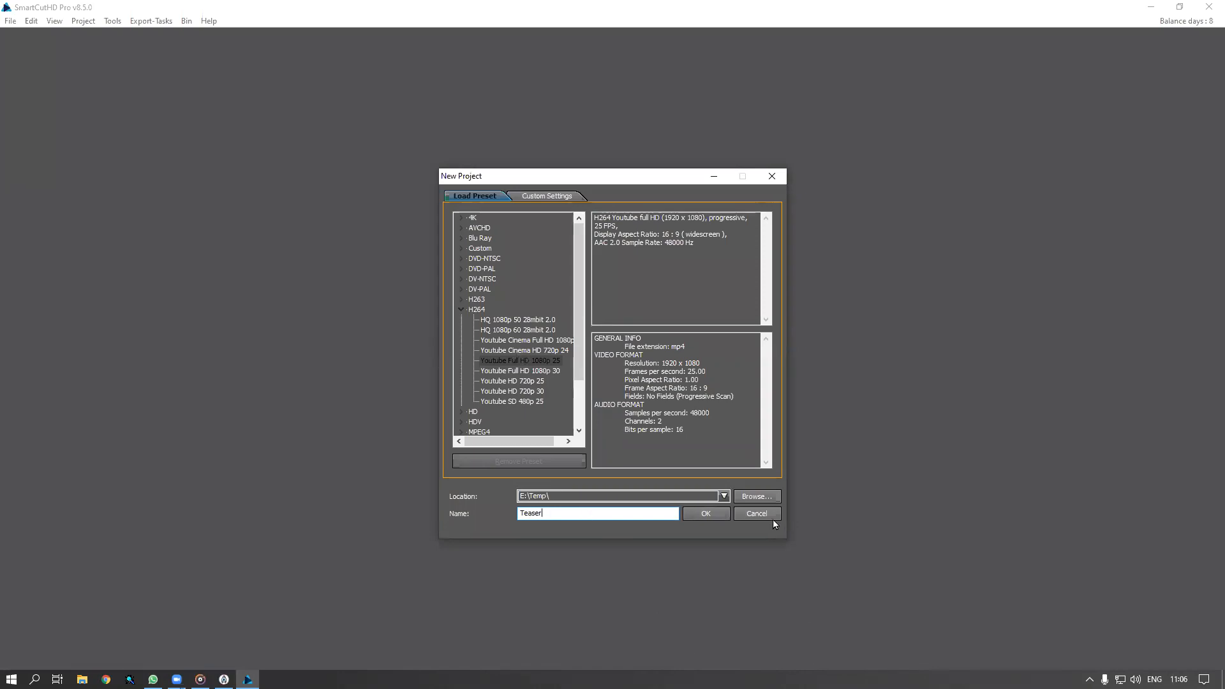
Create the Teaser project, stretch the preview range across the ruler, and show its empty bin
left_click(710, 515)
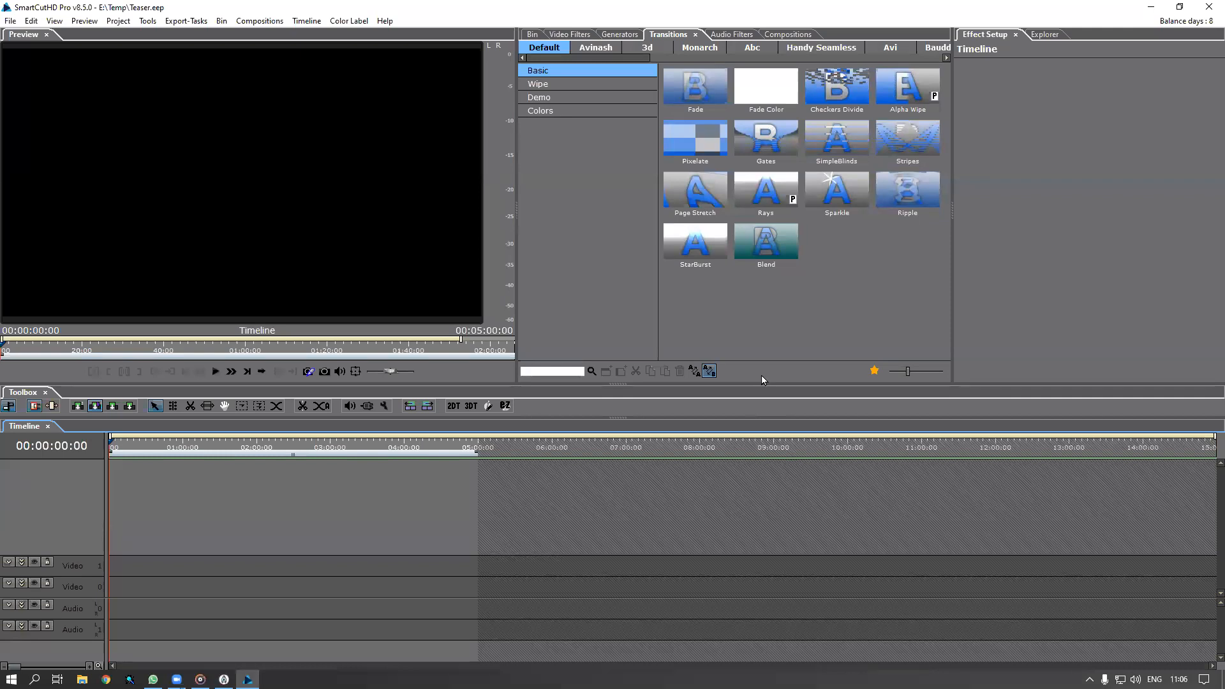
left_click_drag(459, 338, 565, 350)
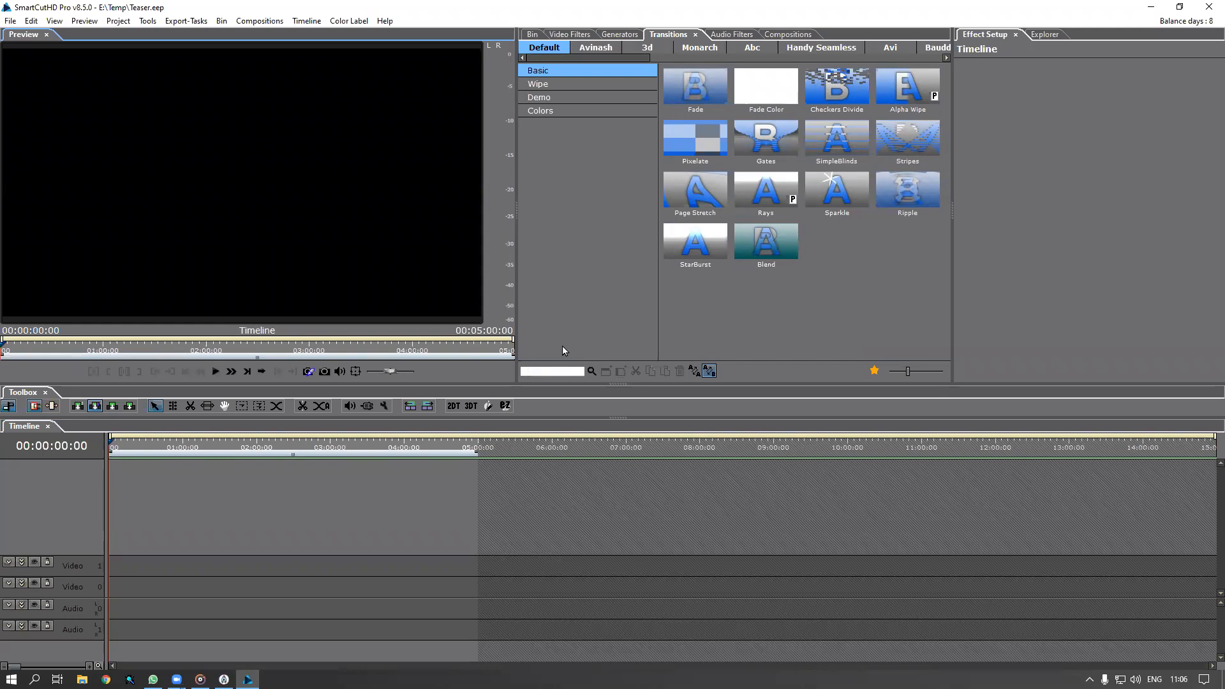
left_click(533, 35)
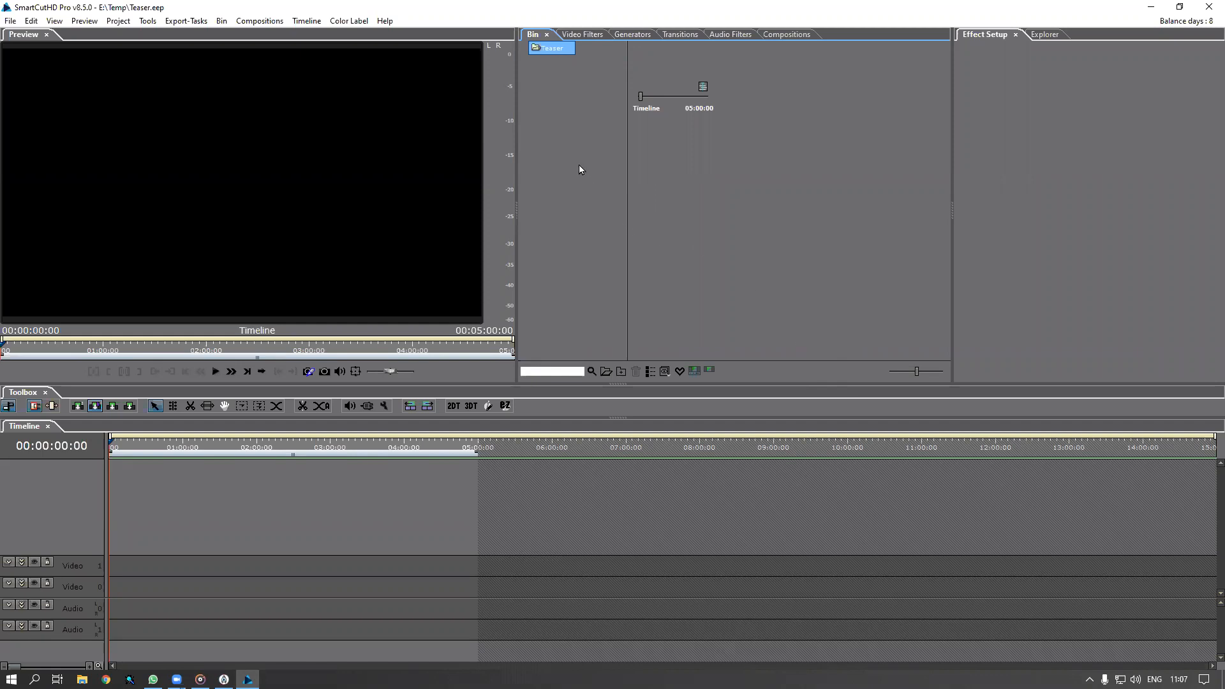
Choose Import Timeline Project from the bin's right-click menu
right_click(688, 186)
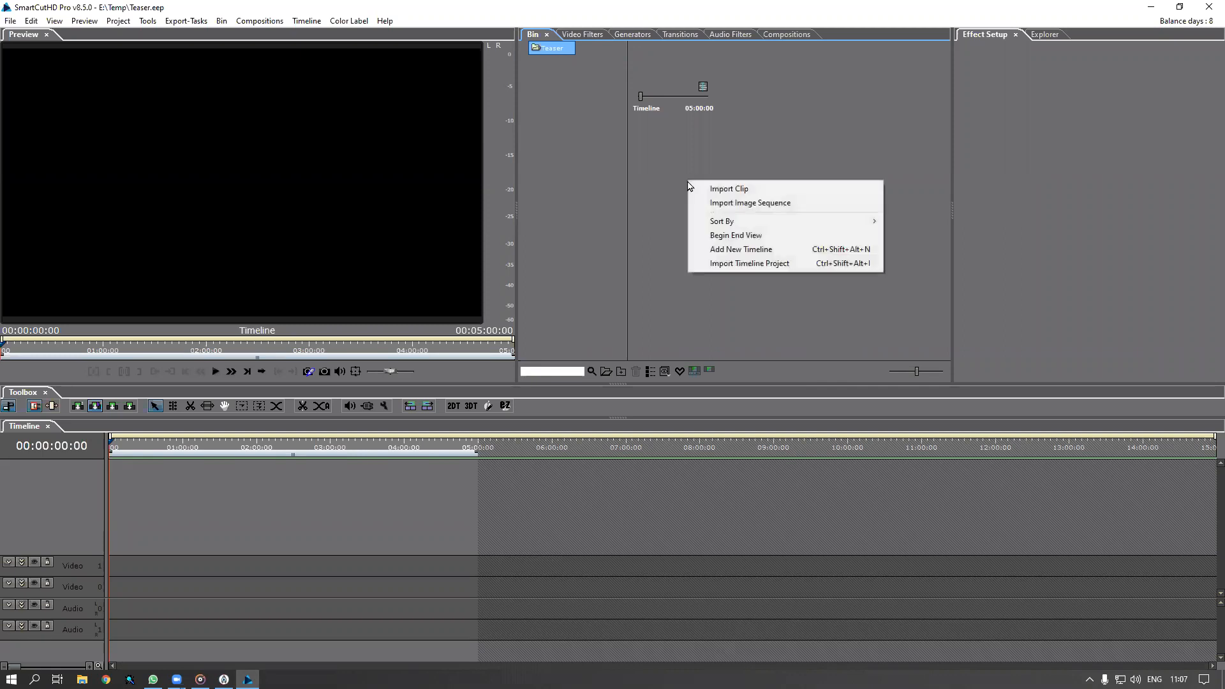
left_click(773, 147)
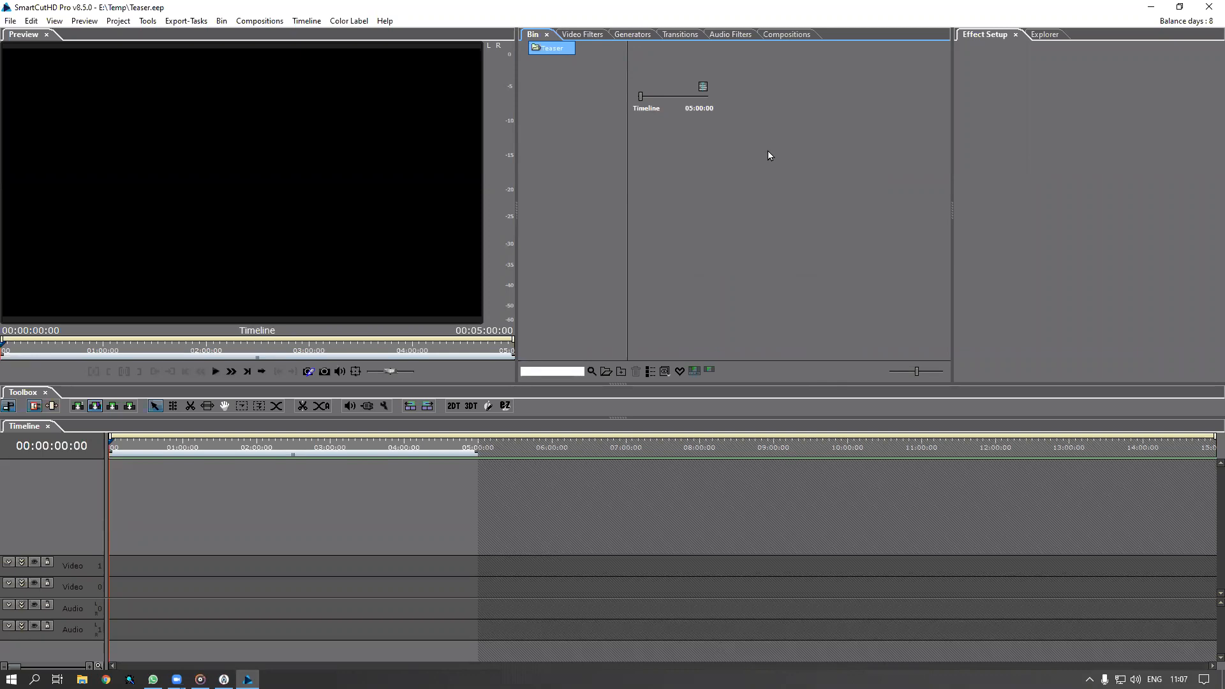
right_click(769, 155)
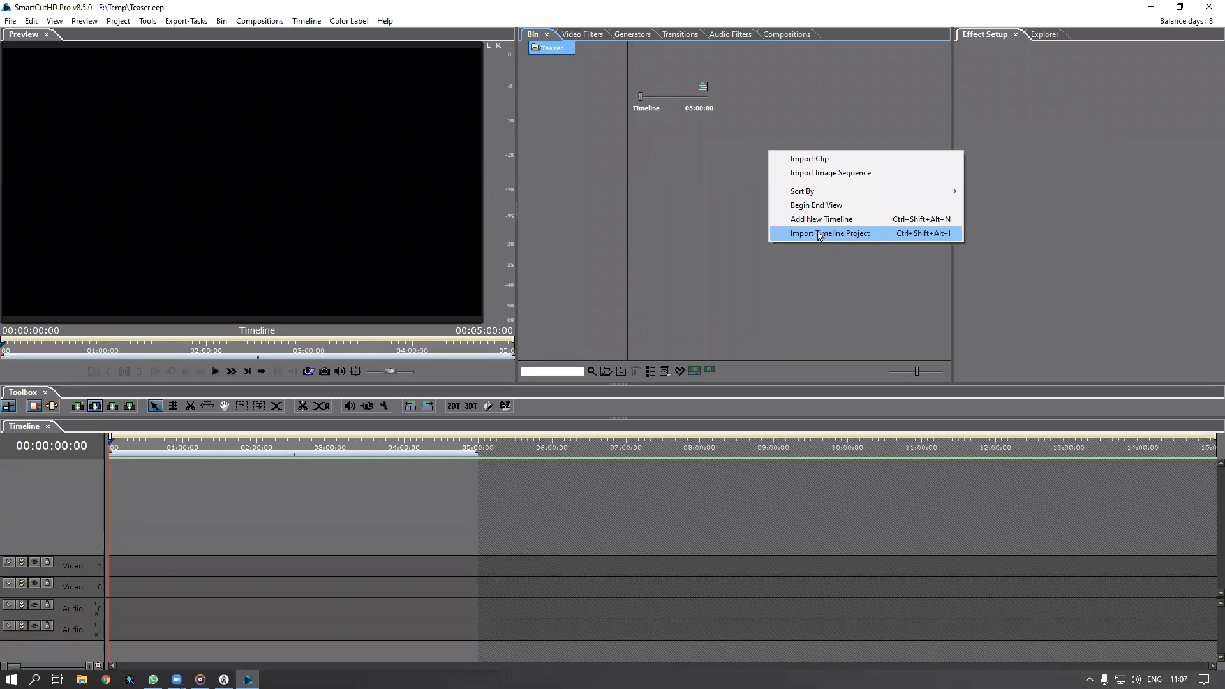
left_click(675, 176)
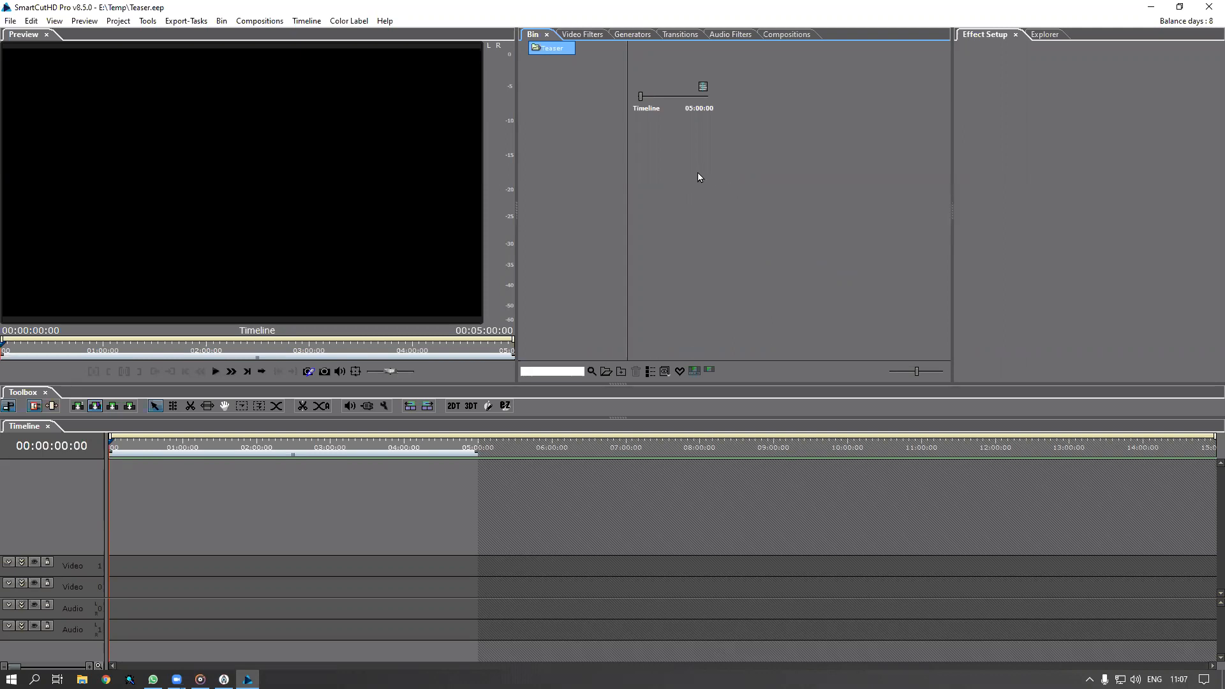
right_click(704, 181)
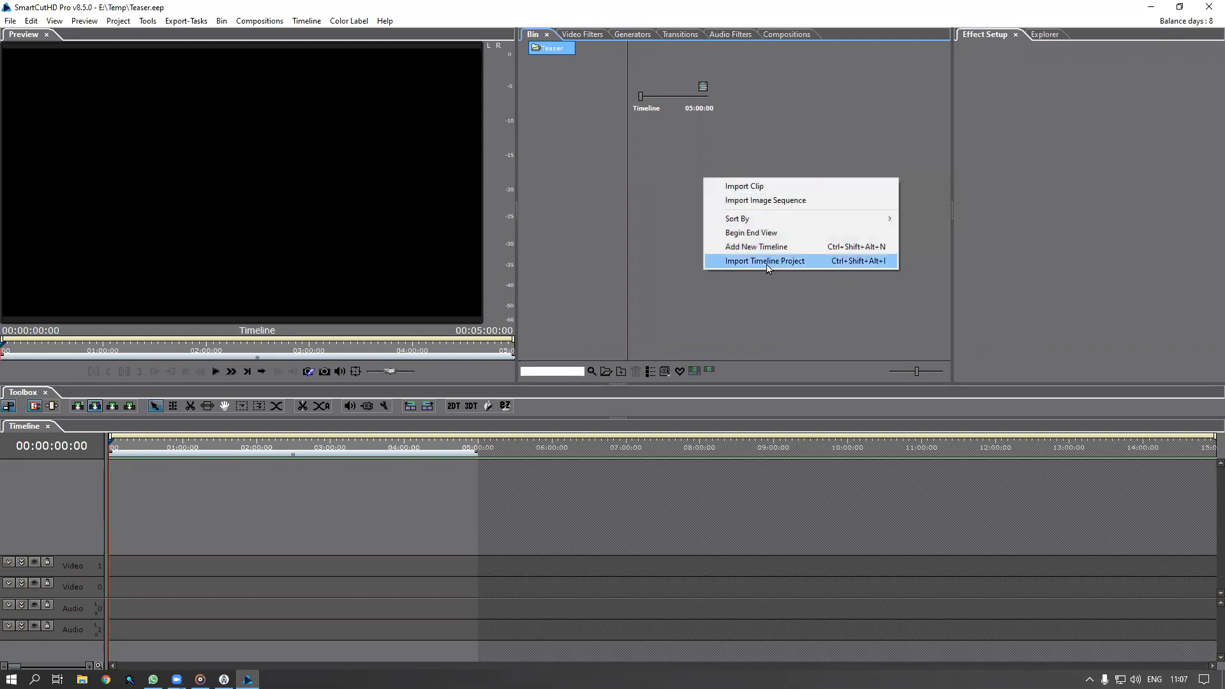
left_click(825, 261)
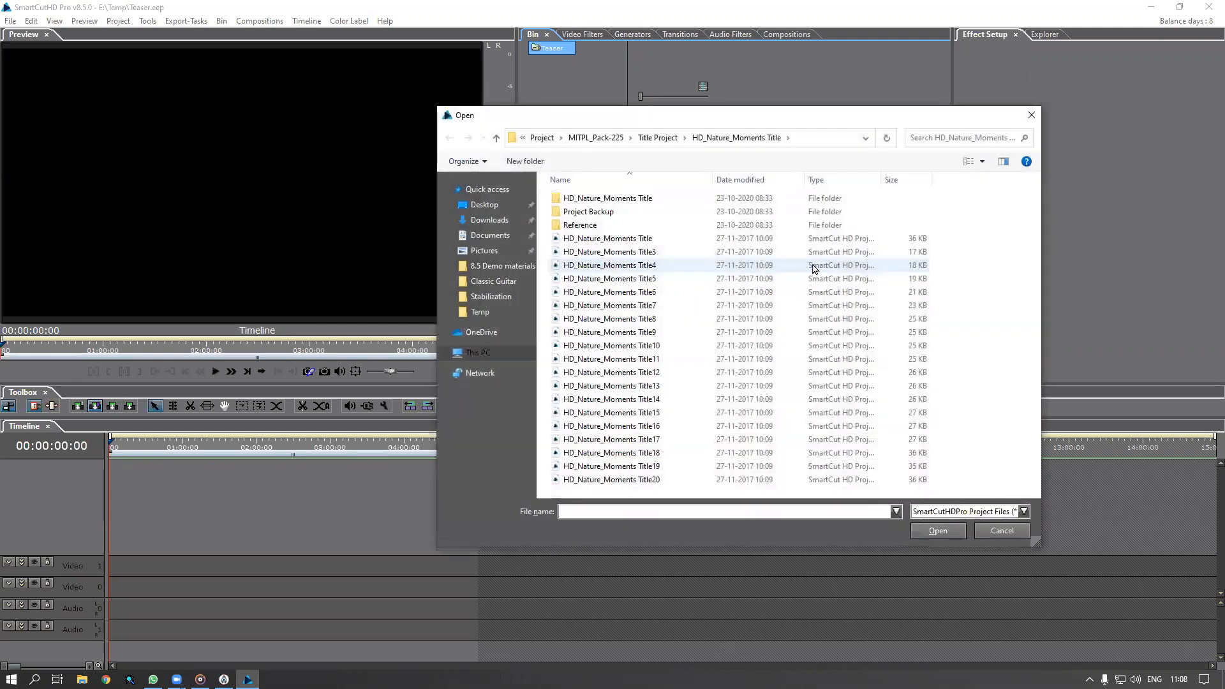
Browse to X:\SceneCutHD Content\Project\MITPL_Pack-440, backing out of the wrong MITPL_Pack-404 folder
left_click(479, 355)
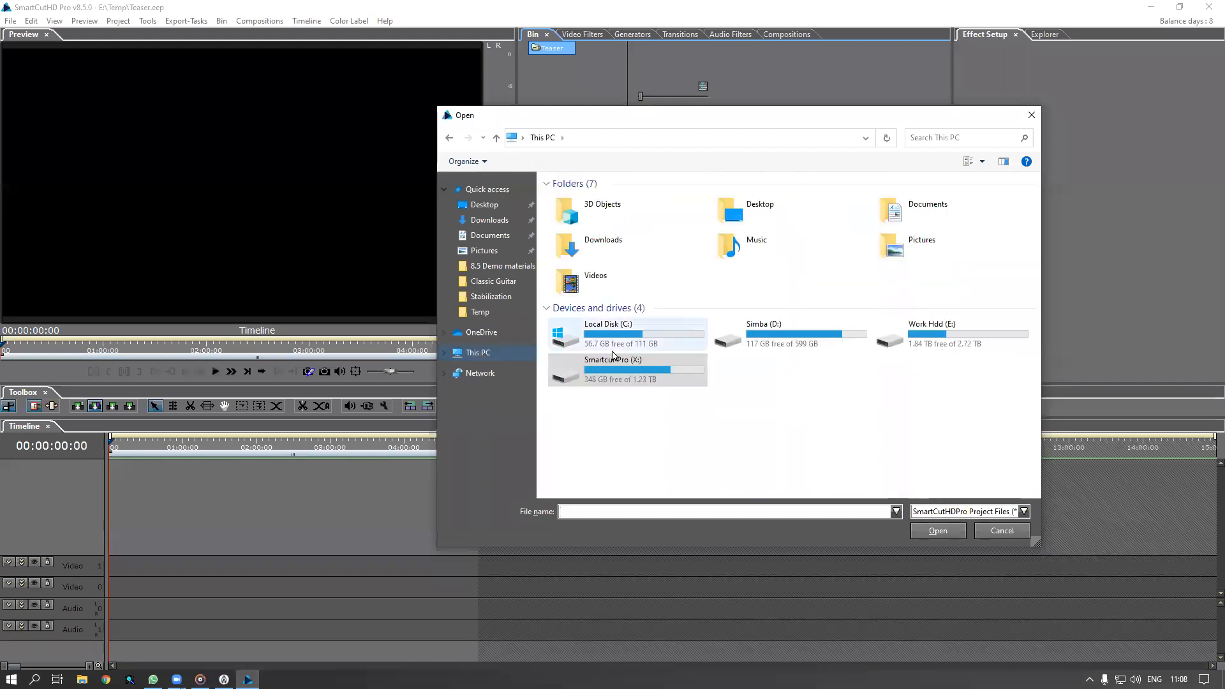
double_click(618, 372)
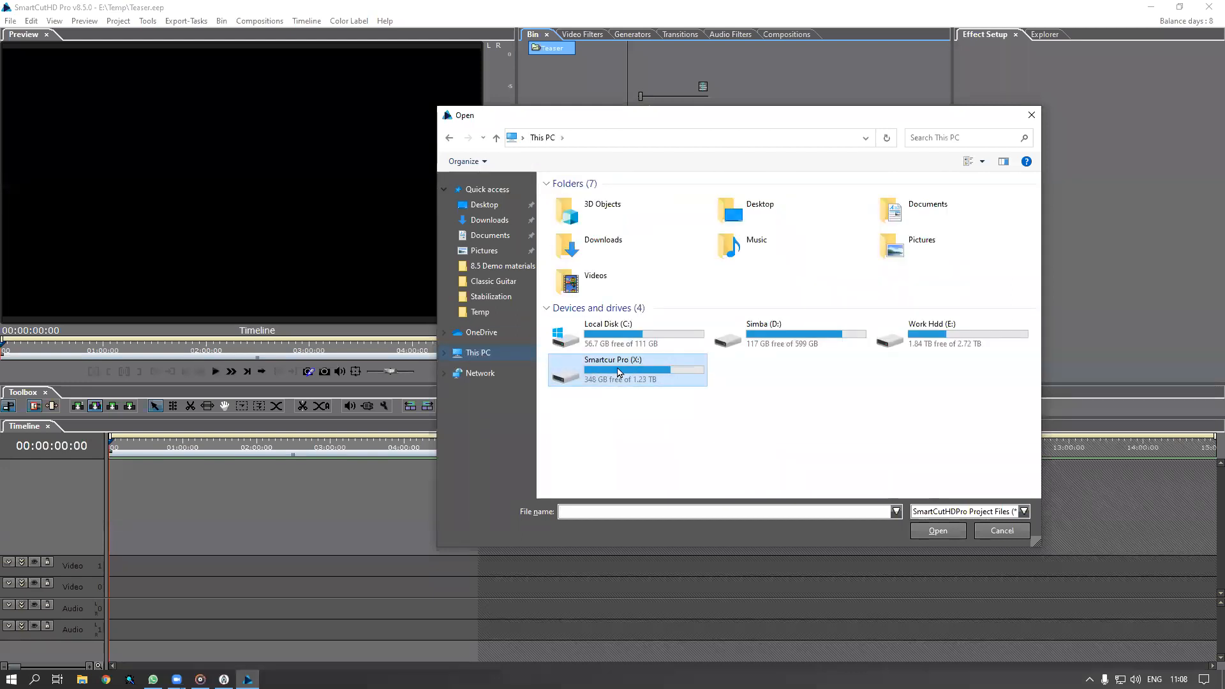
double_click(607, 266)
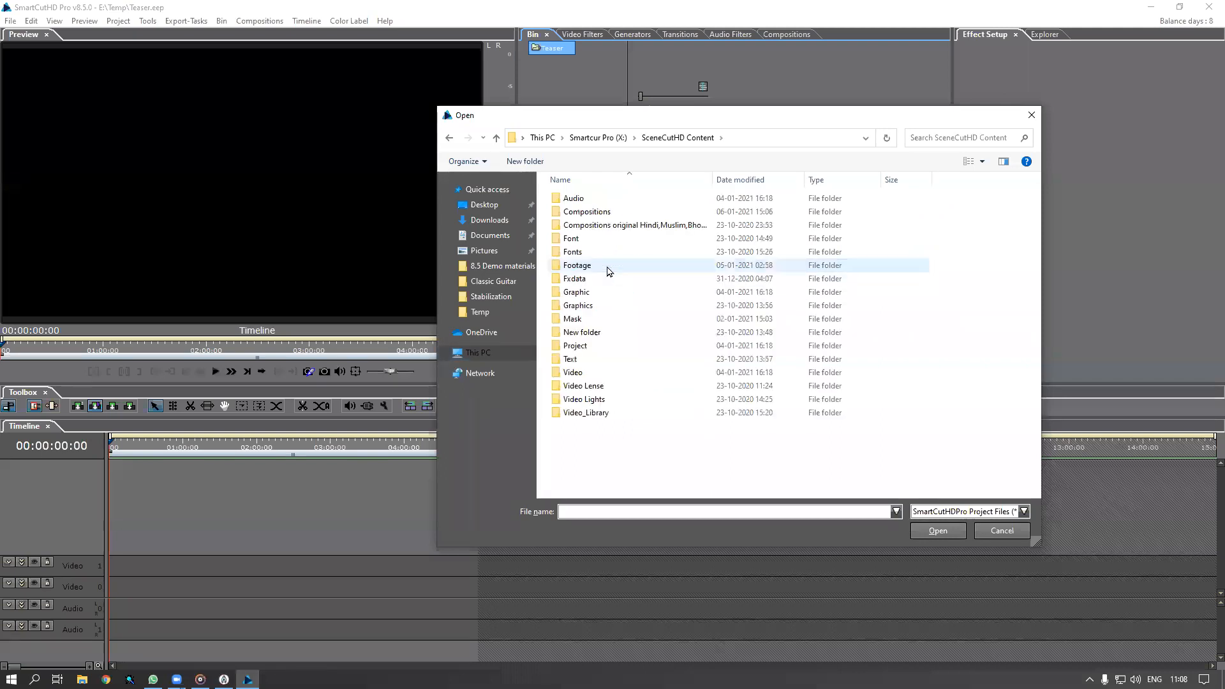
double_click(576, 346)
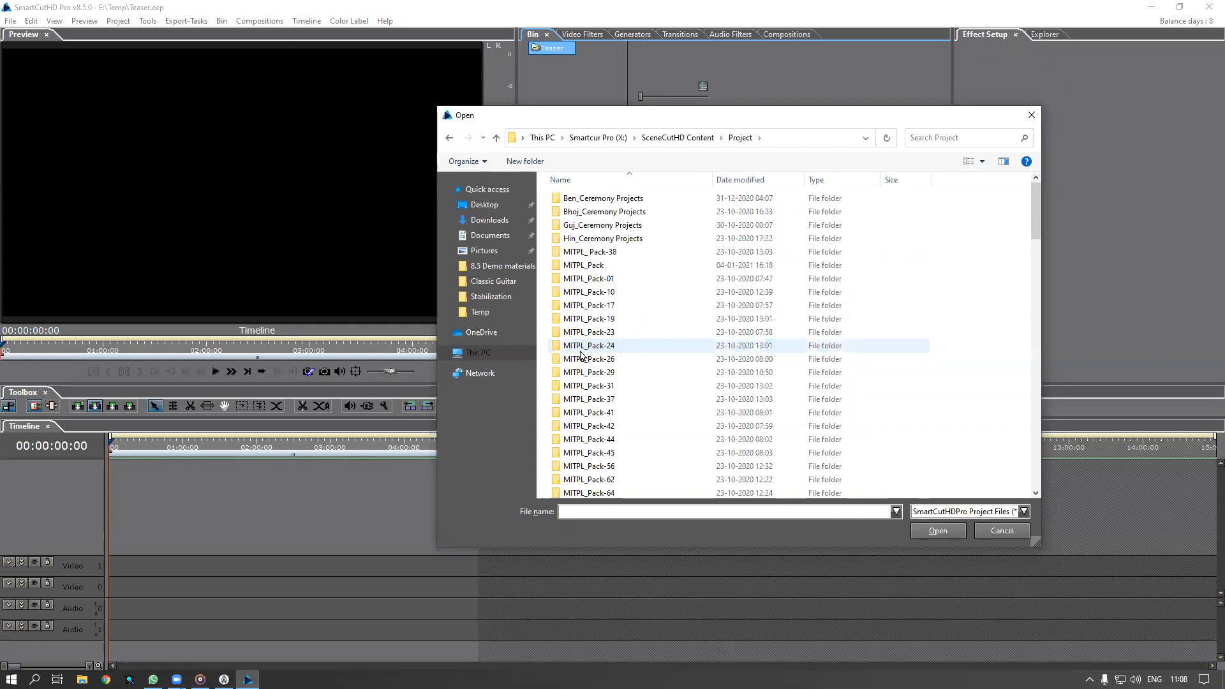
scroll(745, 374, "down", 10)
scroll(746, 377, "down", 10)
scroll(745, 377, "down", 2)
double_click(616, 376)
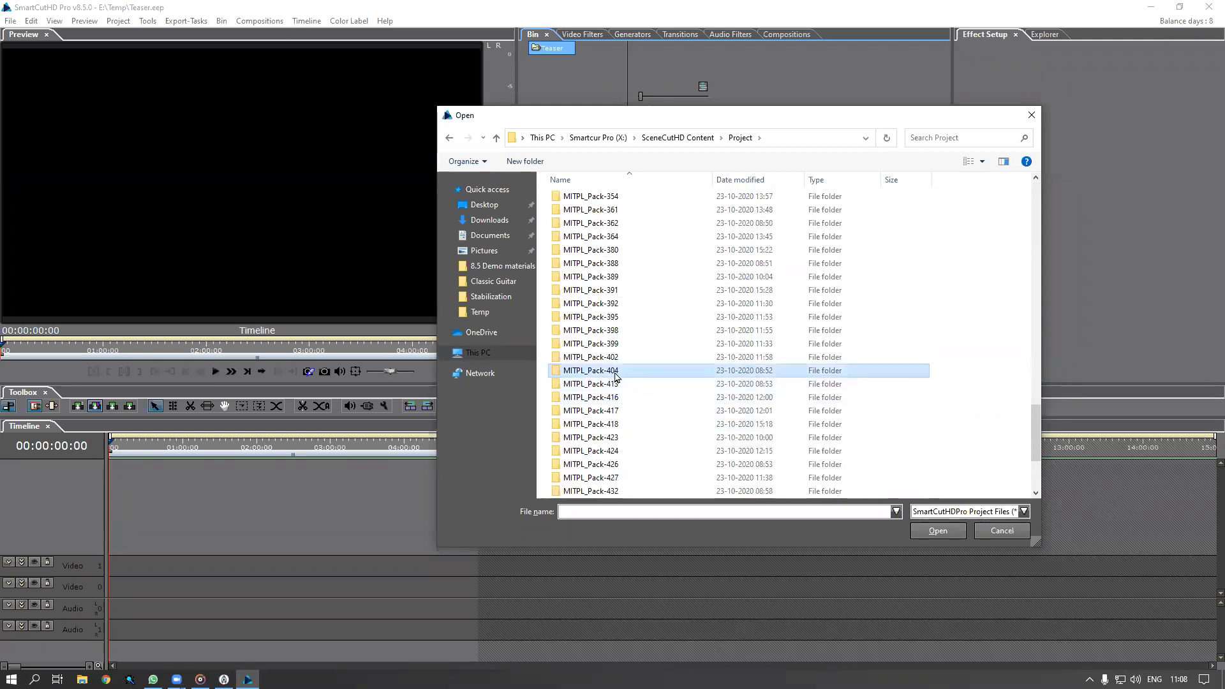
left_click(449, 137)
scroll(712, 432, "down", 3)
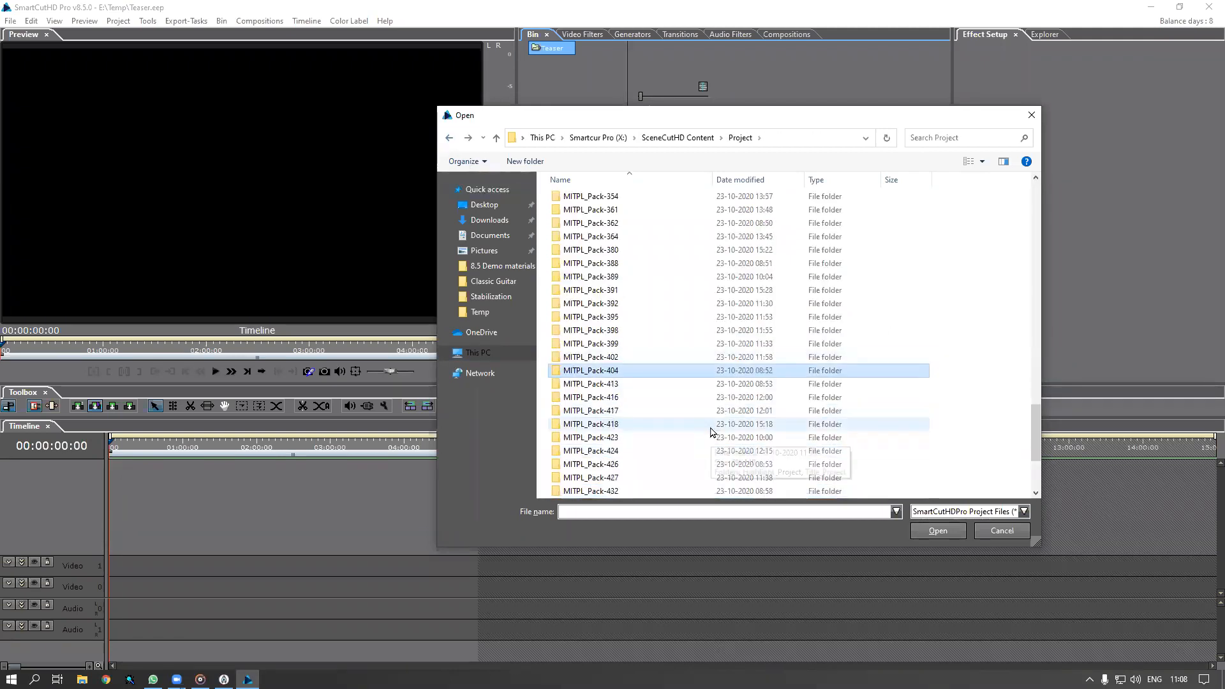
scroll(711, 431, "down", 1)
left_click(615, 480)
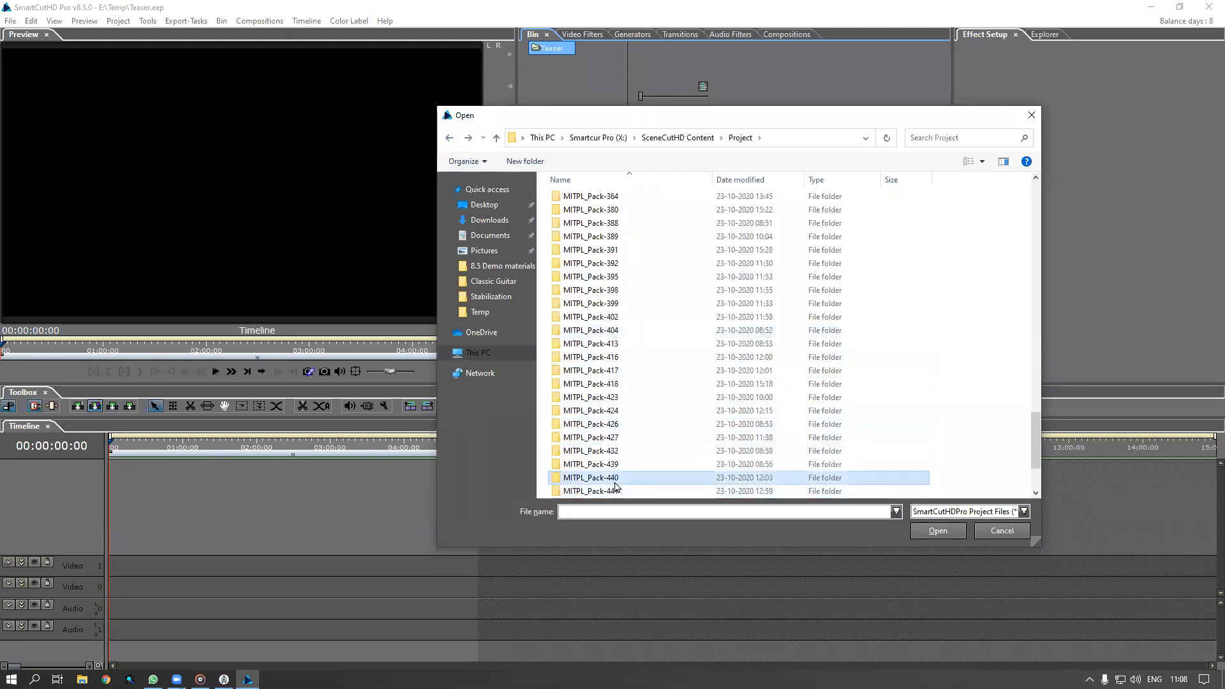
double_click(616, 480)
Open the Teaser 2 project file in the Teaser 2 folder for import, cancelling an accidental rename
double_click(570, 212)
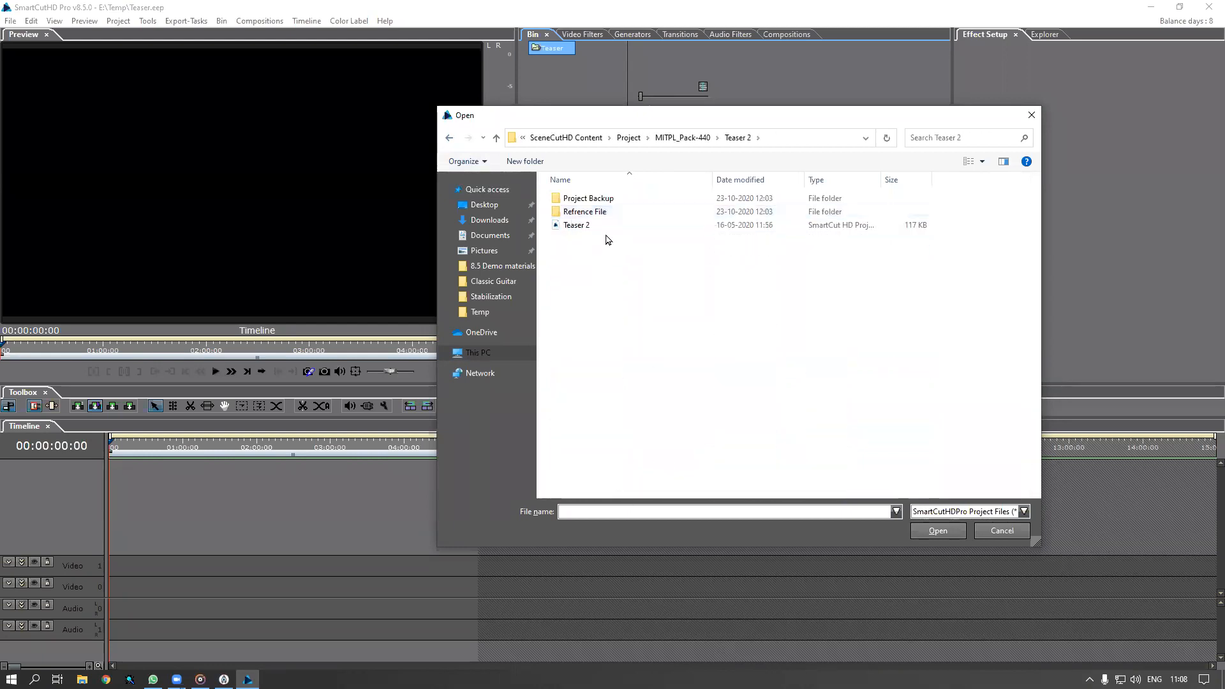
left_click(583, 229)
left_click(599, 280)
left_click(577, 231)
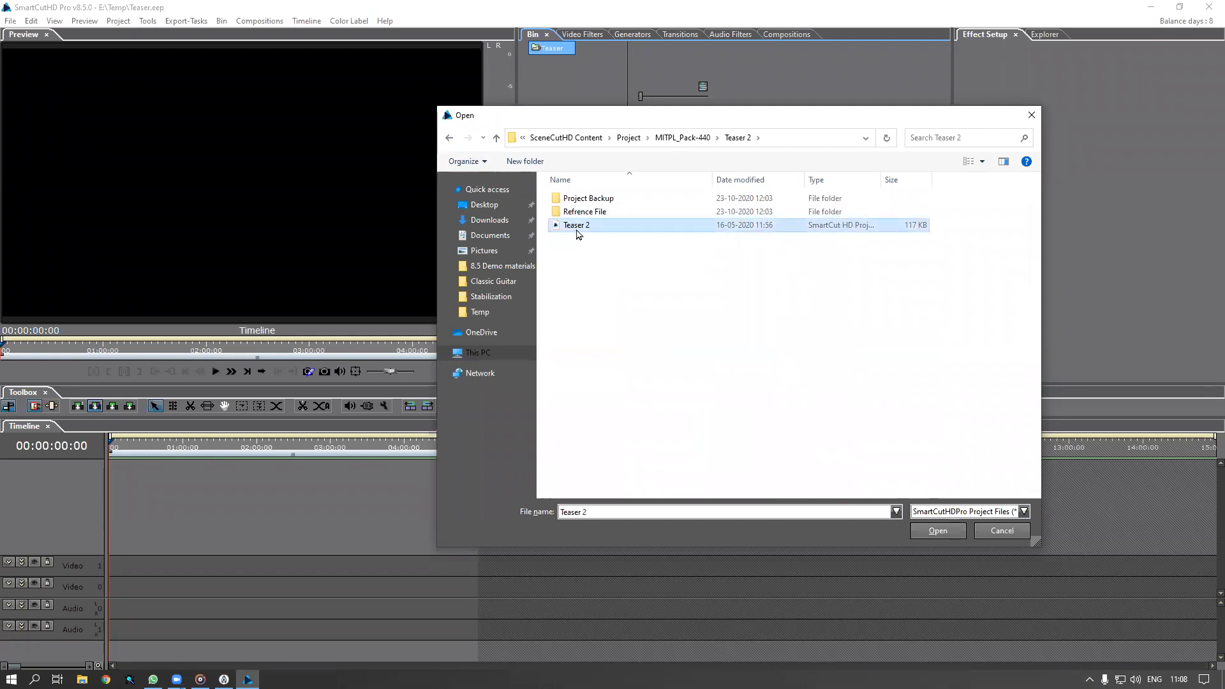
double_click(577, 231)
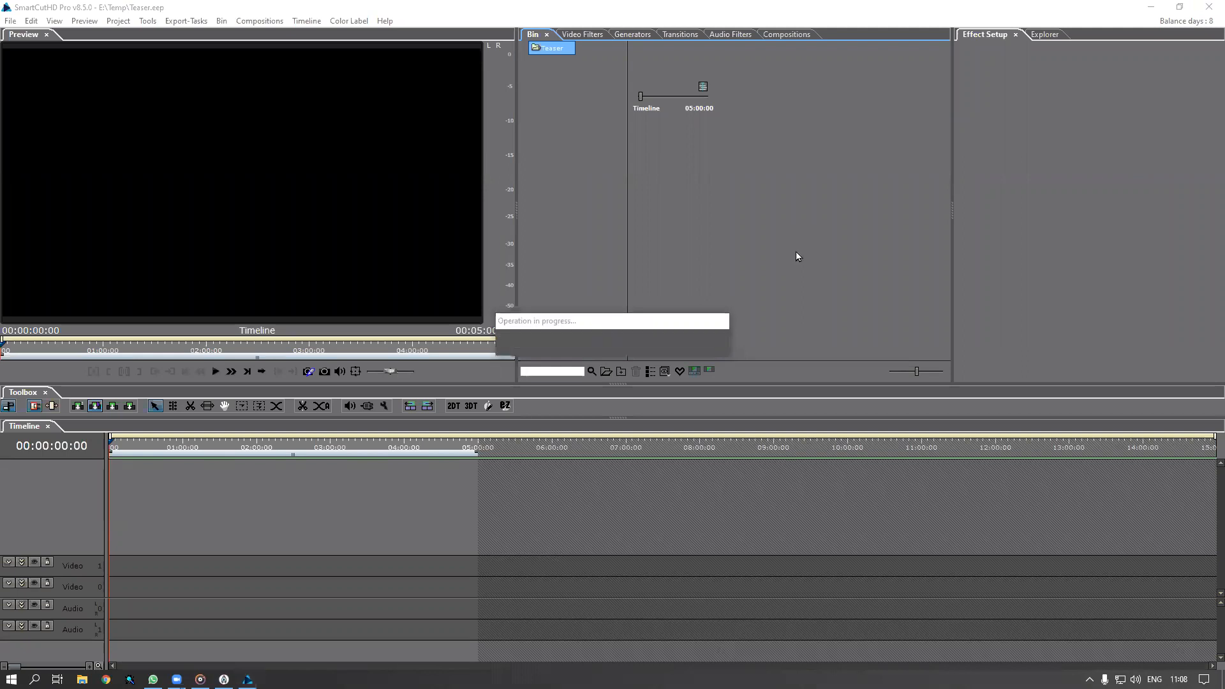
Review the four replaced footage files under Advanced and confirm adding the Teaser 2 timeline
left_click(728, 351)
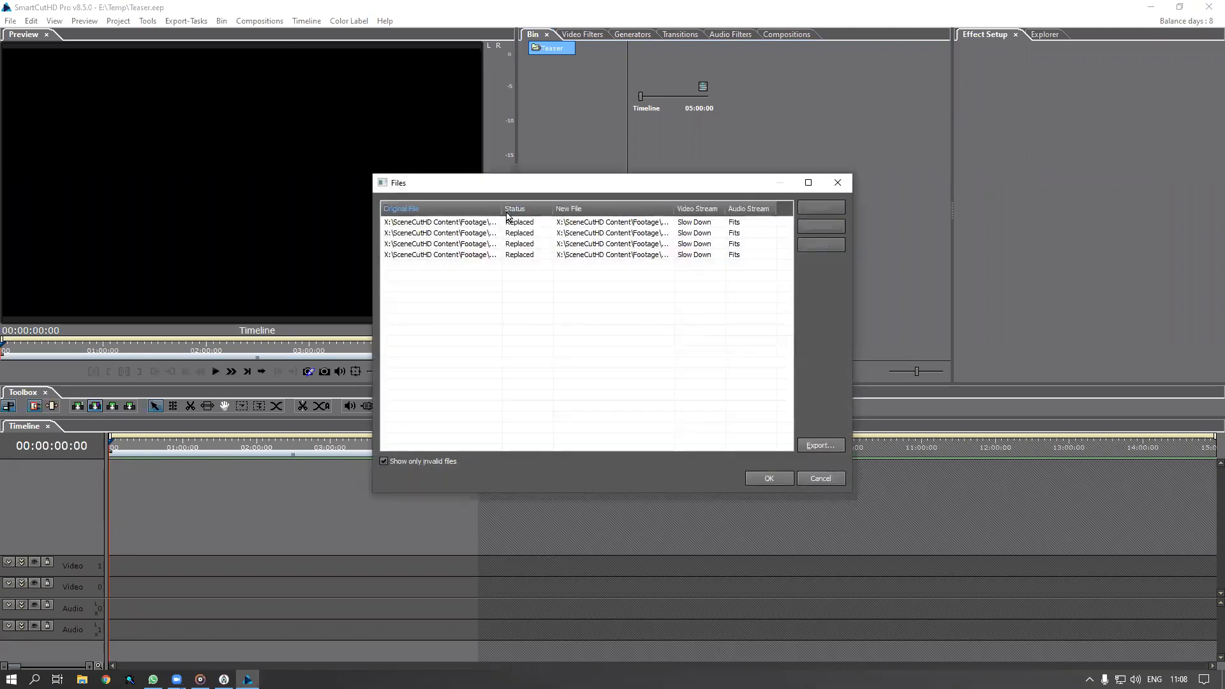
double_click(501, 209)
left_click(771, 479)
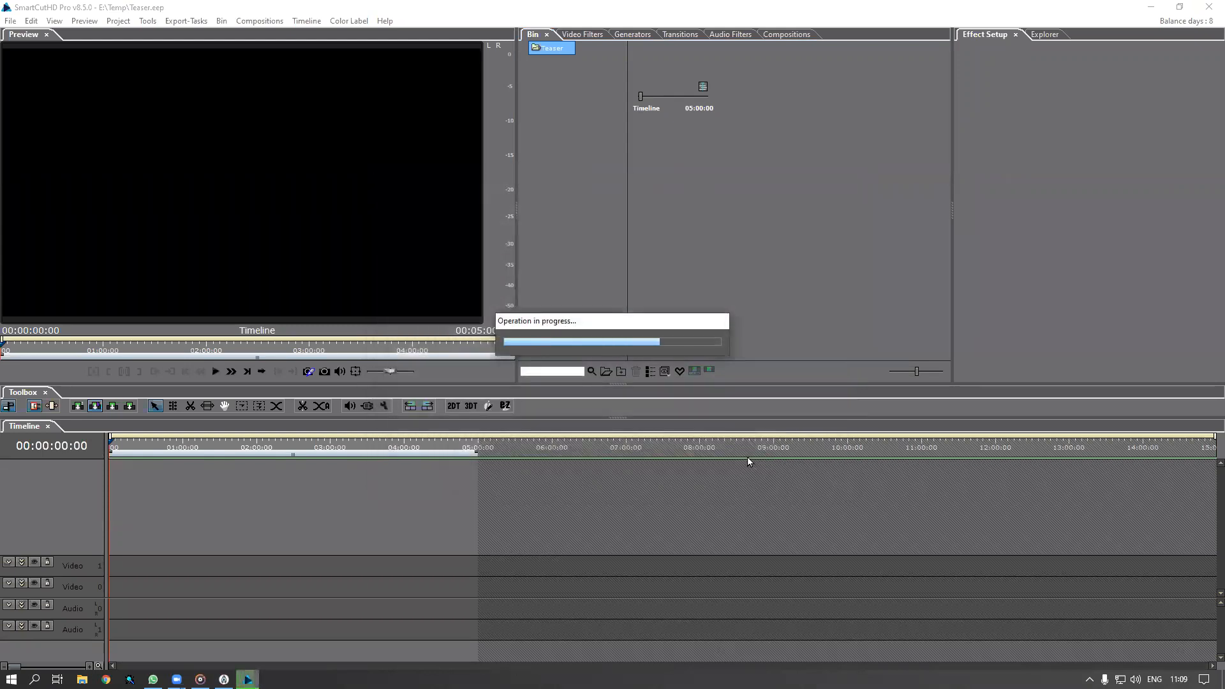
left_click(639, 434)
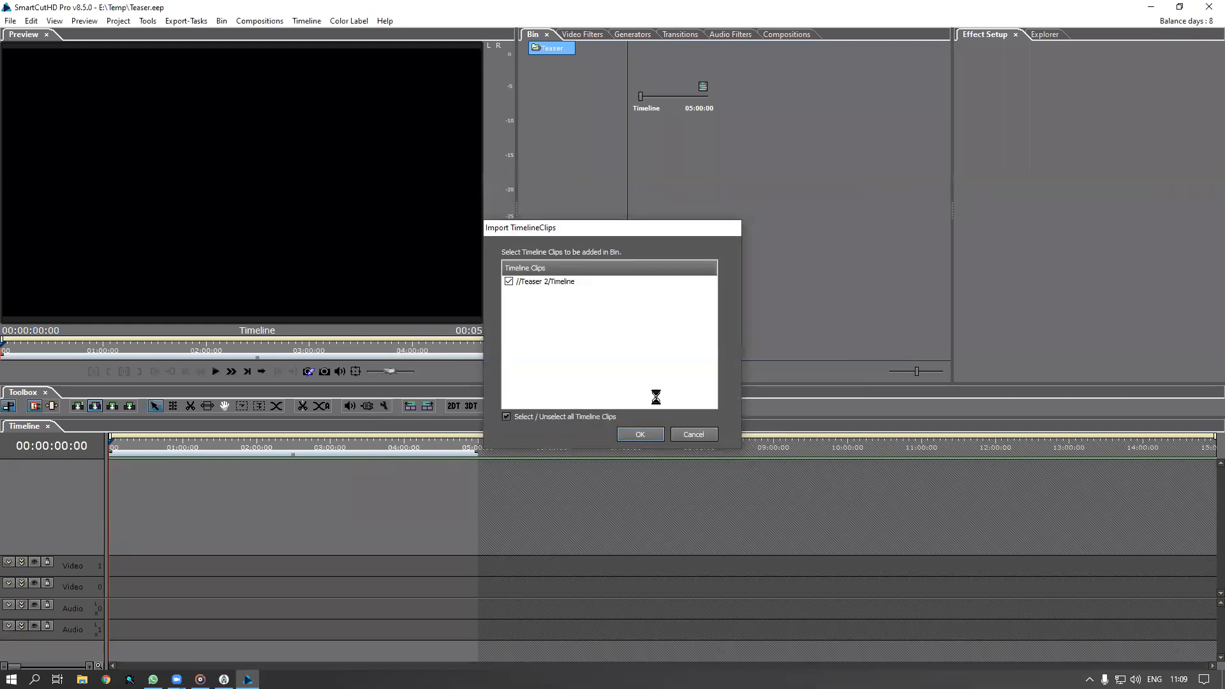
Show the Teaser 2 folder, select its Timeline, then the Video 0 and Audio 0 tracks
left_click(558, 64)
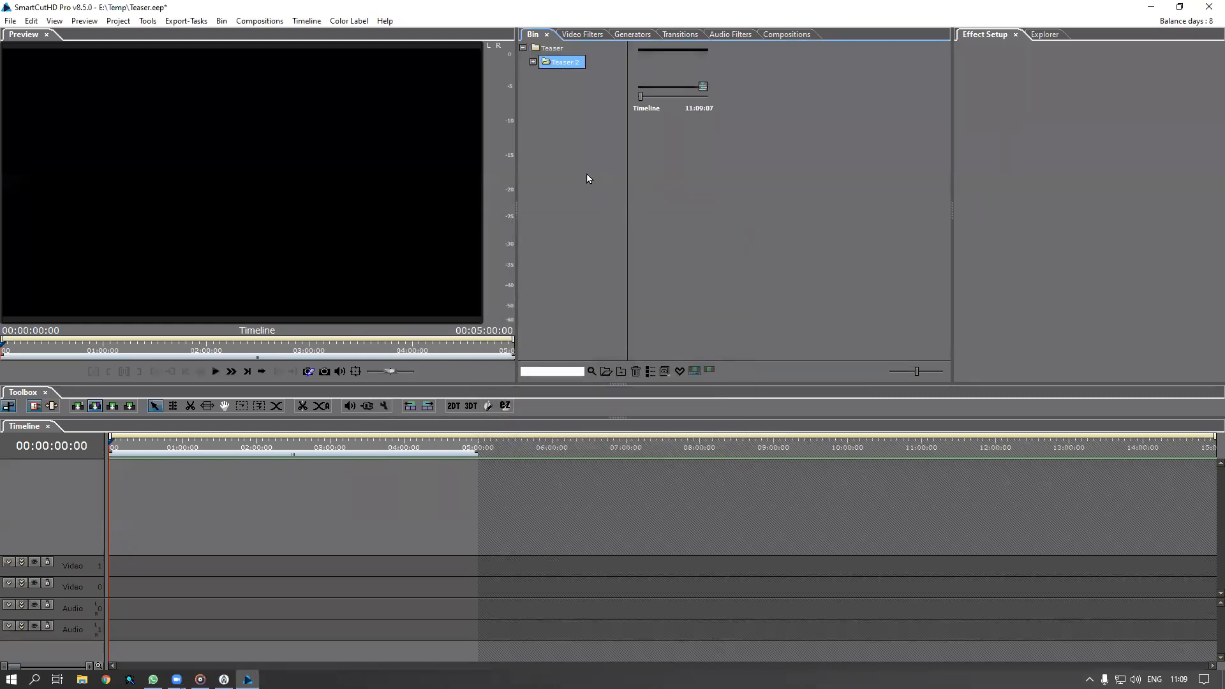
left_click(669, 93)
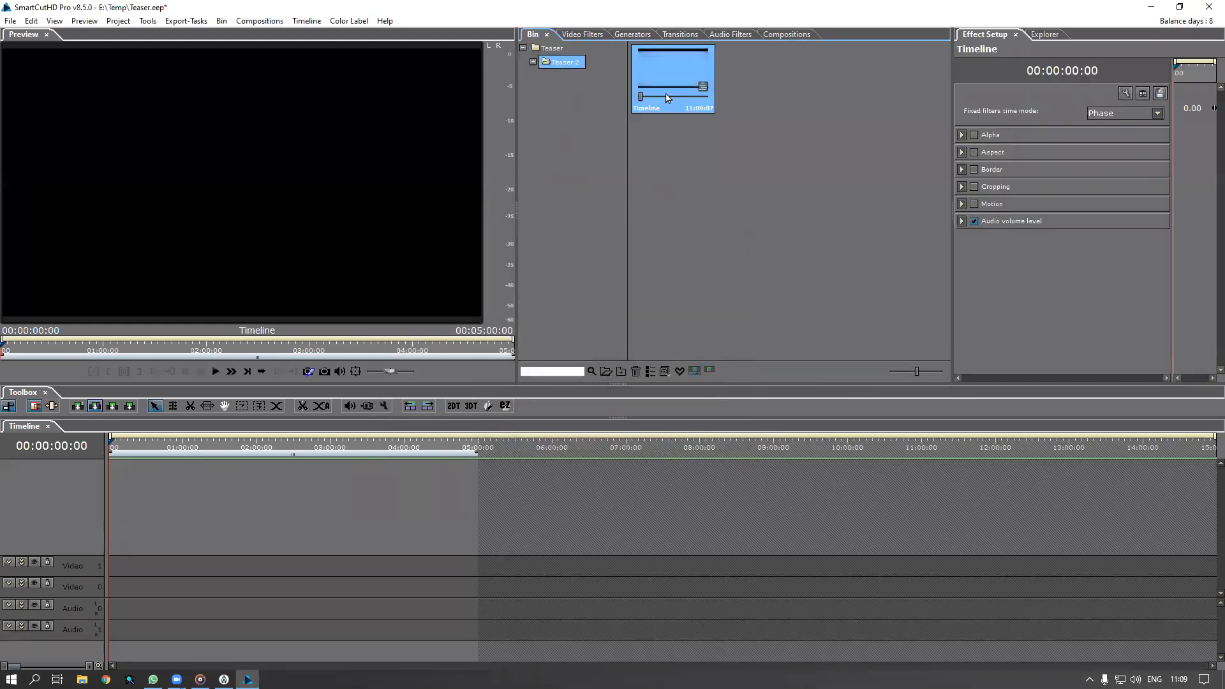
left_click(146, 587)
left_click(133, 613)
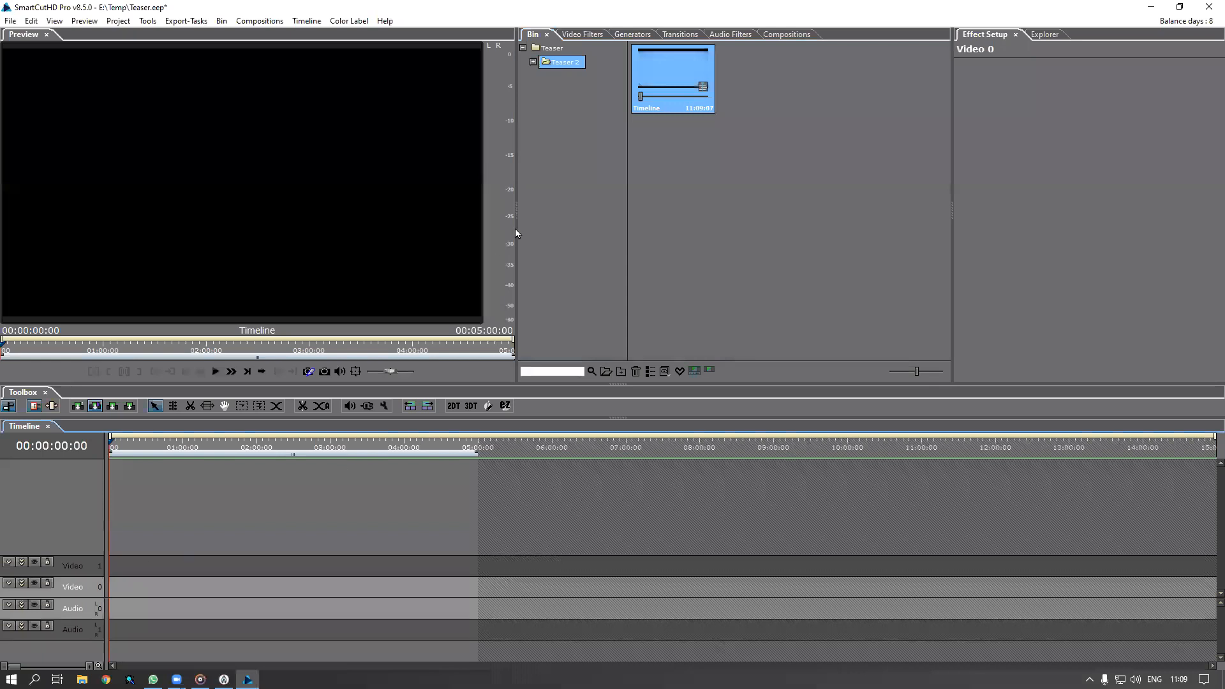
Drag the Teaser 2 Timeline onto Video 0/Audio 0 near 00:00:42:12, then right-click the gap before it
right_click(664, 73)
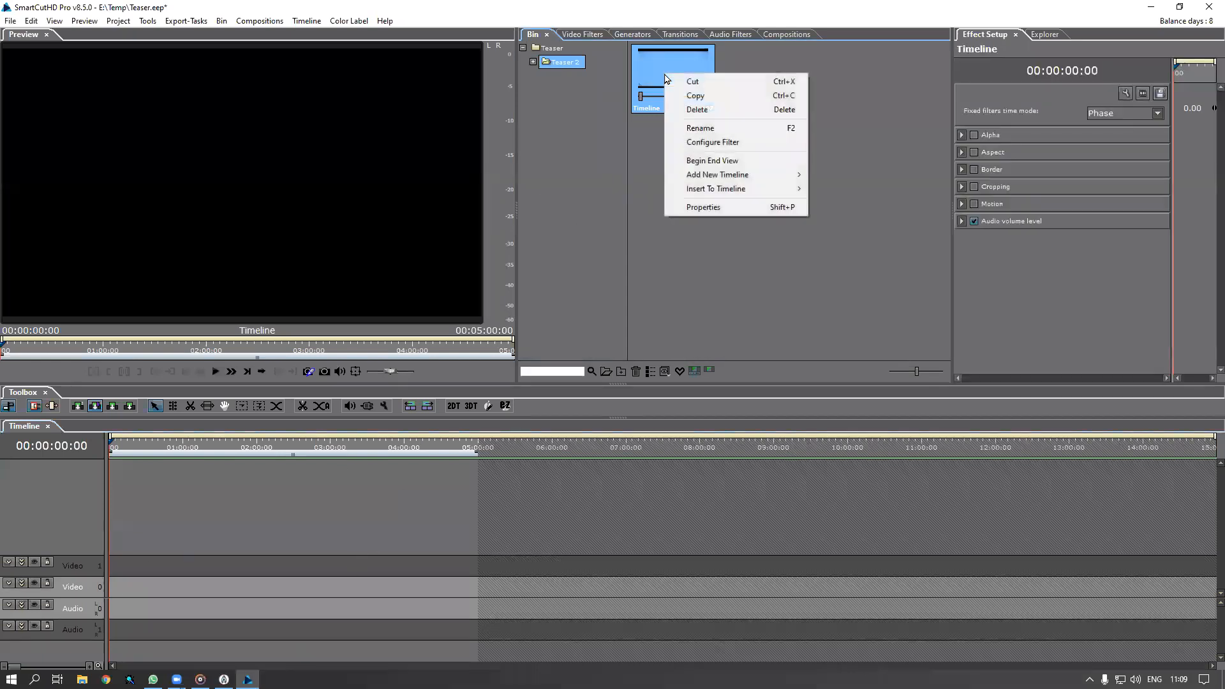
mouse_move(706, 192)
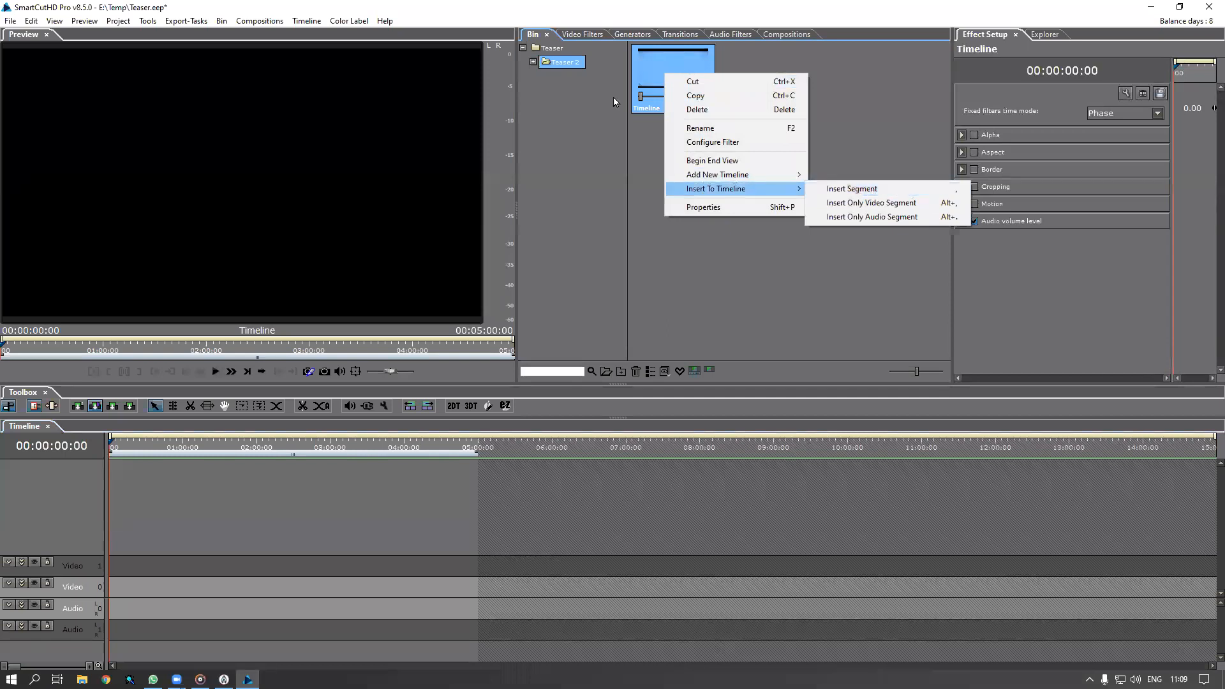
left_click(660, 58)
left_click_drag(146, 450, 161, 456)
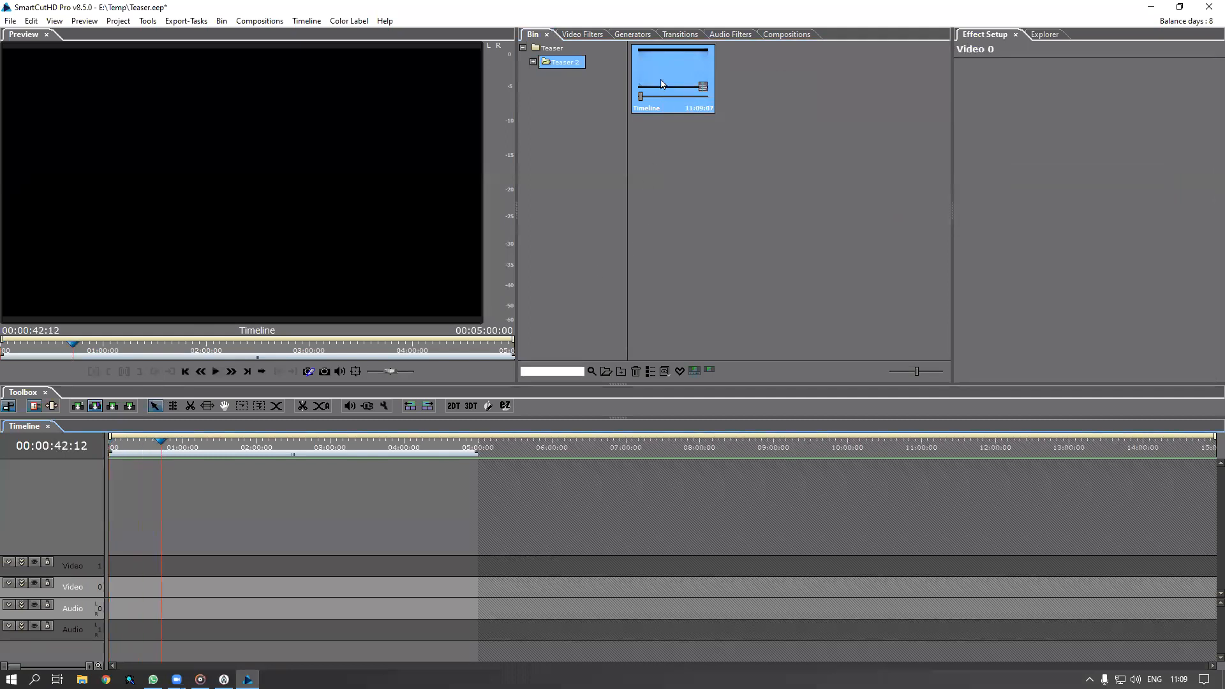
left_click(662, 78)
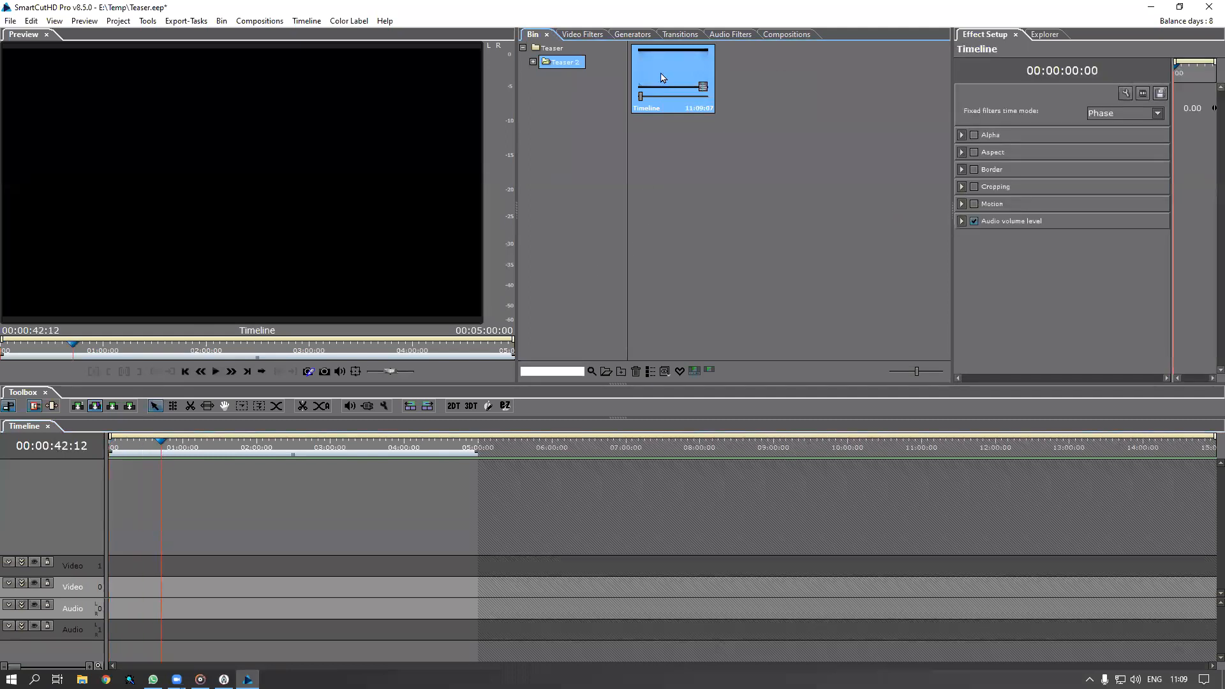
left_click_drag(661, 78, 189, 569)
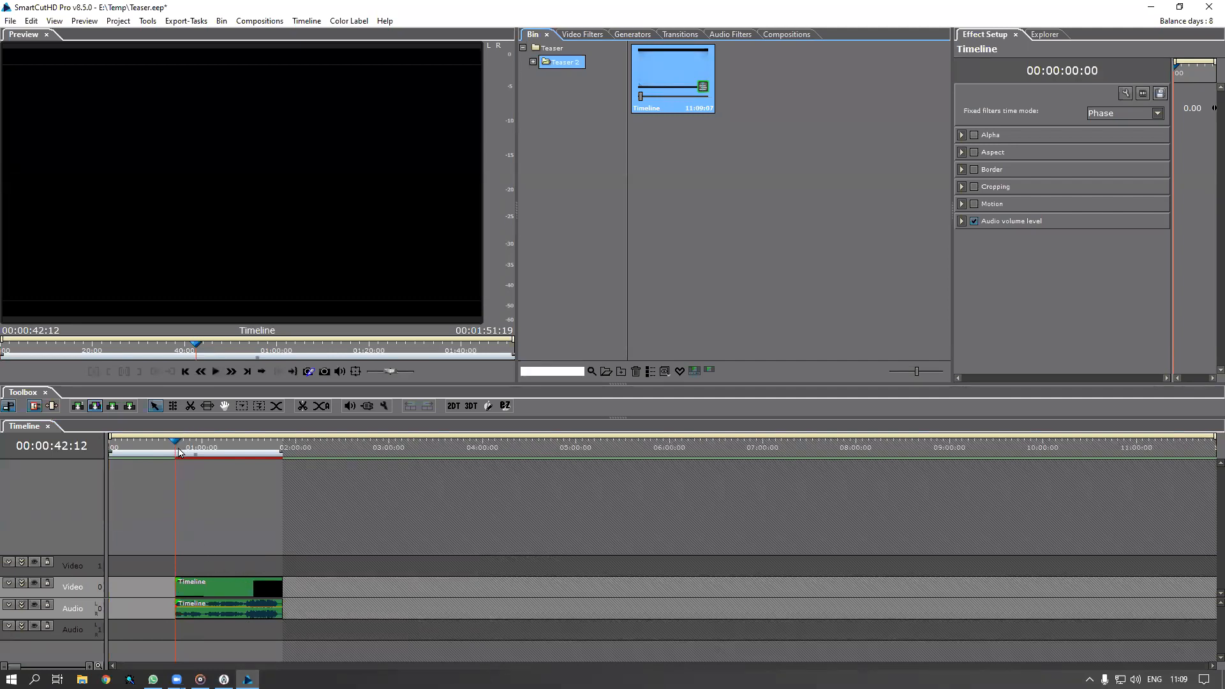
left_click(146, 587)
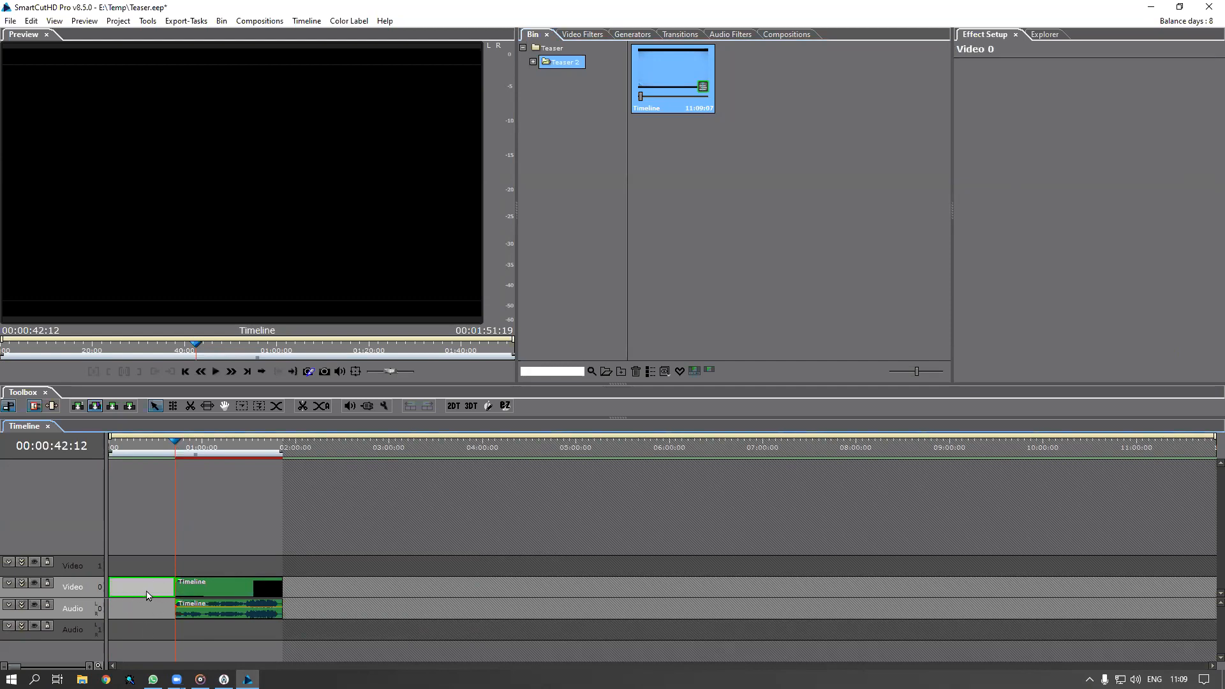
right_click(146, 595)
Ripple-delete the gap so the clip starts at 00:00:00:00, and play from the start
left_click(192, 594)
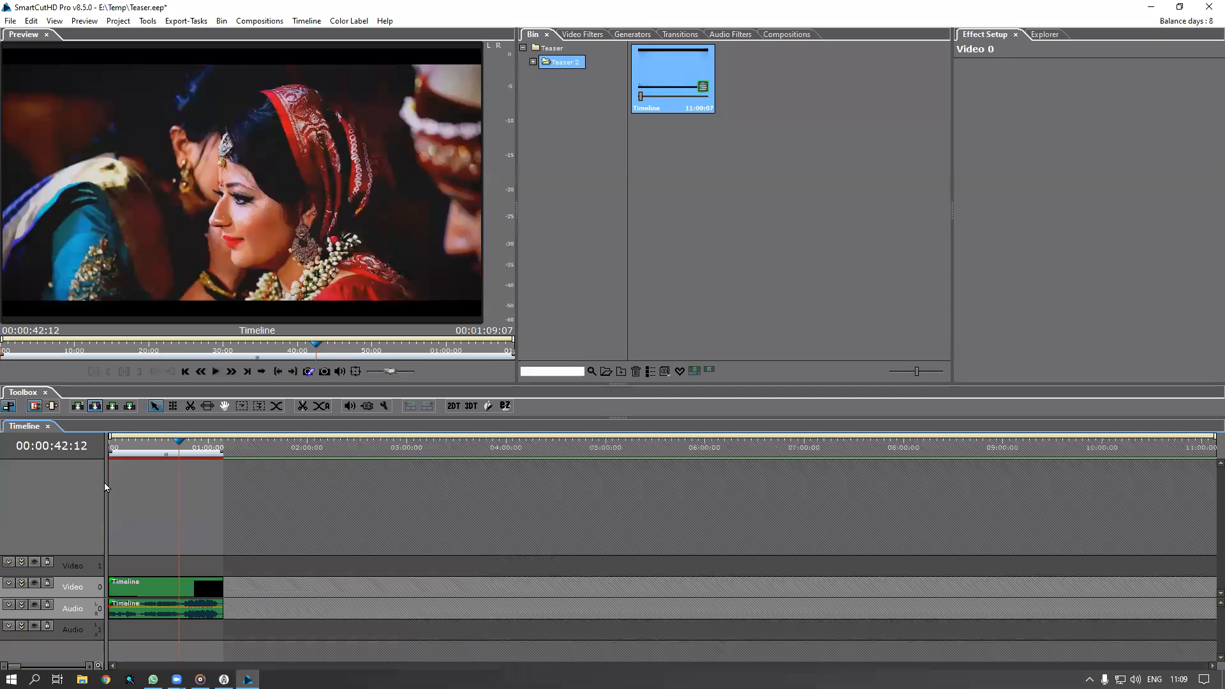
key("Home")
key("space")
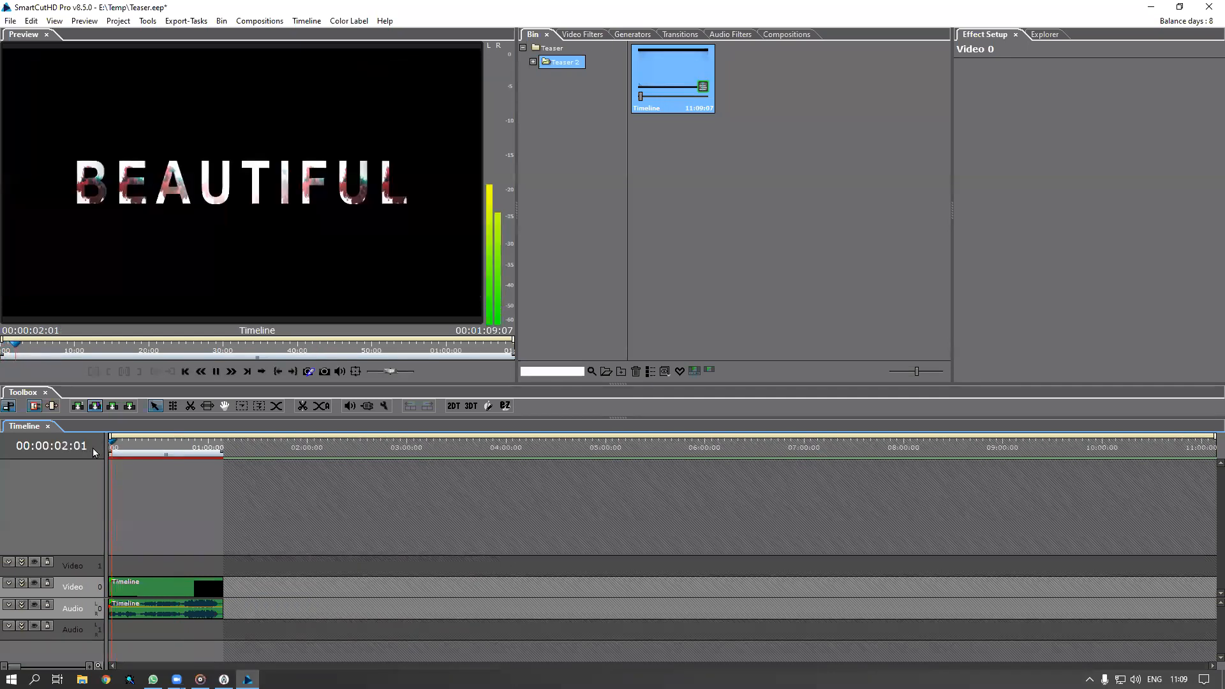
key("alt+Tab")
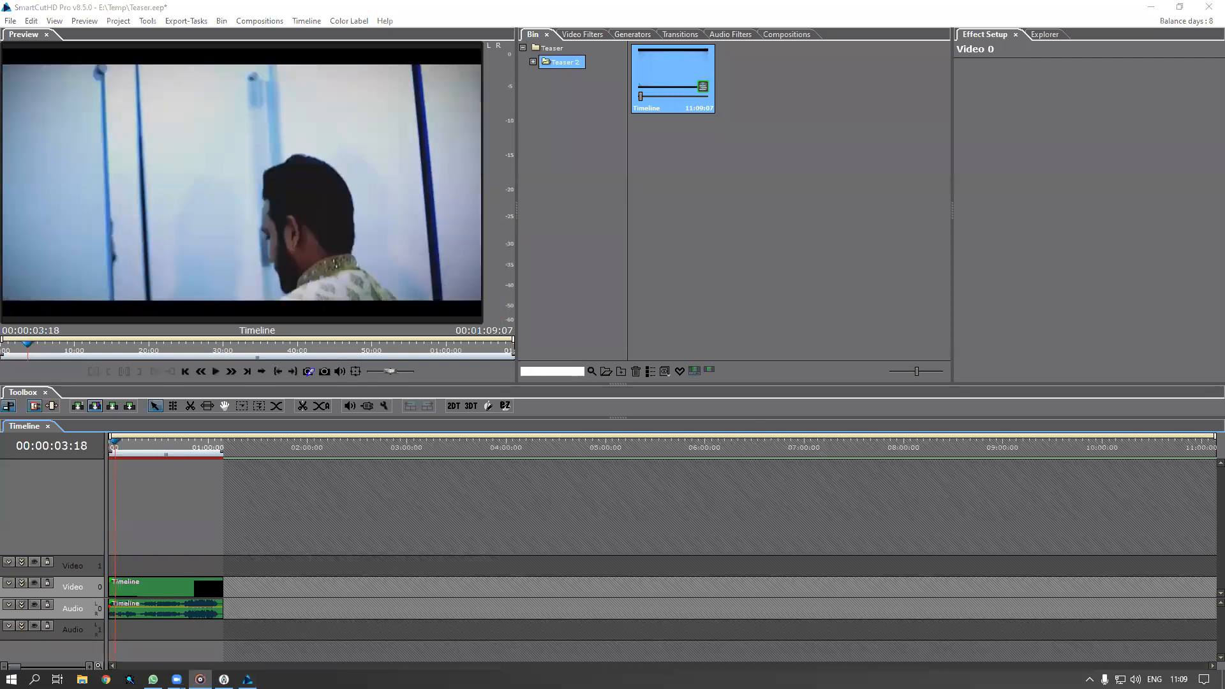
Play the teaser from the beginning, pause around 31 seconds, and scrub the opening seconds
left_click(113, 446)
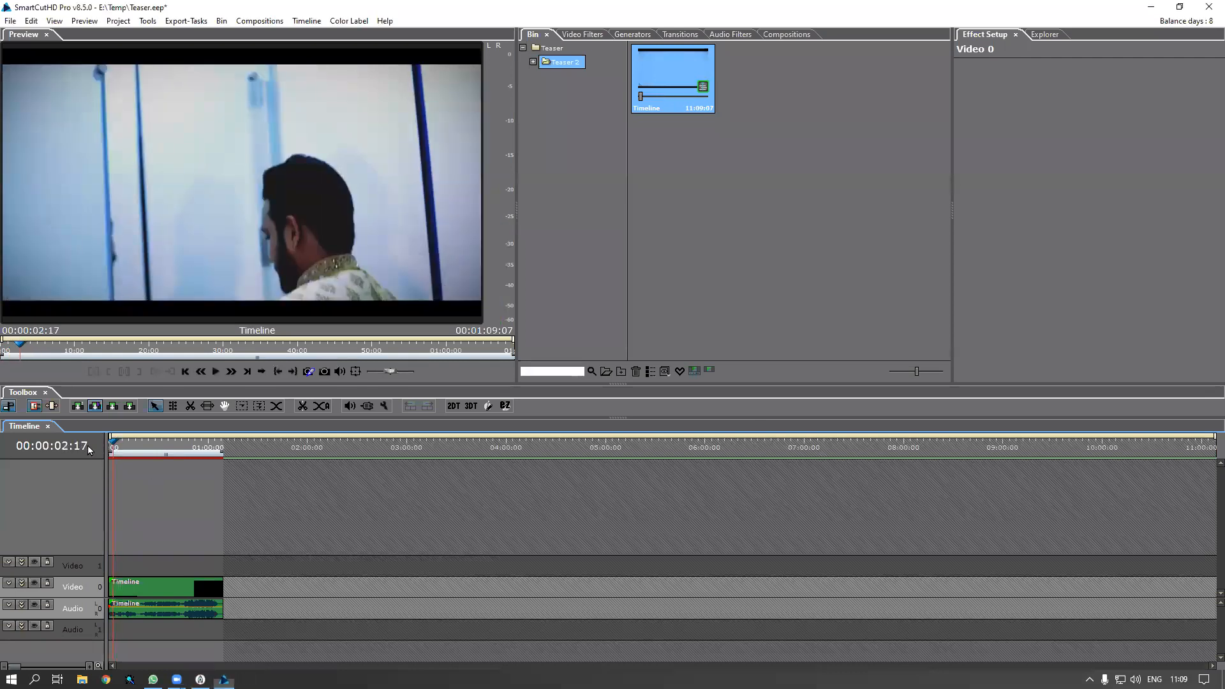
left_click_drag(87, 450, 102, 445)
left_click(215, 372)
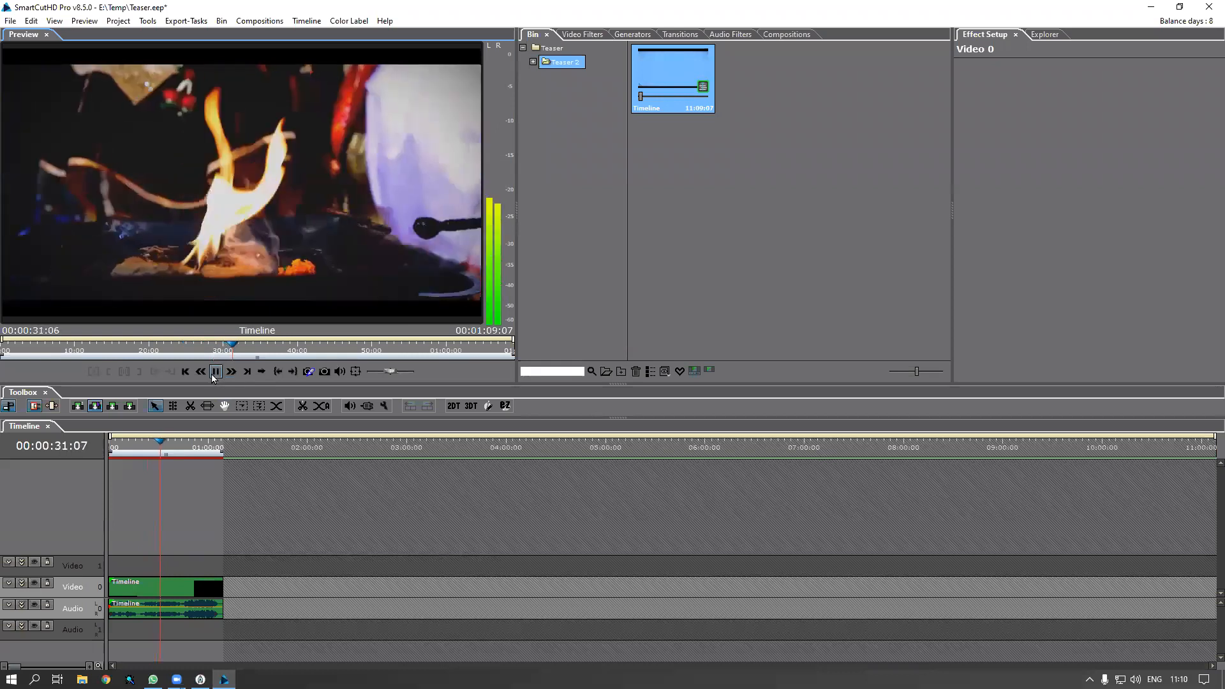
left_click(215, 373)
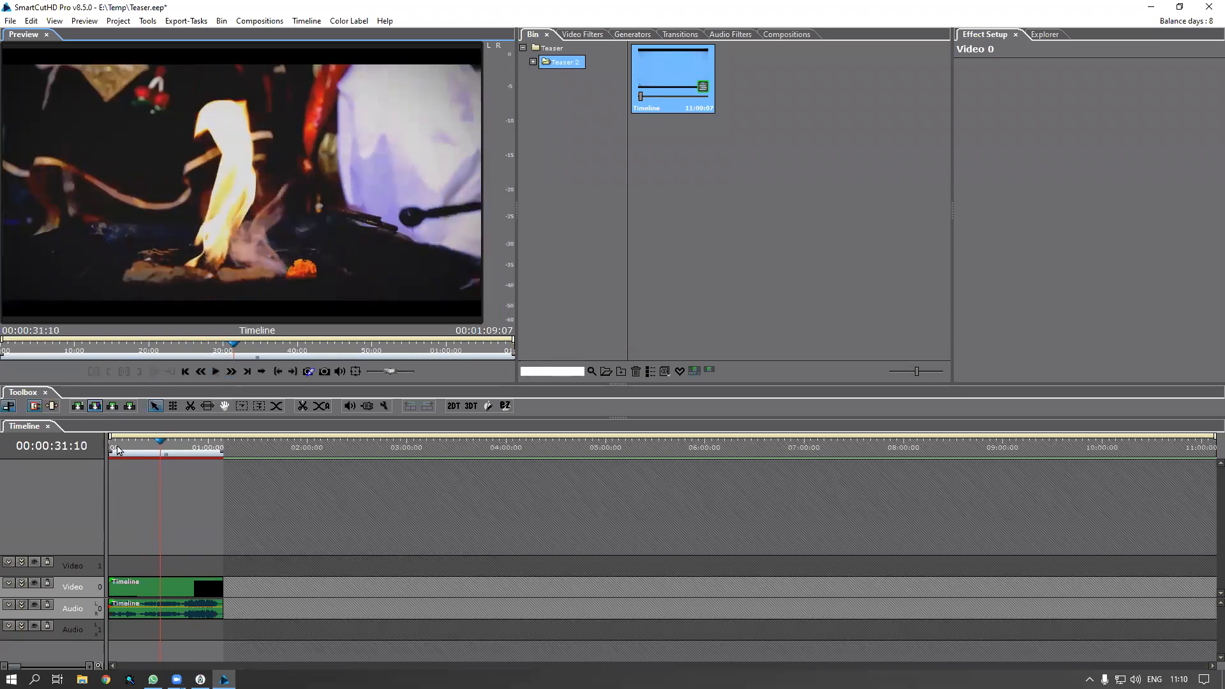
left_click(113, 450)
left_click_drag(106, 451, 121, 460)
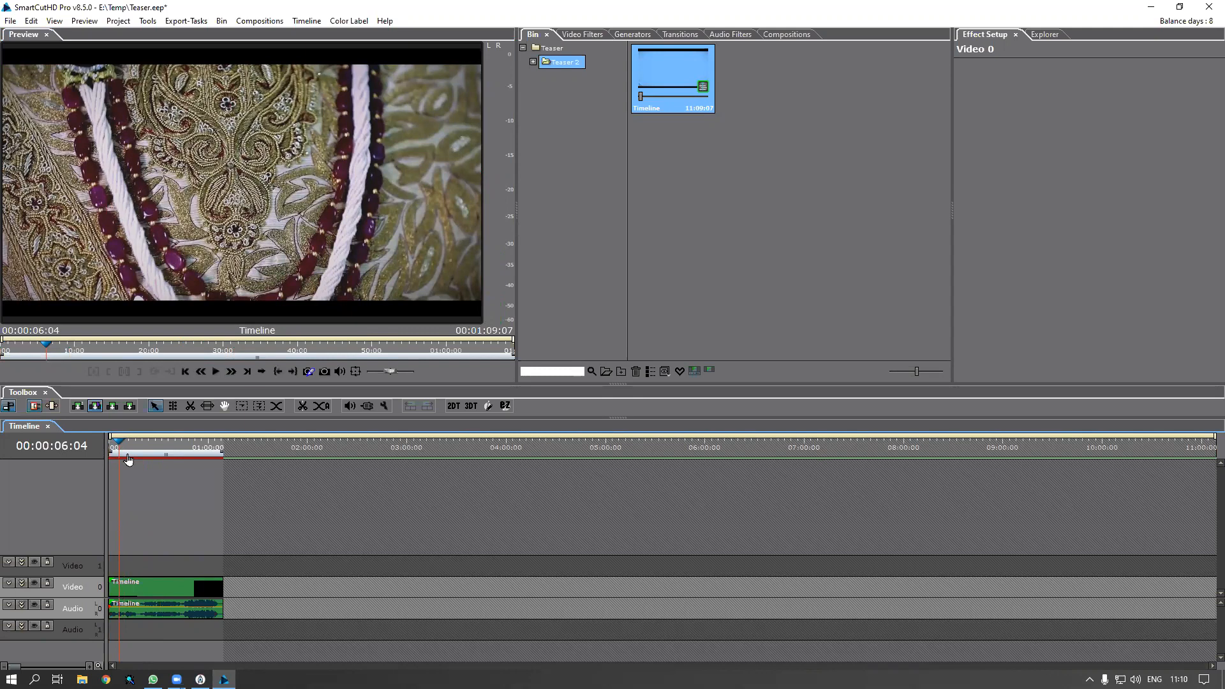
Add a new Footage folder to the bin
right_click(586, 173)
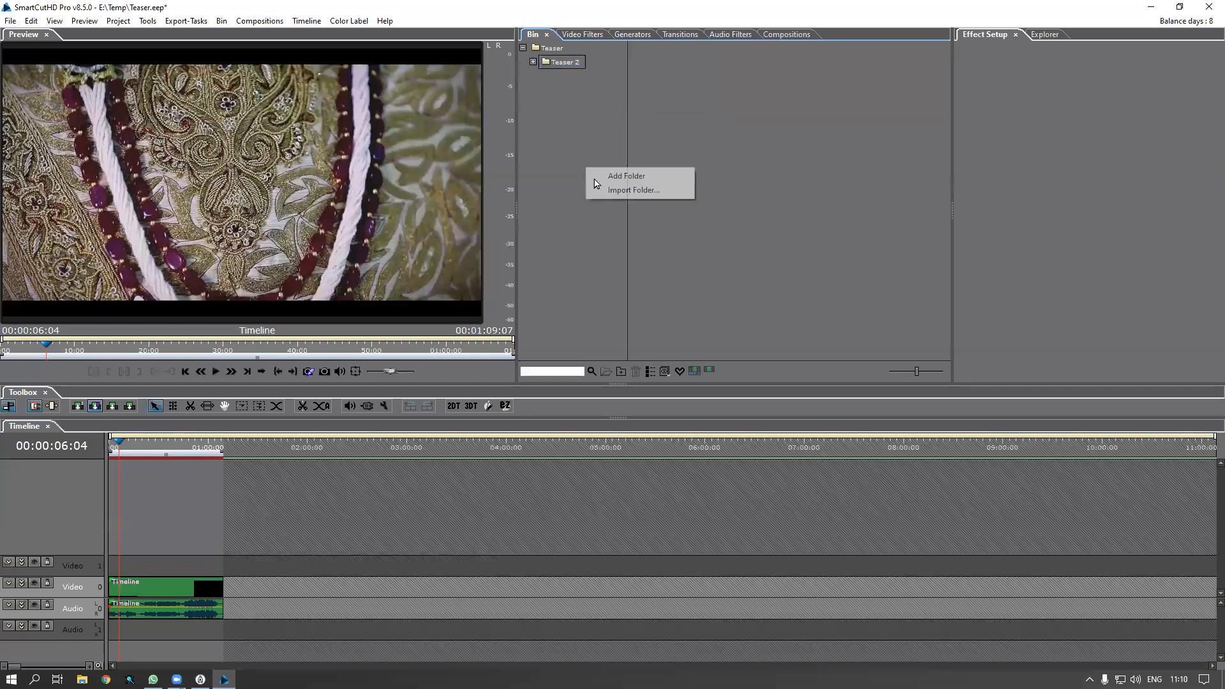
left_click(601, 178)
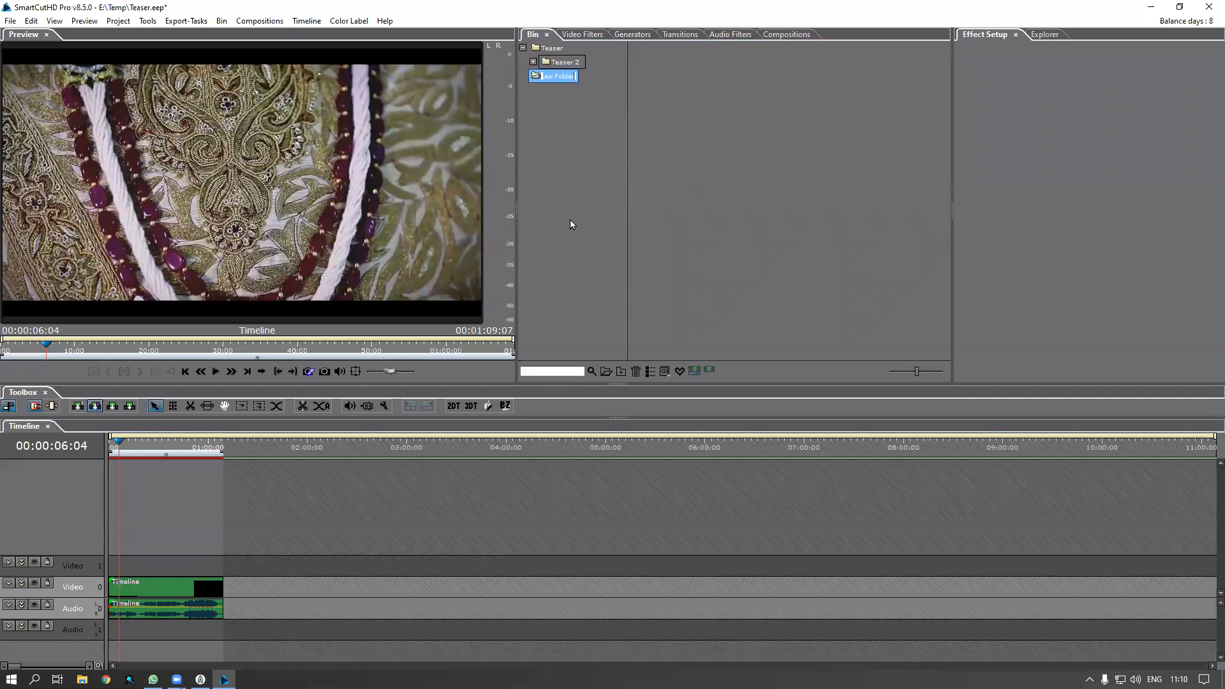
type("Fottage")
key("Return")
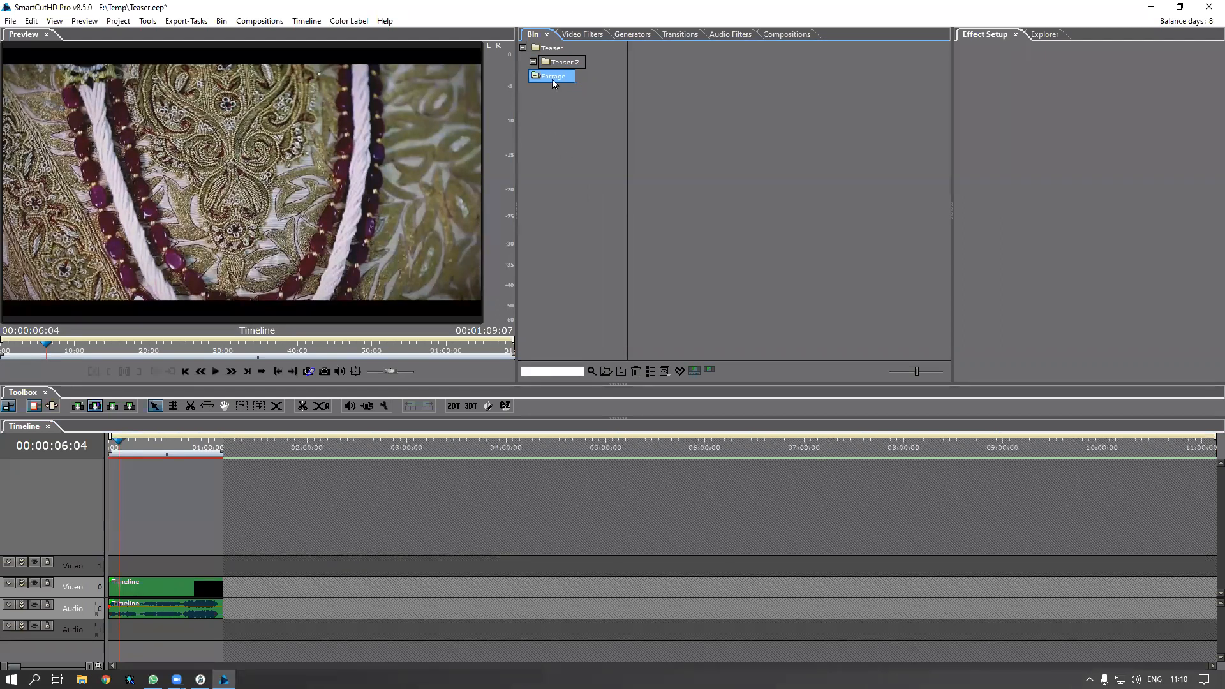
Import every clip from the Replace footage folder into the bin, dismissing the AnyDesk popup
double_click(764, 139)
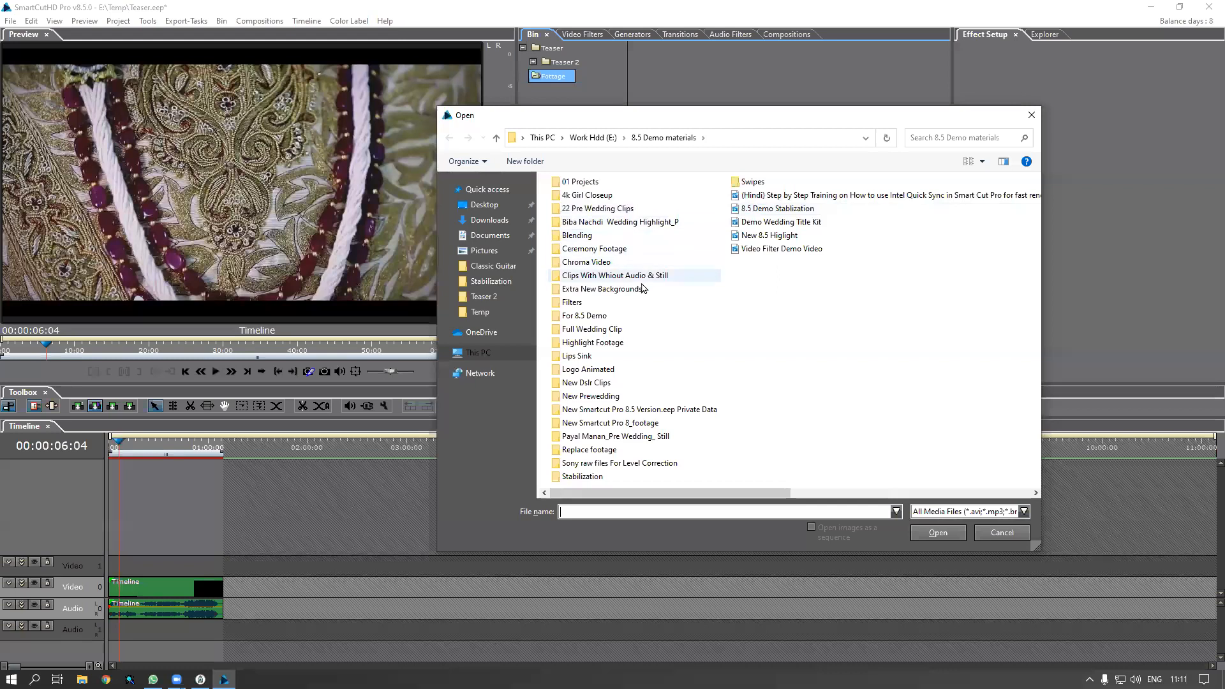
left_click(611, 345)
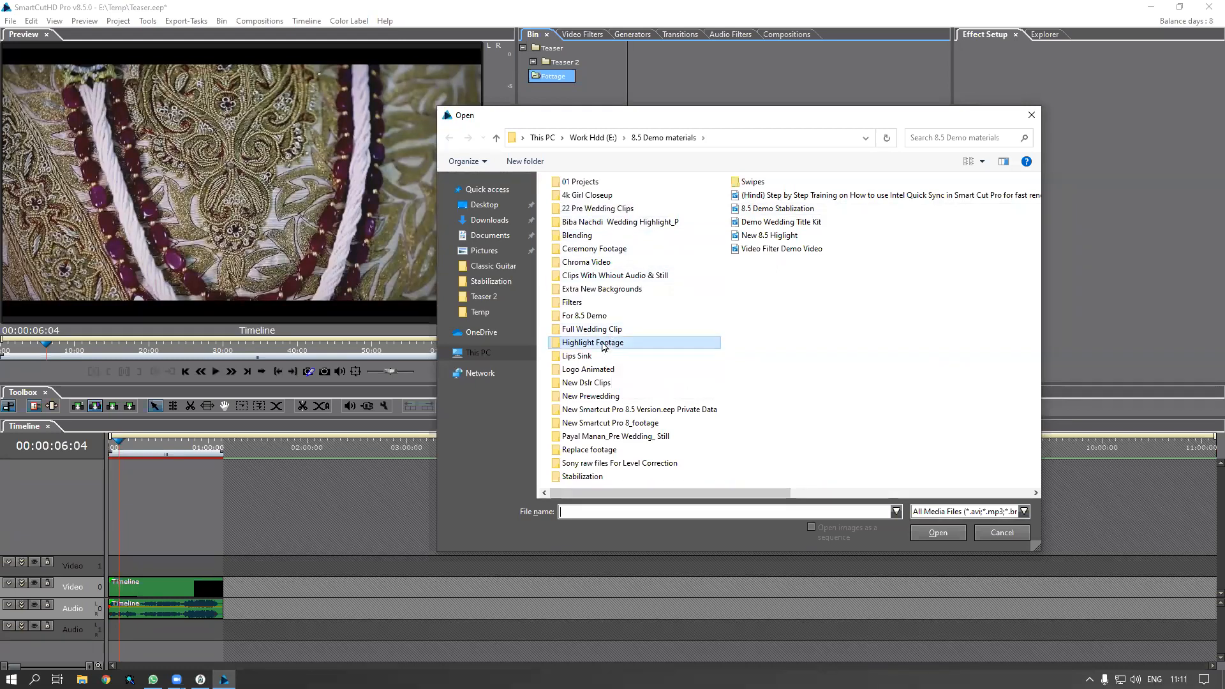
left_click(603, 371)
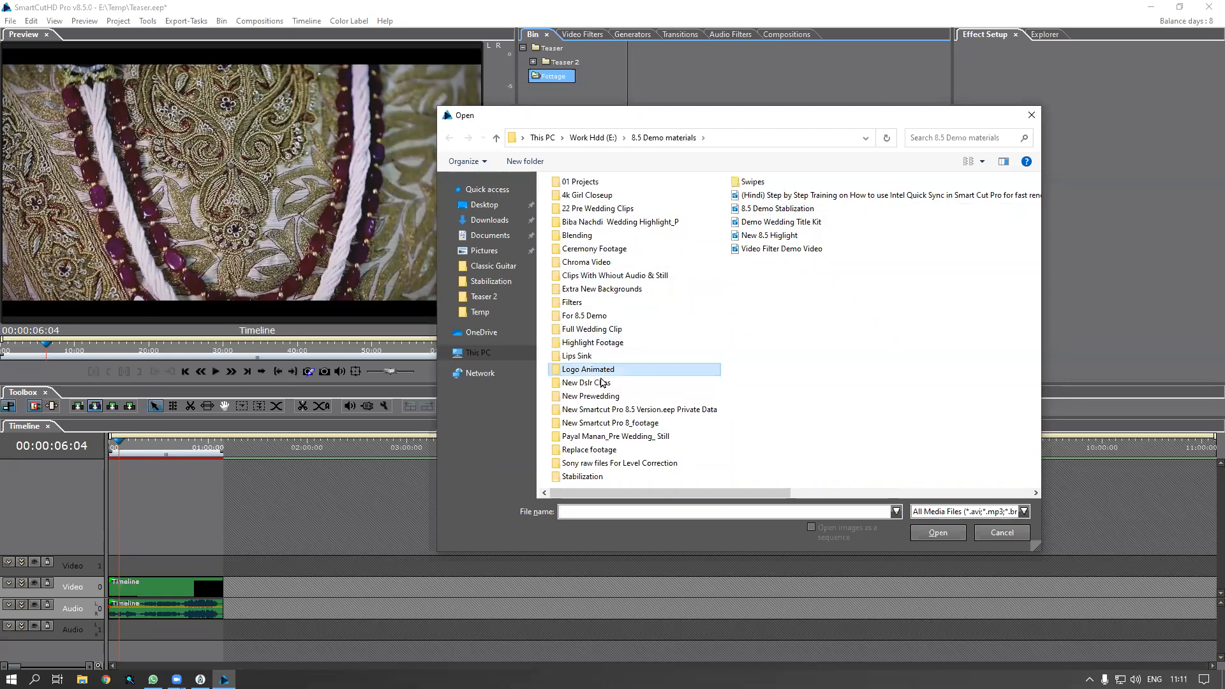
double_click(608, 450)
left_click(646, 313)
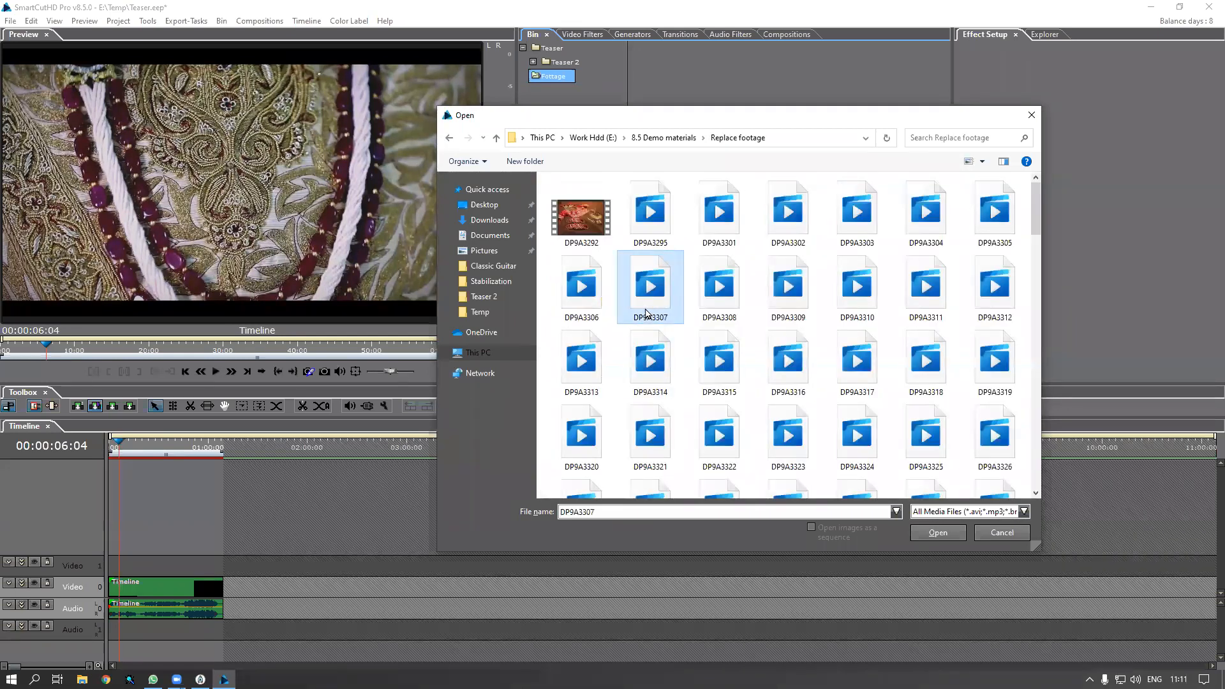
key("ctrl+a")
key("Return")
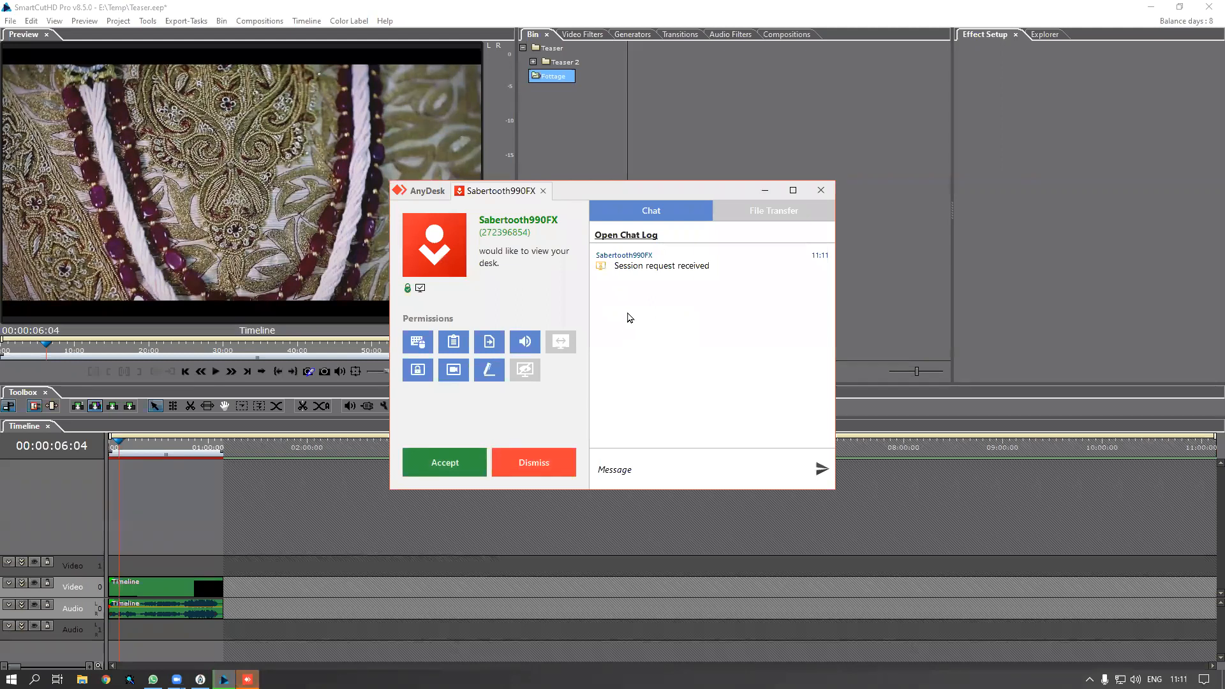
left_click(819, 191)
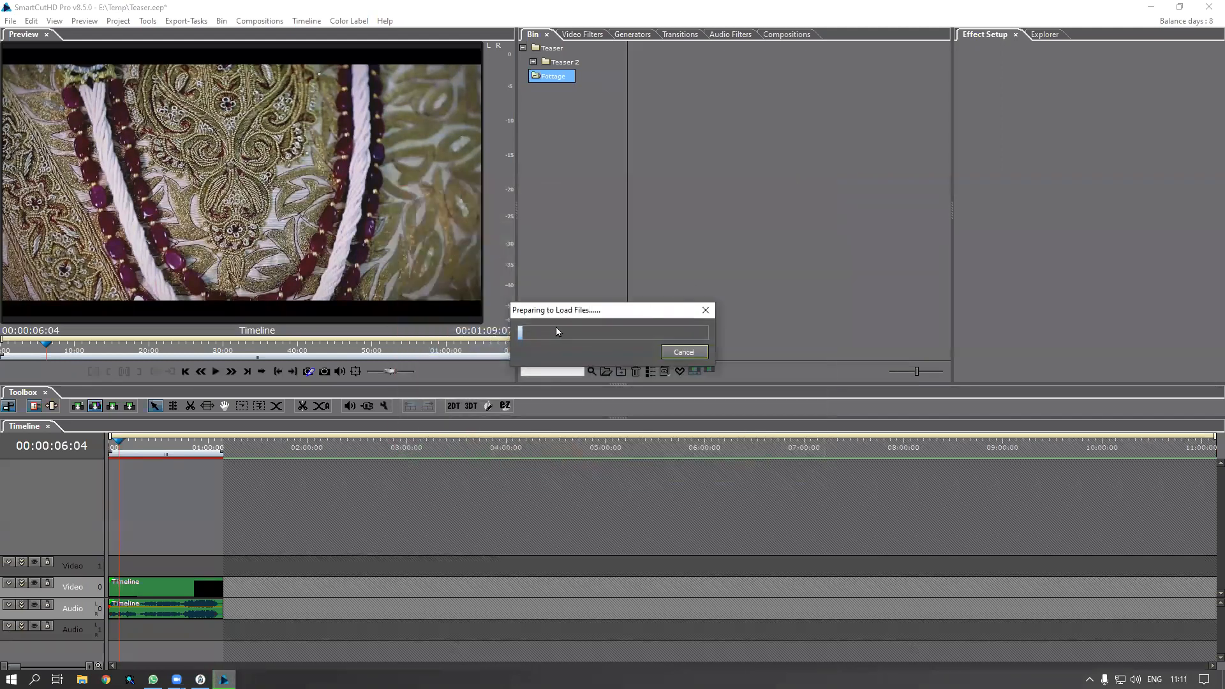
left_click_drag(604, 305, 650, 288)
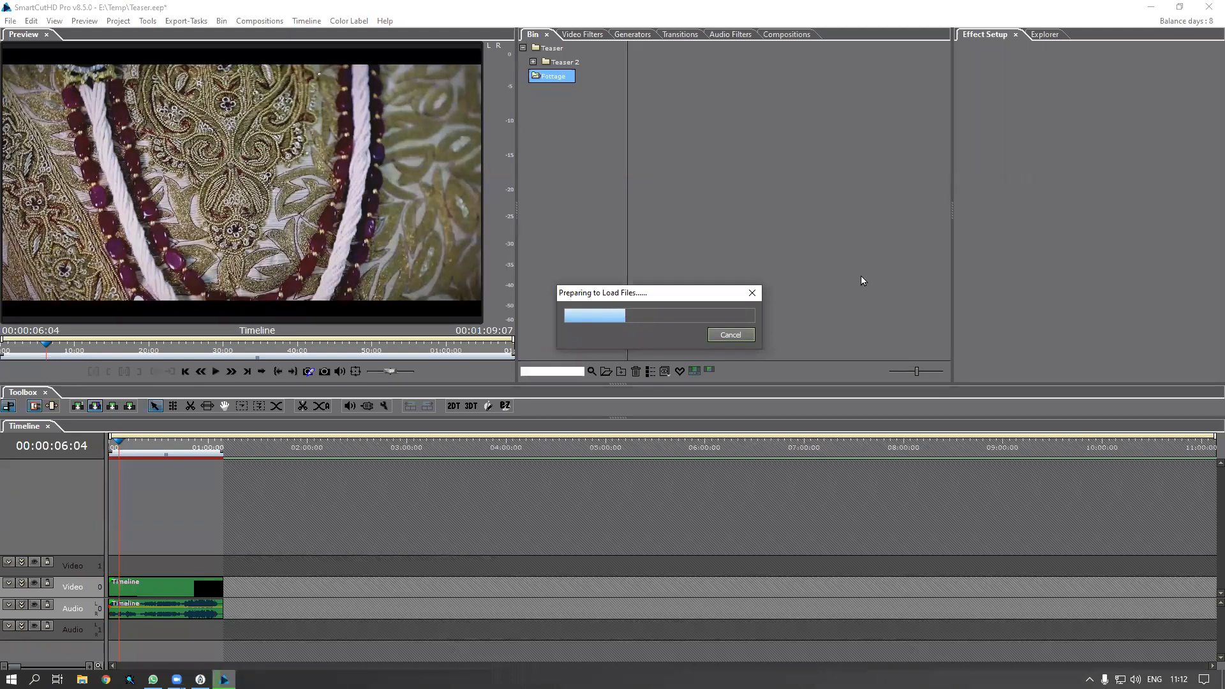
left_click_drag(656, 301, 666, 296)
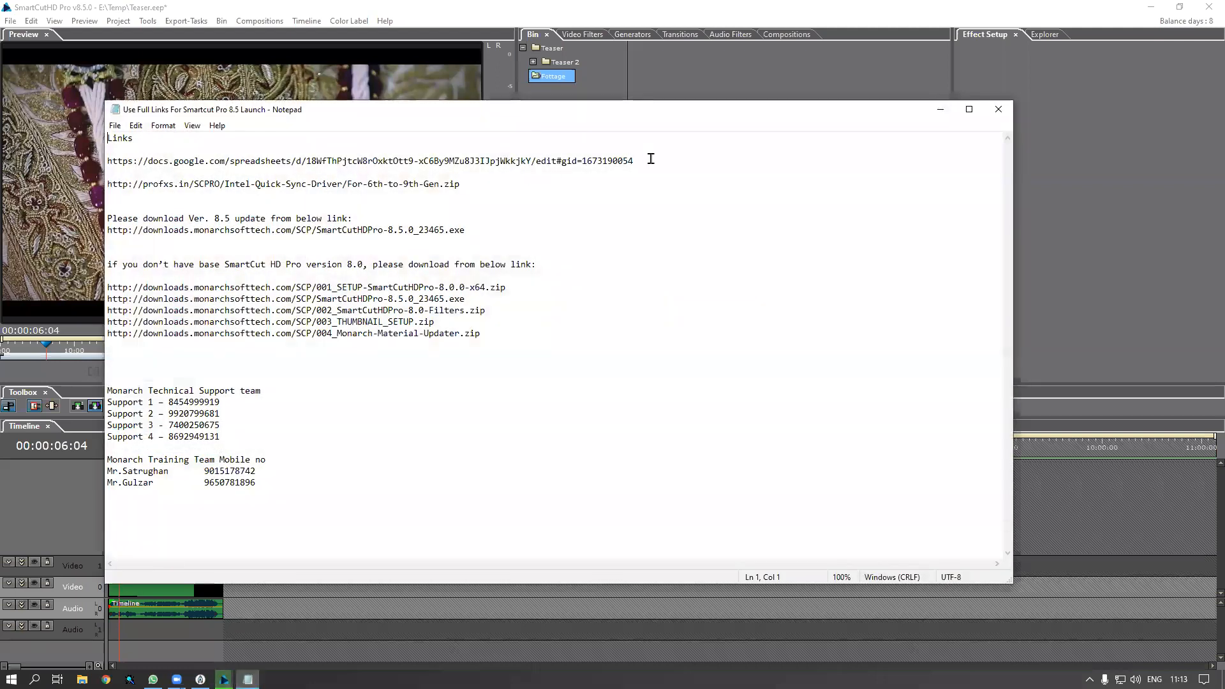
Copy the Google Docs spreadsheet link from line 3 of the notes, then minimise Notepad
left_click_drag(651, 159, 89, 167)
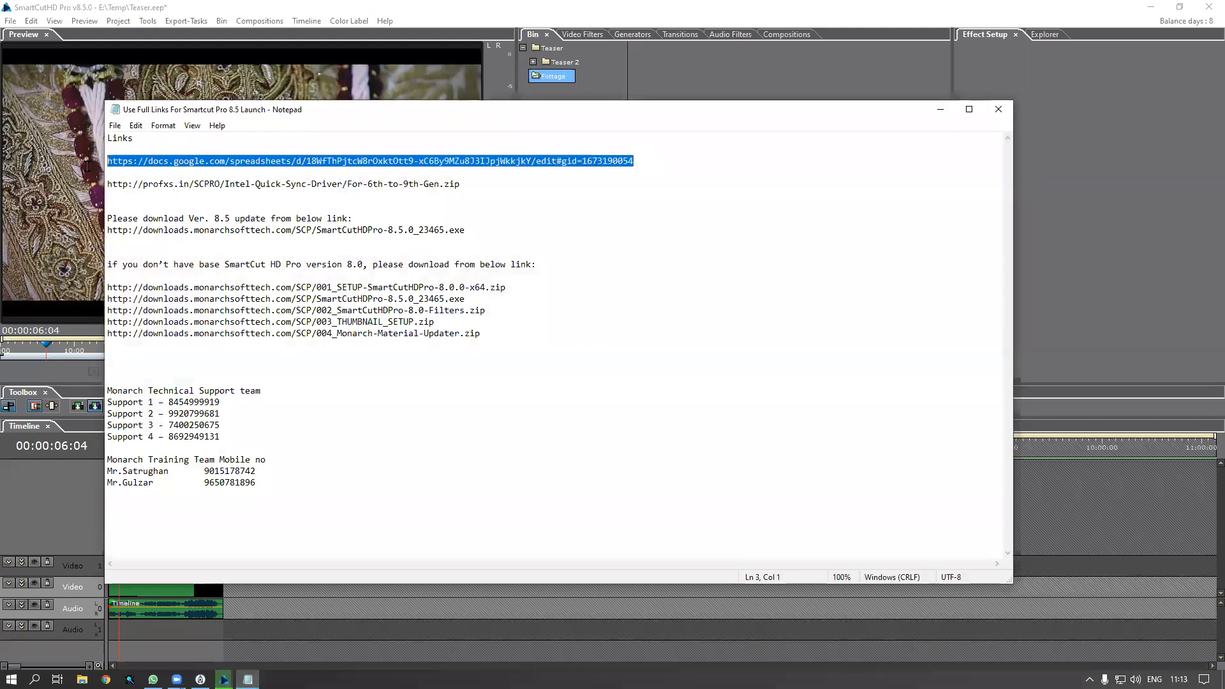
right_click(195, 167)
left_click(225, 211)
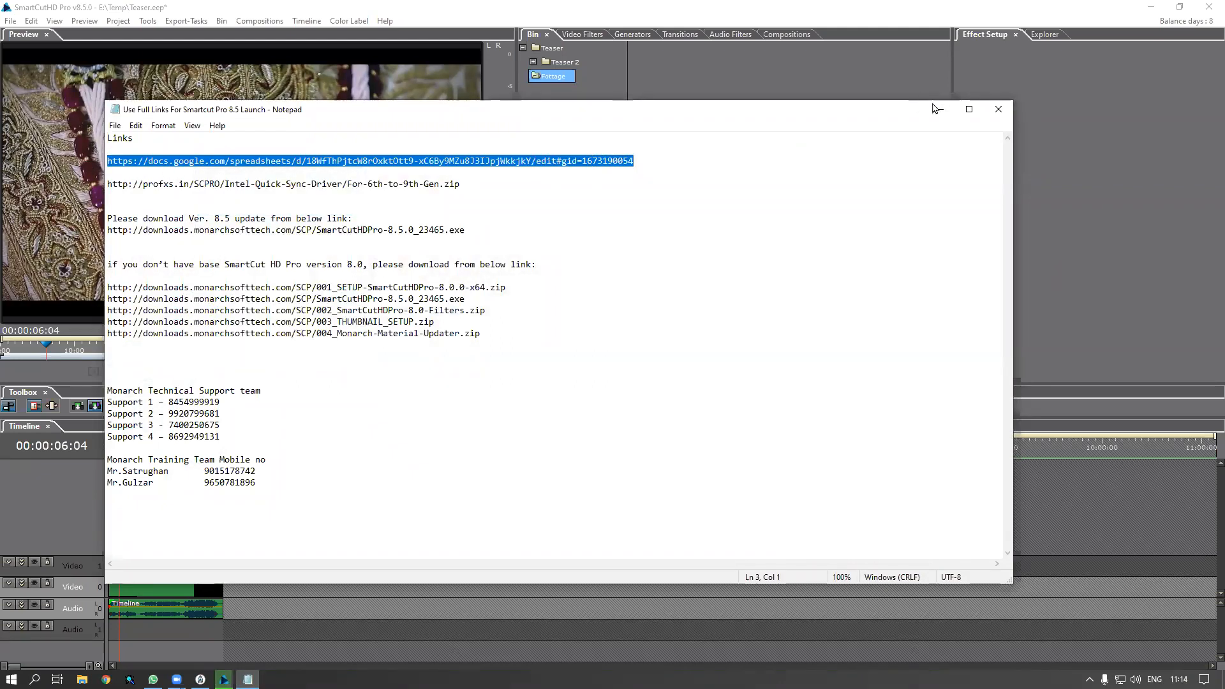
left_click(938, 109)
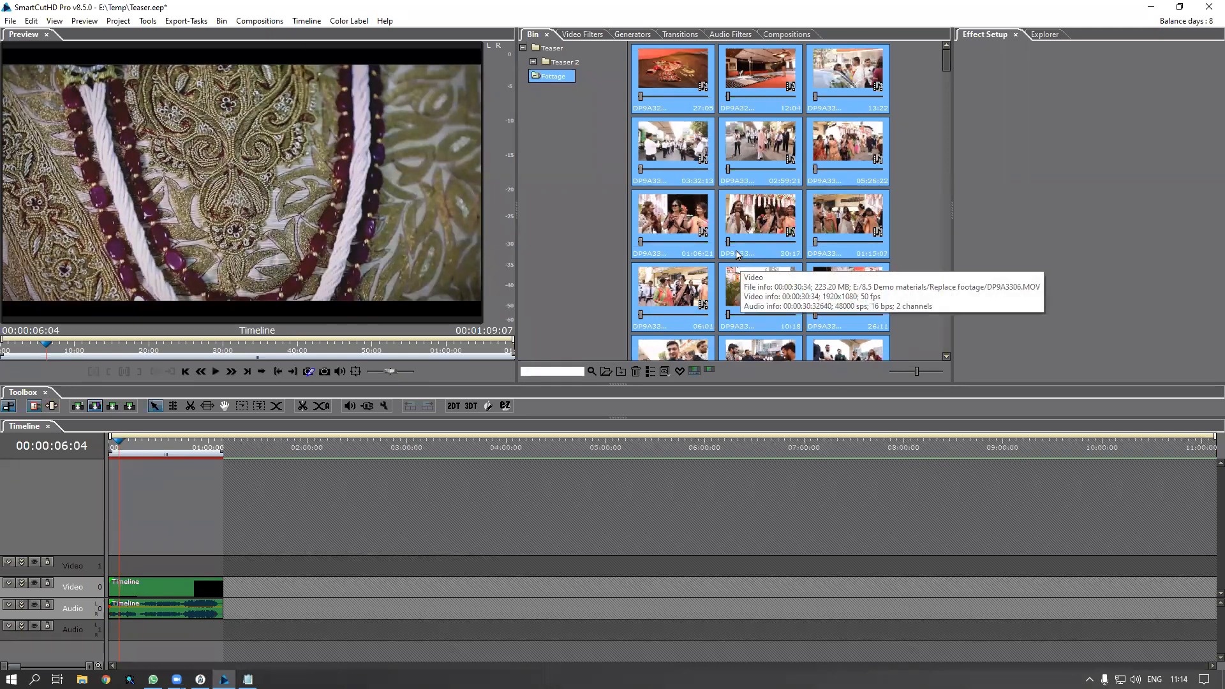
Save the project with Ctrl+S, then check the expanded Teaser 2 folder and its Footage subfolder
left_click(744, 224)
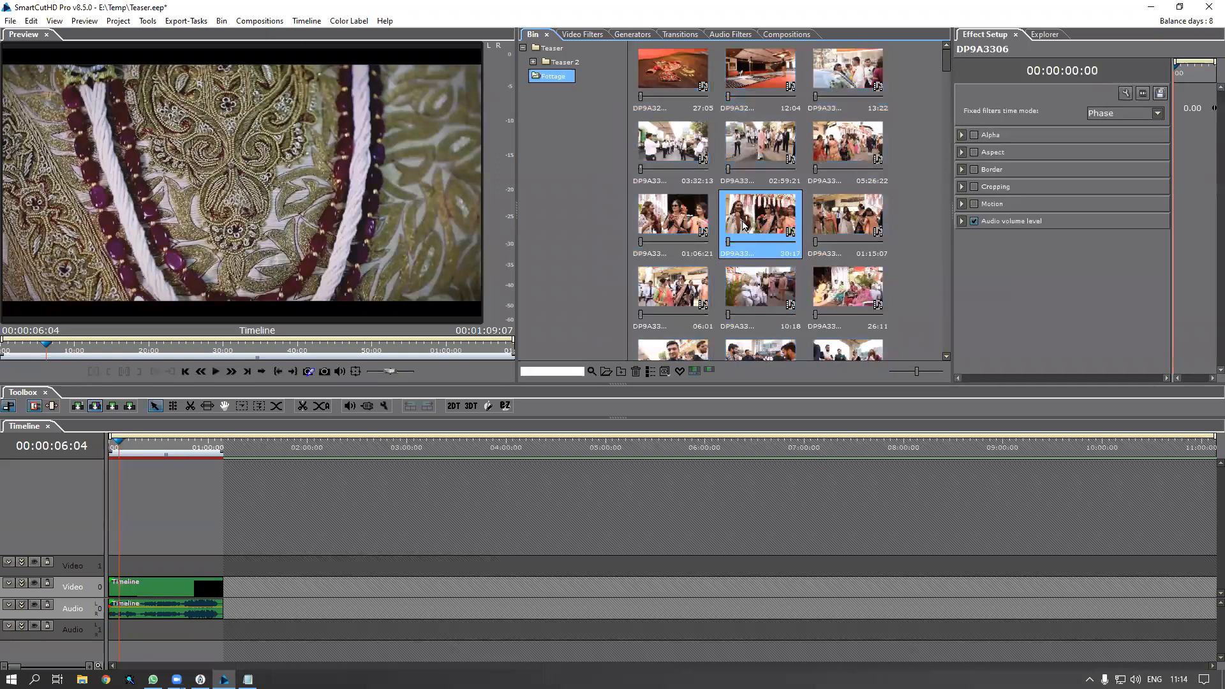
key("ctrl+s")
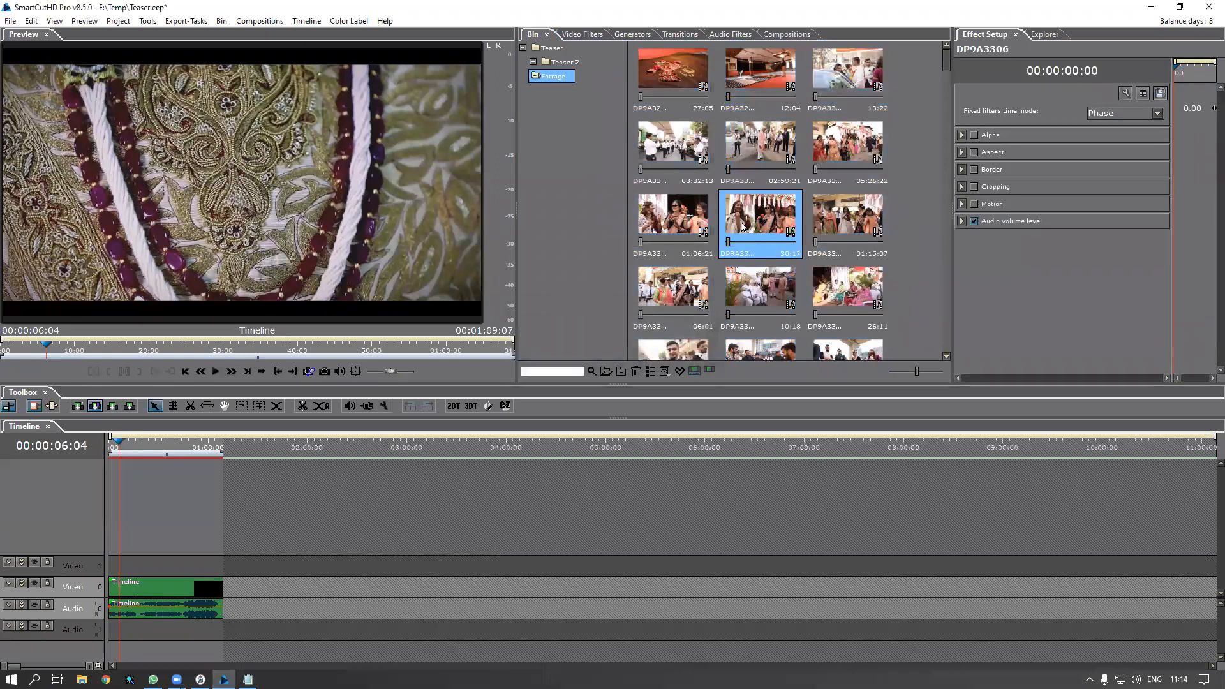
left_click(533, 62)
left_click(562, 62)
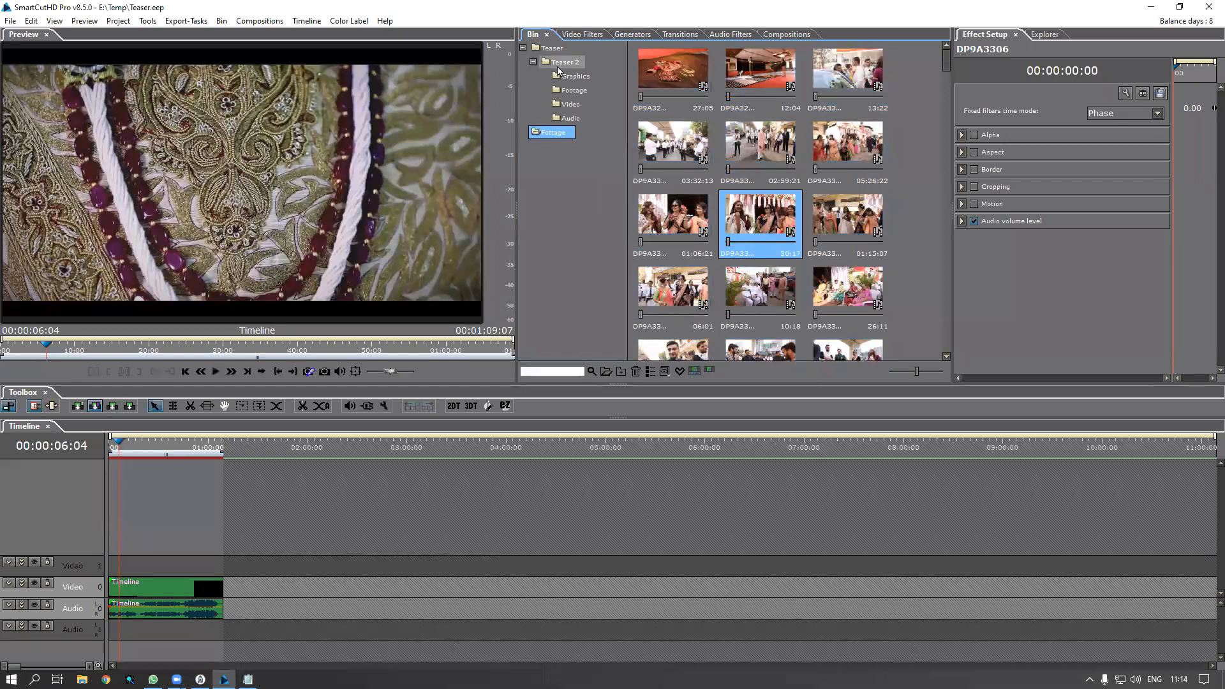
left_click(547, 132)
mouse_move(947, 60)
left_mouse_down()
mouse_move(936, 367)
mouse_move(921, 195)
mouse_move(932, 52)
left_mouse_up()
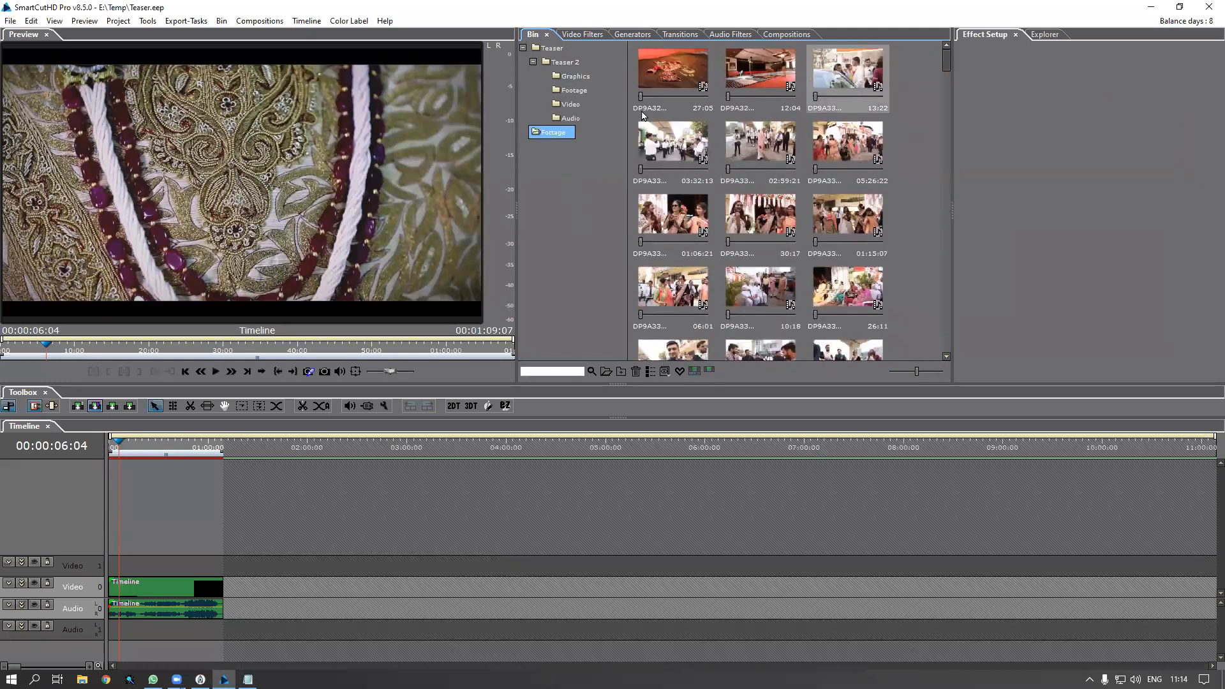
left_click(560, 63)
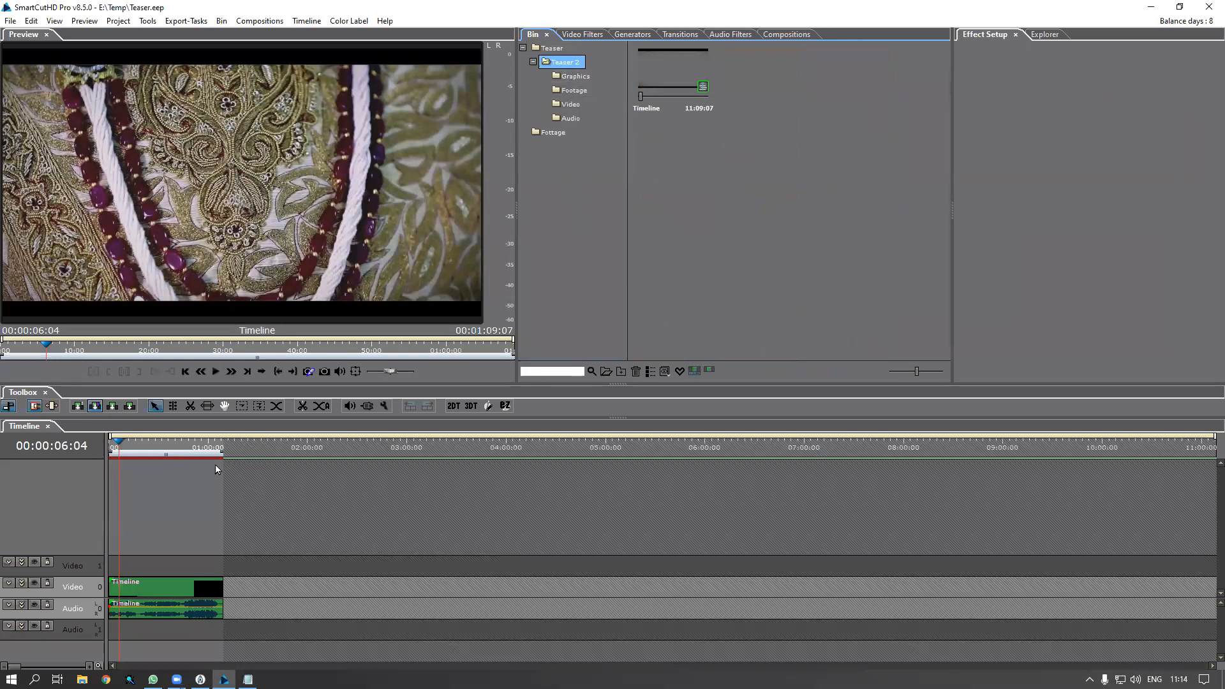
Remove the old Timeline clip and insert the bin's Timeline sequence onto Video 0 and Audio 0
left_click(187, 593)
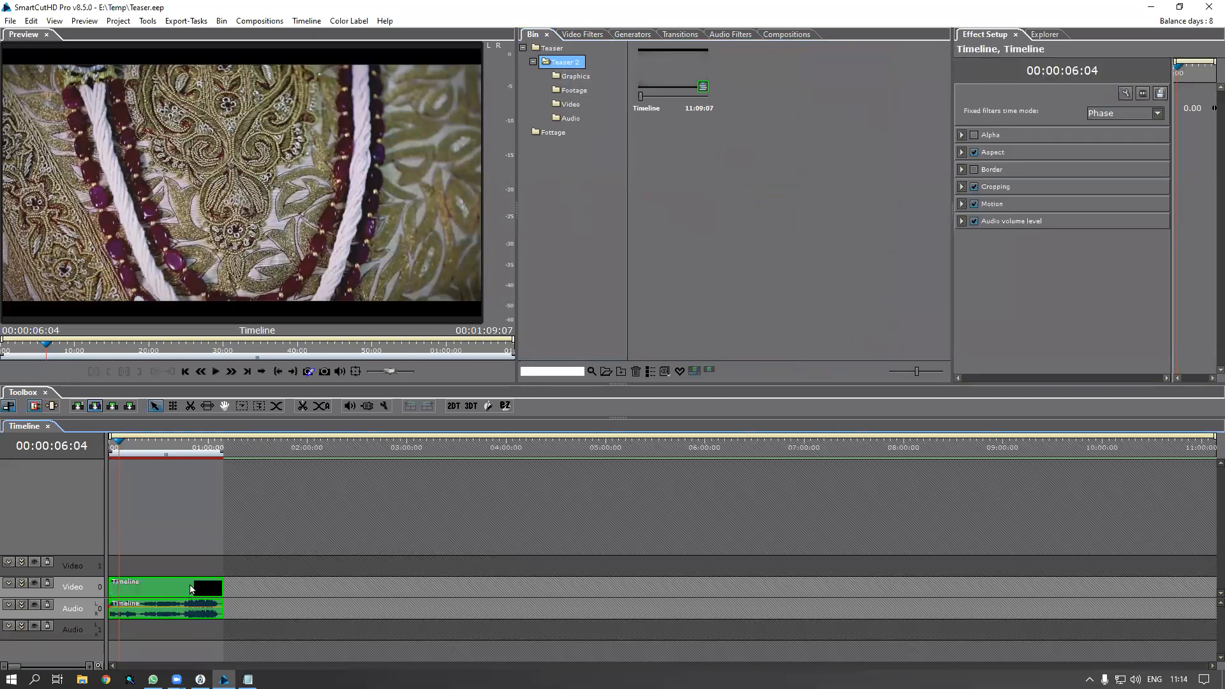
key("Delete")
left_click(678, 96)
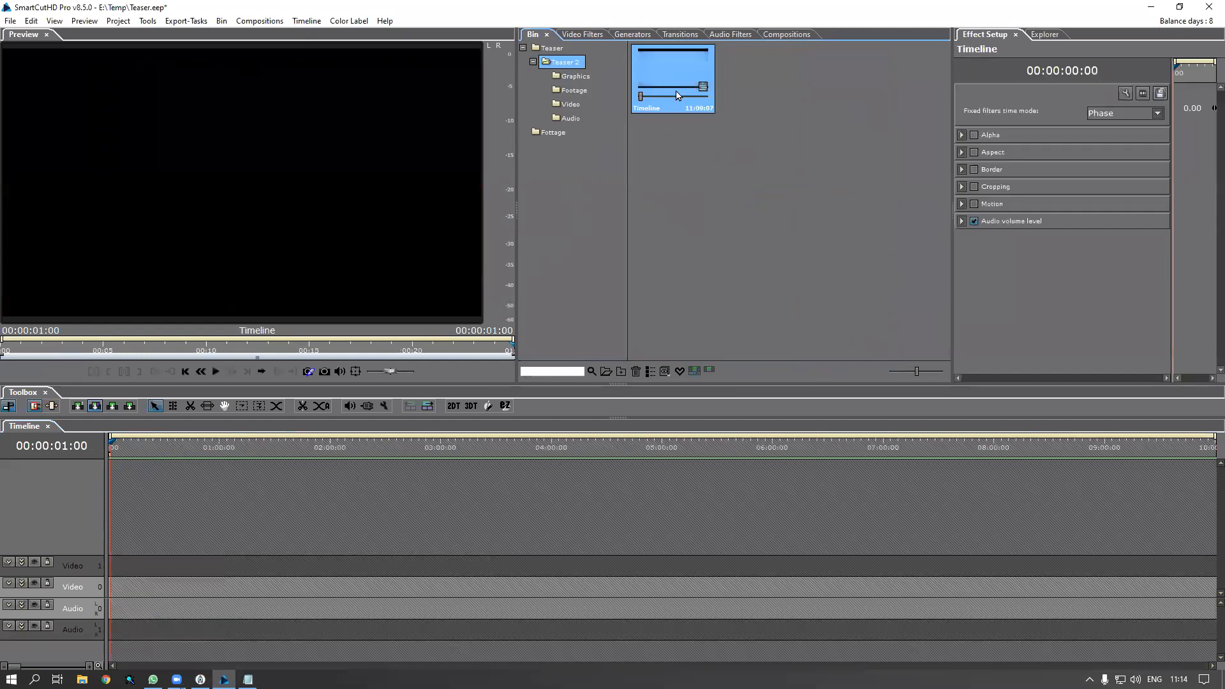
right_click(652, 80)
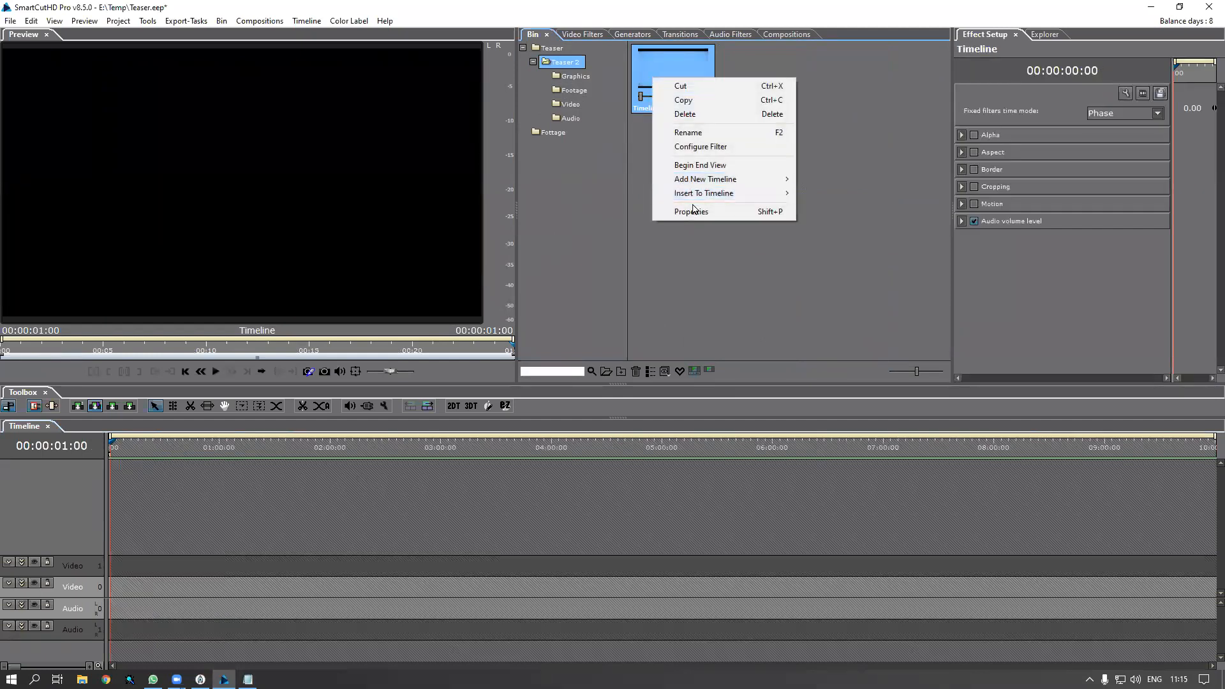
left_click(667, 69)
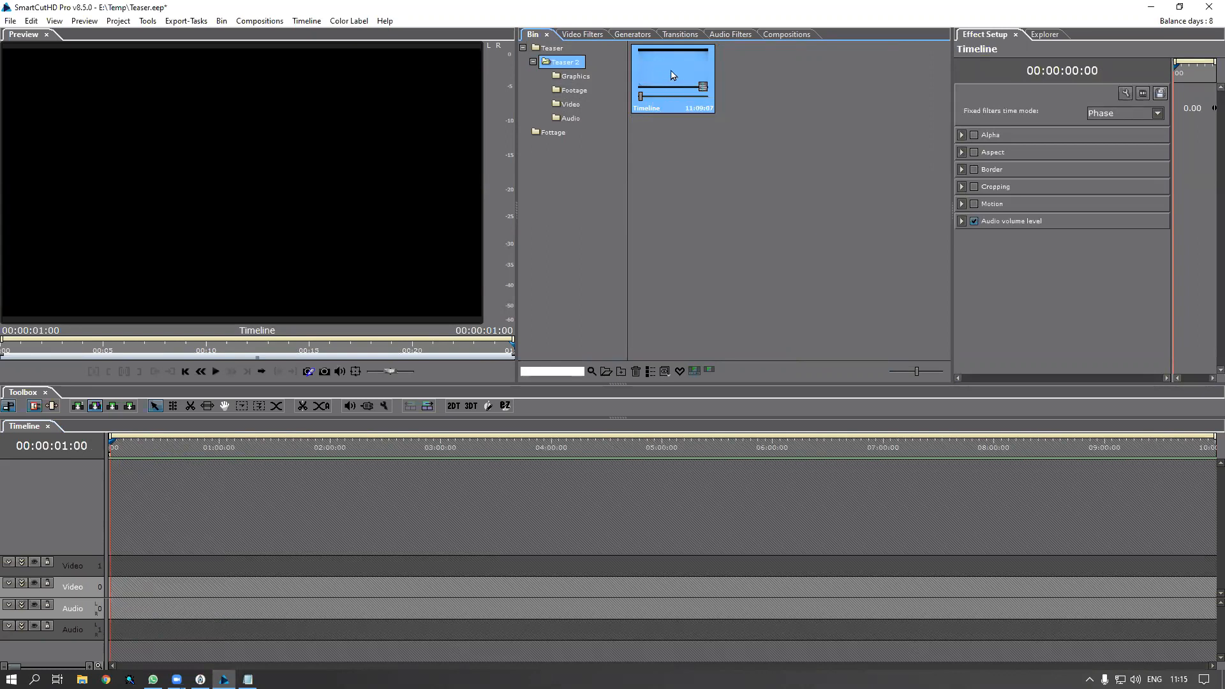
double_click(673, 76)
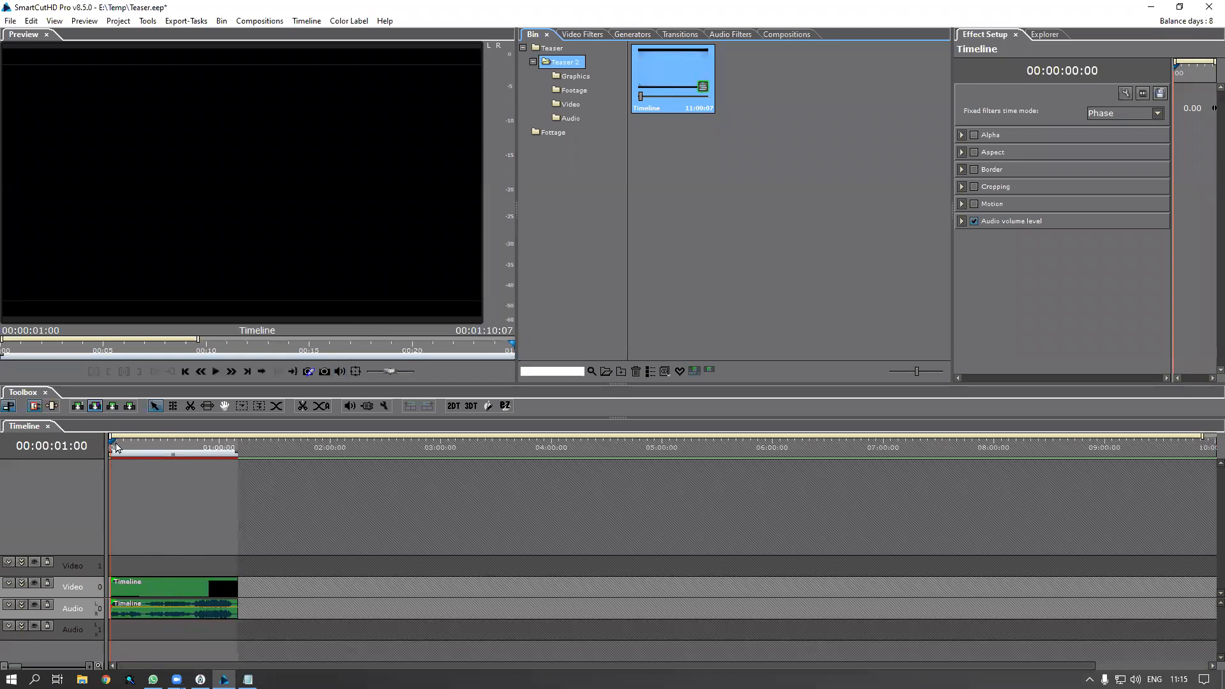
Enlarge the track area, preview the sequence's opening frames, and return to the first Timeline tab
left_click_drag(115, 444, 103, 449)
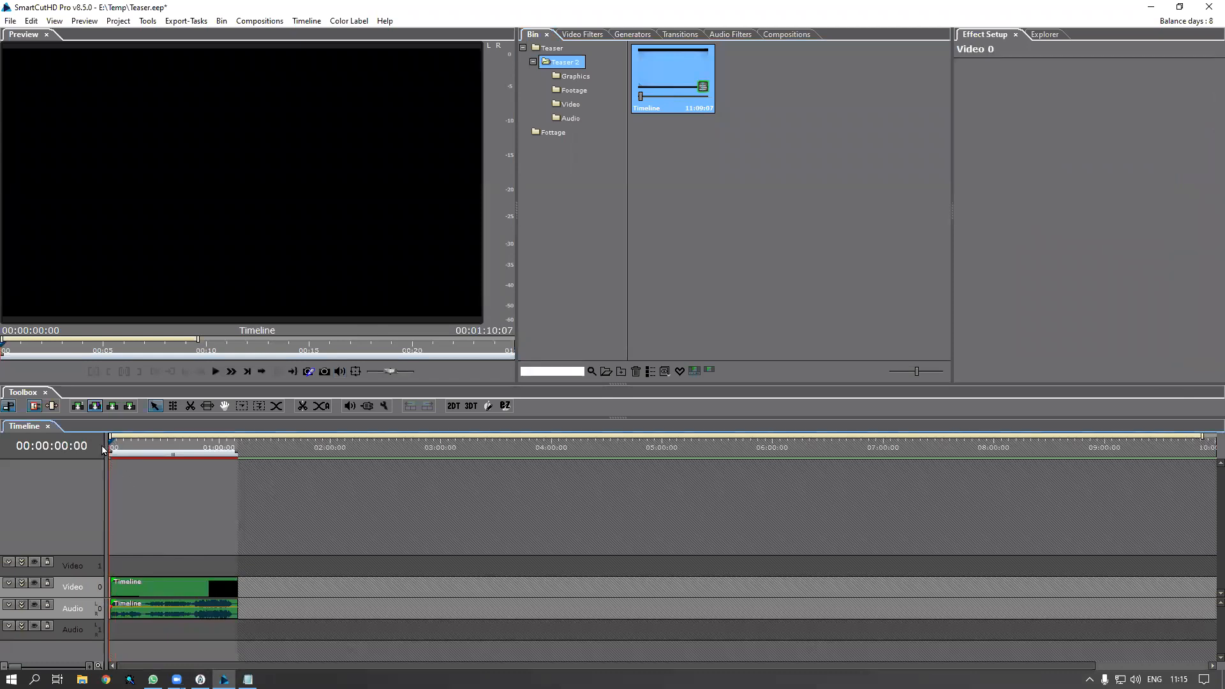
left_click(140, 593)
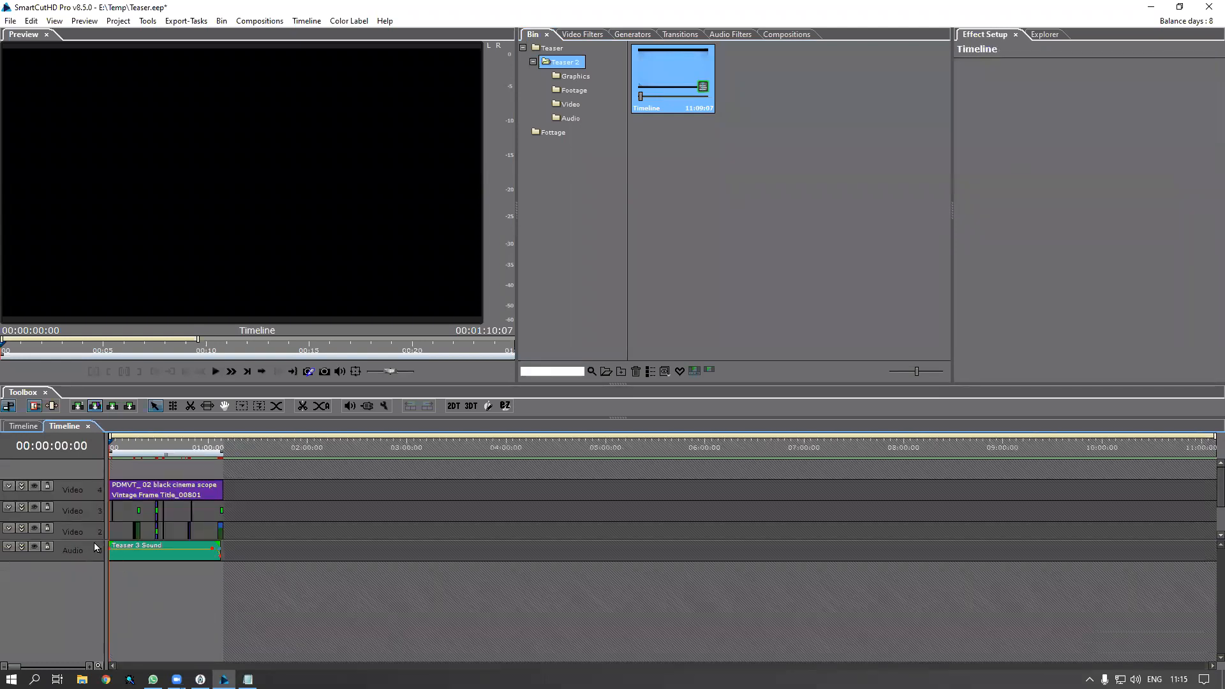
left_click_drag(94, 544, 100, 609)
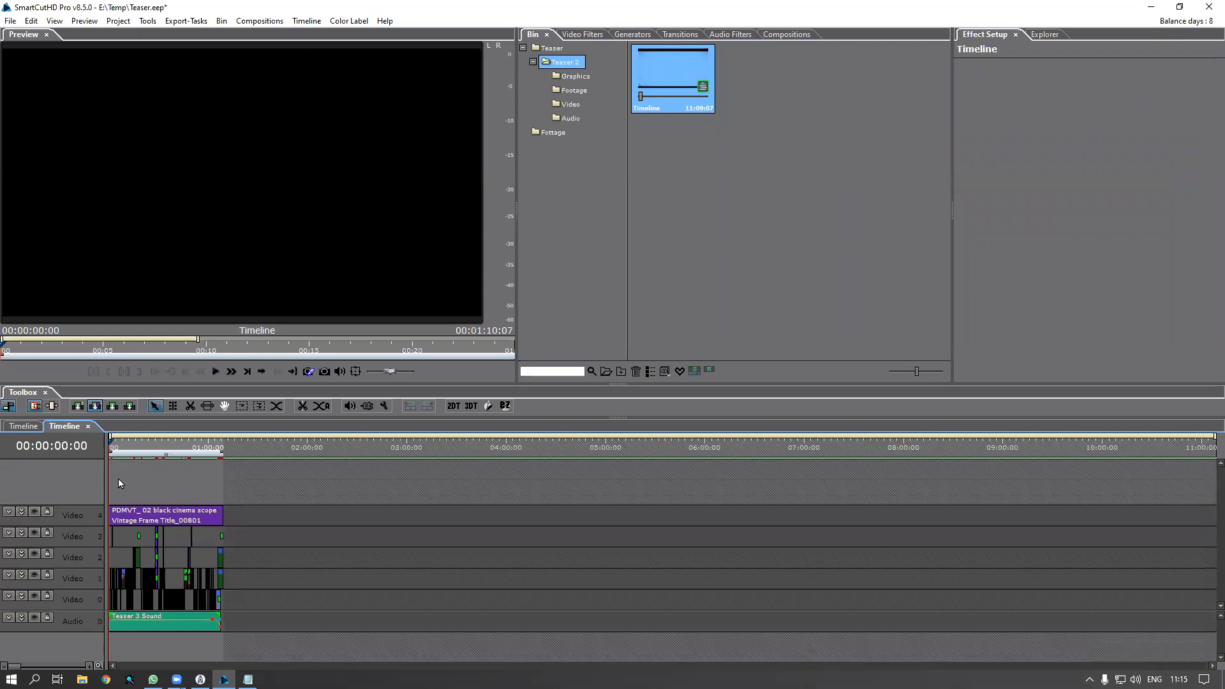
left_click_drag(116, 447, 95, 452)
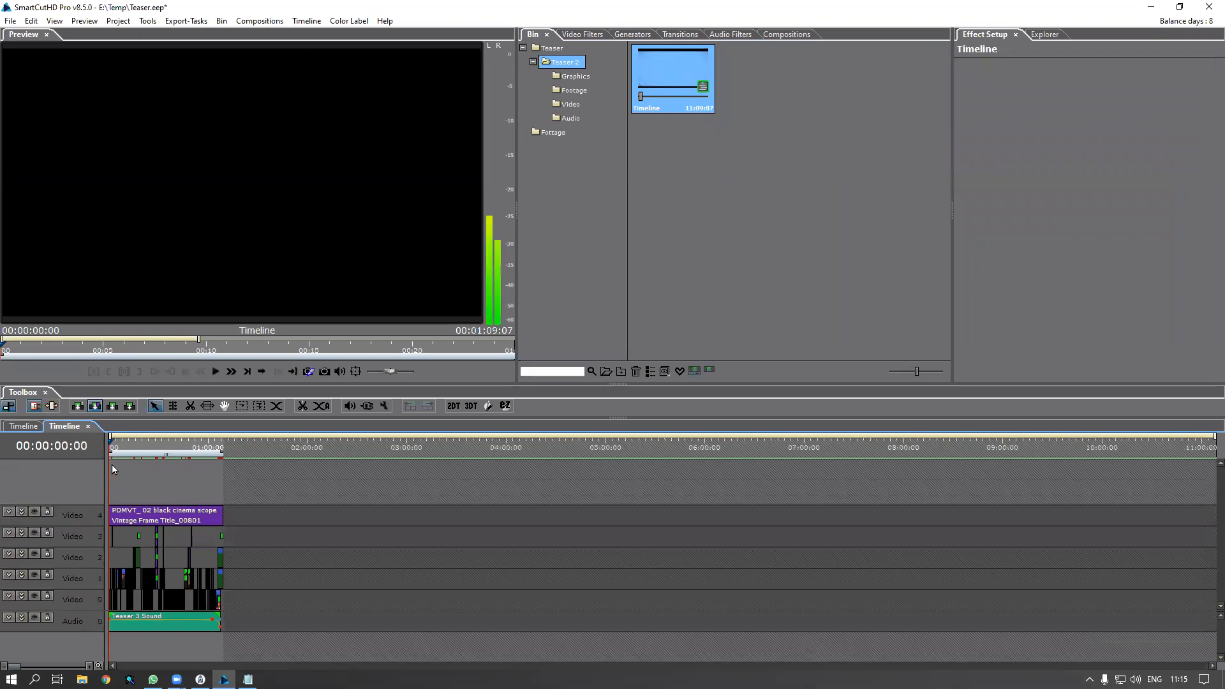
scroll(118, 475, "up", 8)
scroll(132, 492, "up", 5)
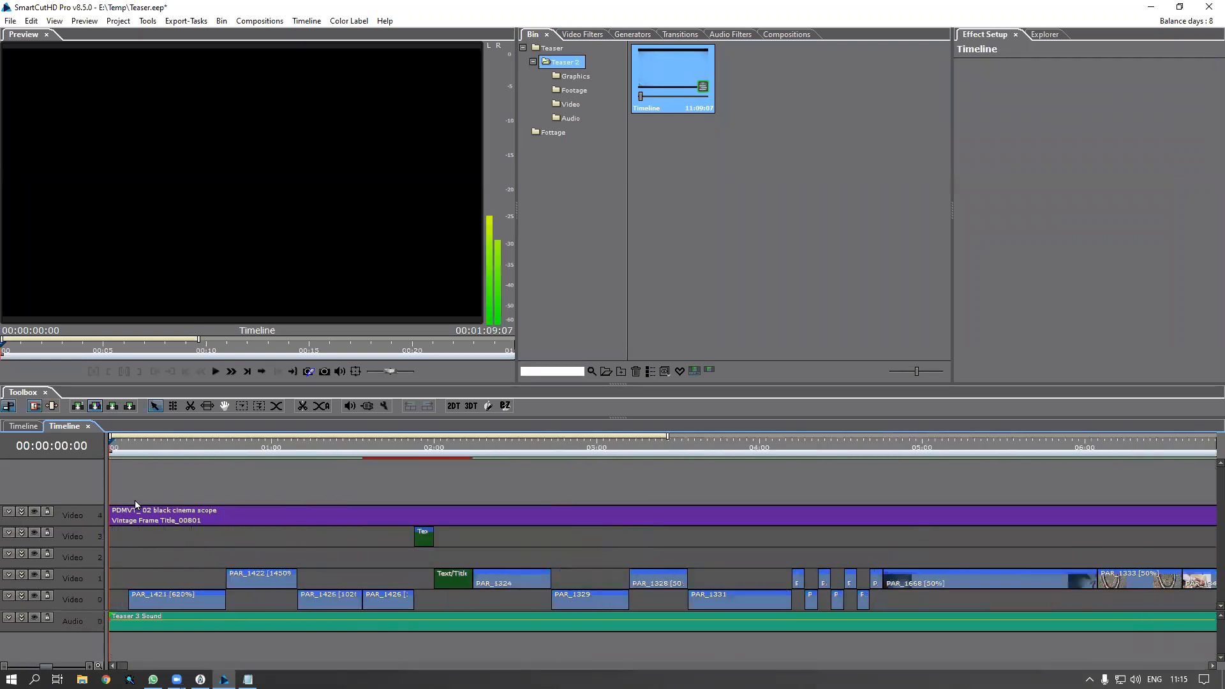
left_click_drag(118, 454, 186, 475)
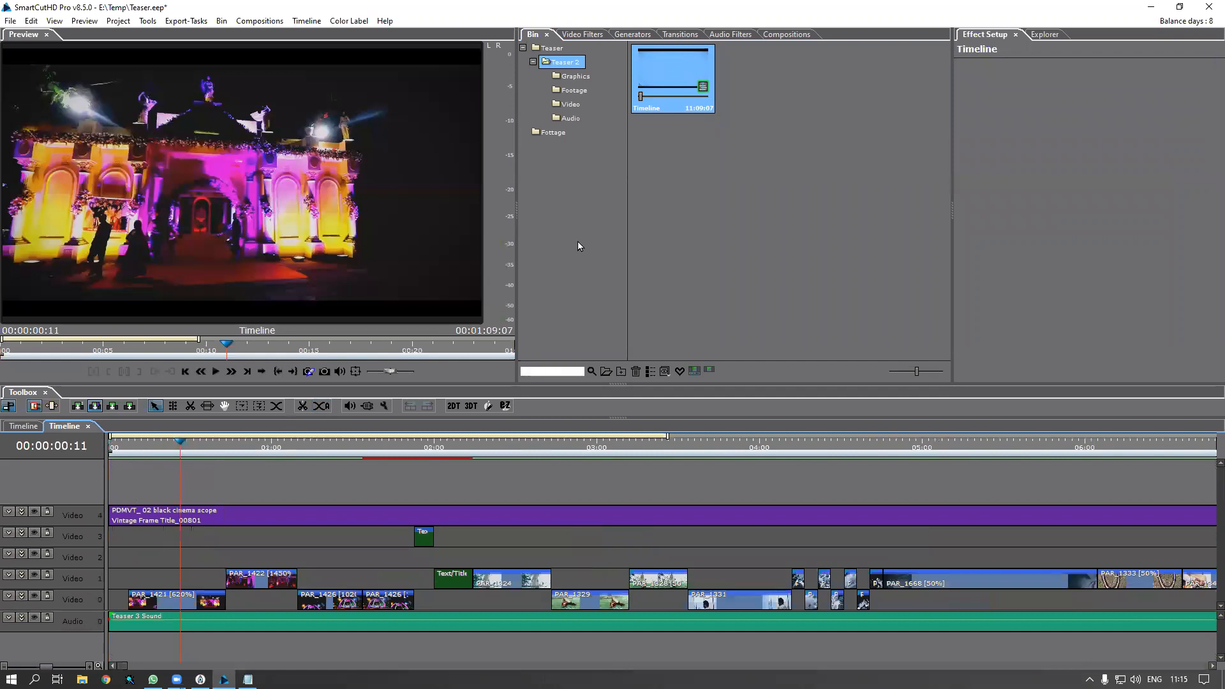
left_click(25, 427)
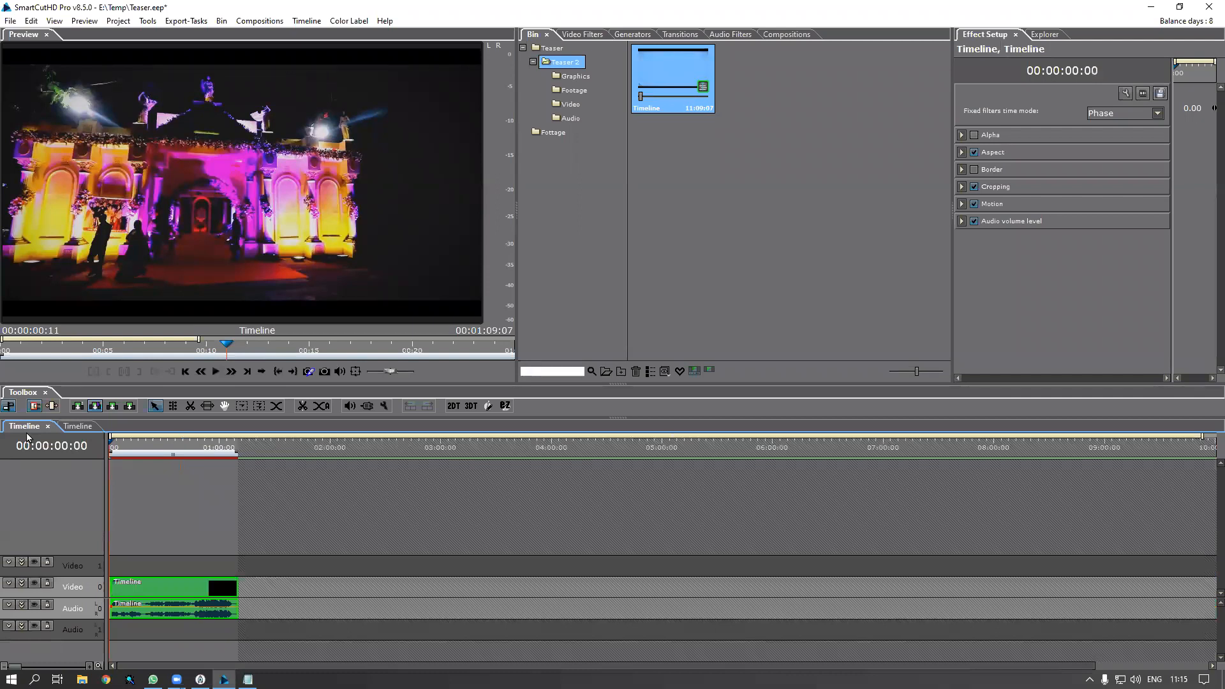
Drag DP9A3304 from the Fottage folder onto Video 1 and Audio 1, starting around 03:35
left_click(551, 134)
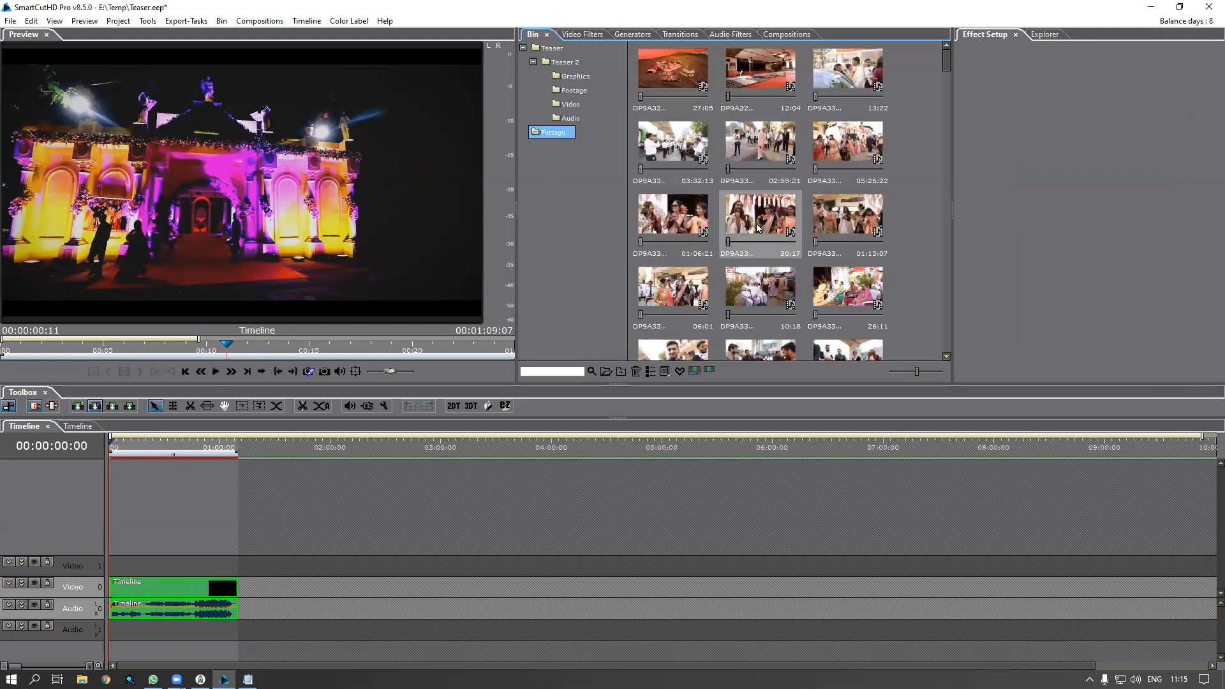
left_click(827, 149)
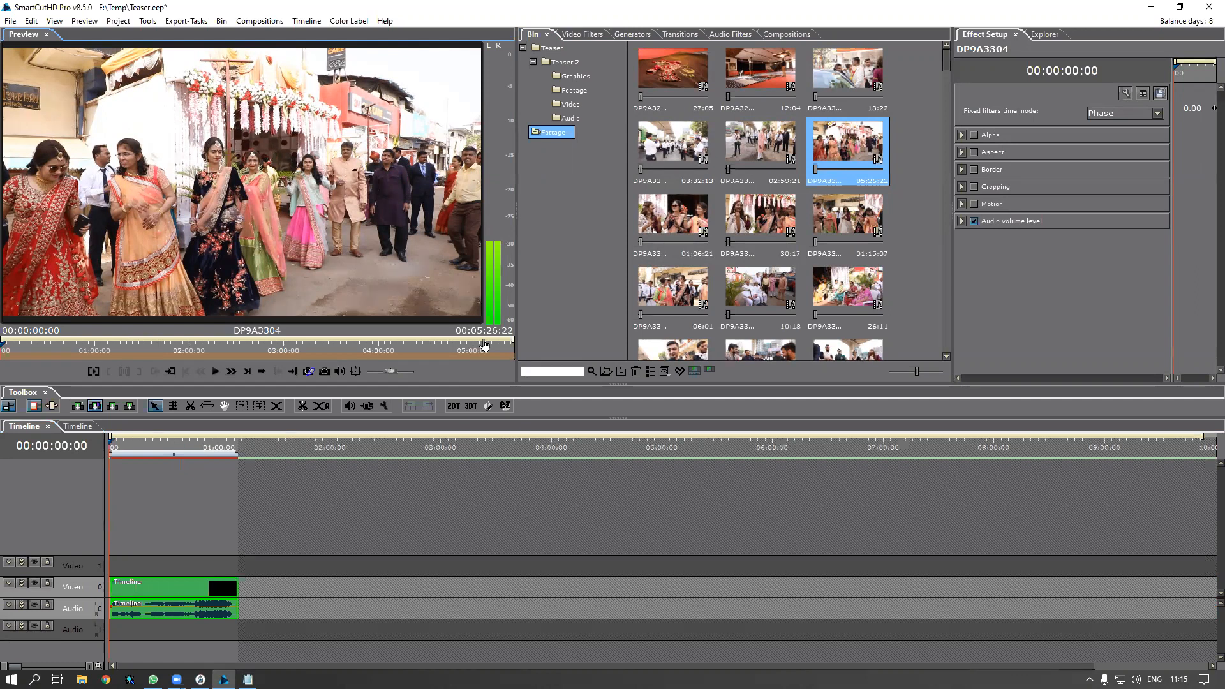
left_click_drag(843, 171, 508, 575)
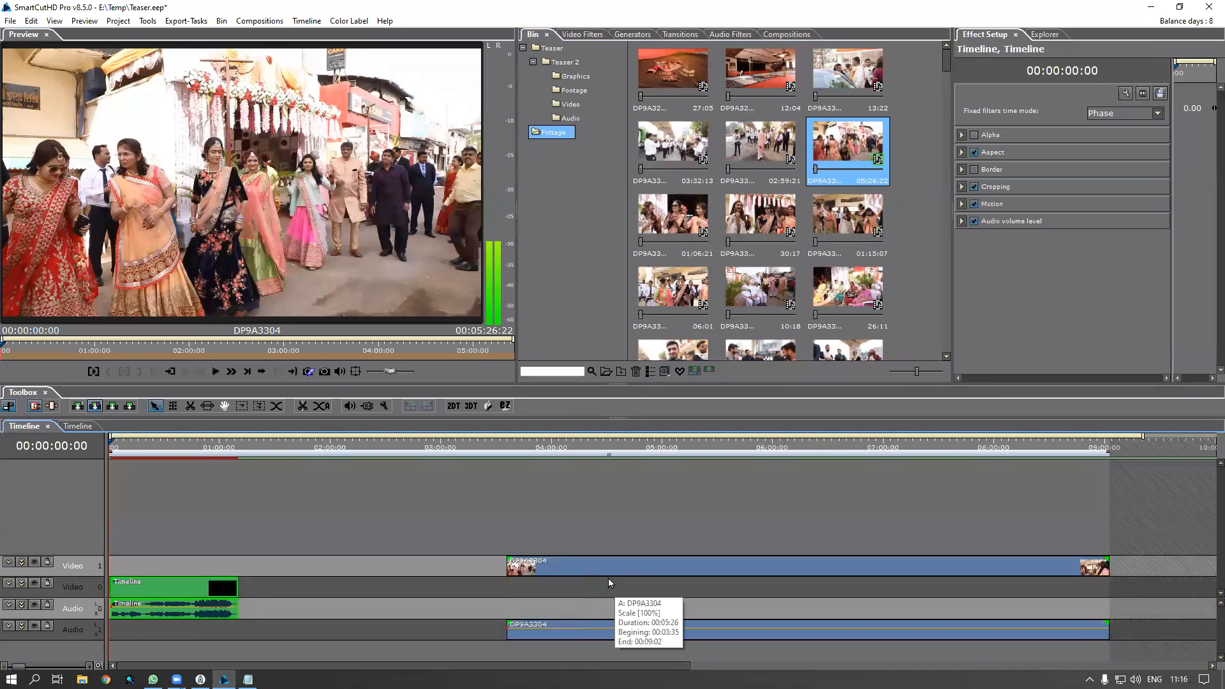
left_click(622, 448)
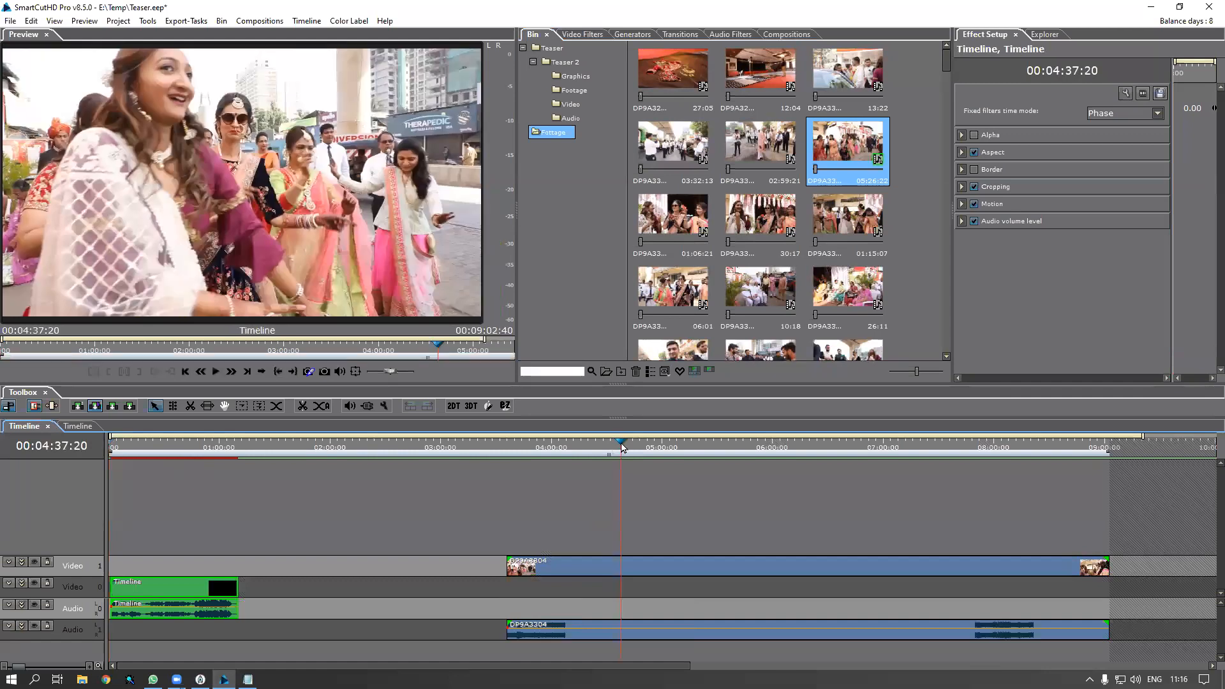
left_click_drag(624, 449, 653, 454)
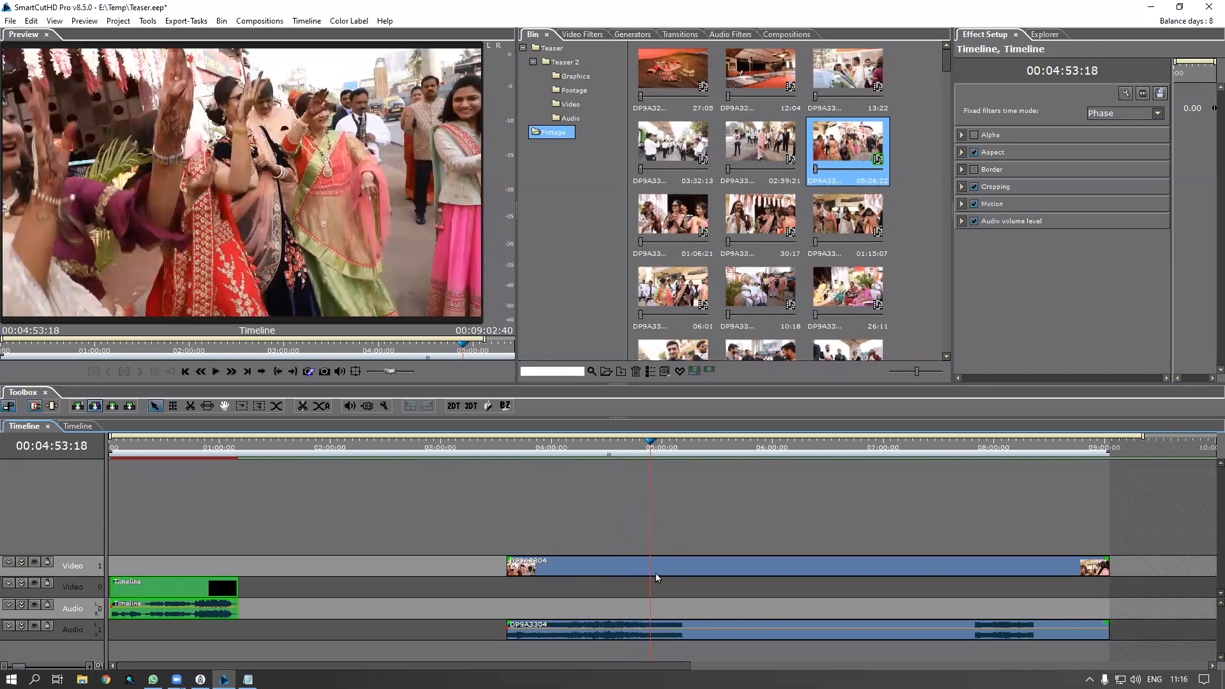
left_click(383, 406)
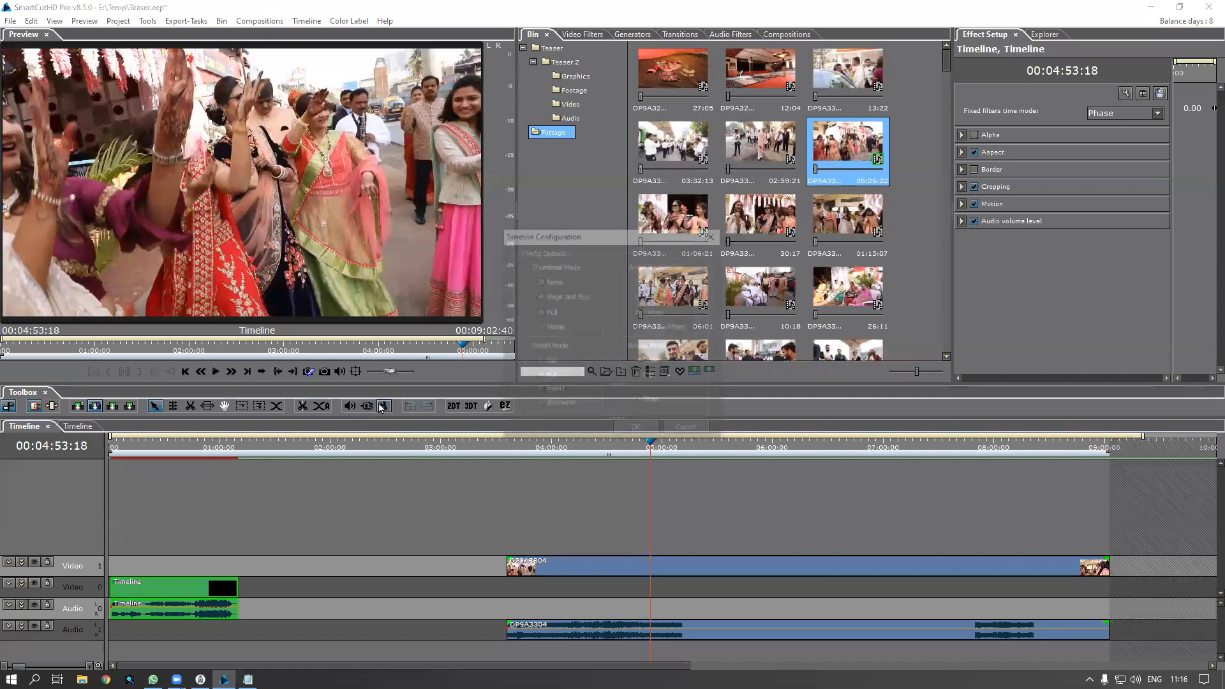
Set Audio Visualization to None and delete DP9A3304's portion before 05:00
left_click(638, 281)
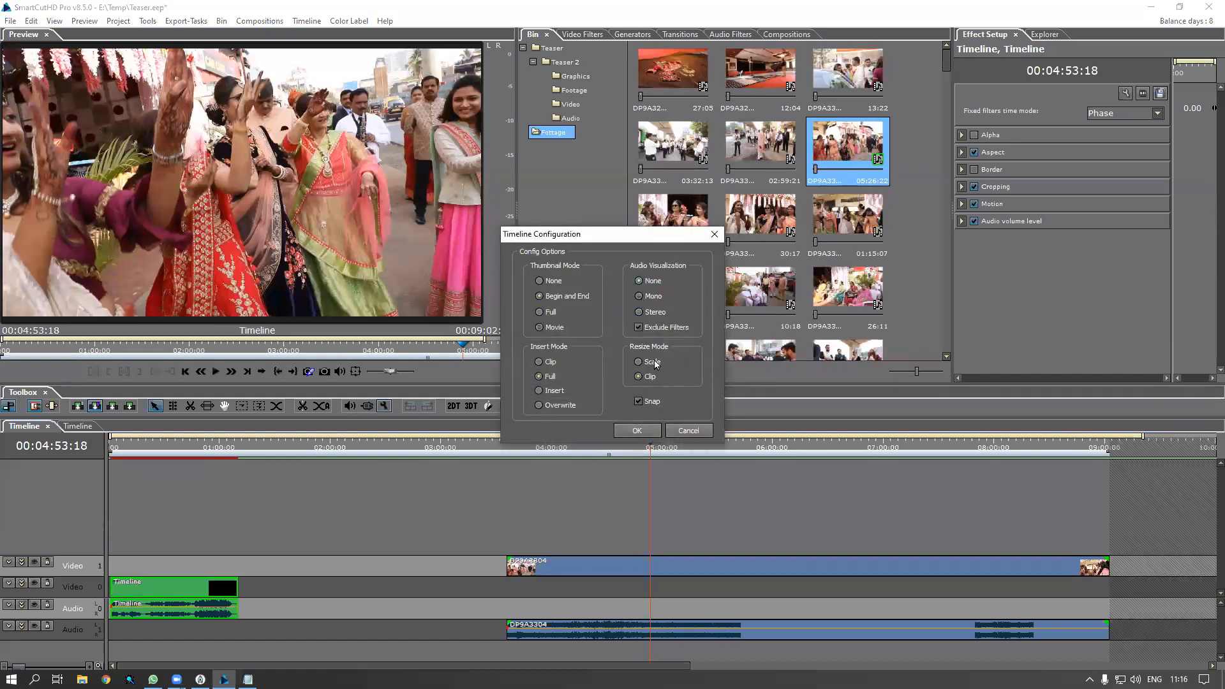
left_click(645, 430)
left_click_drag(656, 450, 666, 450)
left_click(660, 569)
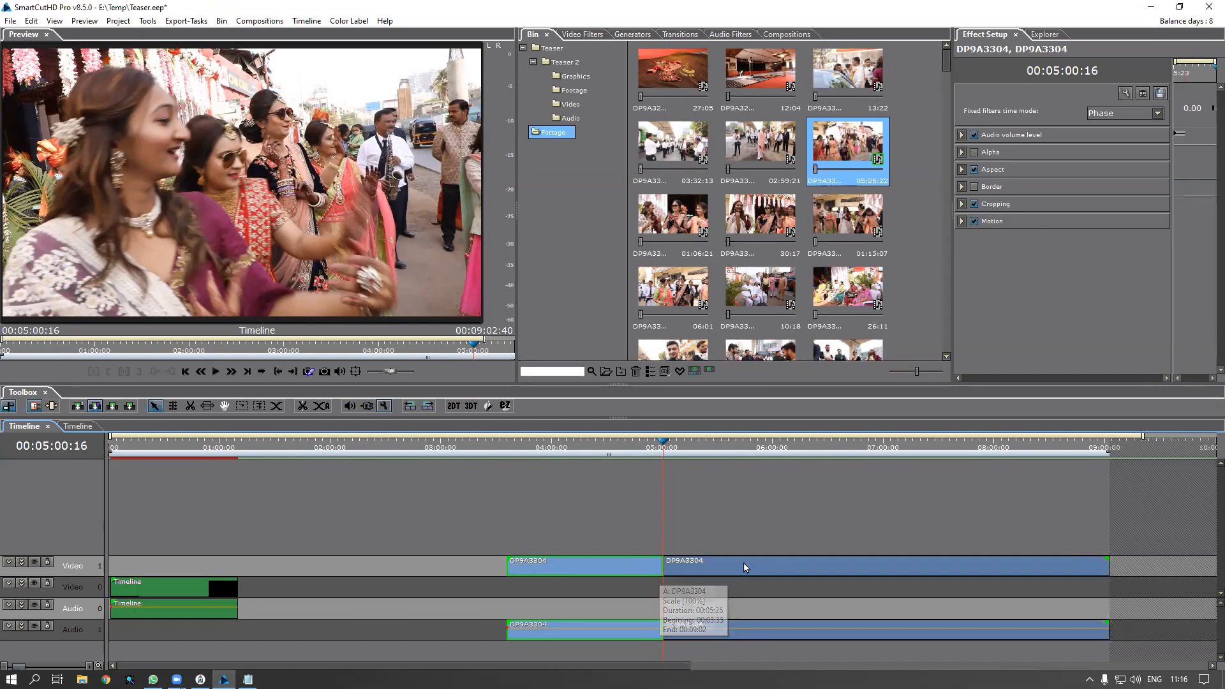
key("Delete")
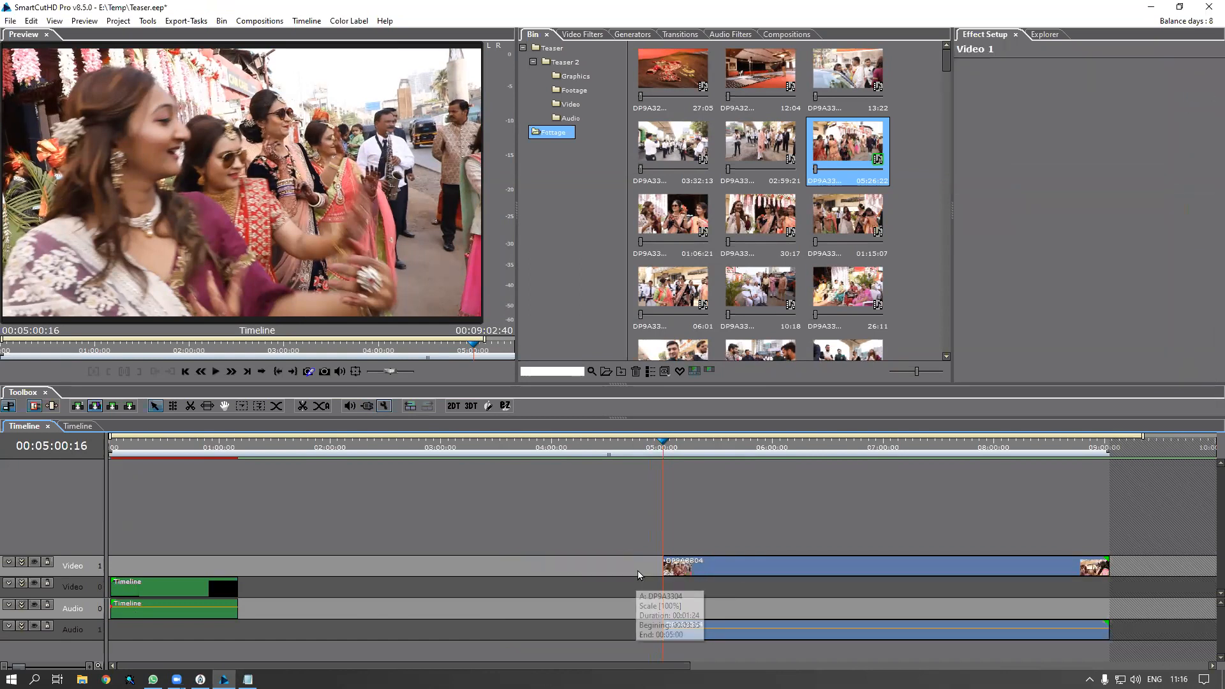
Split DP9A3304 at 06:19:22 and delete the part after the cut
left_click(803, 445)
left_click(809, 447)
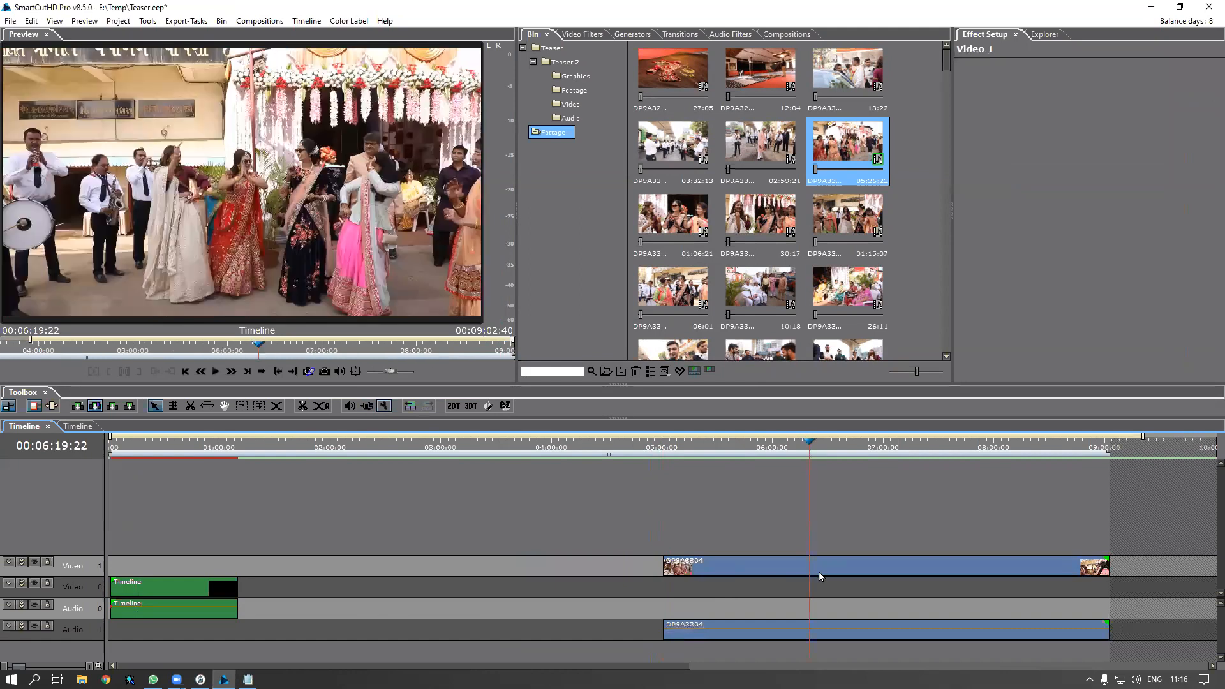
left_click(819, 571)
key("c")
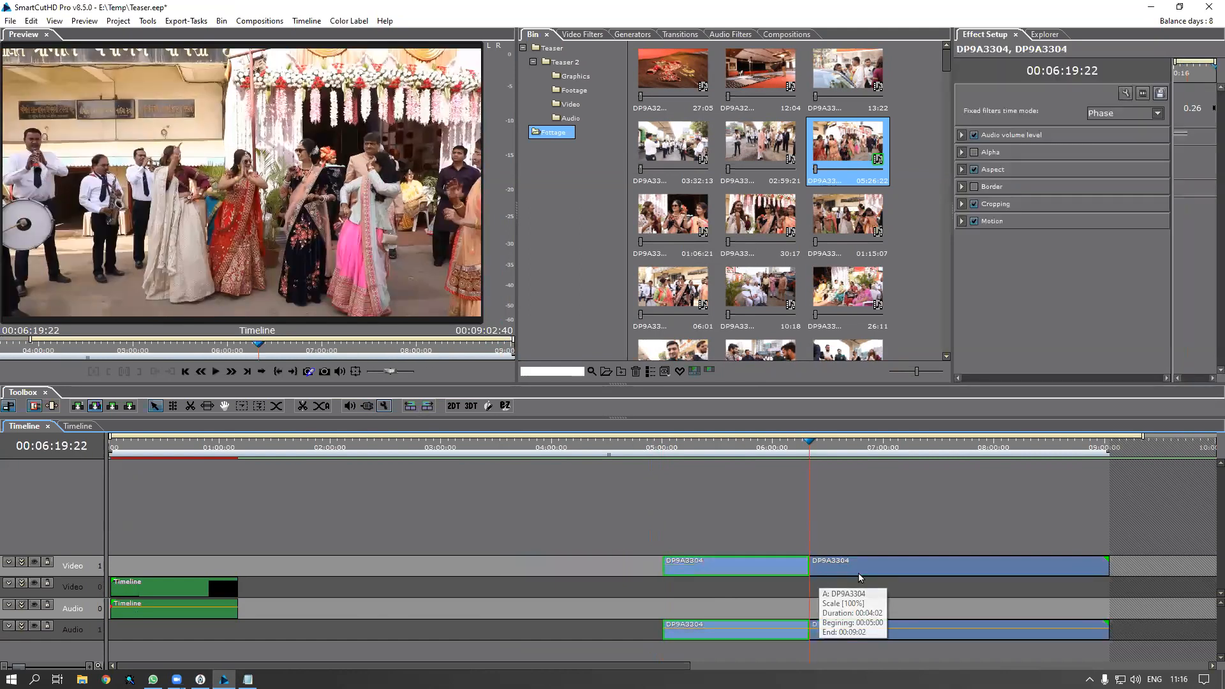
left_click(861, 567)
key("Delete")
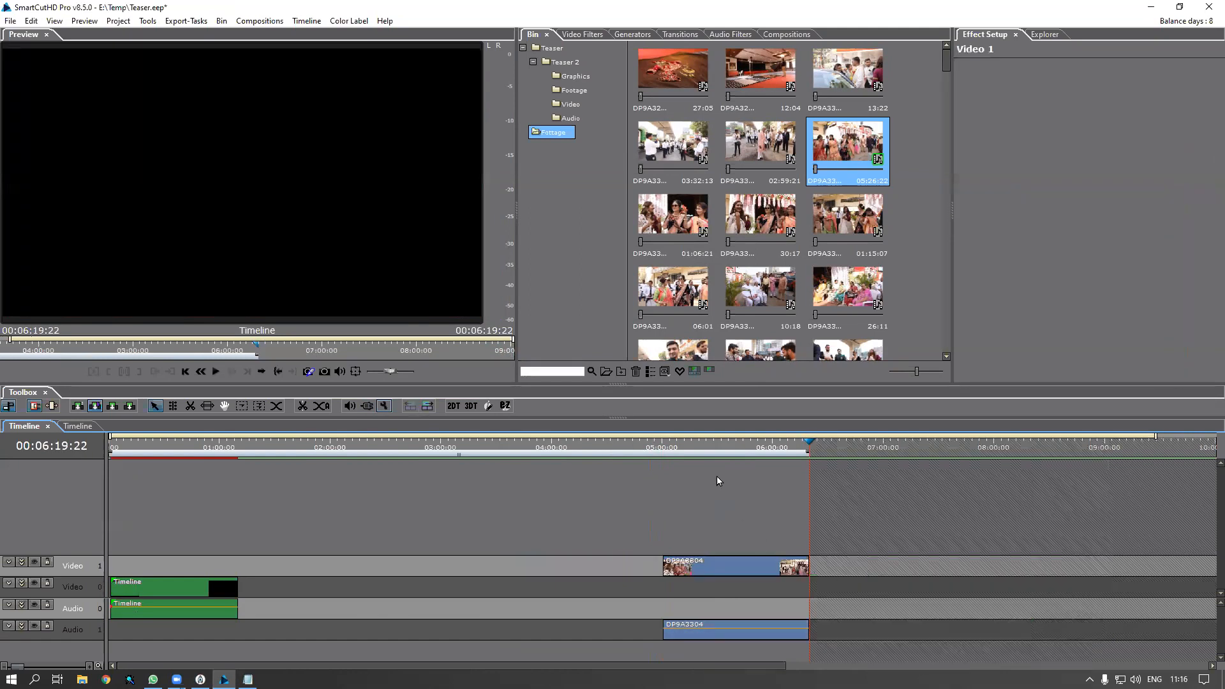
left_click(711, 446)
Scrub to 05:30:19 and select the trimmed DP9A3304 clip to show it in Preview
left_click_drag(715, 447, 719, 451)
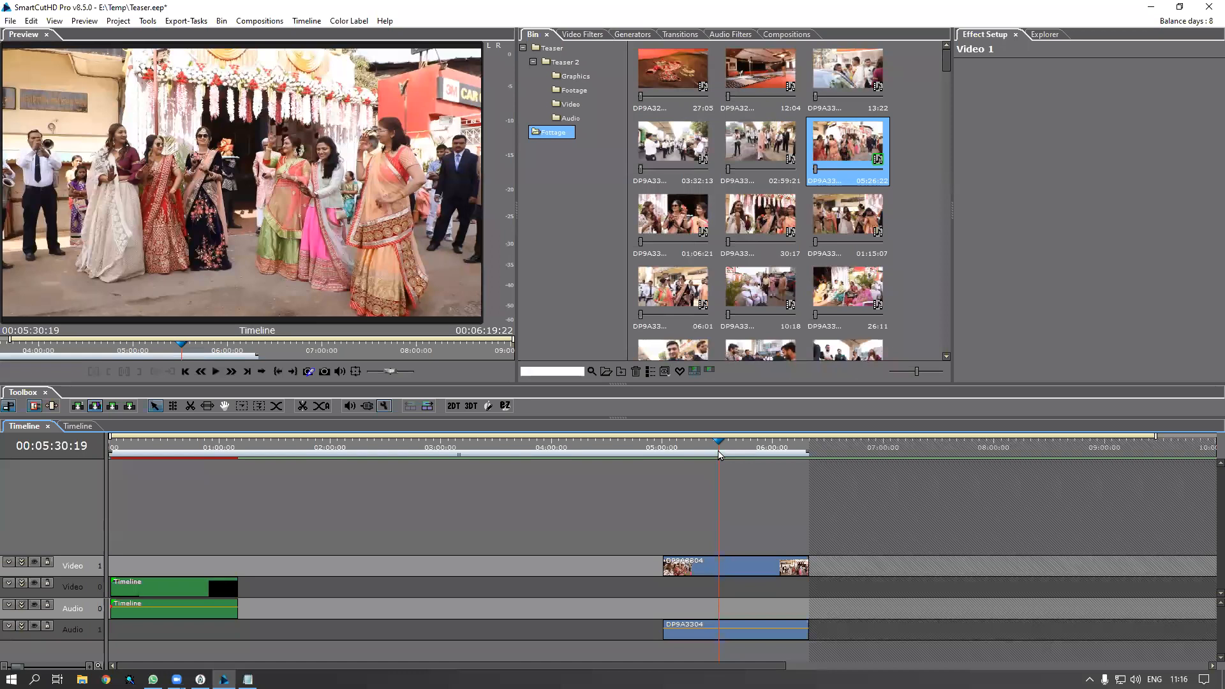
left_click(736, 571)
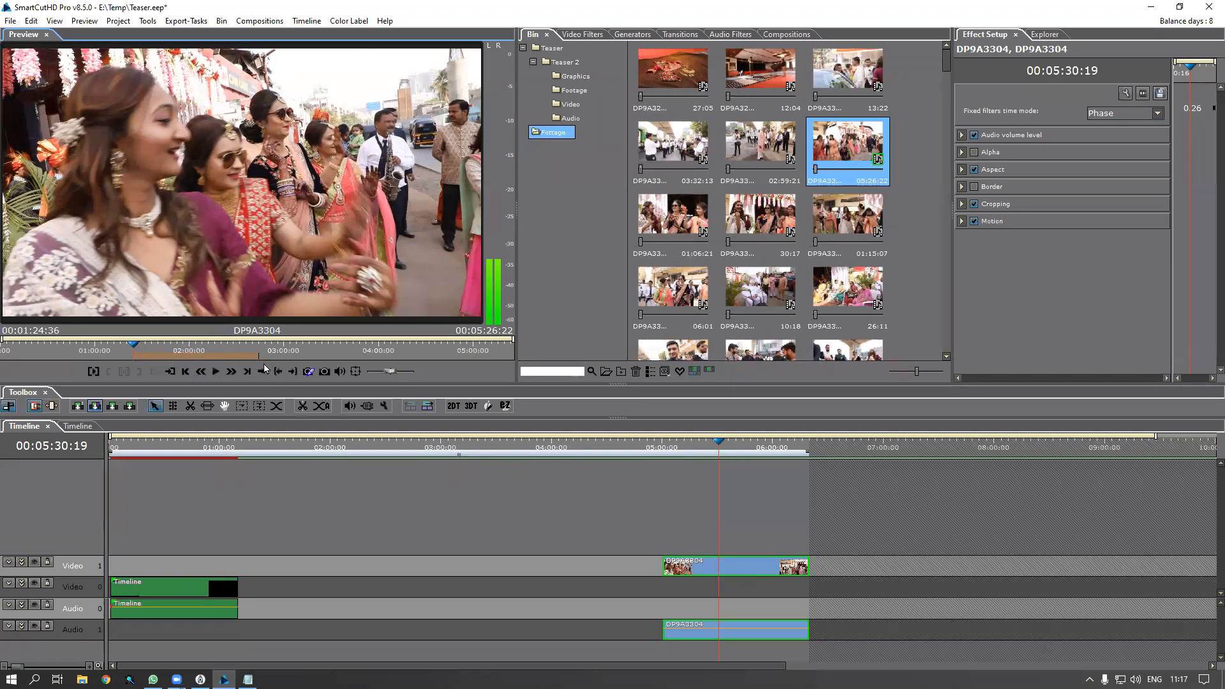
Slide DP9A3304's orange range bar later in the source, then scrub the timeline to check it
left_click_drag(186, 355, 377, 372)
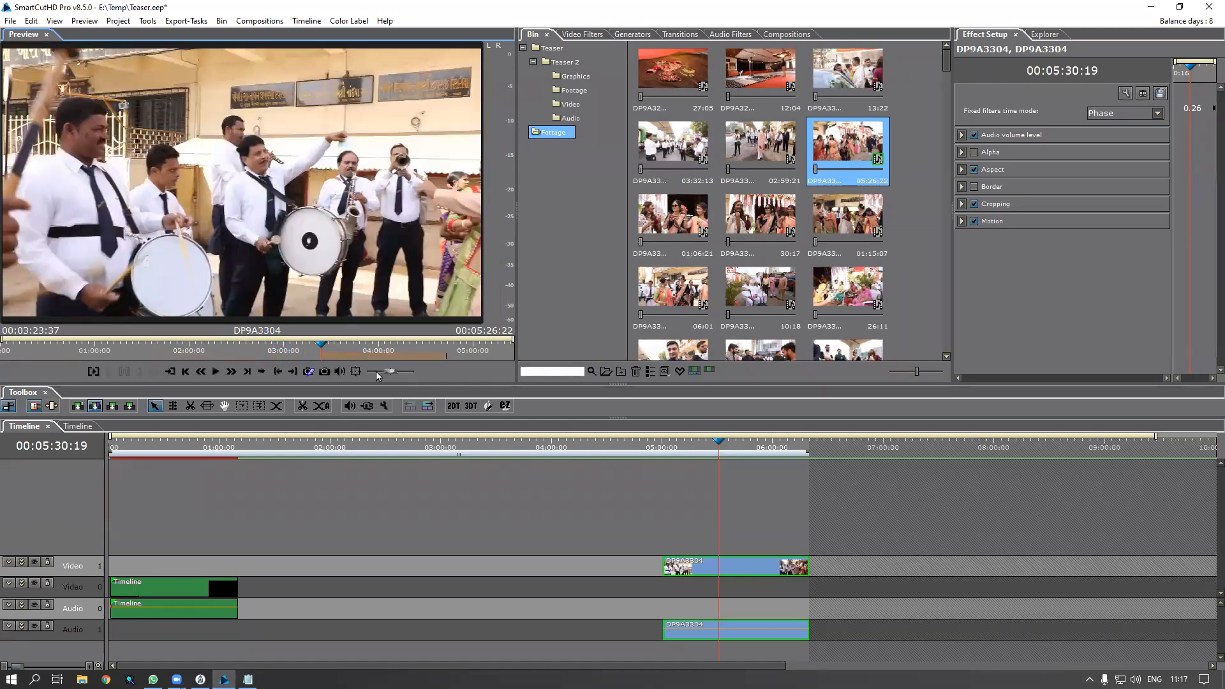
left_click(661, 448)
left_click_drag(661, 449, 690, 461)
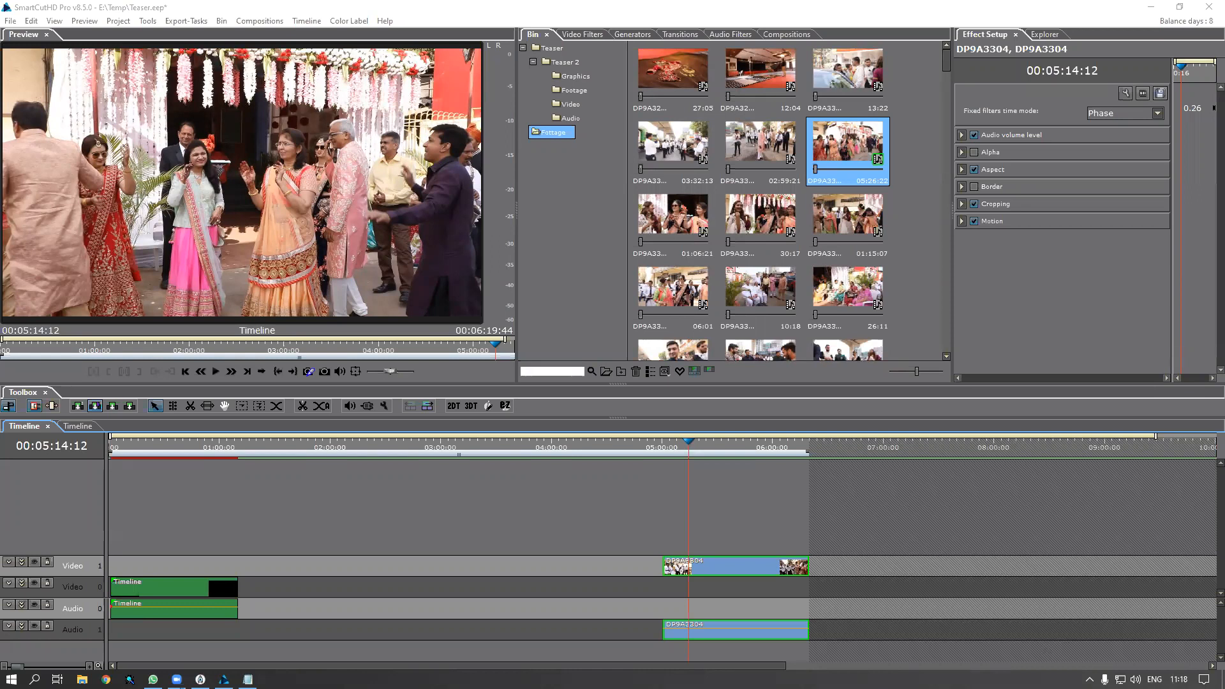
Delete DP9A3304 and drop DP9A3306 from the bin onto Video 1 and Audio 1 near 04:08
left_click(762, 573)
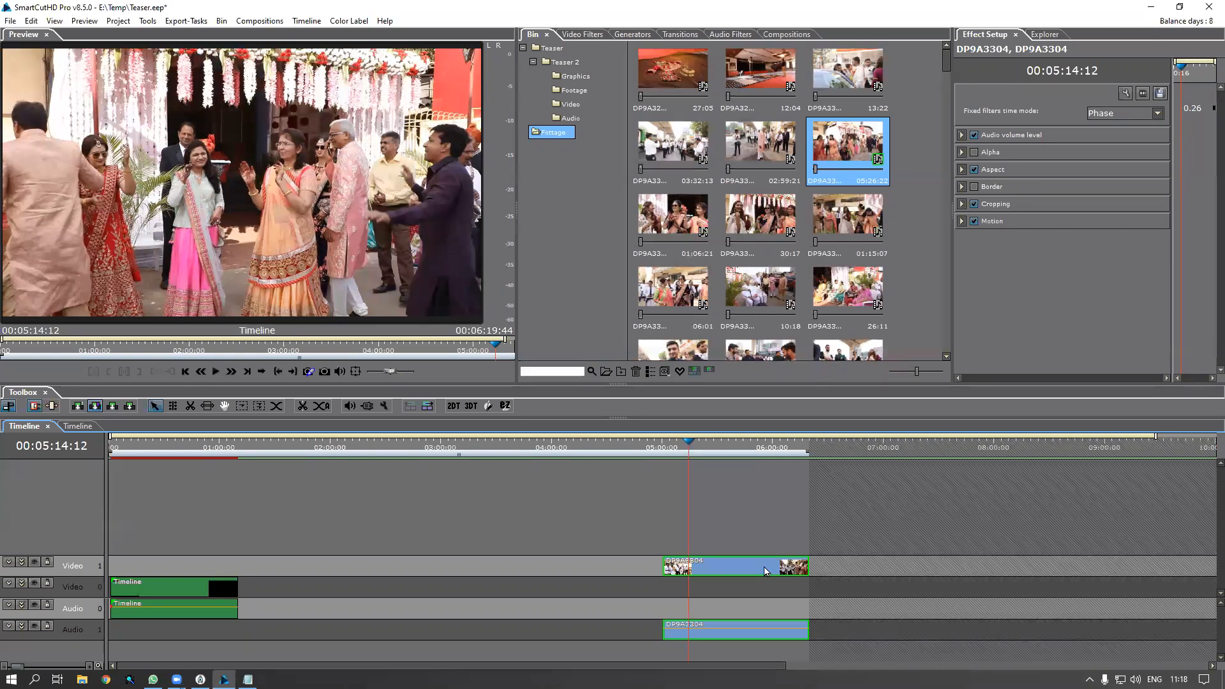
key("Delete")
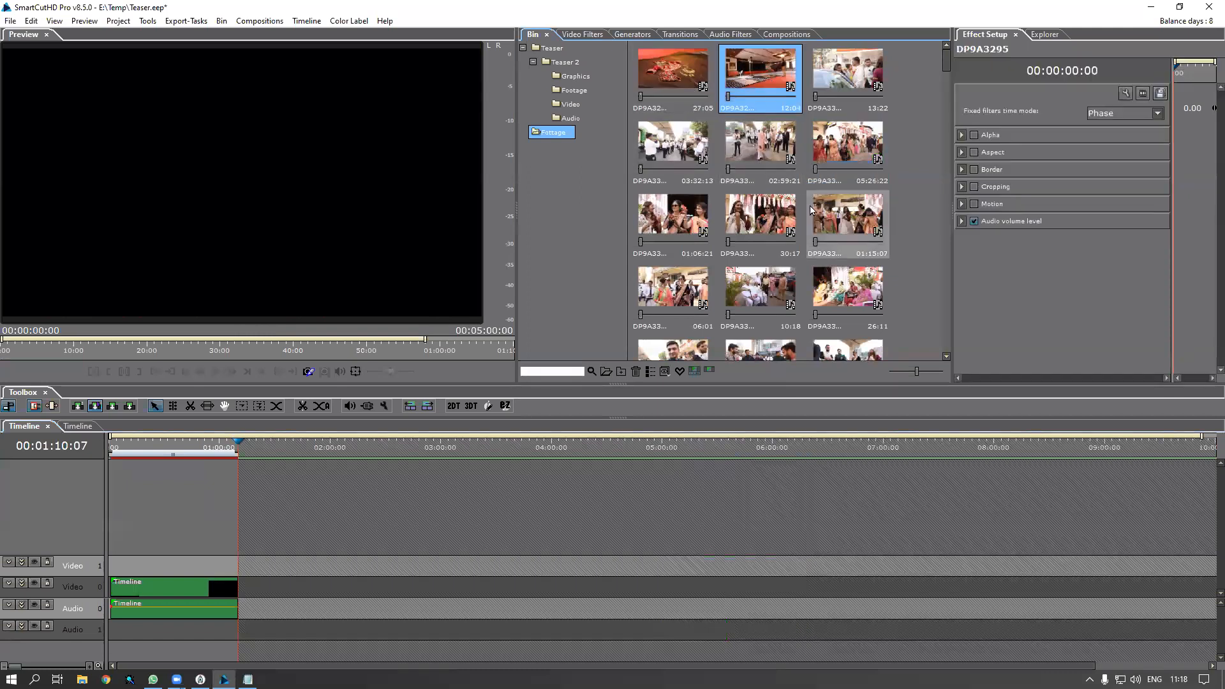
left_click(756, 224)
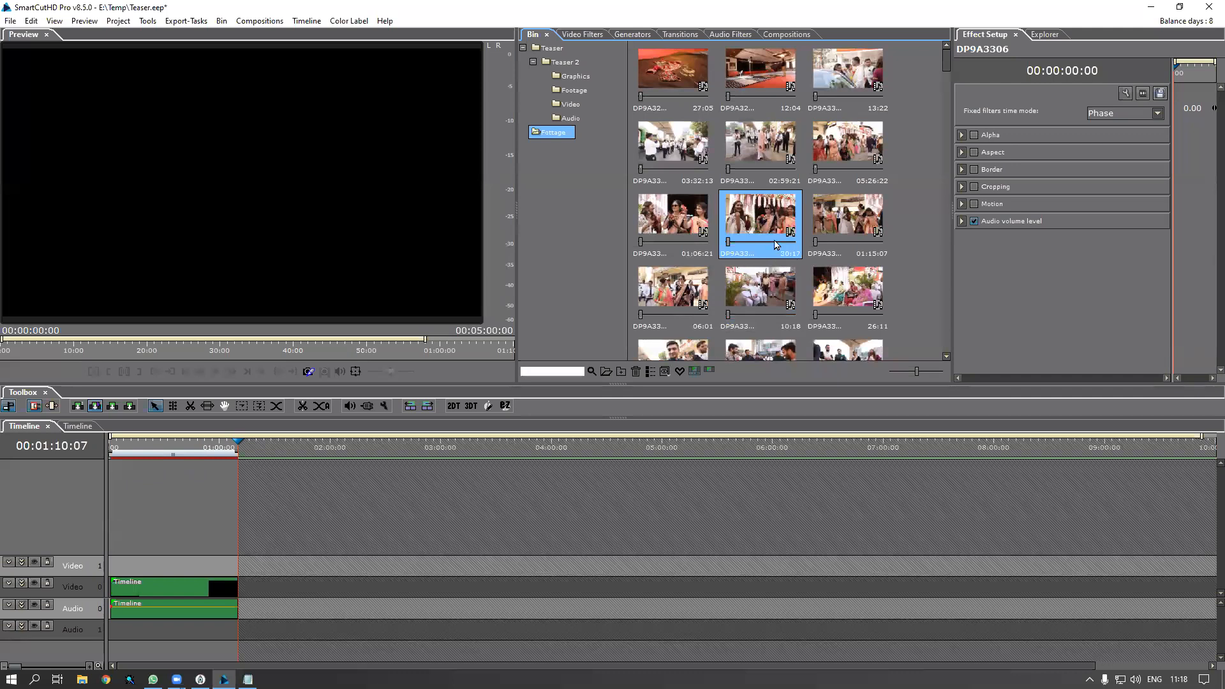
left_click_drag(776, 221, 561, 570)
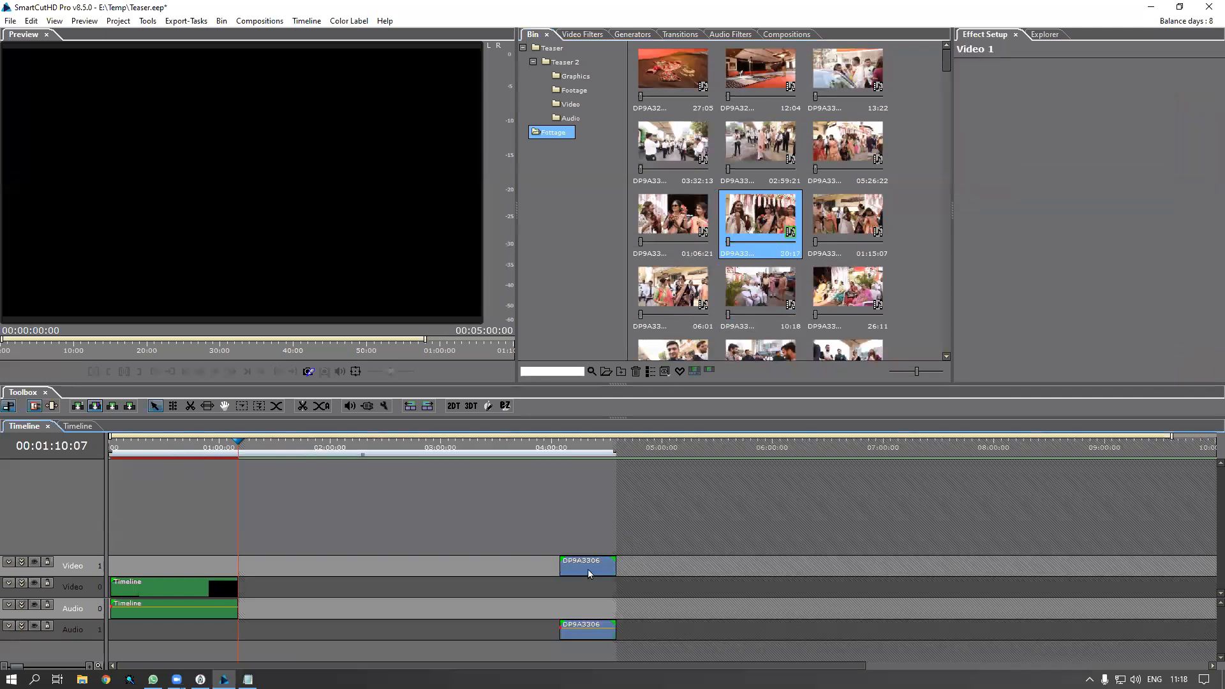
left_click(566, 450)
Split DP9A3306 at 04:12:14 and 04:19:12, deleting the outer piece to keep the middle section
left_click(574, 450)
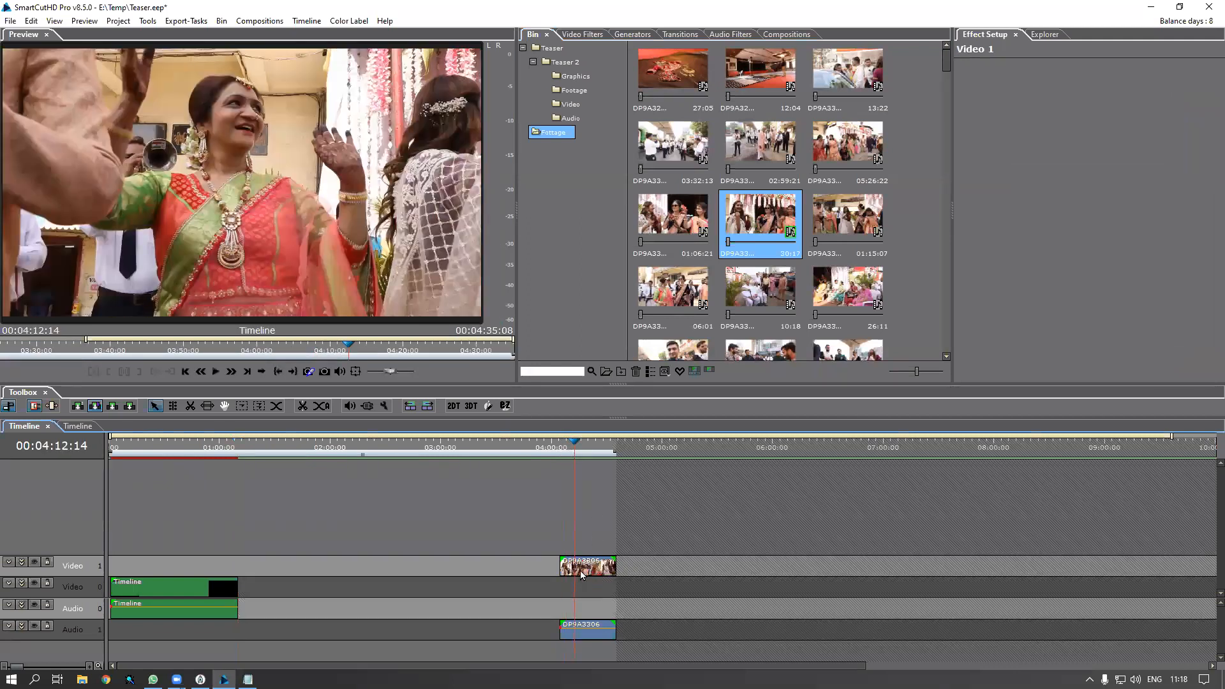
left_click(580, 570)
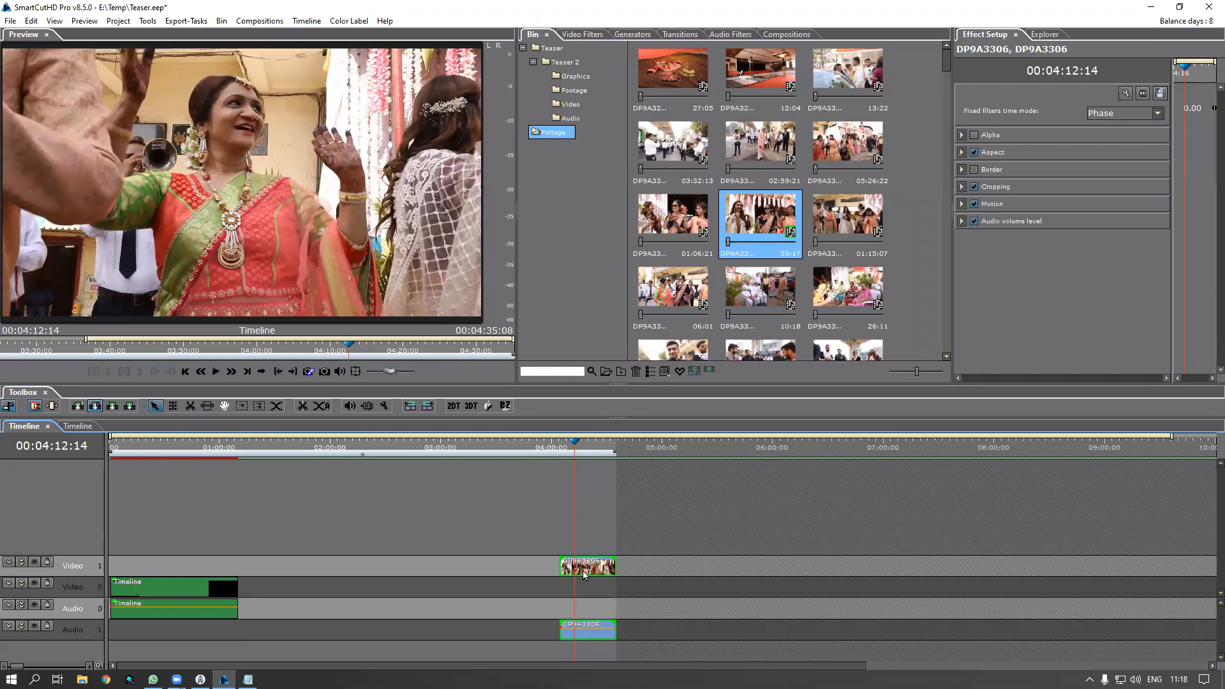
key("c")
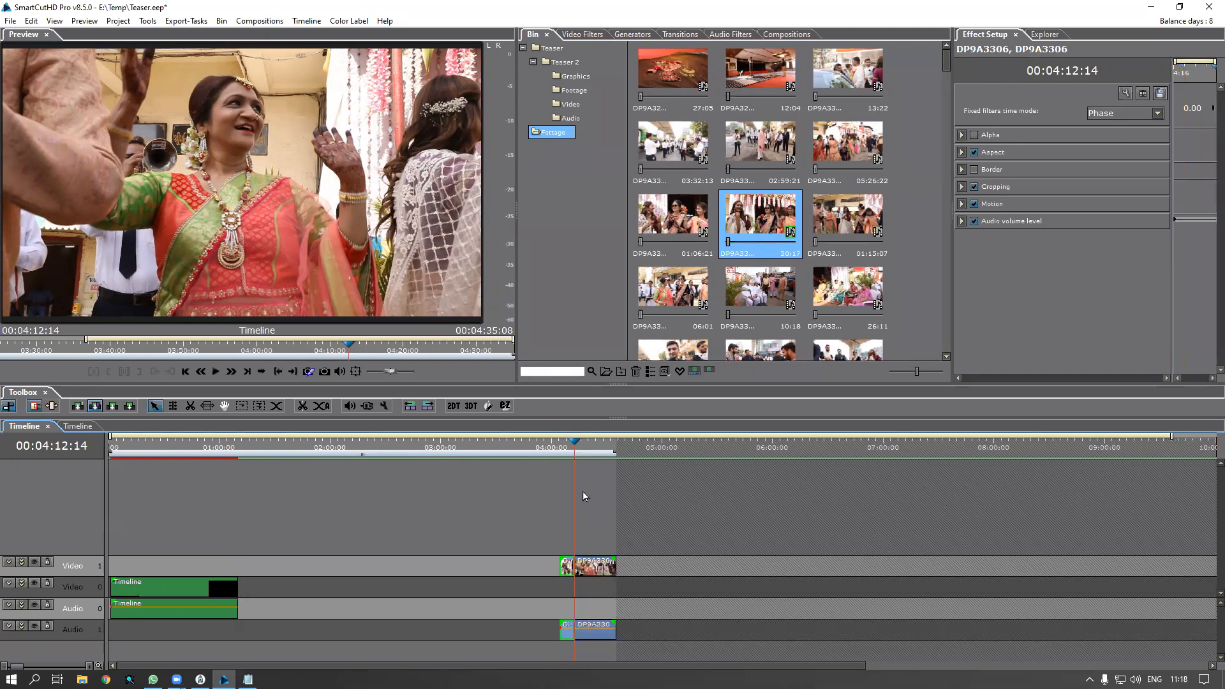
left_click(587, 444)
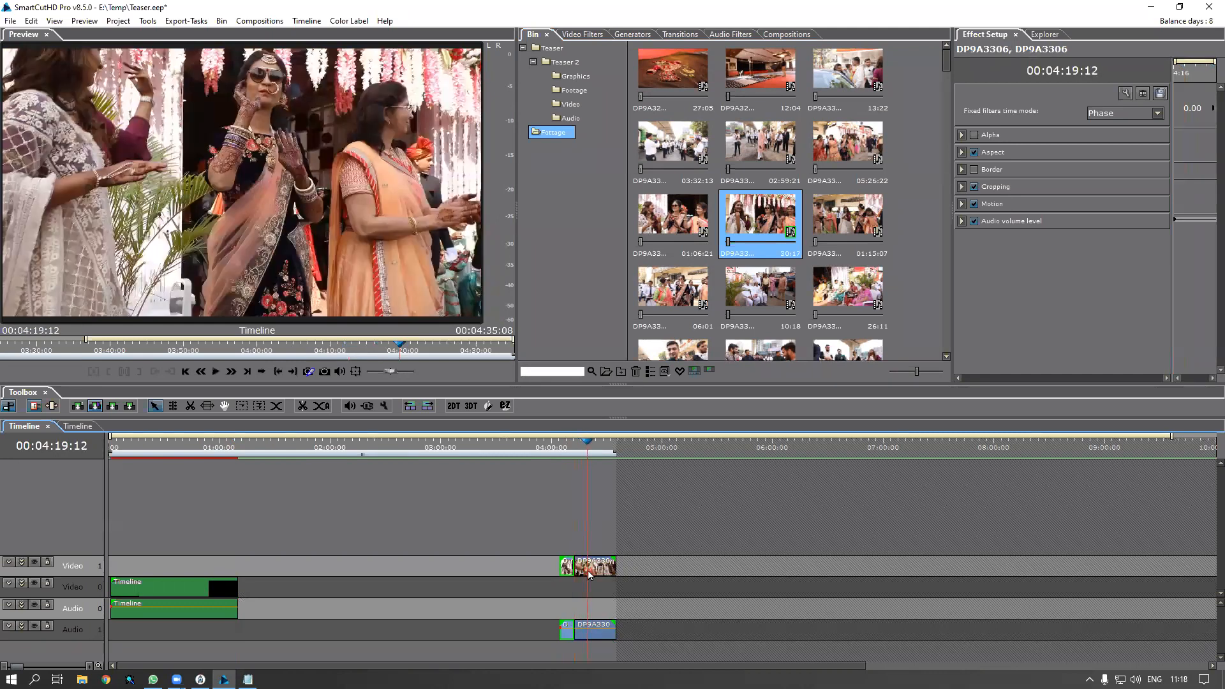
left_click(588, 569)
key("c")
left_click_drag(630, 547, 569, 574)
key("Delete")
key("Delete")
left_click(579, 444)
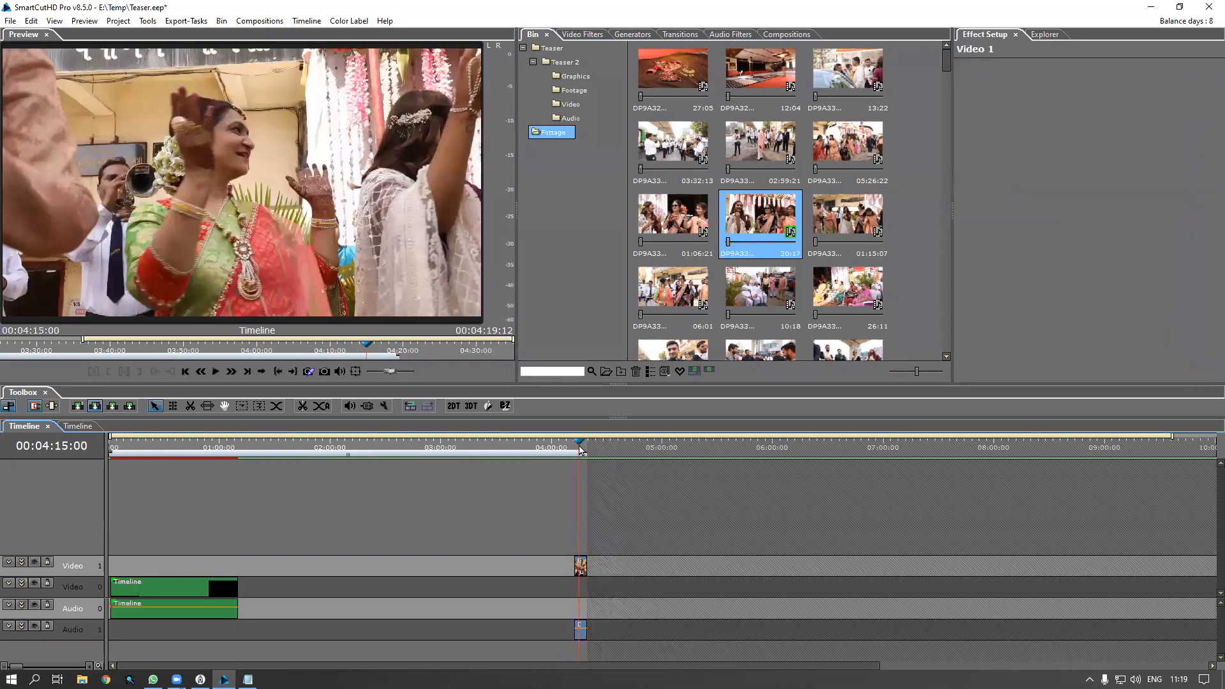
scroll(608, 534, "up", 5)
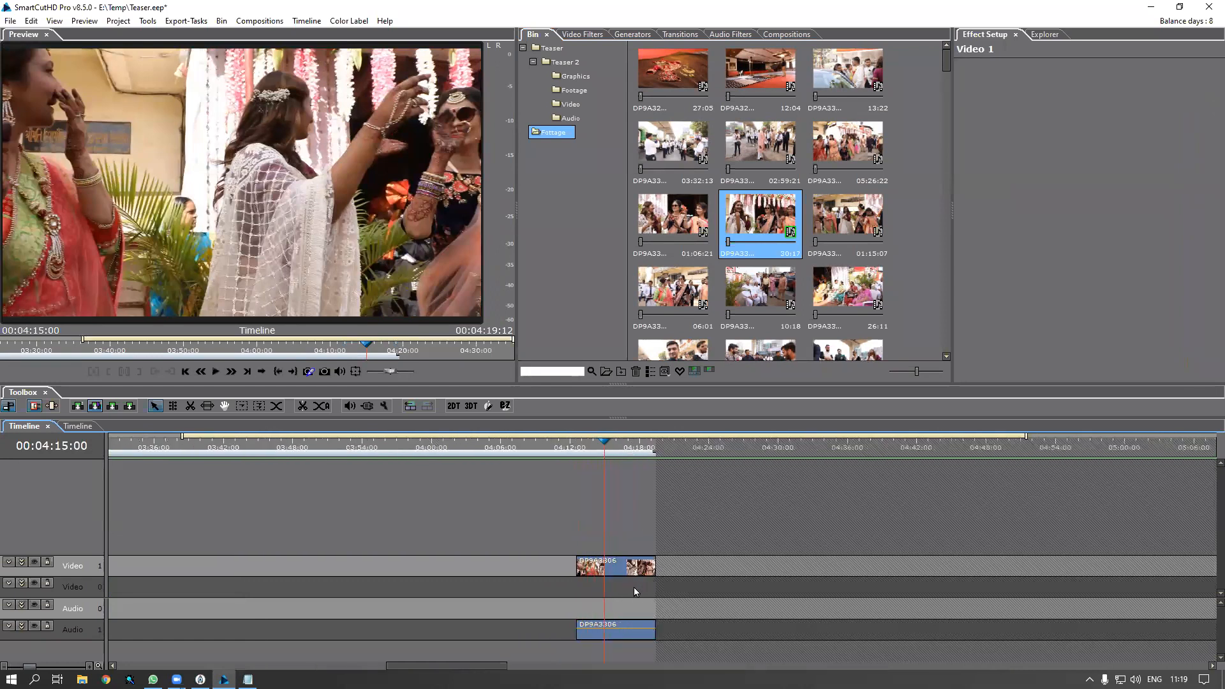
left_click(622, 569)
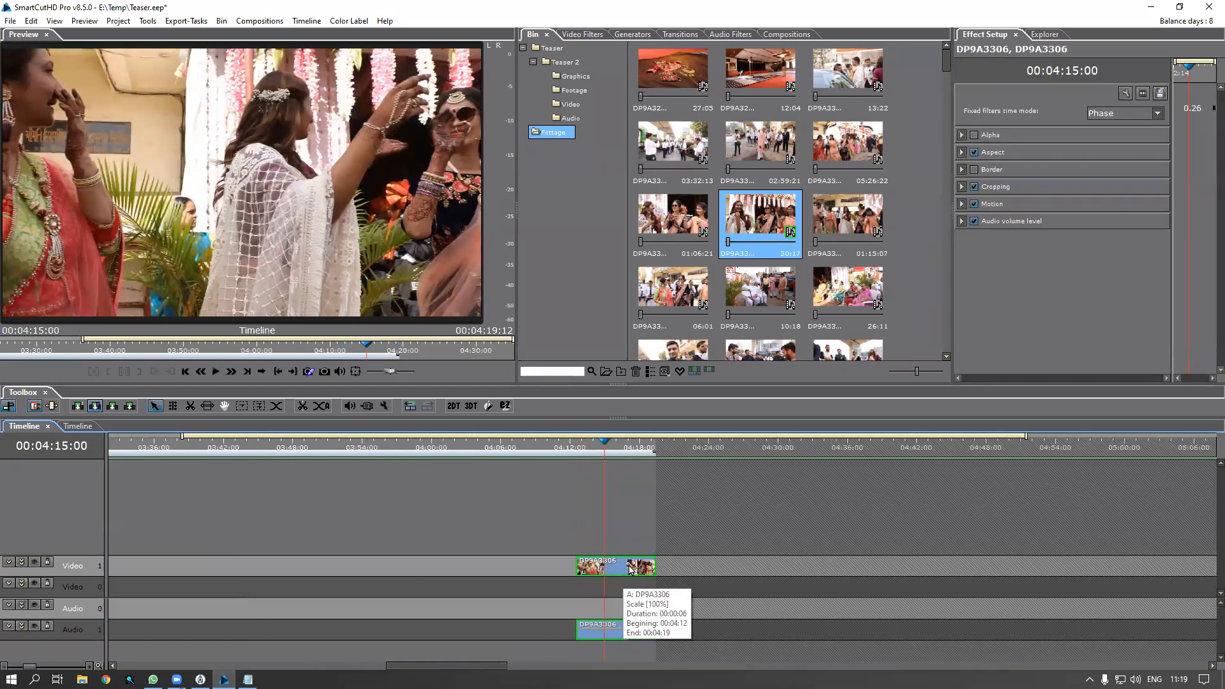
double_click(617, 572)
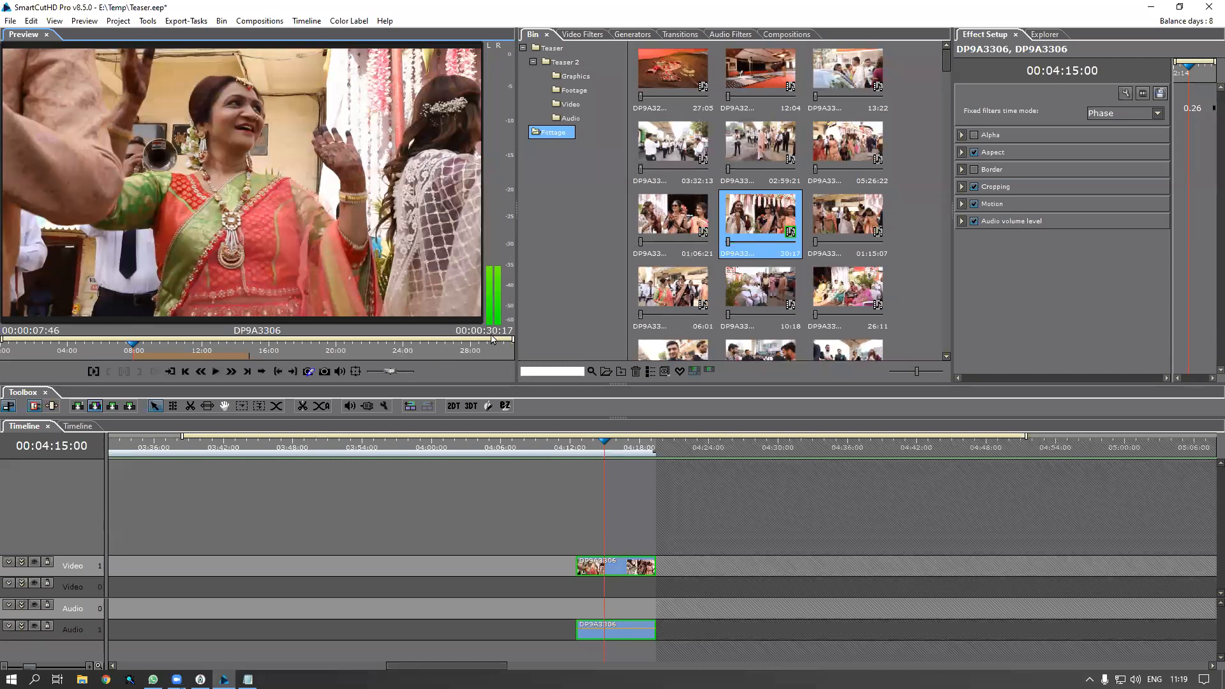
left_click(622, 570)
left_click(622, 570)
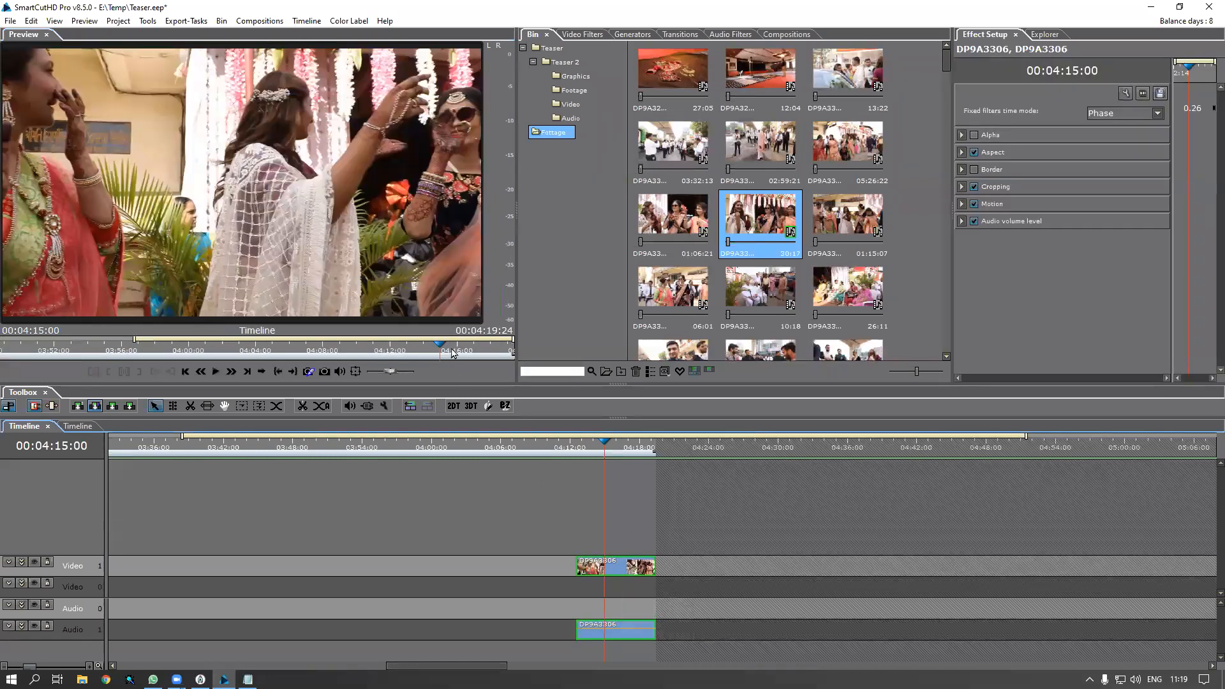
double_click(630, 570)
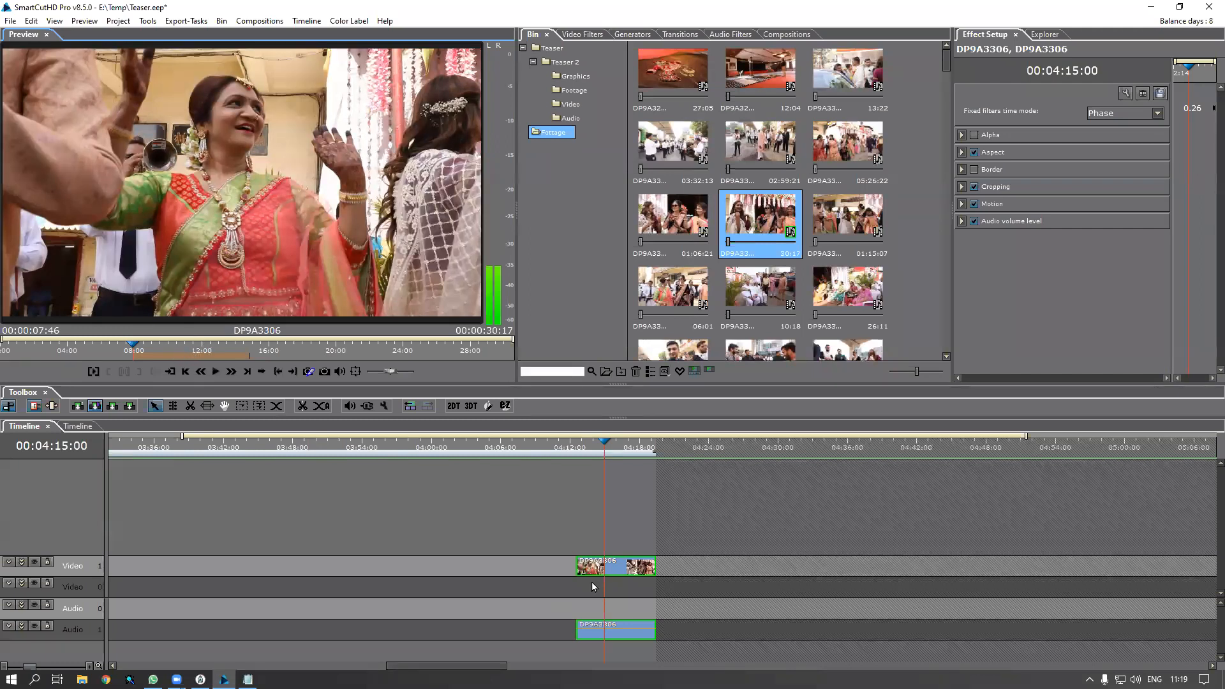
left_click(578, 457)
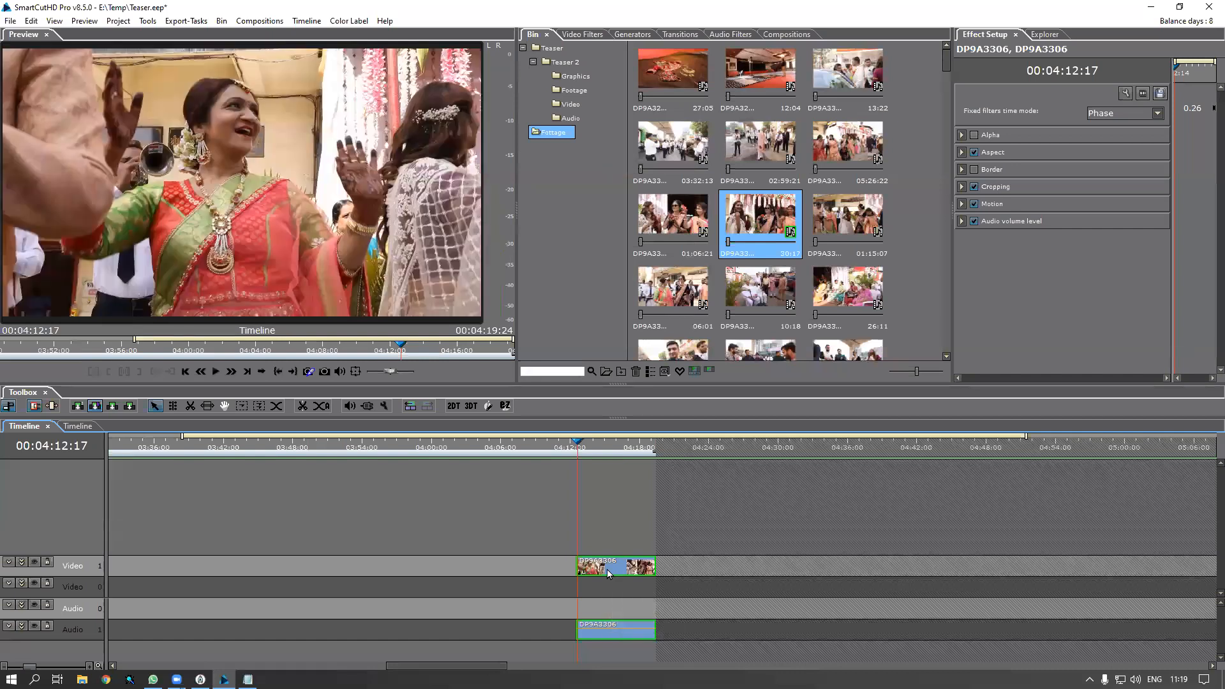
double_click(611, 568)
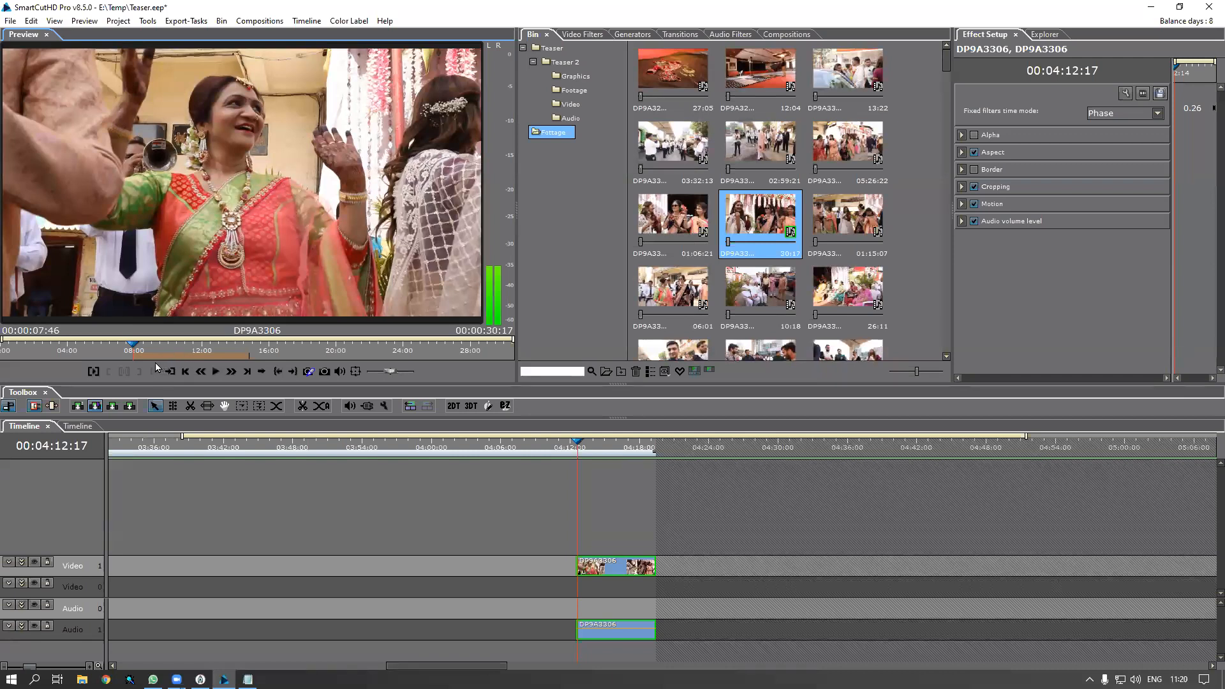
left_click_drag(181, 357, 244, 359)
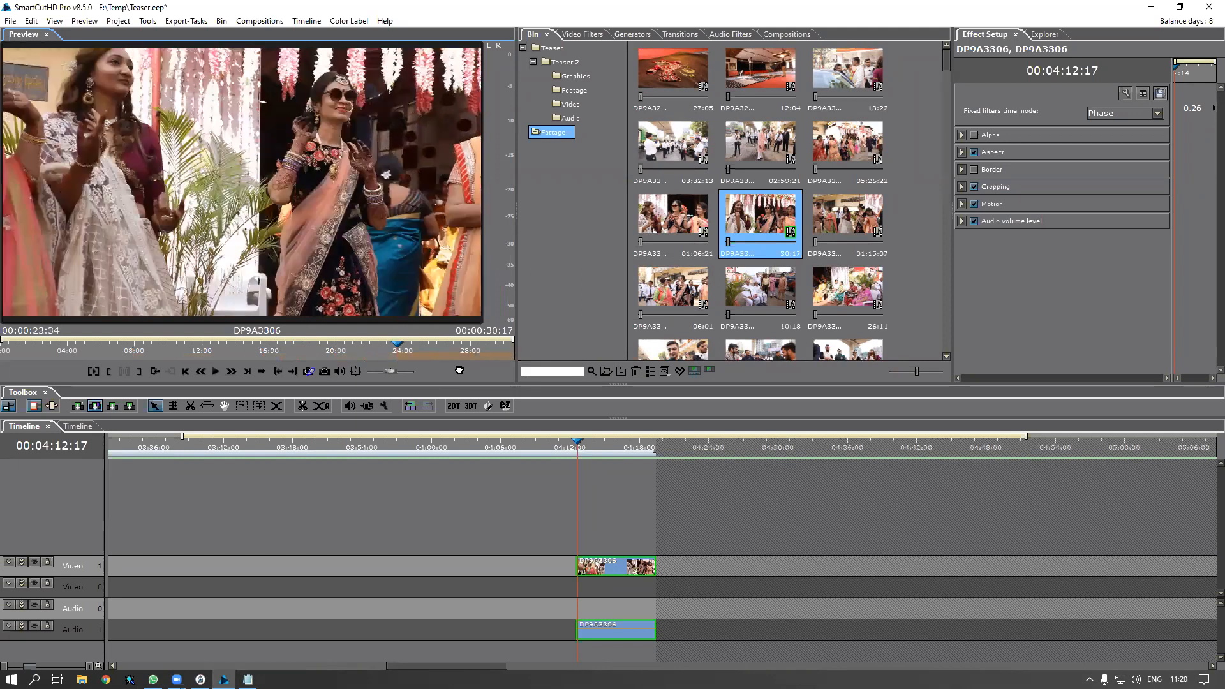
left_click_drag(459, 370, 468, 380)
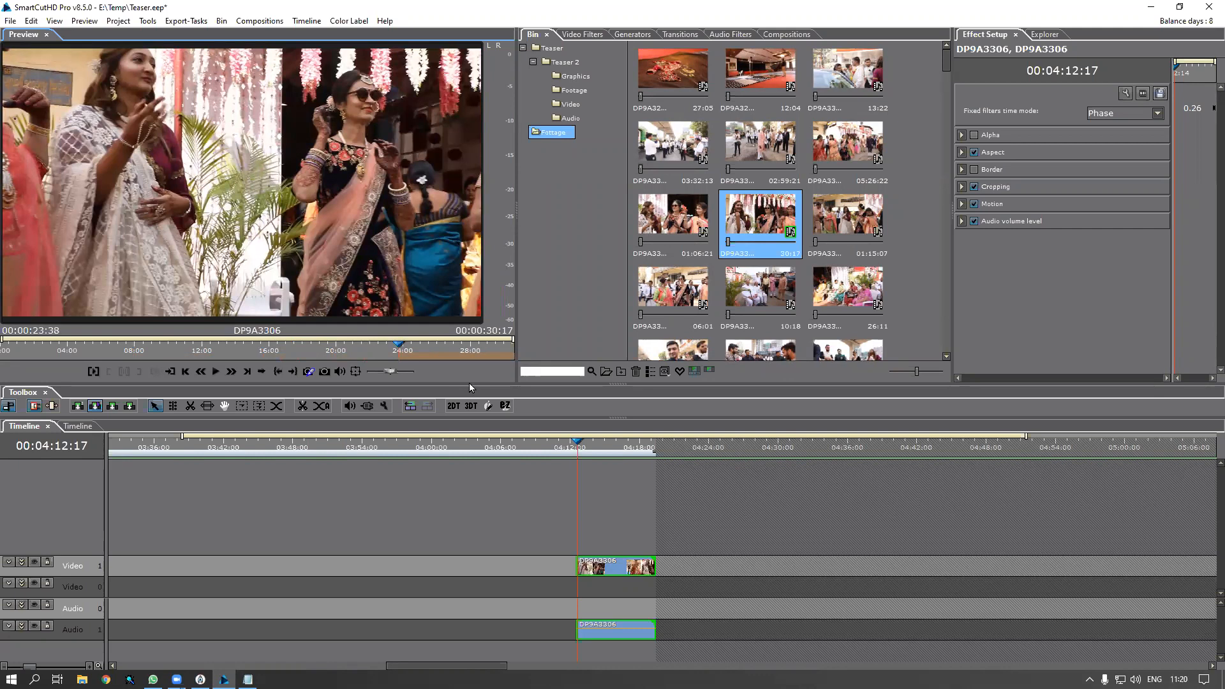
left_click(580, 448)
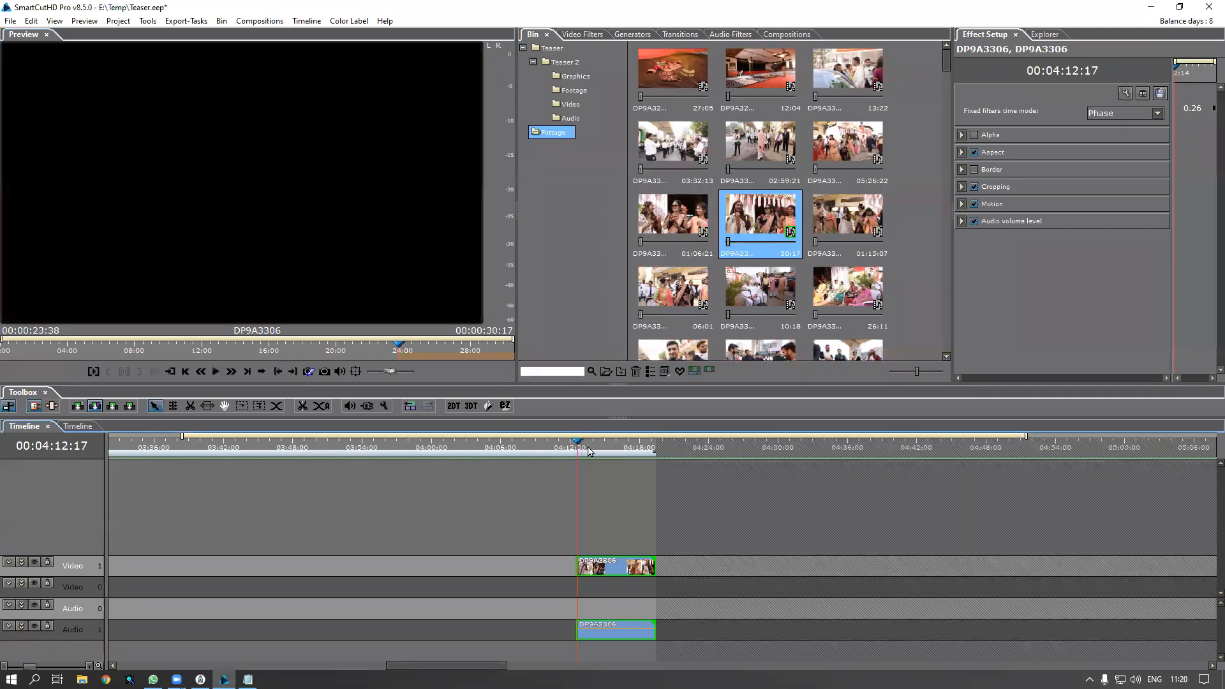
left_click(585, 449)
left_click(599, 458)
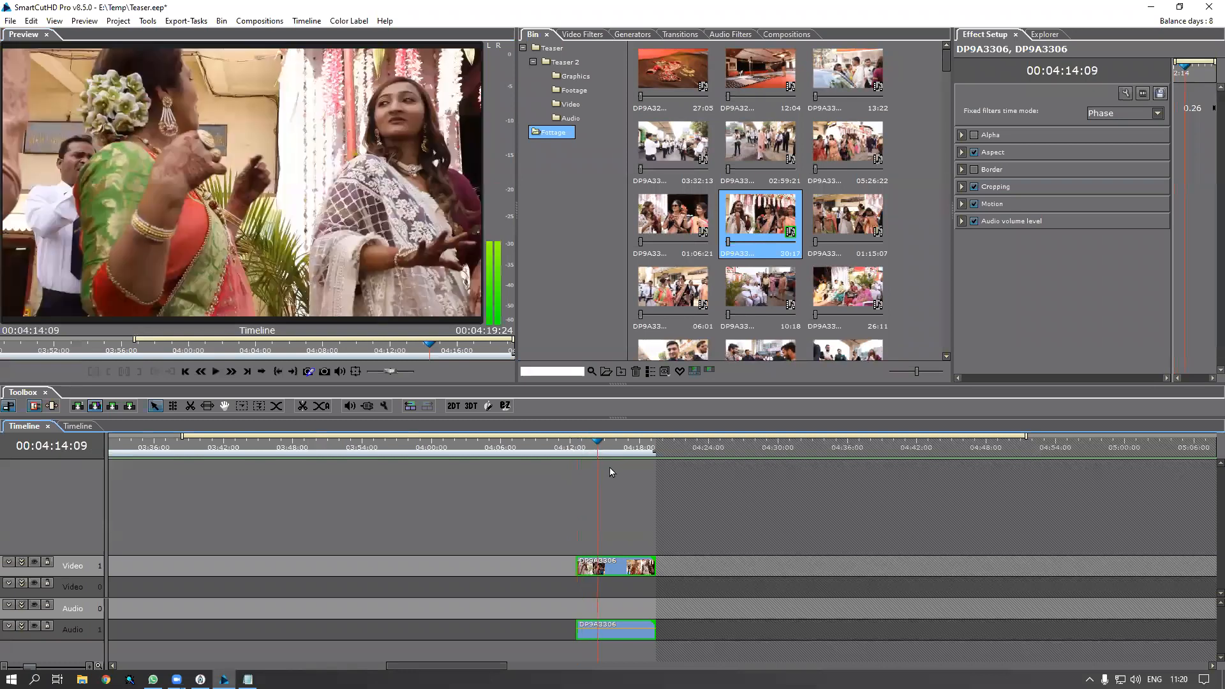
left_click(610, 467)
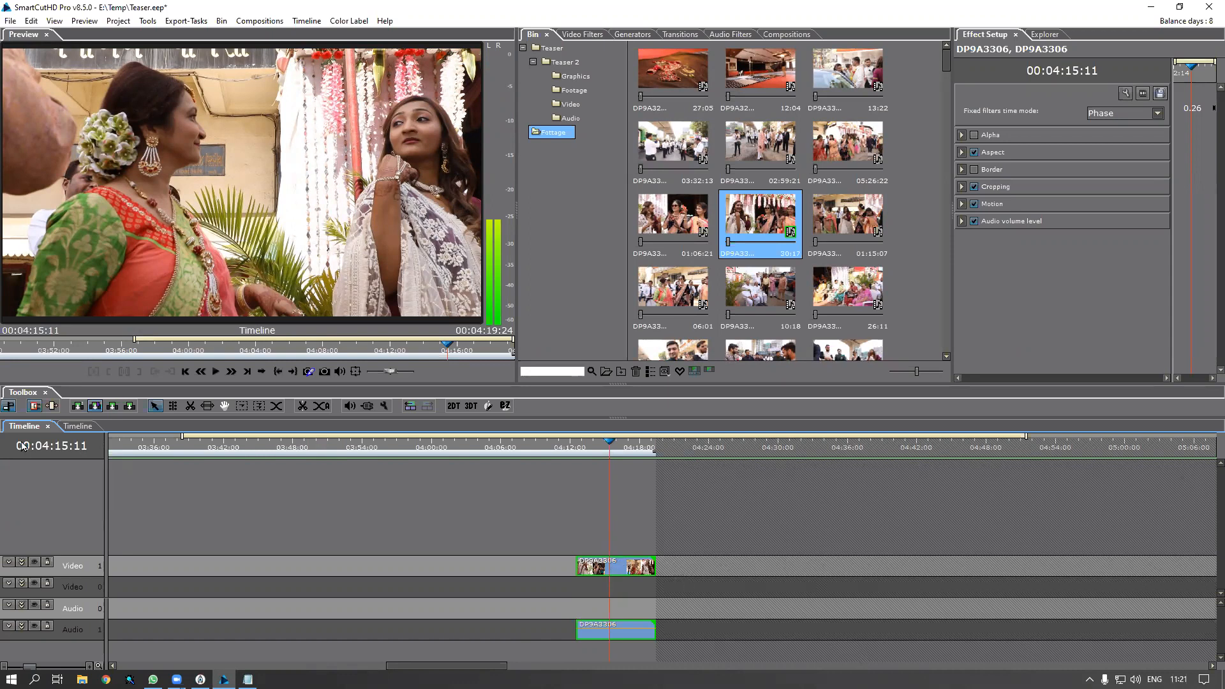
Close the second Timeline tab, select the nested Timeline clips, and open the Teaser 2 bin folder
left_click(77, 427)
left_click(90, 430)
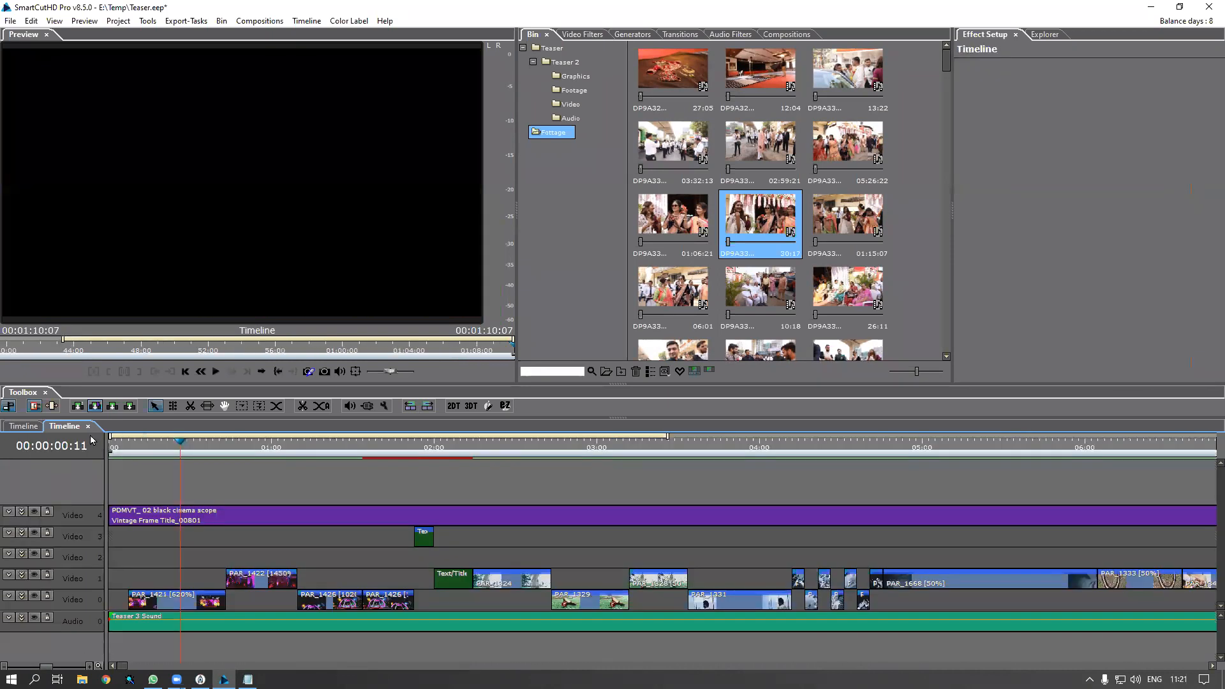
left_click(95, 427)
left_click_drag(158, 438, 8, 437)
left_click(304, 606)
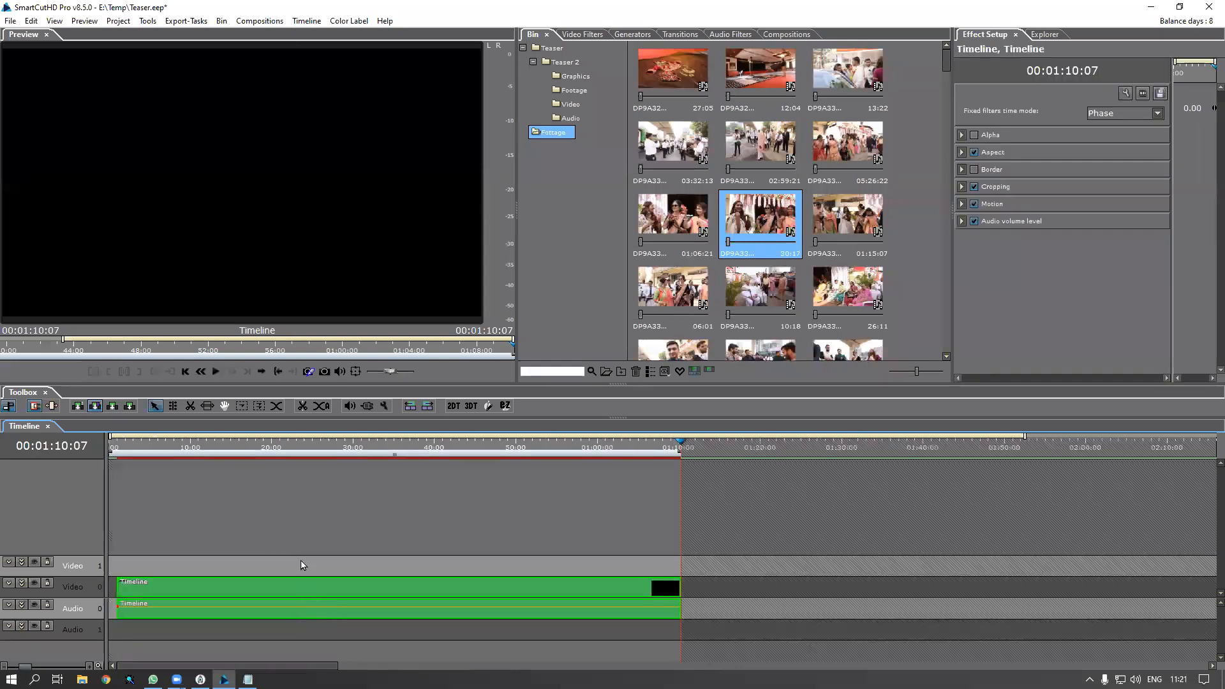
left_click(569, 64)
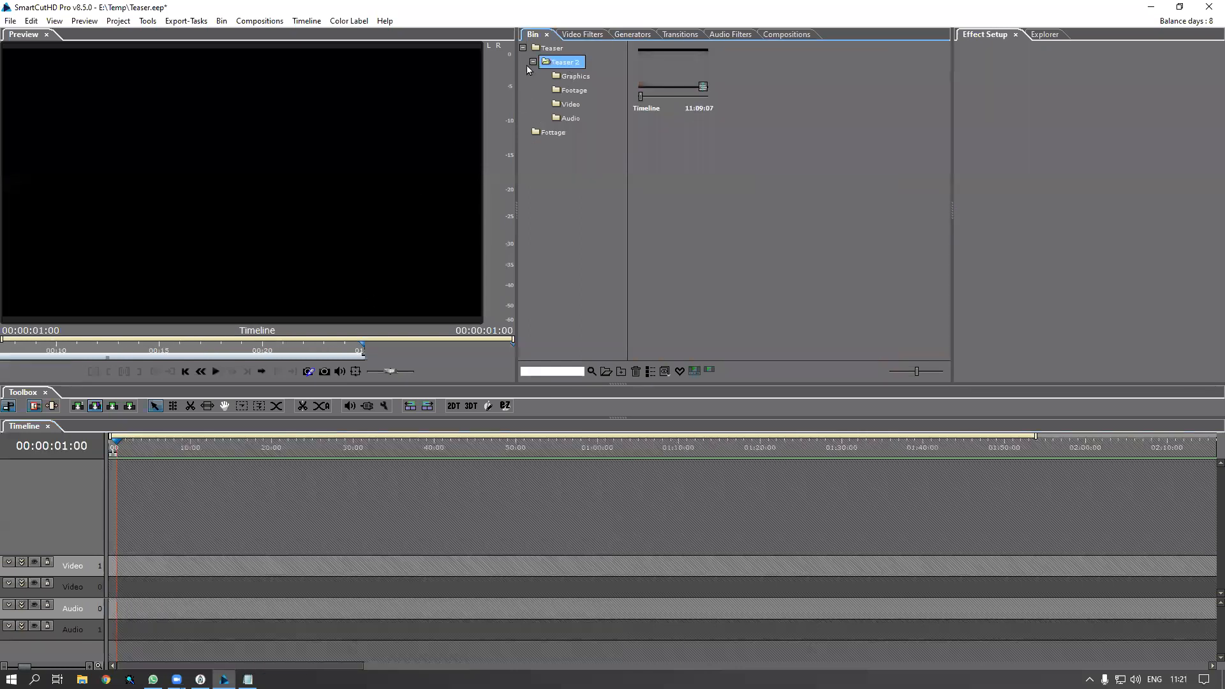
Delete the Teaser 2 folder with its clips via Remove Items, then select the Teaser folder
right_click(573, 73)
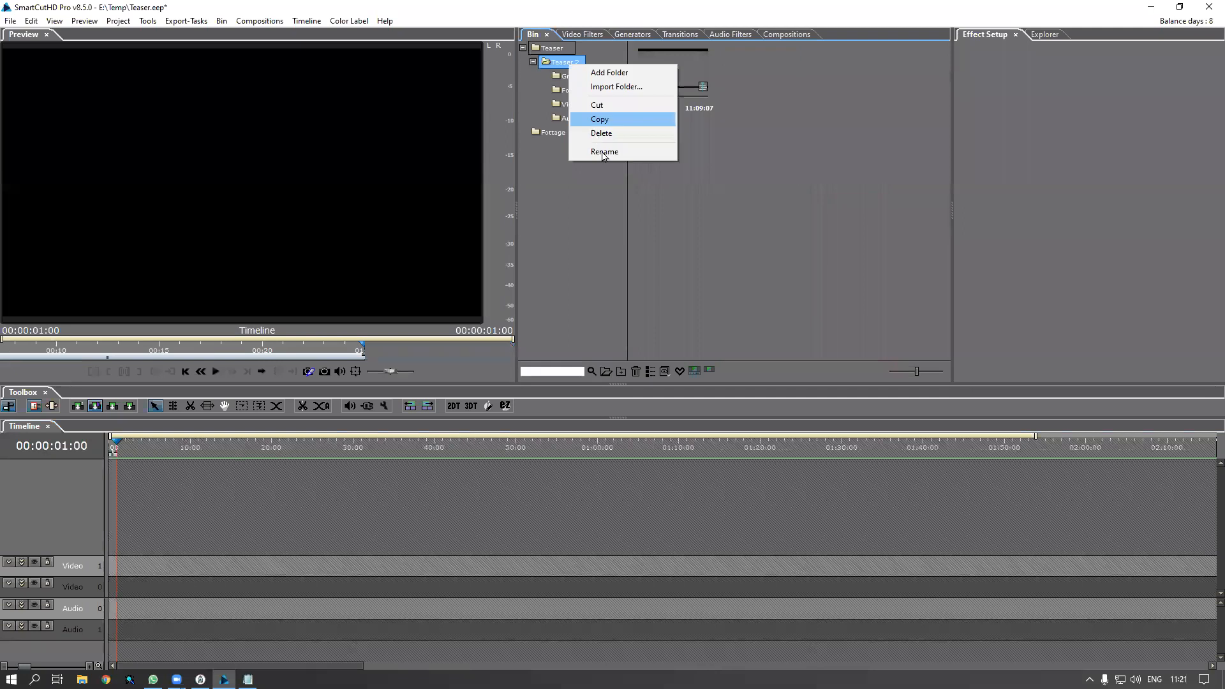
left_click(601, 149)
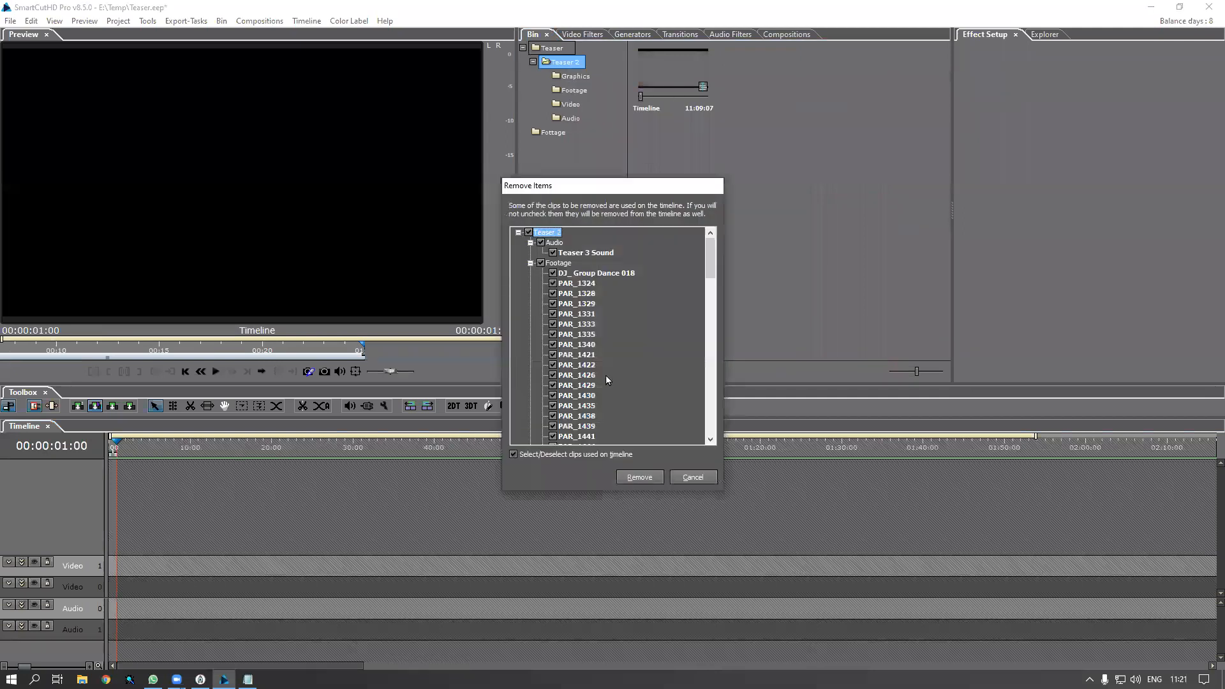
left_click(639, 473)
left_click(553, 65)
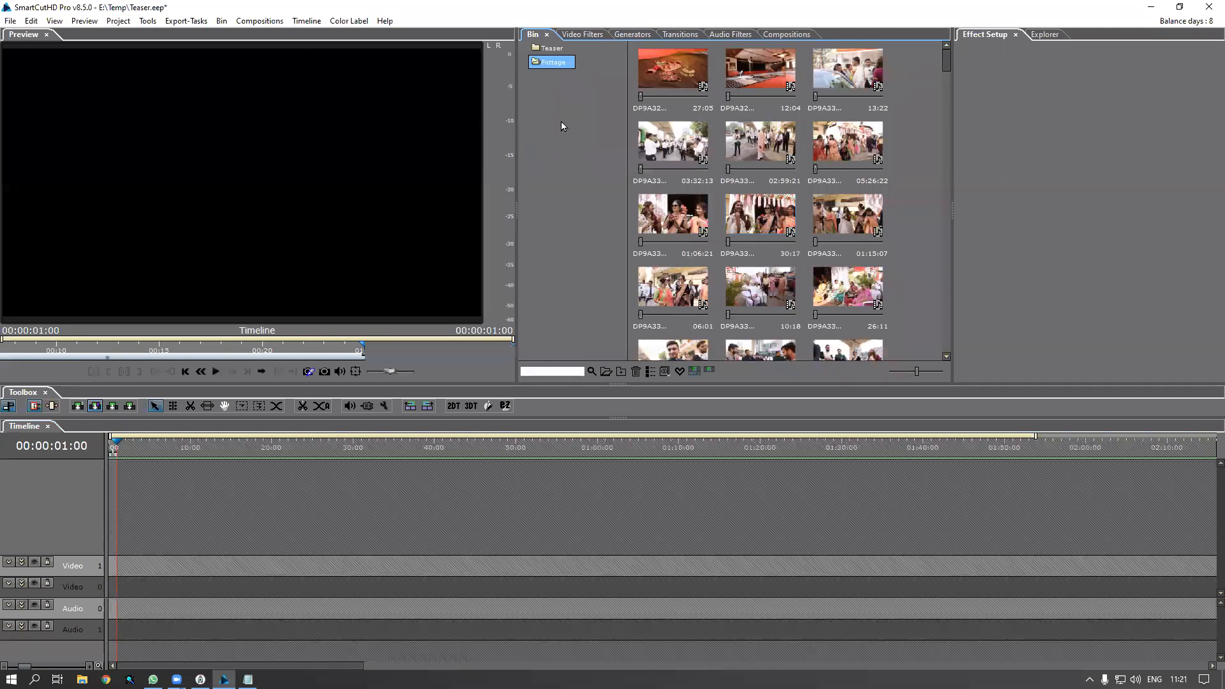
left_click(553, 48)
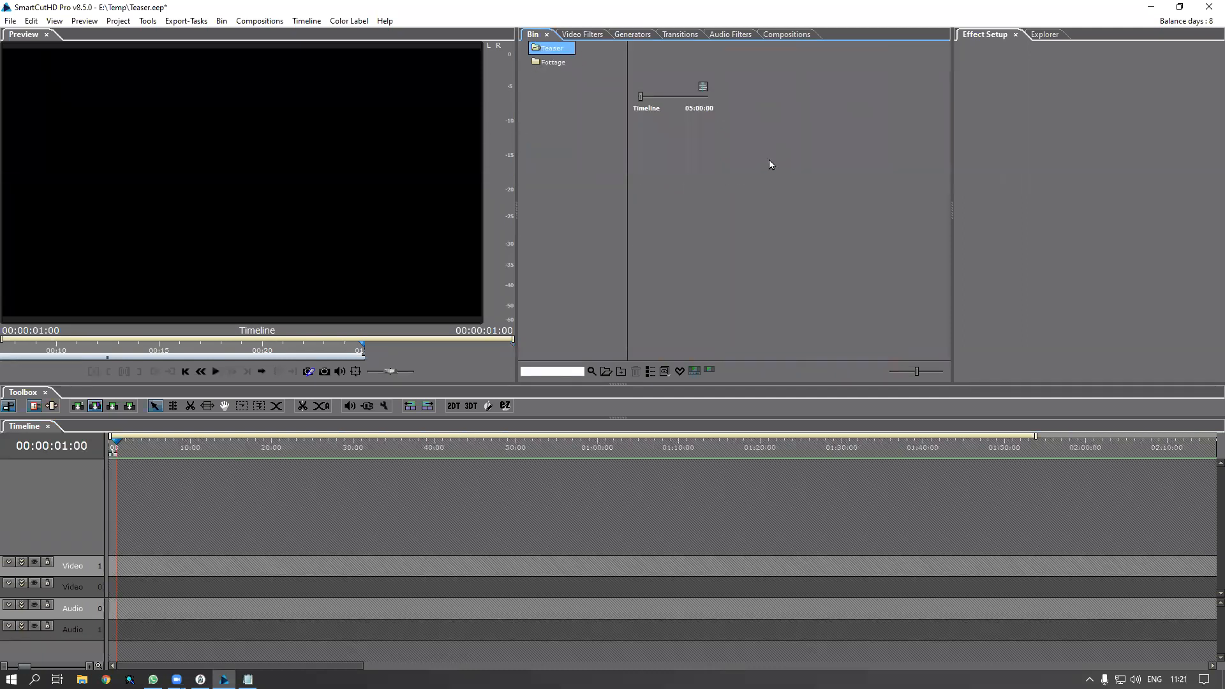
Import the Teaser 2 project from X:\SceneCutHD Content\Project\MITPL_Pack-440 into the bin
right_click(770, 160)
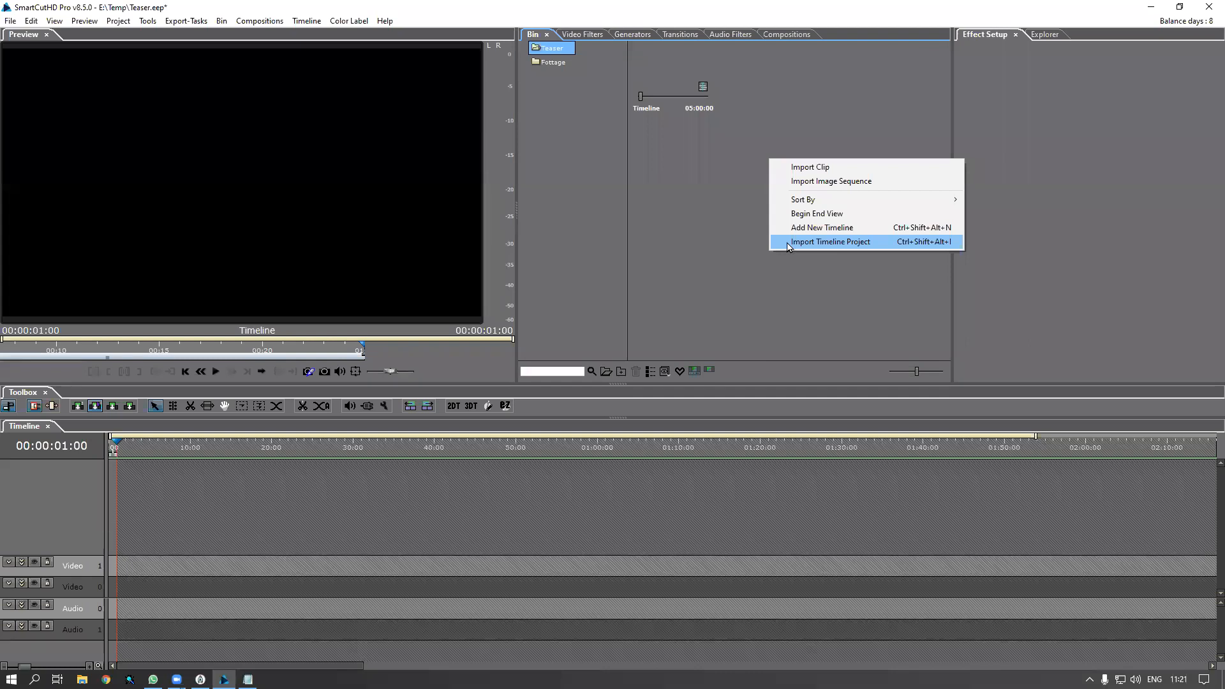
left_click(789, 245)
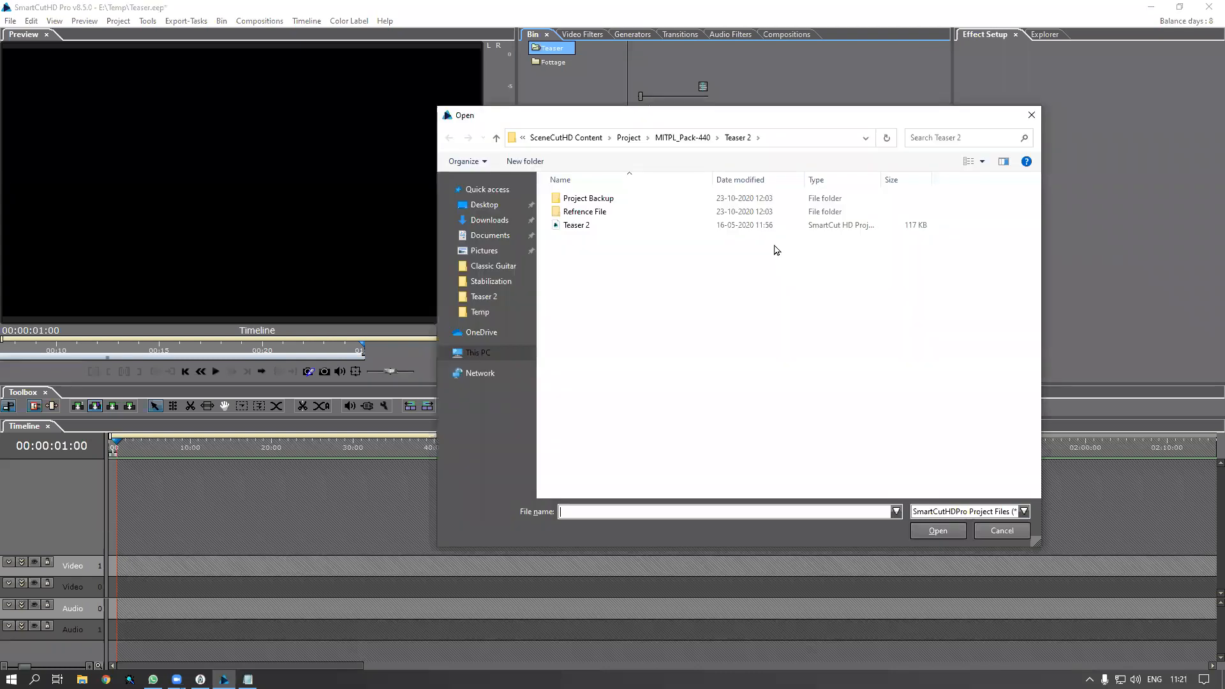
left_click(483, 359)
double_click(614, 362)
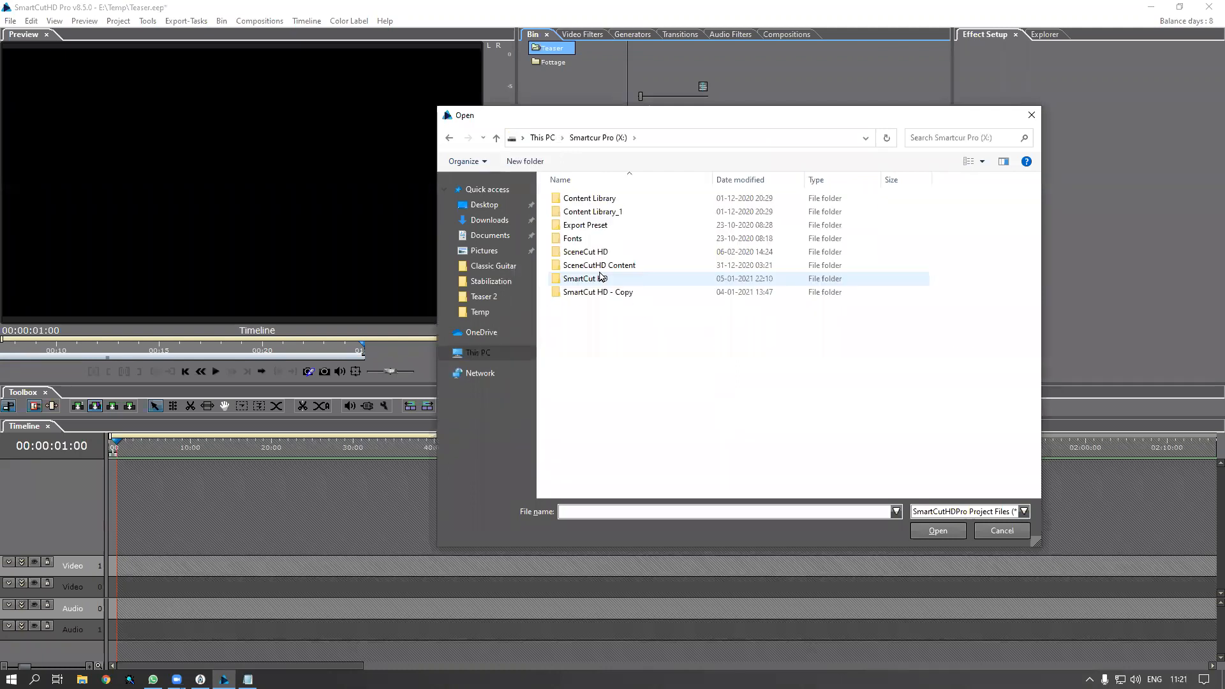
double_click(599, 266)
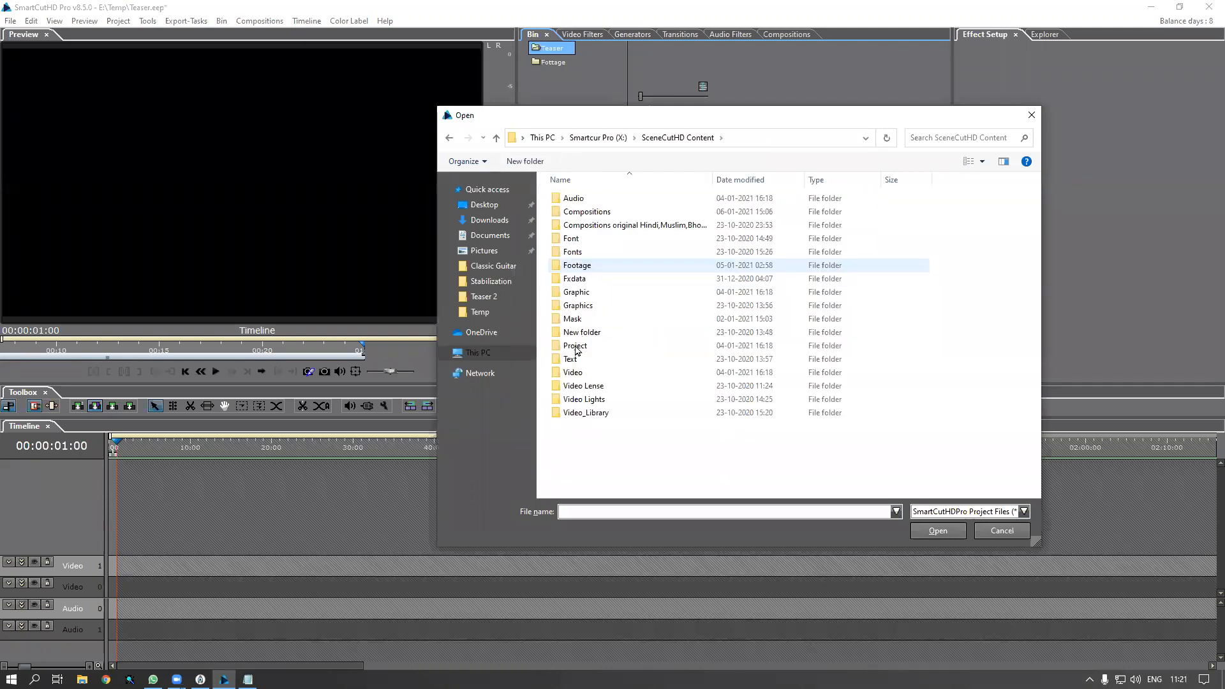
double_click(608, 348)
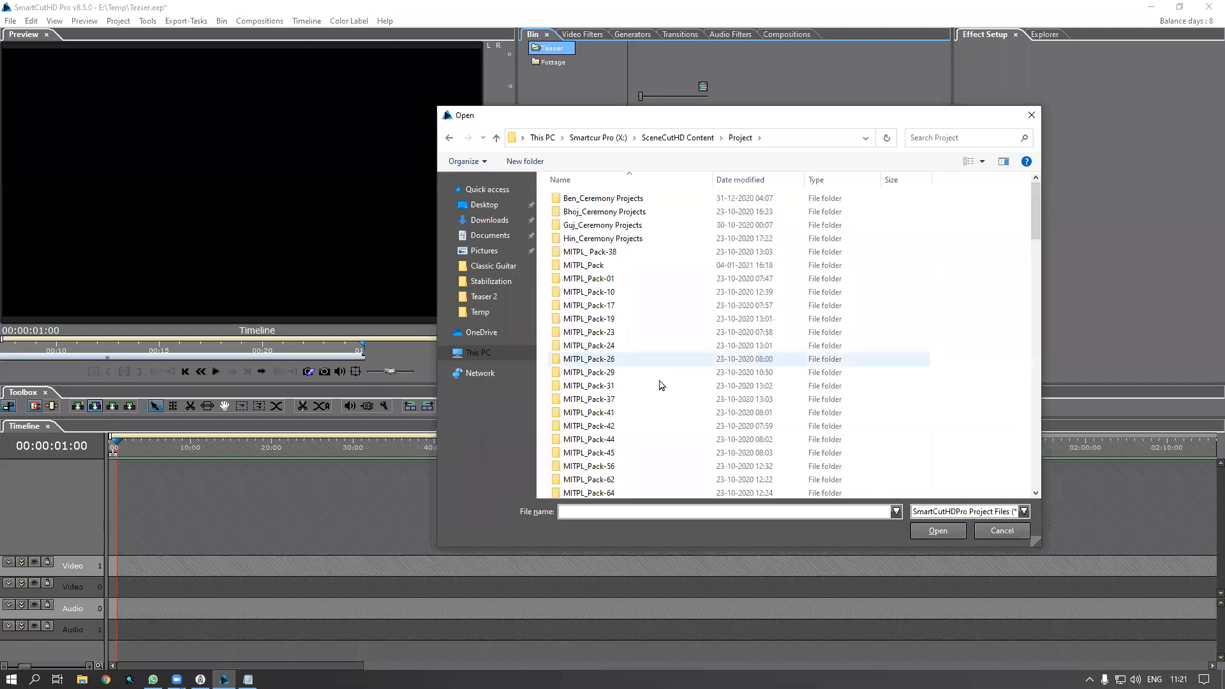
scroll(661, 385, "down", 14)
scroll(662, 385, "down", 15)
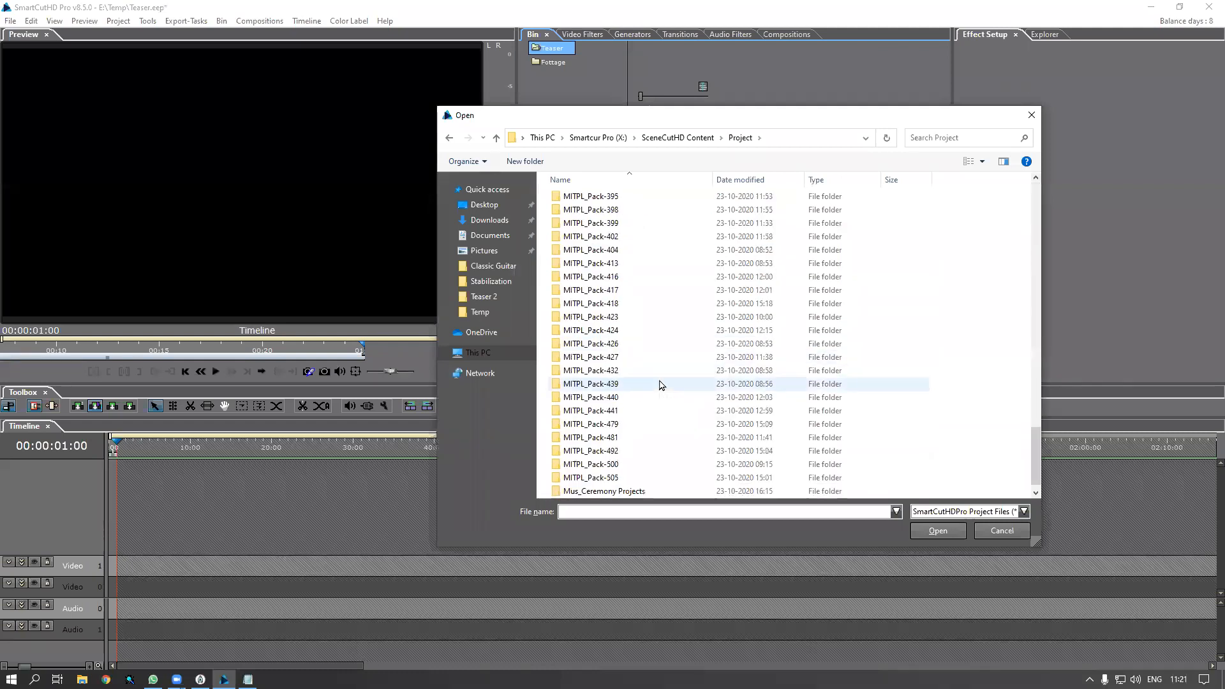
scroll(638, 387, "down", 1)
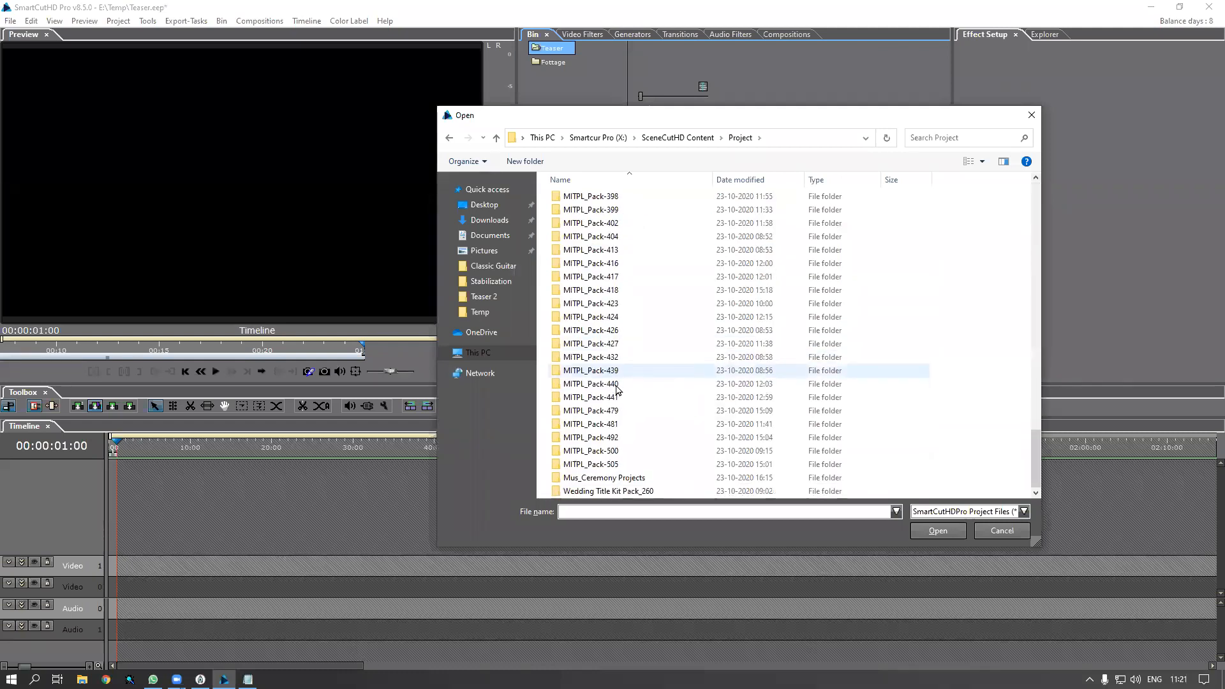
double_click(617, 390)
left_click(574, 215)
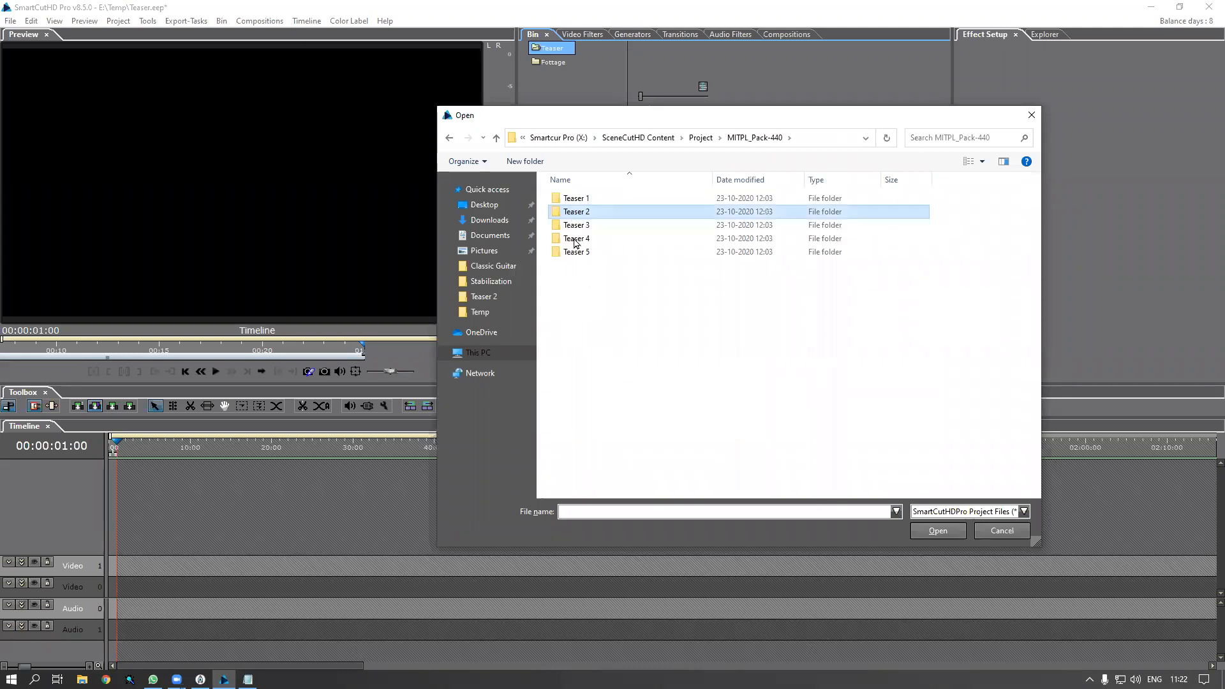
double_click(574, 228)
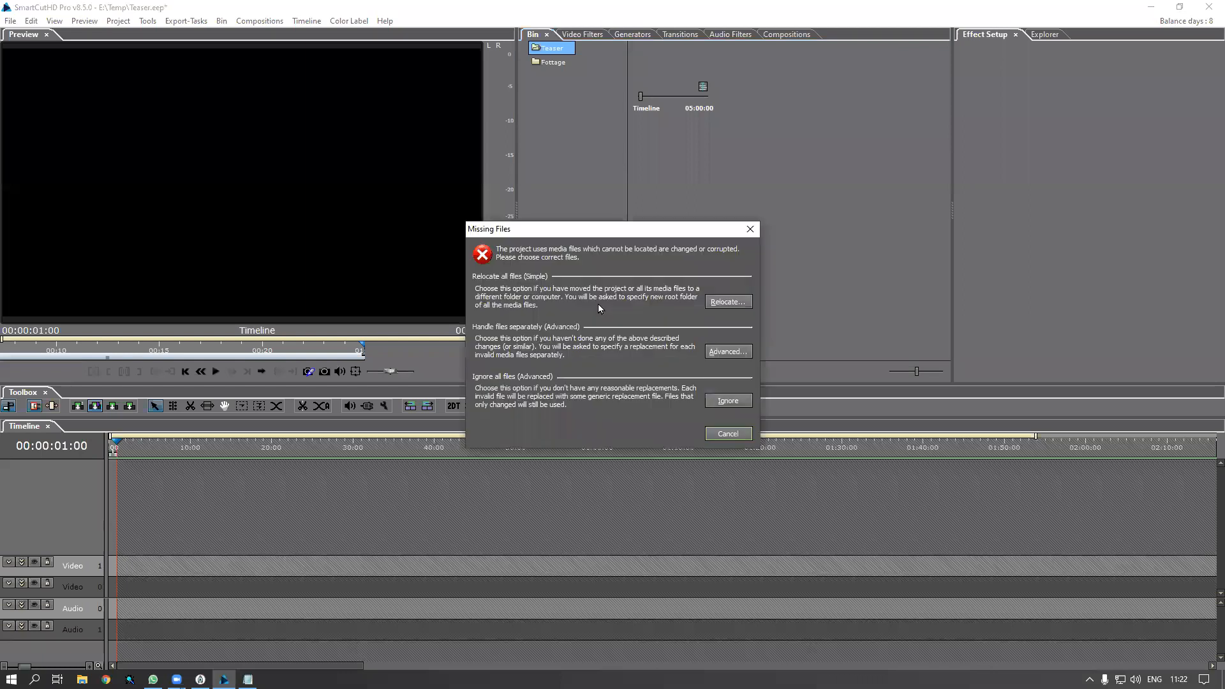
Resolve the four missing files via Advanced, accept the replacement footage, and confirm the timeline import
left_click(748, 354)
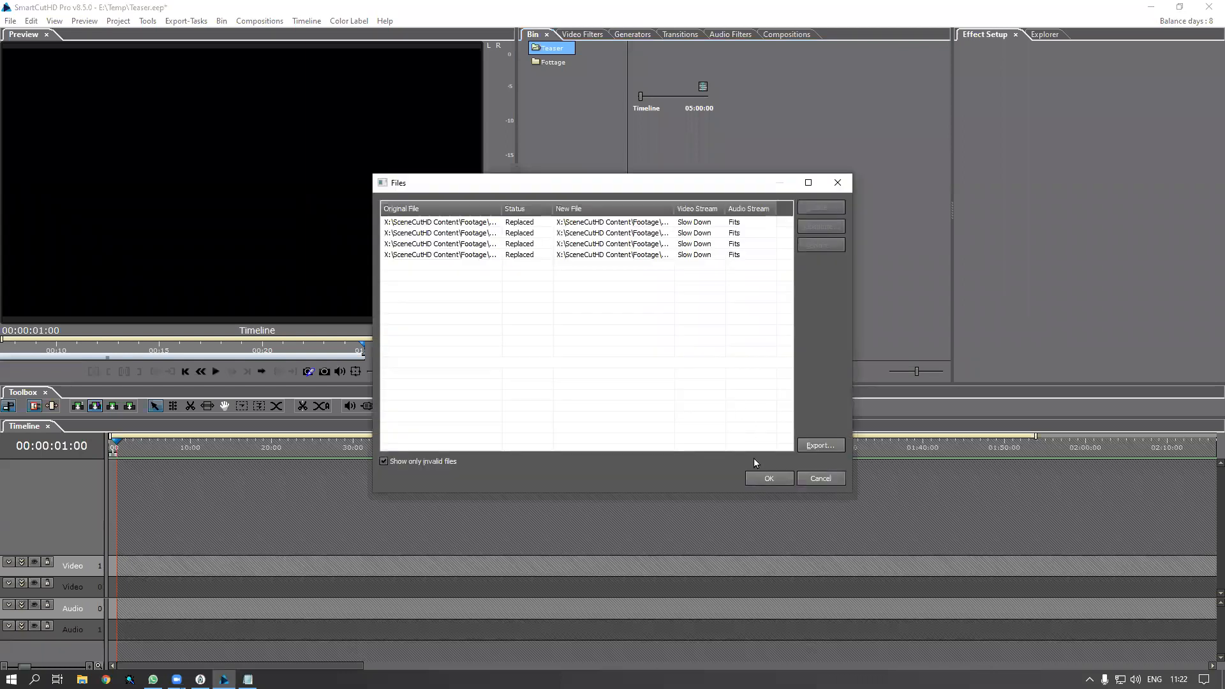
left_click(764, 479)
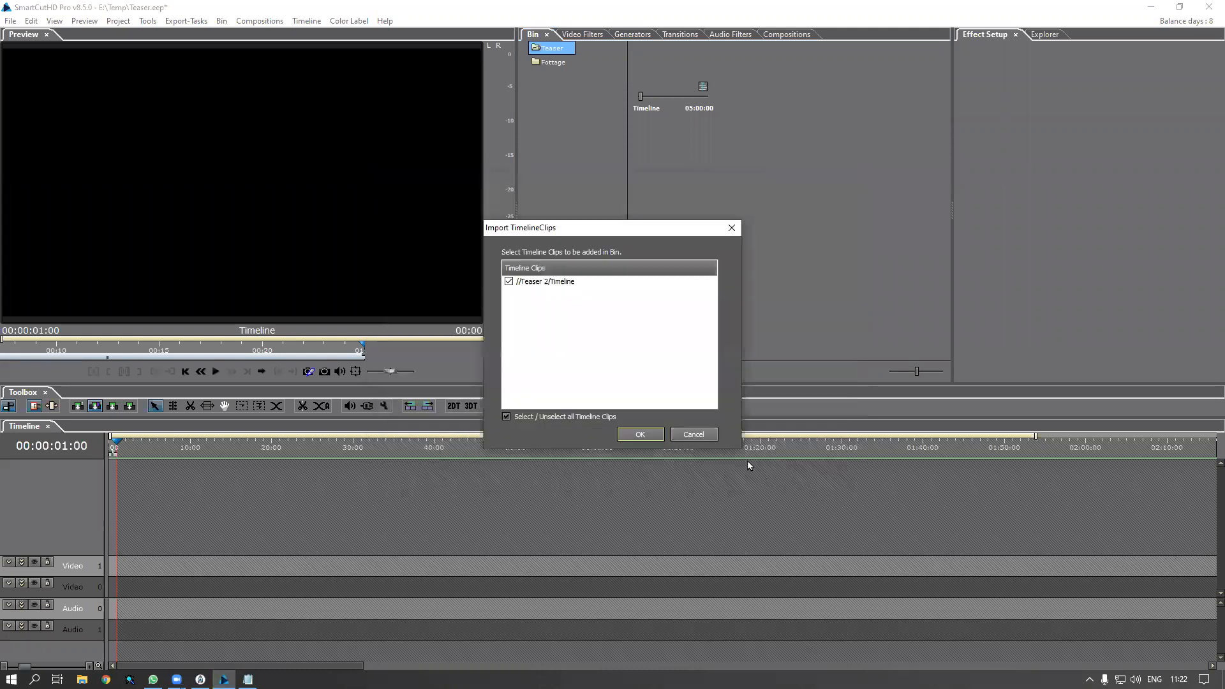
left_click(634, 438)
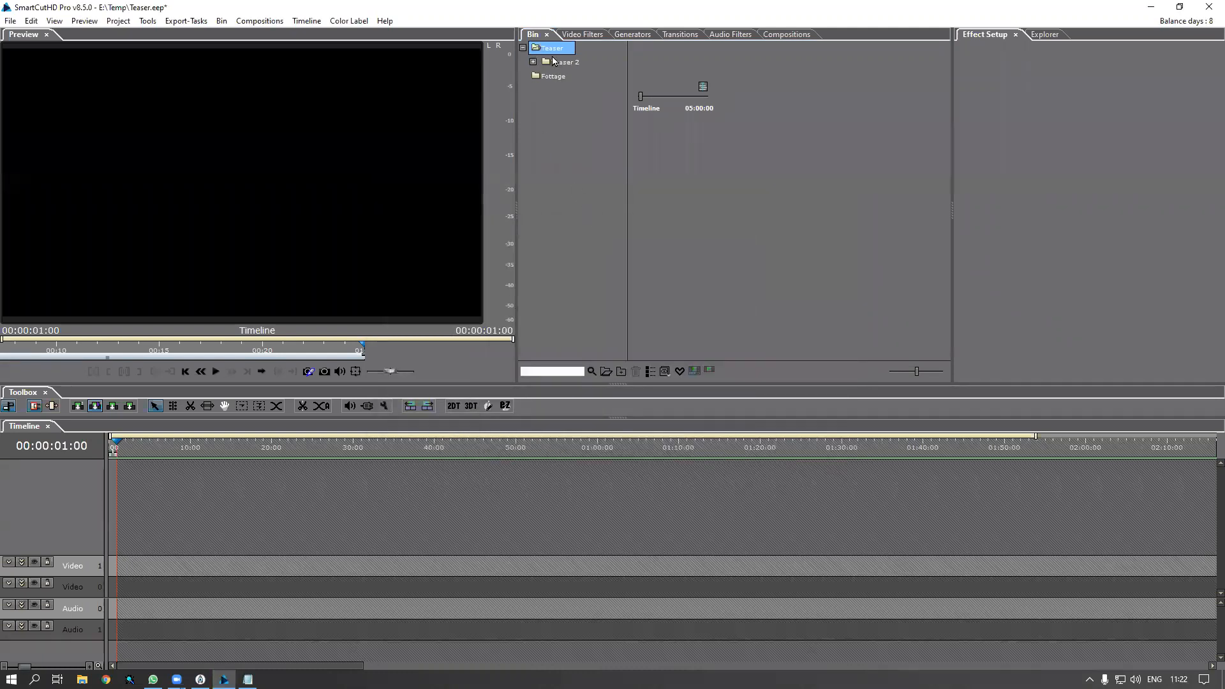
Insert the imported Teaser 2 Timeline from the Bin onto Video 0 and Audio 0 of the main timeline
left_click(549, 63)
left_click(533, 62)
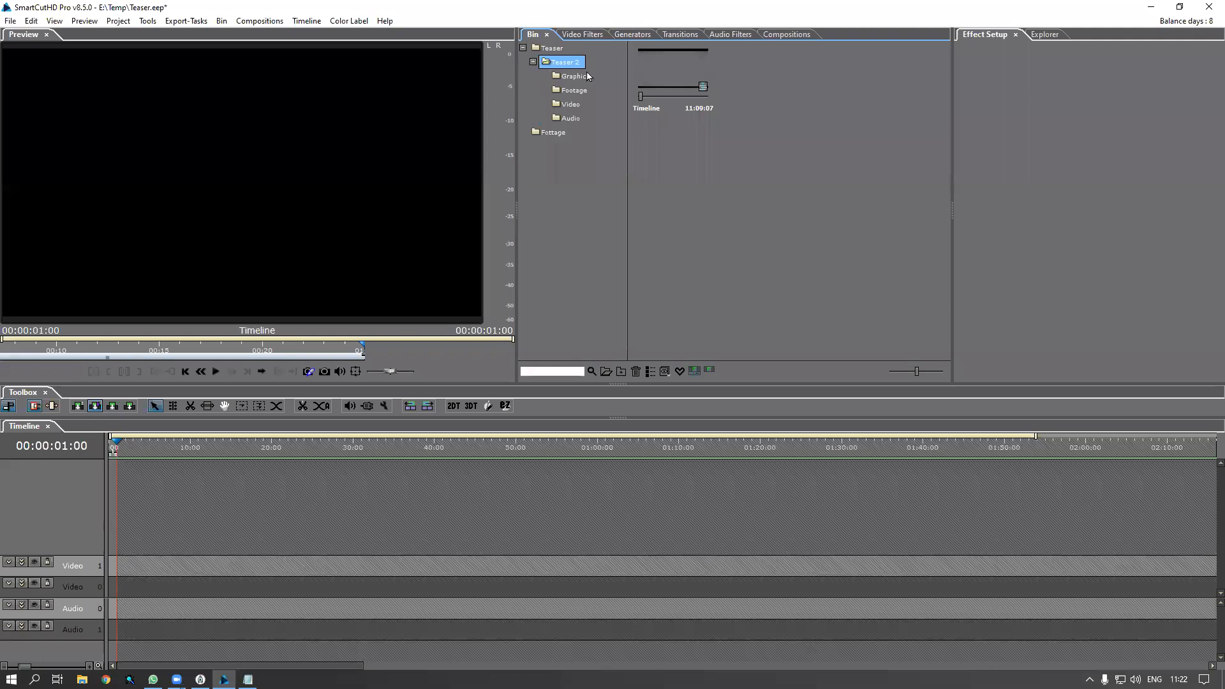
double_click(563, 65)
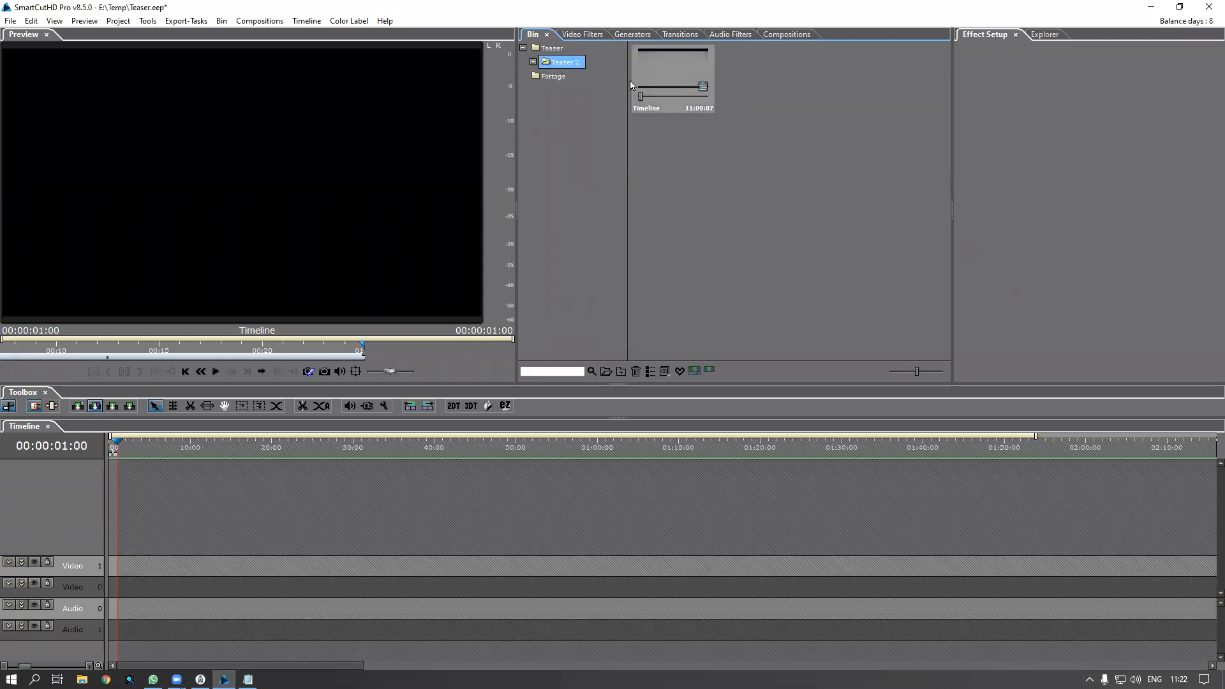
left_click(673, 81)
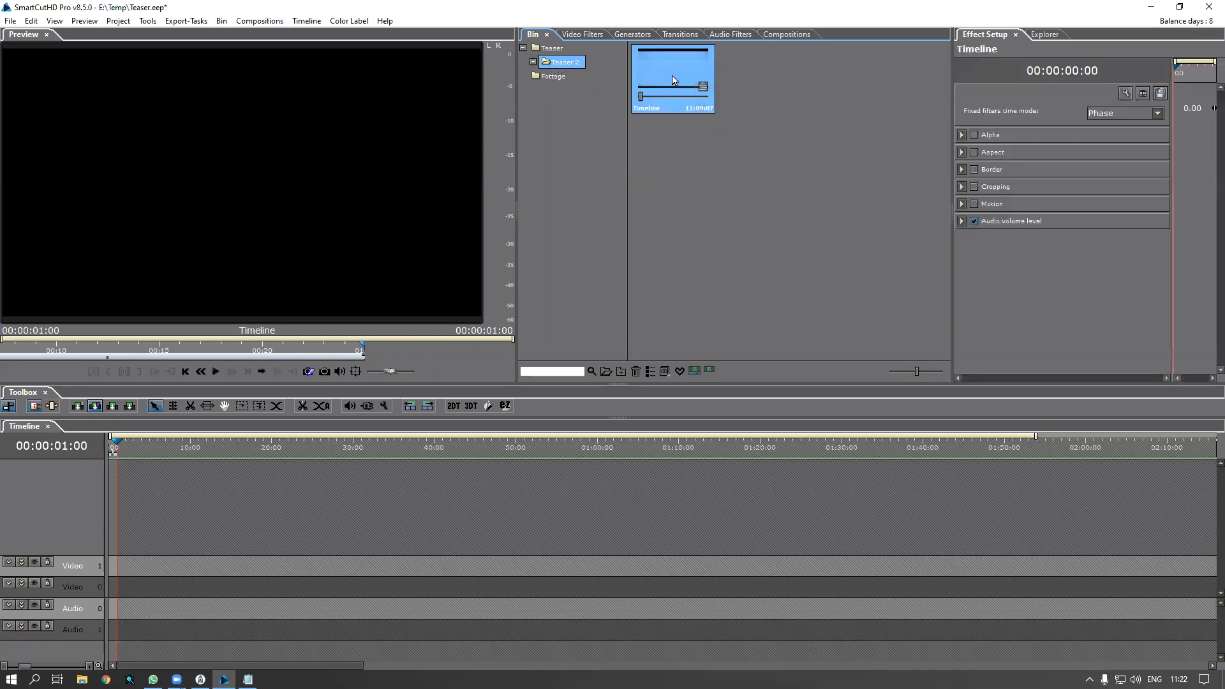
left_click(113, 449)
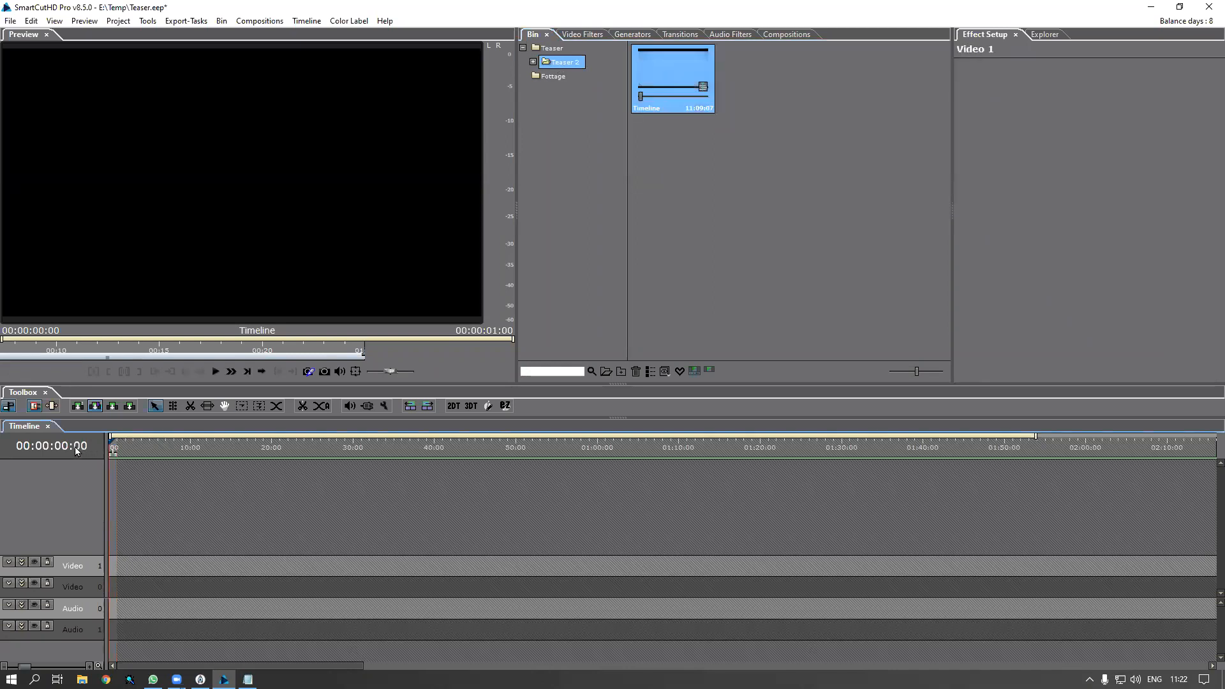
left_click(123, 585)
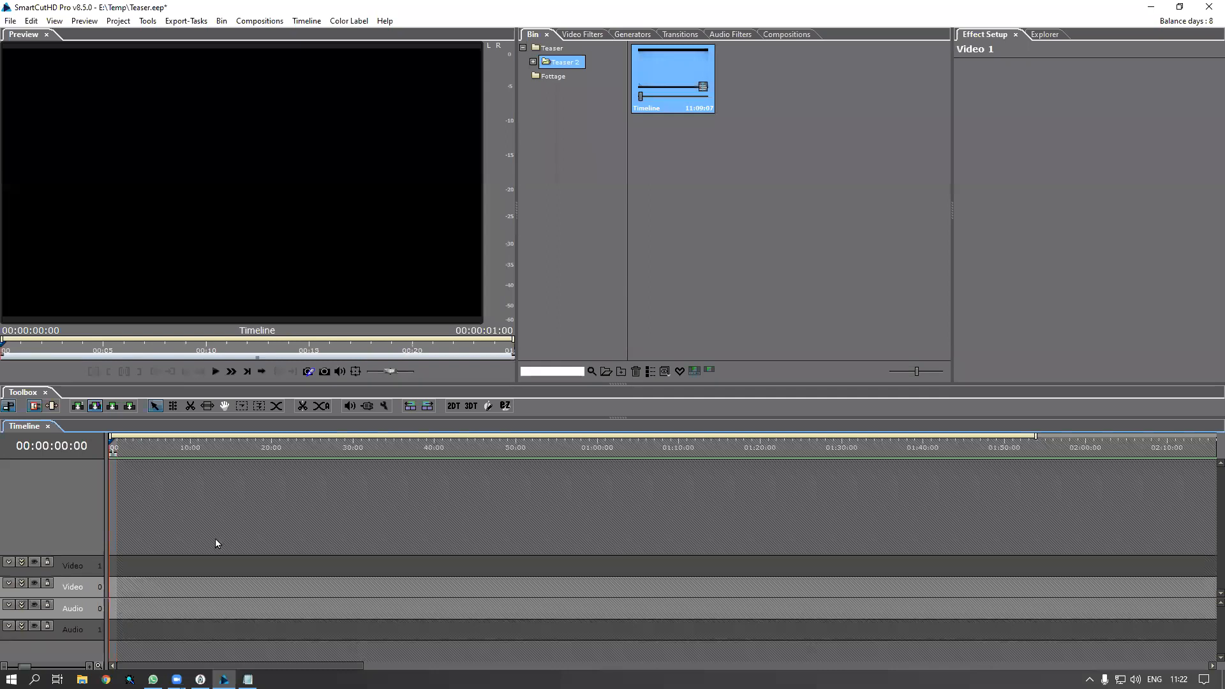
right_click(668, 85)
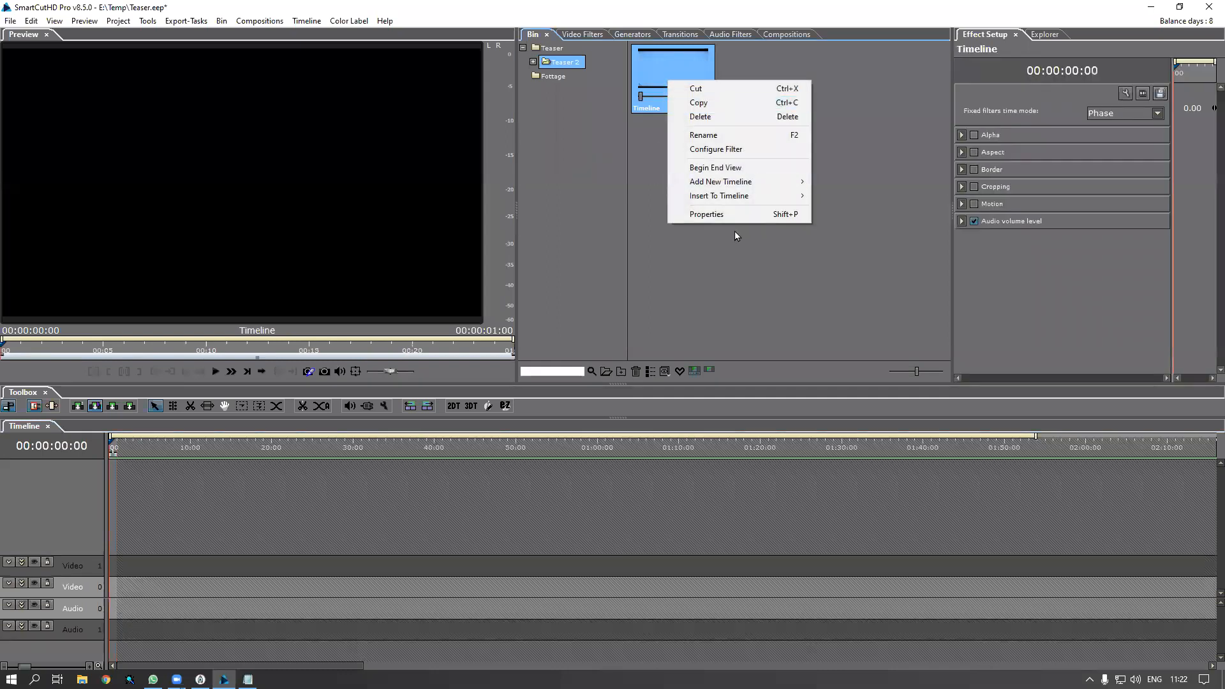
mouse_move(733, 196)
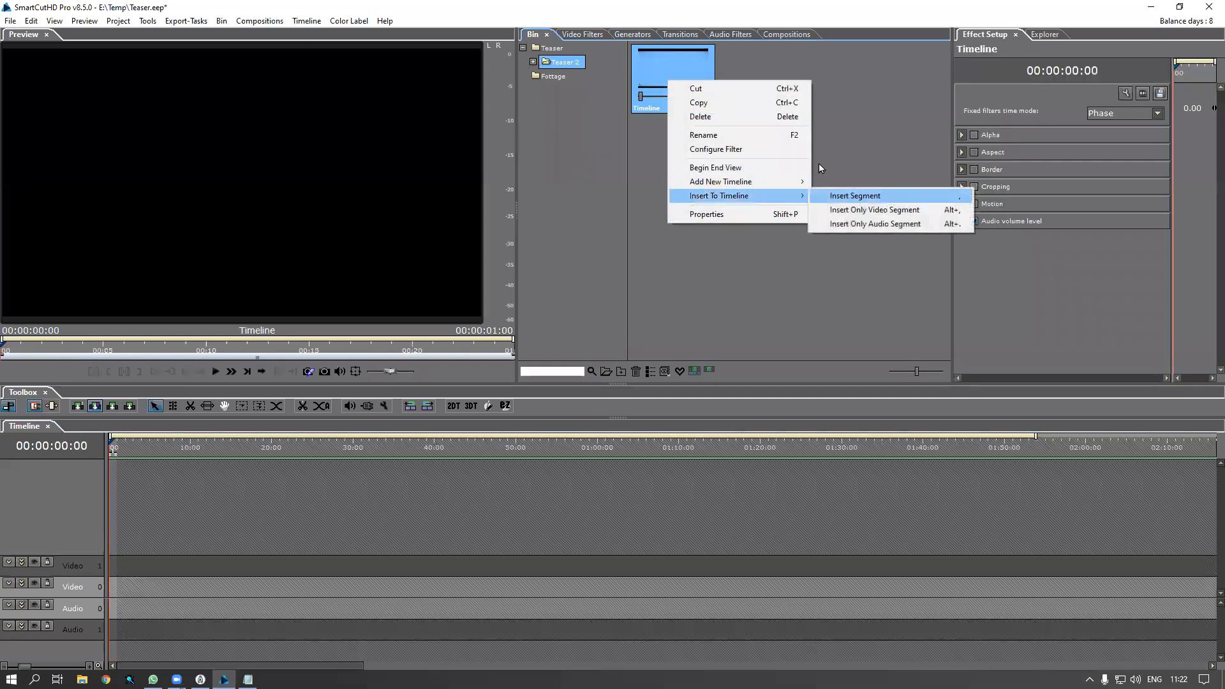
left_click(668, 73)
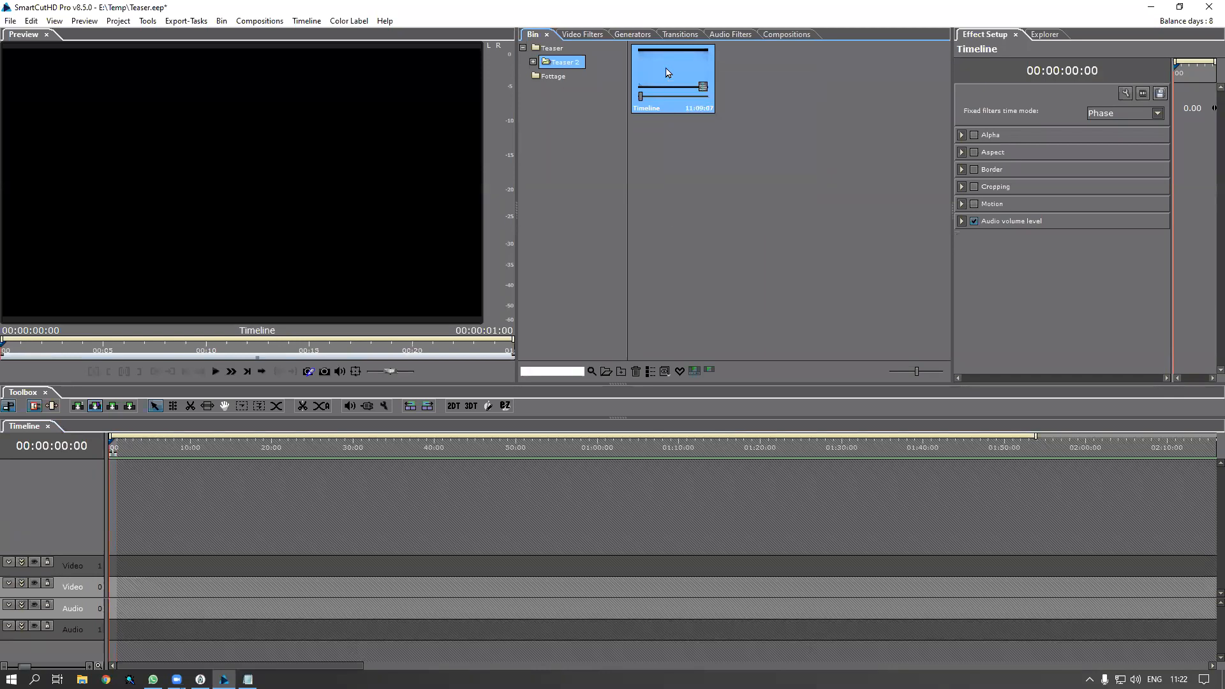
double_click(668, 73)
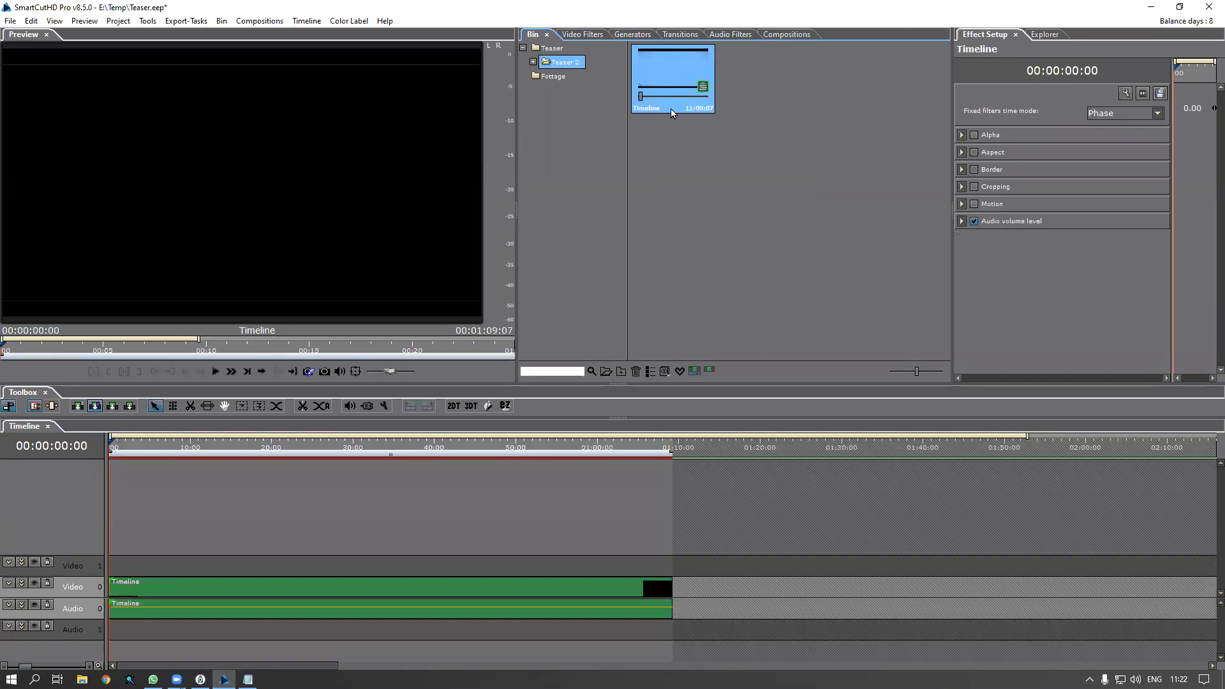
Open the inserted Timeline clip as a nested timeline to see its clips
left_click_drag(114, 441, 96, 442)
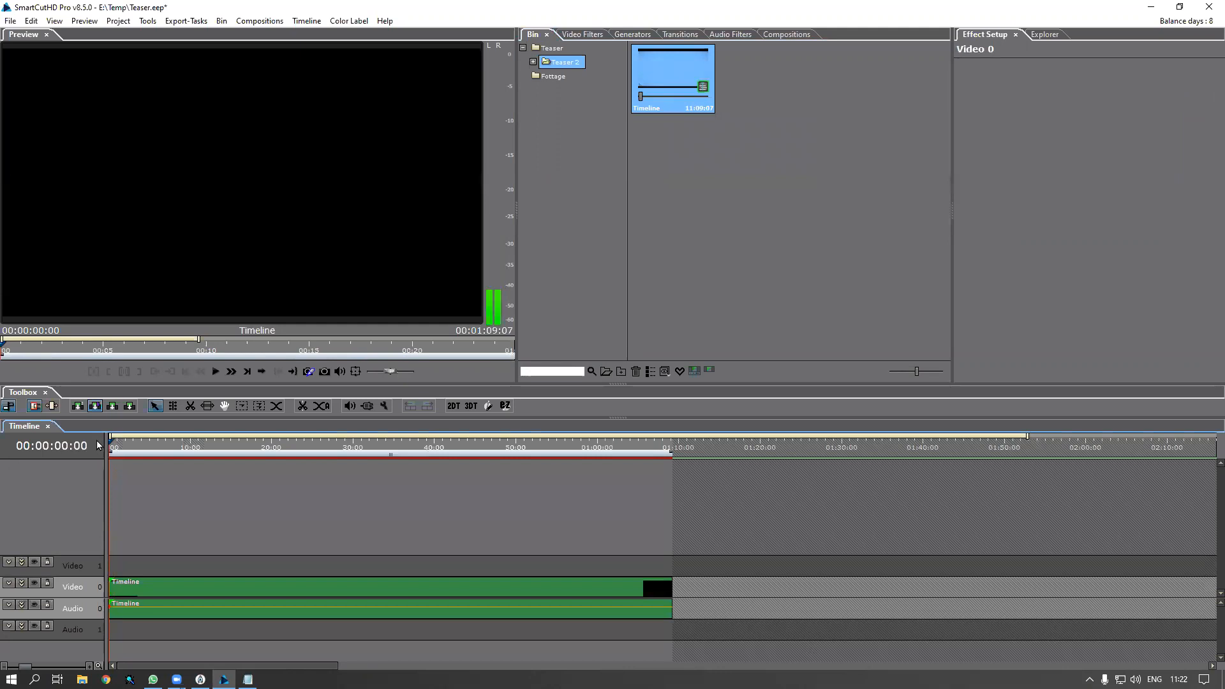
left_click(144, 583)
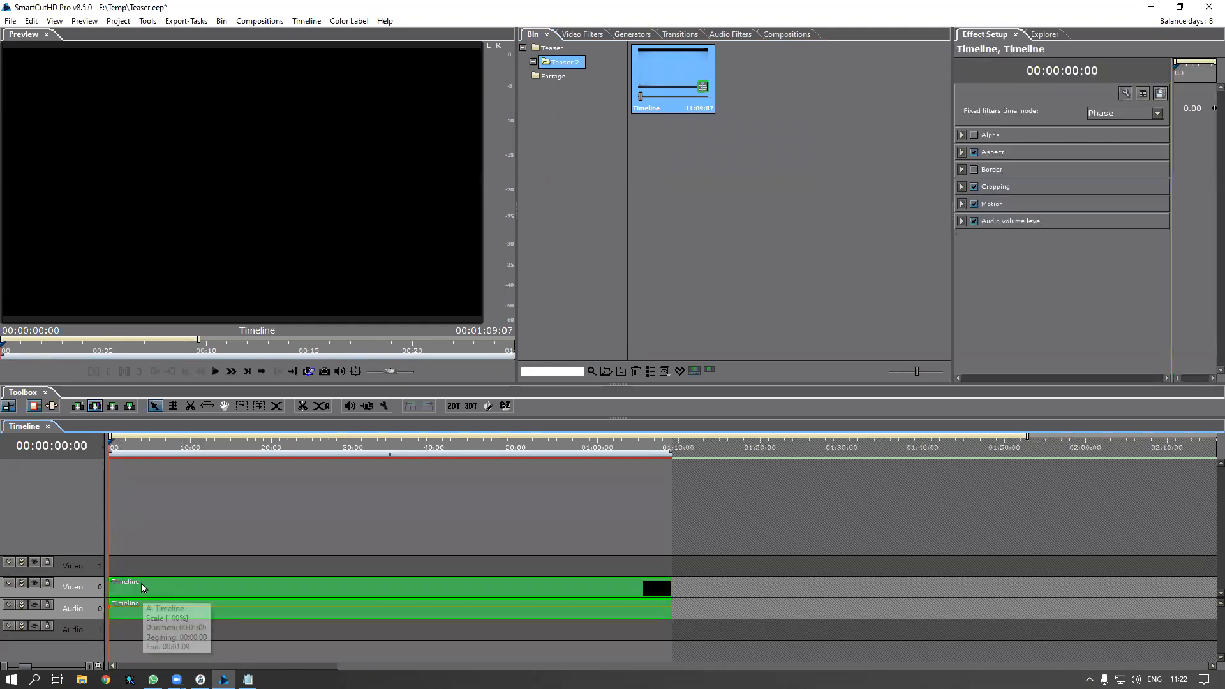
double_click(141, 584)
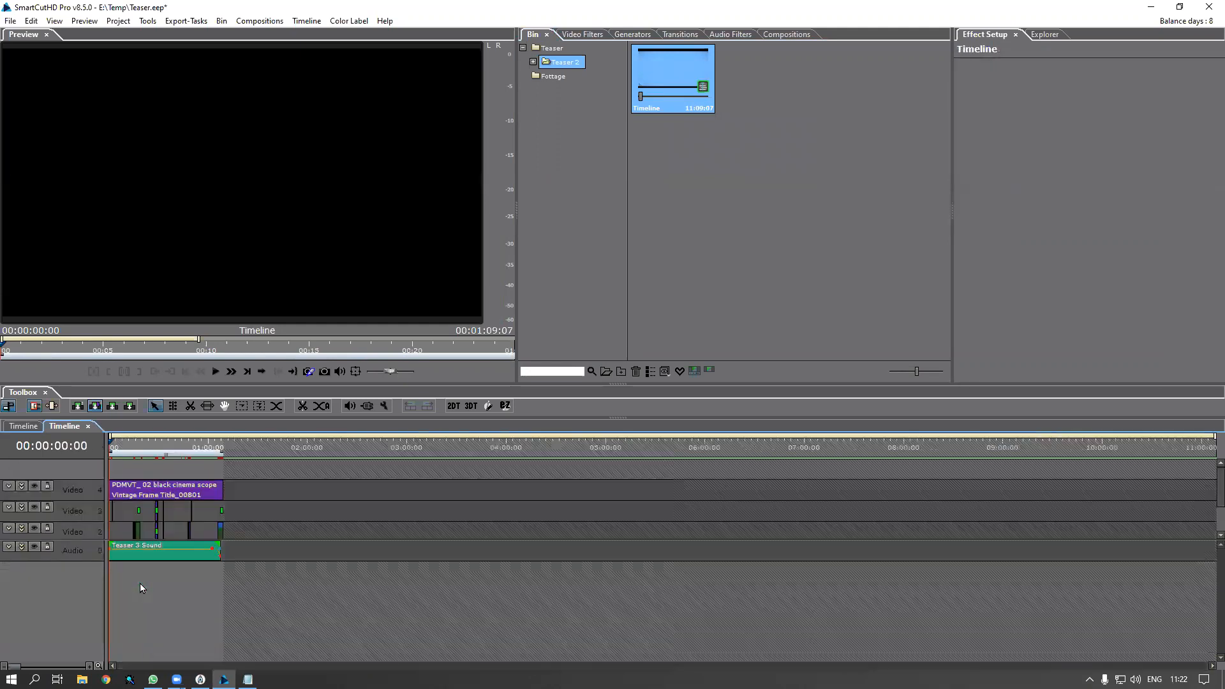
left_click(88, 427)
double_click(171, 591)
left_click_drag(93, 541, 92, 606)
left_click_drag(113, 446, 101, 458)
scroll(117, 469, "up", 5)
scroll(121, 470, "up", 3)
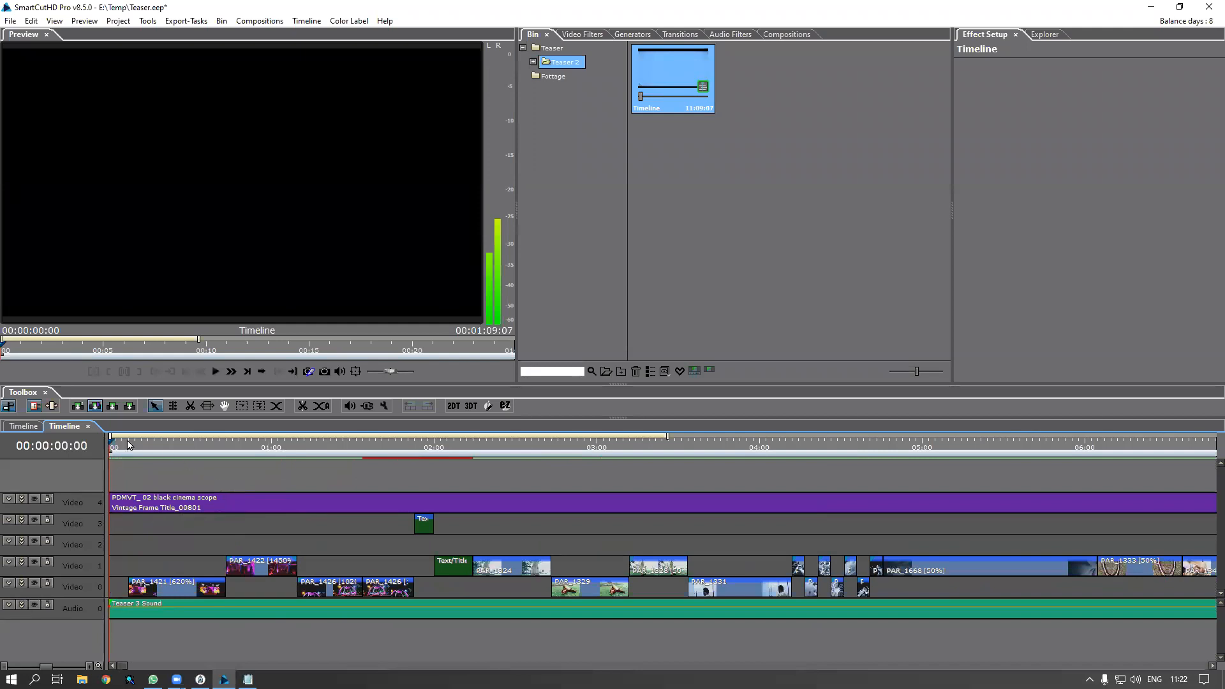
left_click_drag(116, 445, 175, 504)
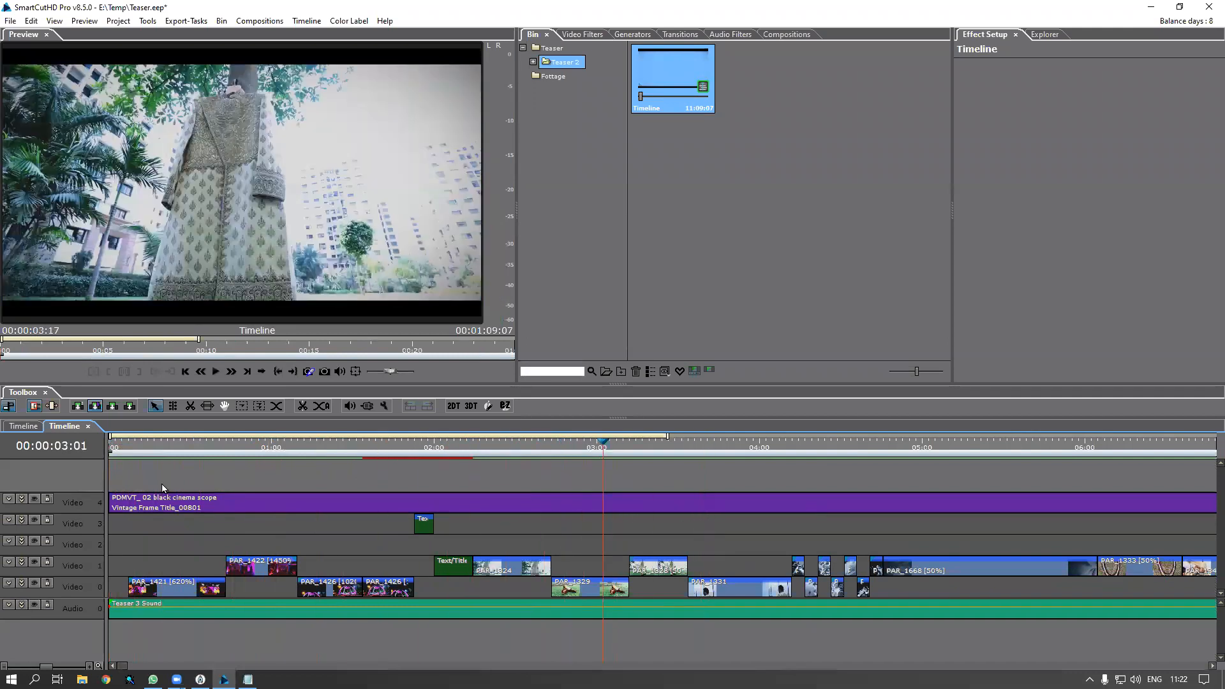
left_click(115, 444)
key("space")
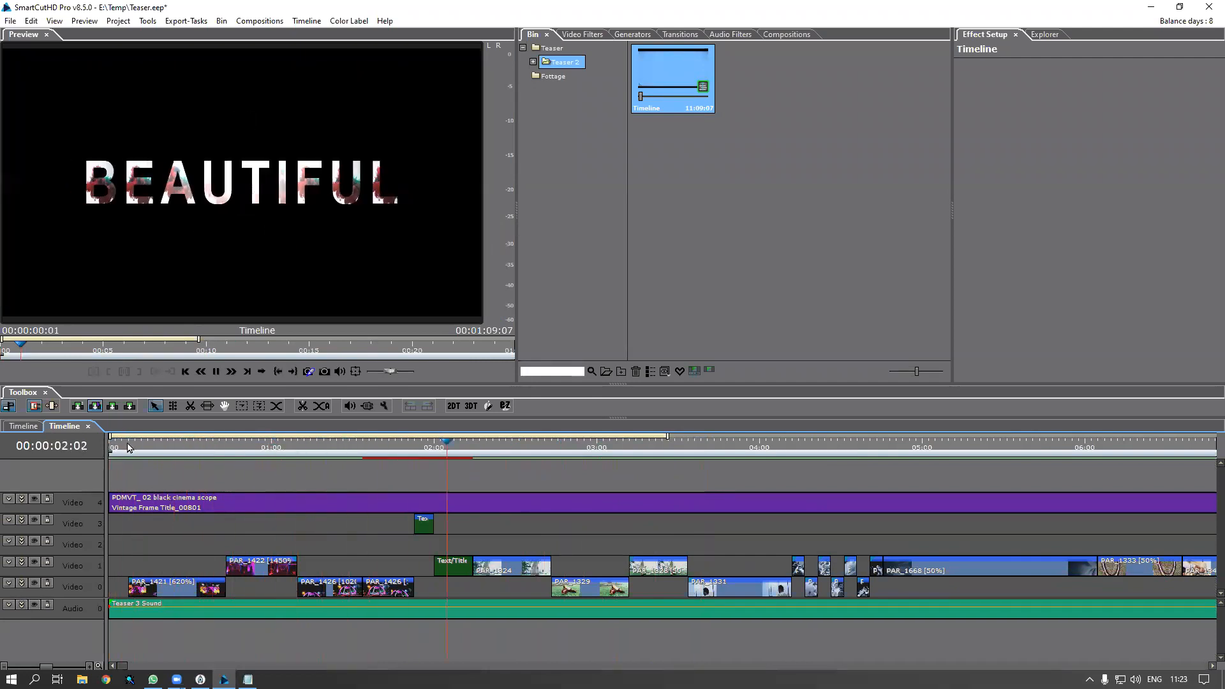
key("space")
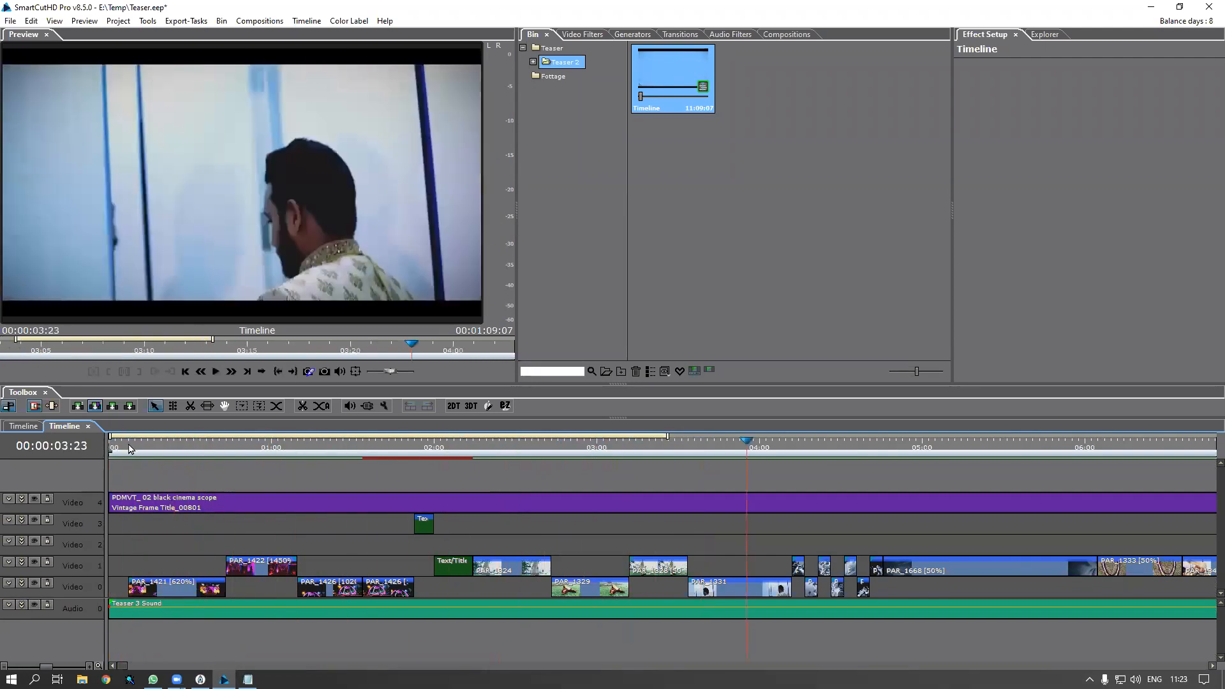
left_click(129, 447)
key("space")
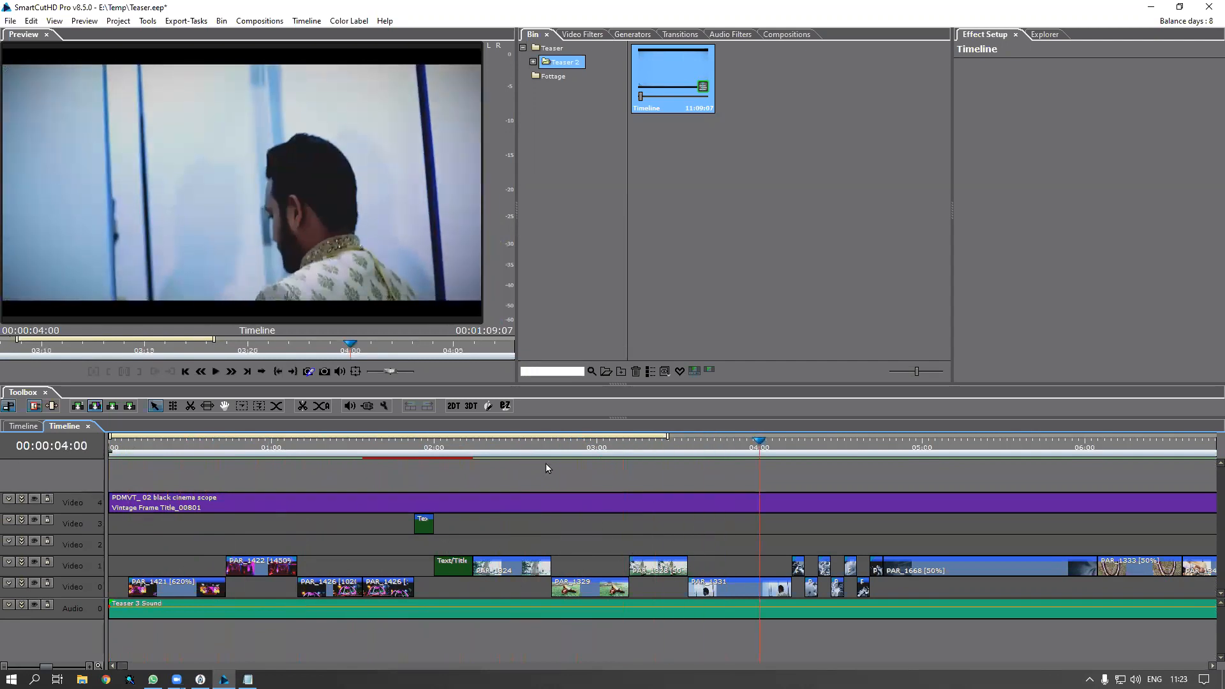
left_click(657, 451)
left_click(668, 573)
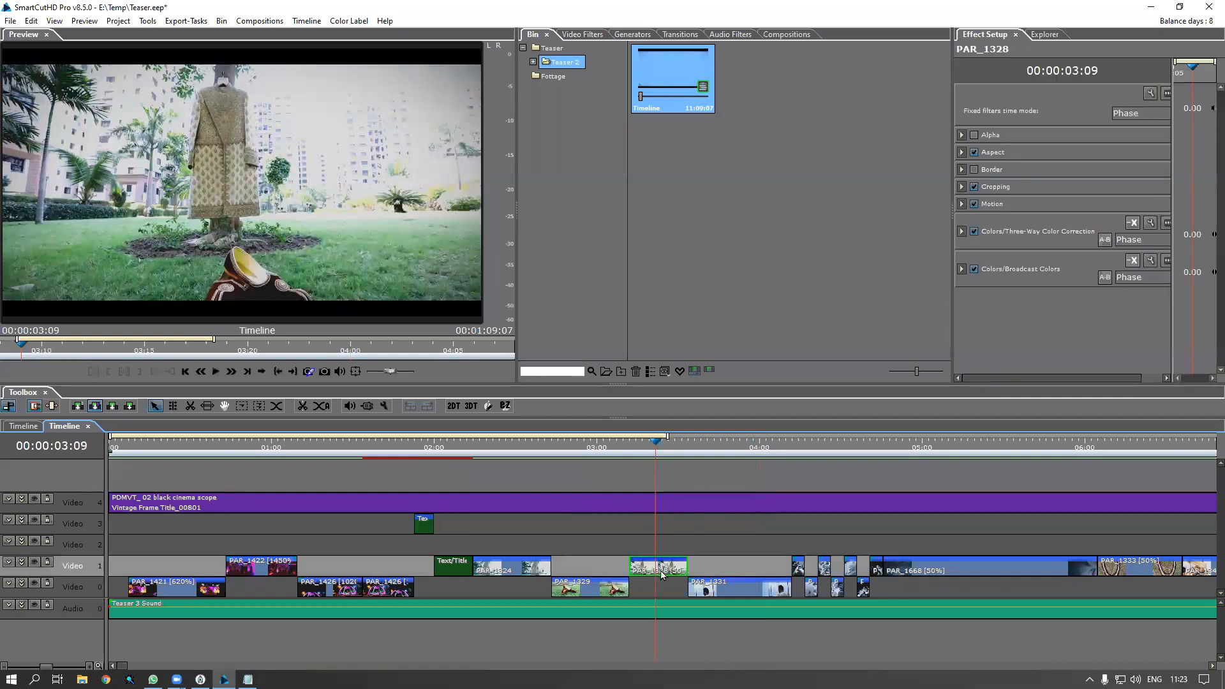
left_click(507, 451)
left_click(517, 571)
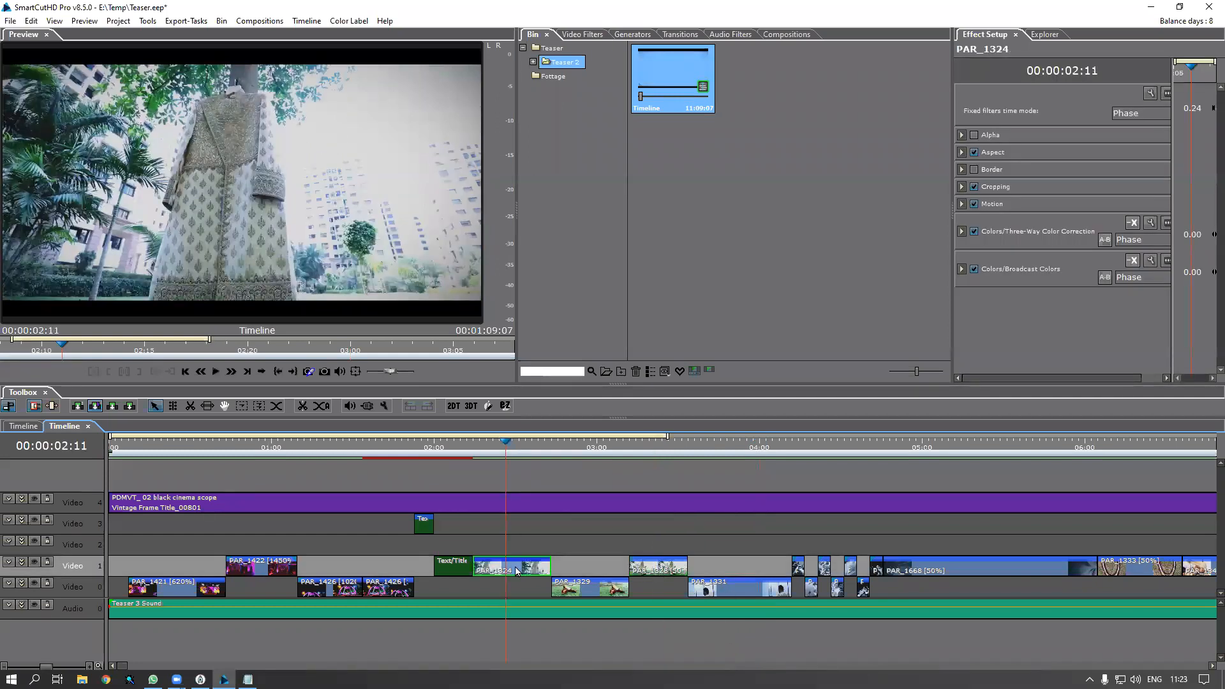
left_click(246, 447)
left_click(268, 572)
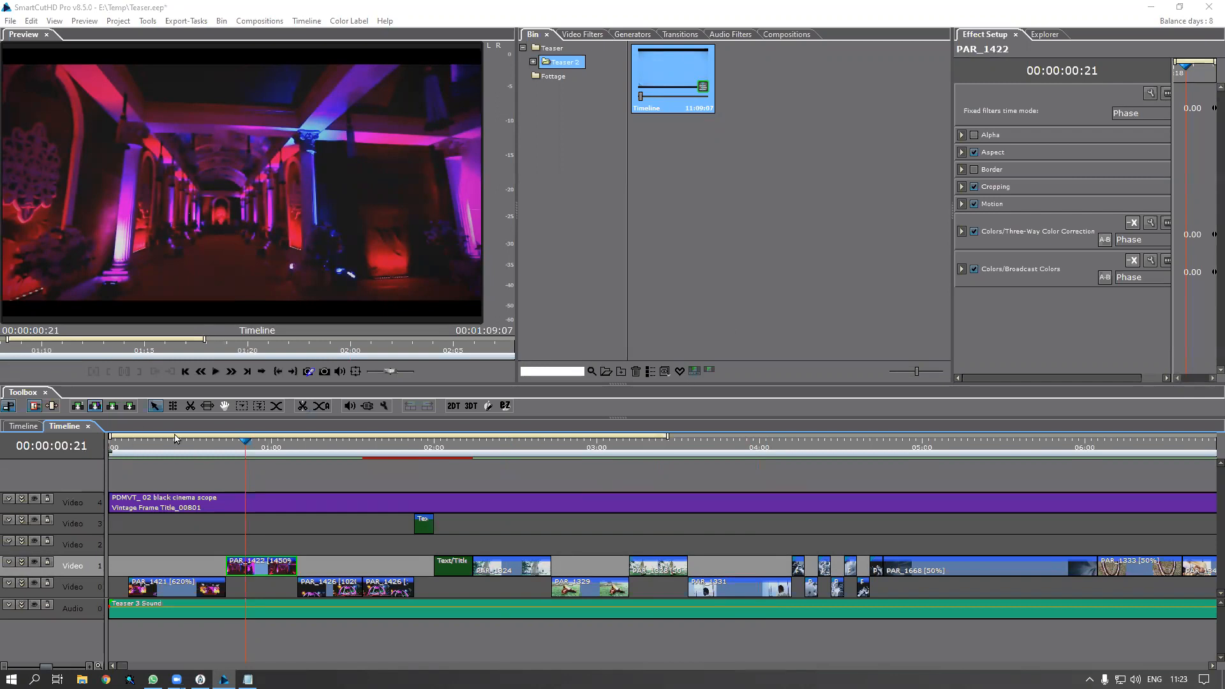
left_click_drag(134, 450, 141, 450)
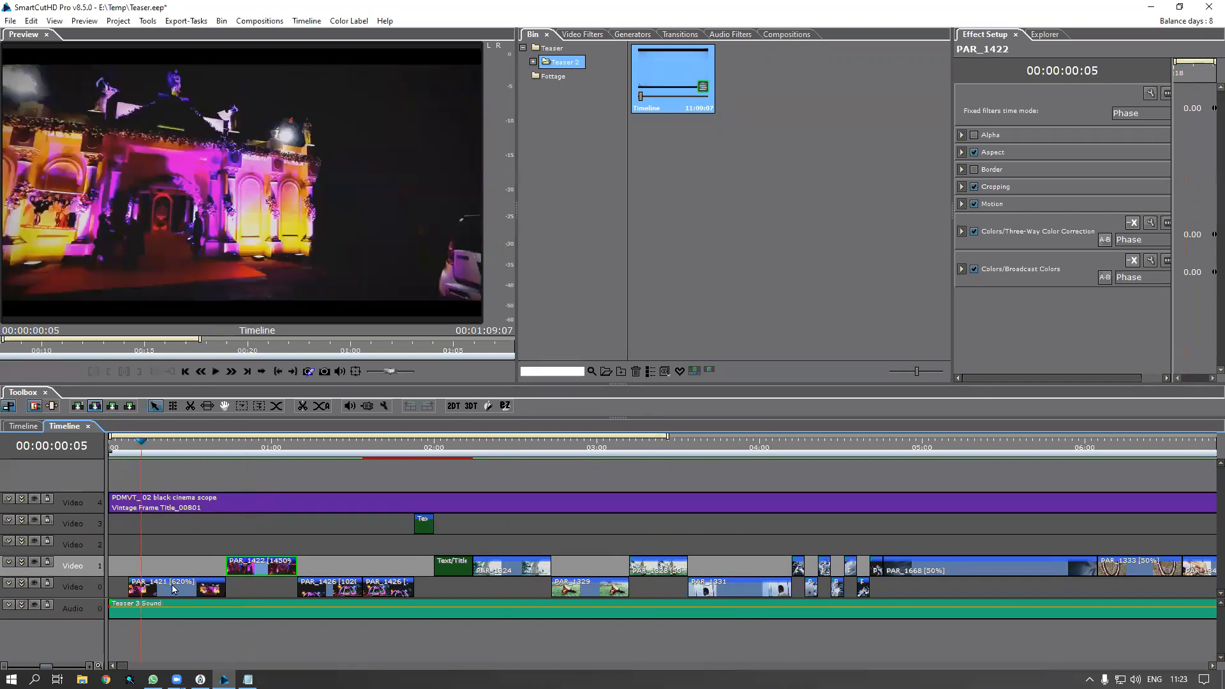
left_click(173, 588)
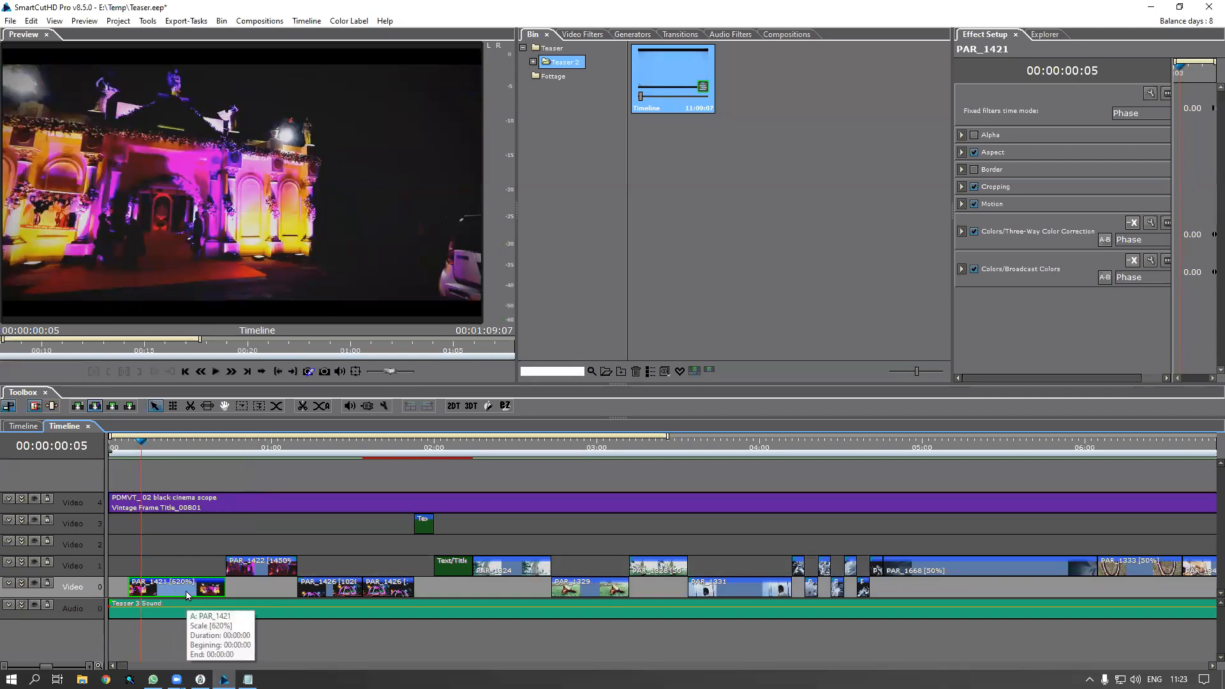
Use Highlight In Bin on the PAR_1421 timeline clip and select its source in the Bin
right_click(187, 595)
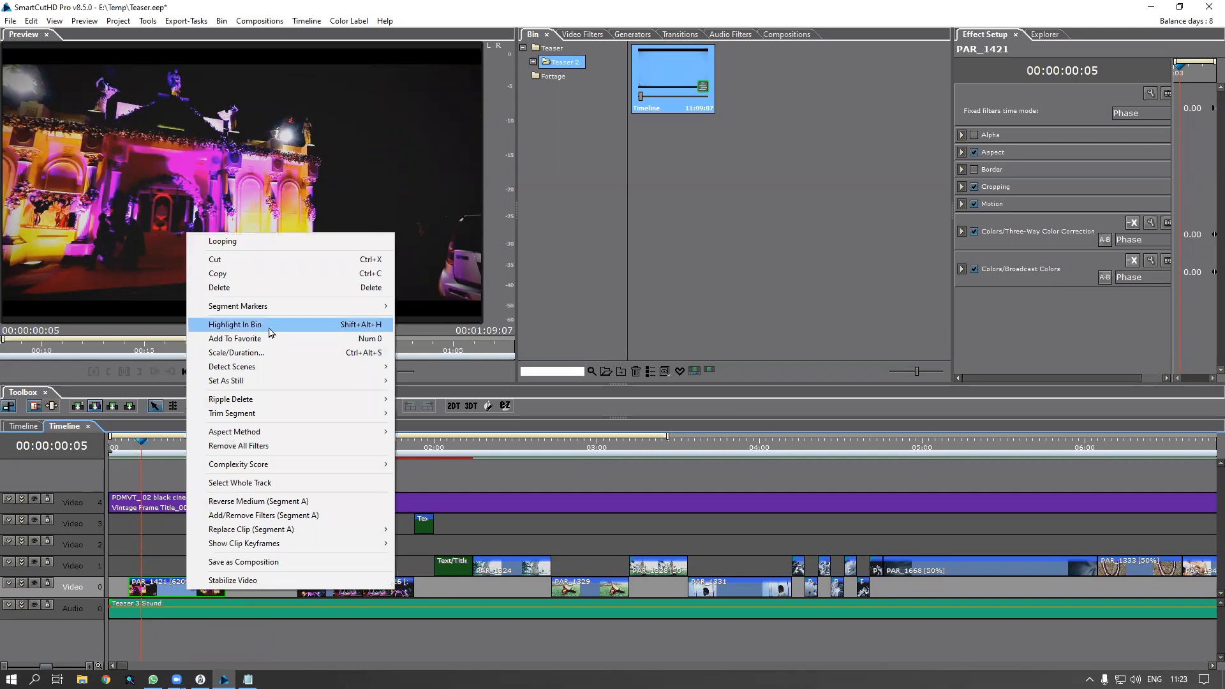
left_click(271, 327)
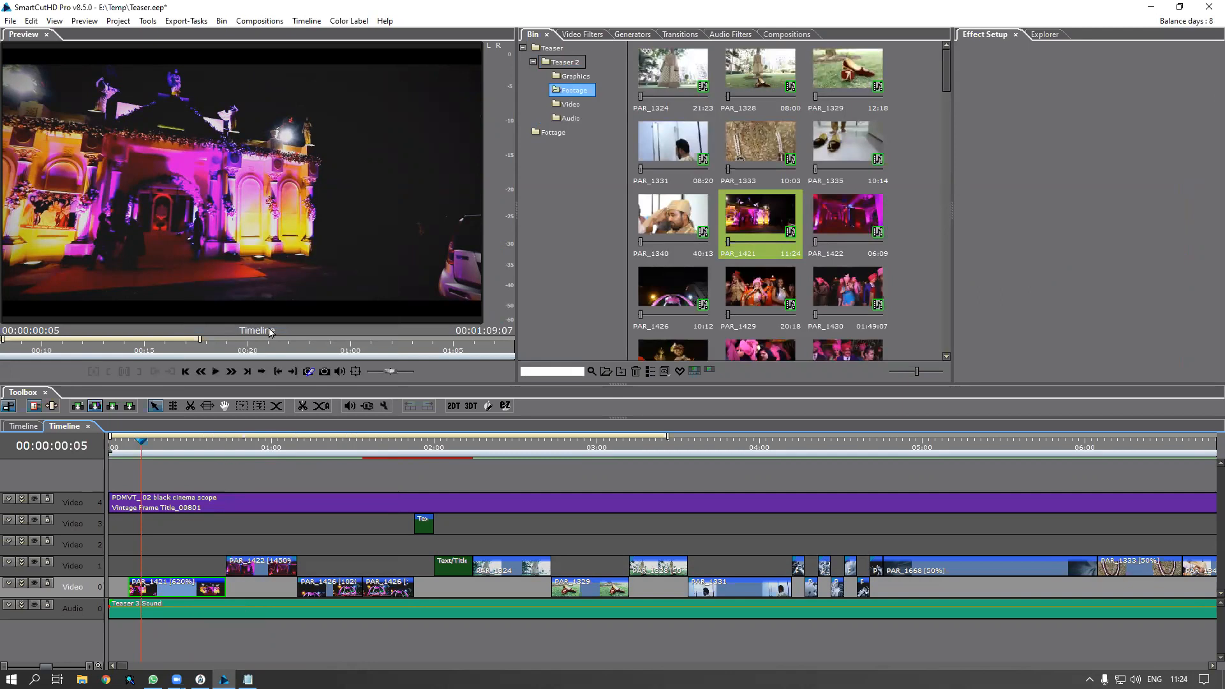
right_click(169, 593)
left_click(268, 321)
left_click(767, 229)
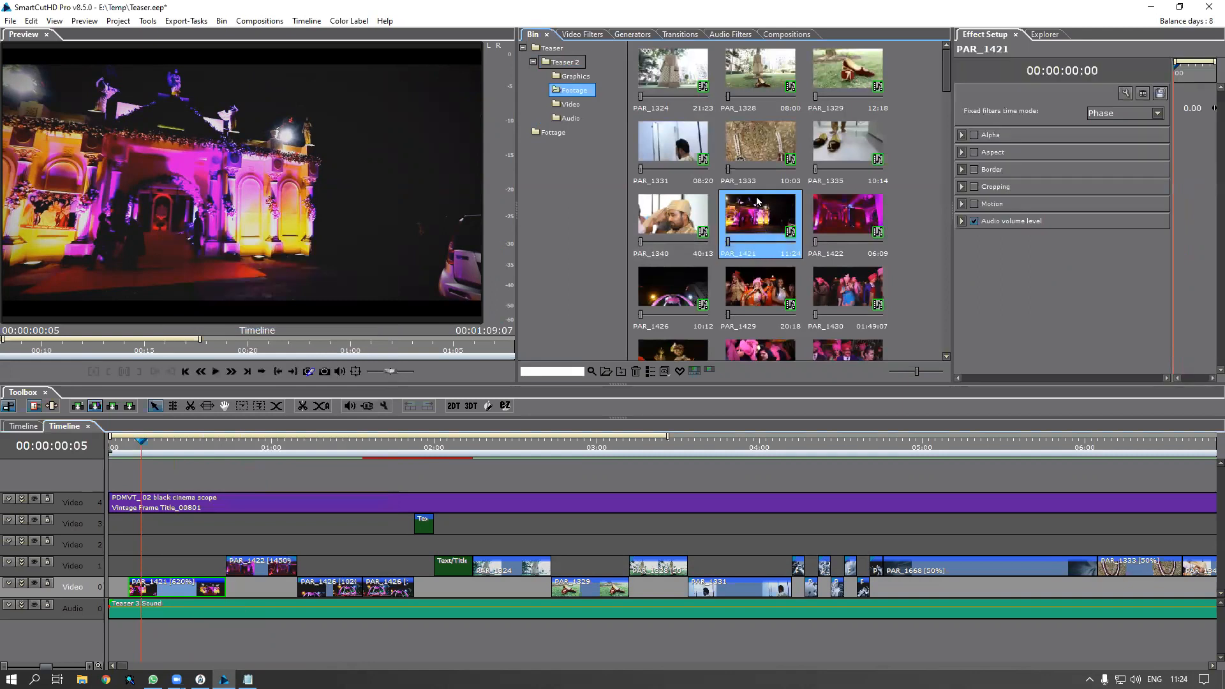
Highlight PAR_1422's source in the Bin, then widen the Effect Setup area for its filters
left_click(265, 574)
right_click(266, 574)
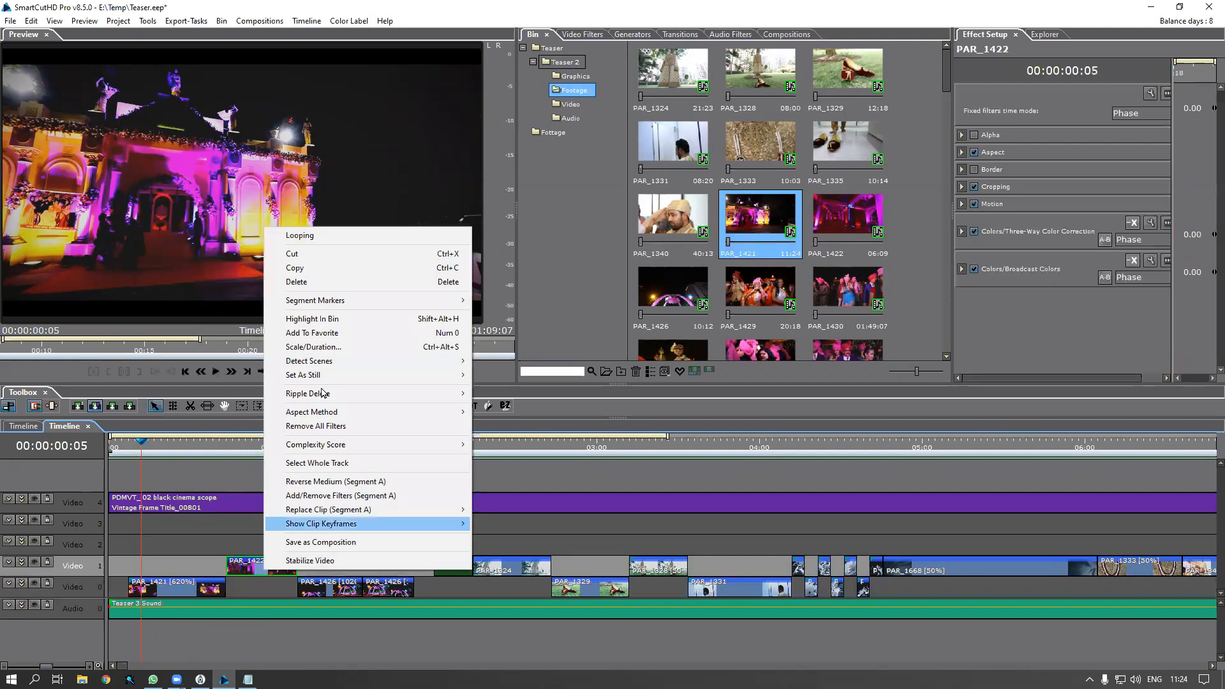
left_click(377, 319)
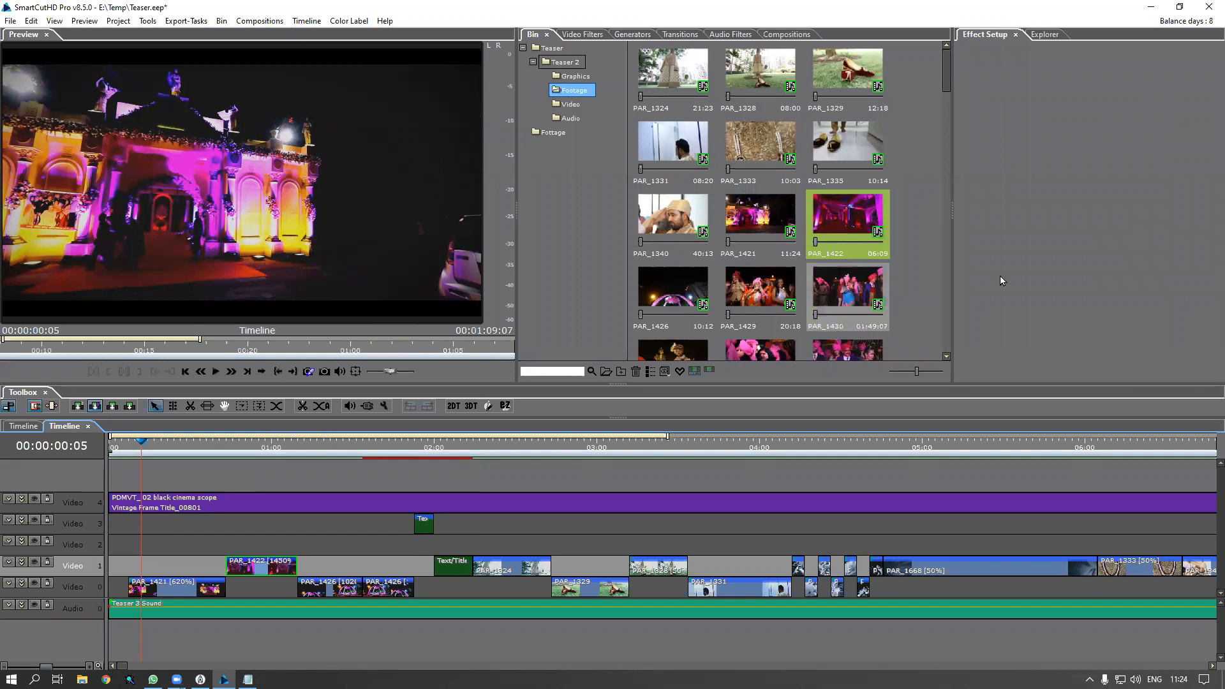
left_click(856, 221)
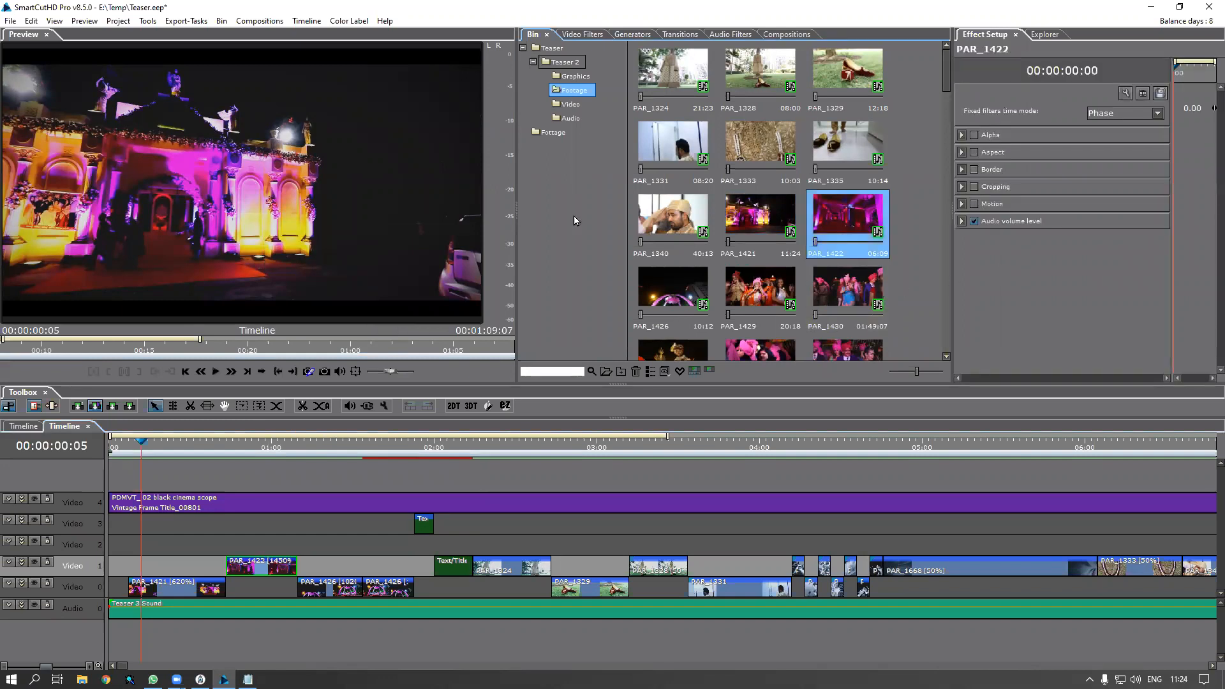
left_click_drag(512, 277, 479, 277)
left_click_drag(937, 154, 897, 155)
In the Explorer tab, browse to Work Hdd (E:) > 8.5 Demo materials > Replace footage
left_click(987, 37)
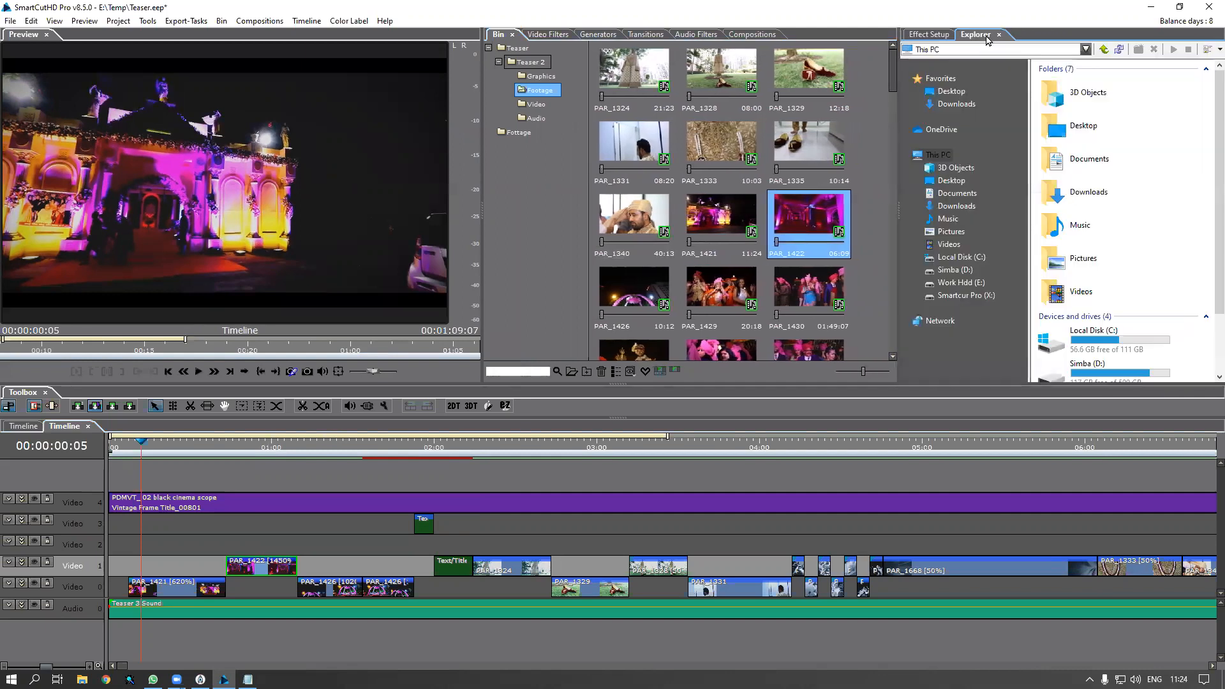
scroll(1205, 273, "down", 2)
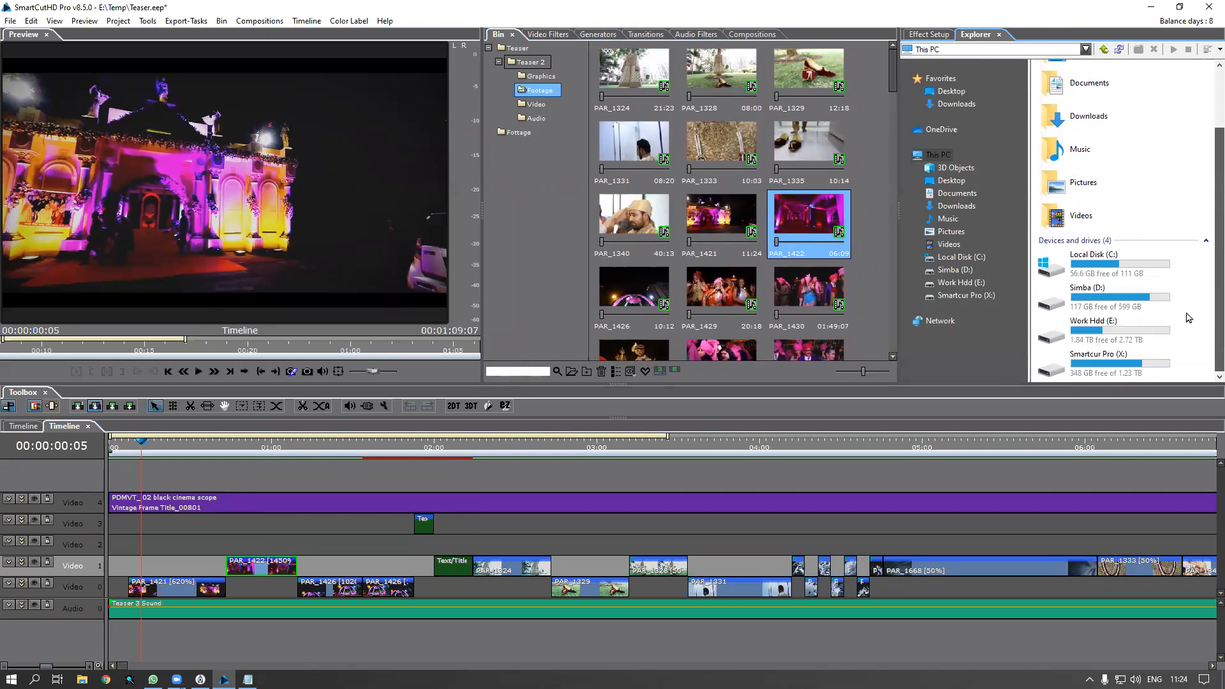
double_click(1117, 335)
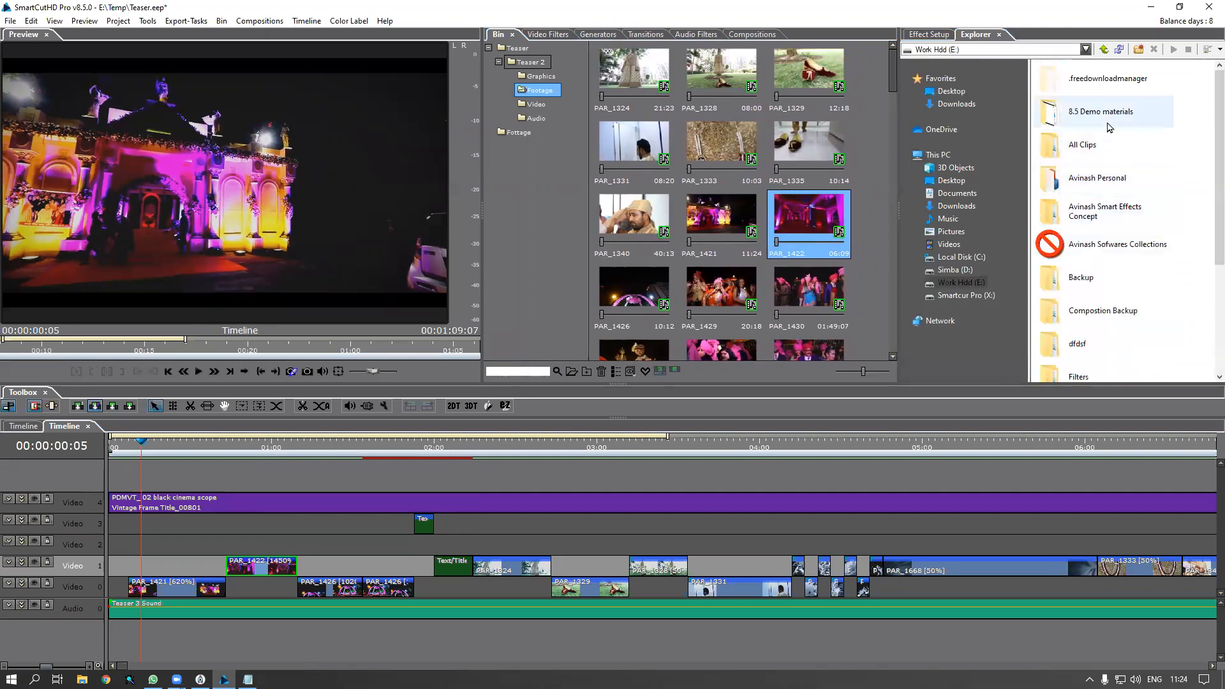
double_click(1106, 114)
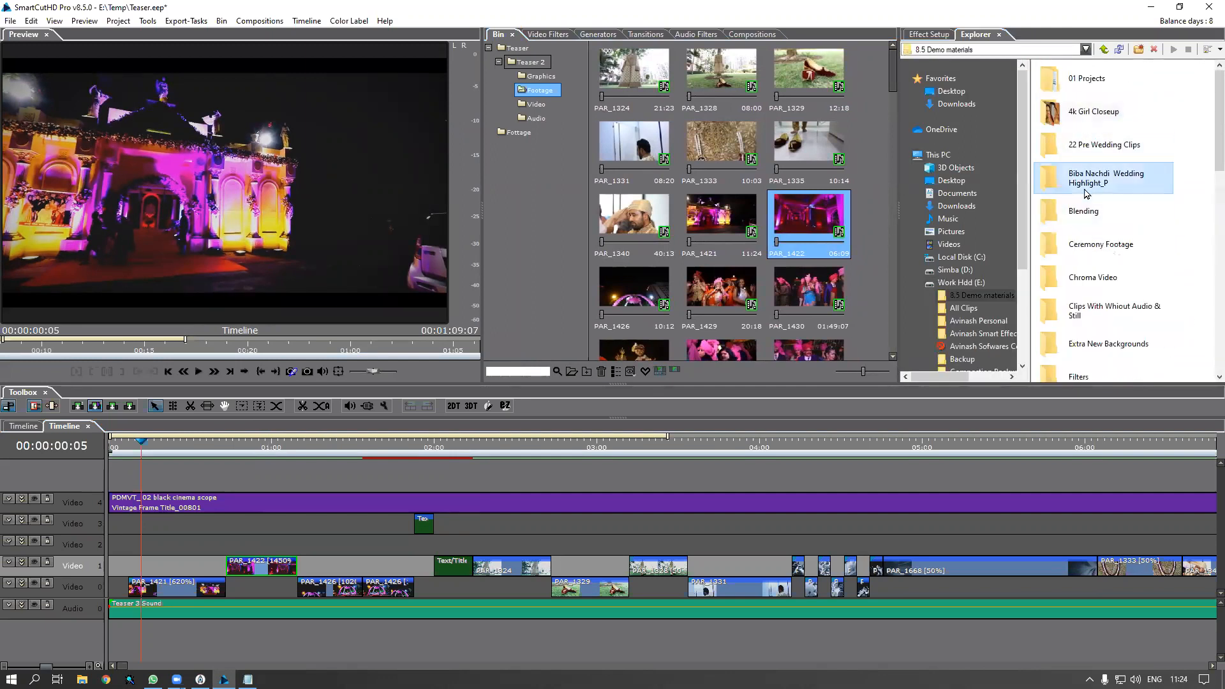
scroll(1078, 128, "down", 10)
double_click(1077, 112)
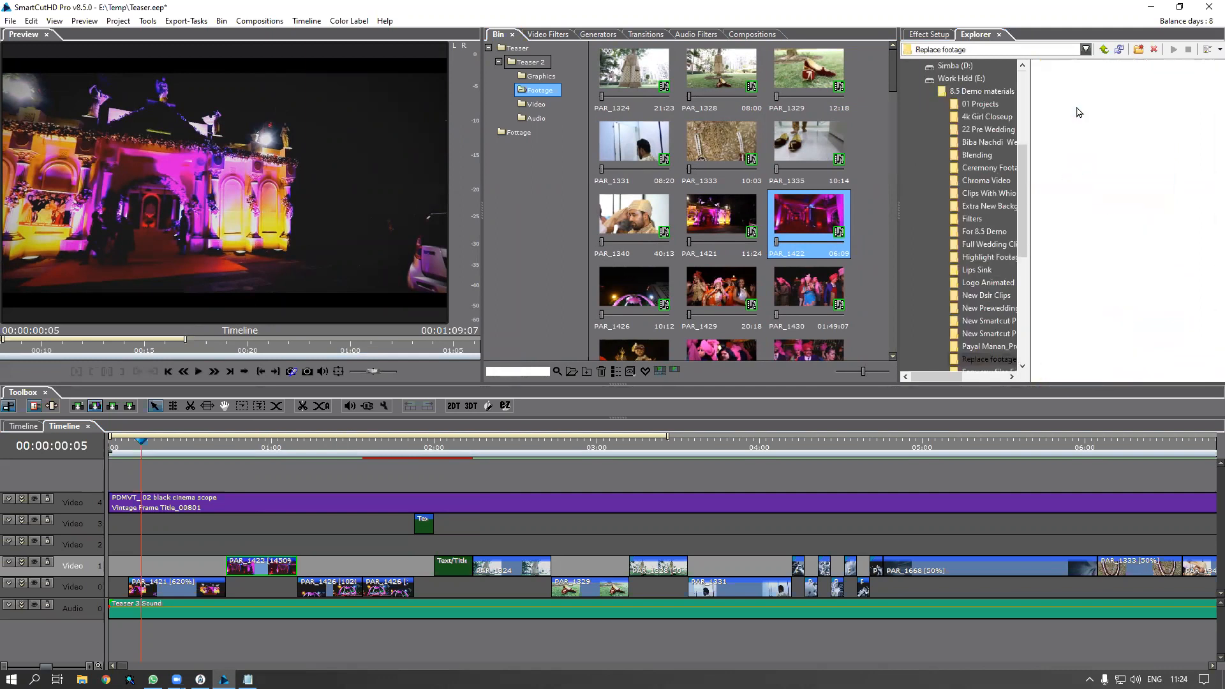
Show the Replace footage clips as Large Icons in a widened three-column pane and browse them
left_click_drag(897, 187, 881, 187)
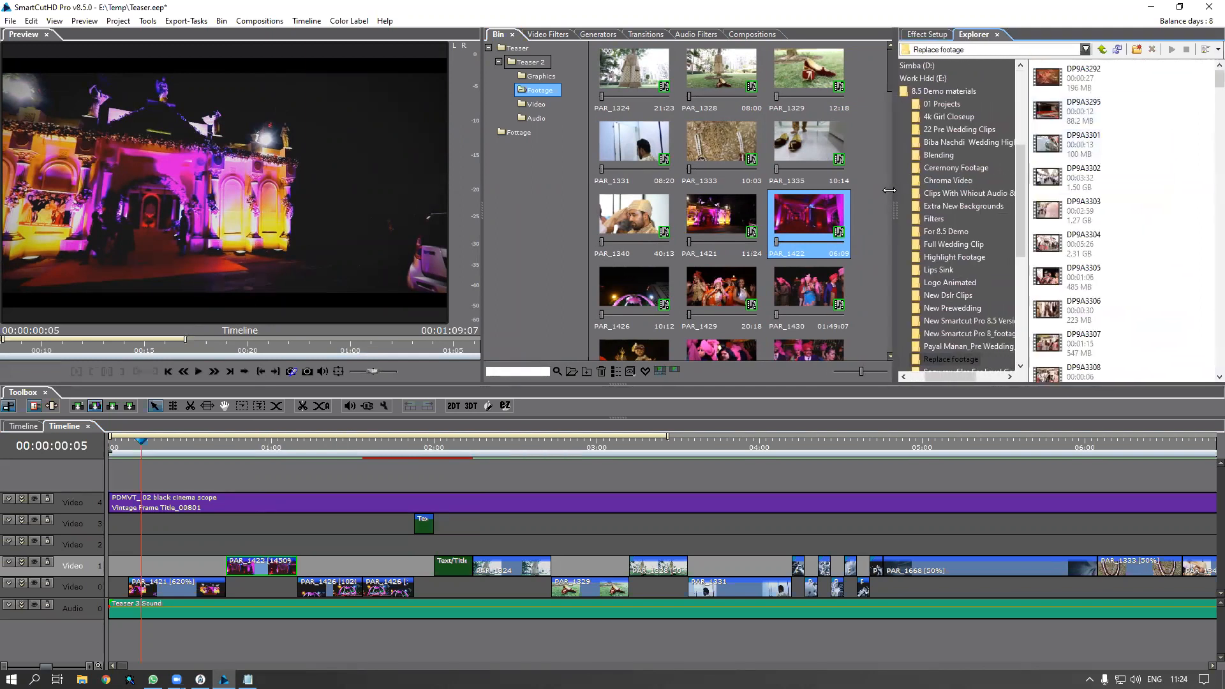
left_click(1208, 51)
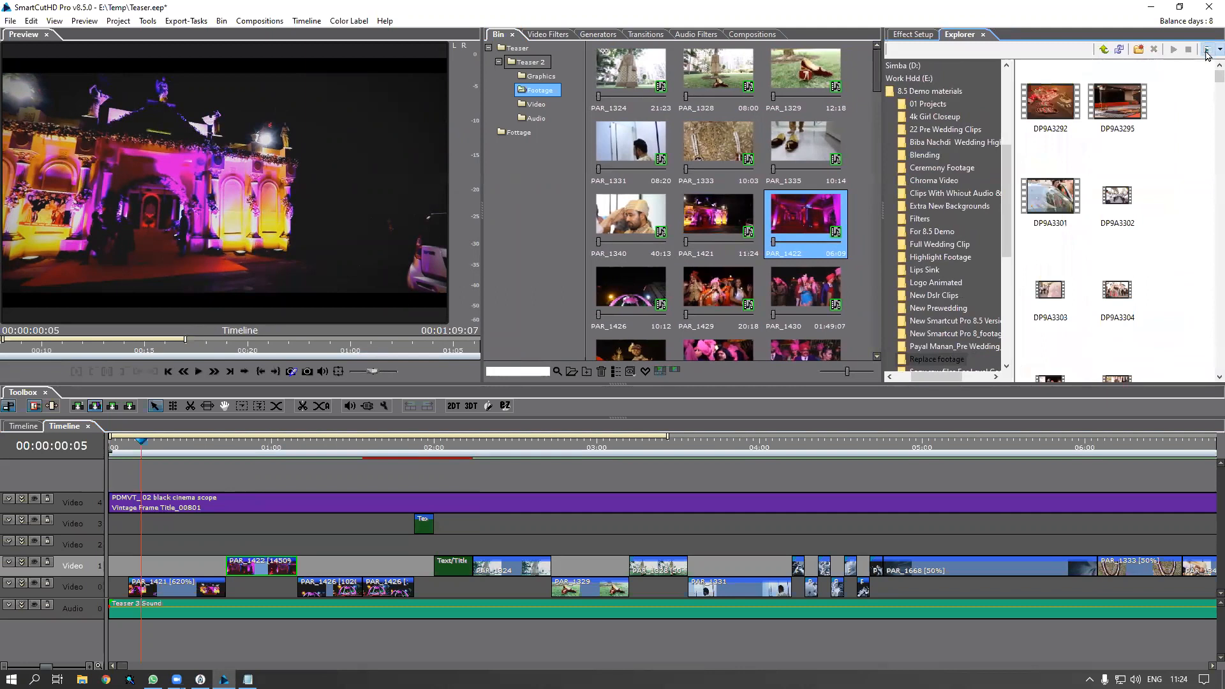
left_click(1219, 49)
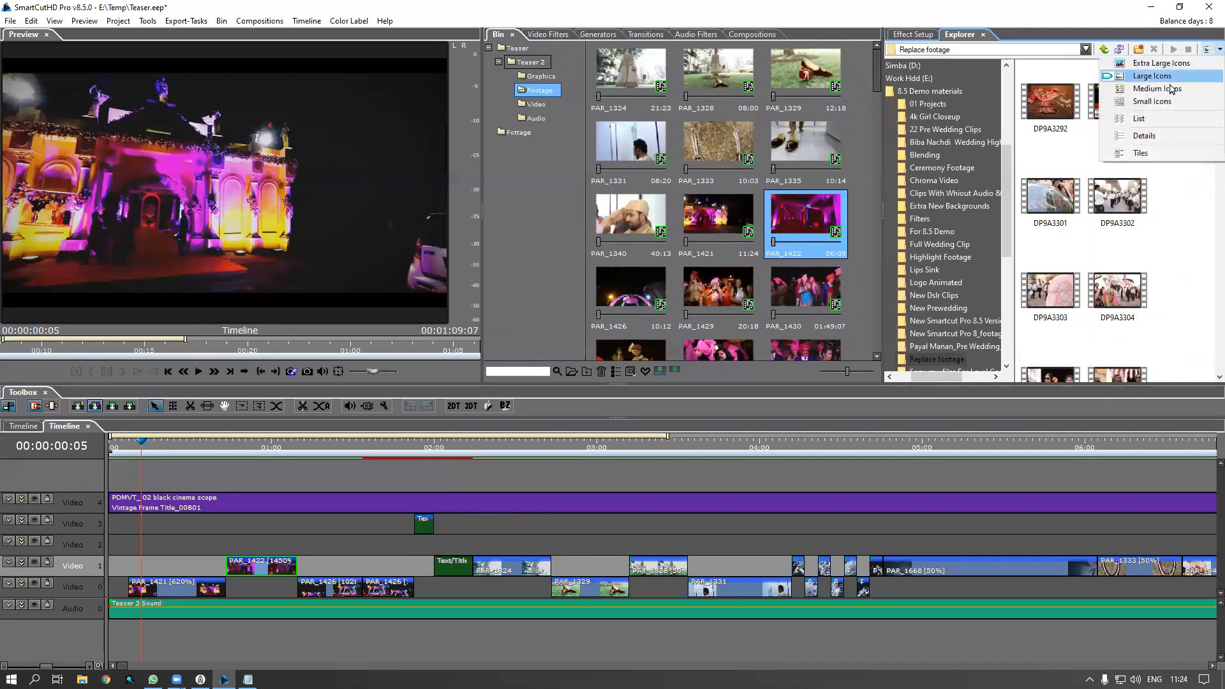
left_click(1152, 75)
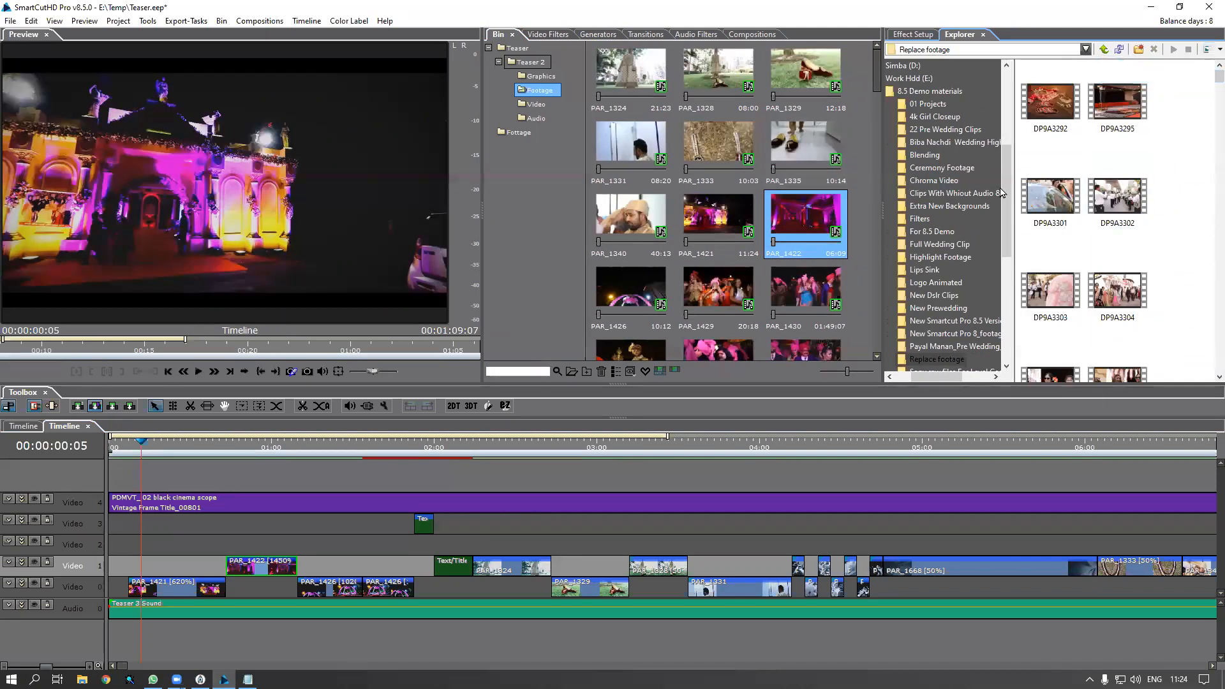
left_click_drag(1014, 186, 968, 186)
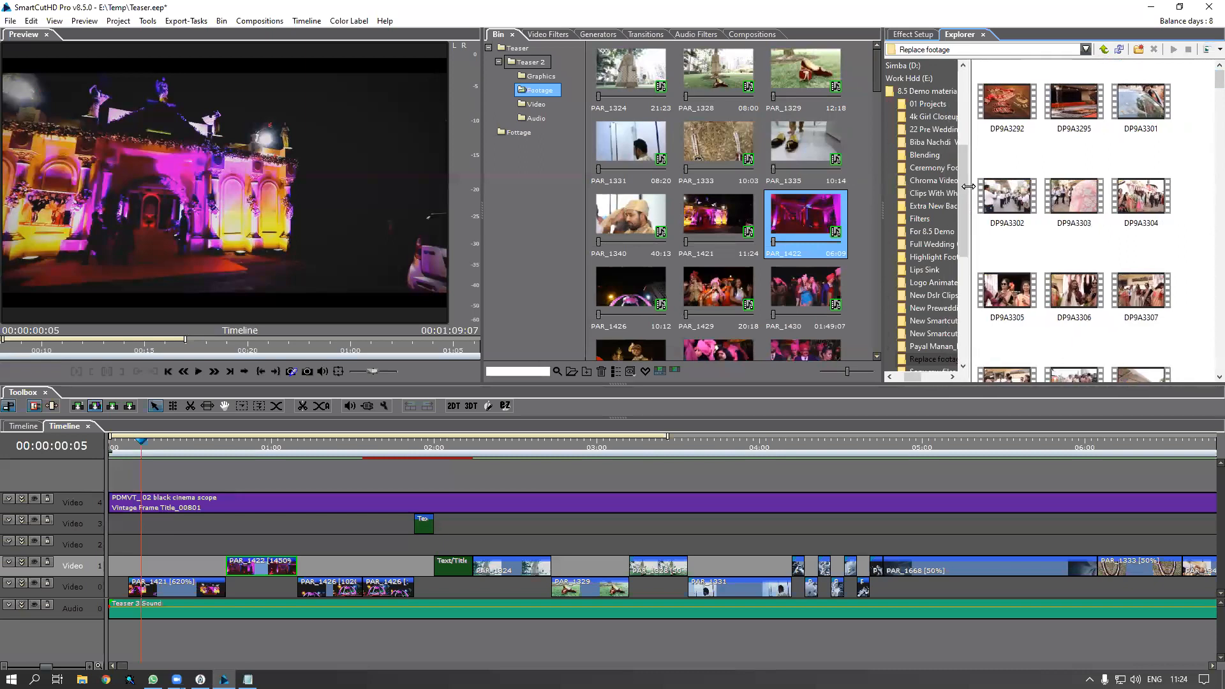
scroll(1207, 94, "down", 1)
scroll(1207, 92, "up", 1)
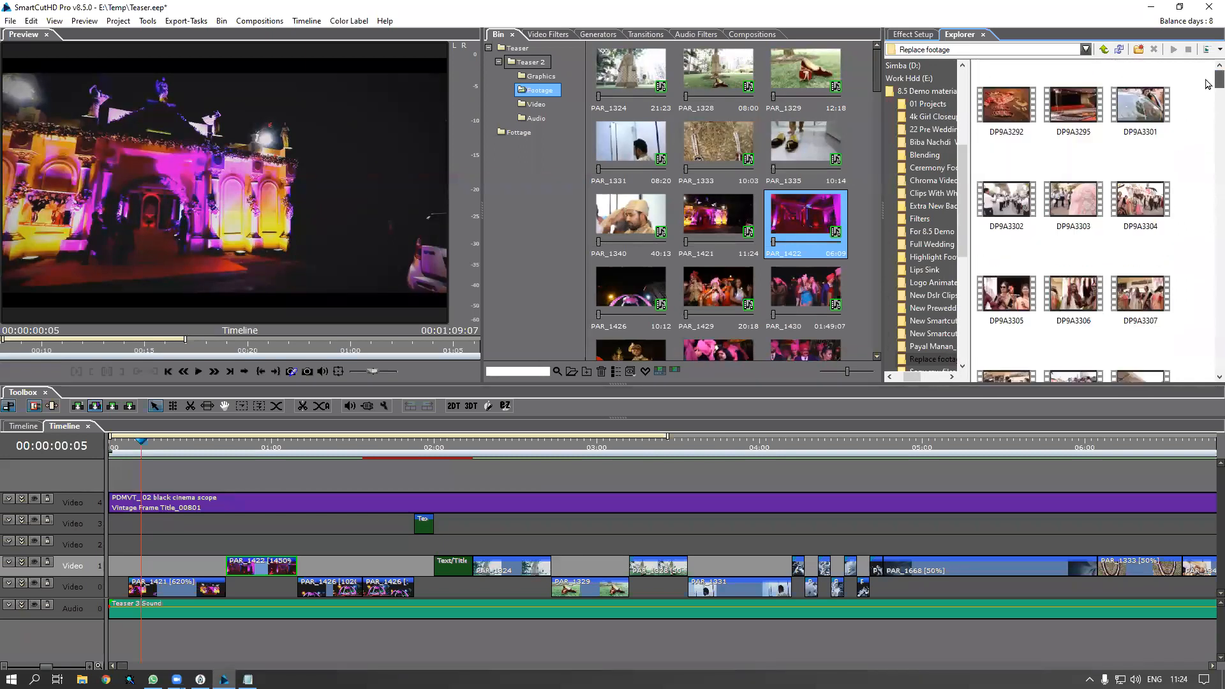
scroll(1206, 102, "down", 10)
scroll(1202, 110, "up", 10)
scroll(1198, 217, "down", 15)
scroll(1208, 245, "up", 3)
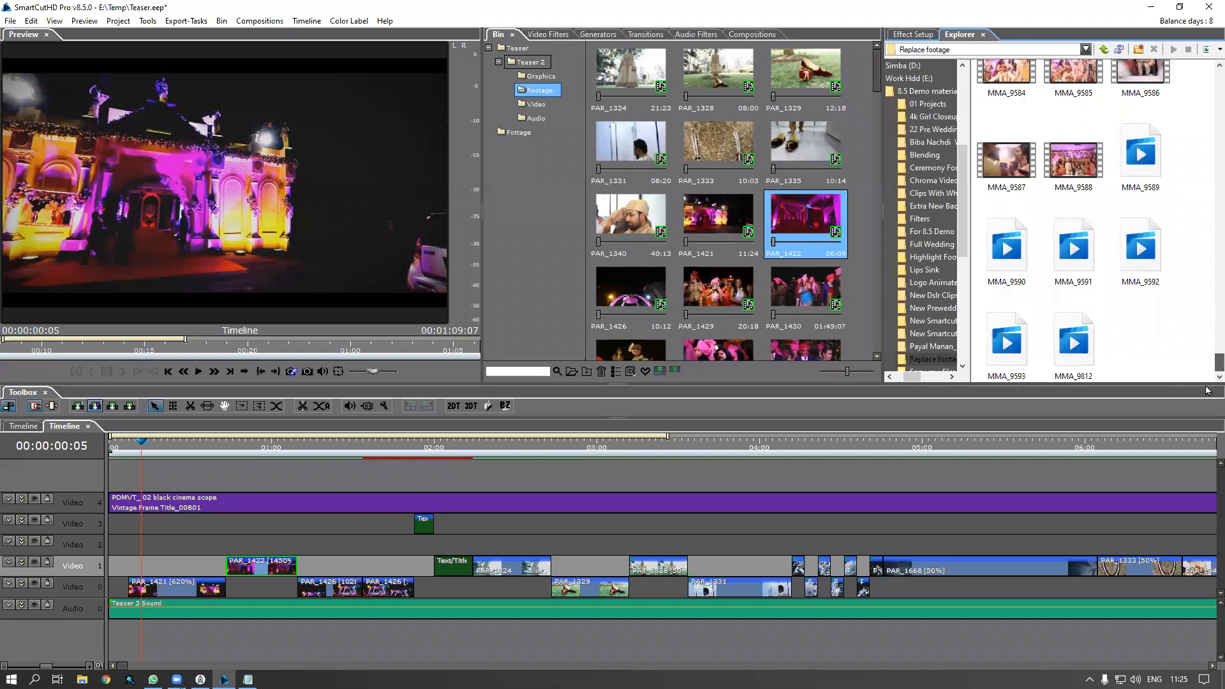
scroll(1208, 245, "up", 10)
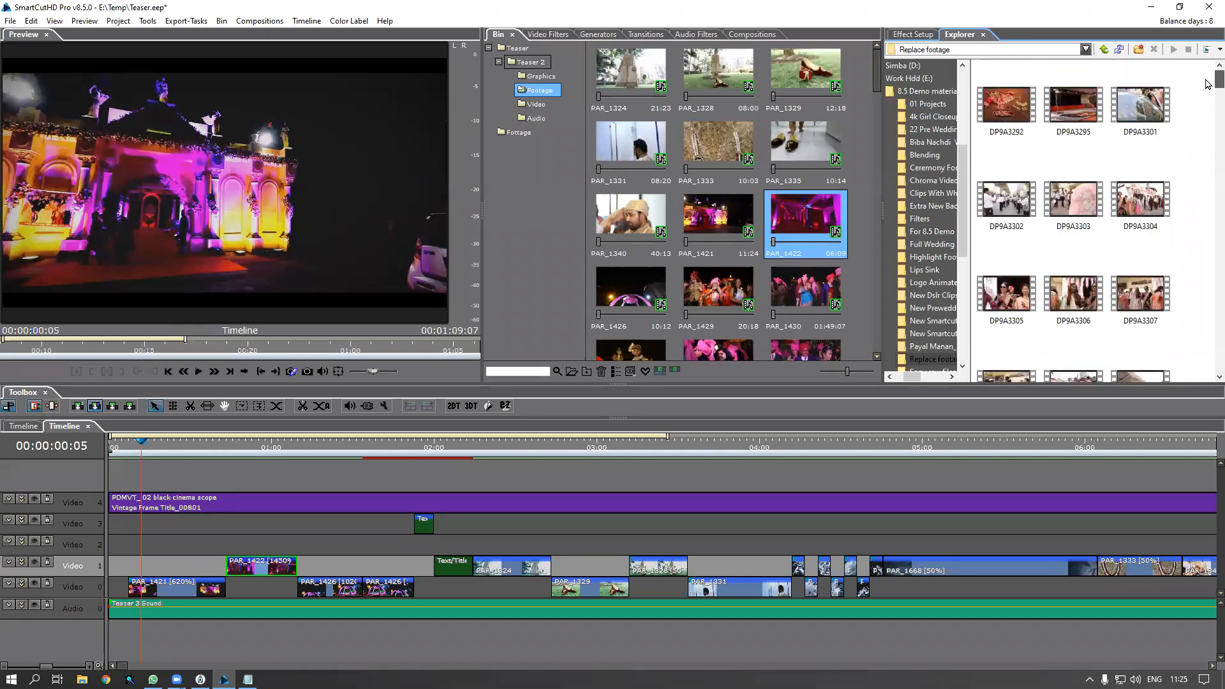
scroll(1208, 90, "down", 3)
scroll(1207, 319, "down", 10)
scroll(1208, 326, "down", 10)
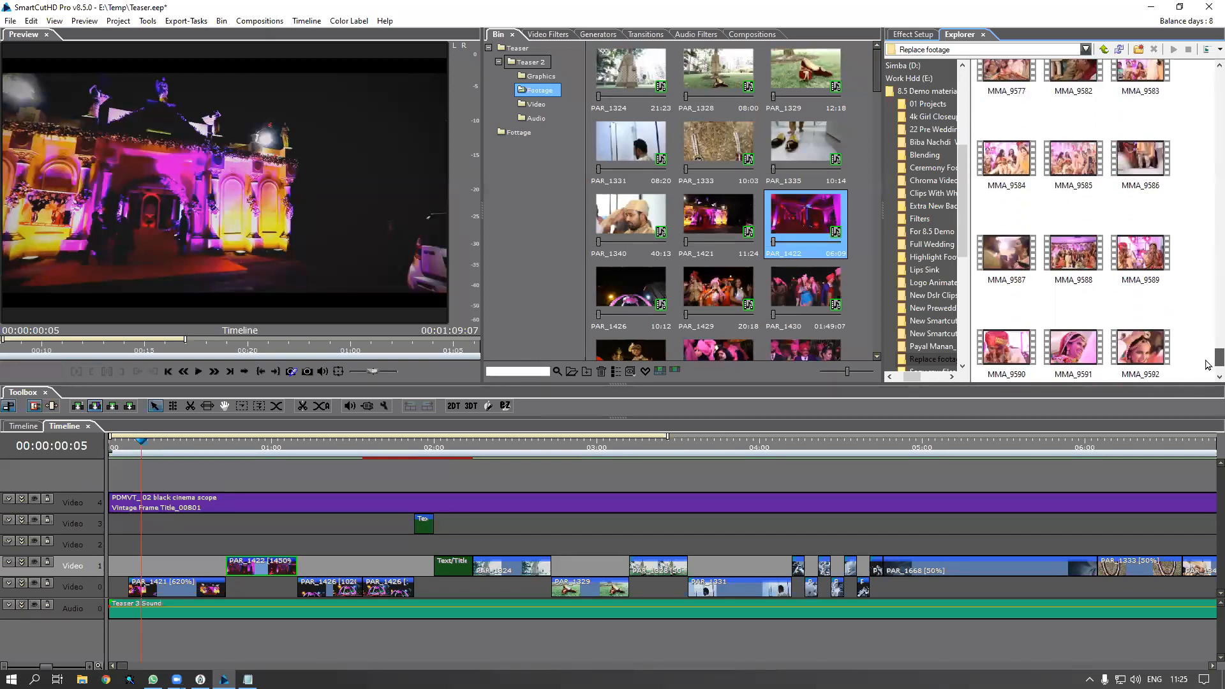
scroll(1207, 351, "up", 5)
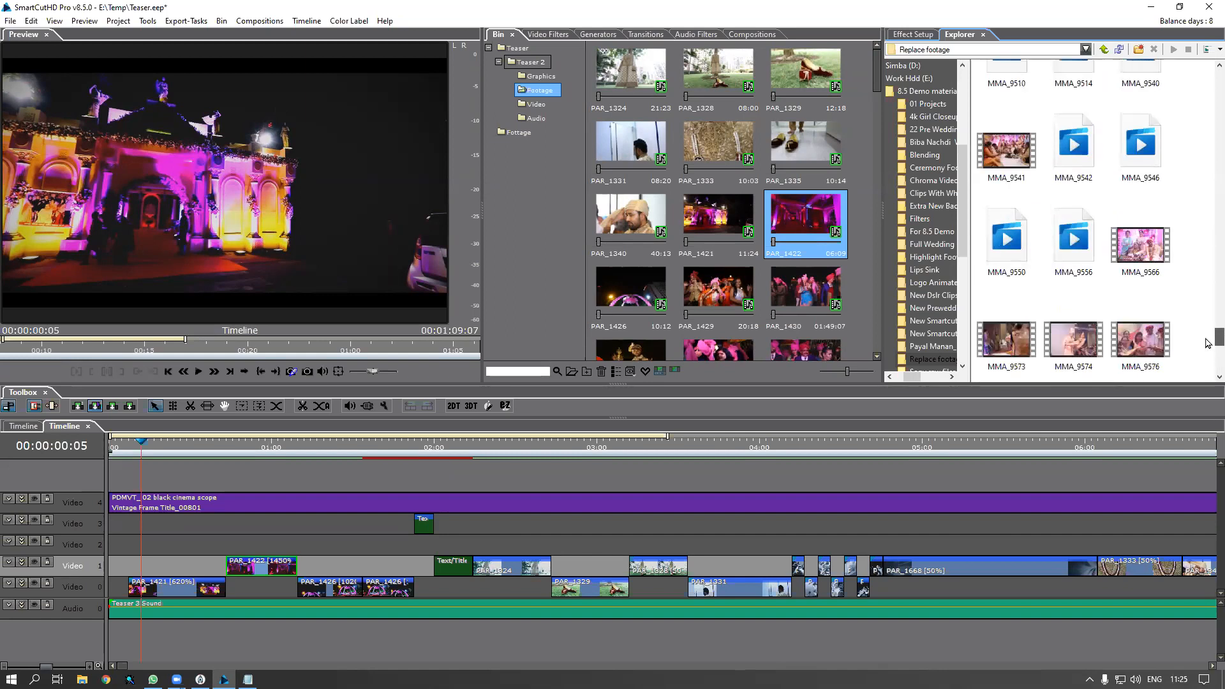
left_click_drag(1207, 327, 1208, 240)
Drop MMA_9405 onto PAR_1422 in the Bin and preview the Video 1 clip at 00:00:00:20
left_click(1082, 156)
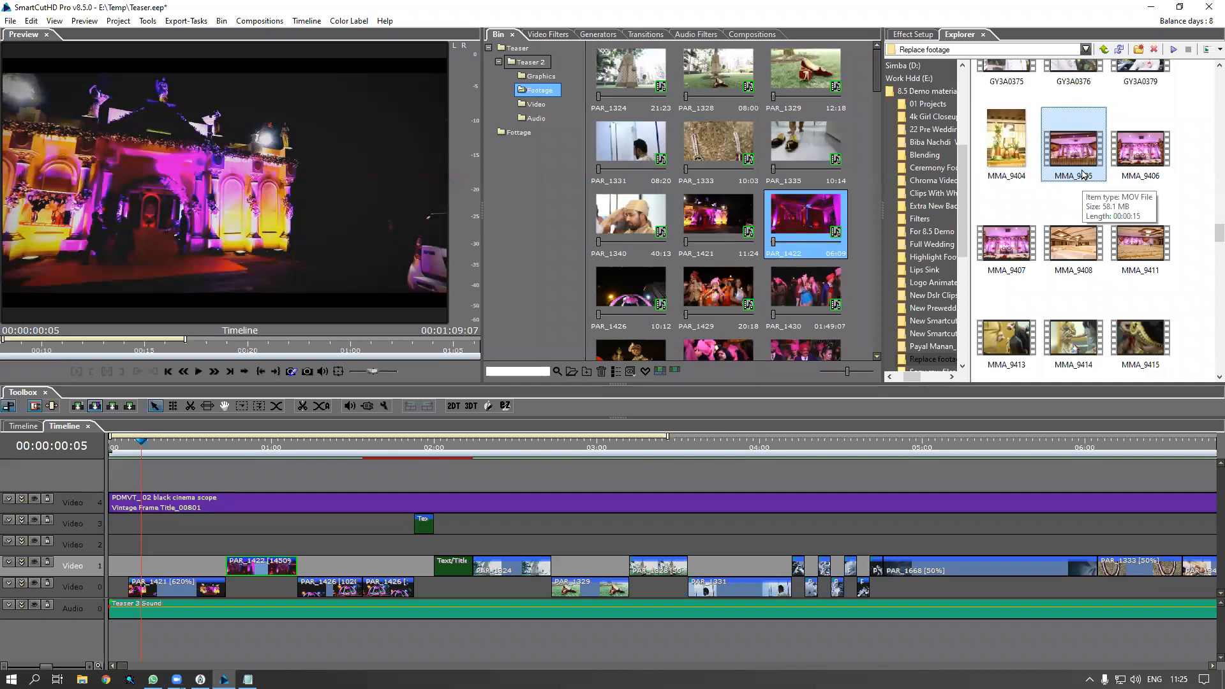
left_click_drag(1080, 160, 824, 234)
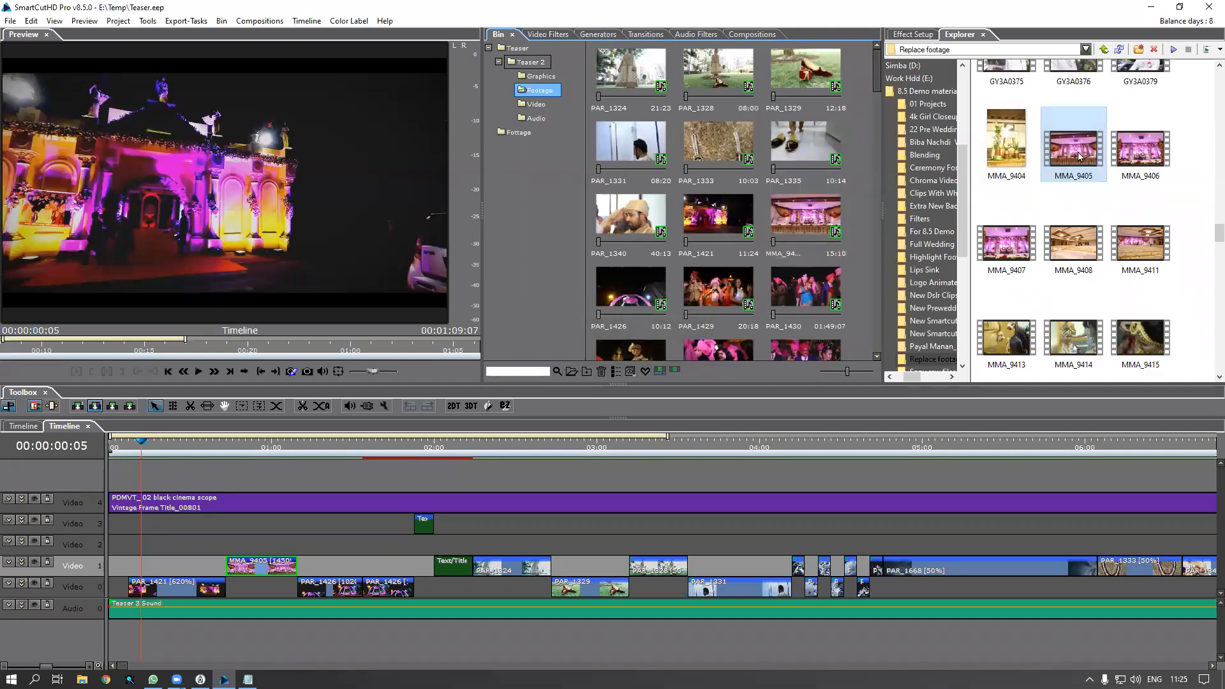
left_click(1133, 165)
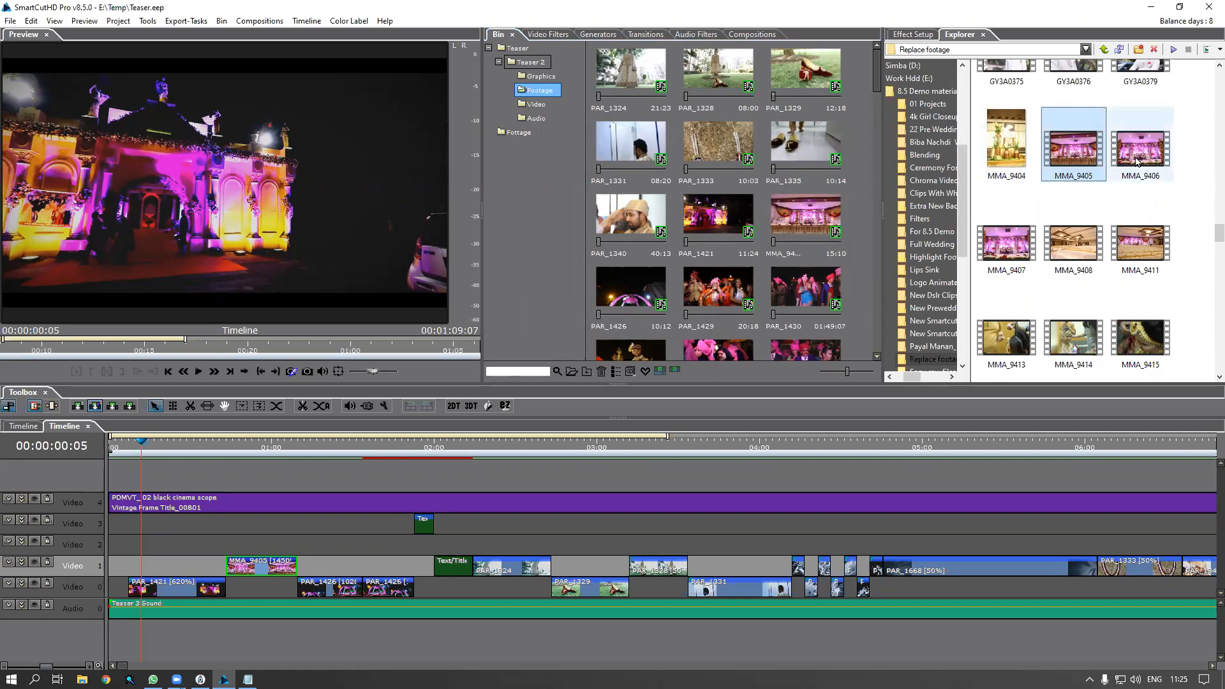
mouse_move(1133, 162)
left_mouse_down()
mouse_move(917, 179)
mouse_move(1136, 171)
left_mouse_up()
left_click(260, 564)
left_click(237, 450)
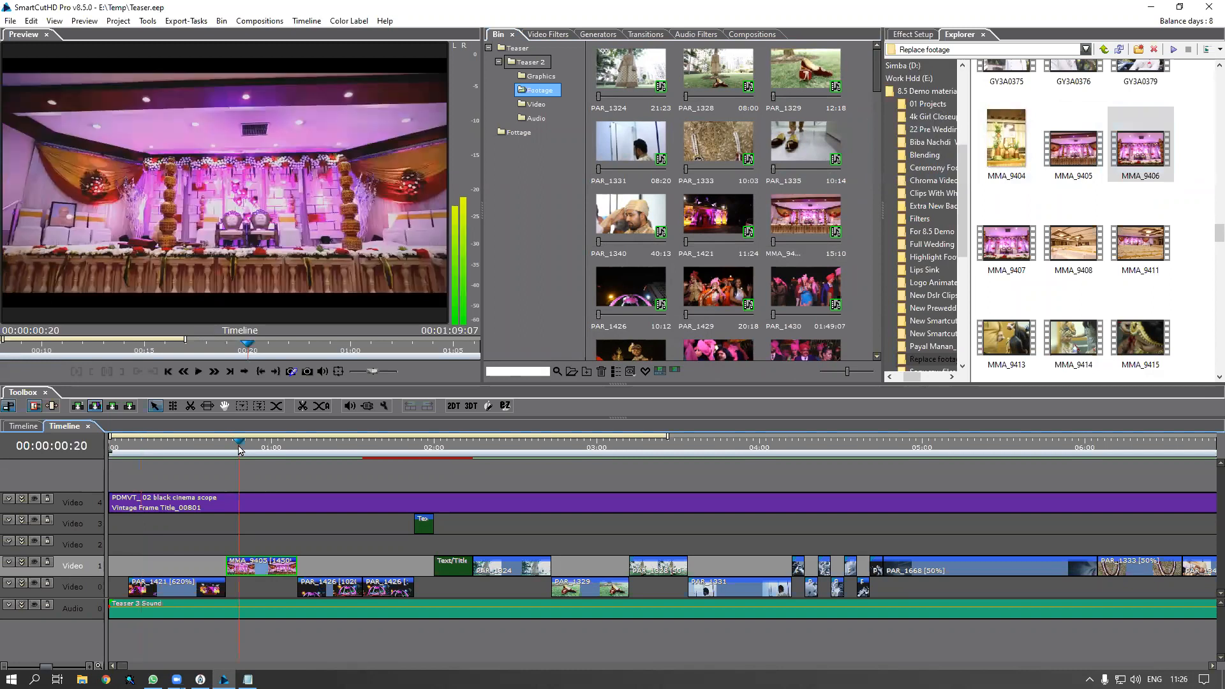
Highlight MMA_9405 in the Bin, replace it with MMA_9407, and scrub from 00:00:00:18 to check
right_click(263, 573)
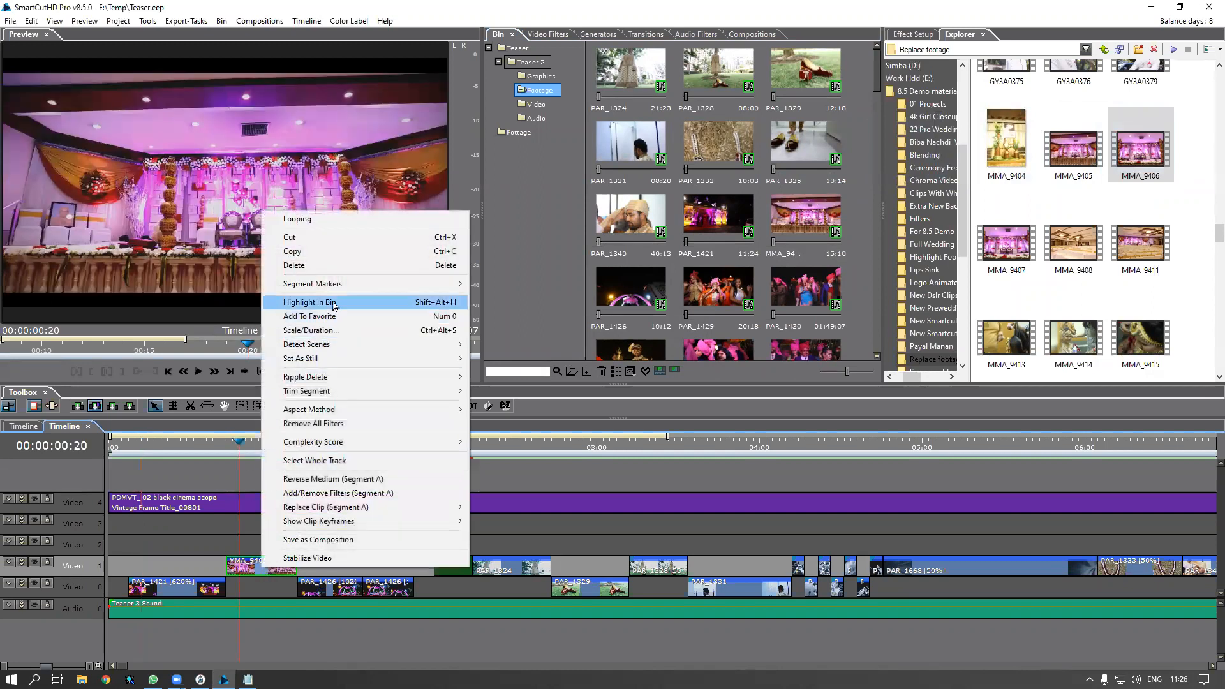
left_click(300, 301)
left_click(822, 230)
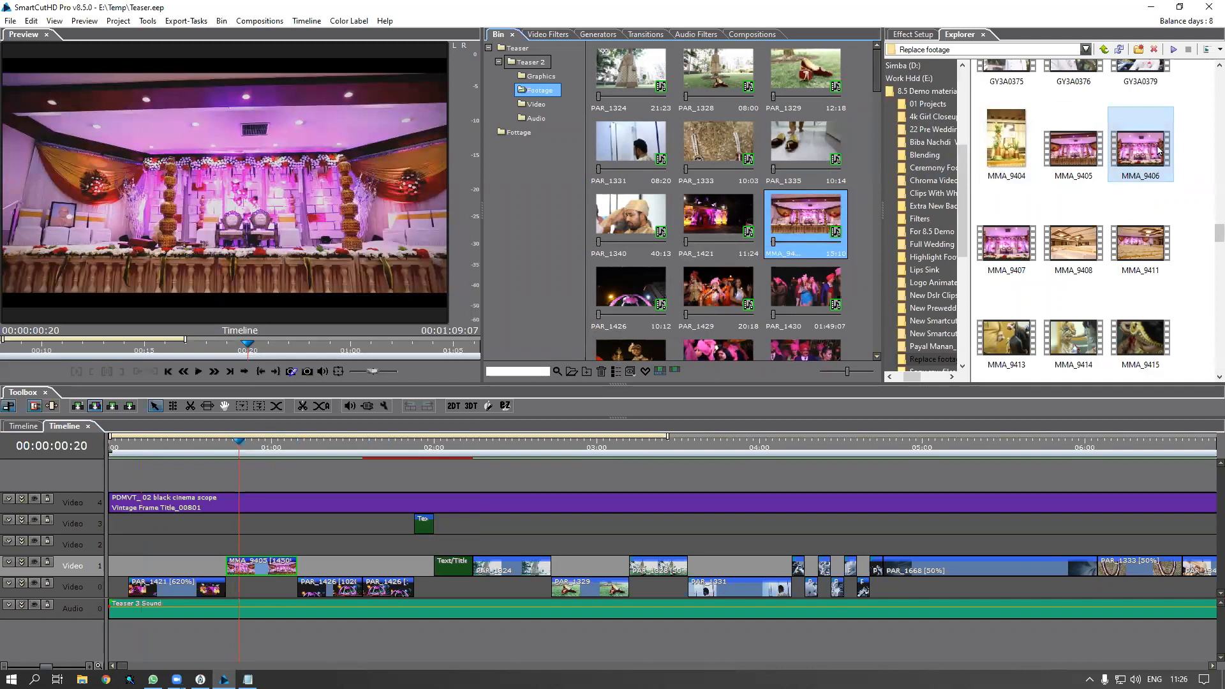
left_click_drag(1150, 154, 818, 232)
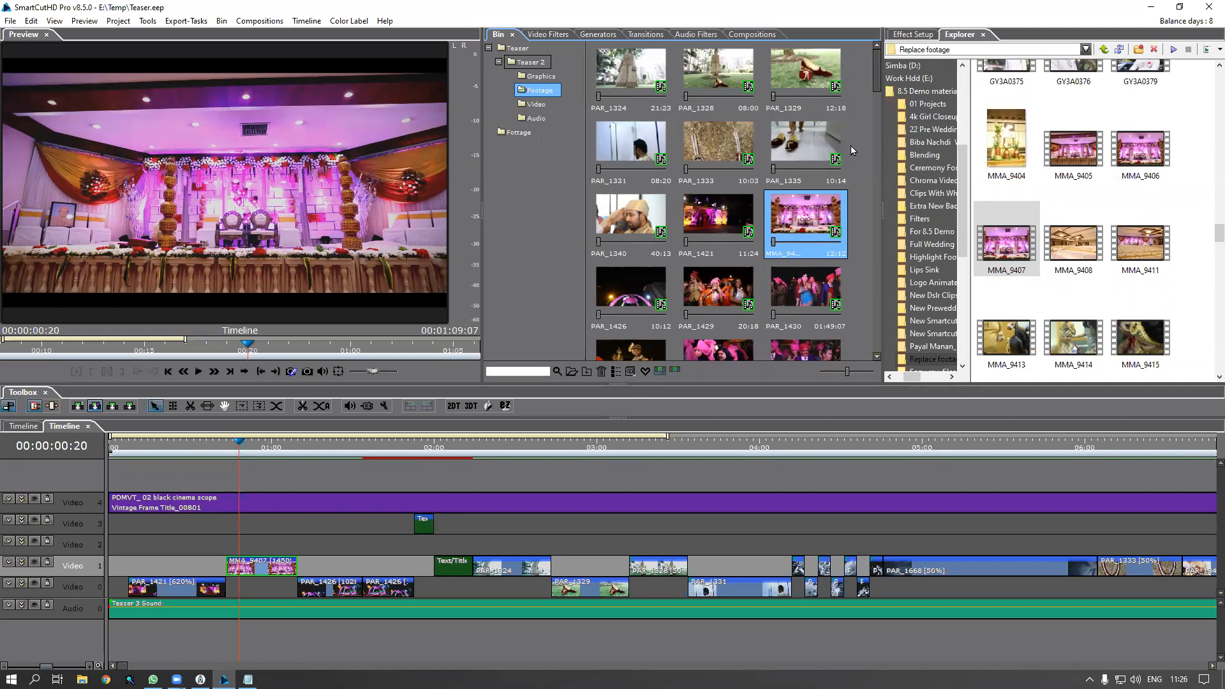
left_click(226, 453)
left_click_drag(240, 454, 253, 478)
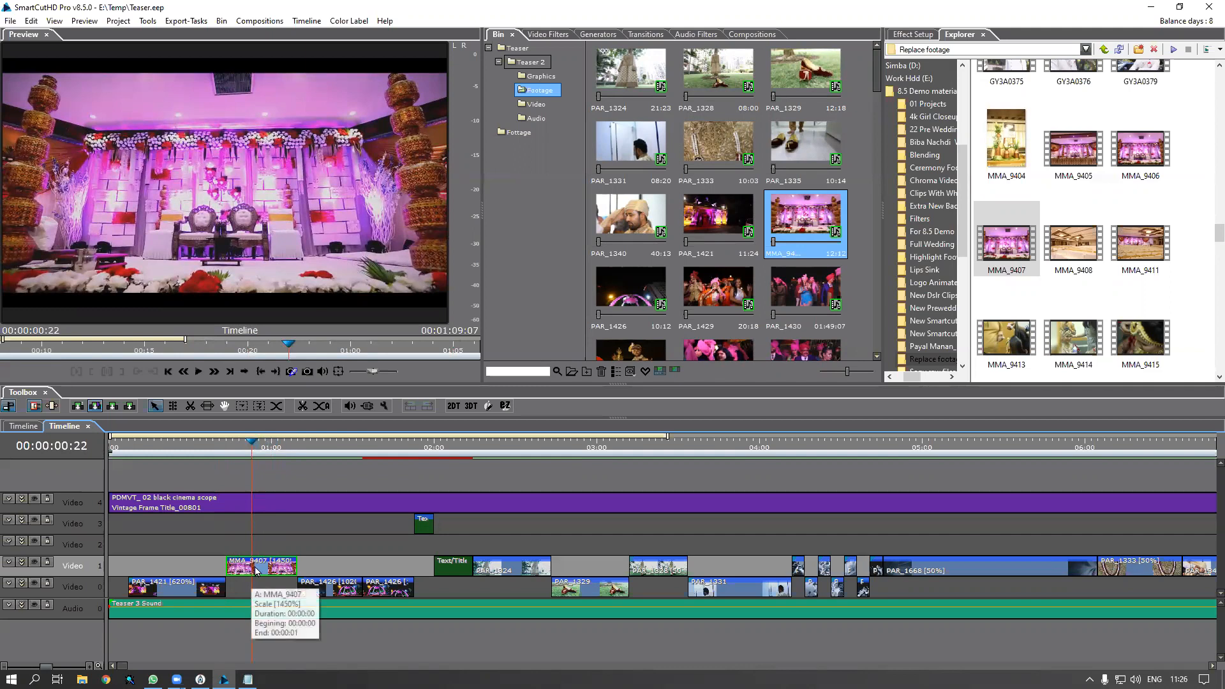
Highlight the Video 1 clip's source MMA_9407 in the Bin, then use Highlight On Timeline
left_click(806, 219)
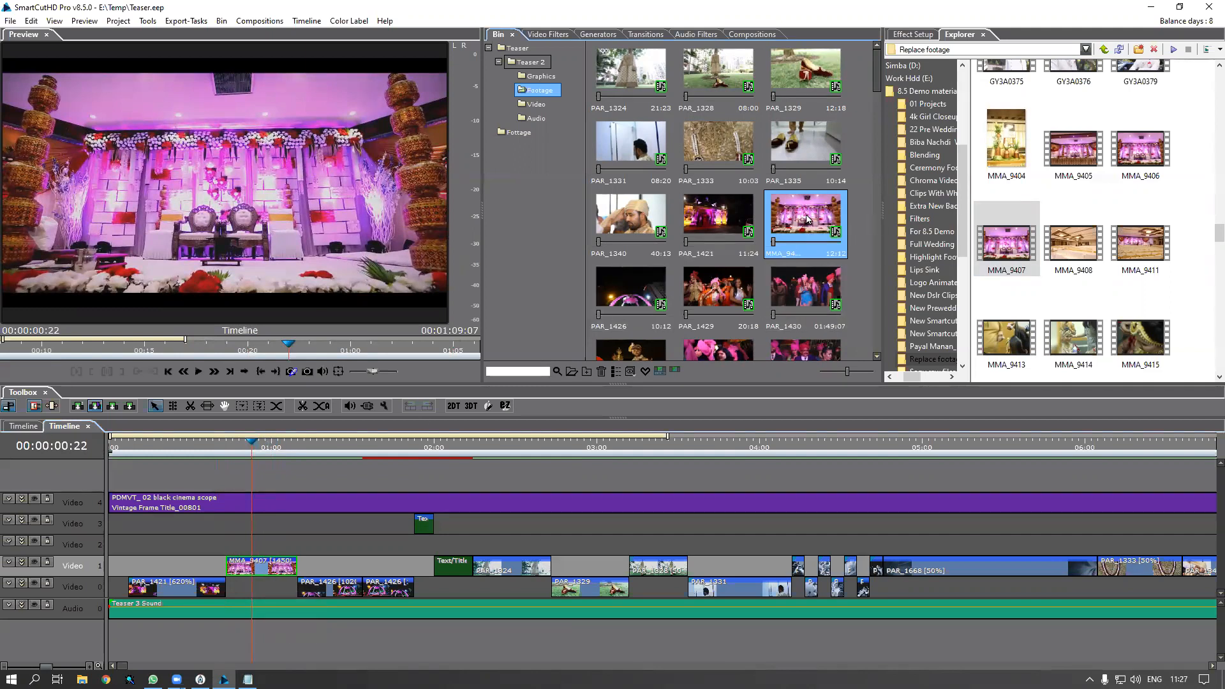
left_click(264, 573)
right_click(264, 573)
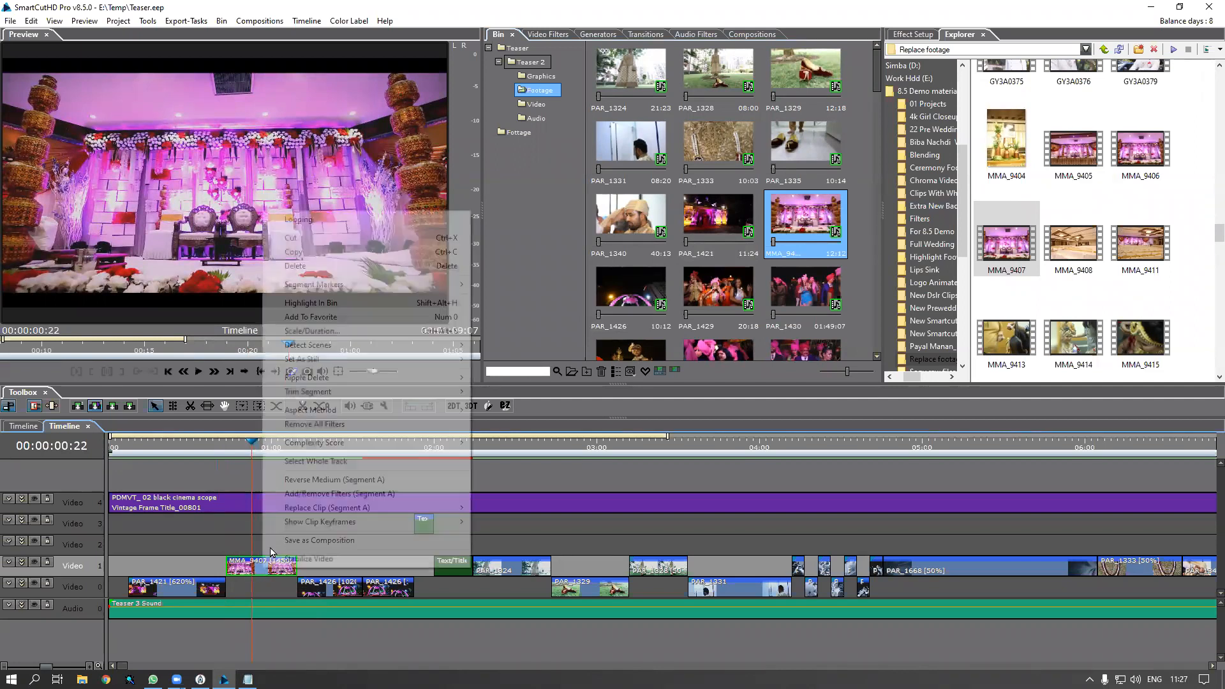
left_click(332, 314)
left_click(818, 230)
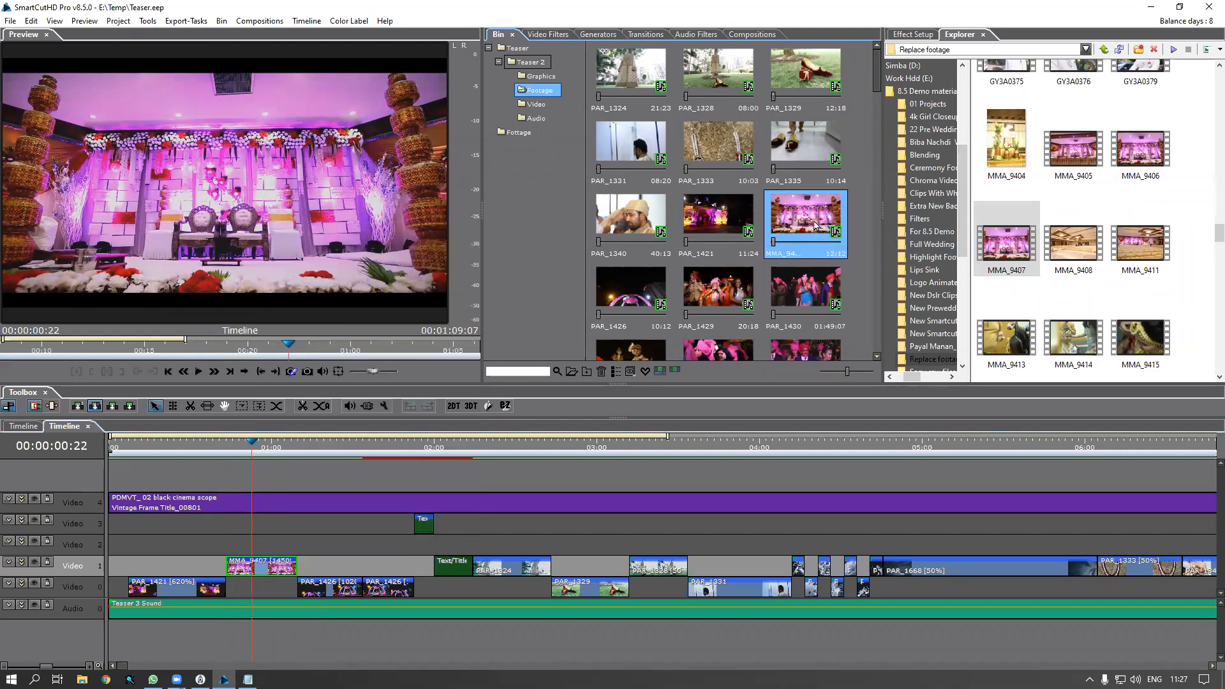
right_click(793, 220)
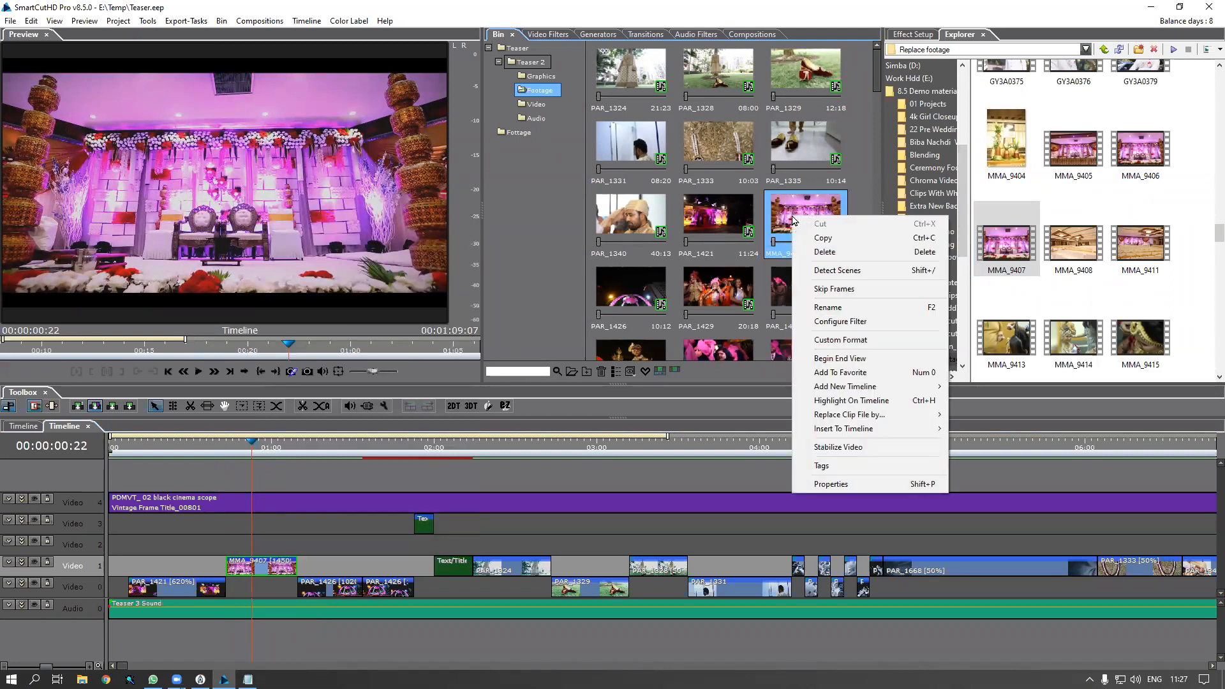
left_click(850, 400)
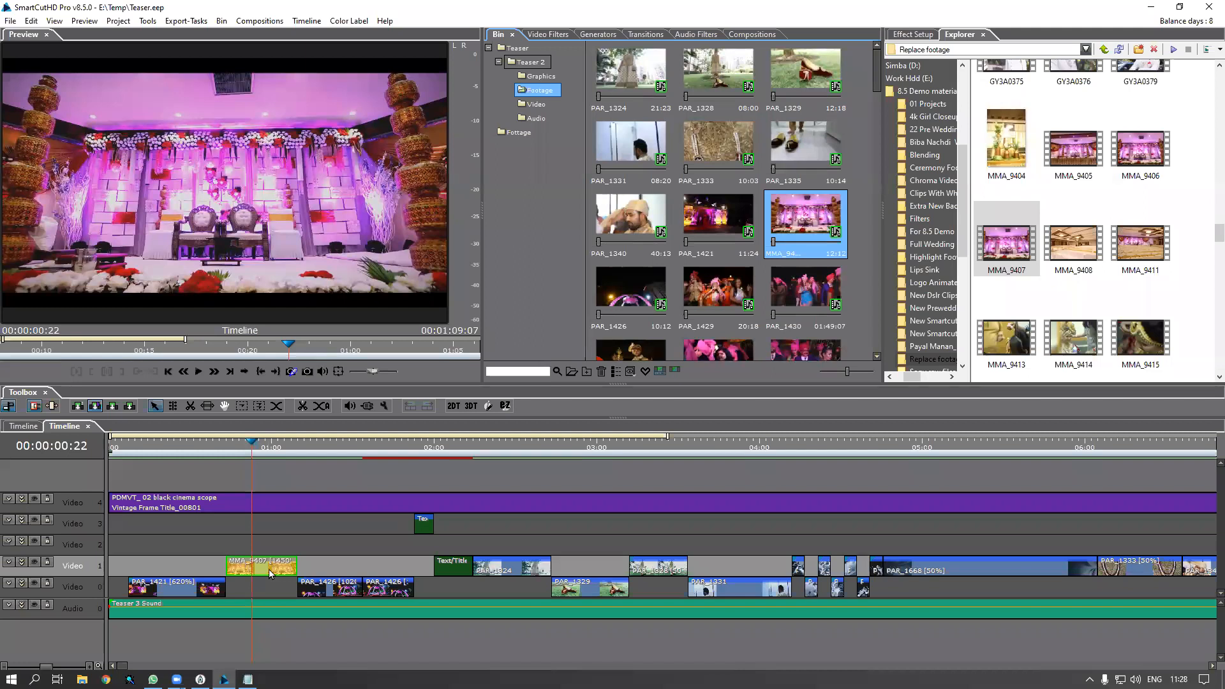
Highlight in the Bin the sources of PAR_1421 on Video 0 and MMA_9407 on Video 1
left_click(140, 448)
left_click(176, 594)
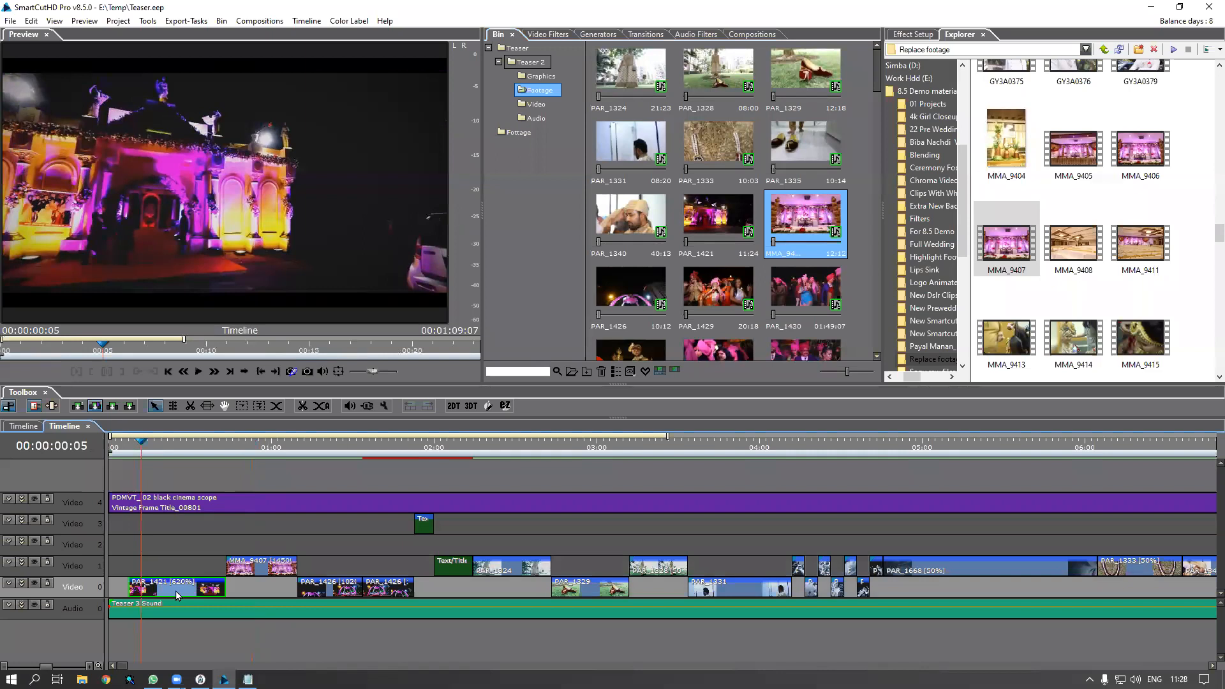
right_click(176, 594)
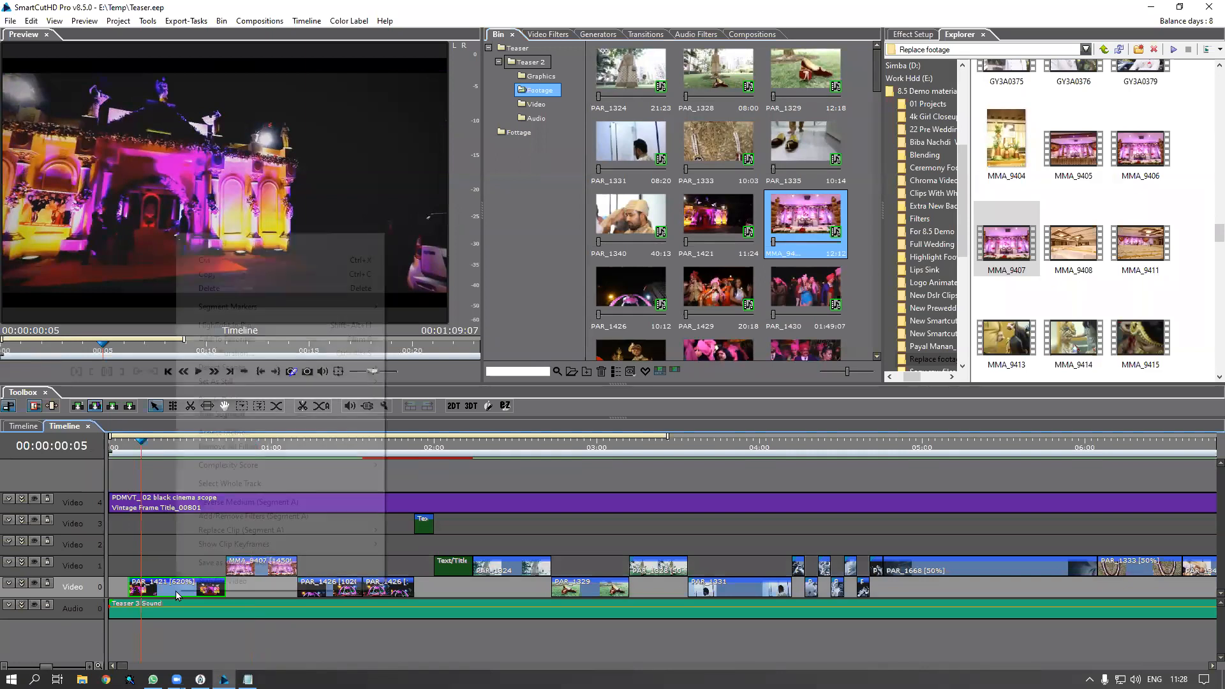
left_click(251, 330)
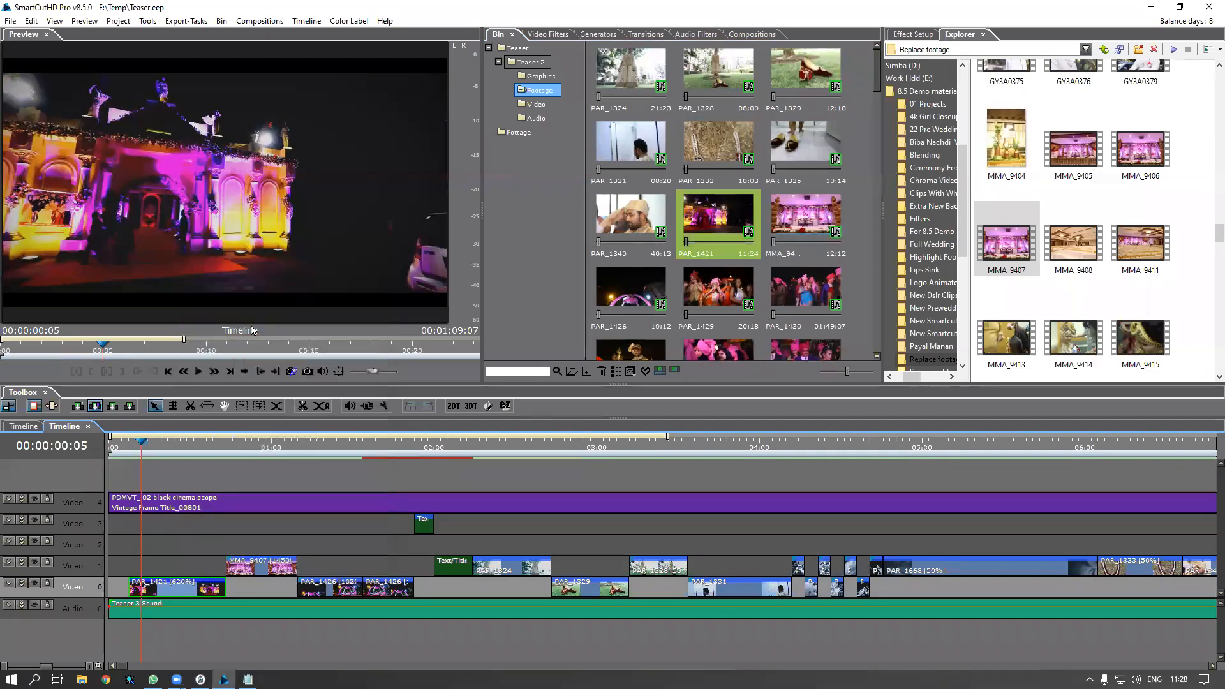
right_click(247, 566)
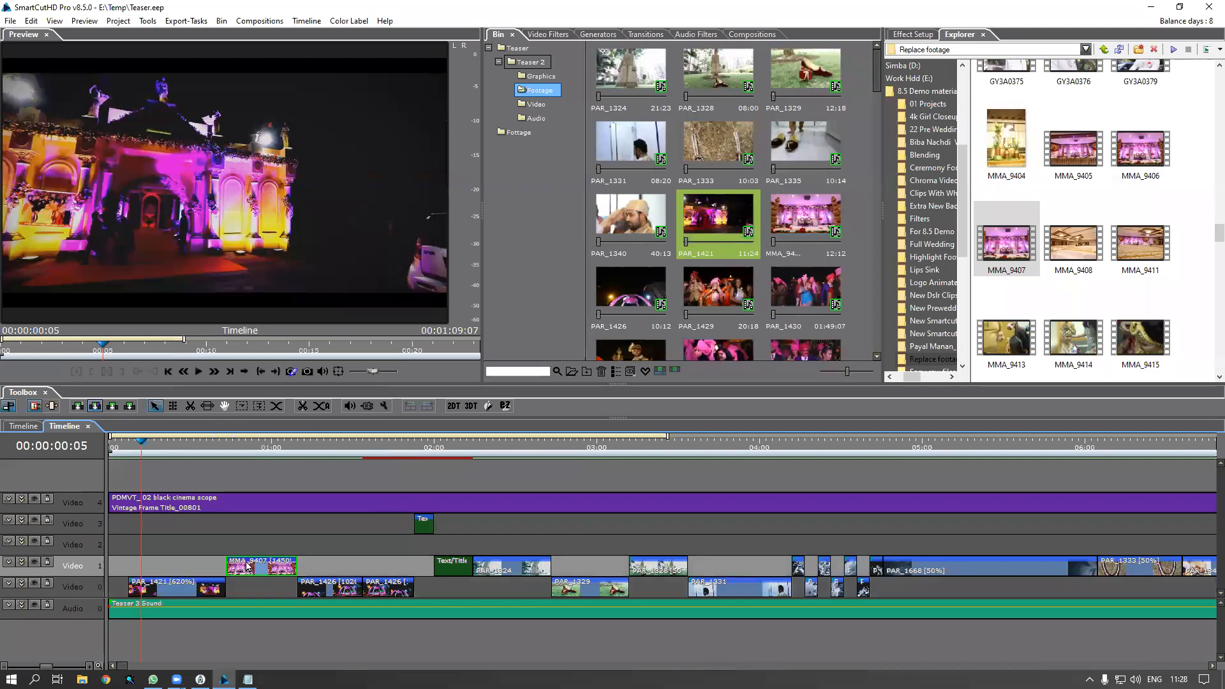
left_click(300, 309)
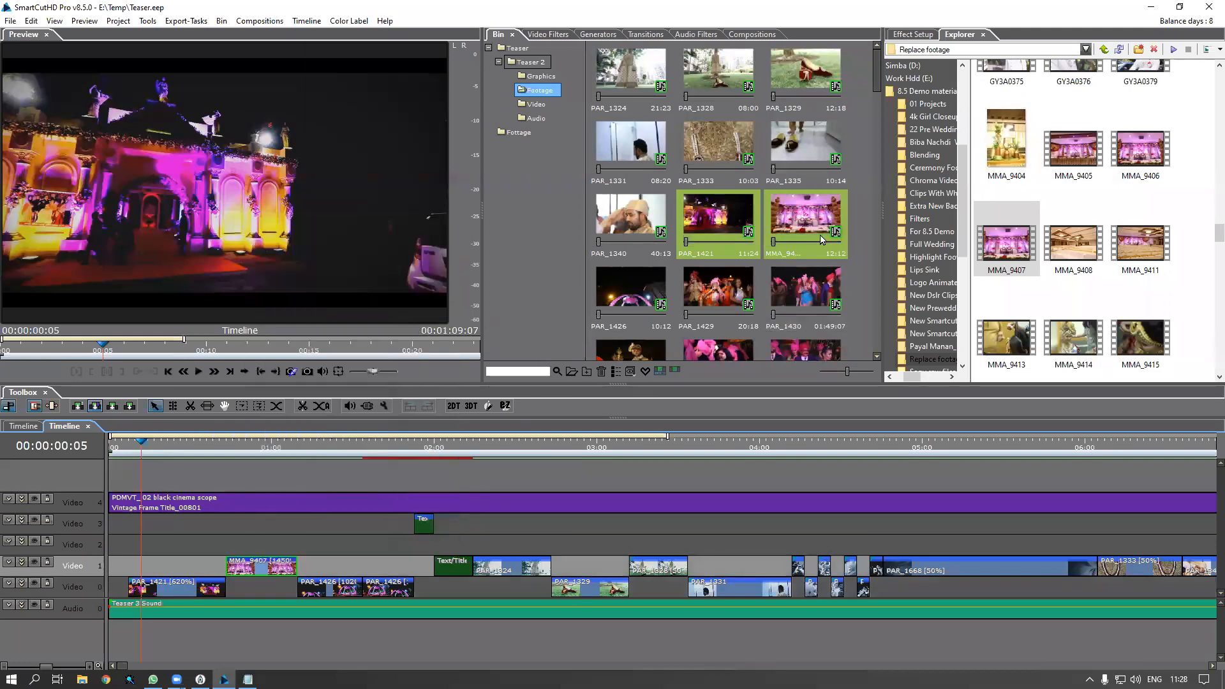
Highlight the sources of both PAR_1426 clips in the Bin, then play the timeline from the start
left_click(317, 448)
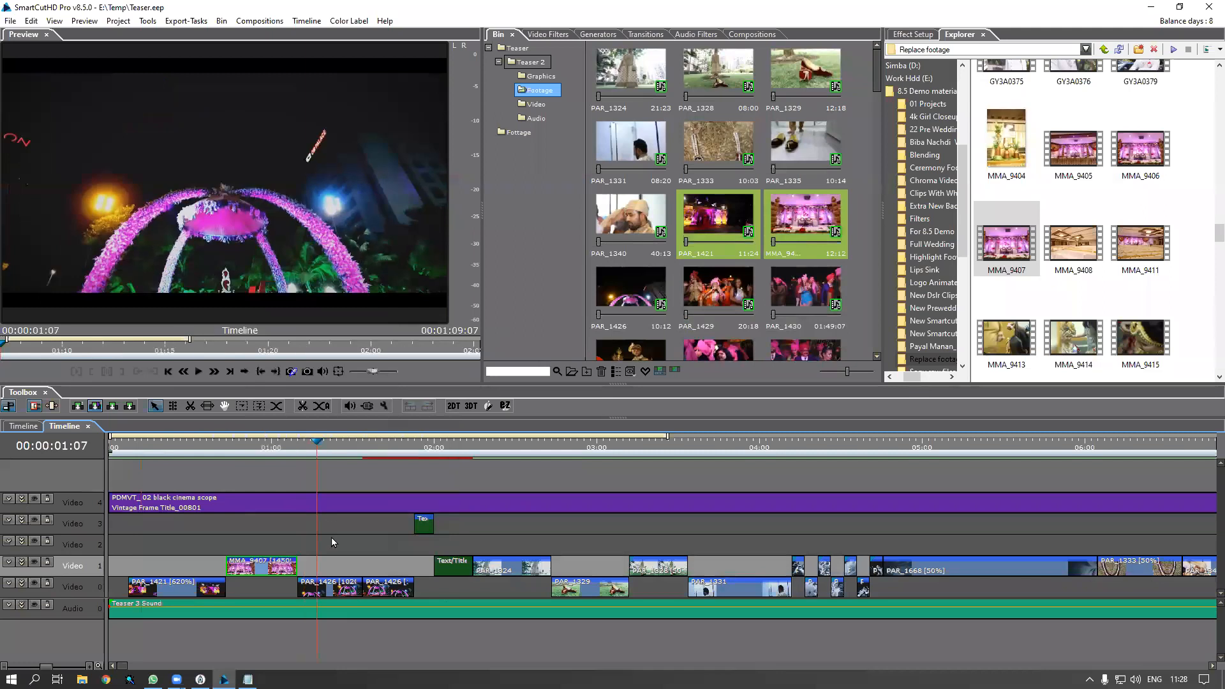
right_click(335, 590)
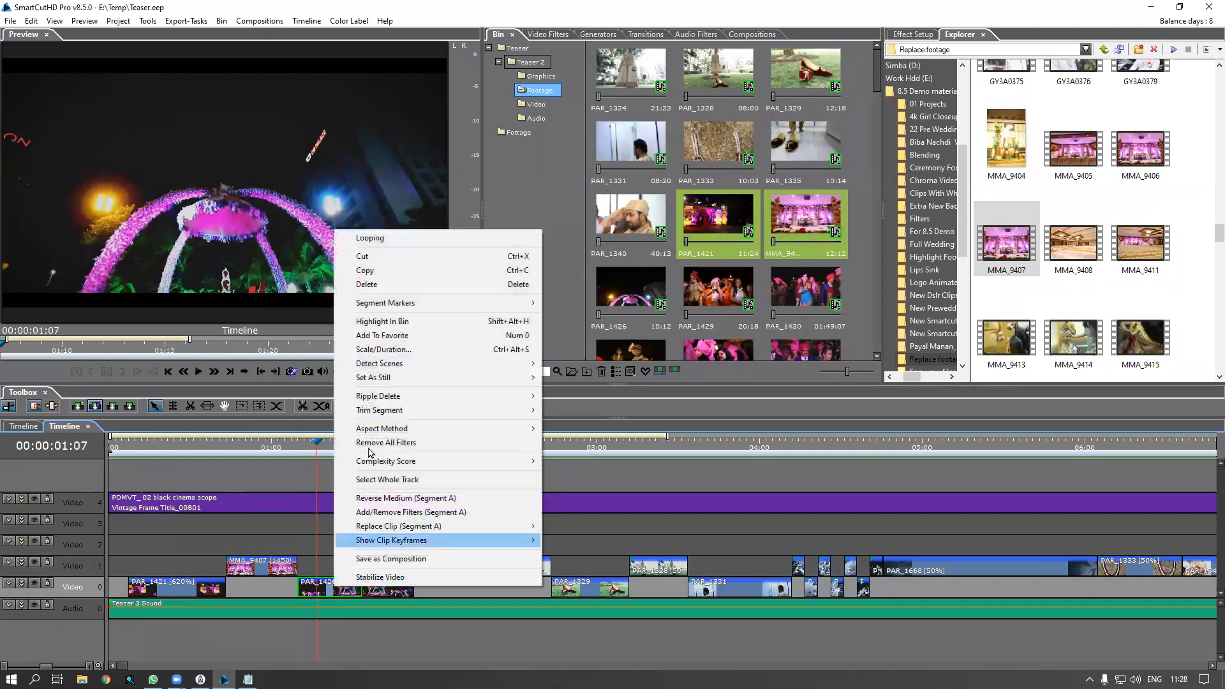
left_click(377, 321)
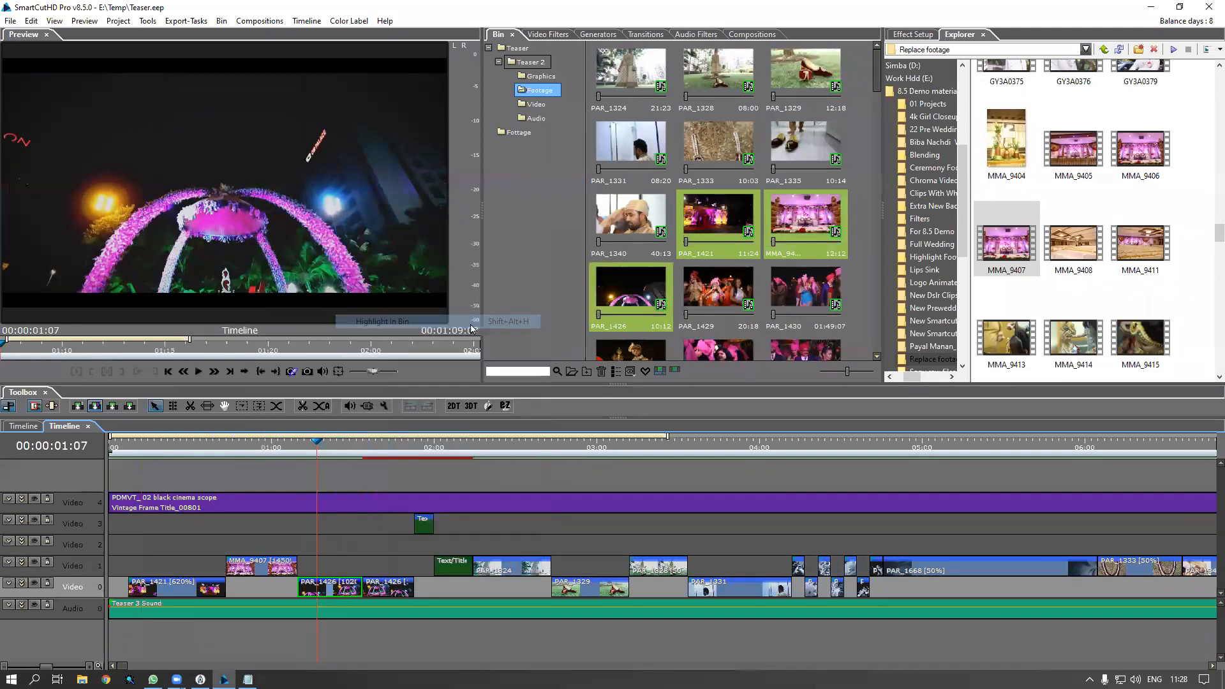
left_click(369, 447)
left_click(391, 594)
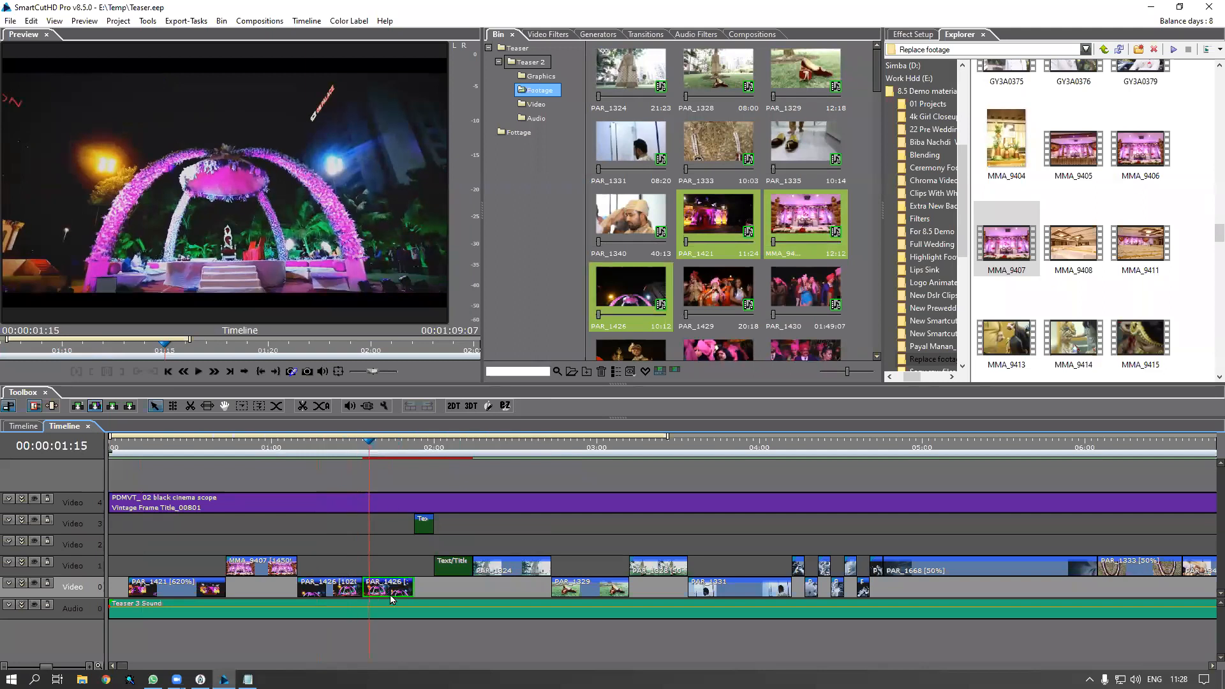
right_click(391, 593)
left_click(456, 338)
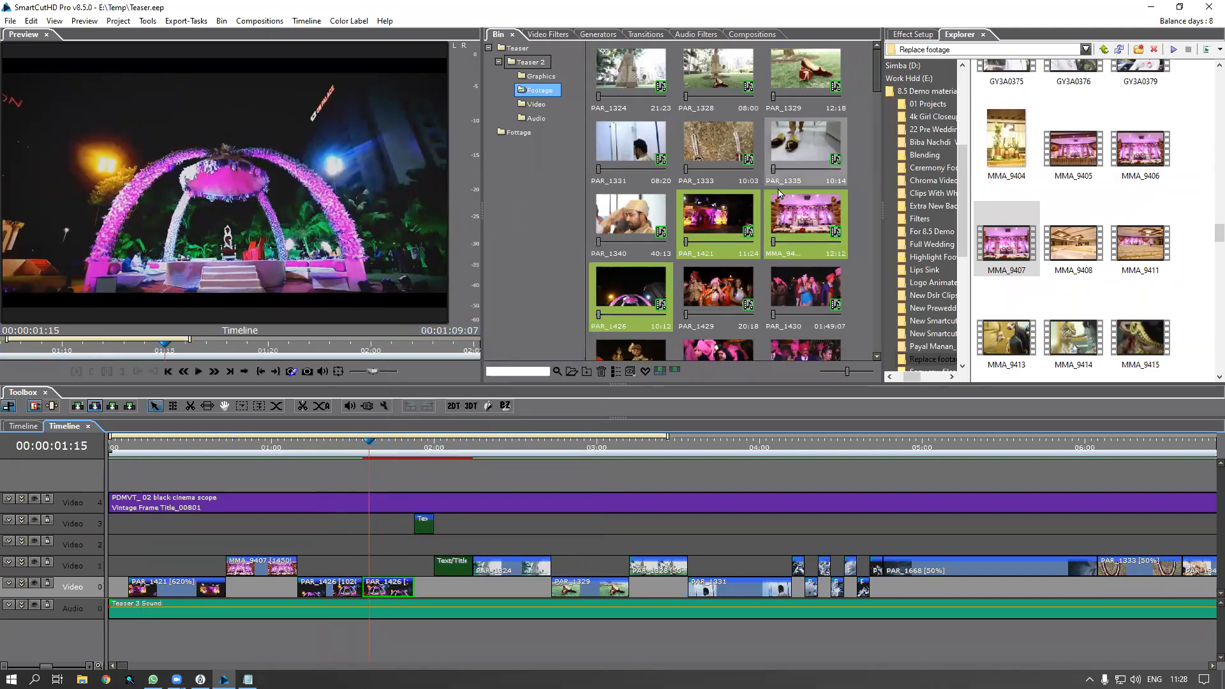
left_click(144, 448)
key("space")
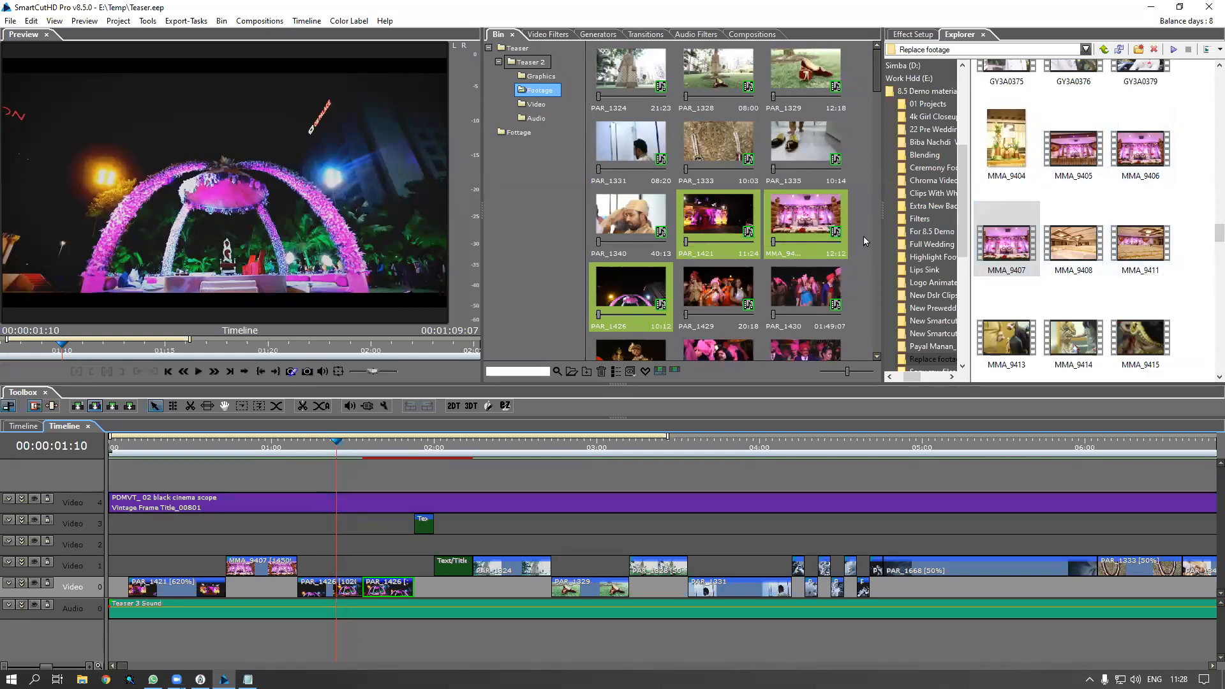
Select PAR_1421, MMA_9407 and PAR_1426 in the Bin and drag MMA_9405, MMA_9408, MMA_9411 onto them
left_click(725, 230)
left_click(797, 226, "ctrl")
left_click(652, 292, "ctrl")
left_click(1073, 163)
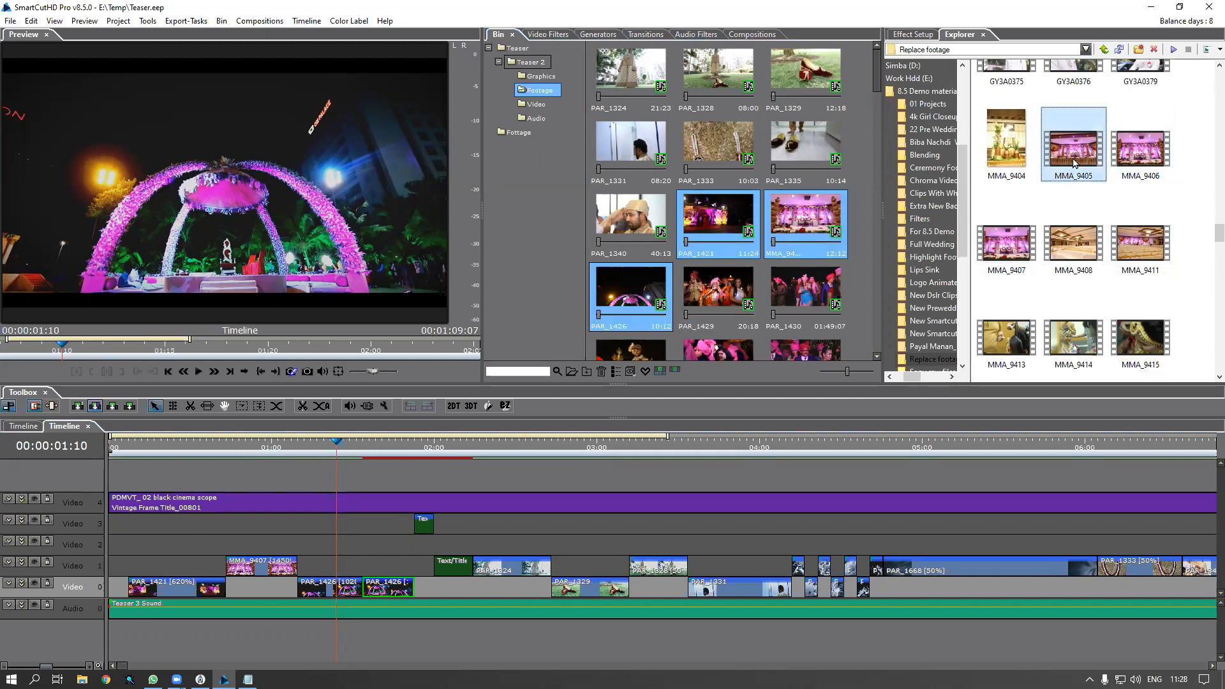
left_click(1075, 255, "ctrl")
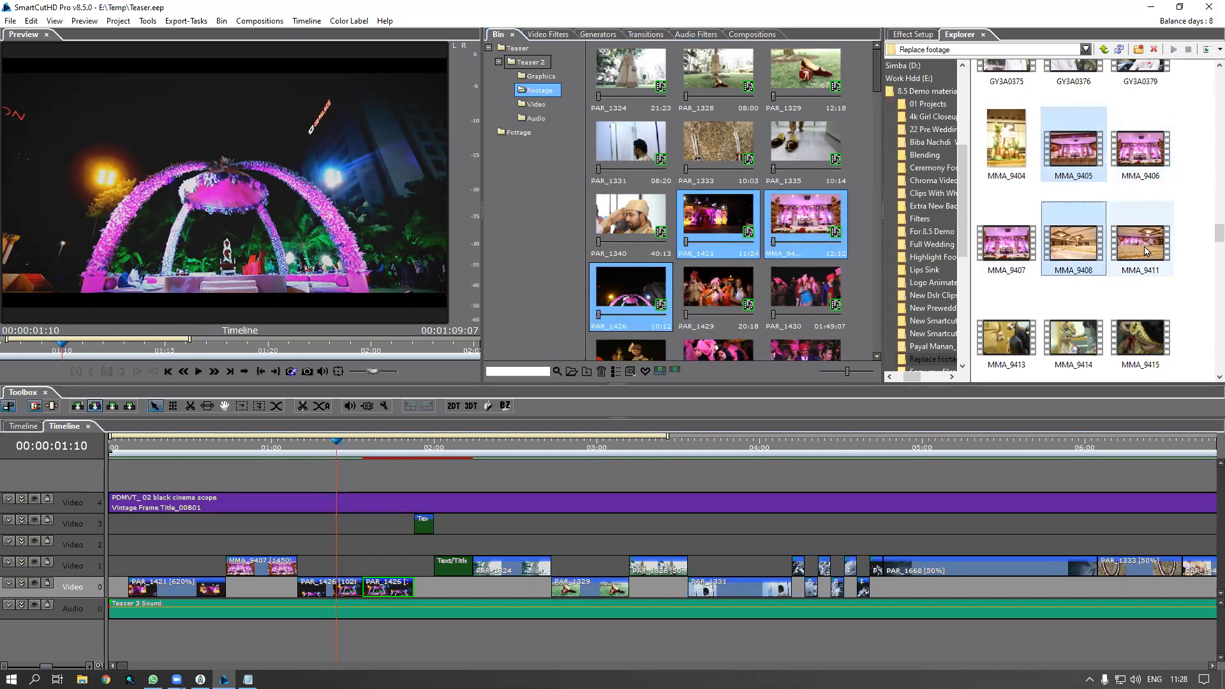
left_click(1145, 252, "ctrl")
left_click_drag(1144, 252, 822, 220)
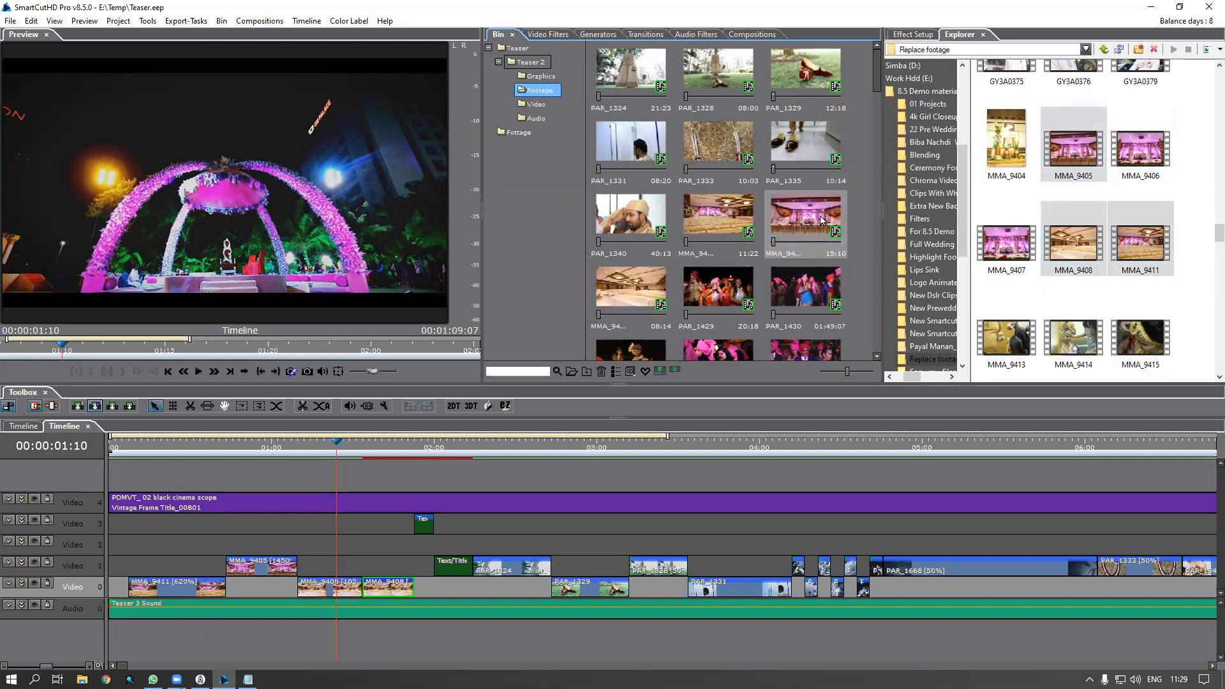
Select a replaced bin clip and use Highlight On Timeline to find where MMA_9411 is used
left_click(820, 221)
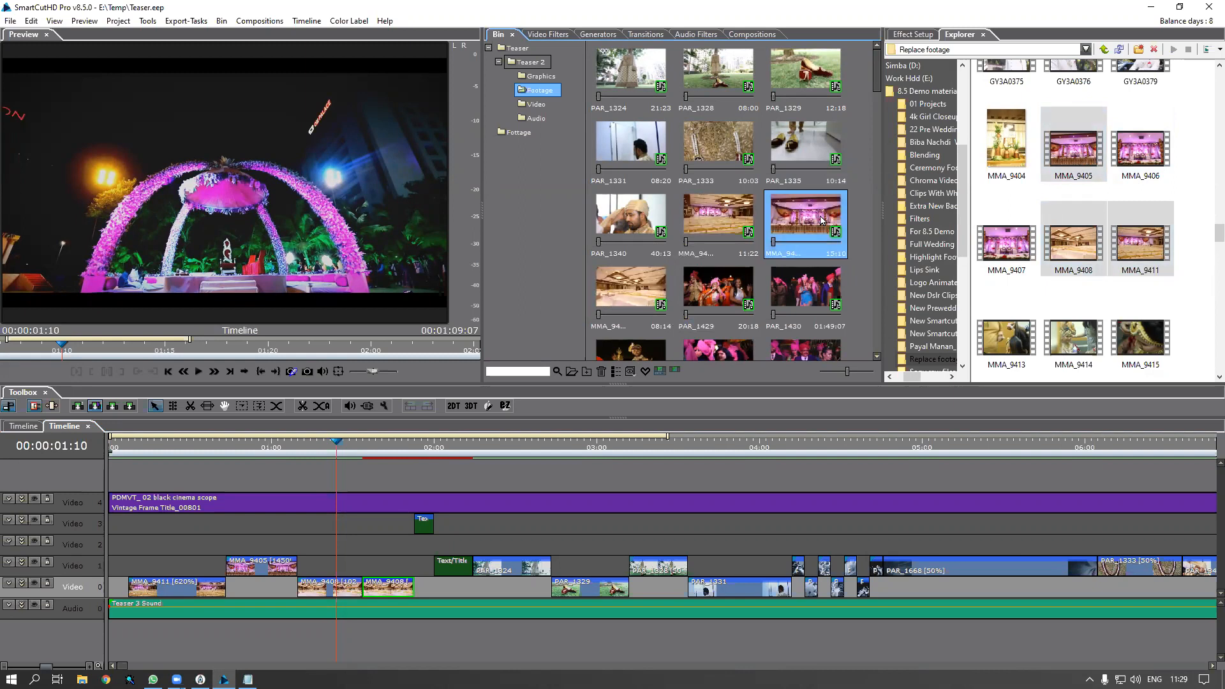
left_click(727, 224, "ctrl")
left_click(640, 292, "ctrl")
right_click(714, 228)
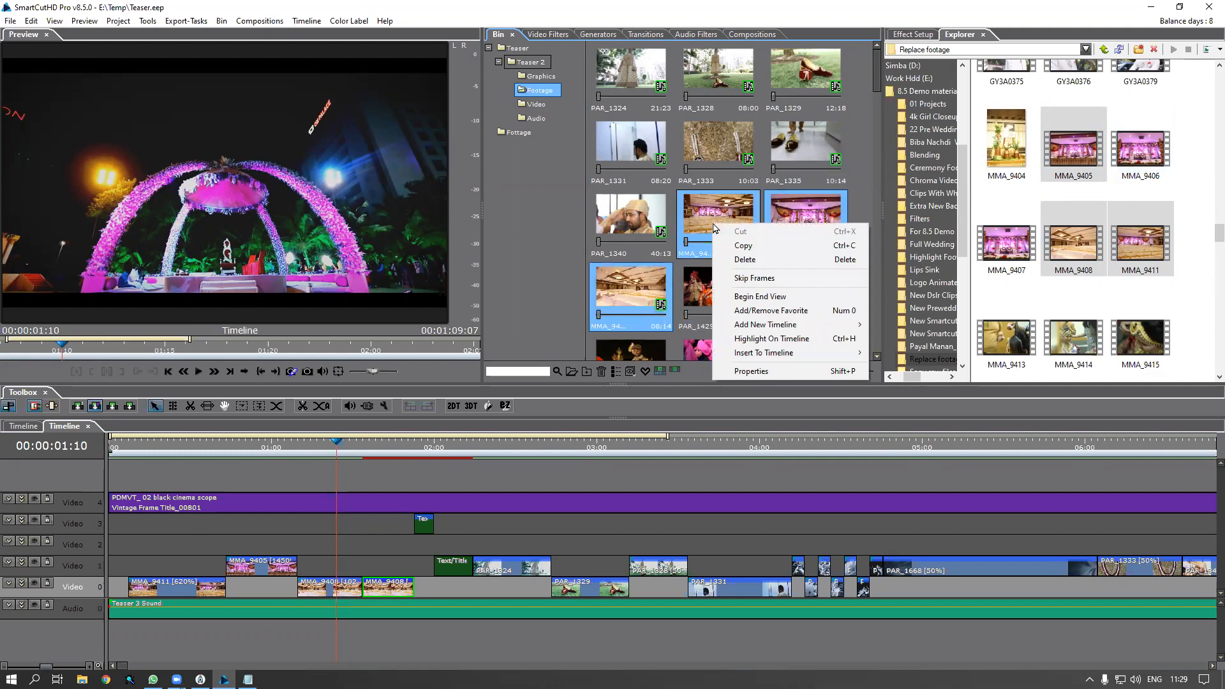
left_click(713, 224)
right_click(715, 222)
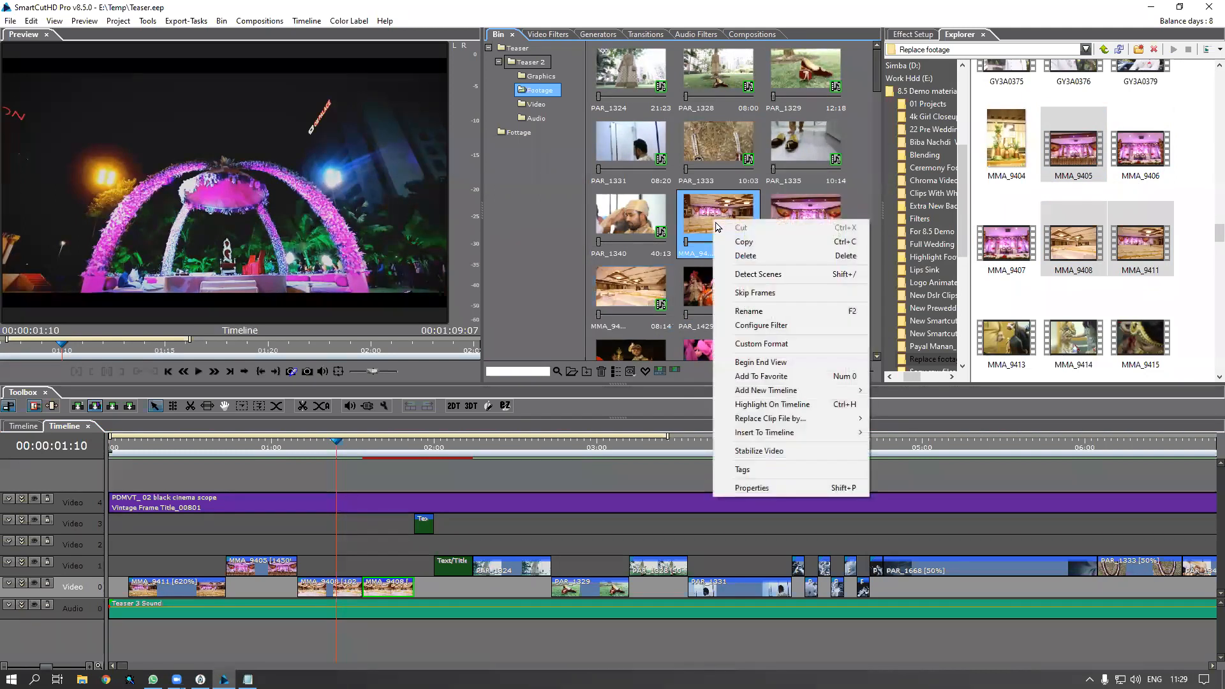
left_click(761, 406)
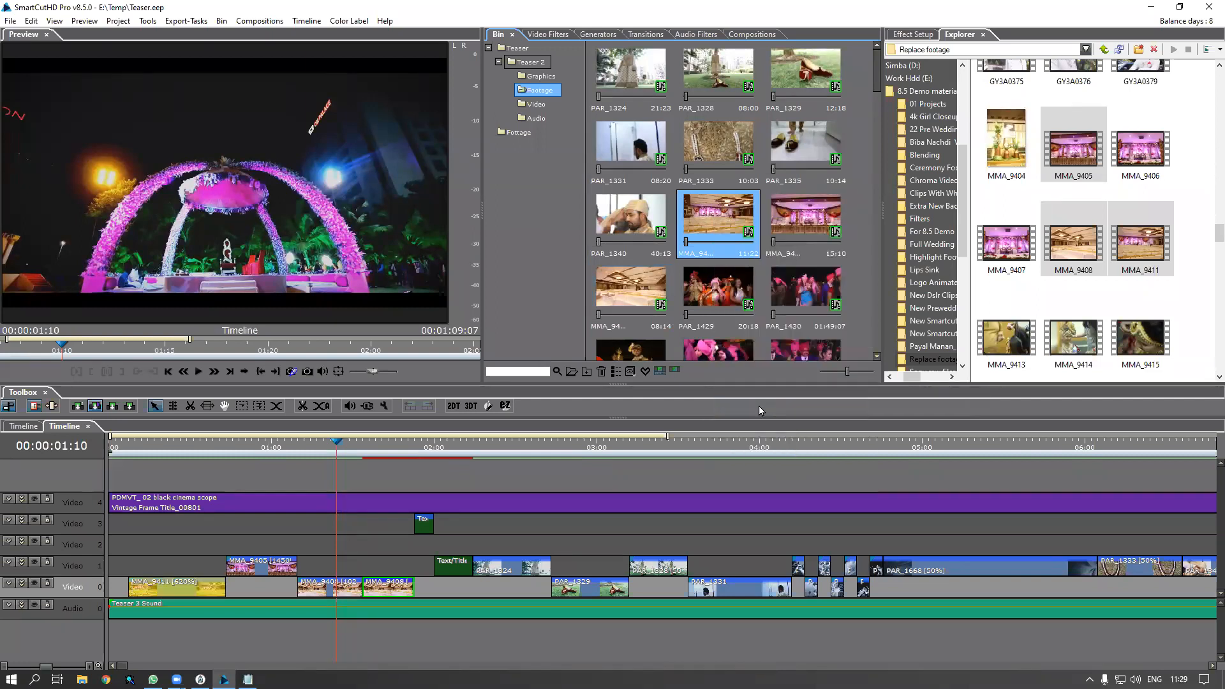
Scrub through the opening replacement shots, stopping the playhead at 00:00:00:09
left_click(147, 448)
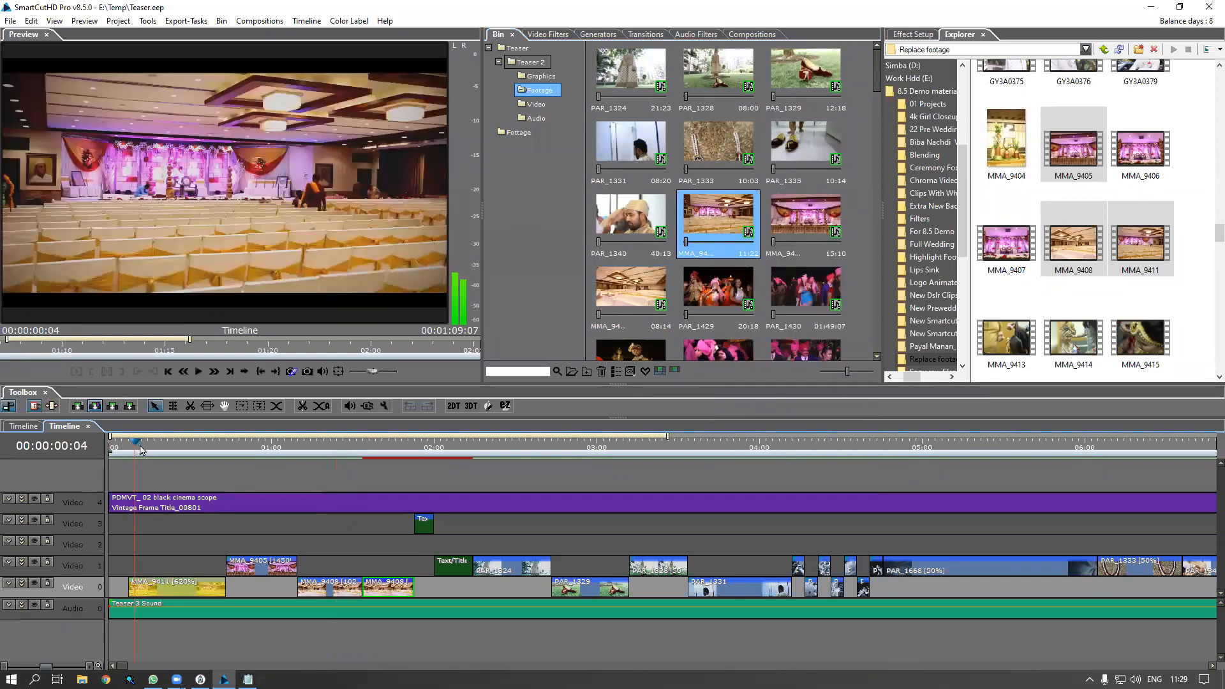
left_click_drag(159, 454, 274, 496)
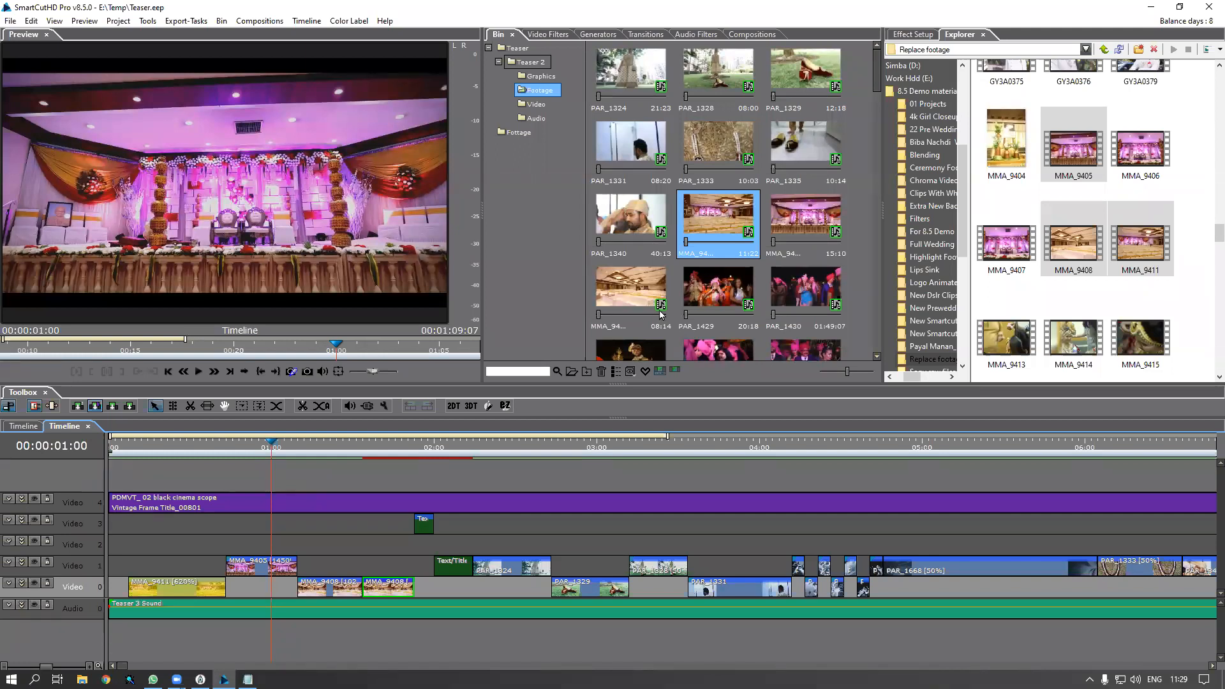
left_click(167, 451)
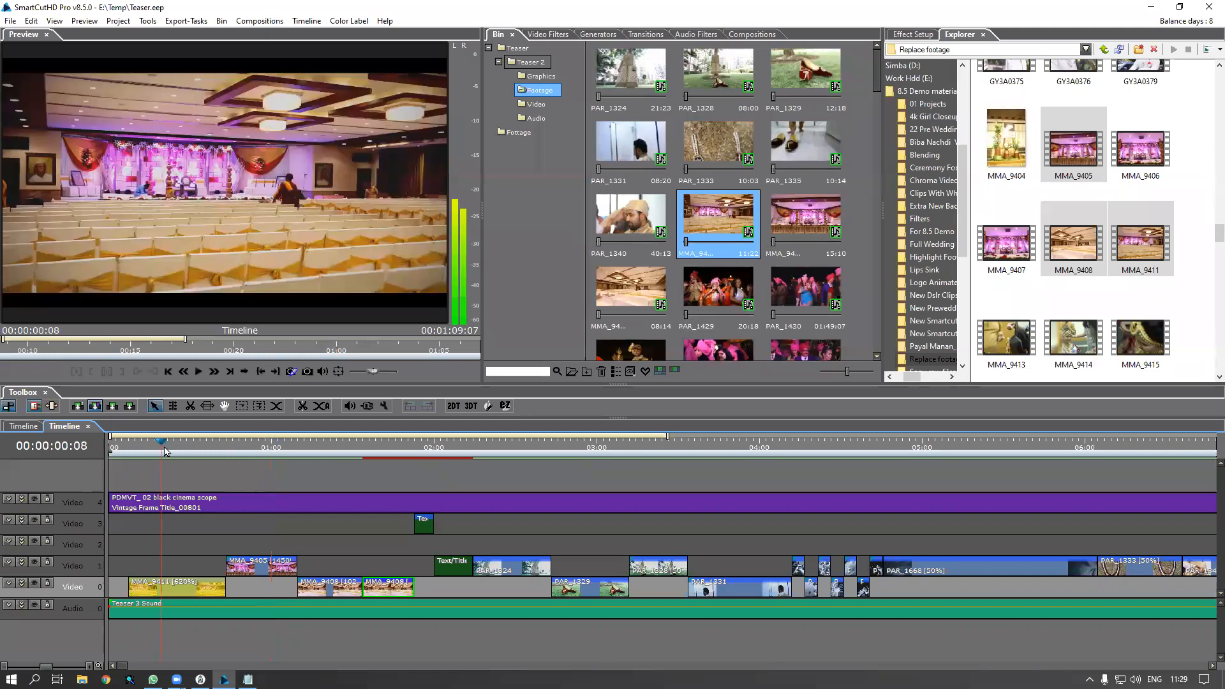
Close the nested Teaser 2 timeline tab and select its Timeline clip on the main timeline
left_click(198, 586)
left_click(194, 562)
left_click(196, 593)
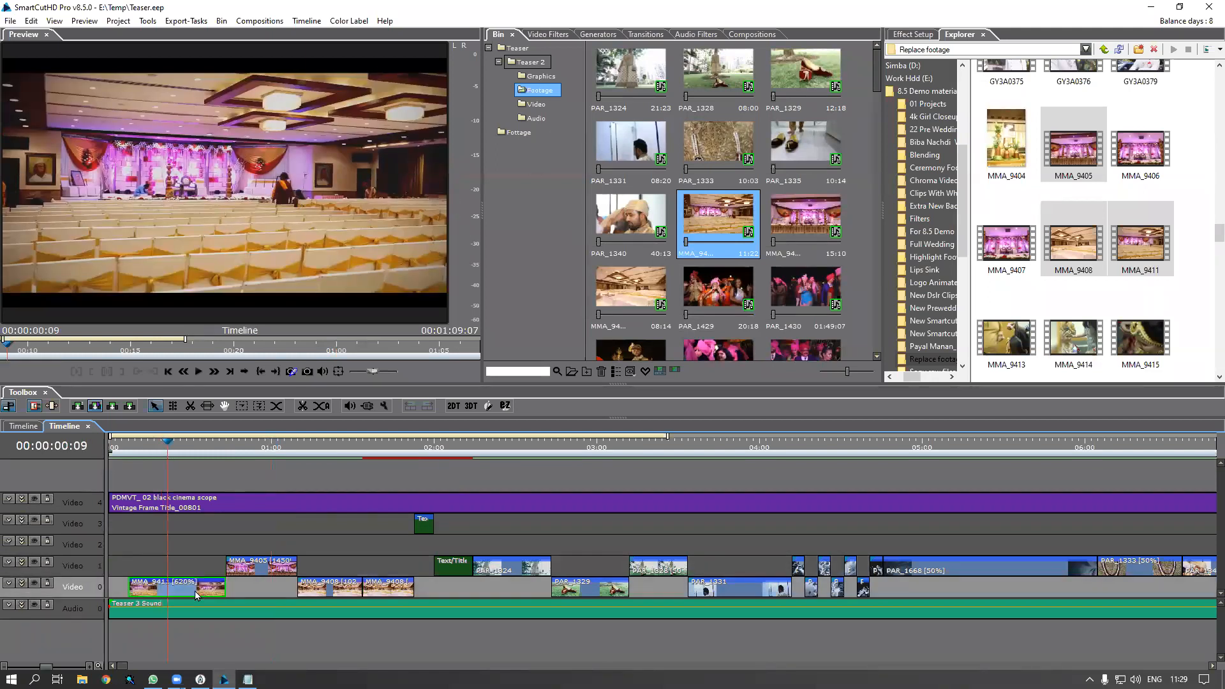
left_click(88, 427)
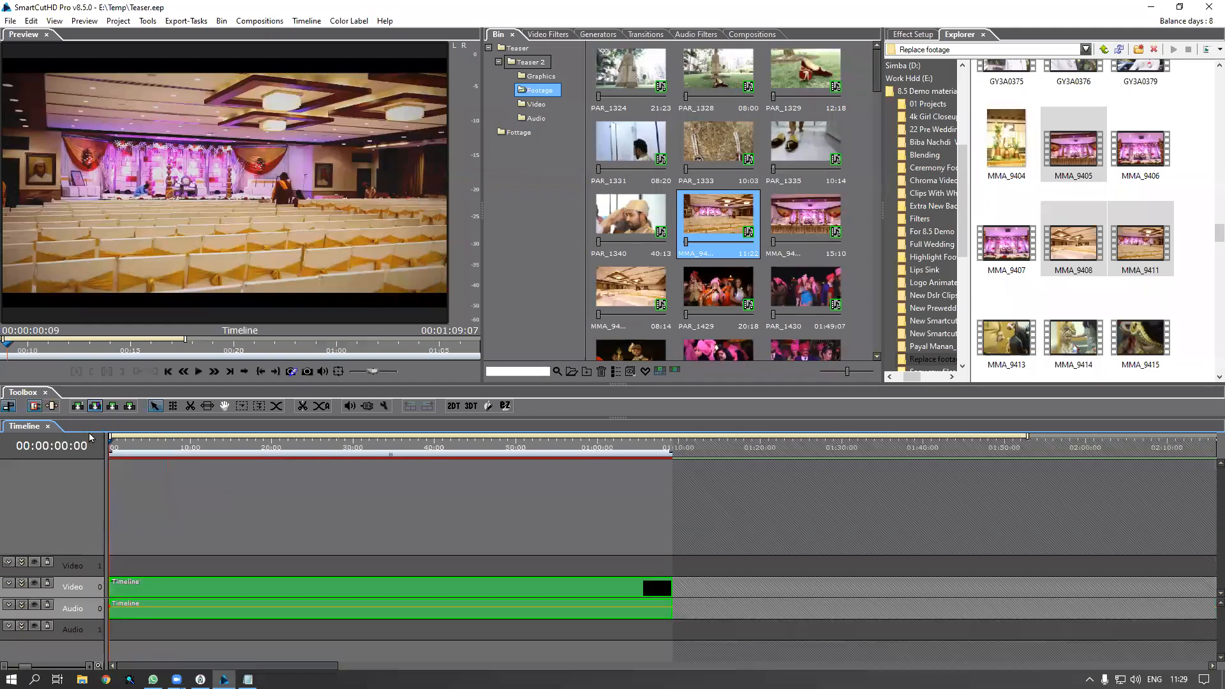
left_click(369, 596)
Delete the Timeline clip from the main timeline and remove the Teaser 2 bin folder
key("Delete")
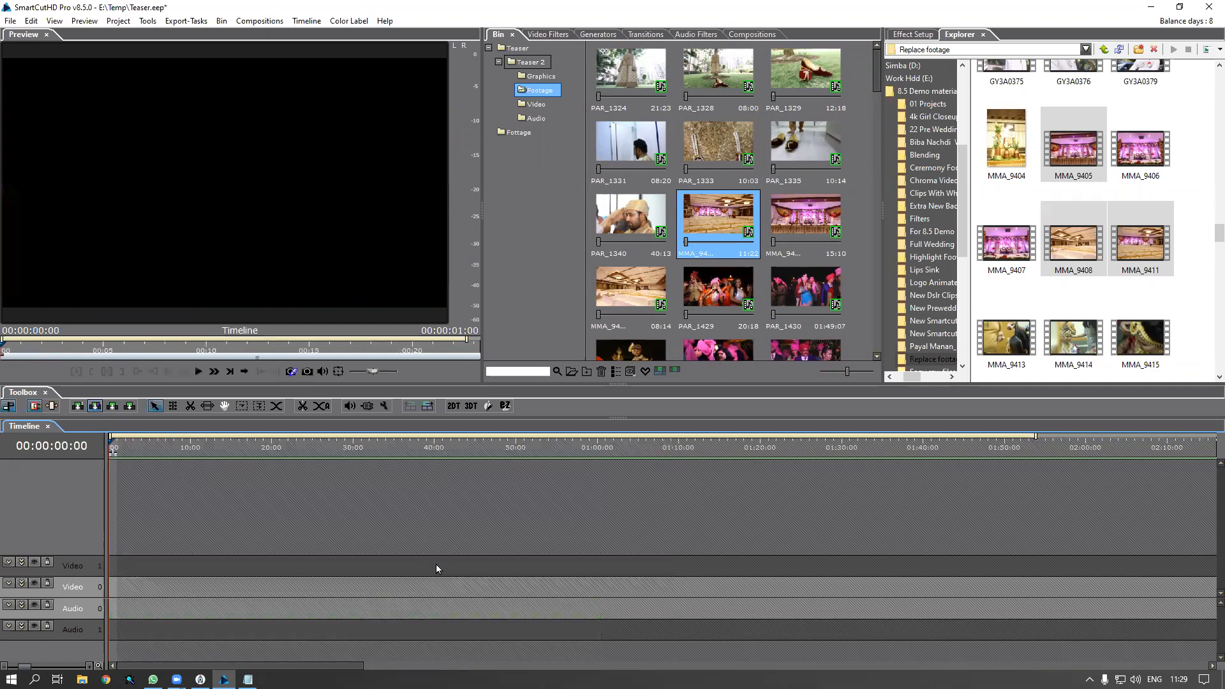
left_click(530, 62)
right_click(533, 62)
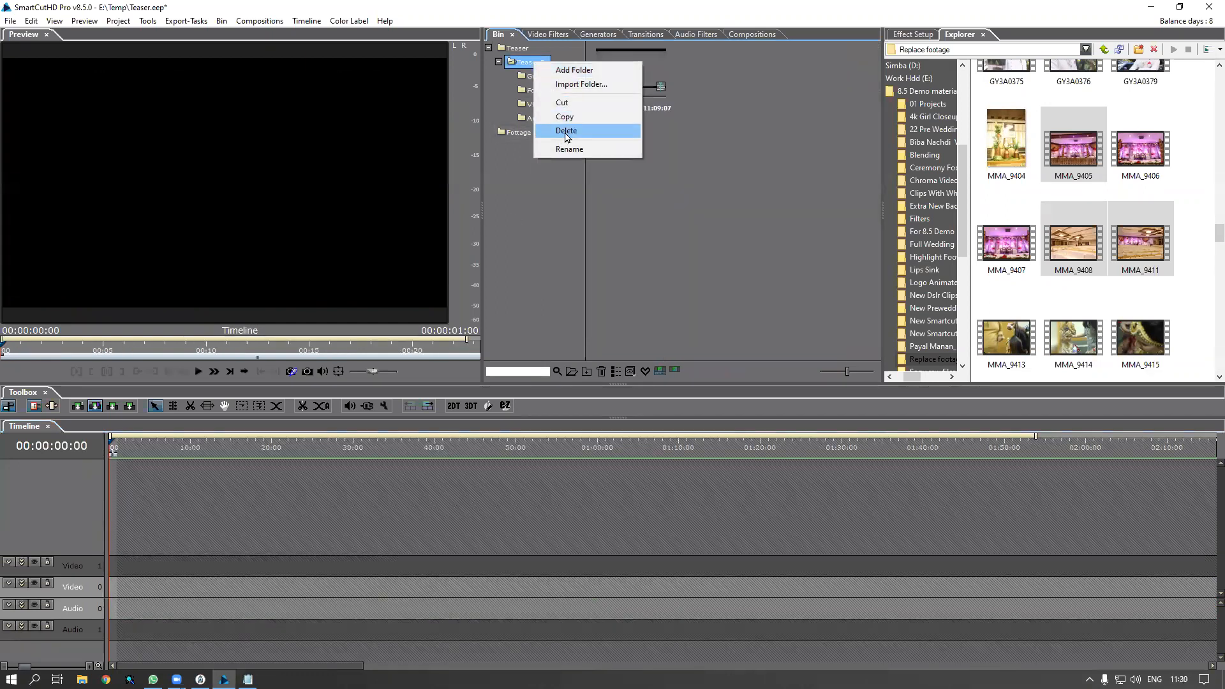
left_click(566, 131)
left_click(645, 480)
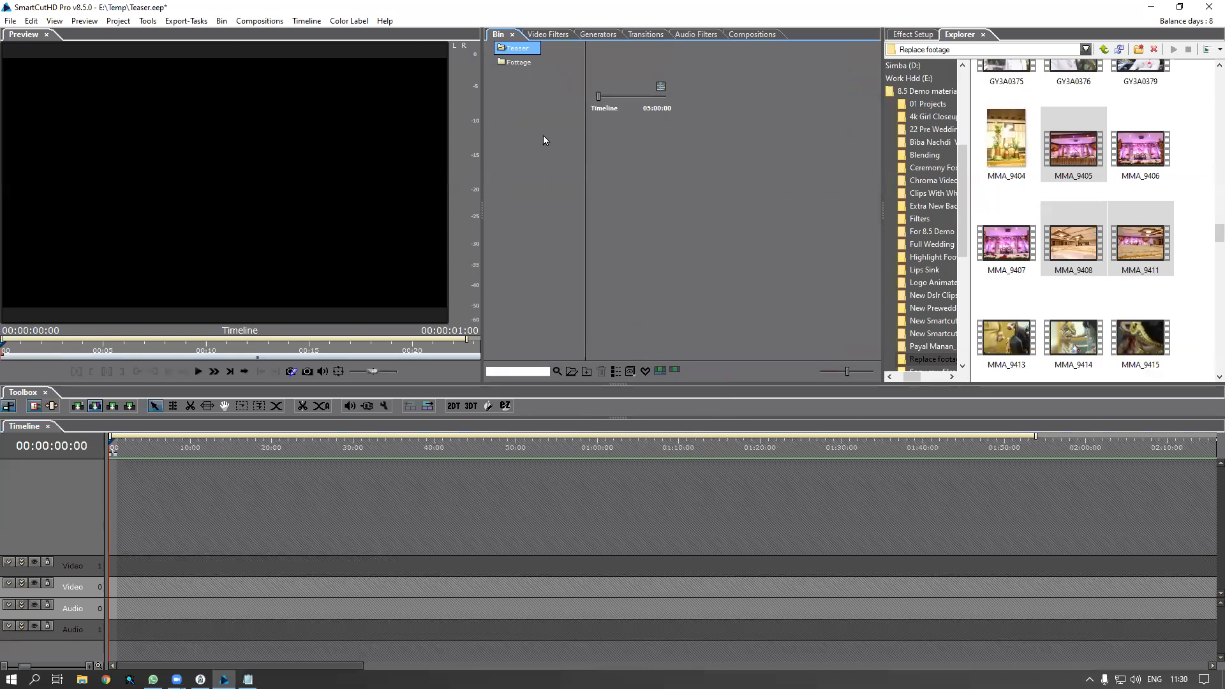
Re-import the Teaser 2 project, choosing Replace for missing files, then open its new bin's Timeline
right_click(768, 220)
left_click(790, 296)
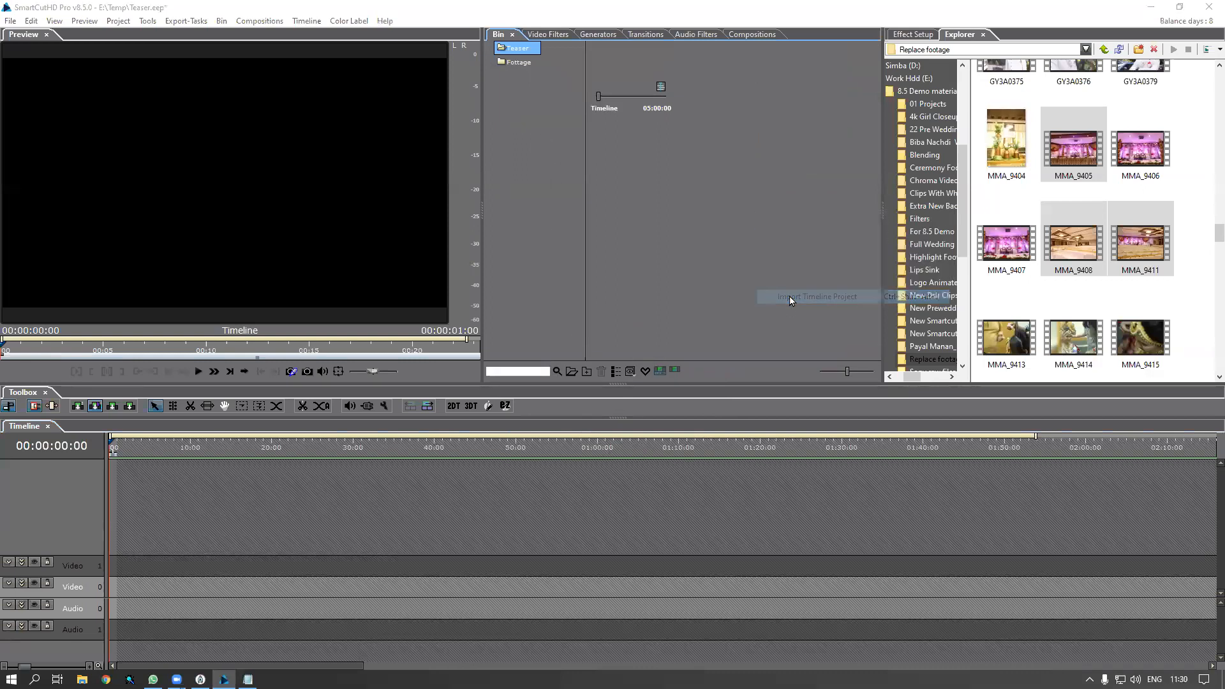
double_click(578, 227)
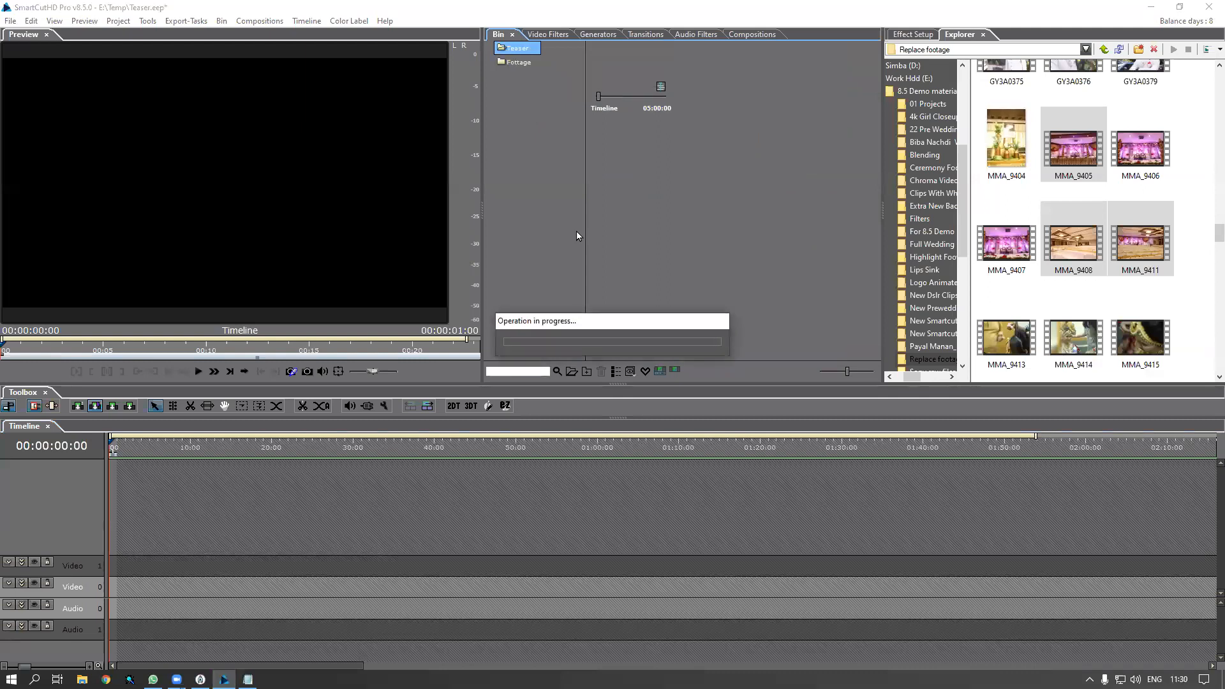
left_click(733, 350)
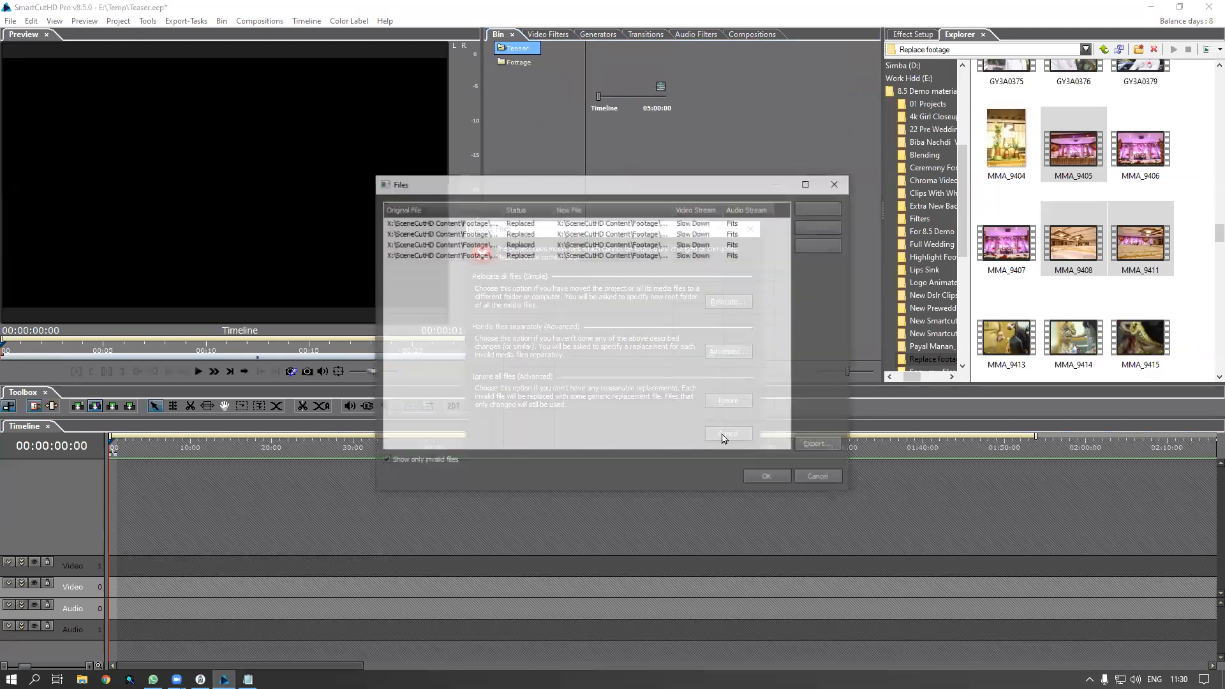
left_click(772, 480)
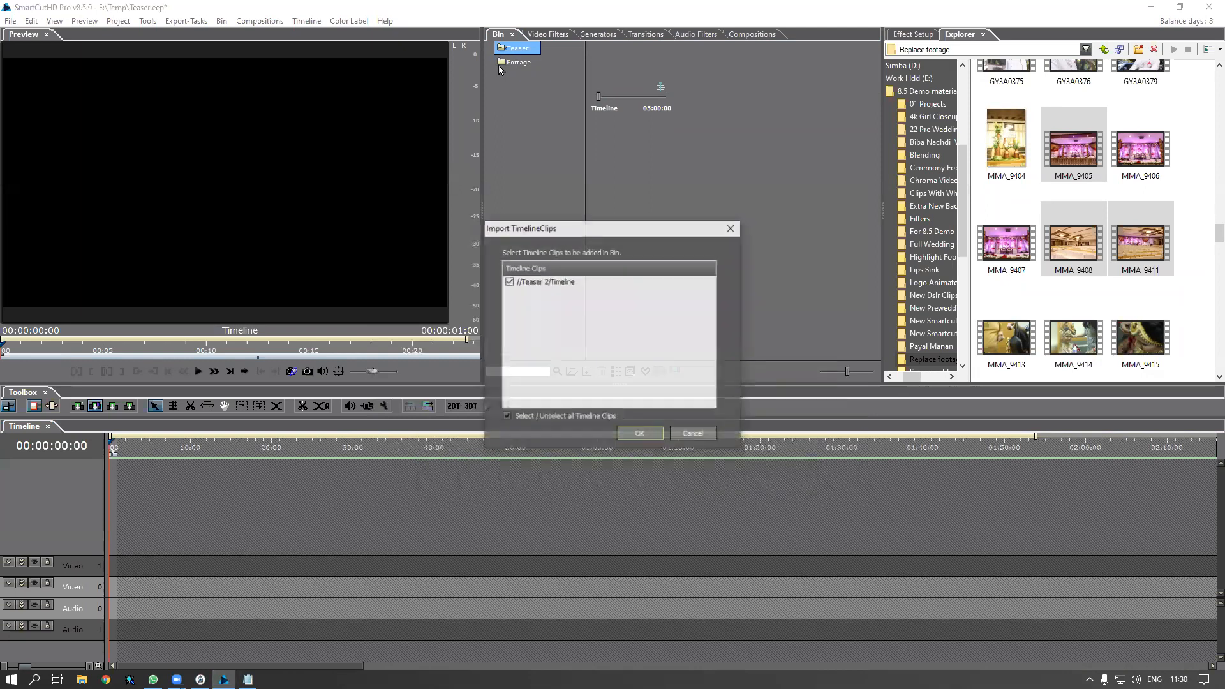
left_click(640, 433)
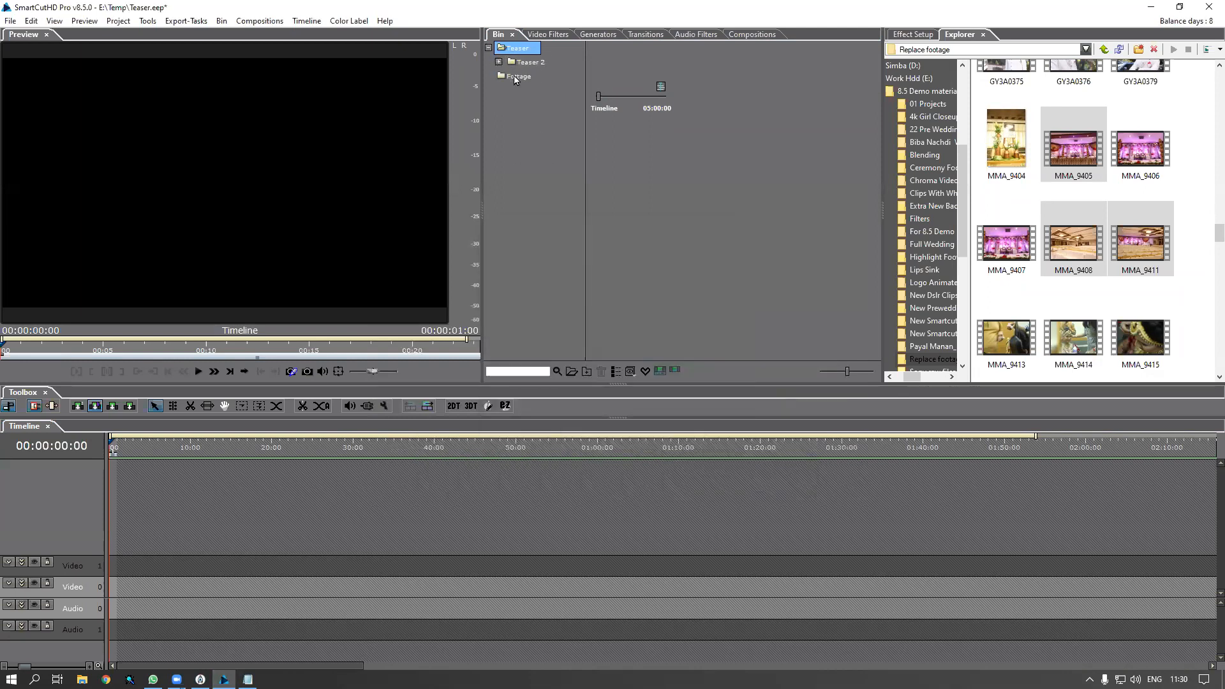
left_click(524, 66)
double_click(631, 77)
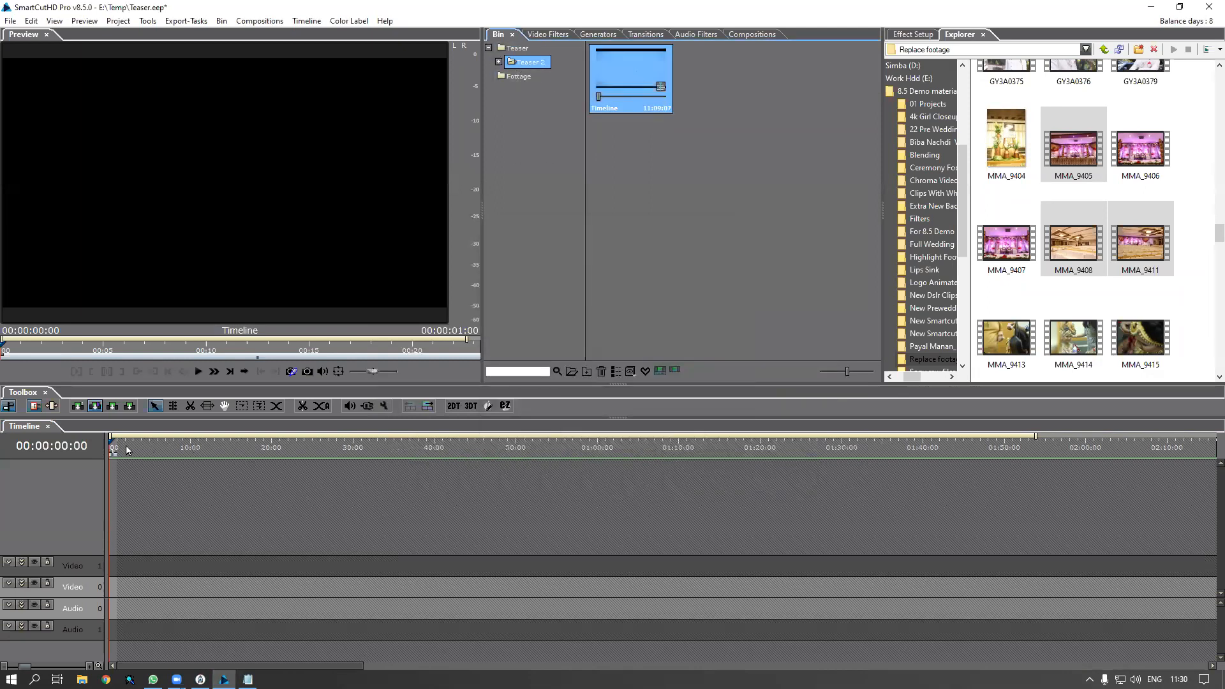
Return the playhead to the start and place the imported Teaser 2 timeline onto the tracks
left_click_drag(98, 446, 52, 454)
left_click(617, 67)
left_click_drag(612, 81, 472, 527)
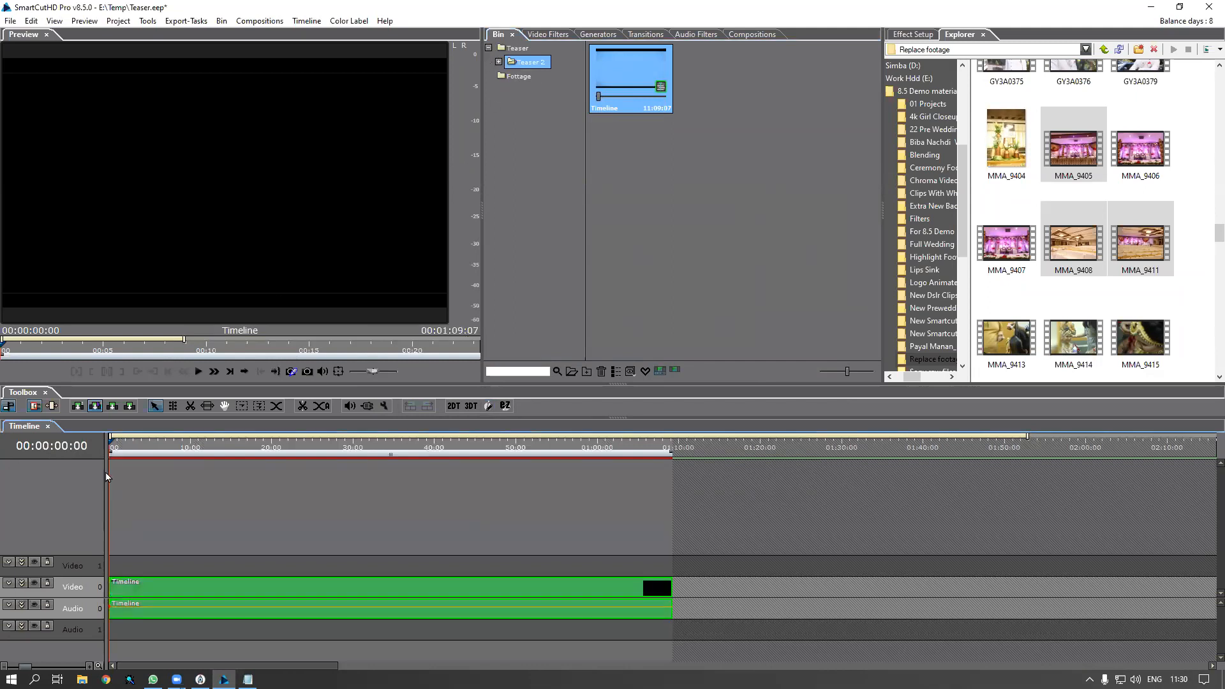
Open the nested timeline, expand its tracks, and highlight the first Video 0 clip's source PAR_1421 in the bin
double_click(141, 589)
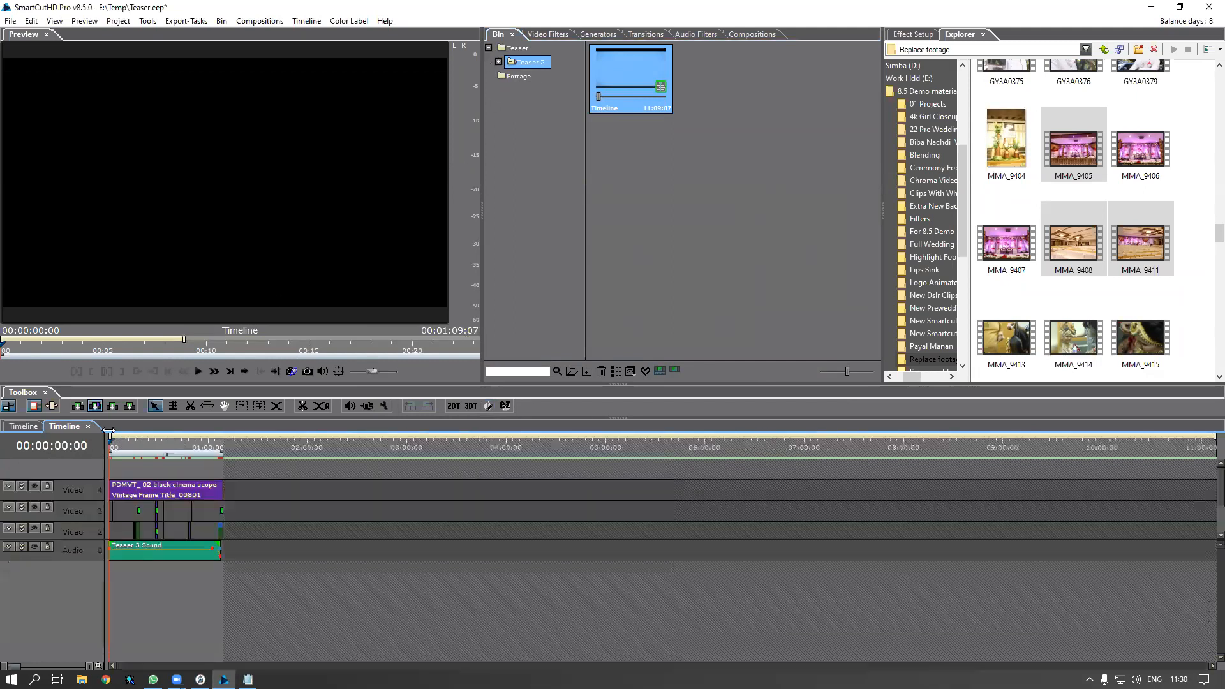
scroll(125, 485, "up", 6)
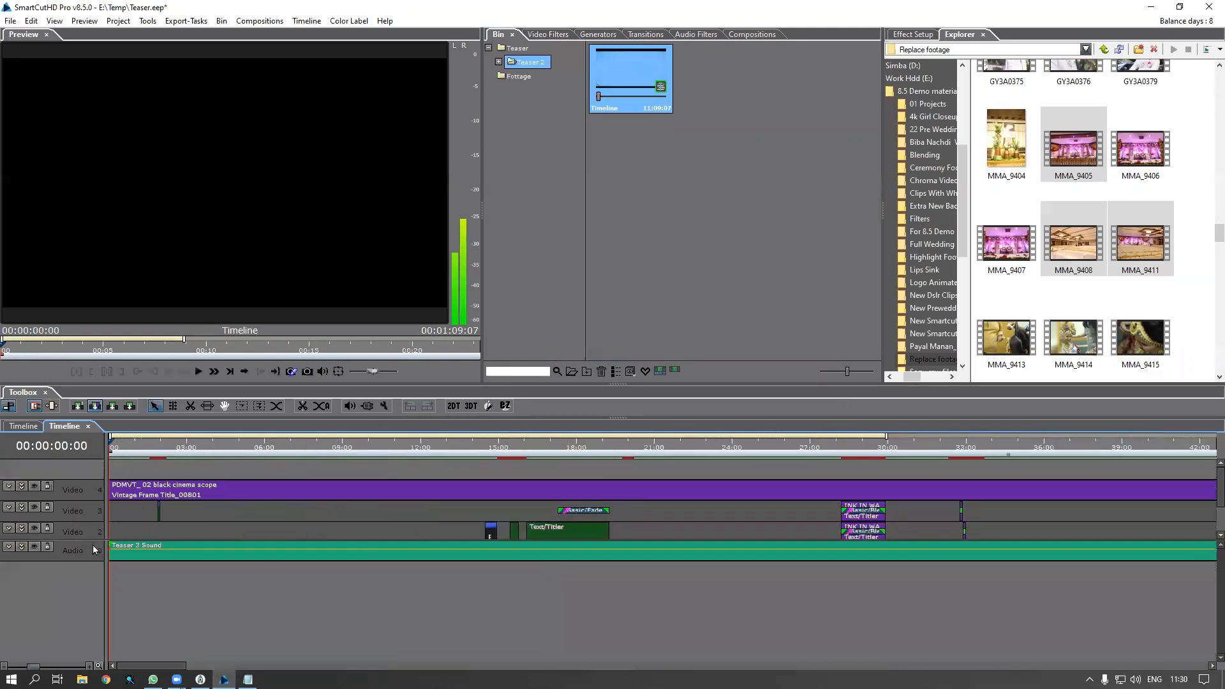
left_click_drag(97, 541, 101, 589)
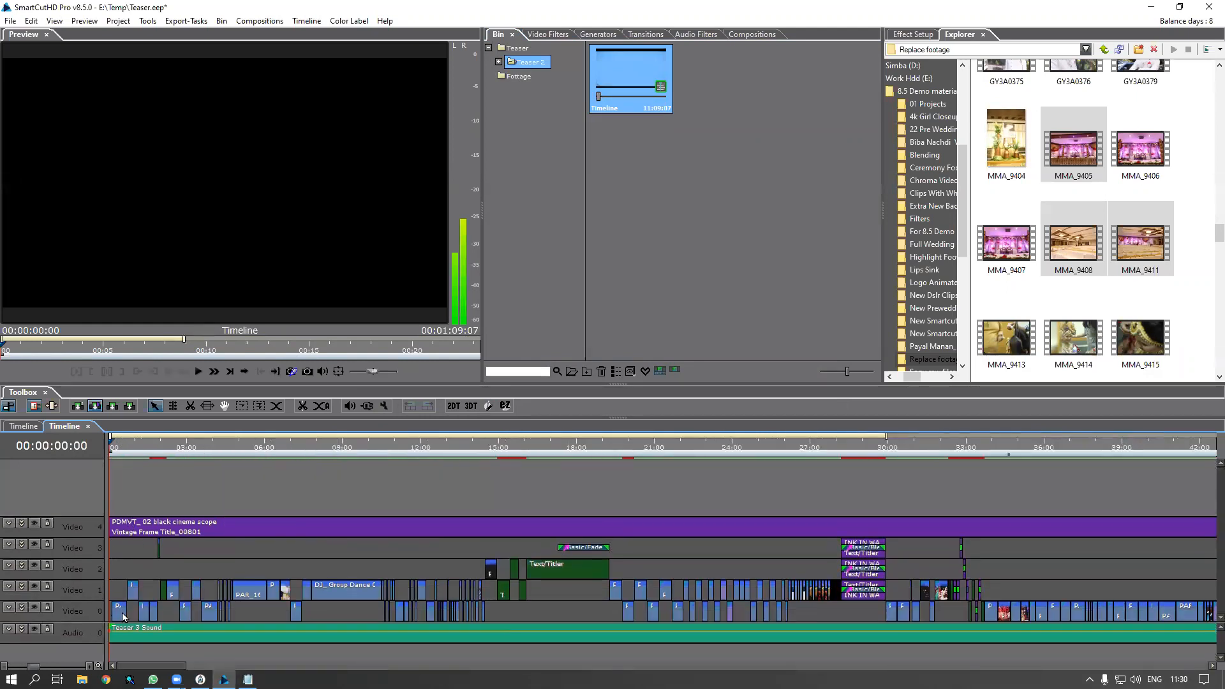
right_click(120, 616)
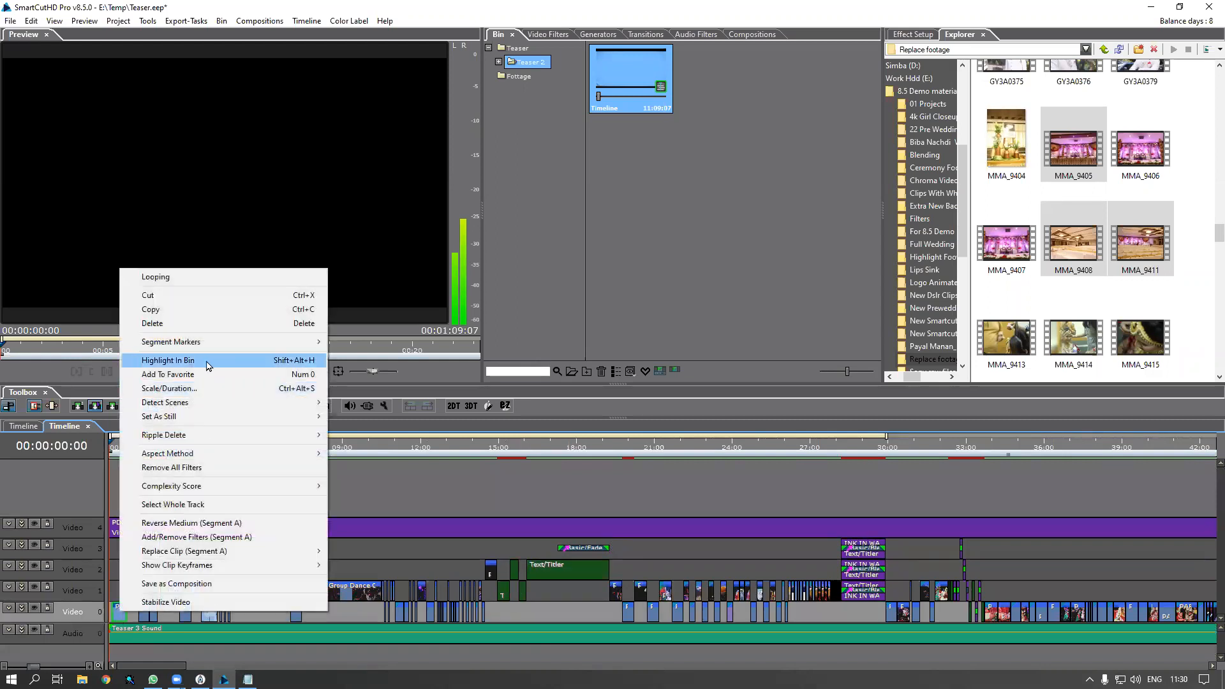
left_click(190, 362)
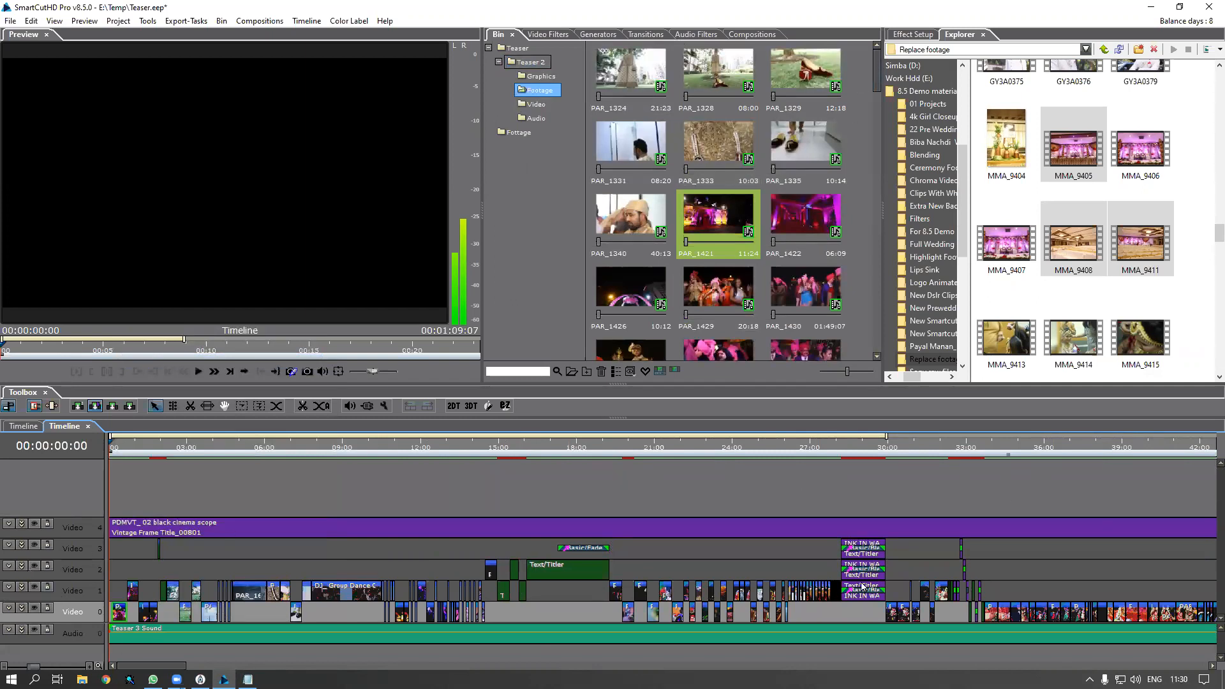
Preview the nested timeline's opening frame, zoom out to show the whole sequence, and select the replacement footage in Explorer
mouse_move(876, 64)
left_mouse_down()
mouse_move(869, 368)
mouse_move(883, 52)
left_mouse_up()
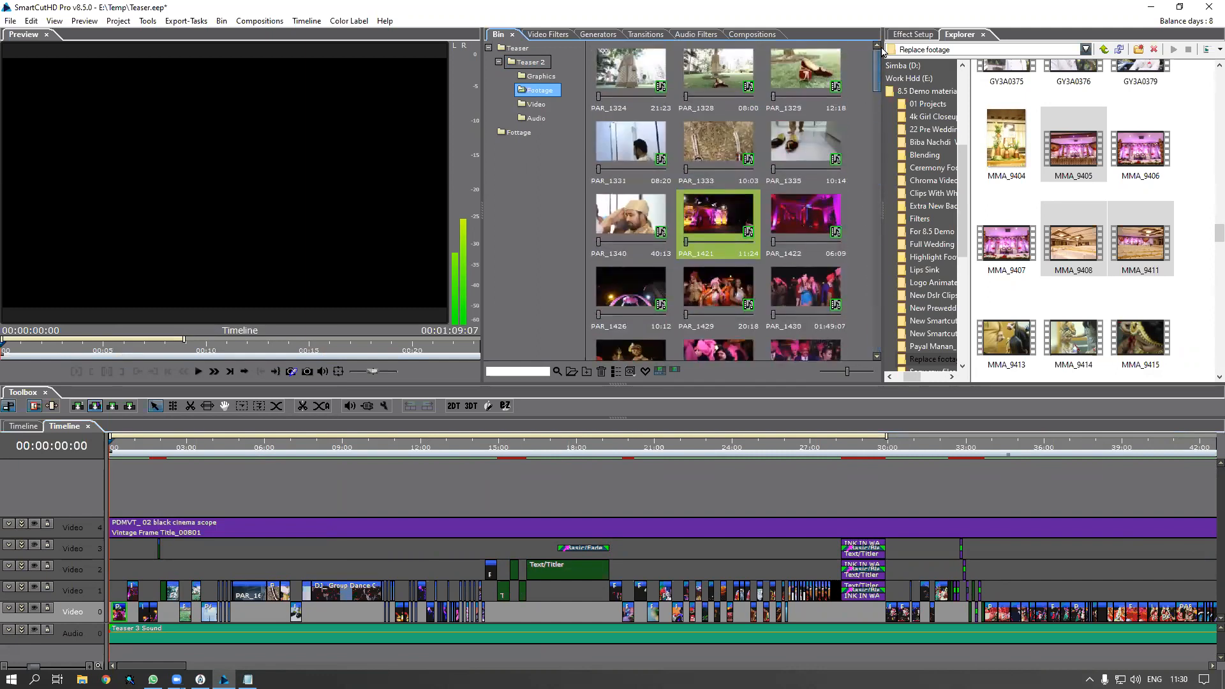
left_click(115, 447)
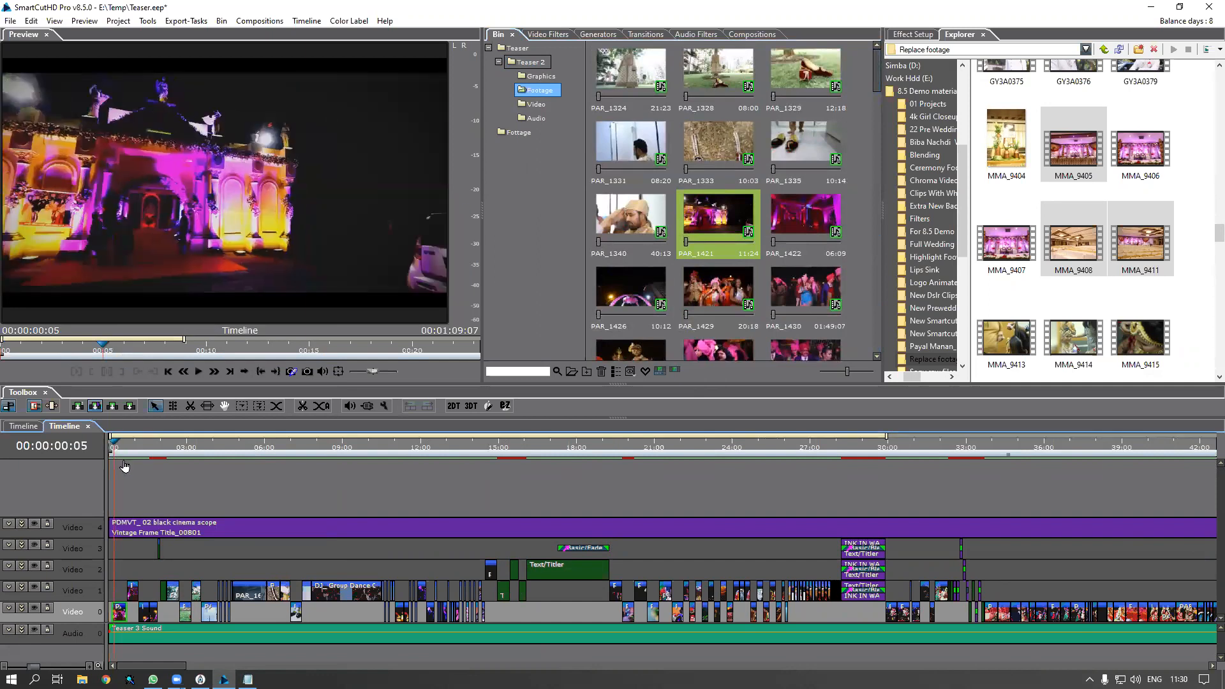
scroll(130, 475, "up", 5)
scroll(153, 657, "down", 8)
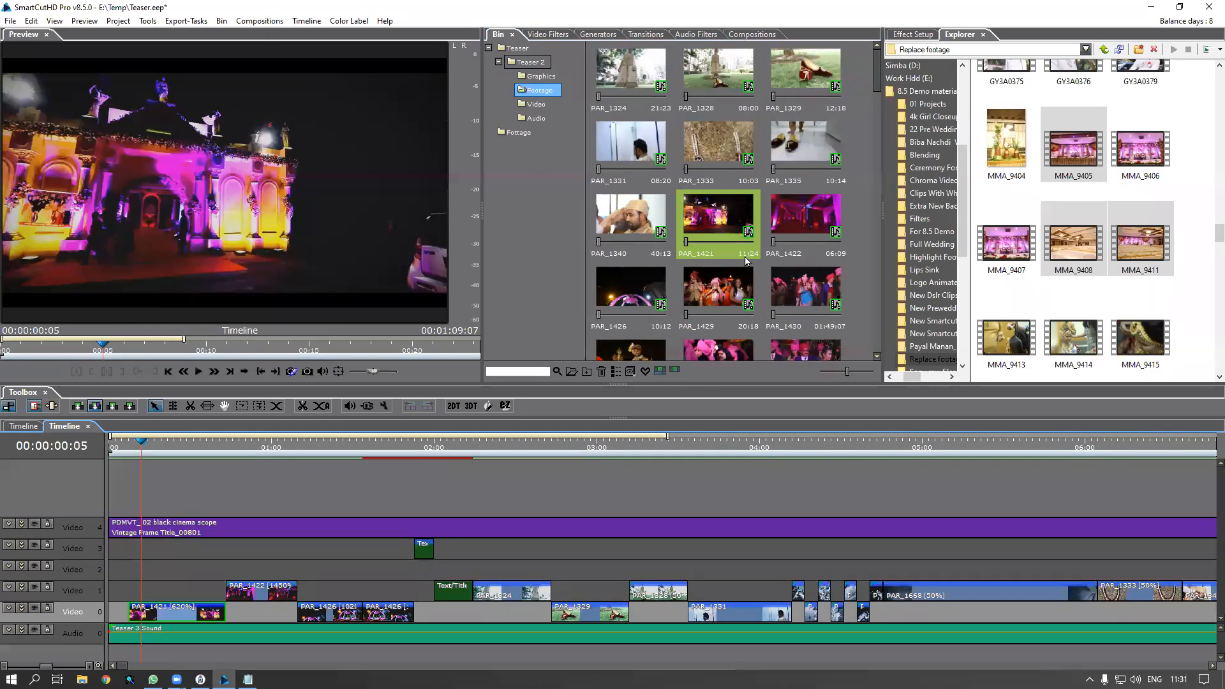
left_click(1022, 270)
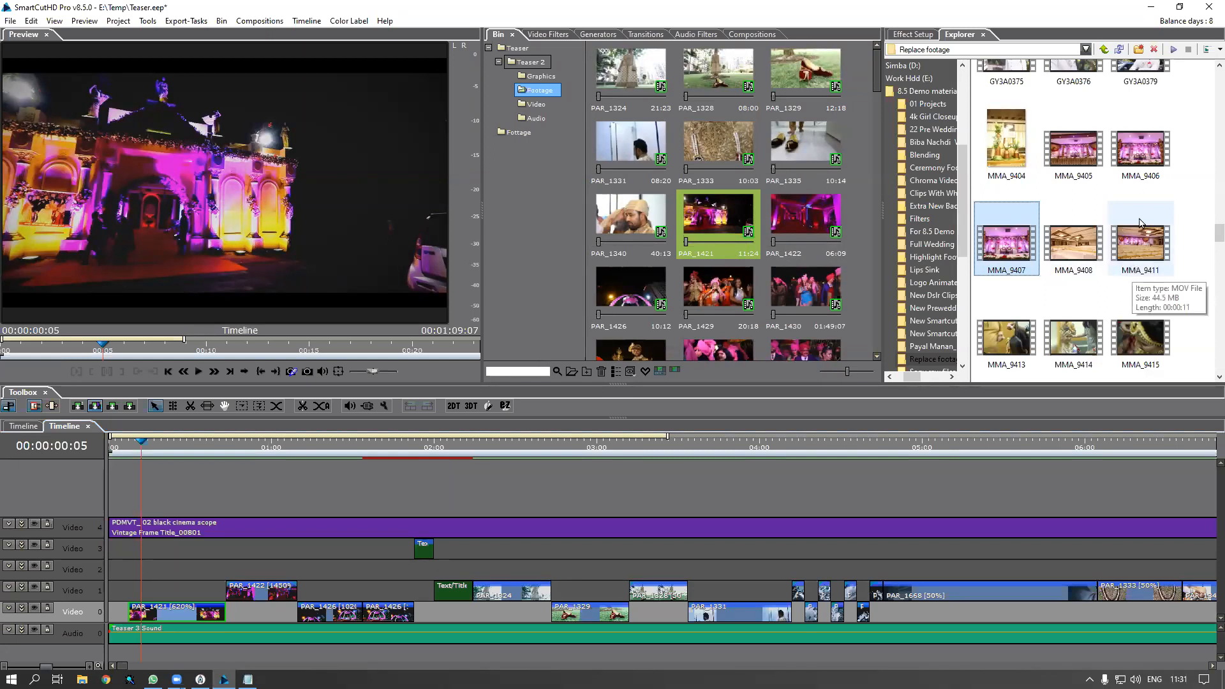
Drag MMA_9405 from the Explorer onto the PAR_1421 bin clip
left_click(1092, 170)
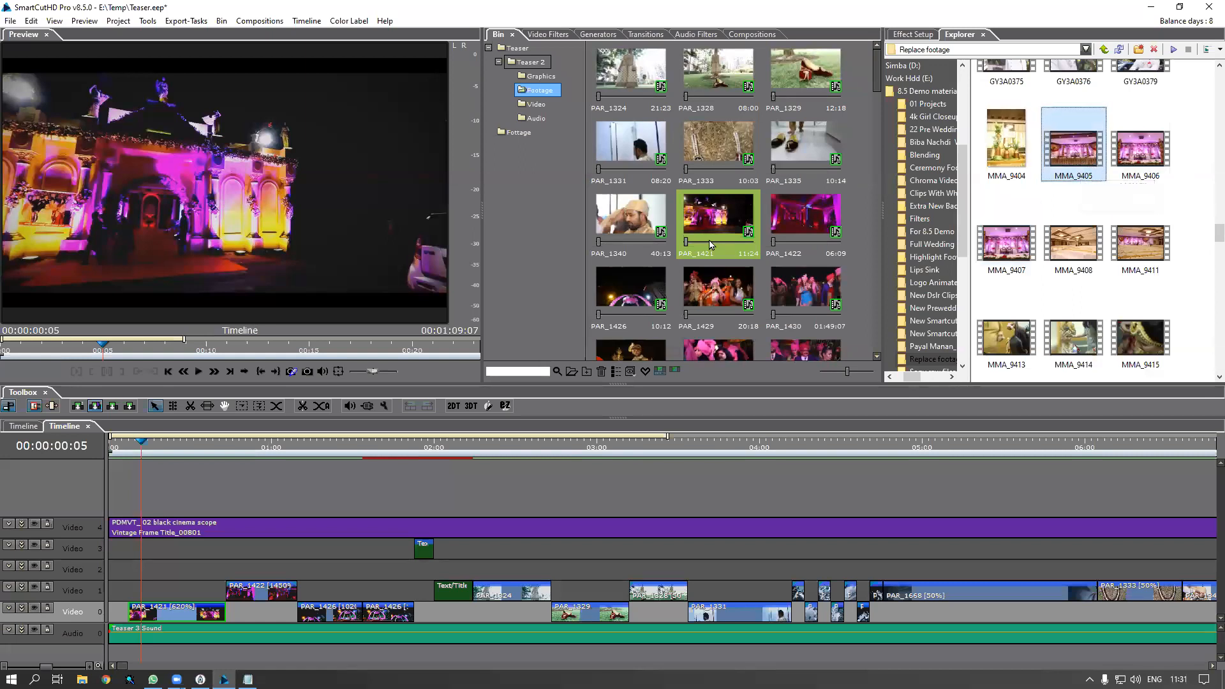
left_click_drag(1077, 157, 714, 226)
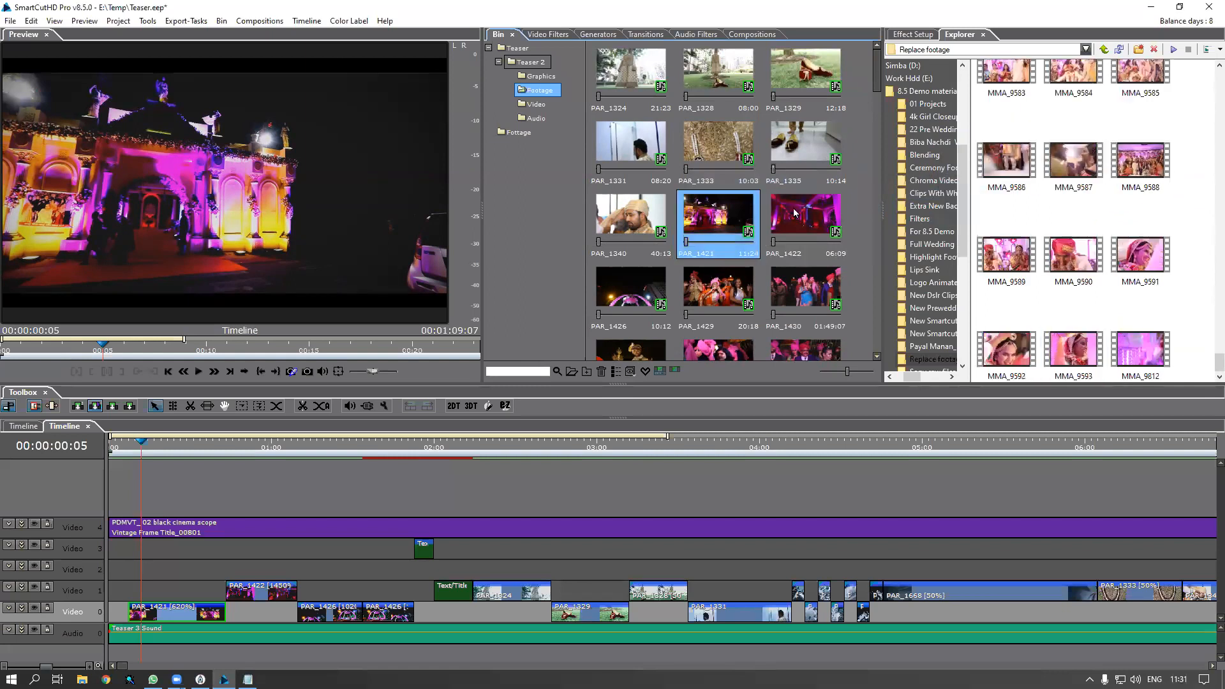
left_click_drag(1218, 362, 1206, 276)
Delete the duplicate MMA_9405 - Copy file from the replacement footage folder
scroll(1206, 278, "up", 6)
scroll(1203, 185, "up", 10)
scroll(1202, 150, "up", 8)
scroll(1206, 103, "up", 5)
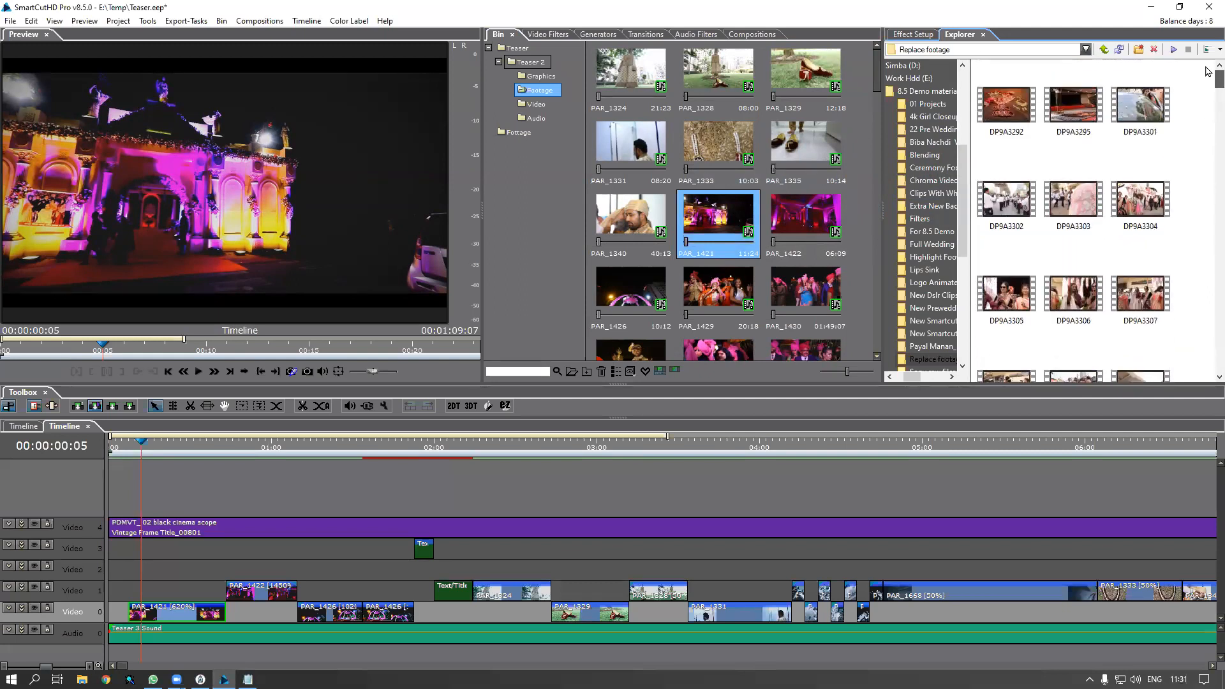
scroll(1207, 115, "down", 10)
scroll(1206, 159, "down", 15)
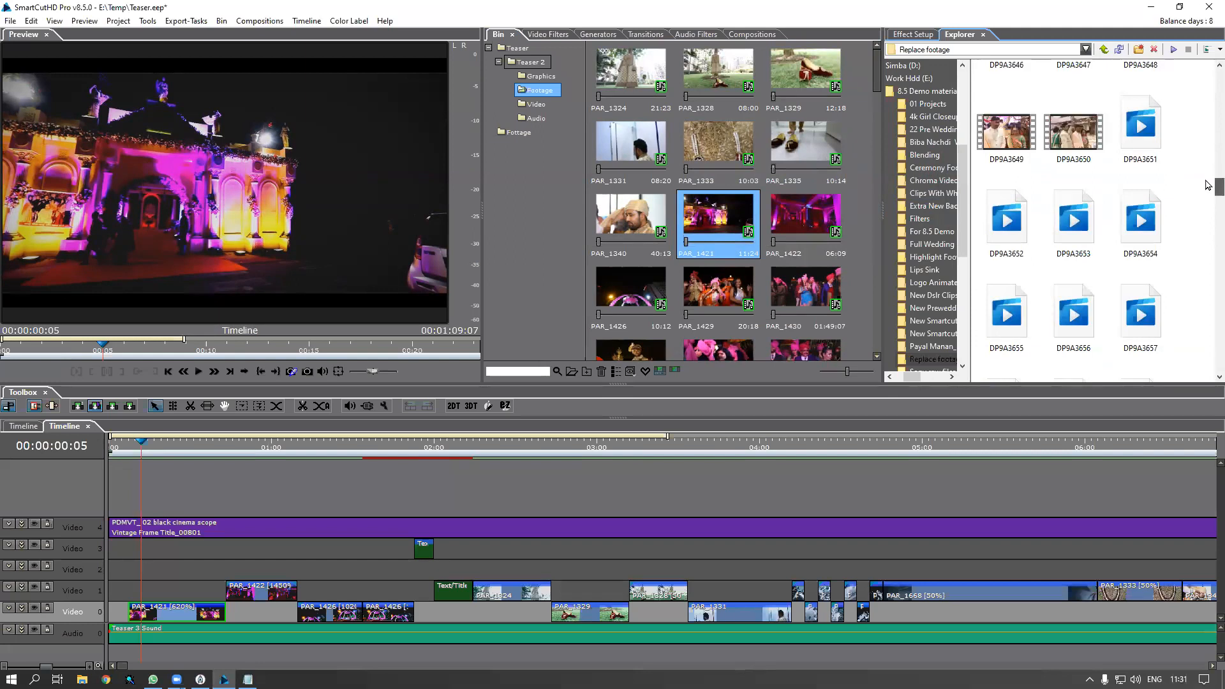
scroll(1207, 188, "down", 3)
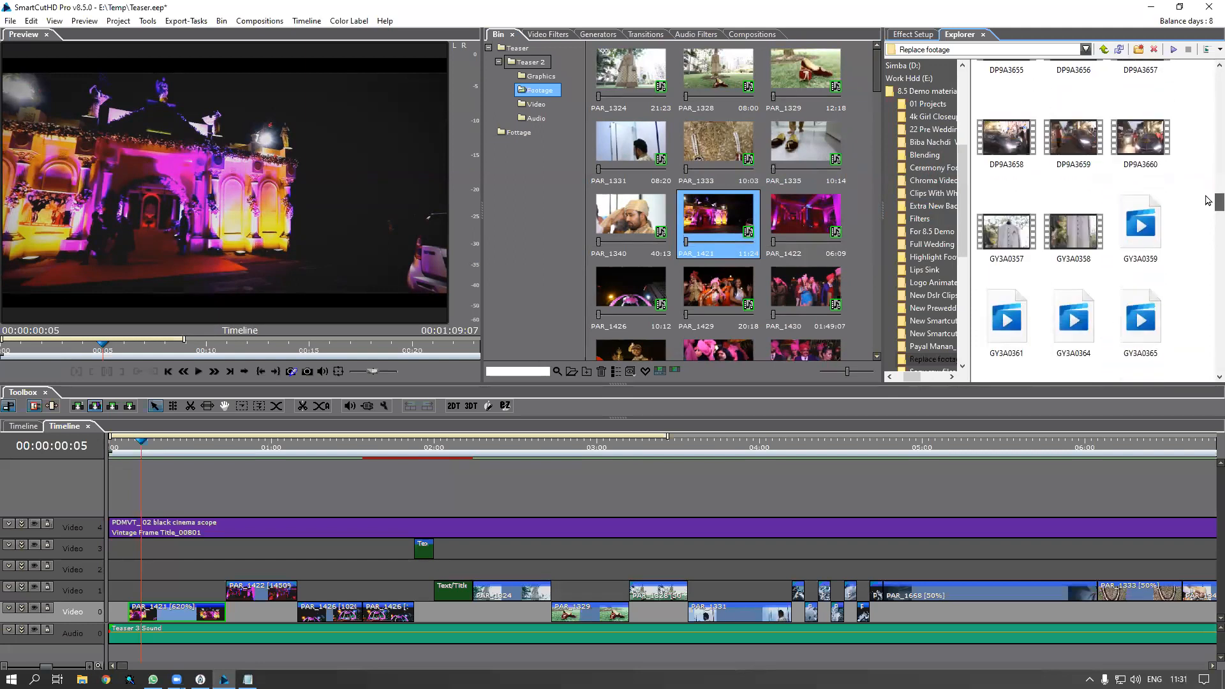
scroll(1207, 205, "down", 5)
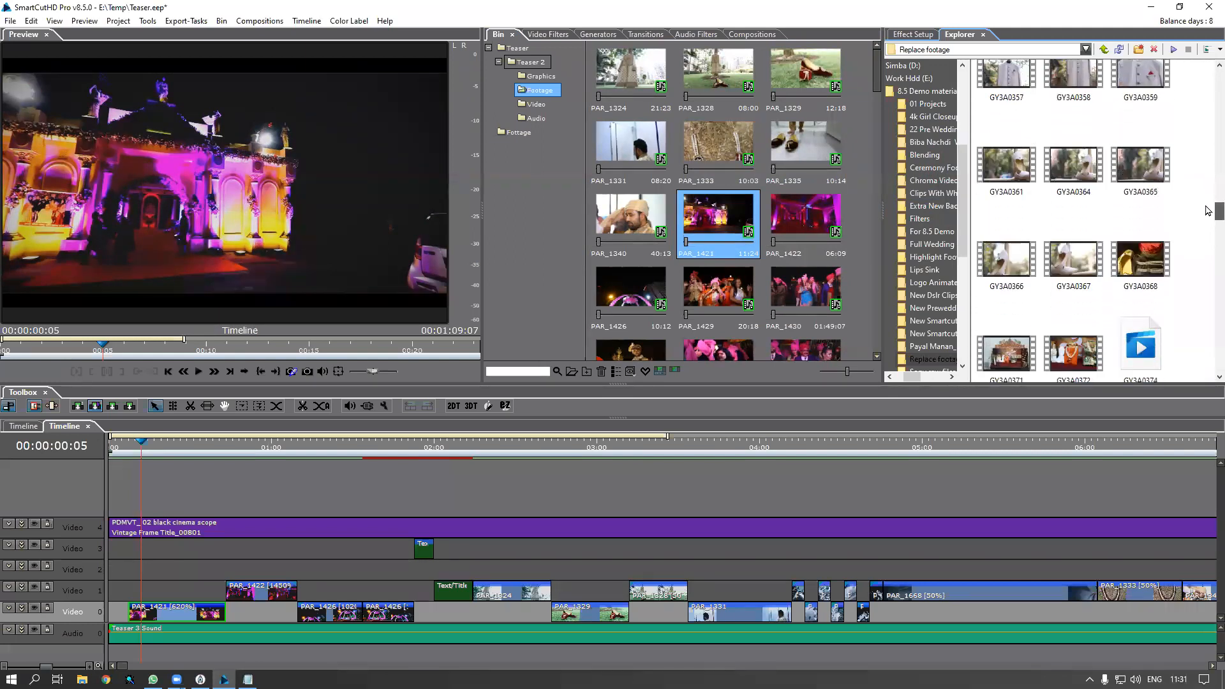
scroll(1208, 220, "down", 3)
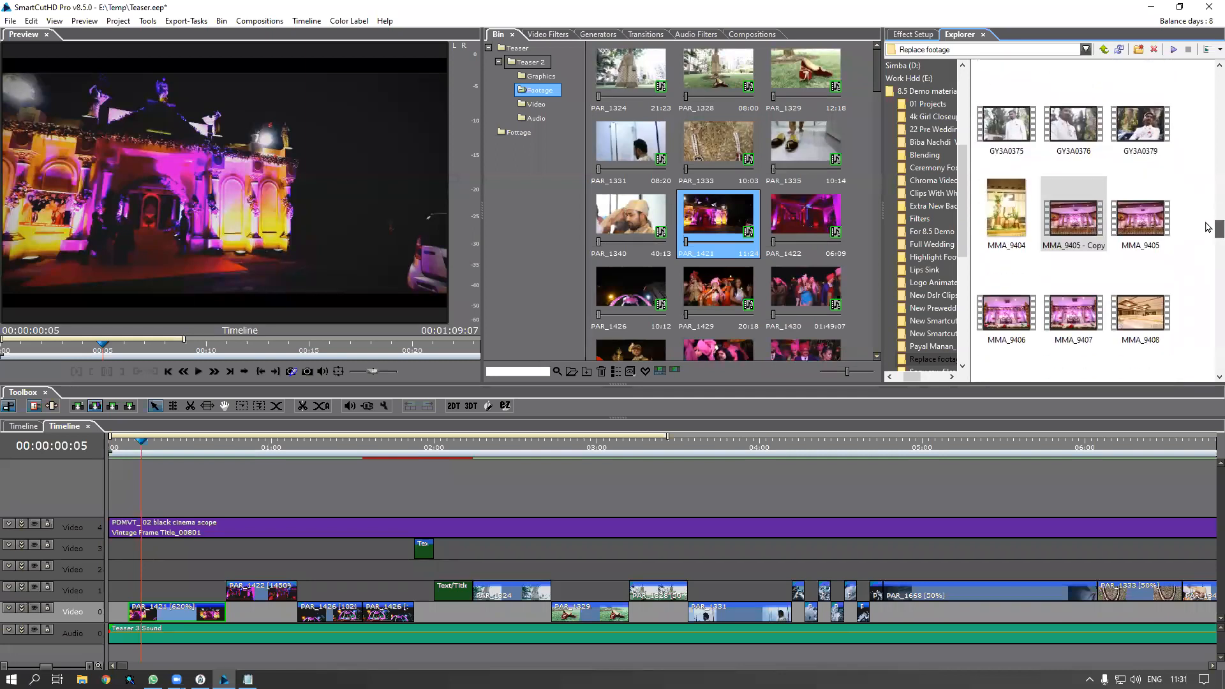
right_click(1069, 199)
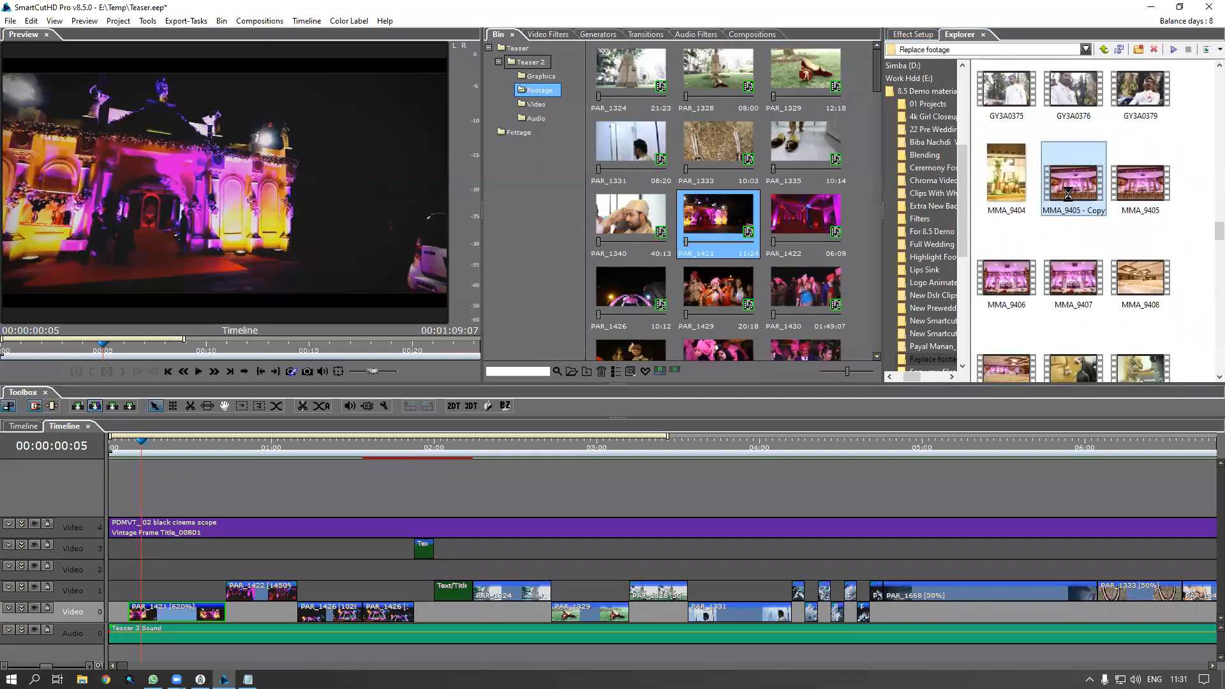
left_click(1080, 432)
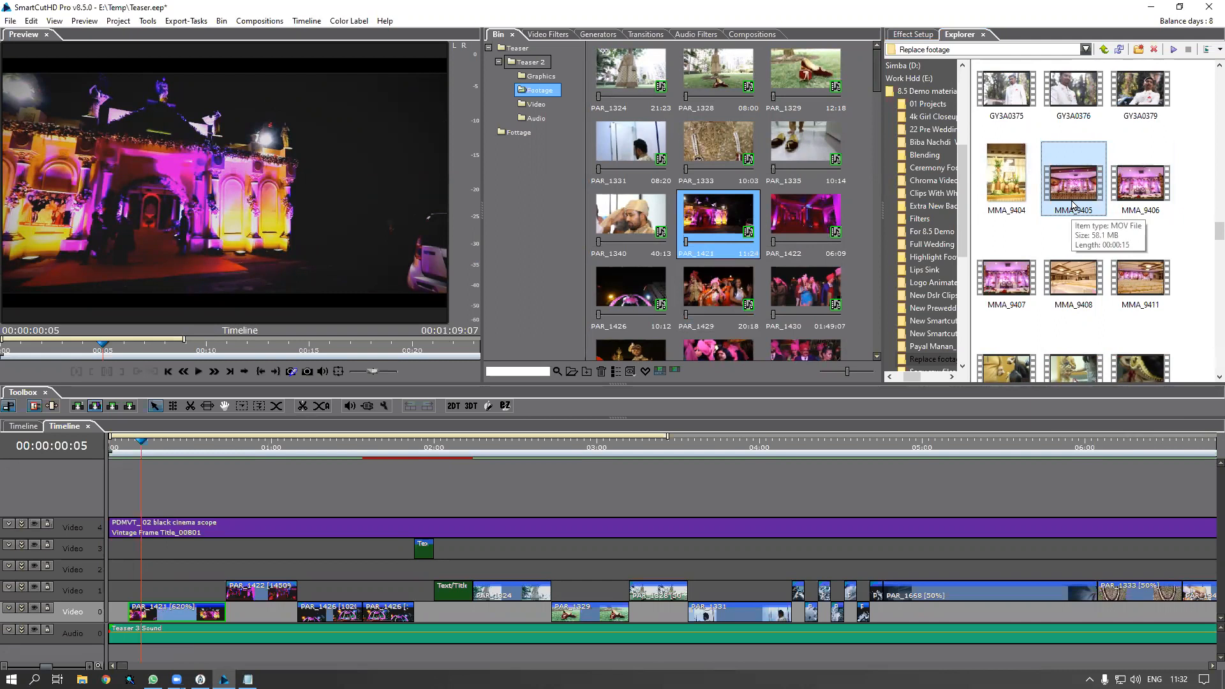
Replace PAR_1421 in the bin with MMA_9405, preview the updated opening clip, and dismiss the error
left_click_drag(1073, 194, 730, 236)
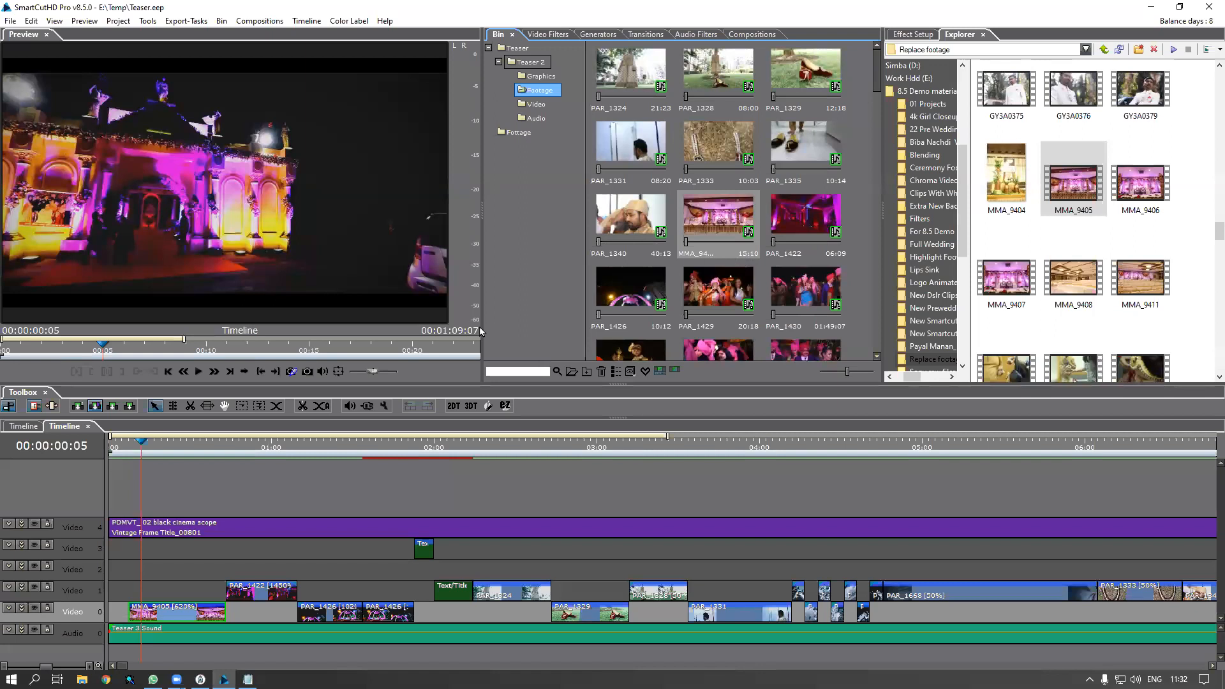
double_click(189, 616)
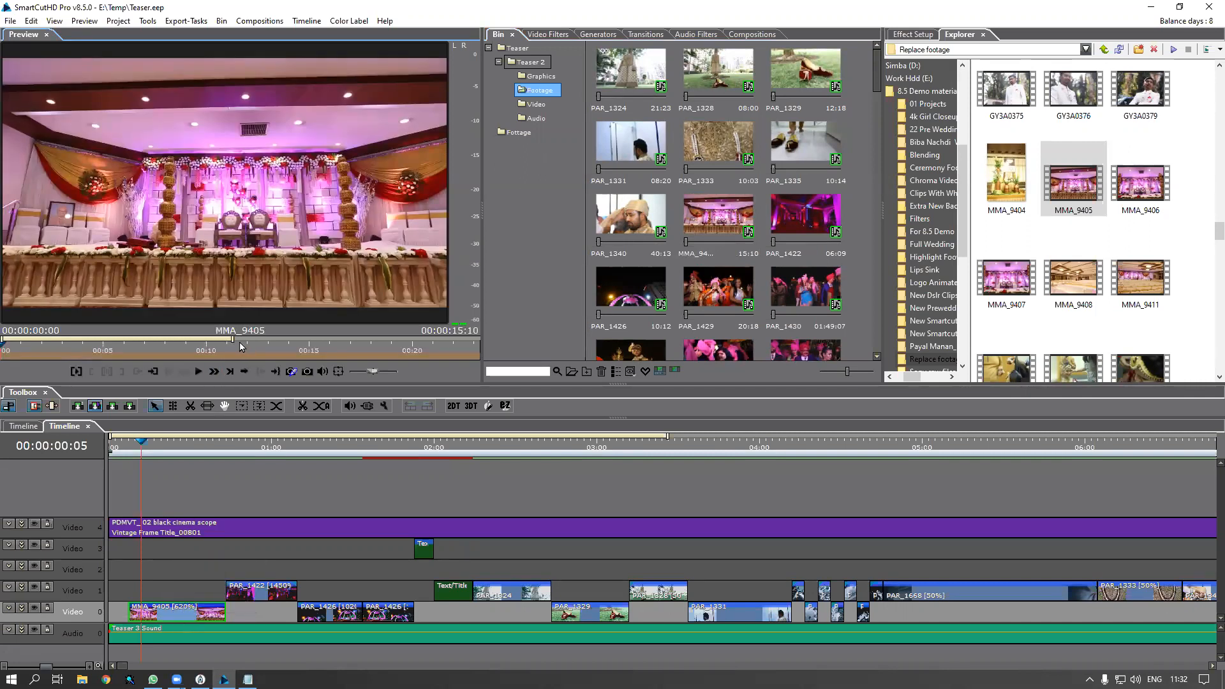
left_click_drag(232, 340, 425, 343)
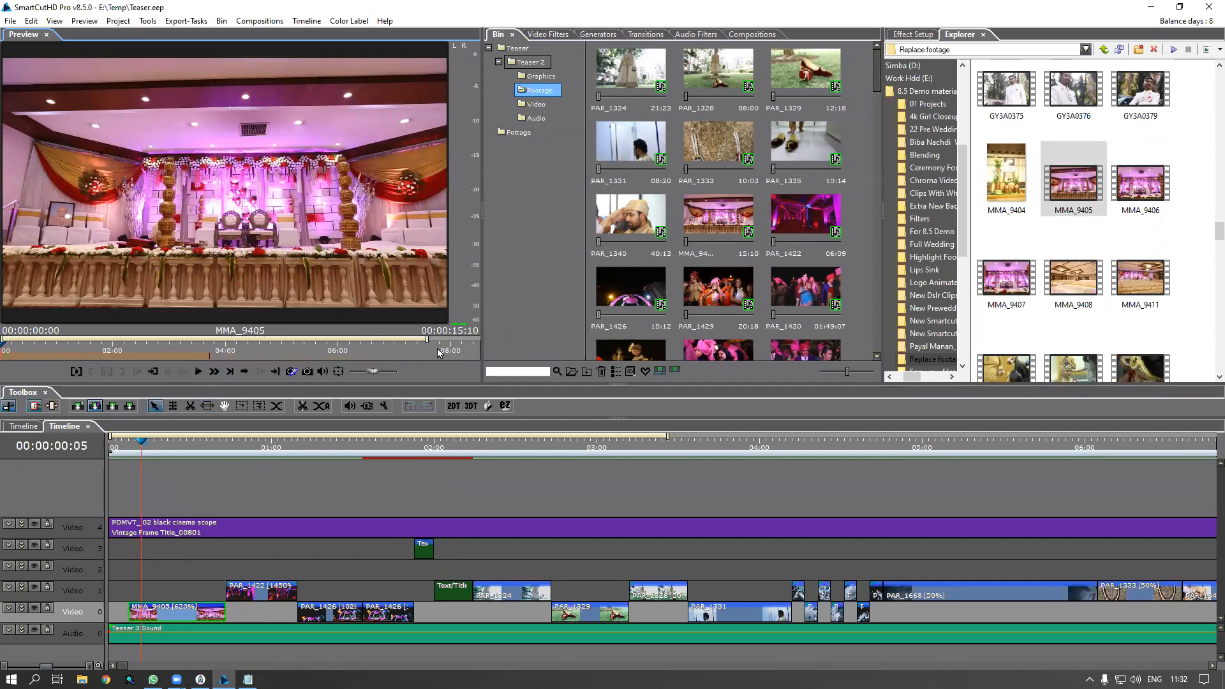
left_click(181, 617)
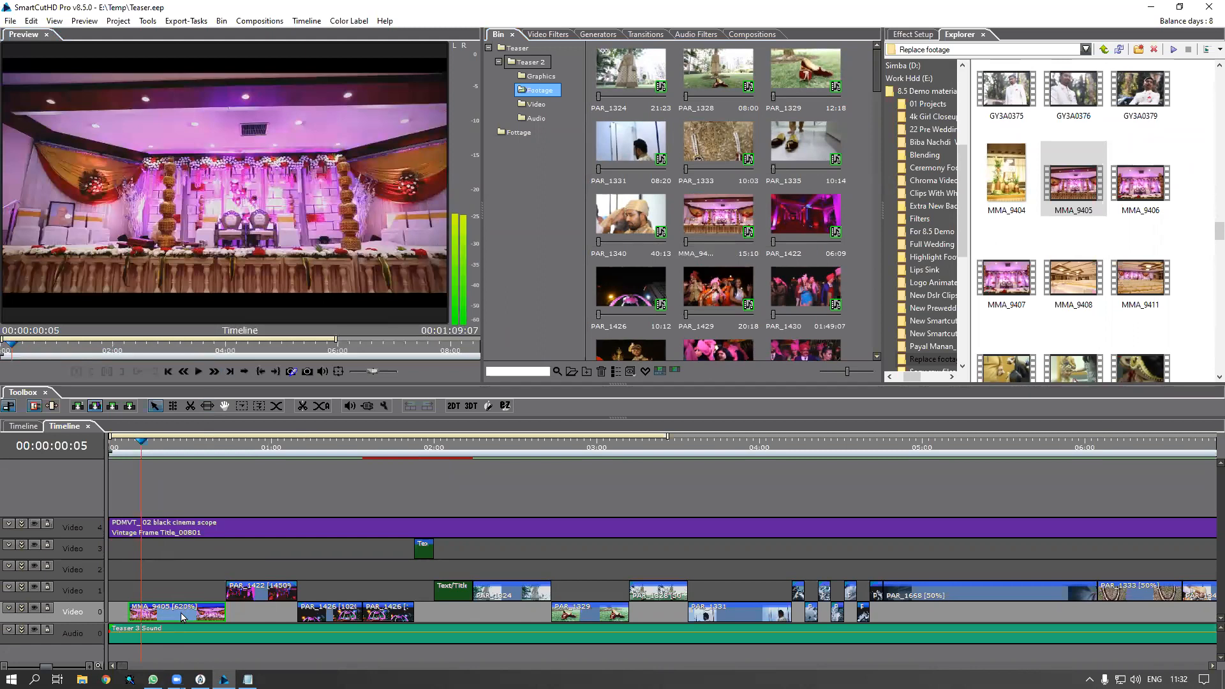
key("Return")
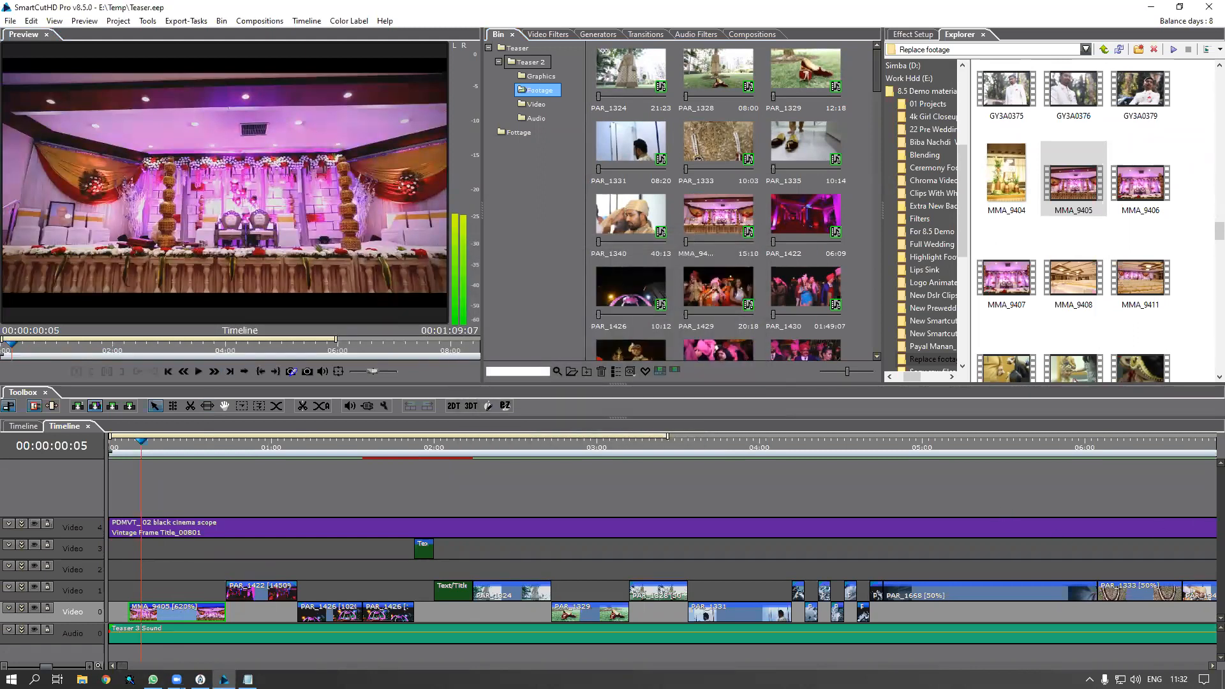
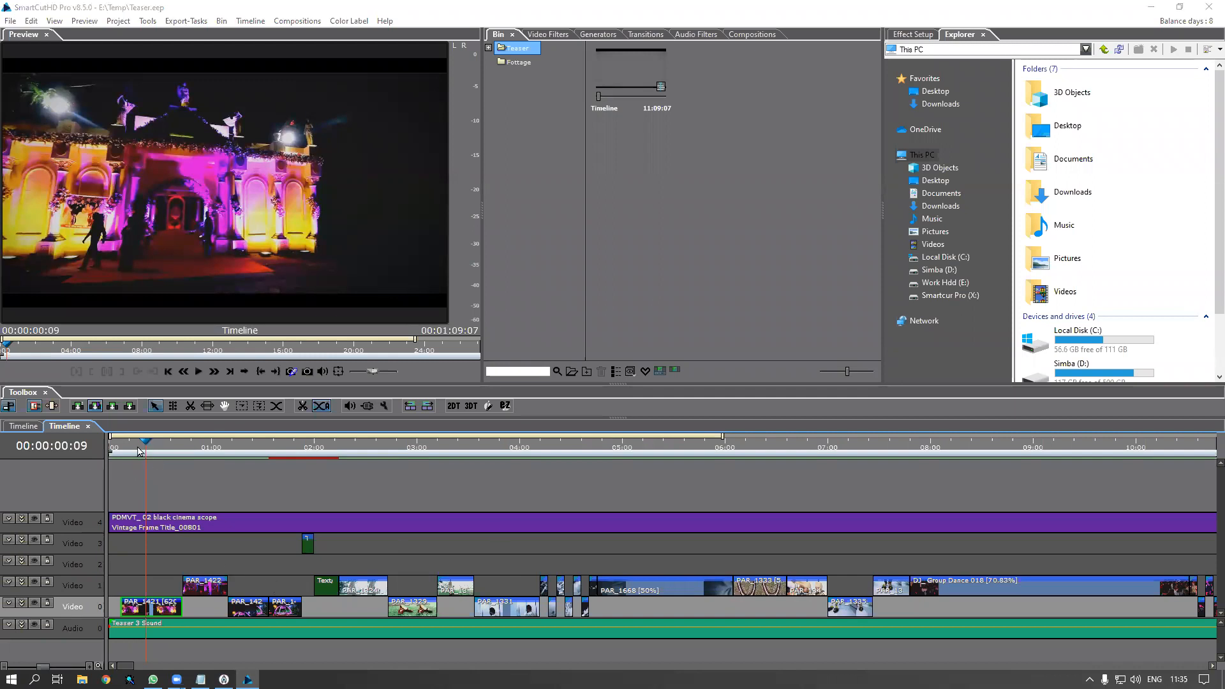
Locate timeline clip PAR_1421 in the bin
left_click(140, 451)
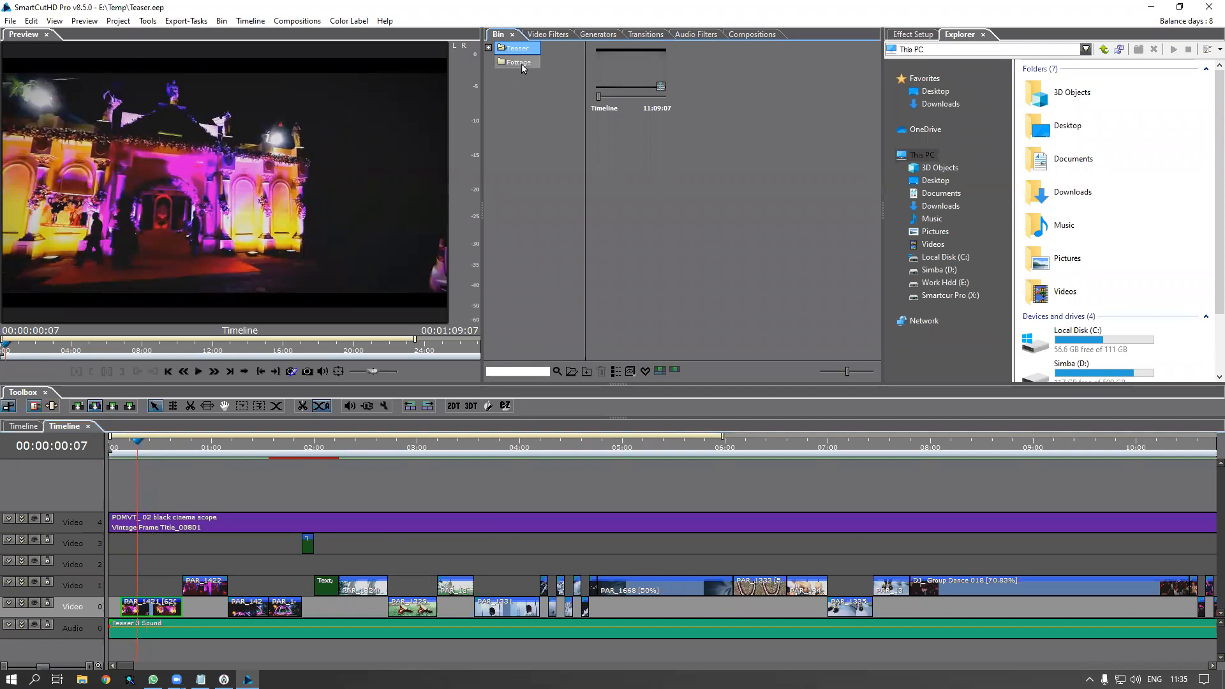
left_click(163, 613)
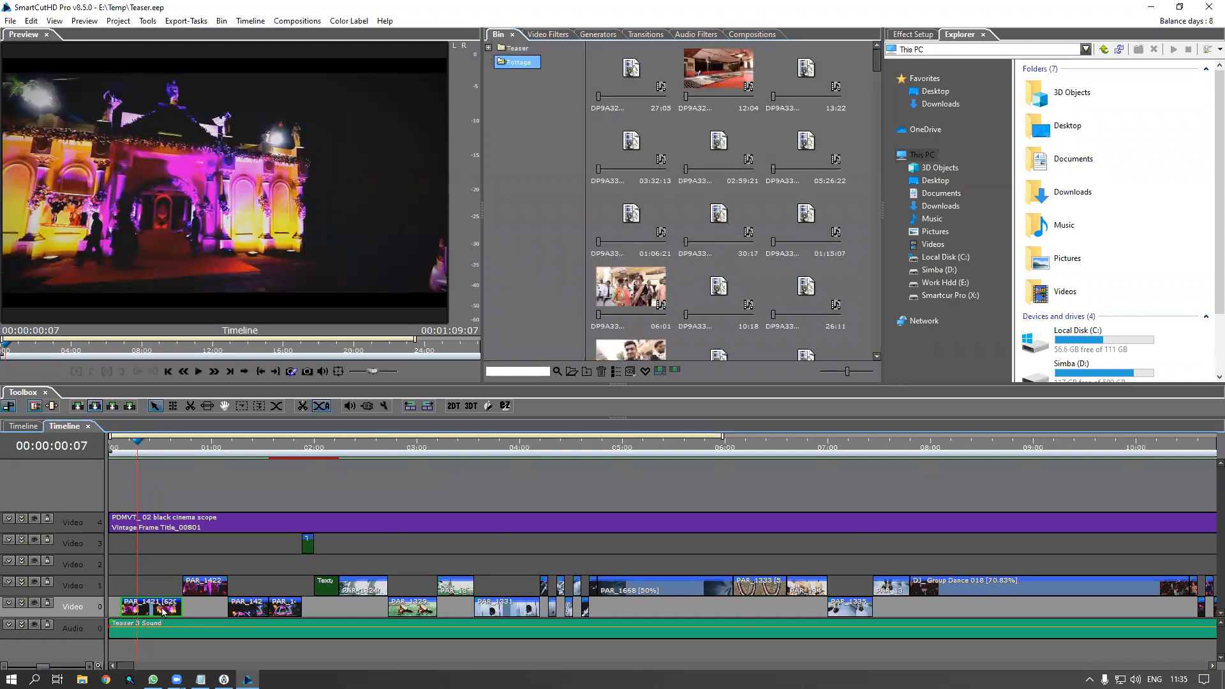
right_click(163, 612)
left_click(222, 349)
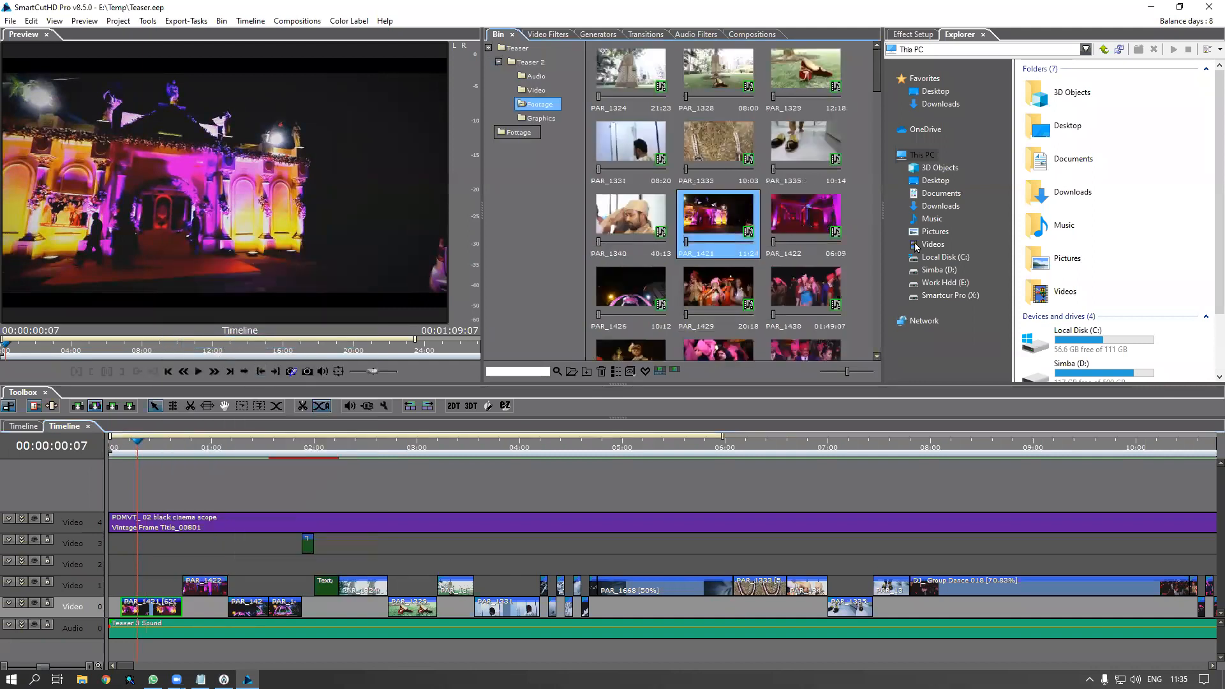
Browse Explorer to Work Hdd (E:) > 8.5 Demo materials > Replace footage
scroll(1091, 288, "down", 2)
left_click(1091, 335)
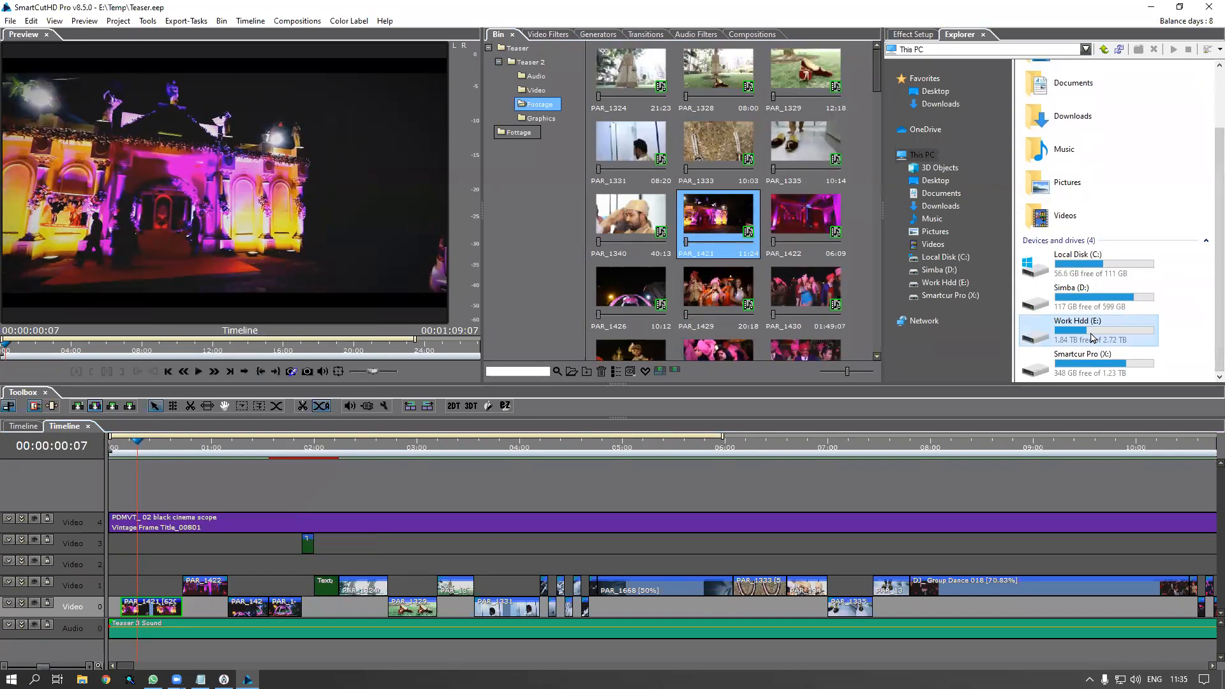
double_click(1091, 336)
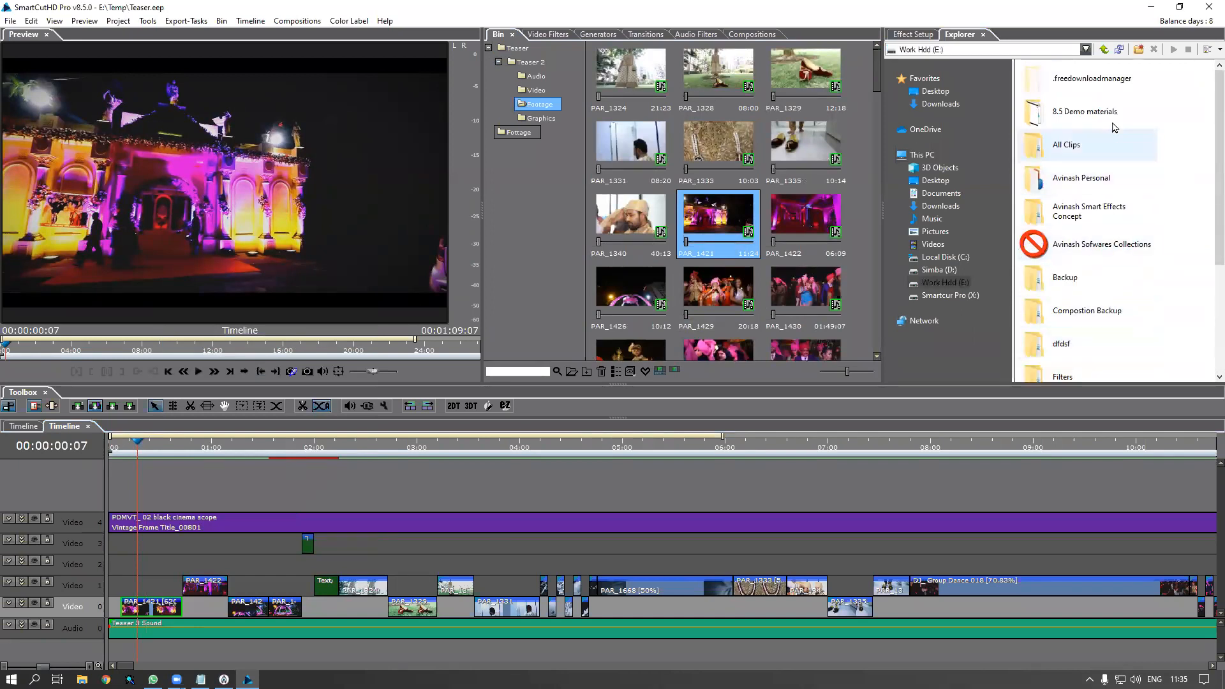
scroll(1131, 298, "down", 2)
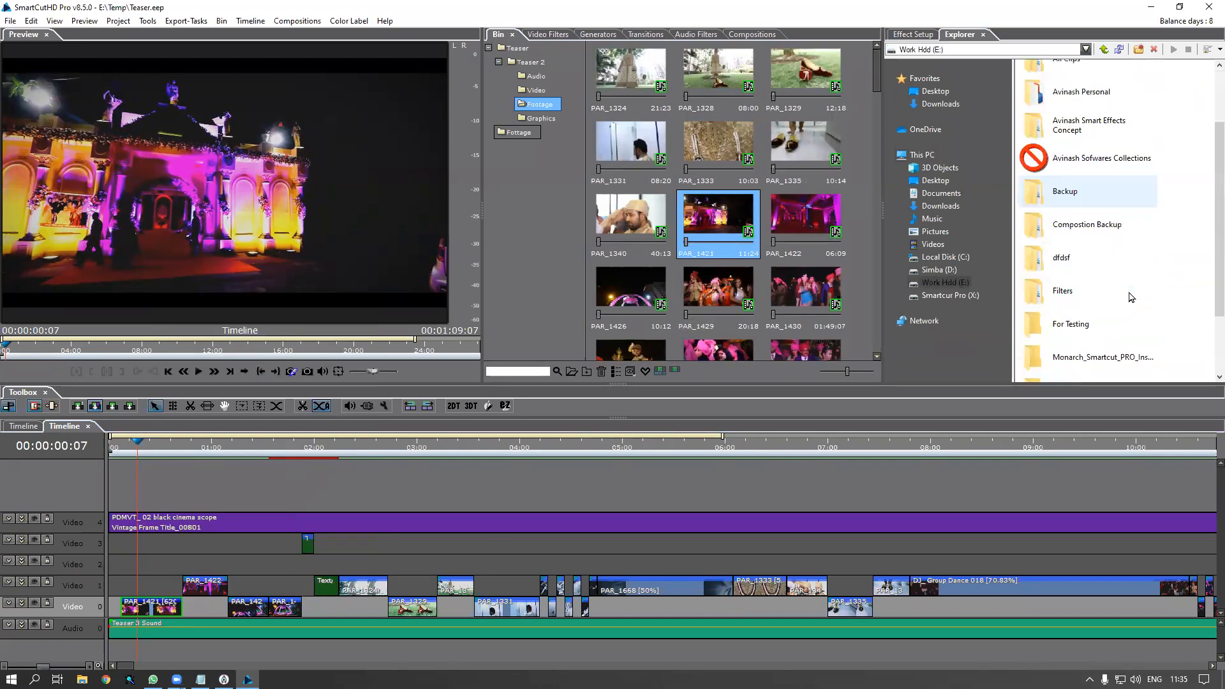
scroll(1136, 319, "up", 2)
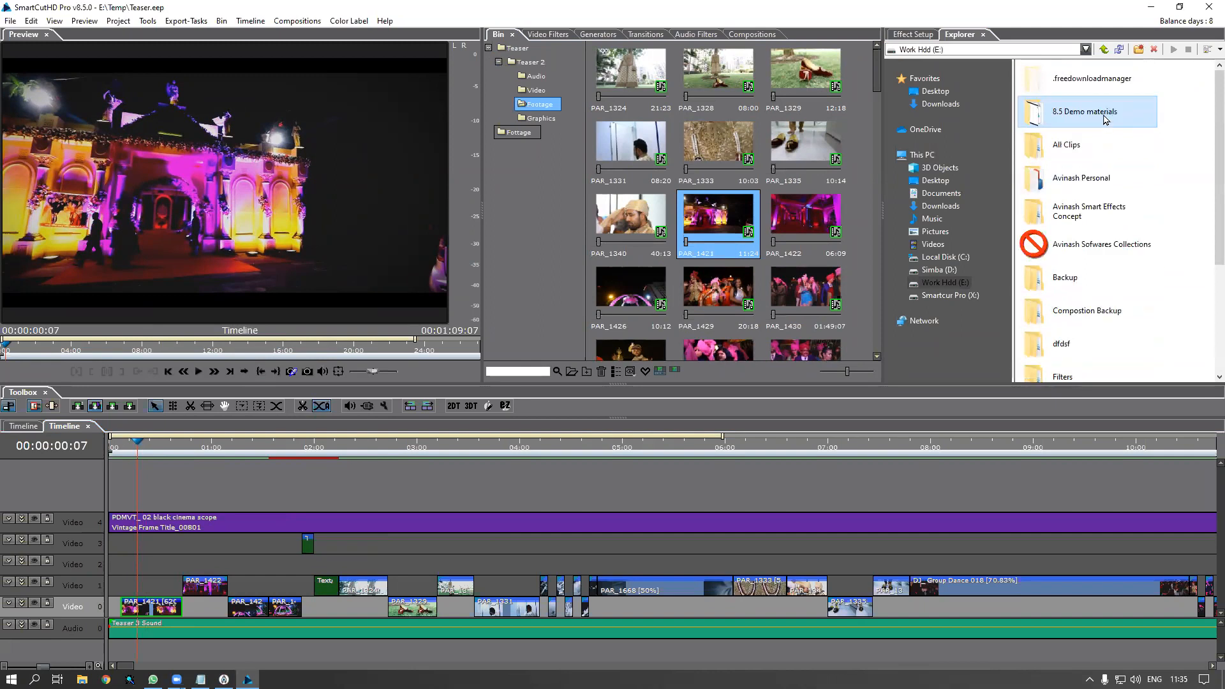
double_click(1105, 120)
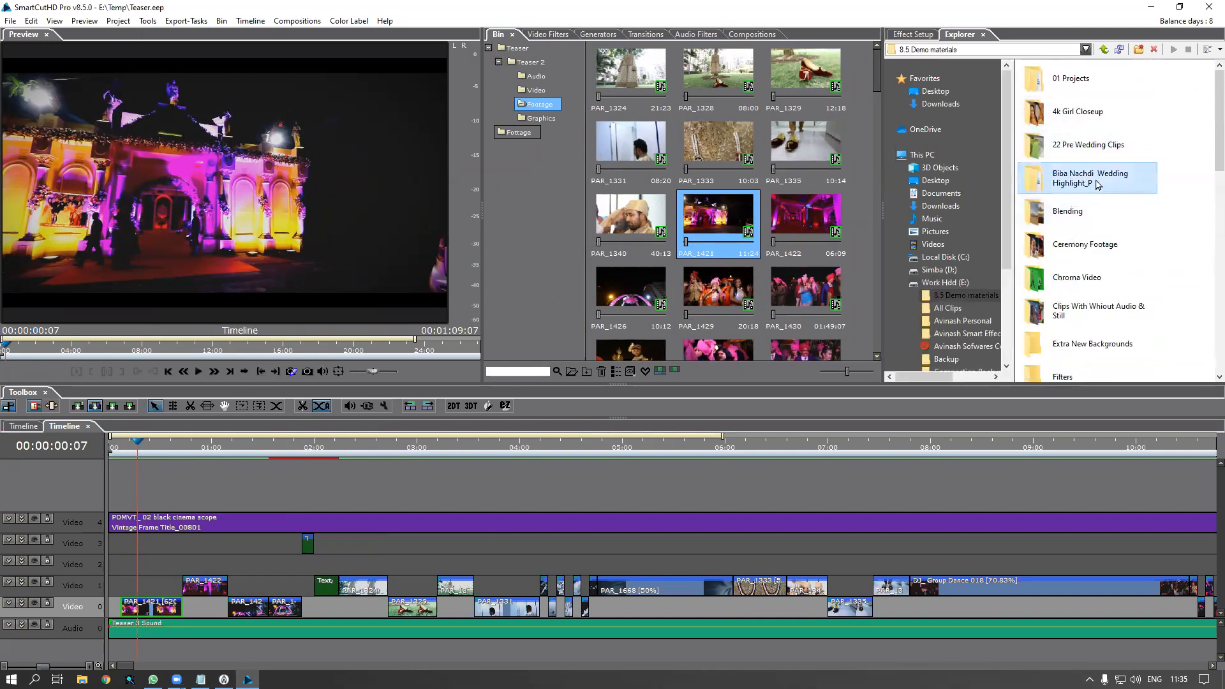
scroll(1085, 185, "down", 5)
double_click(1069, 111)
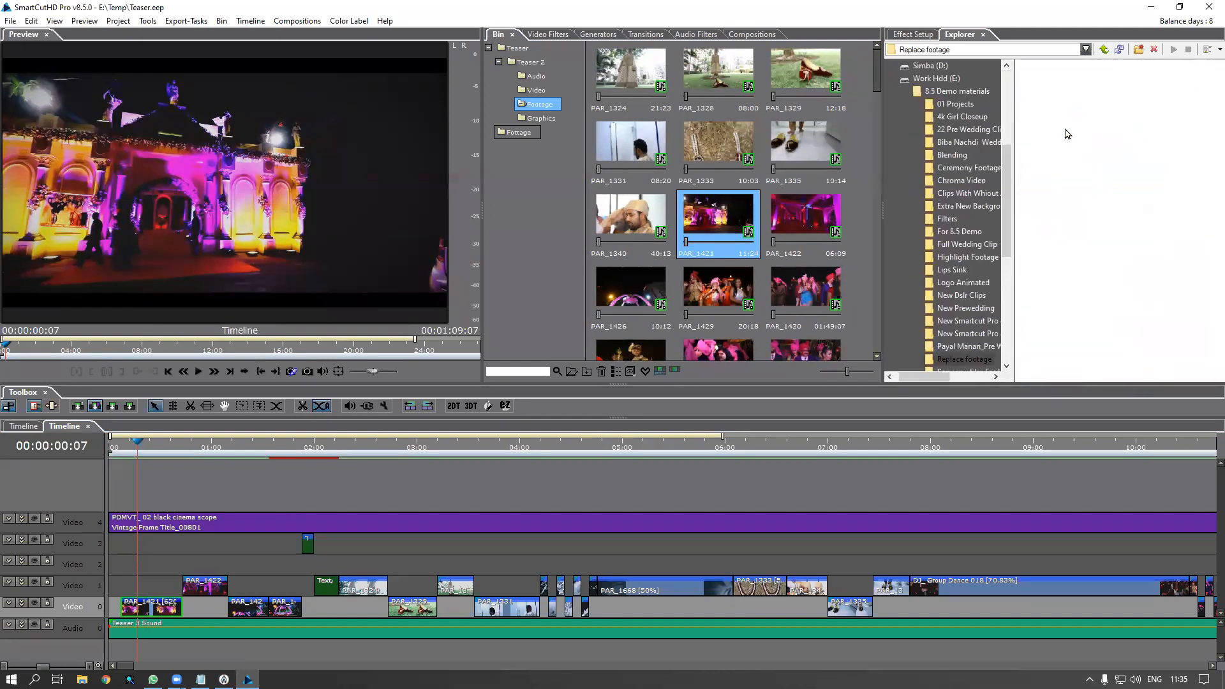
Show the folder as large thumbnails and drag DP9A3305 onto bin clip PAR_1421
left_click(1216, 49)
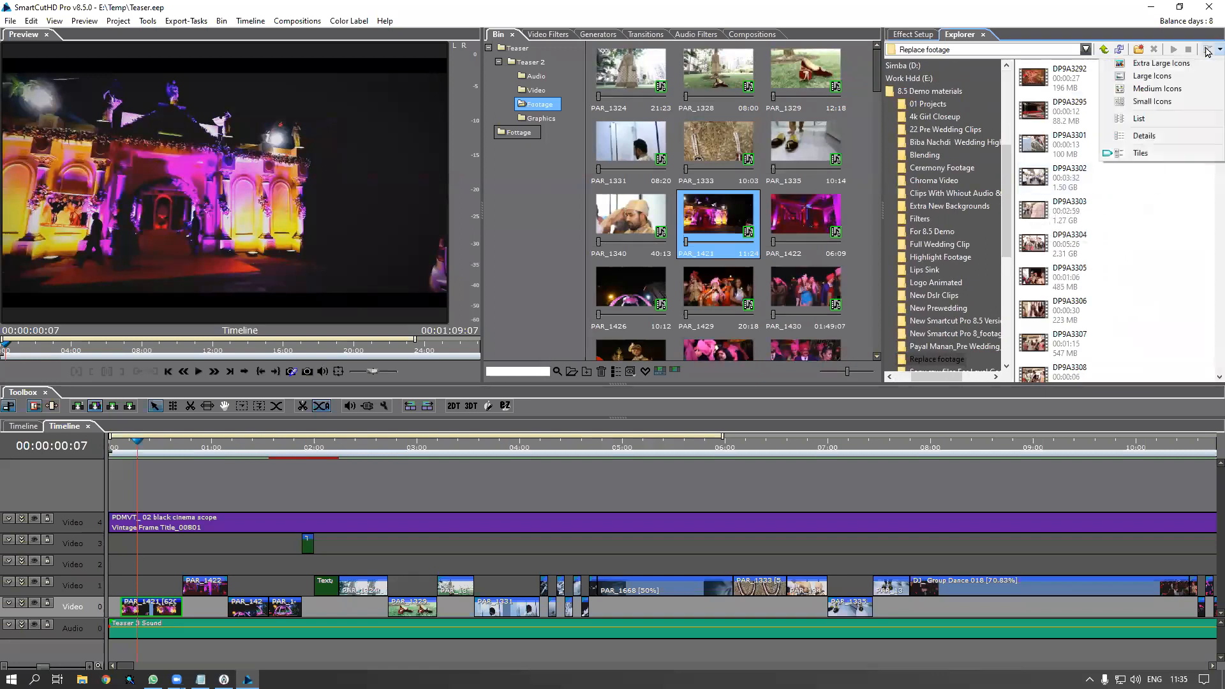
left_click(1181, 82)
left_click_drag(1015, 164, 938, 164)
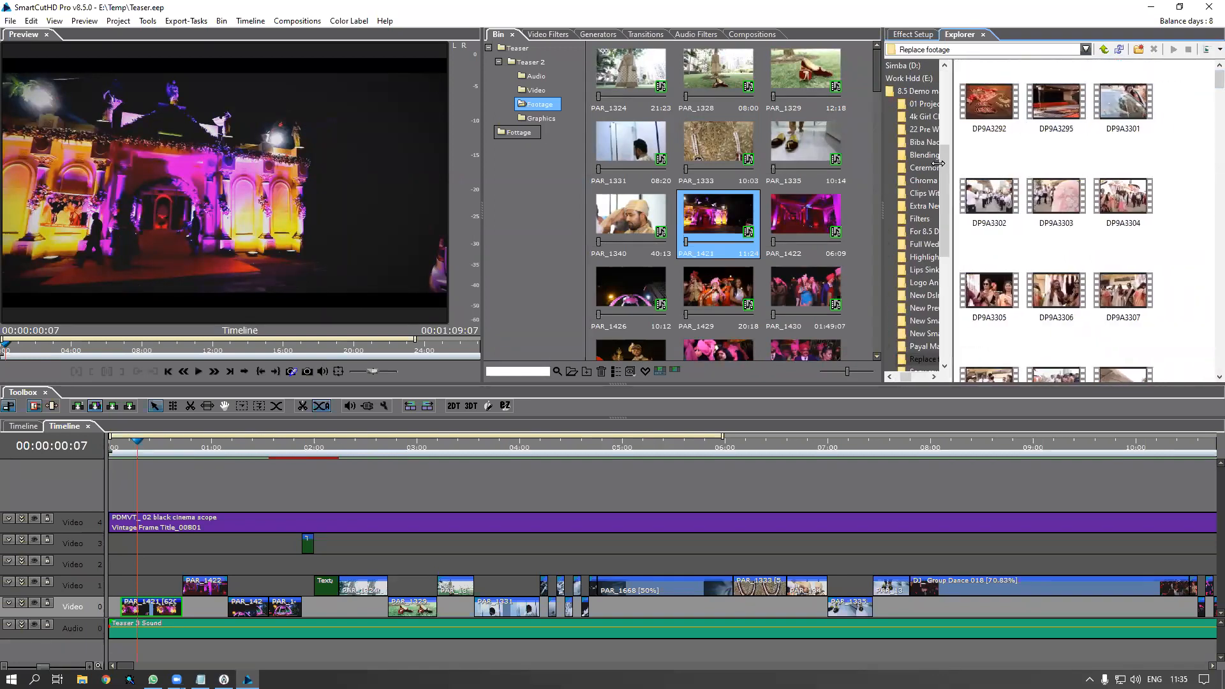
left_click(1040, 199)
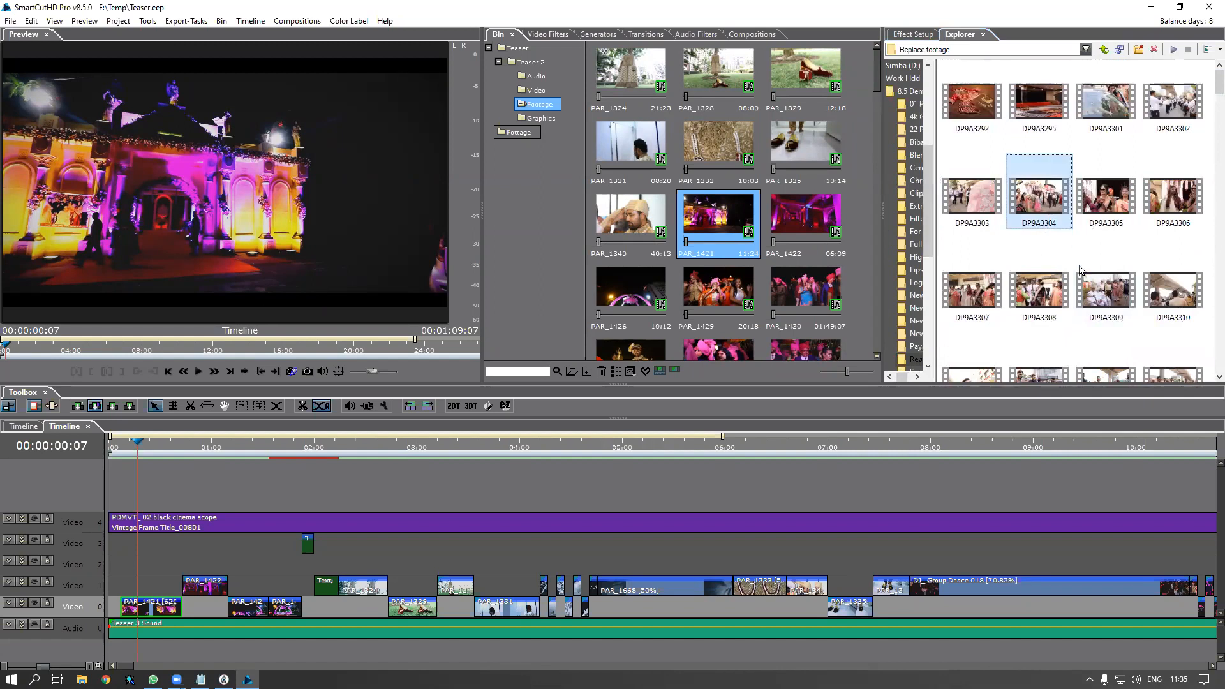
left_click(1113, 213)
left_click_drag(1110, 205, 730, 225)
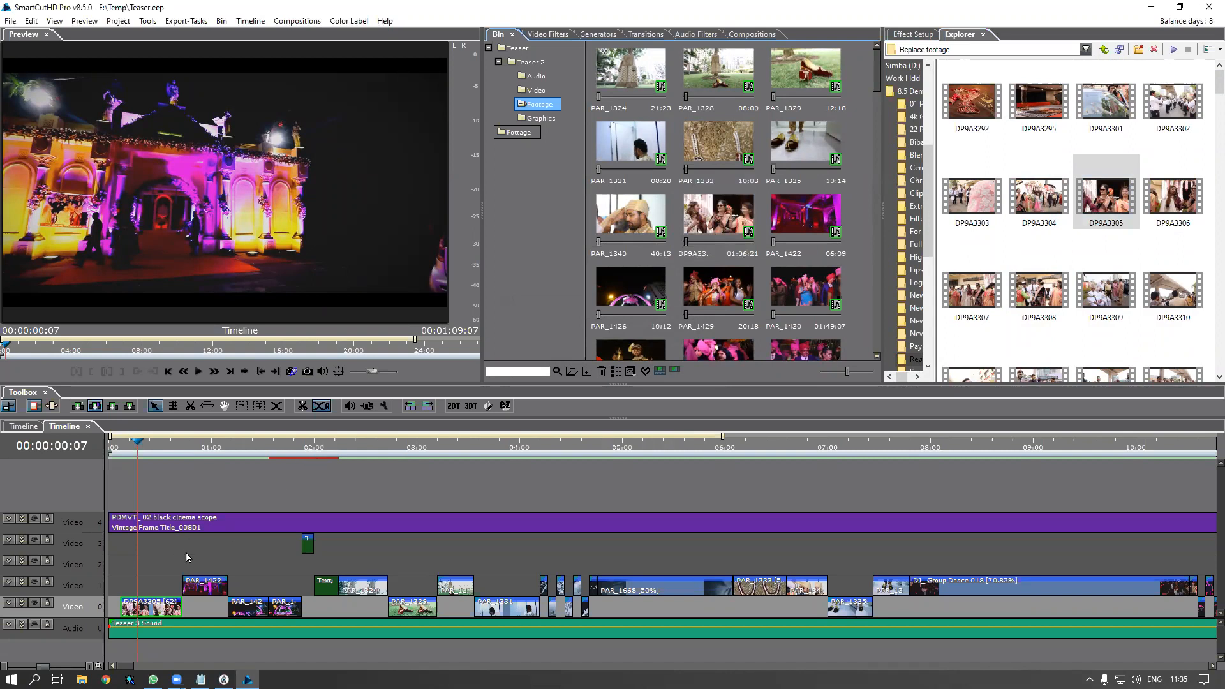
Preview DP9A3305 and slip it to change which portion plays on the timeline
double_click(155, 609)
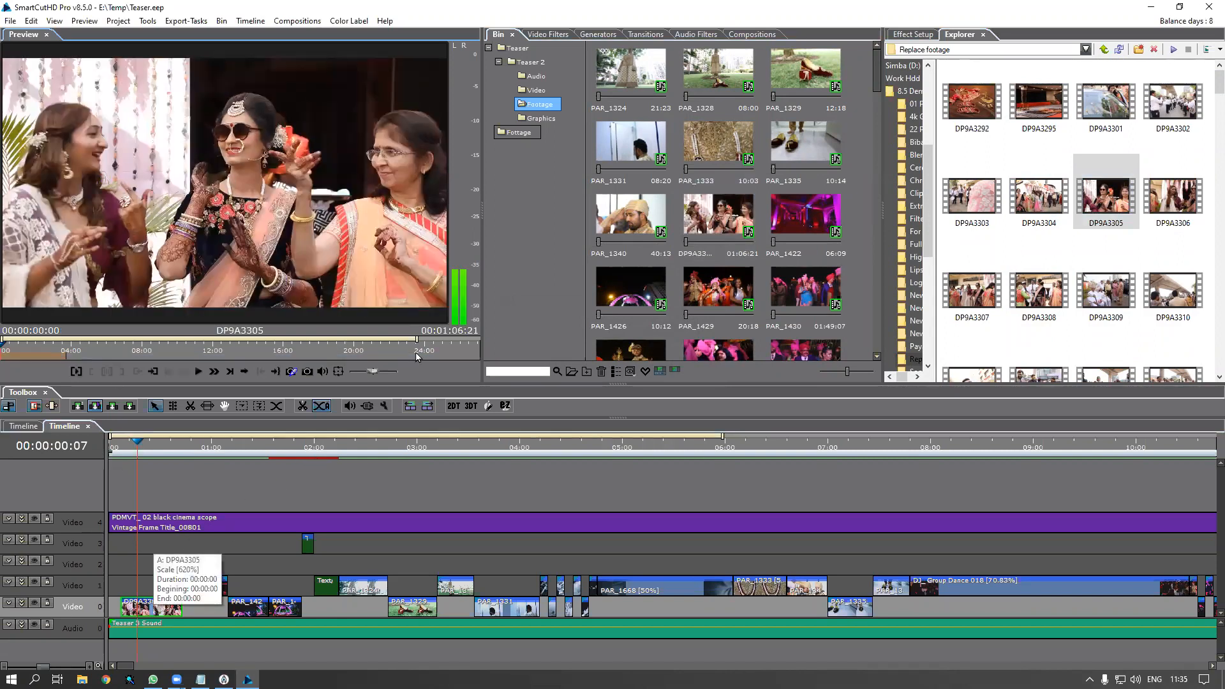
left_click_drag(416, 339, 463, 340)
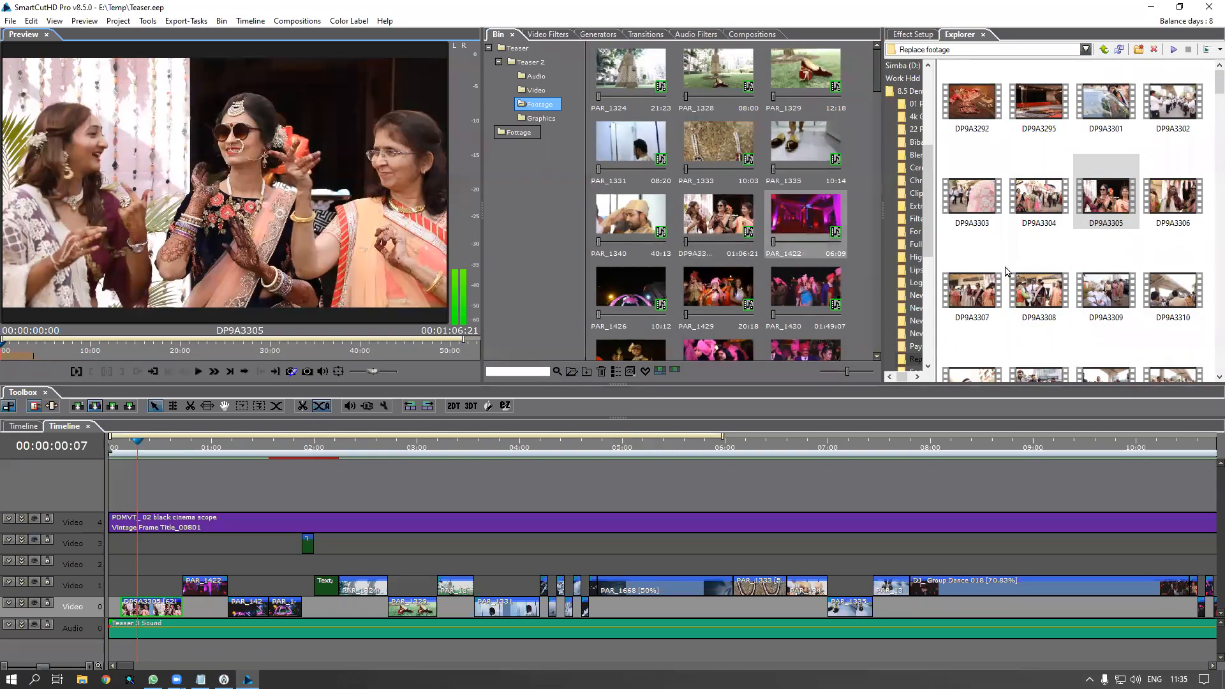
left_click(161, 607)
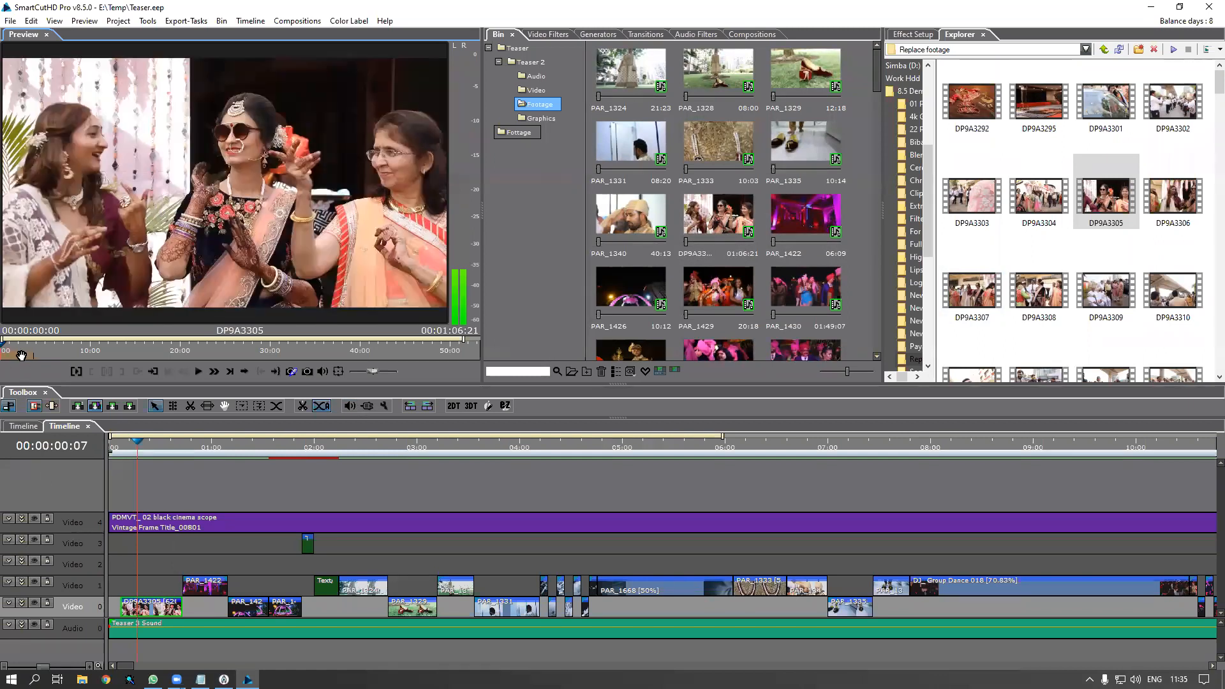
left_click_drag(21, 357, 466, 372)
left_click(124, 448)
key("space")
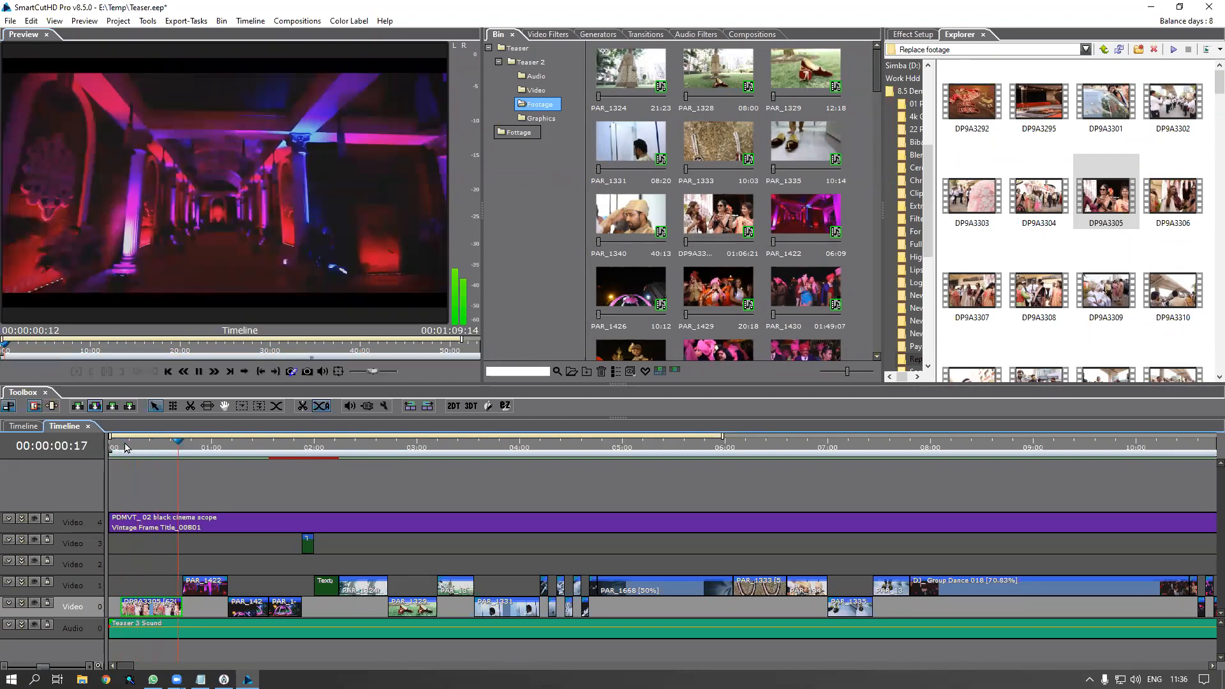
left_click(134, 448)
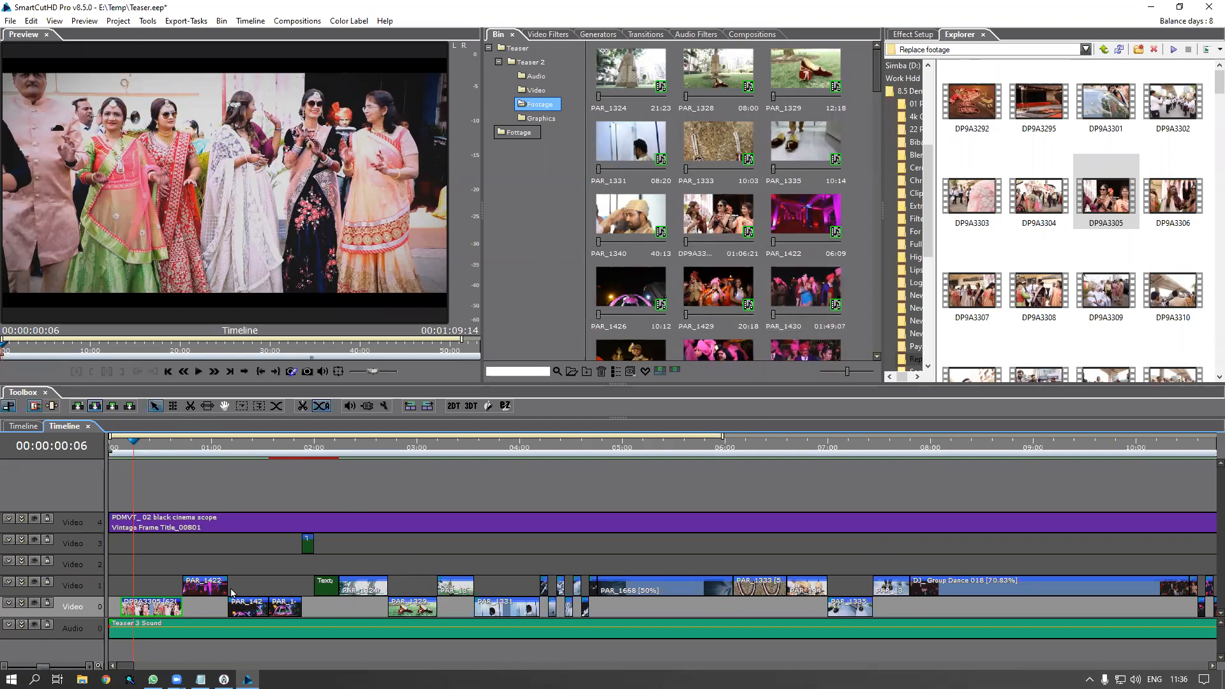
scroll(185, 449, "down", 3)
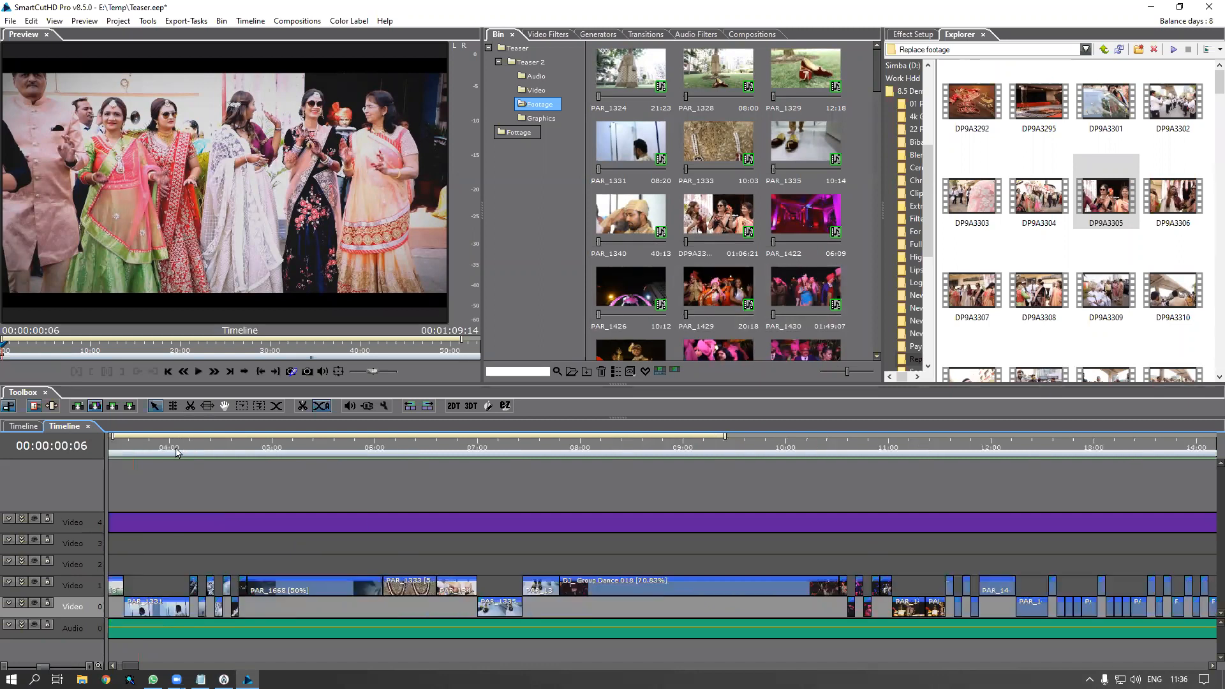
left_click_drag(130, 666, 119, 666)
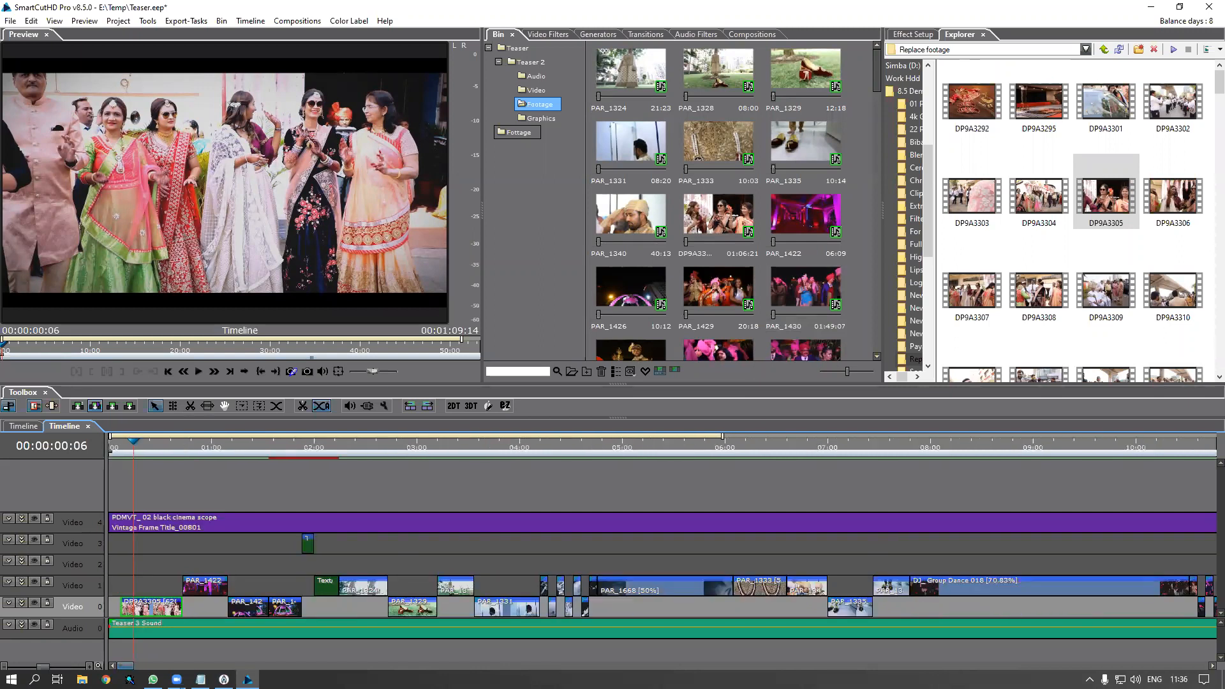
left_click_drag(164, 443, 213, 462)
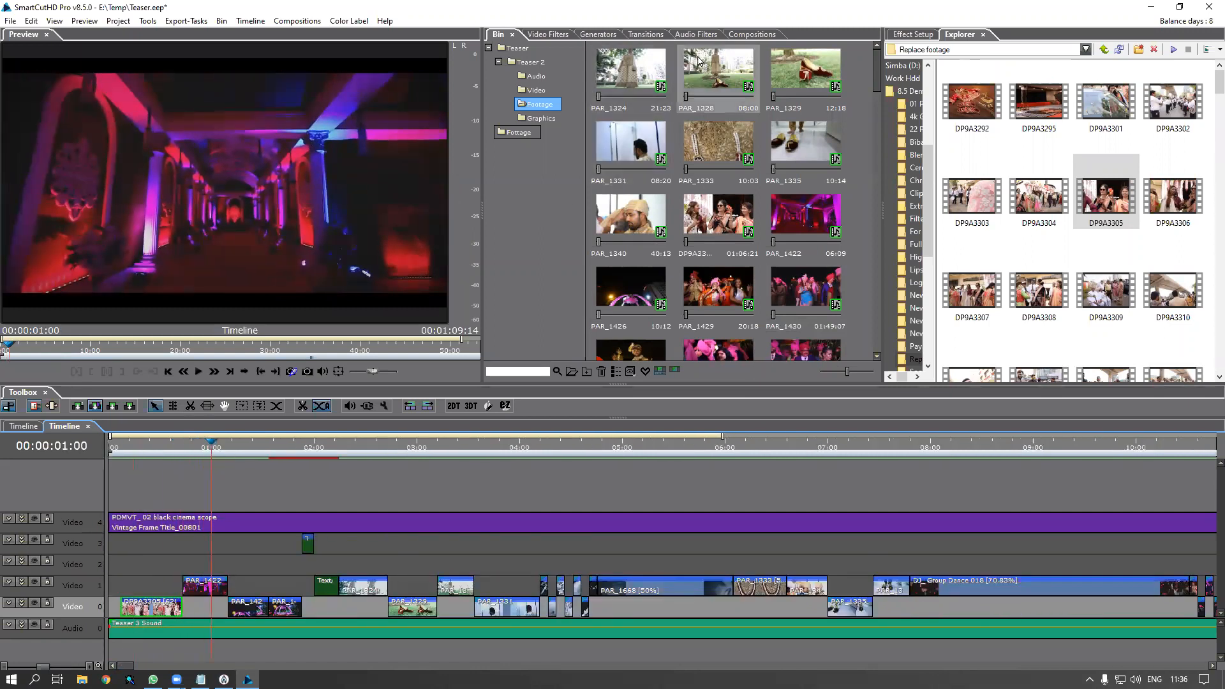
Select the six bin clips PAR_1324 through PAR_1335
left_click(630, 78)
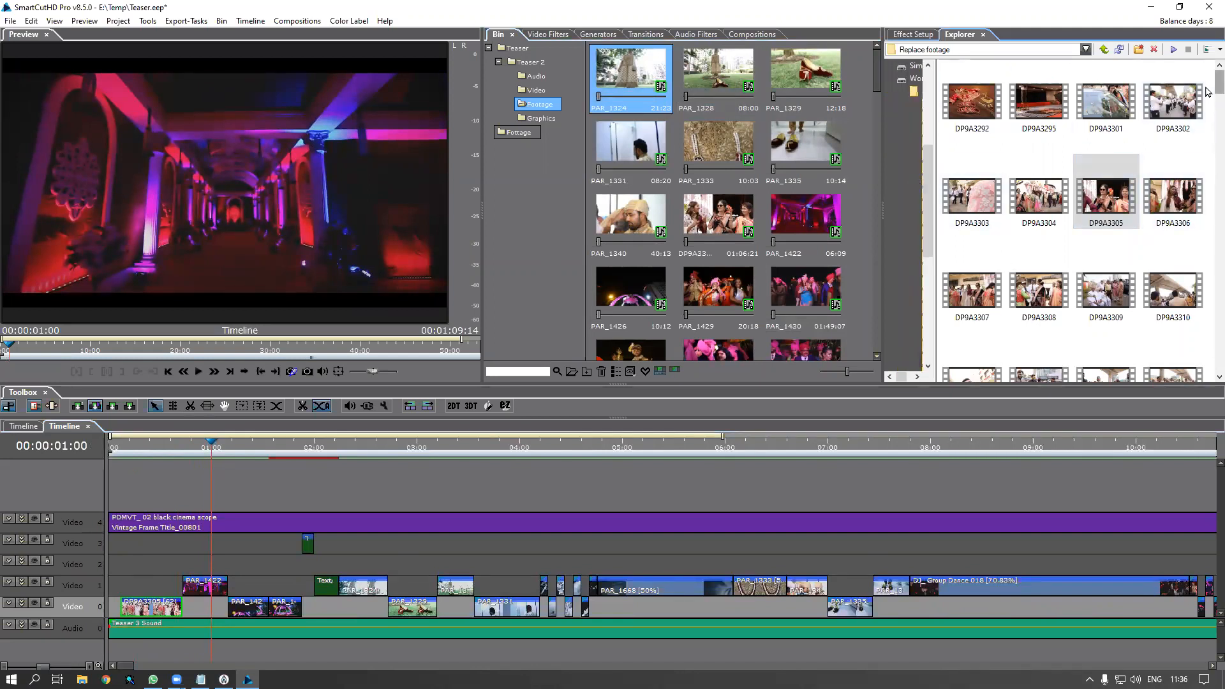
scroll(1206, 117, "down", 4)
scroll(1206, 117, "down", 4)
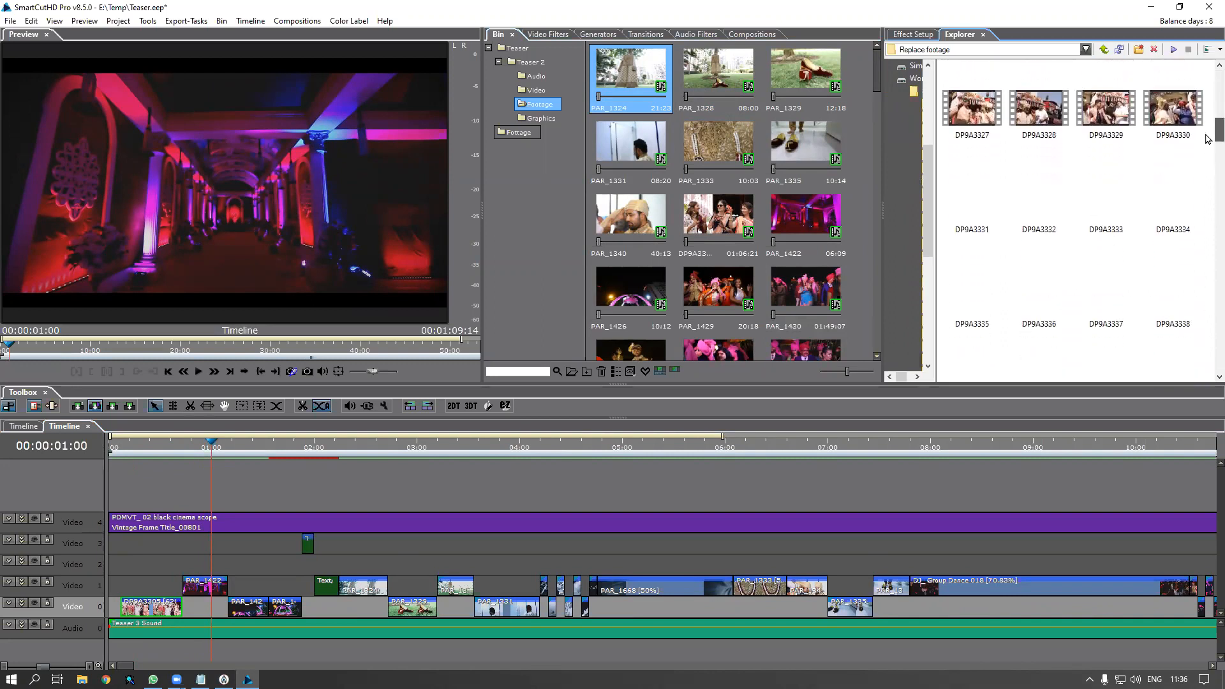
scroll(1206, 144, "down", 5)
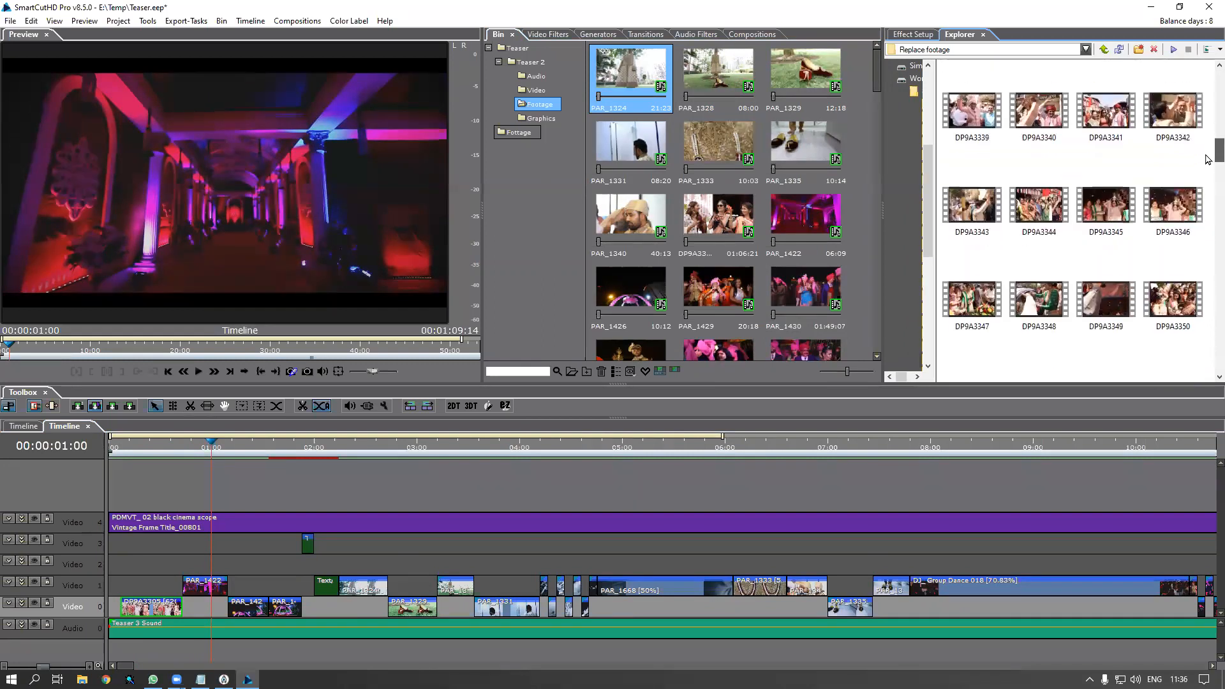
scroll(1206, 185, "down", 5)
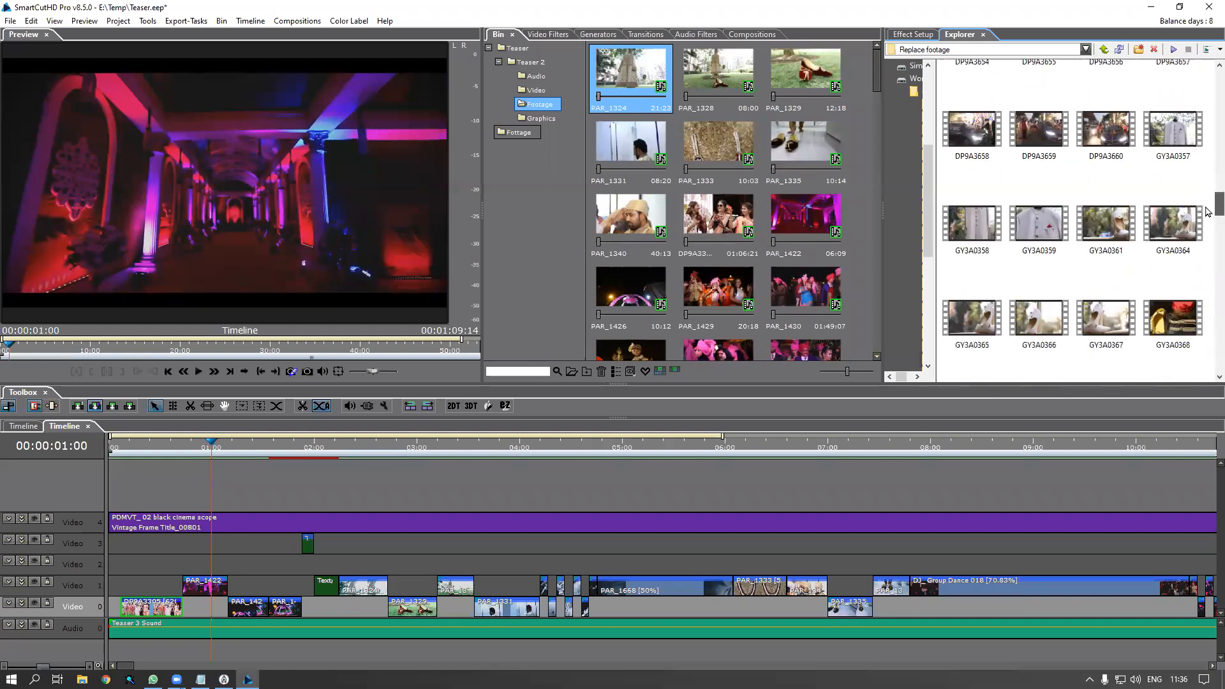
left_click(1046, 224)
left_click(1110, 231)
left_click(1175, 233)
left_click(500, 35)
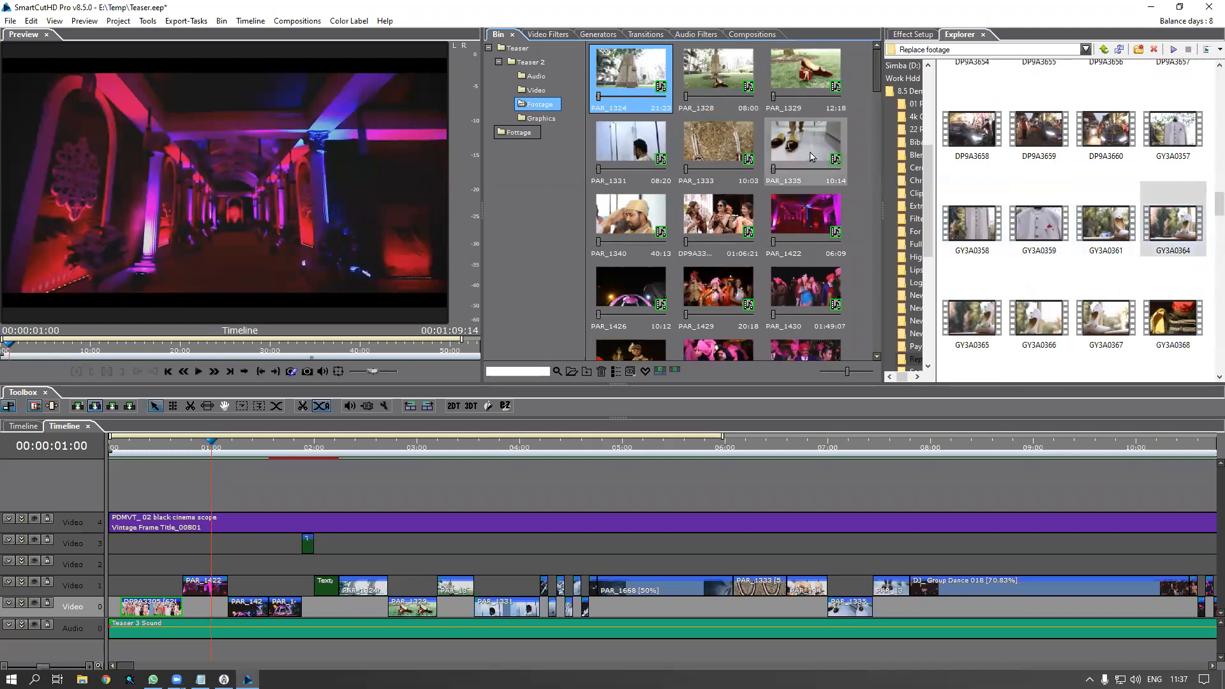
left_click(812, 156, "shift")
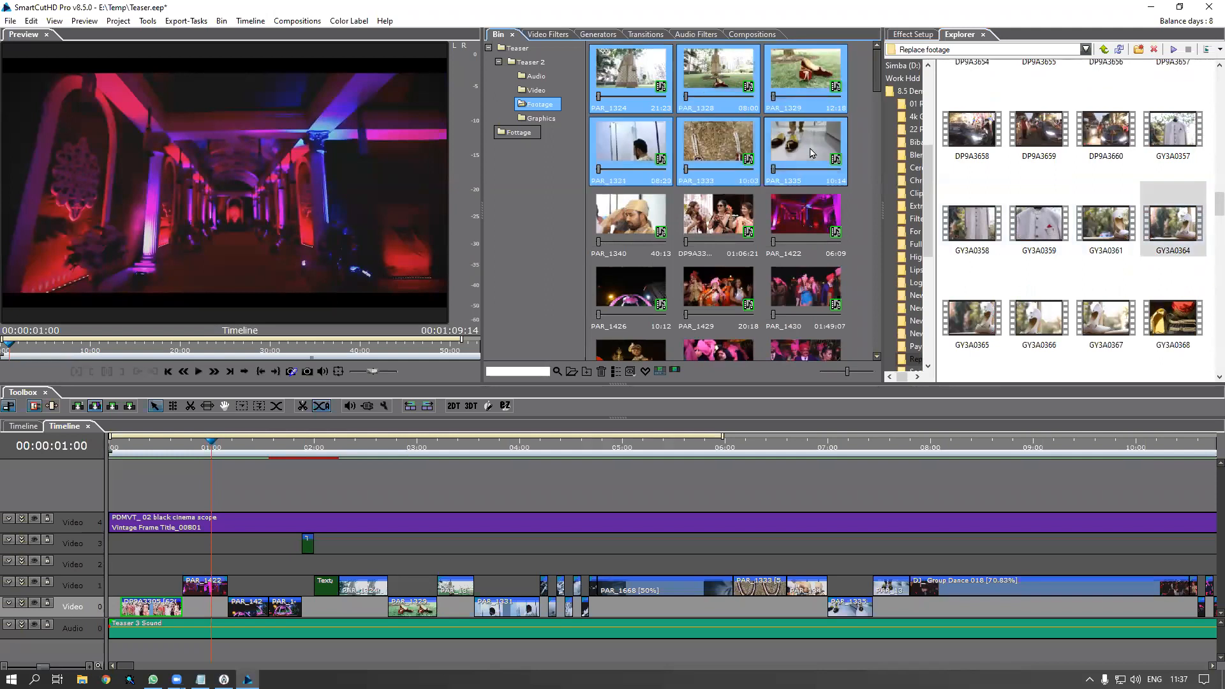
Multi-select clips GY3A0357 to GY3A0364 and drag them onto the selected bin clips
left_click(1163, 139)
left_click(970, 231, "ctrl")
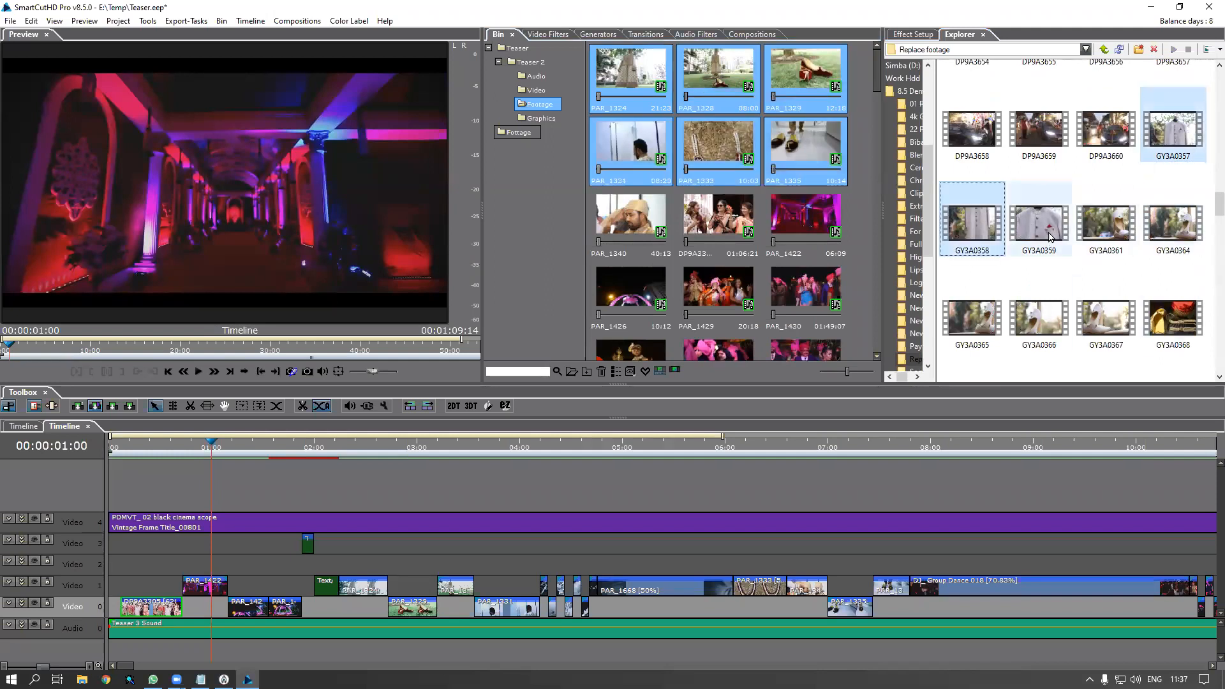
left_click(1050, 237, "ctrl")
left_click(1116, 233, "ctrl")
left_click(1173, 239, "ctrl")
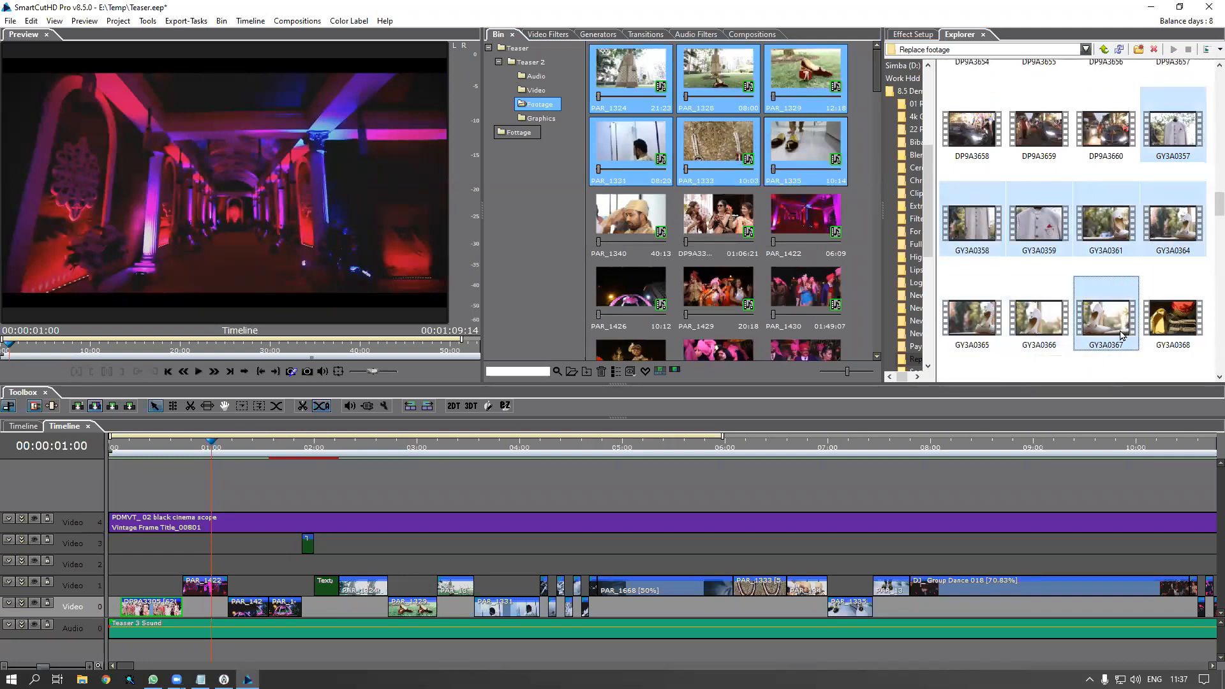
left_click_drag(1121, 332, 819, 152)
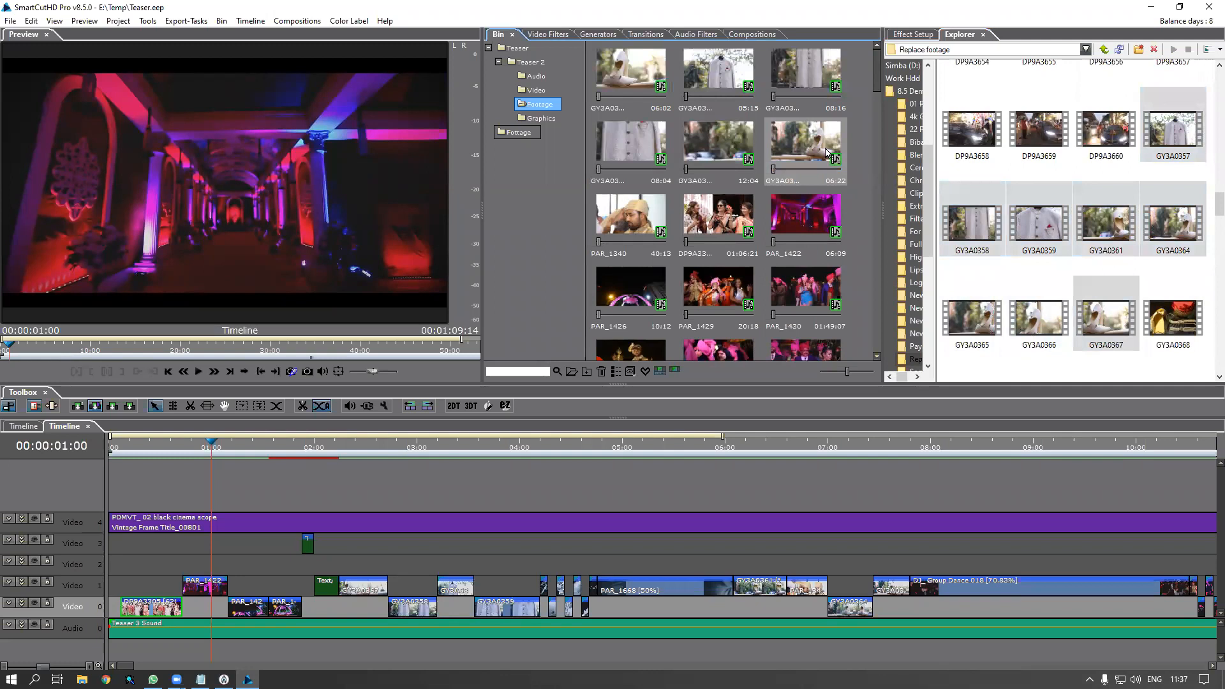
left_click(323, 450)
key("space")
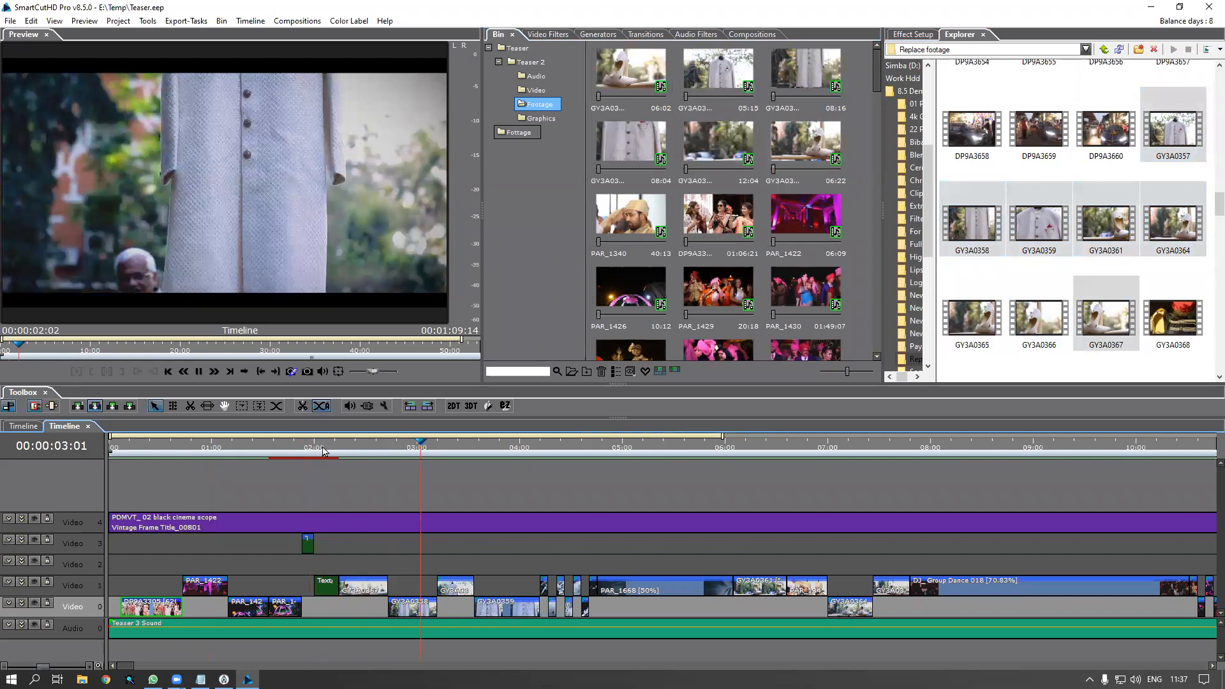
key("space")
left_click_drag(379, 451, 408, 459)
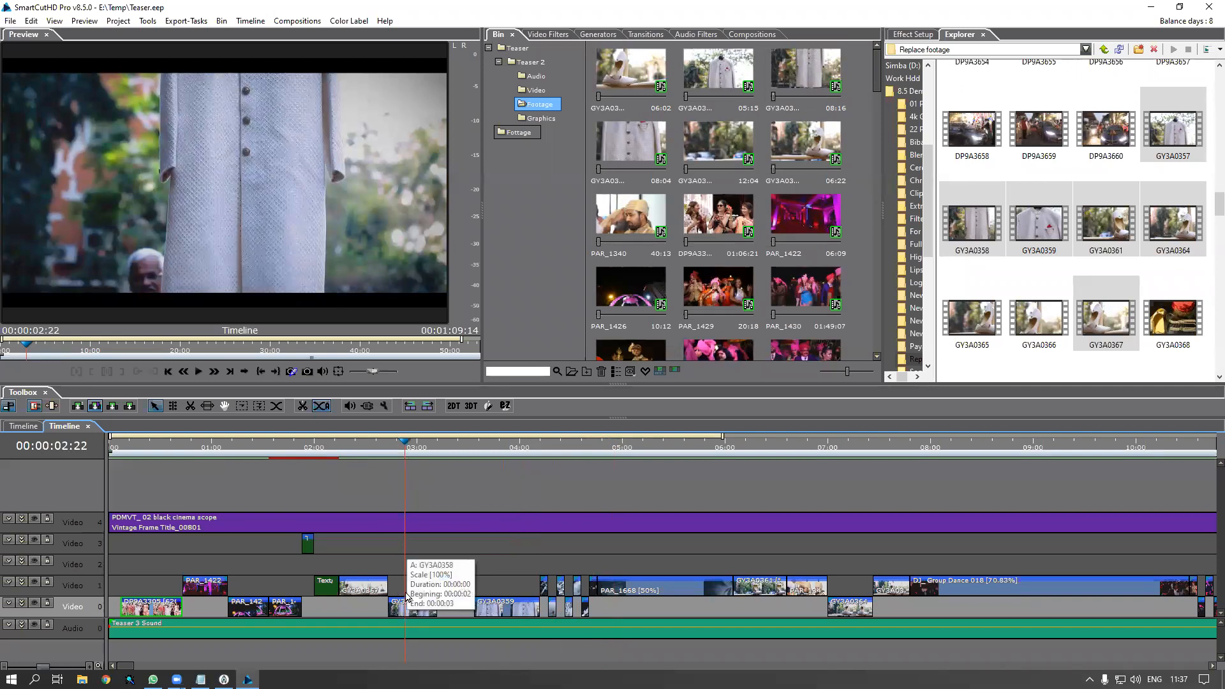
scroll(415, 504, "up", 2)
scroll(416, 505, "up", 1)
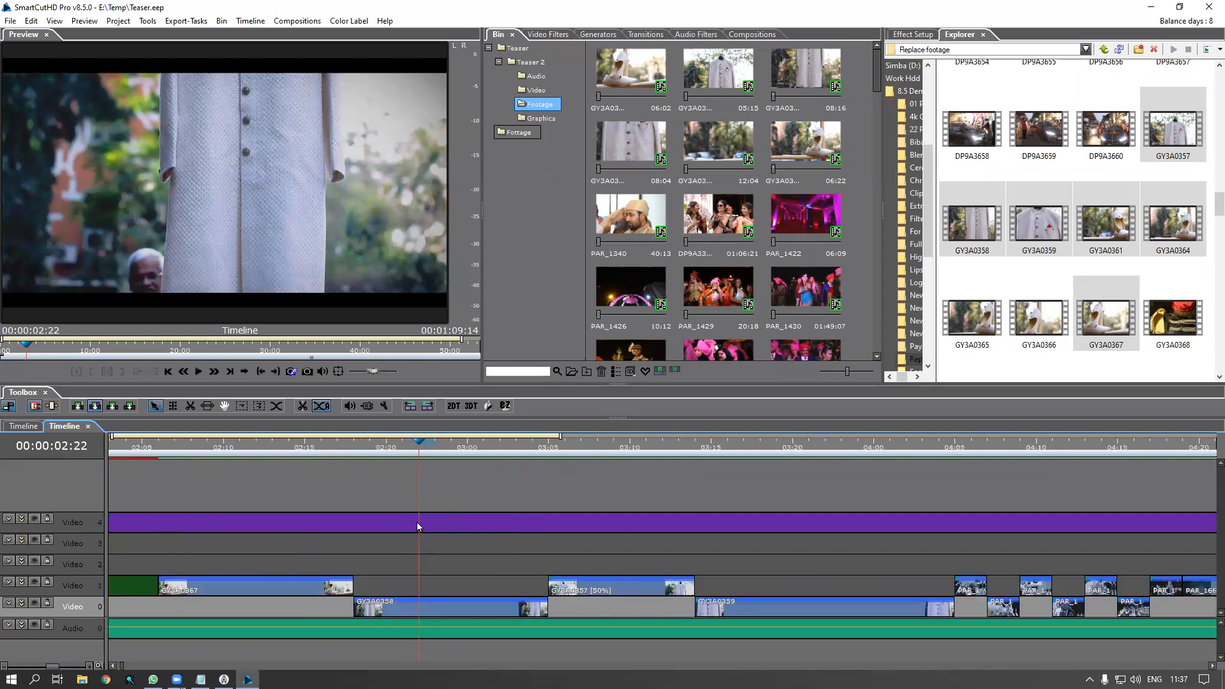
scroll(440, 563, "down", 3)
left_click(450, 603)
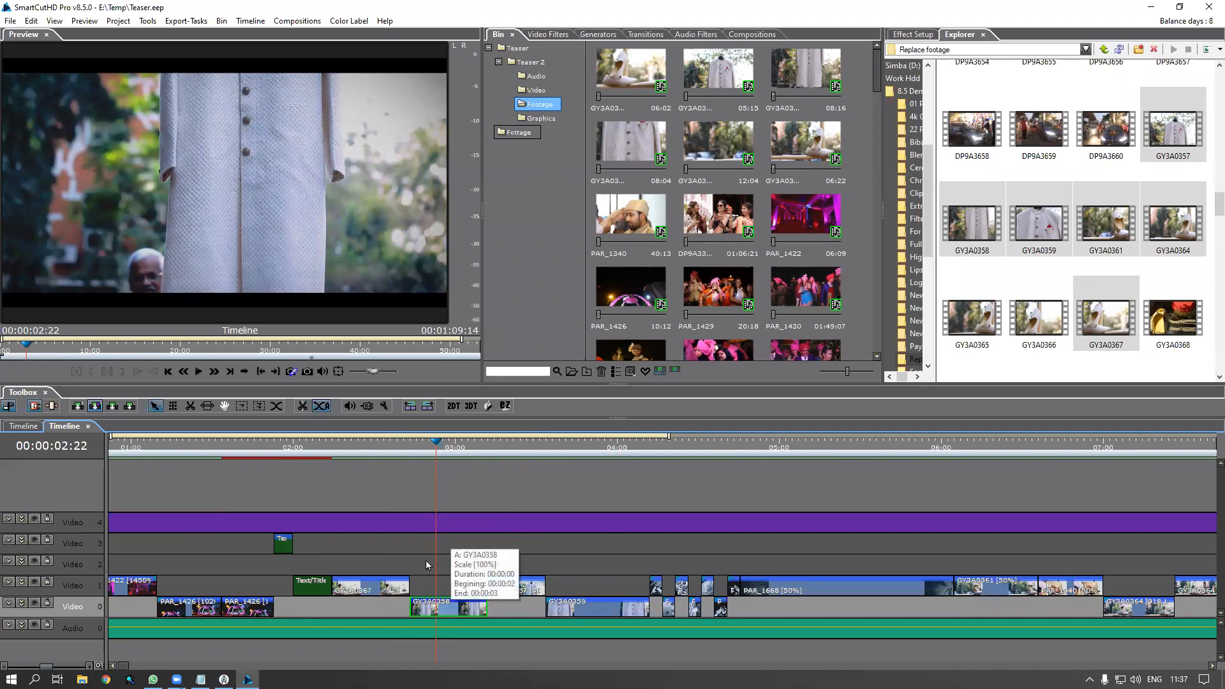
left_click_drag(436, 448, 355, 465)
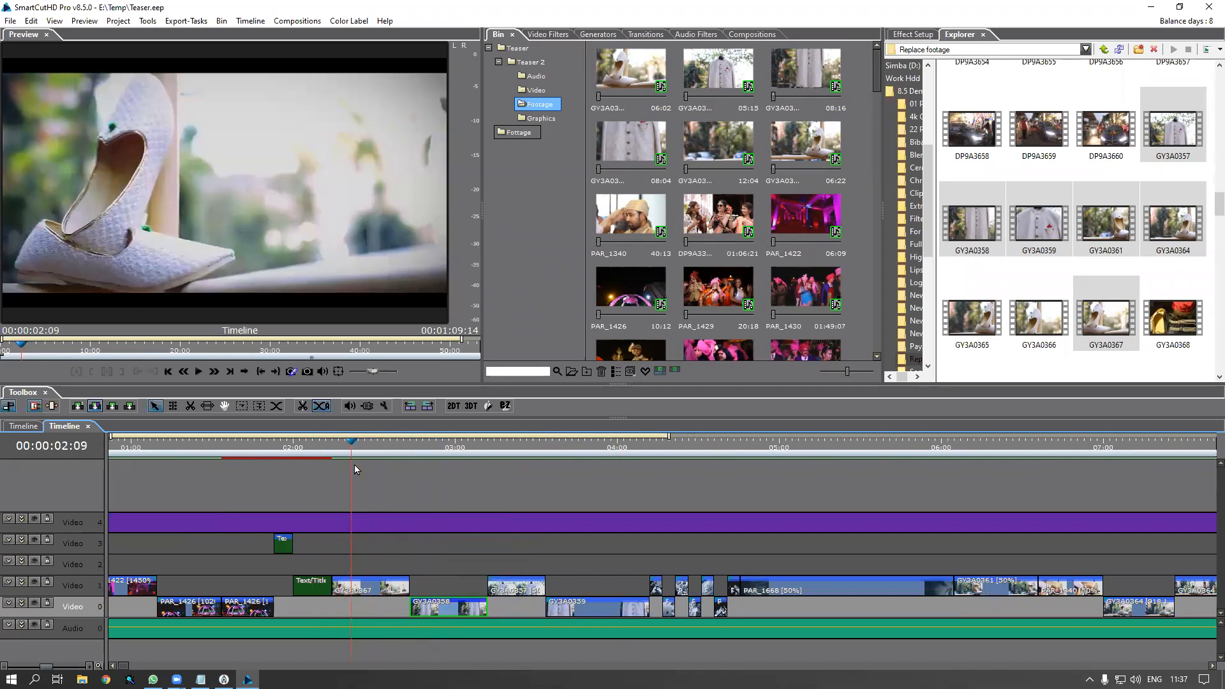
double_click(375, 588)
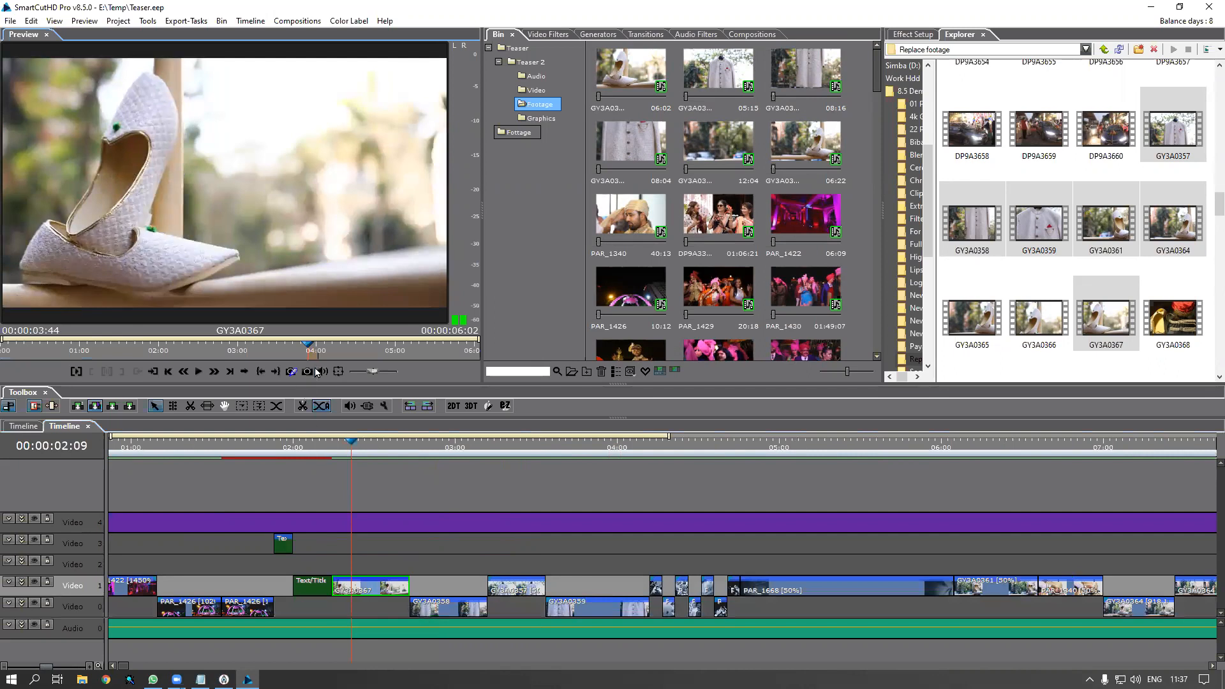
left_click_drag(314, 355, 70, 357)
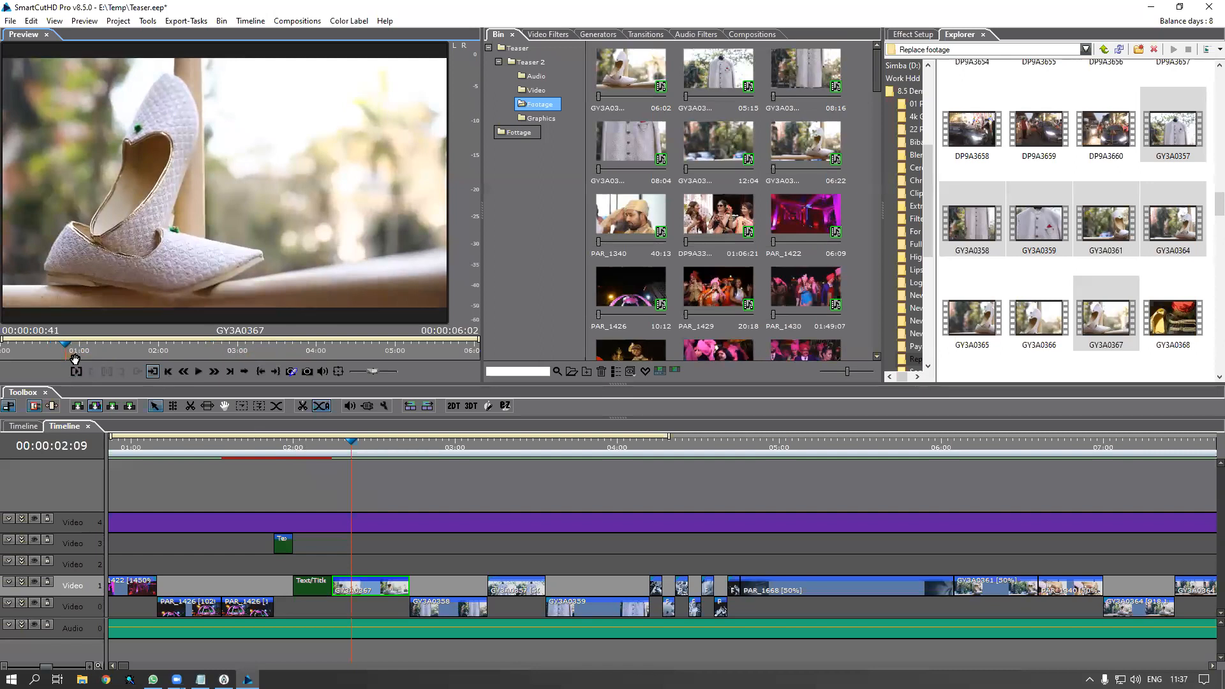
left_click(330, 449)
key("space")
left_click_drag(346, 446, 450, 472)
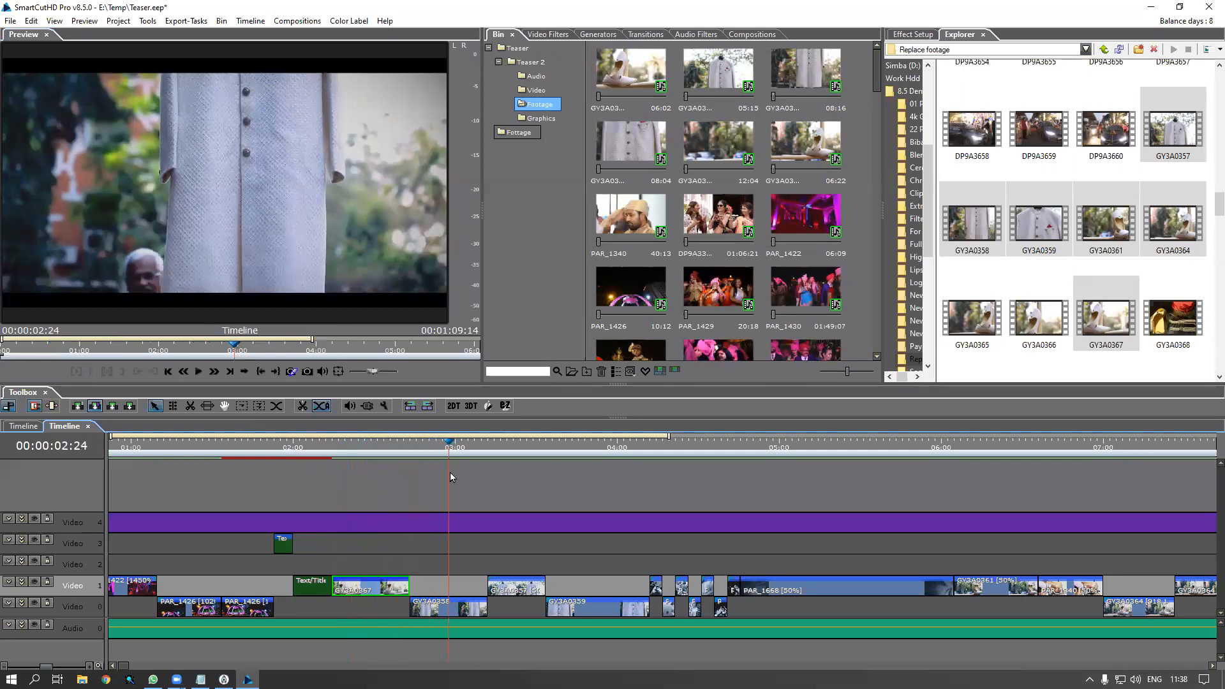
left_click(462, 611)
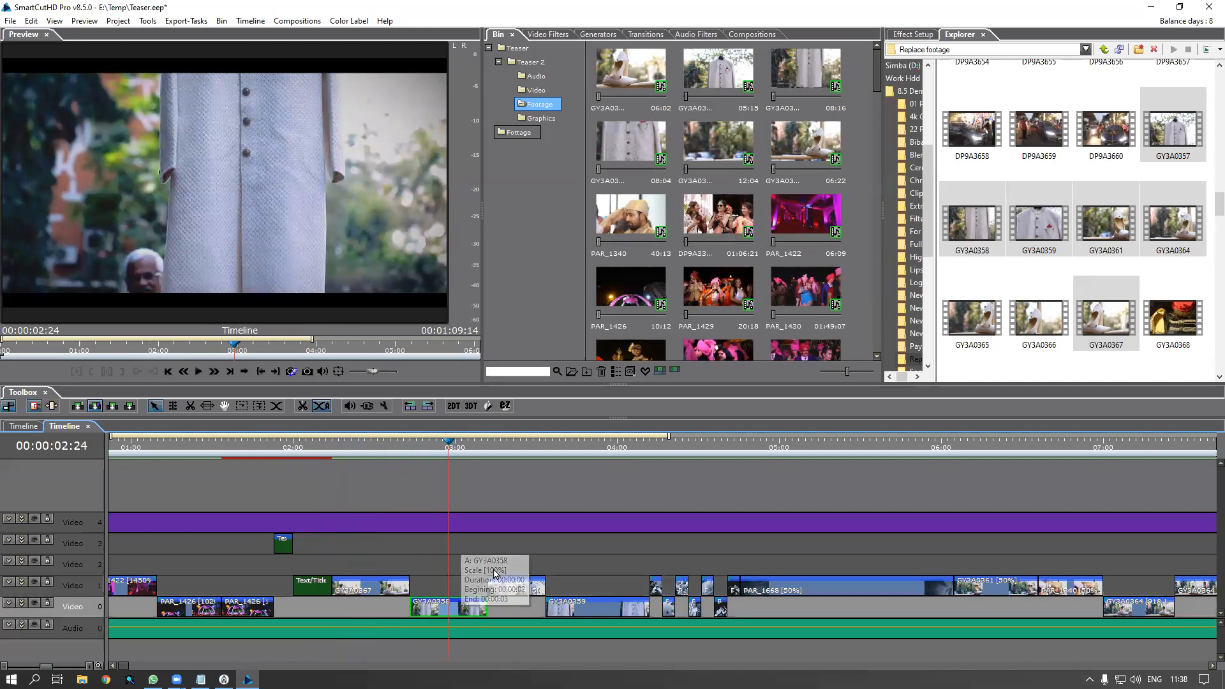
double_click(464, 609)
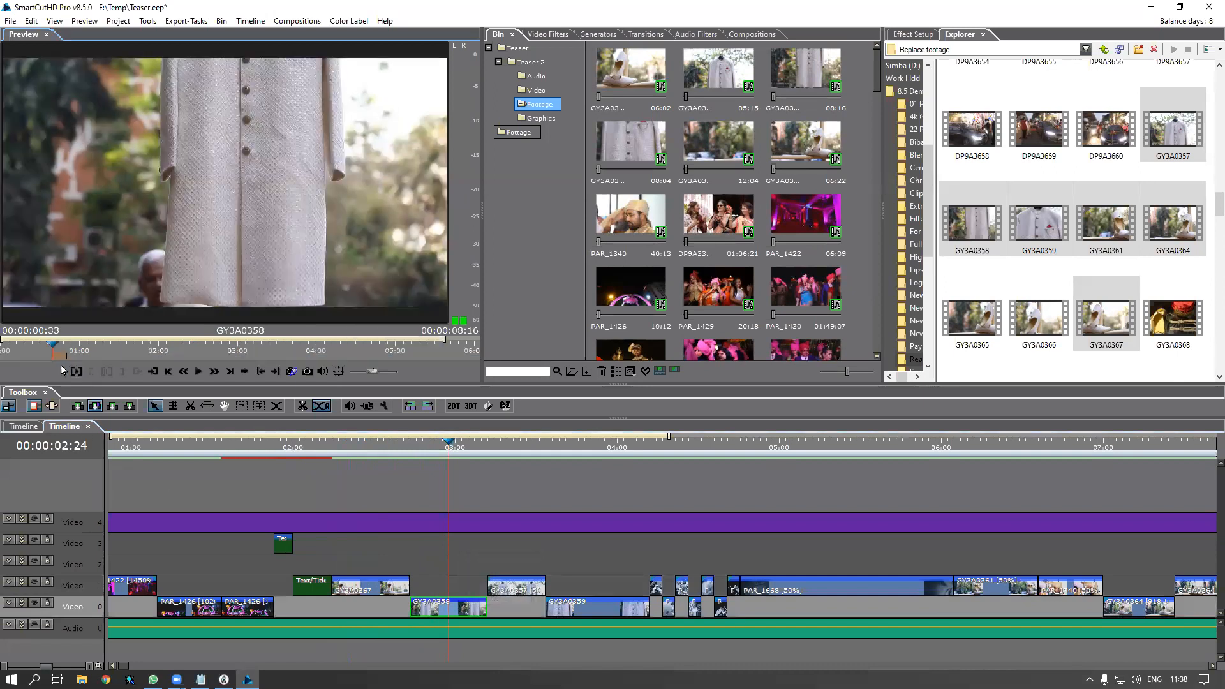
left_click_drag(57, 346, 423, 366)
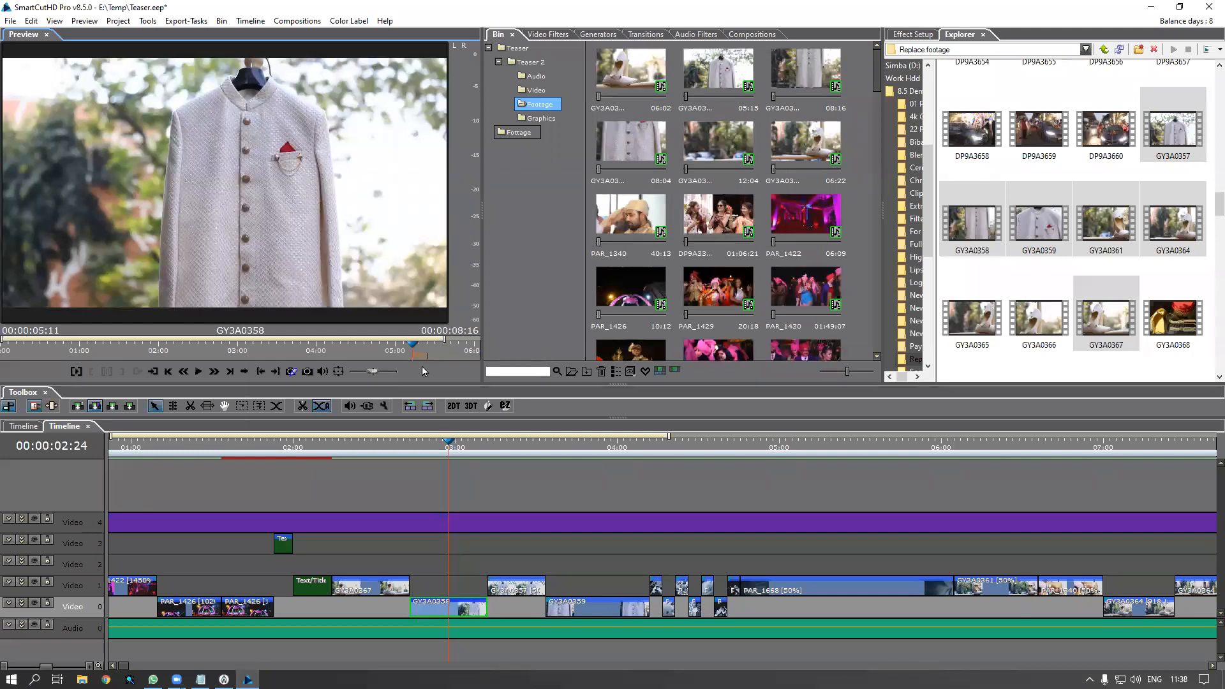
left_click(403, 452)
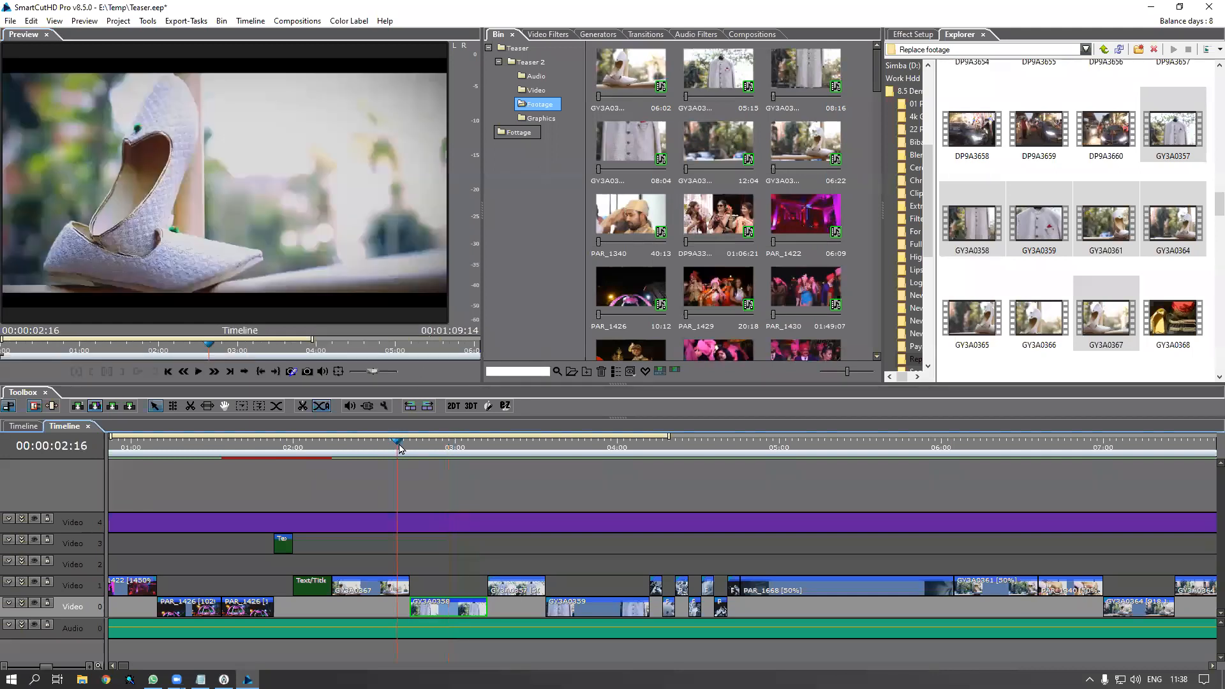
left_click_drag(412, 453, 442, 481)
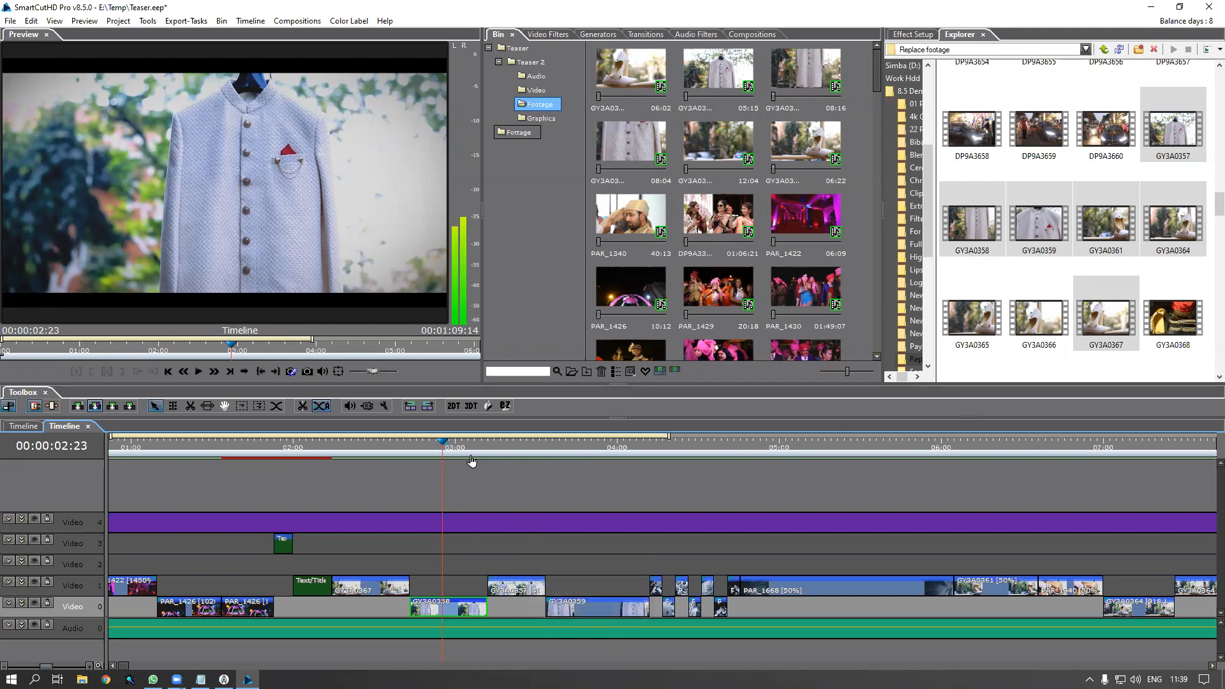
left_click_drag(476, 446, 520, 484)
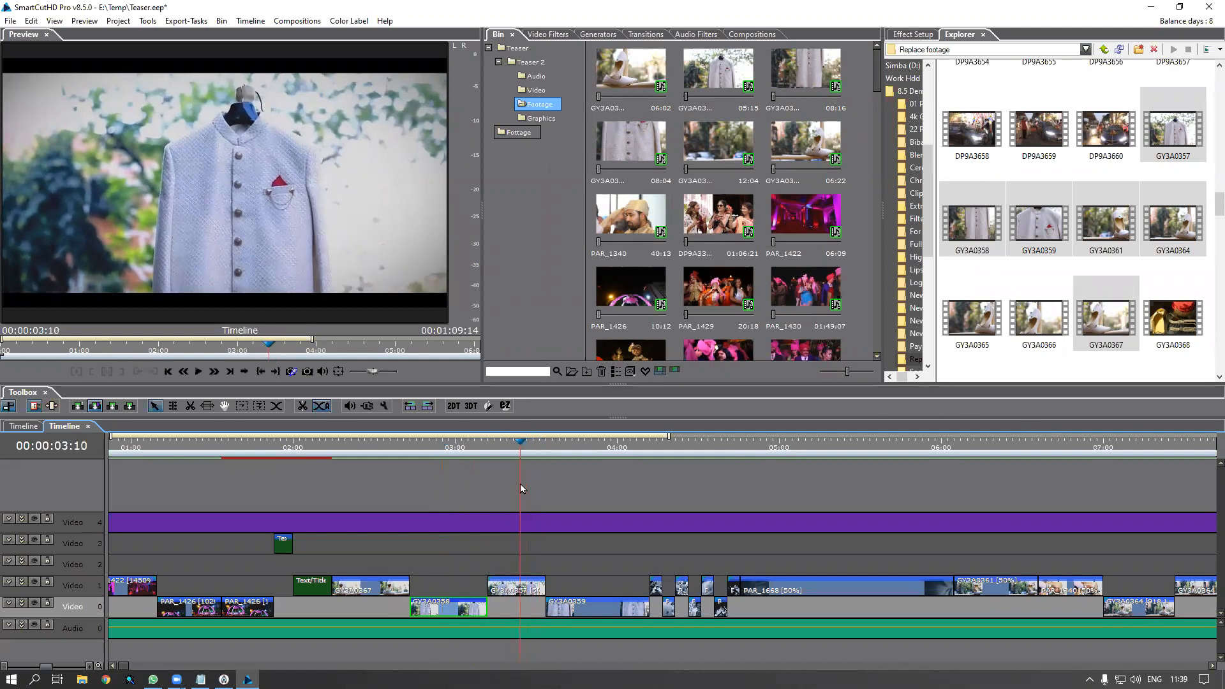
scroll(565, 535, "up", 3)
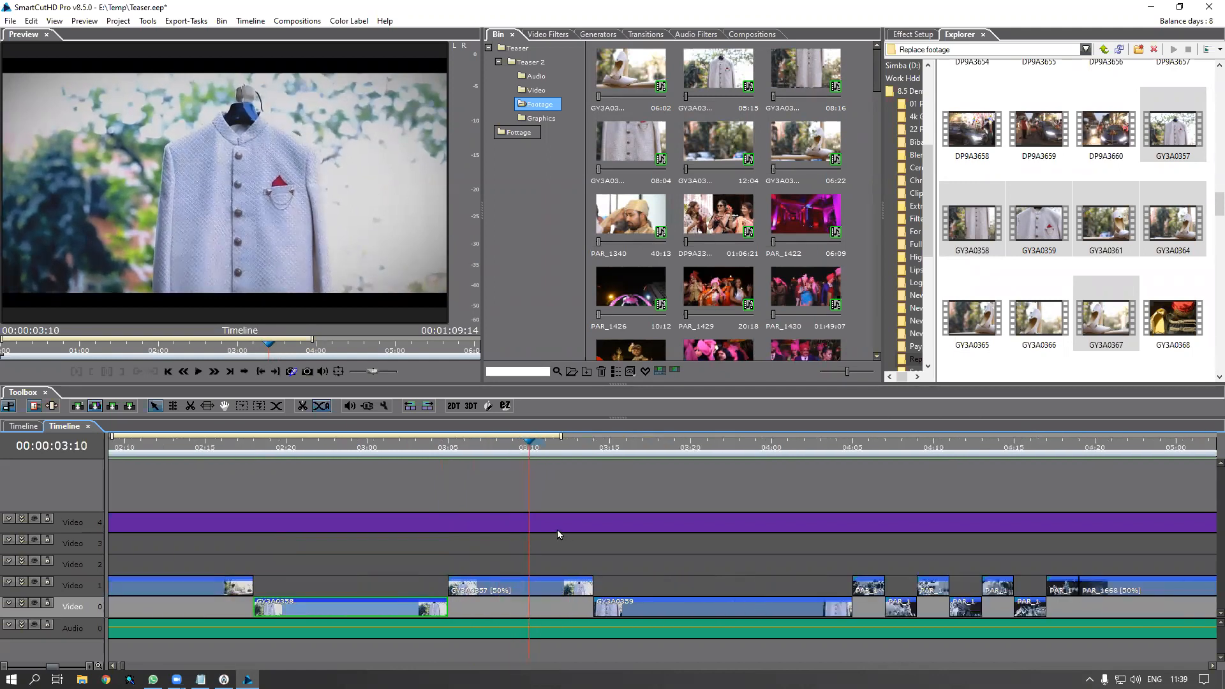
left_click(515, 593)
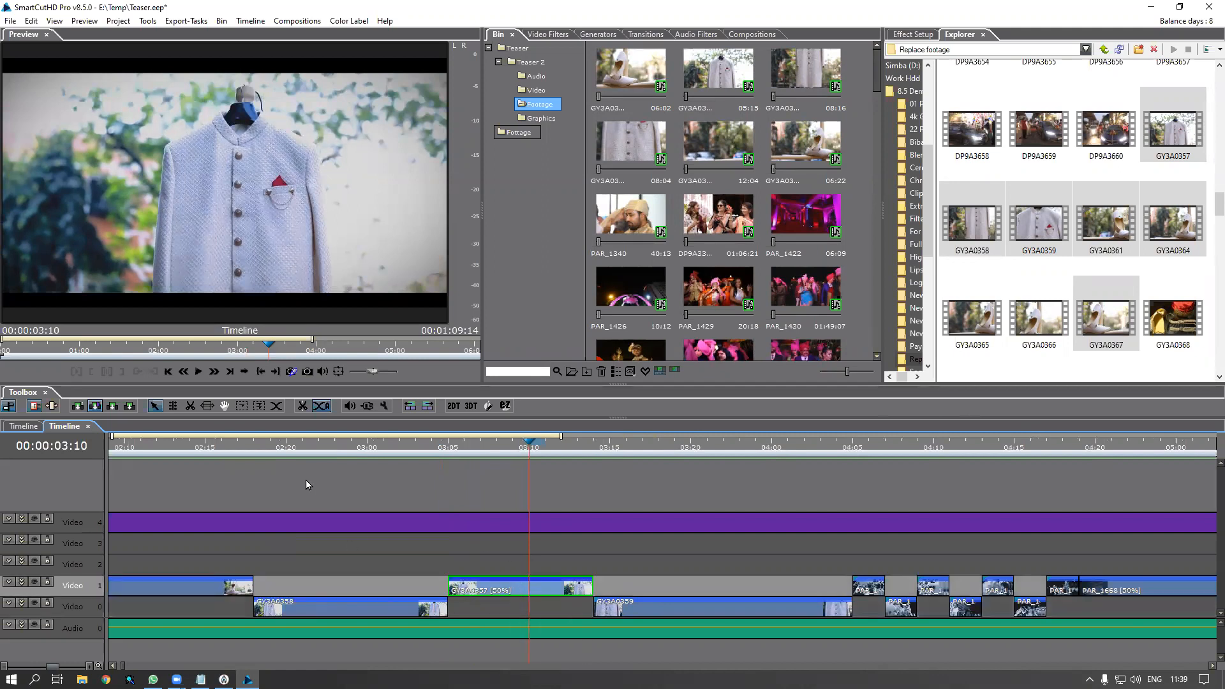
left_click_drag(279, 451, 524, 499)
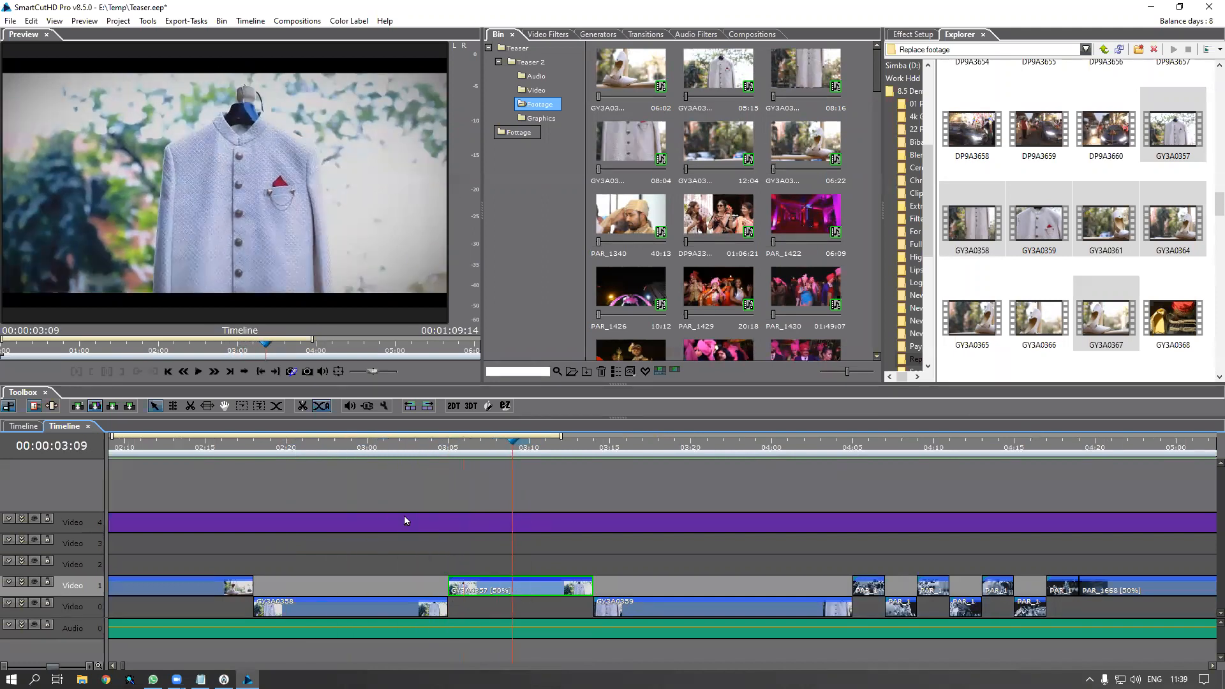
left_click(397, 452)
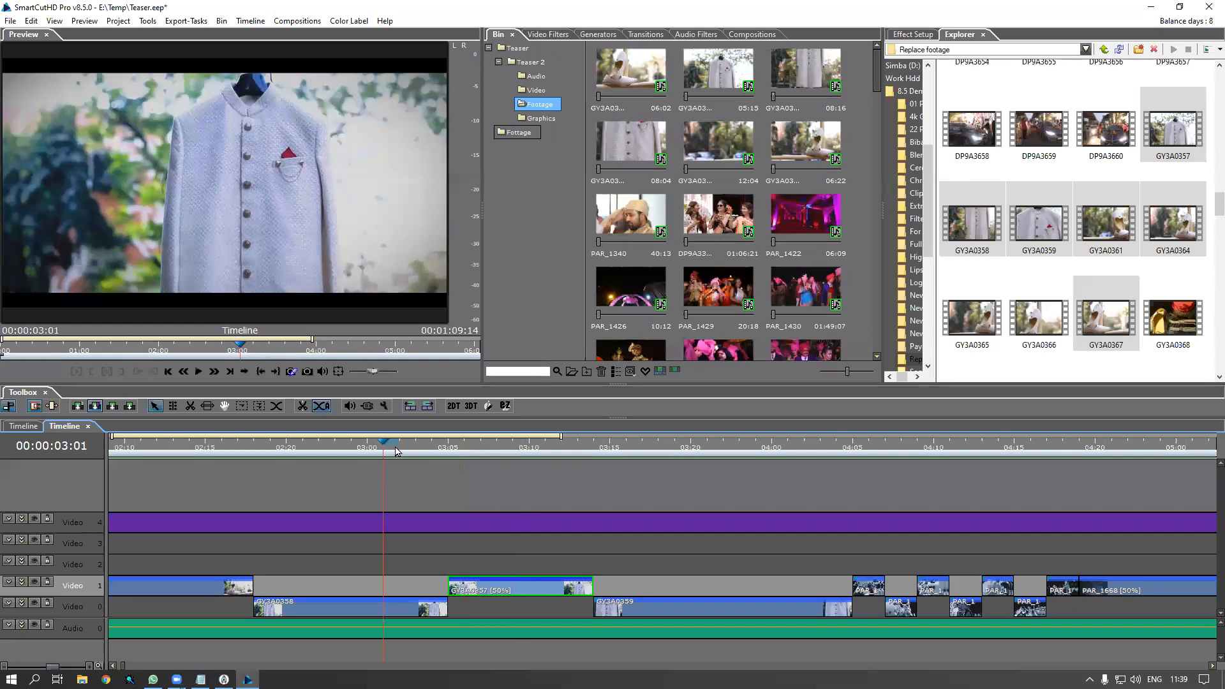
key("space")
key("space")
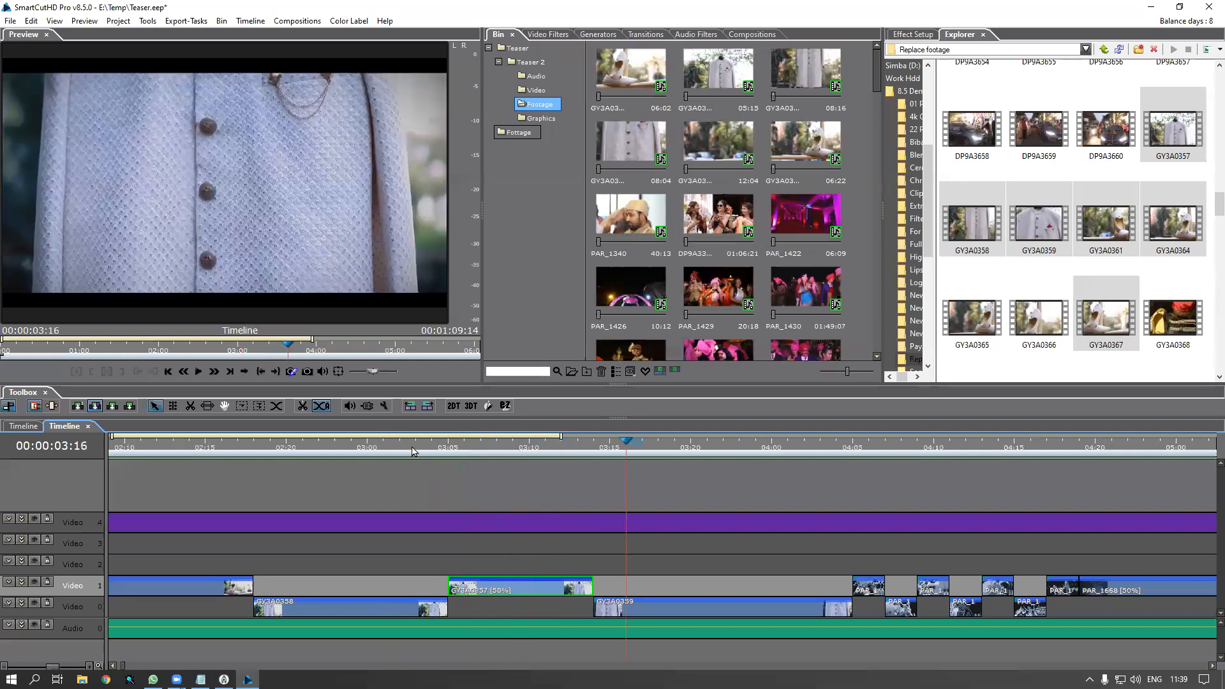
left_click(416, 452)
left_click_drag(466, 458, 477, 492)
key("space")
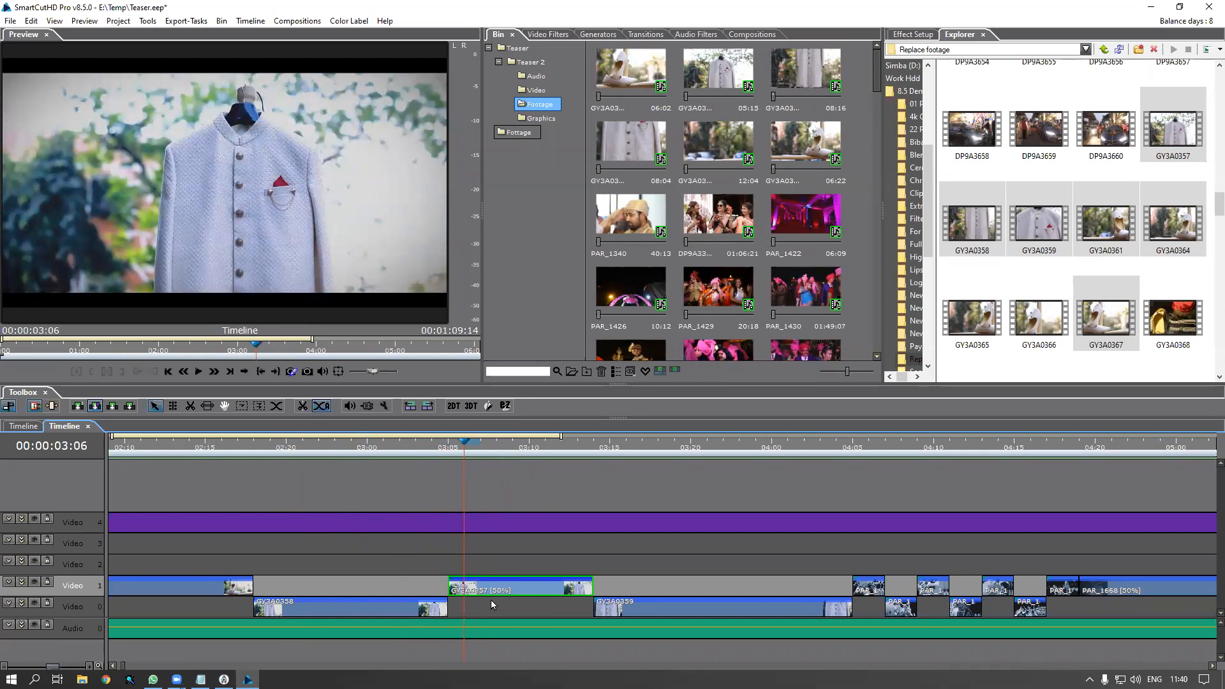
left_click(401, 450)
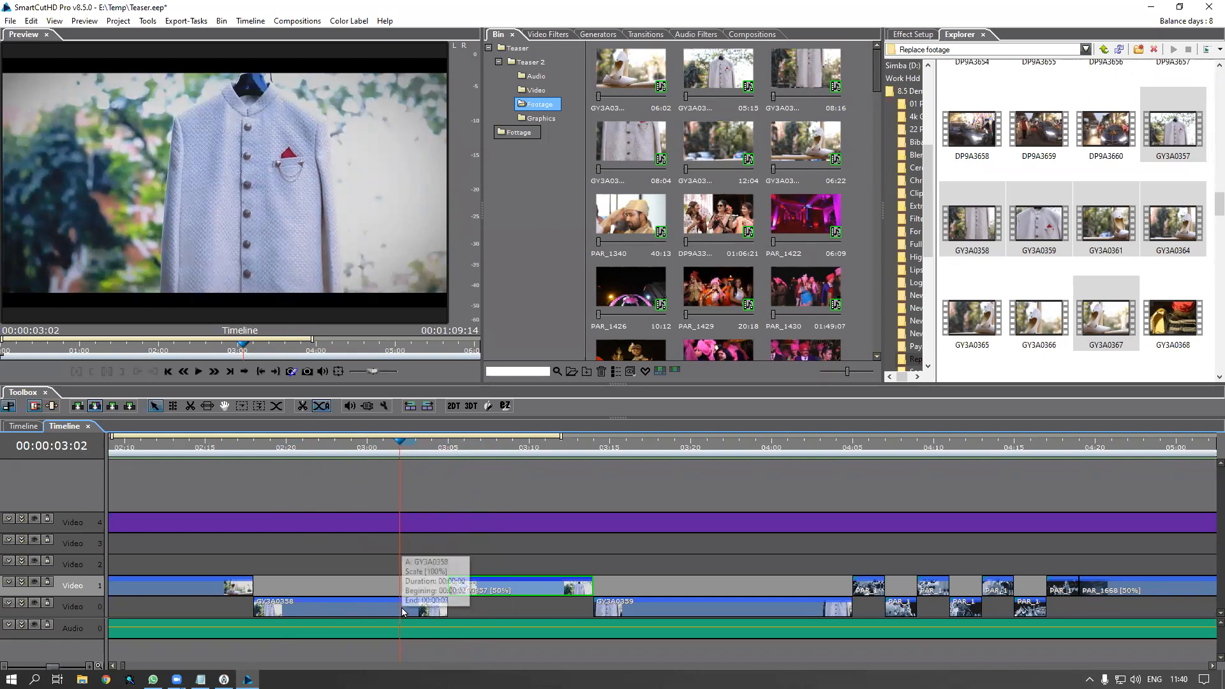
left_click_drag(423, 453, 498, 464)
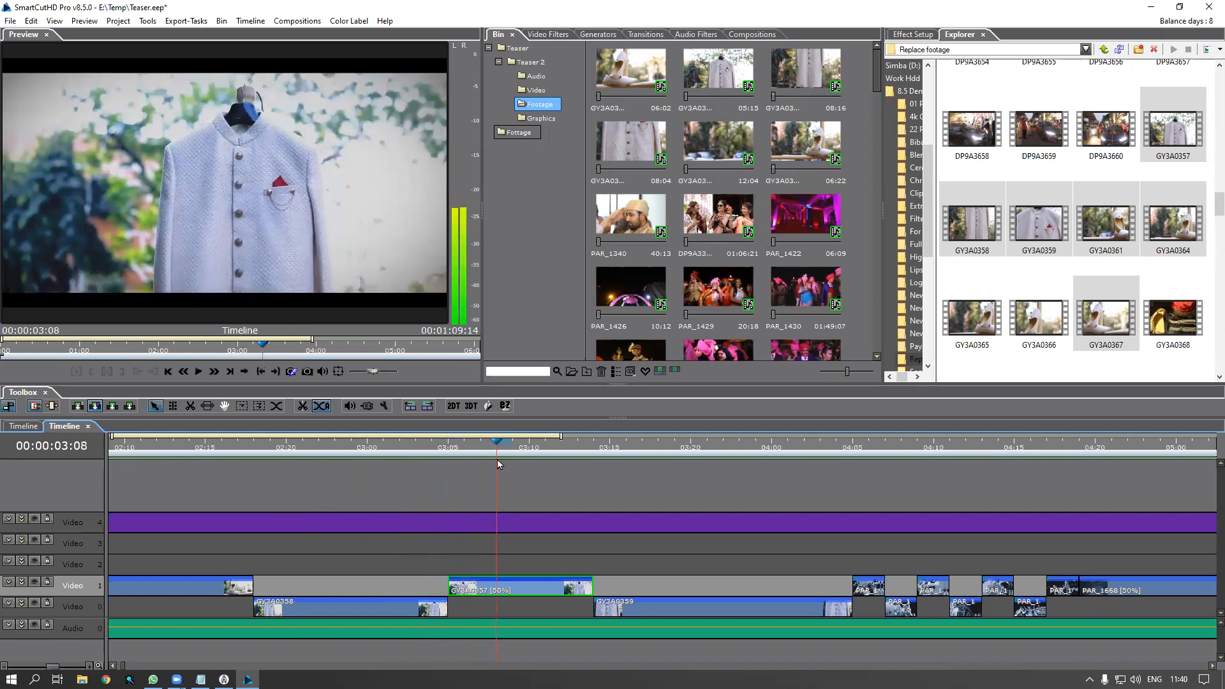
left_click_drag(499, 463, 553, 510)
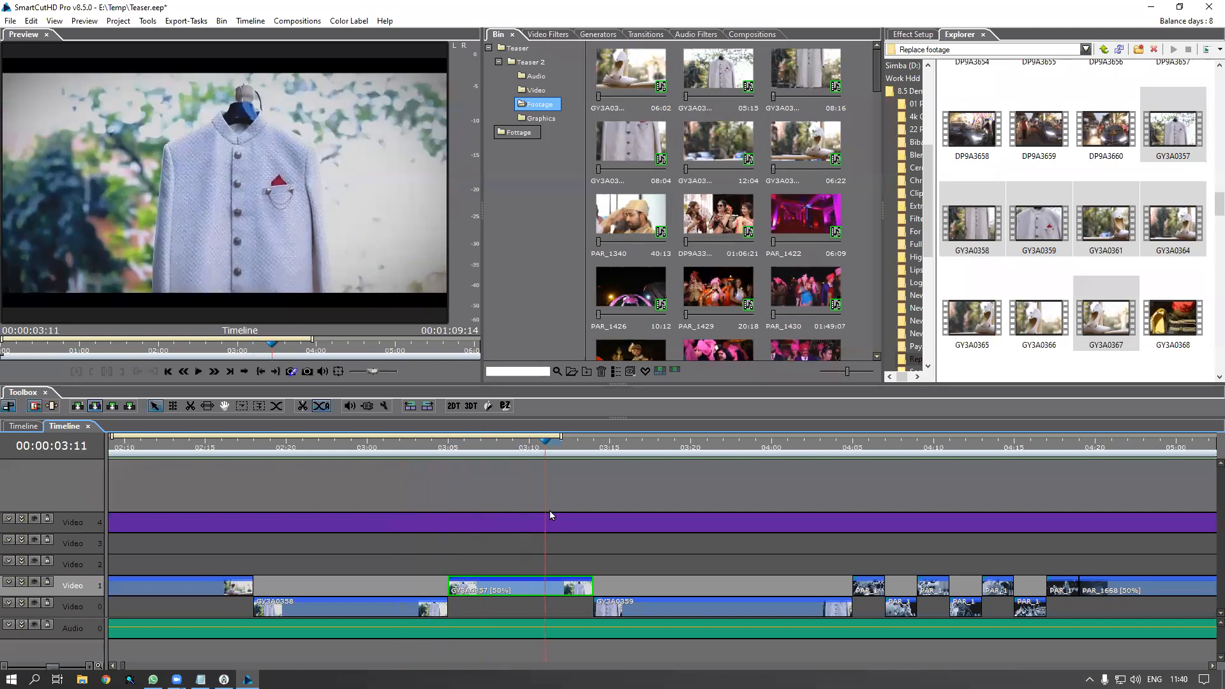
left_click_drag(550, 511, 415, 607)
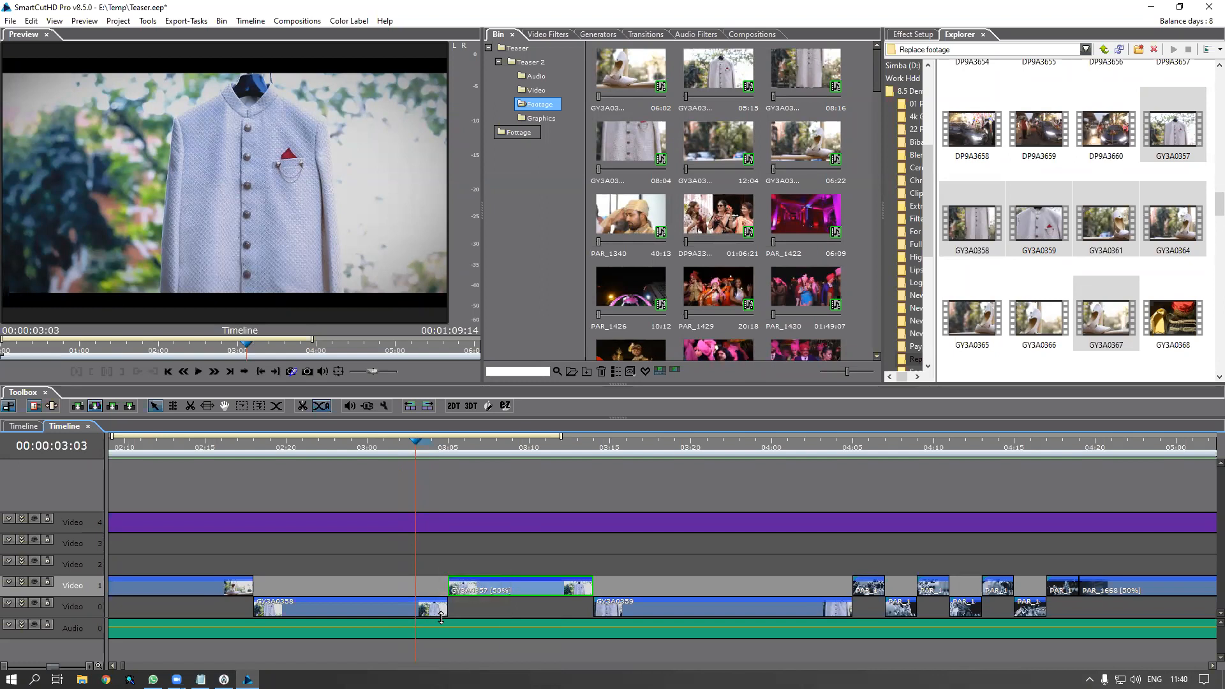
left_click_drag(414, 452, 504, 476)
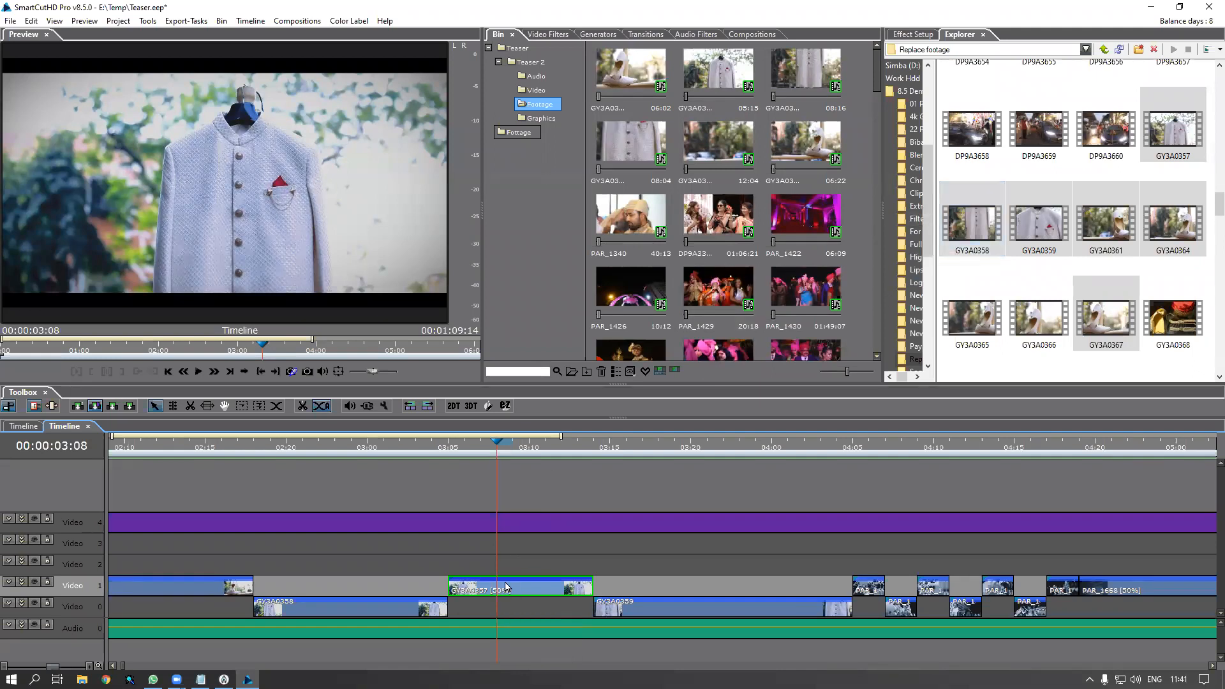
left_click_drag(450, 445, 520, 461)
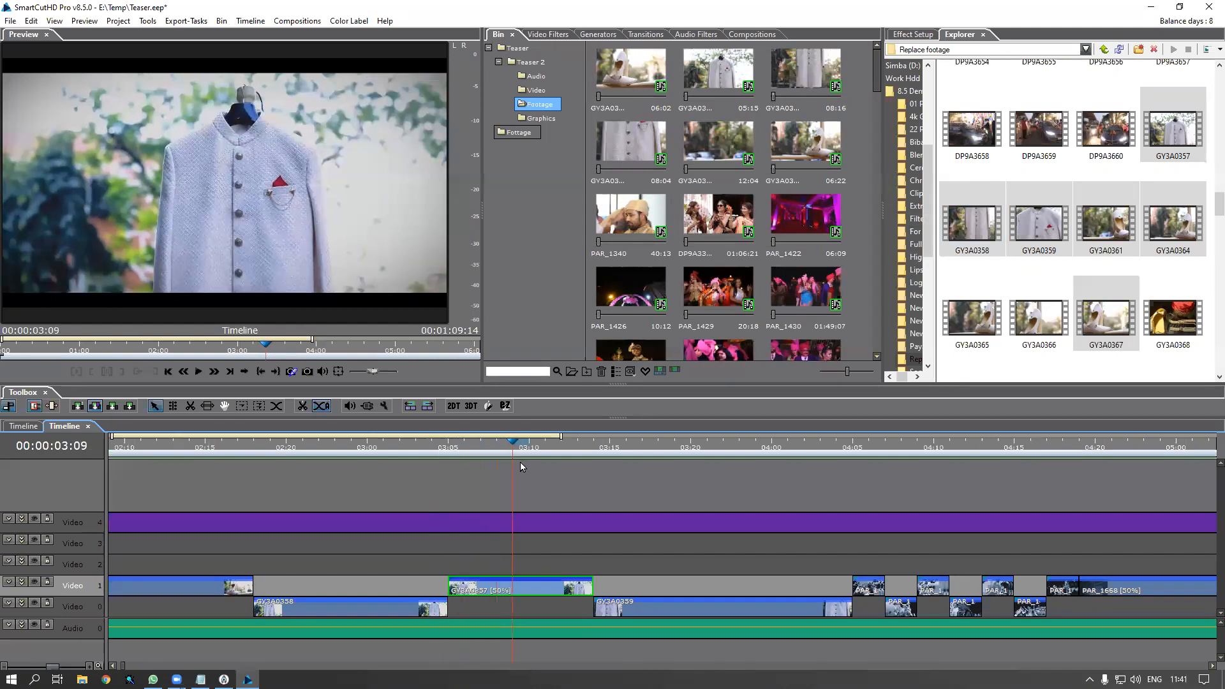
Set GY3A0357's speed to 100% with Maintain Segment Duration, then dismiss the looping warning
right_click(542, 592)
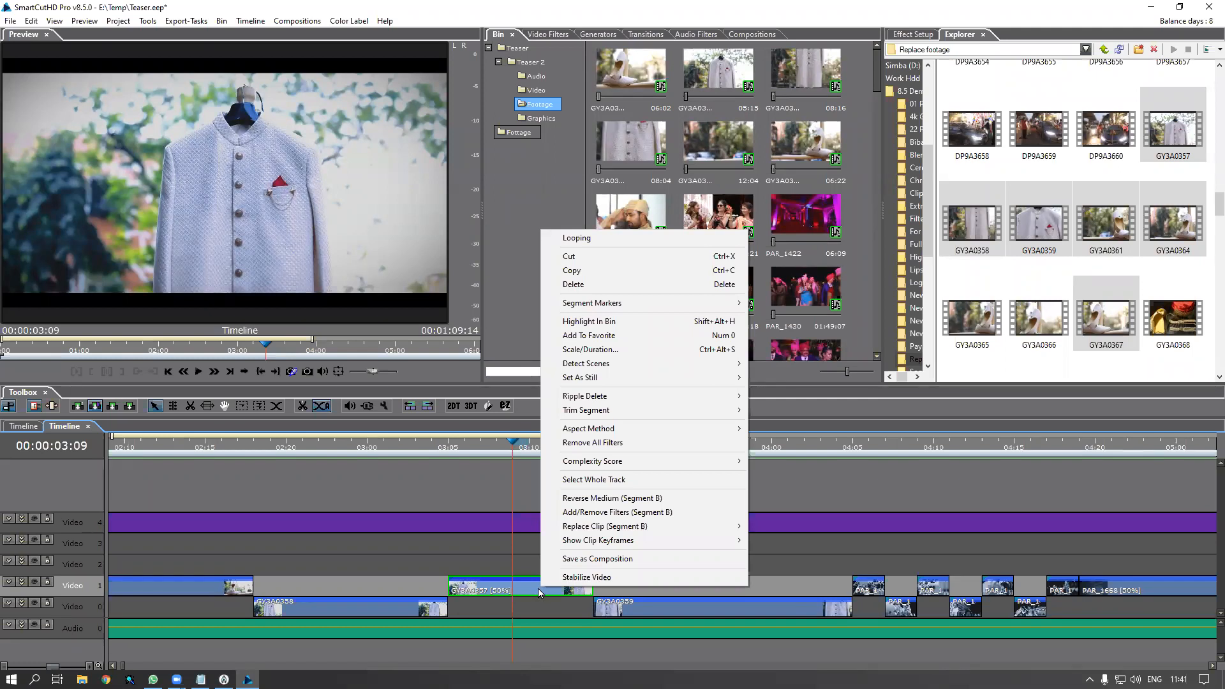
left_click(623, 359)
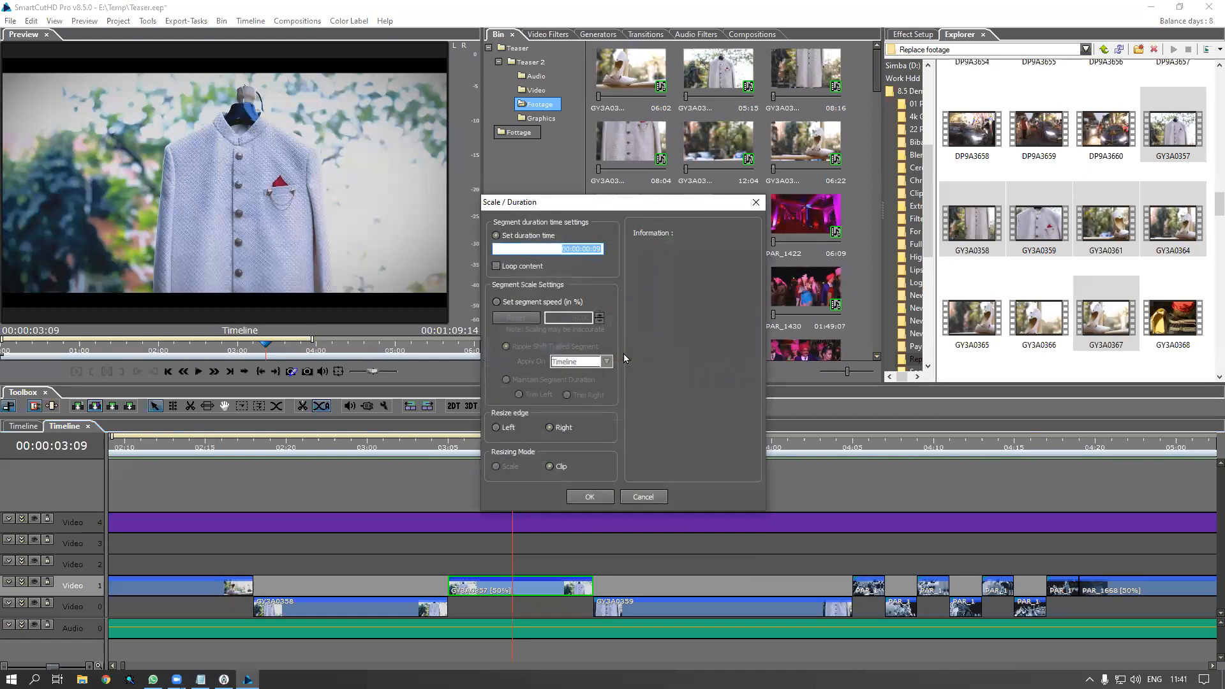
left_click_drag(618, 209, 662, 182)
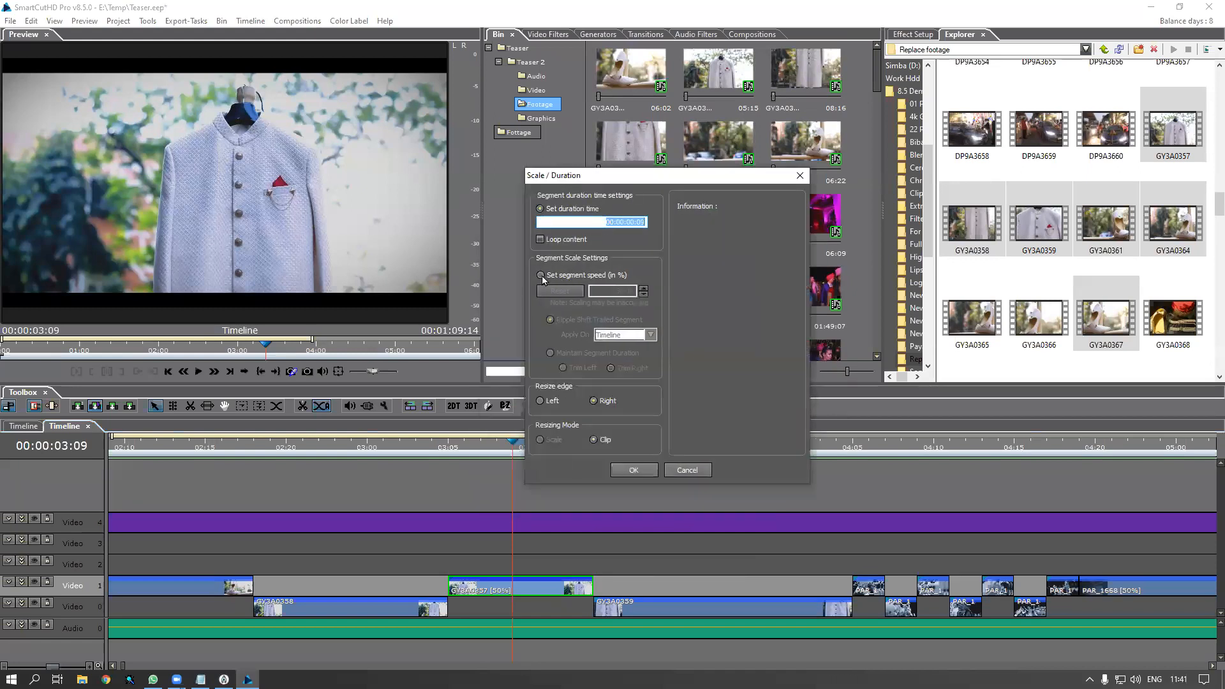
left_click(540, 275)
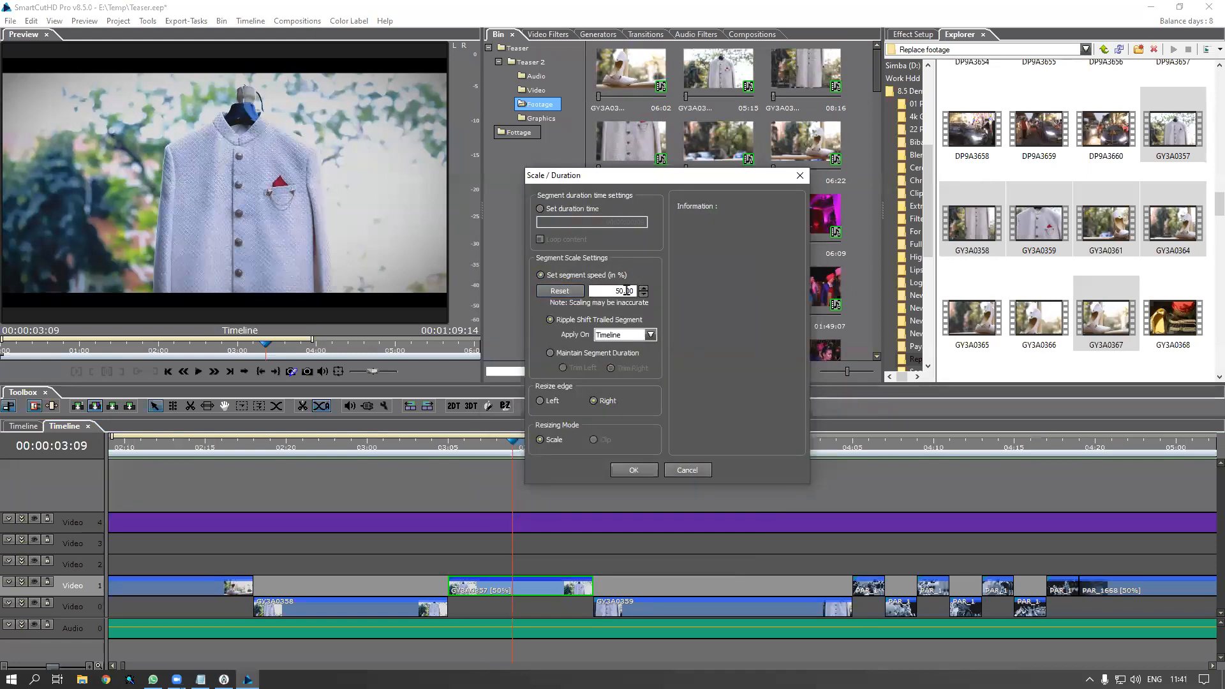
mouse_move(626, 291)
left_mouse_down()
mouse_move(612, 290)
mouse_move(643, 291)
left_mouse_up()
type("100")
left_click(549, 352)
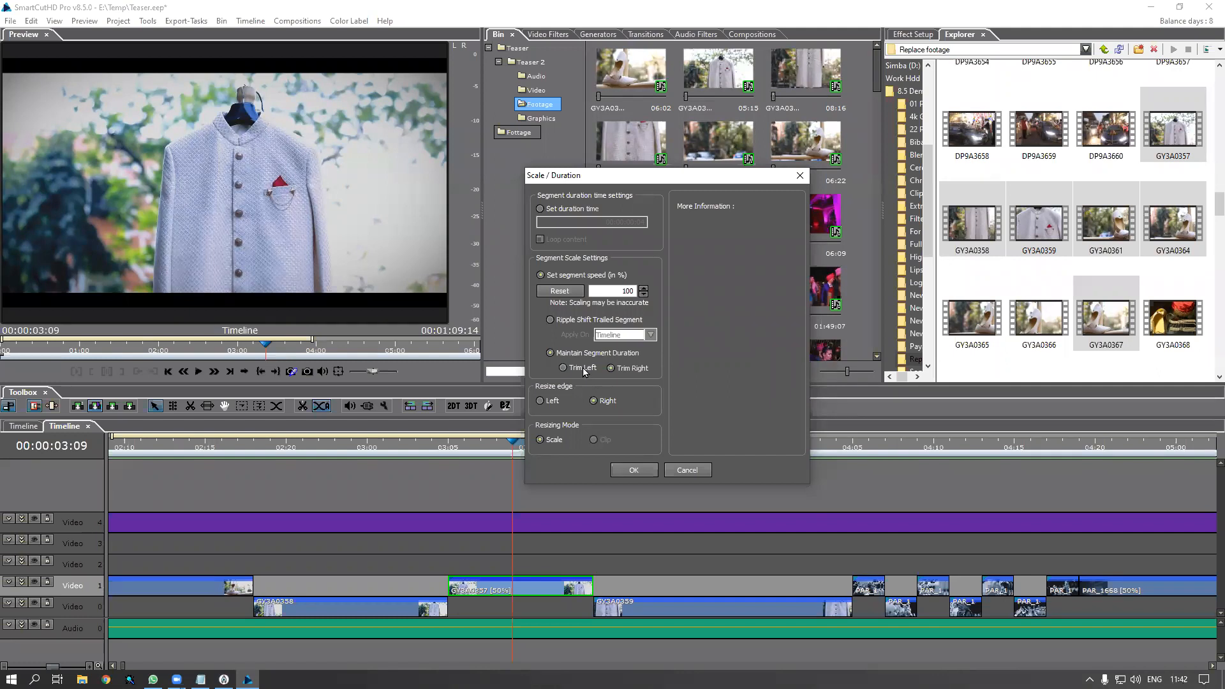
left_click(634, 472)
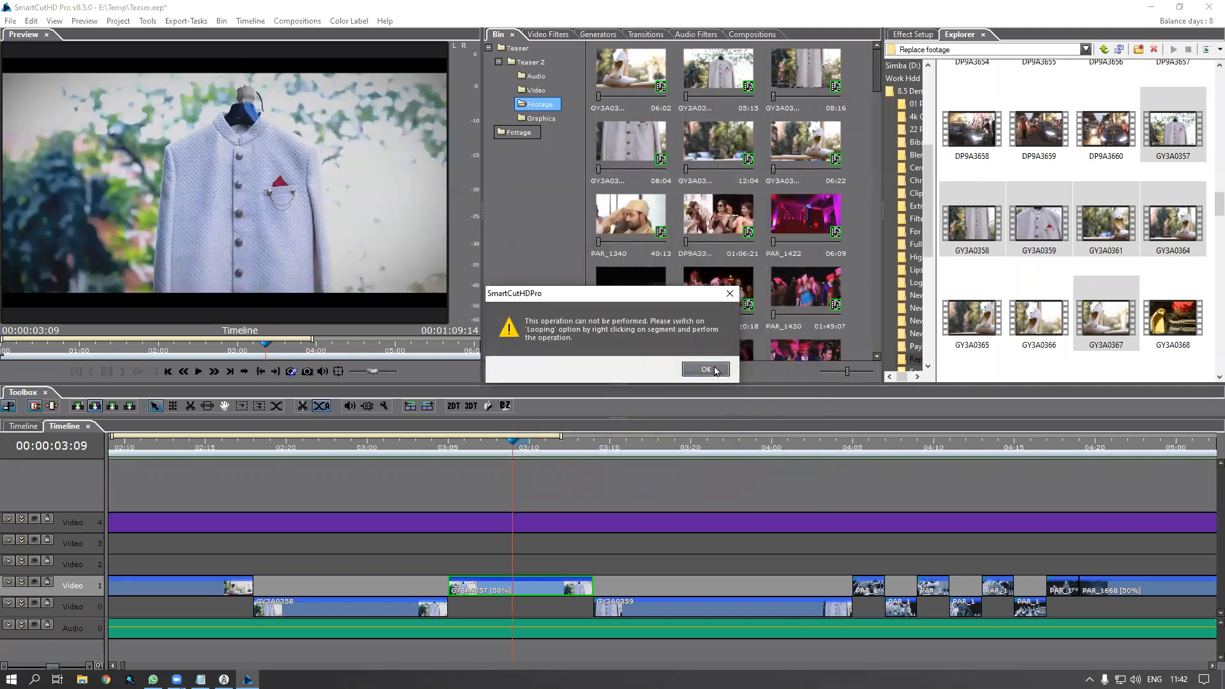
left_click(740, 424)
key("Return")
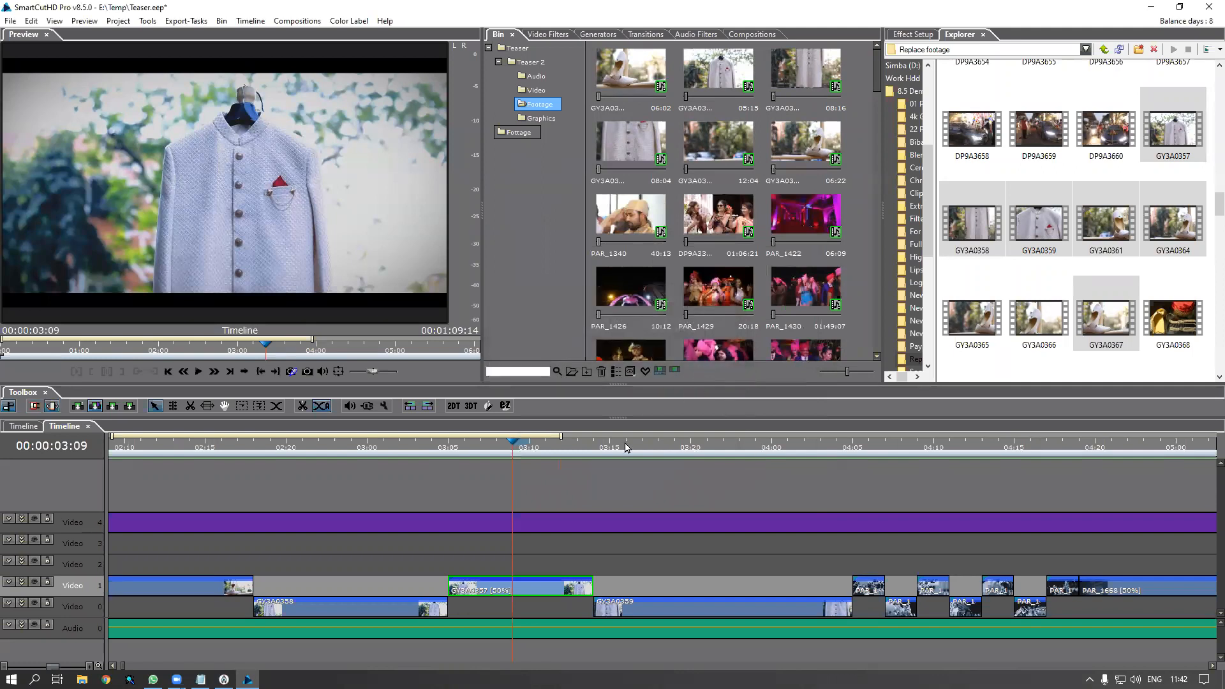
Apply speed 100 with Maintain Segment Duration to clip GY3A0357
right_click(522, 592)
left_click(595, 357)
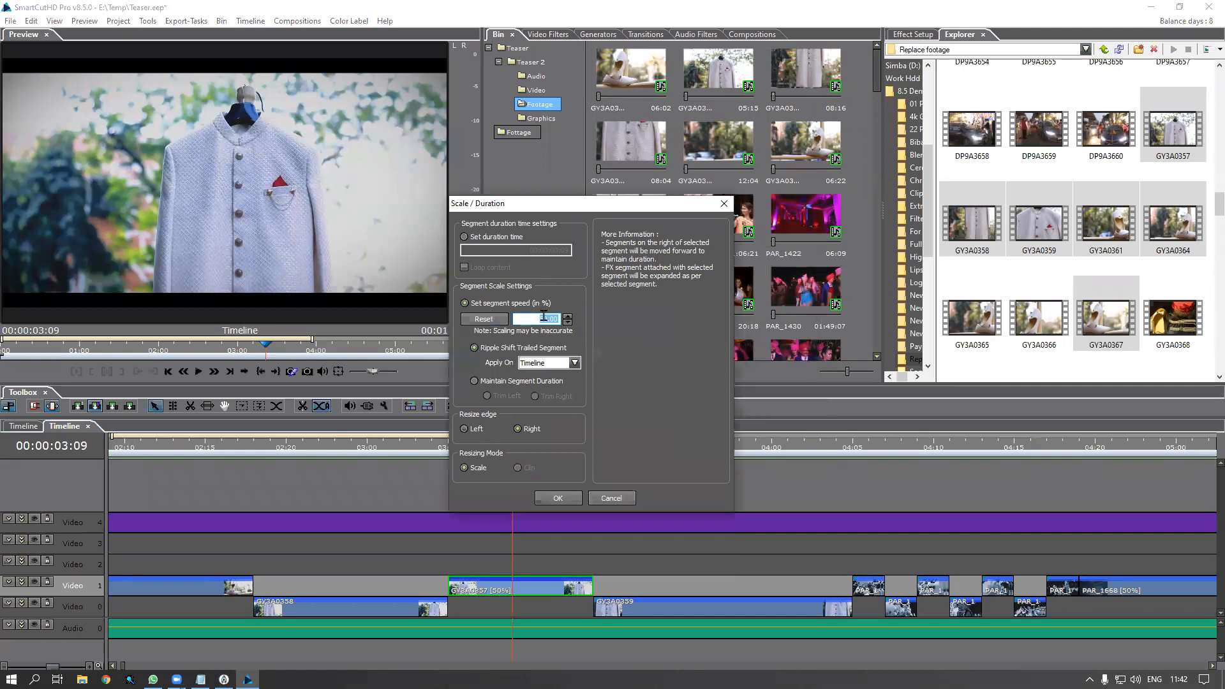
type("100")
left_click(479, 381)
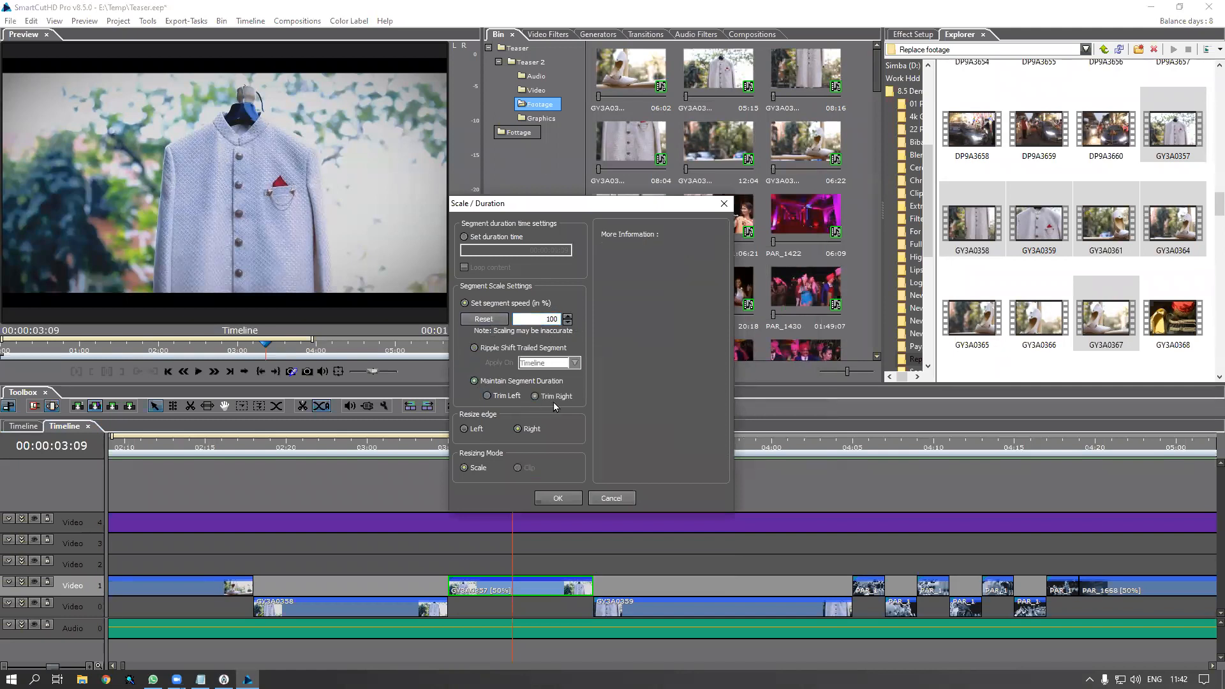
left_click(567, 503)
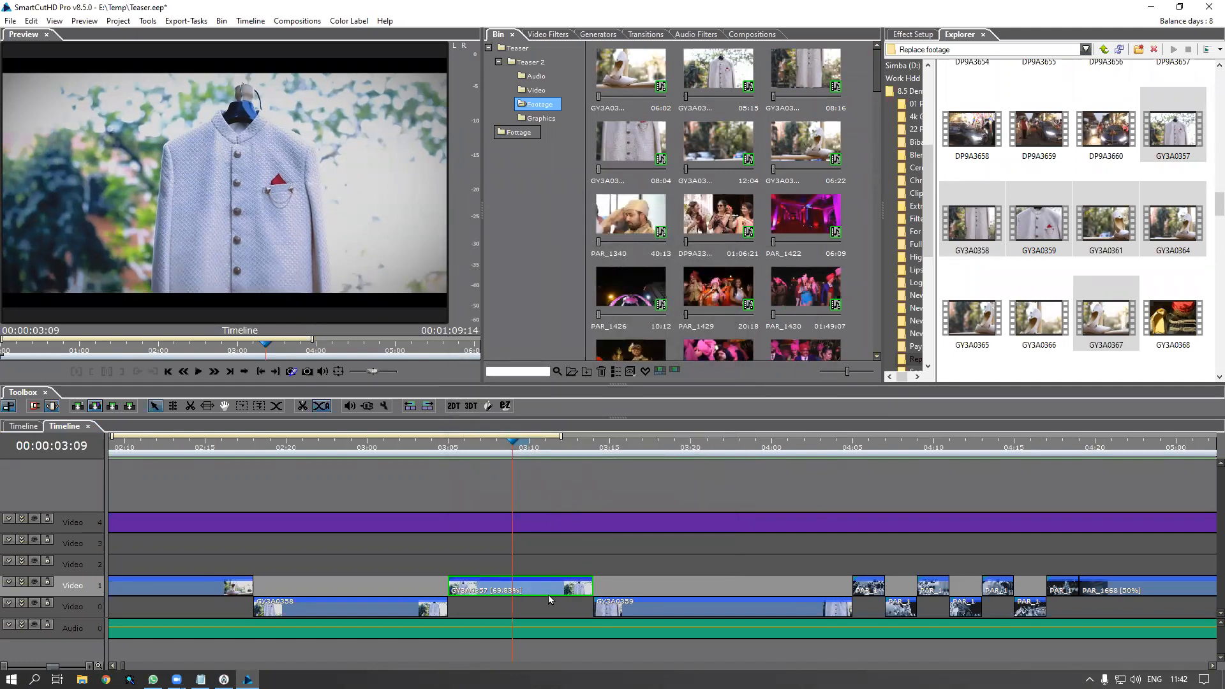
Re-enter 100 in GY3A0357's Scale/Duration to restore normal speed, then return to 03:04
right_click(520, 590)
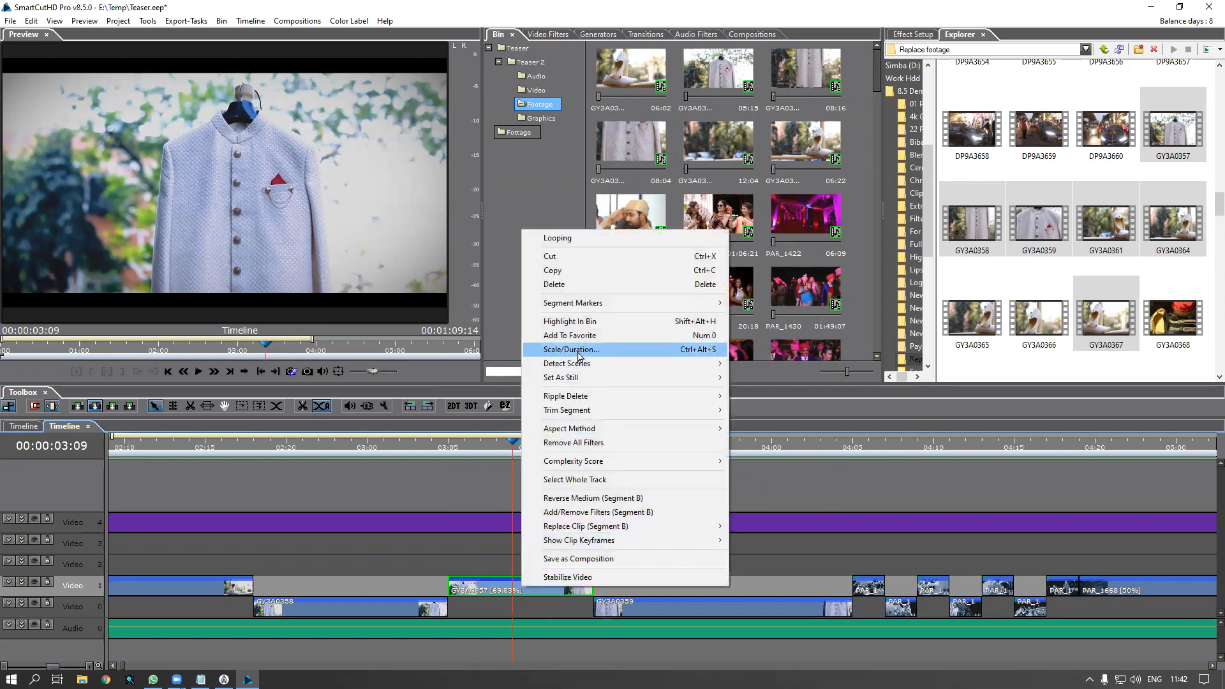
left_click(578, 353)
type("100")
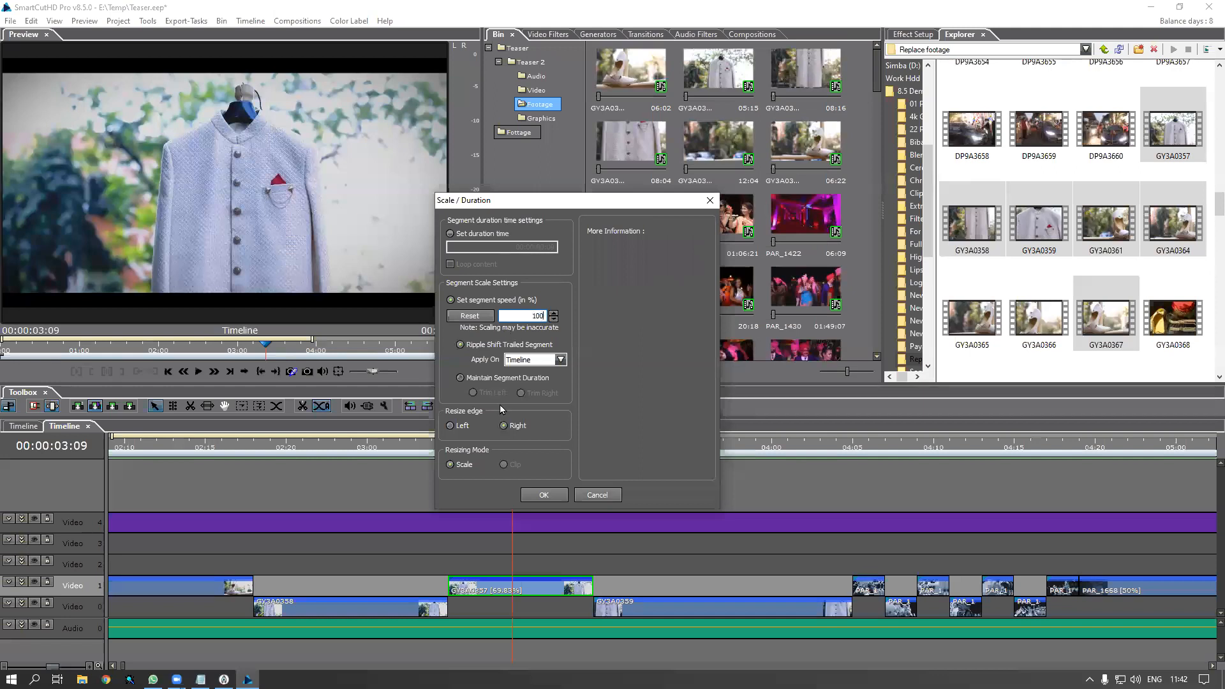
left_click(556, 496)
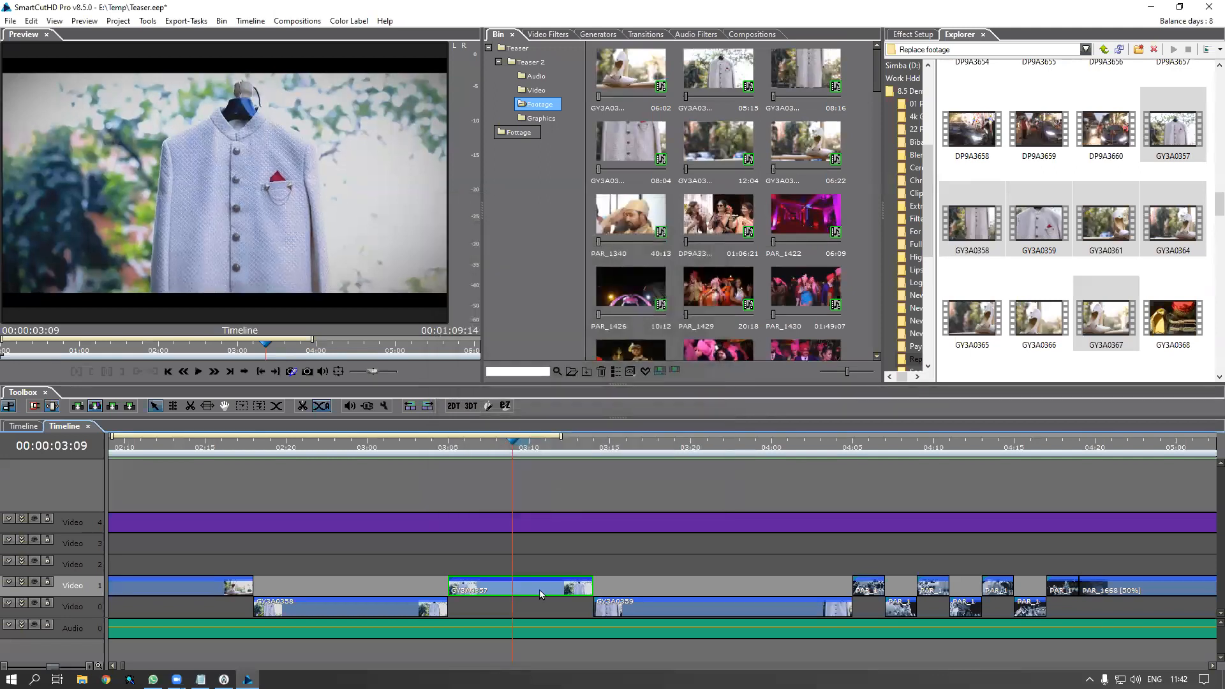
left_click(441, 450)
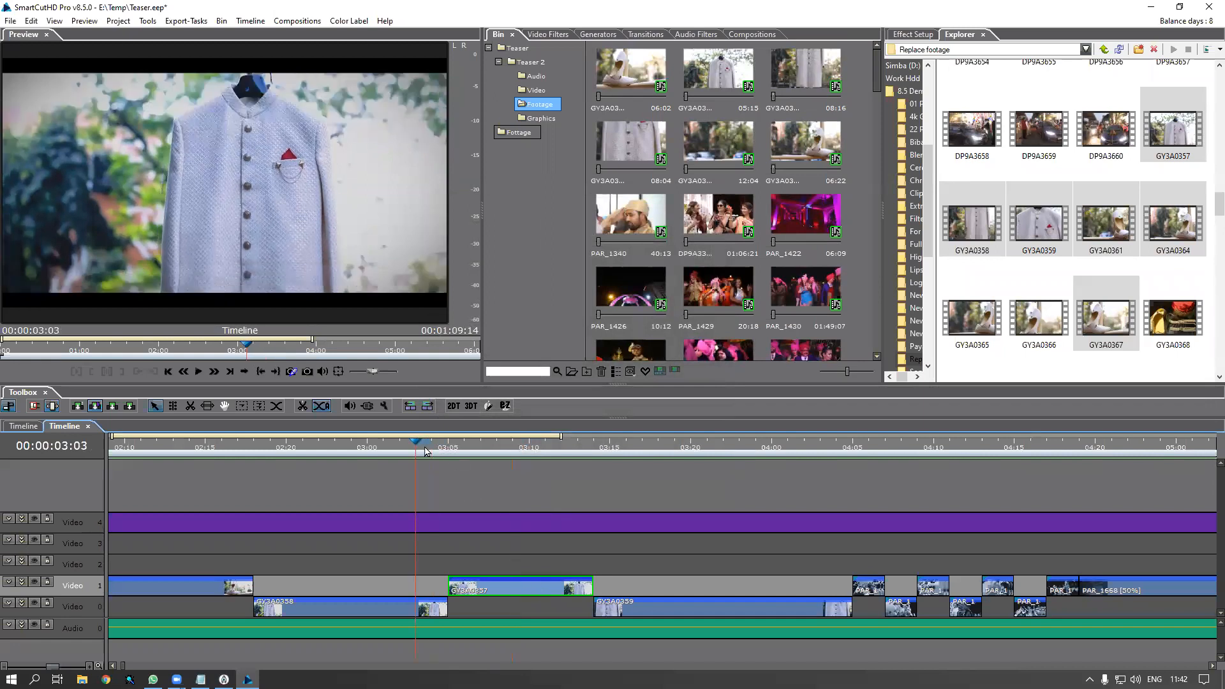
Preview DP9A3660 and try dropping it onto Video 3, dismissing the no-space warning
left_click_drag(472, 458, 489, 484)
key("space")
key("space")
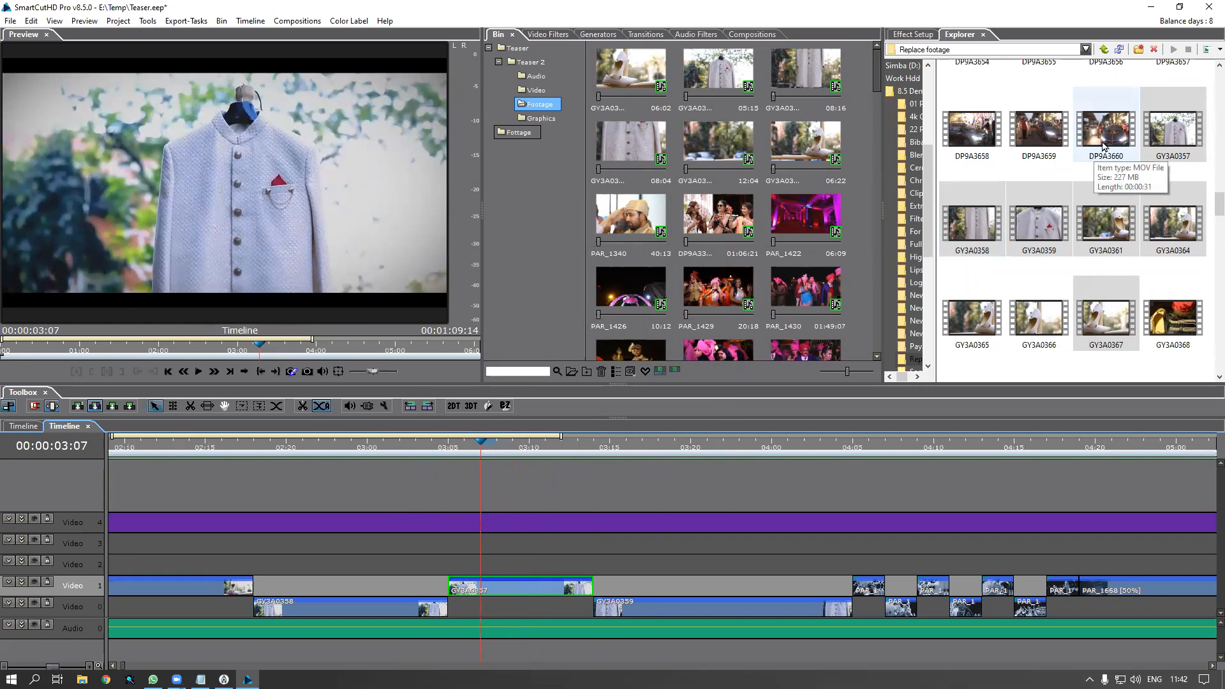
left_click(1096, 146)
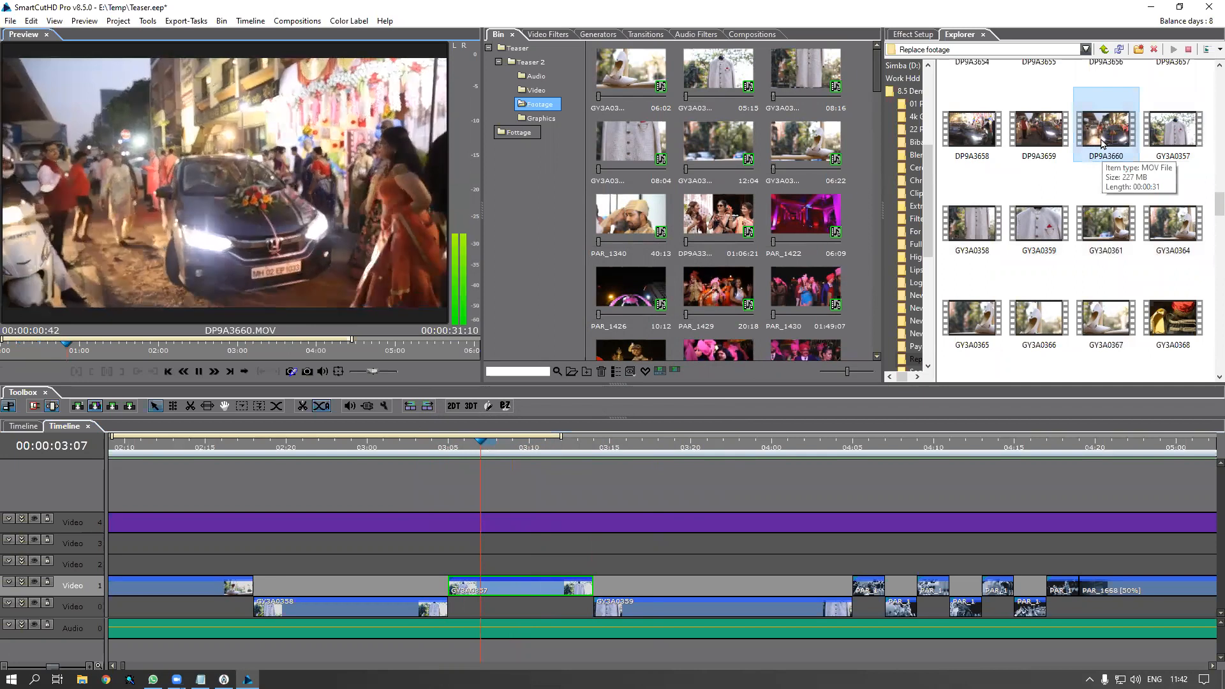
key("space")
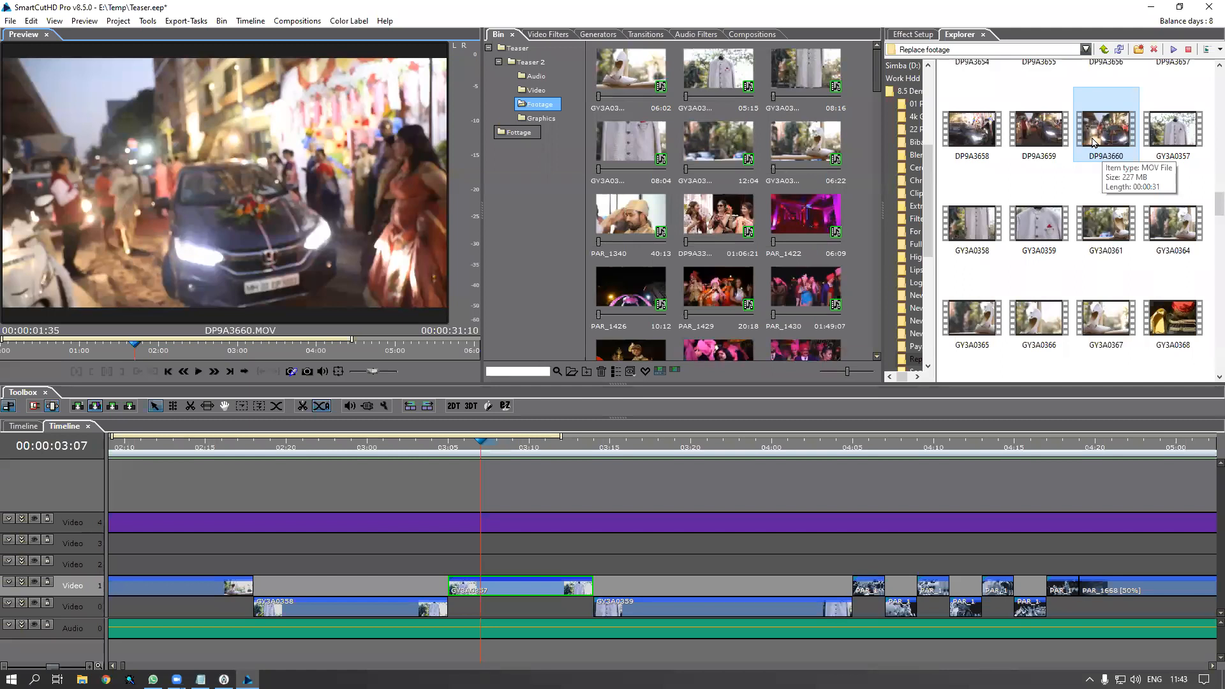
left_click_drag(1100, 143, 439, 556)
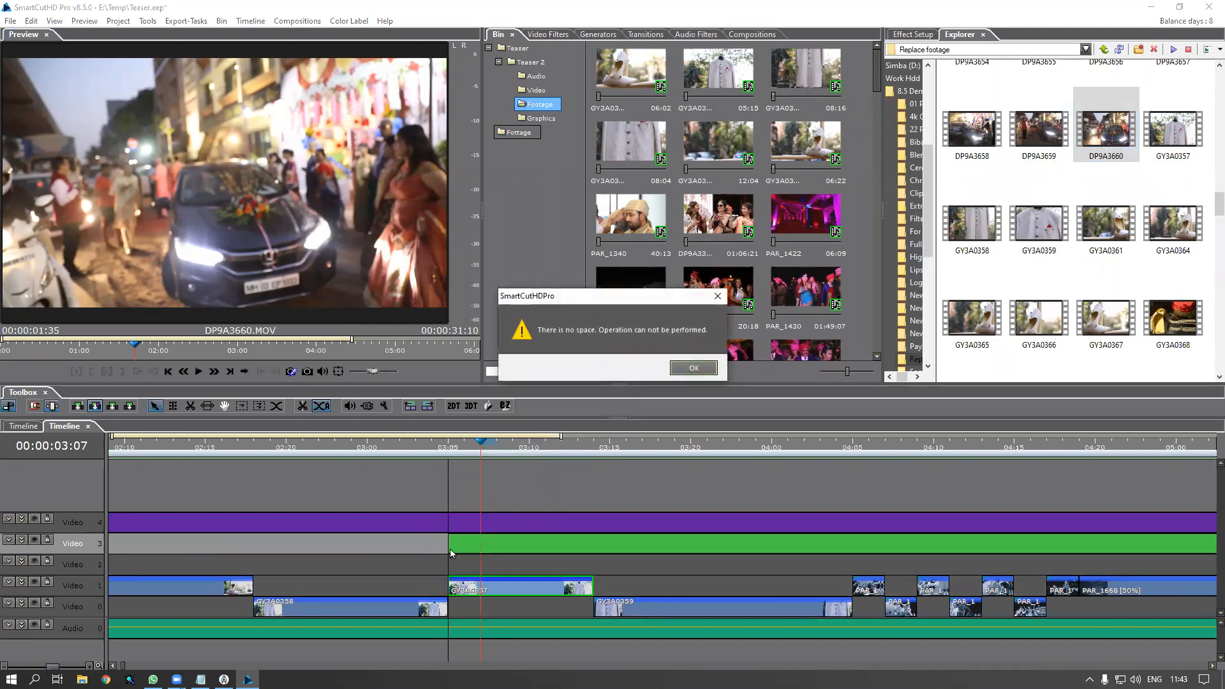
left_click(700, 374)
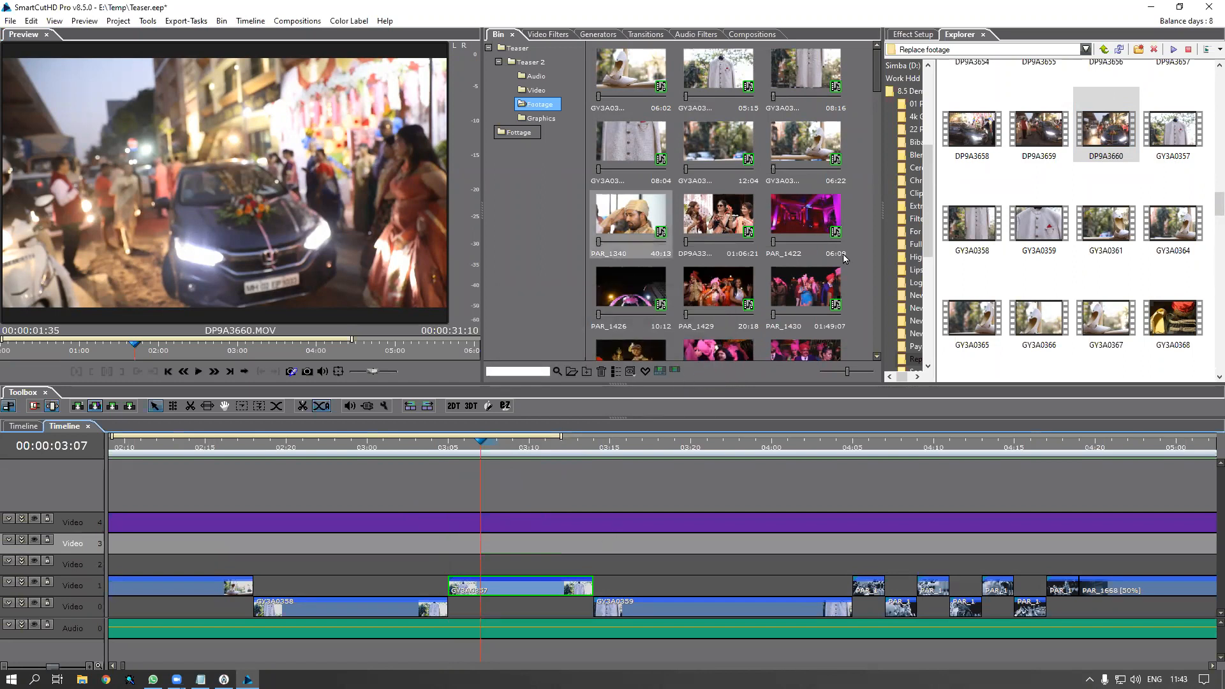
Add a New Folder under Fottage and import DP9A3660 and DP9A3314 into it
right_click(514, 192)
left_click(536, 198)
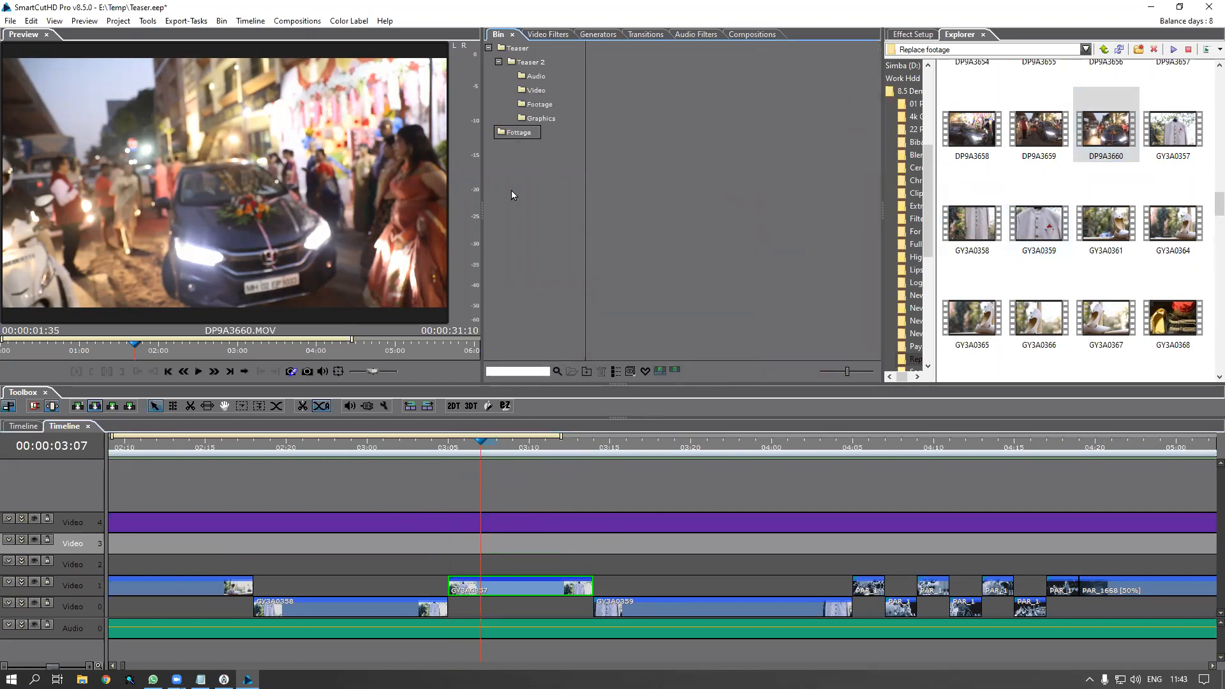
left_click_drag(1106, 131, 645, 209)
scroll(1208, 163, "up", 3)
scroll(1207, 164, "up", 10)
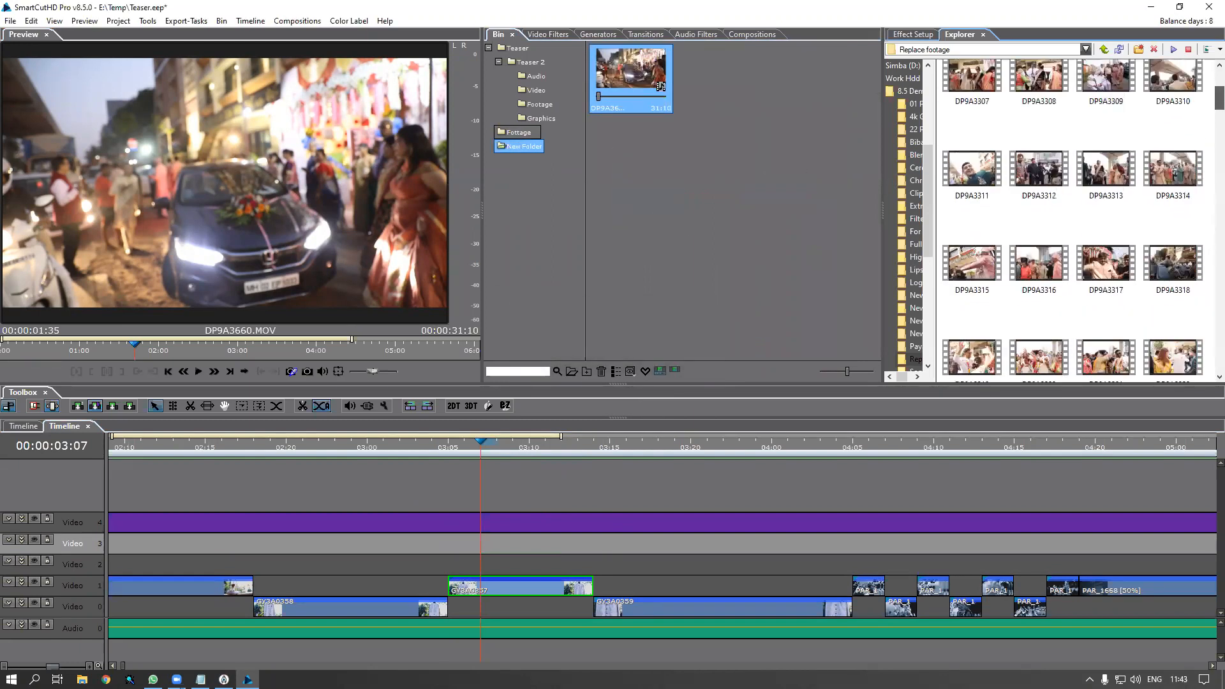
left_click_drag(1181, 188, 801, 189)
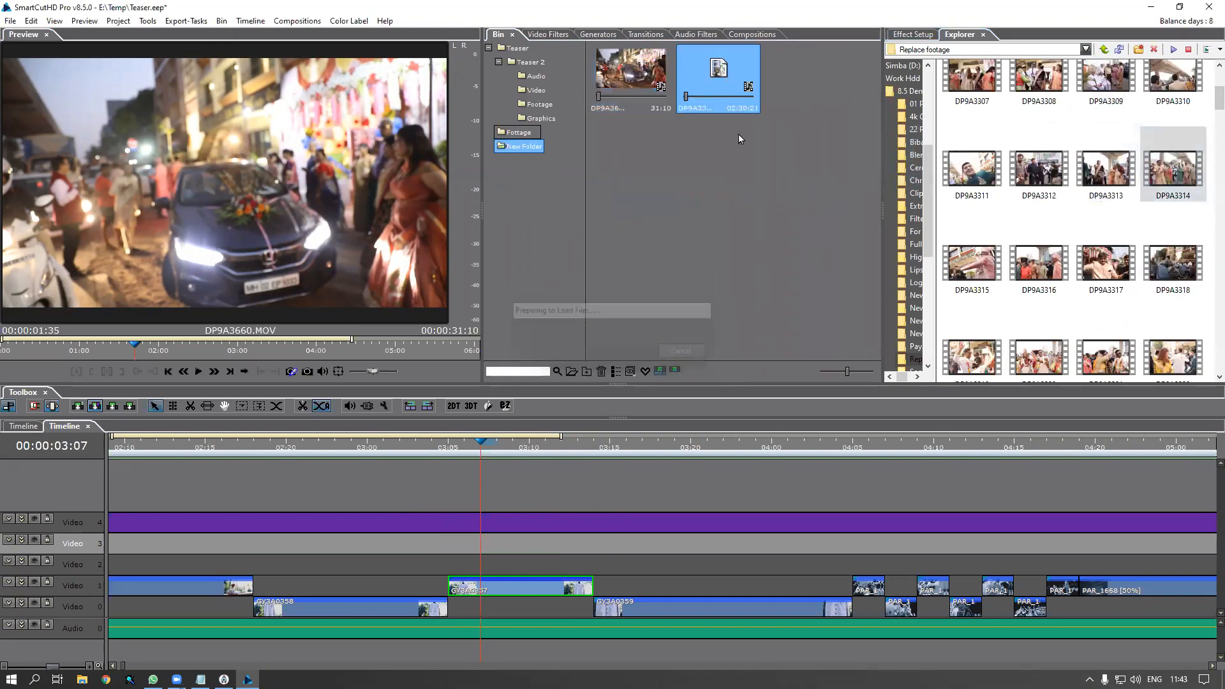
double_click(716, 88)
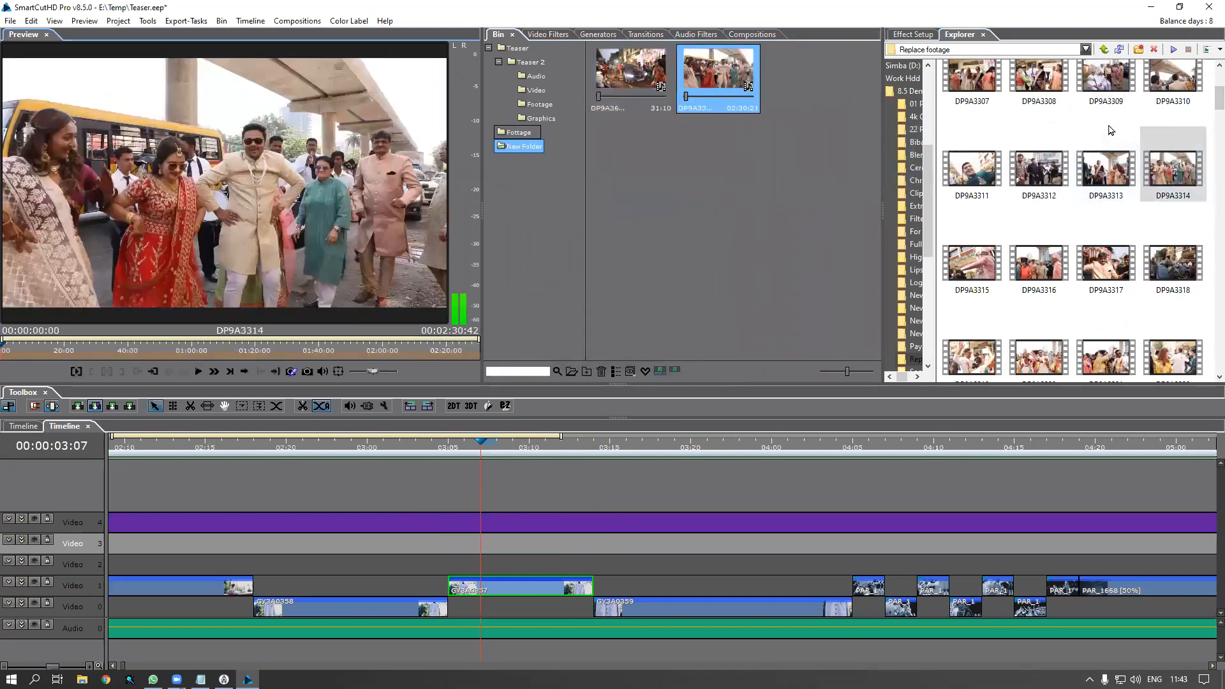
Import DP9A3307 into the new folder and try placing it on Video 3
scroll(1208, 82, "up", 2)
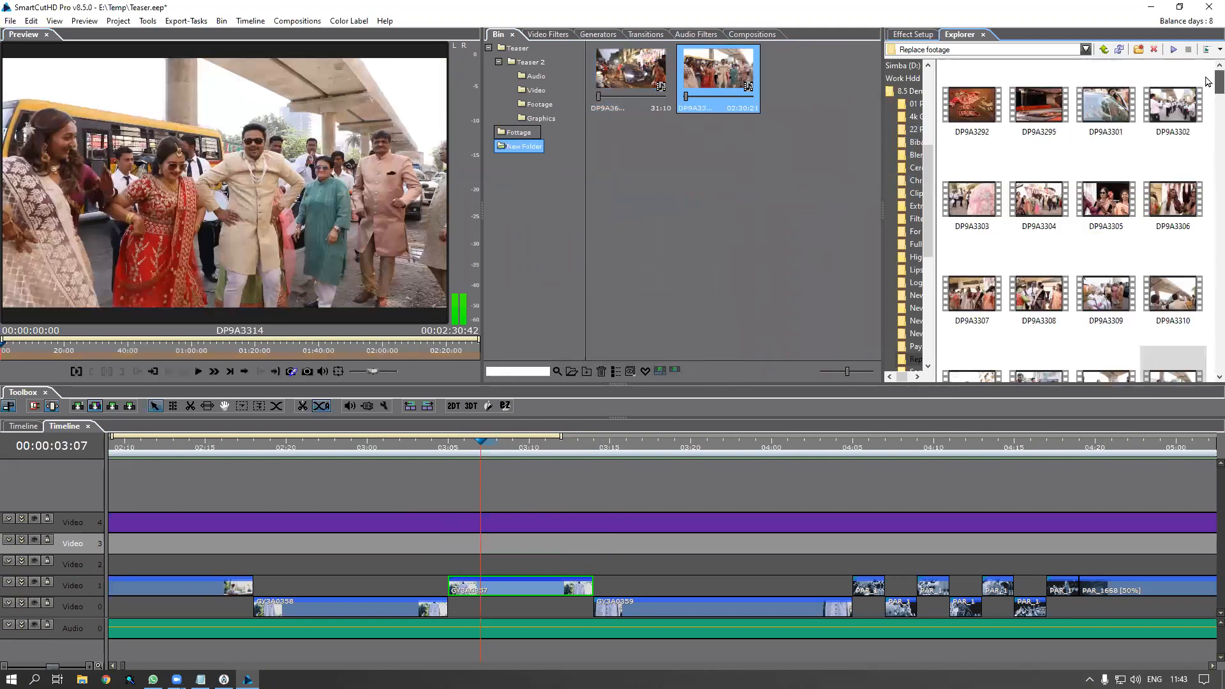
double_click(1037, 217)
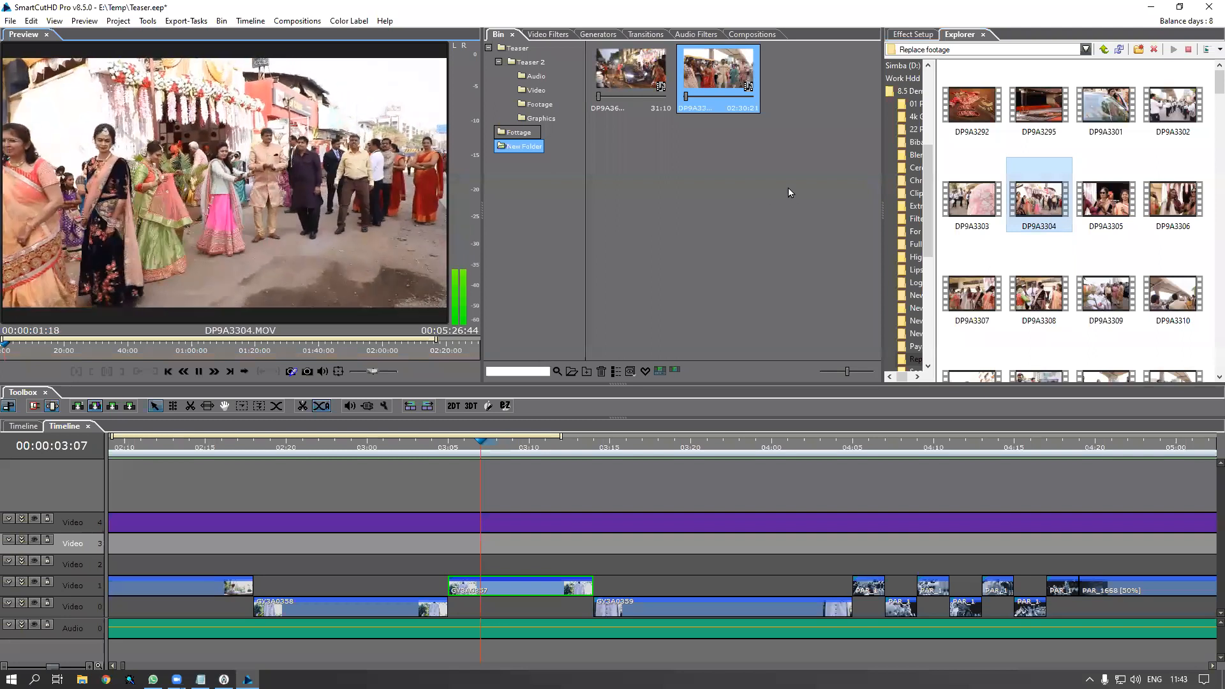
key("ctrl+b")
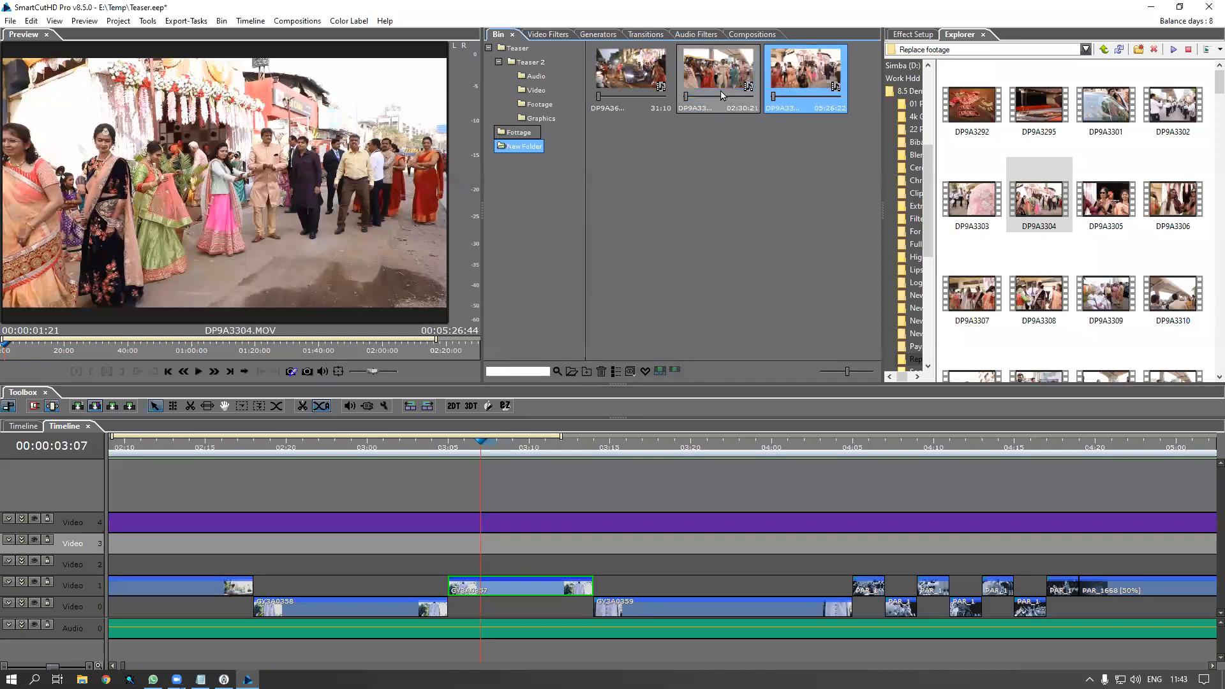
left_click(1136, 319)
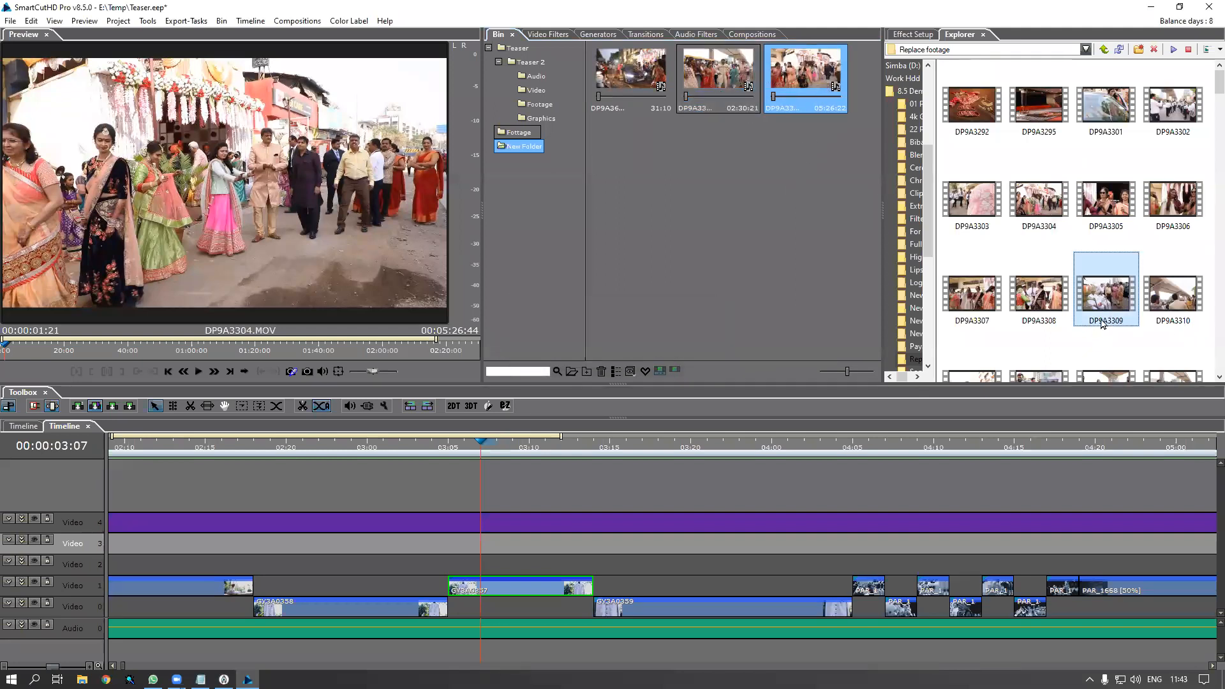
left_click_drag(976, 300, 672, 265)
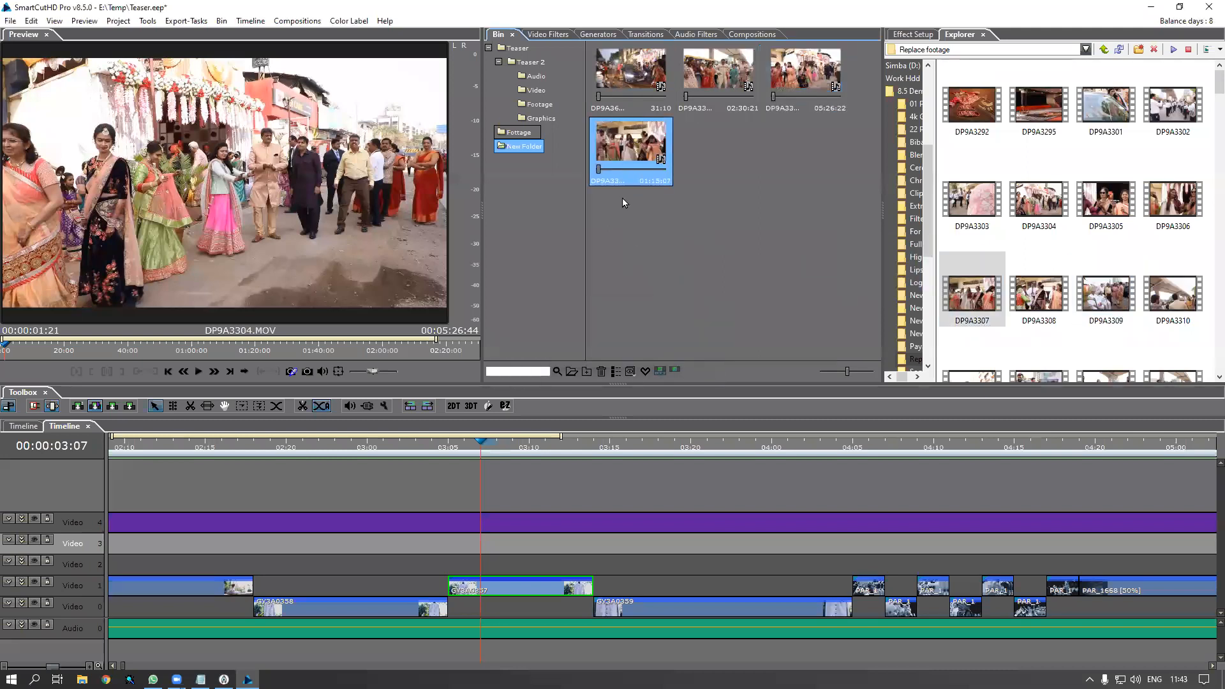
left_click_drag(592, 183, 451, 557)
left_click(694, 368)
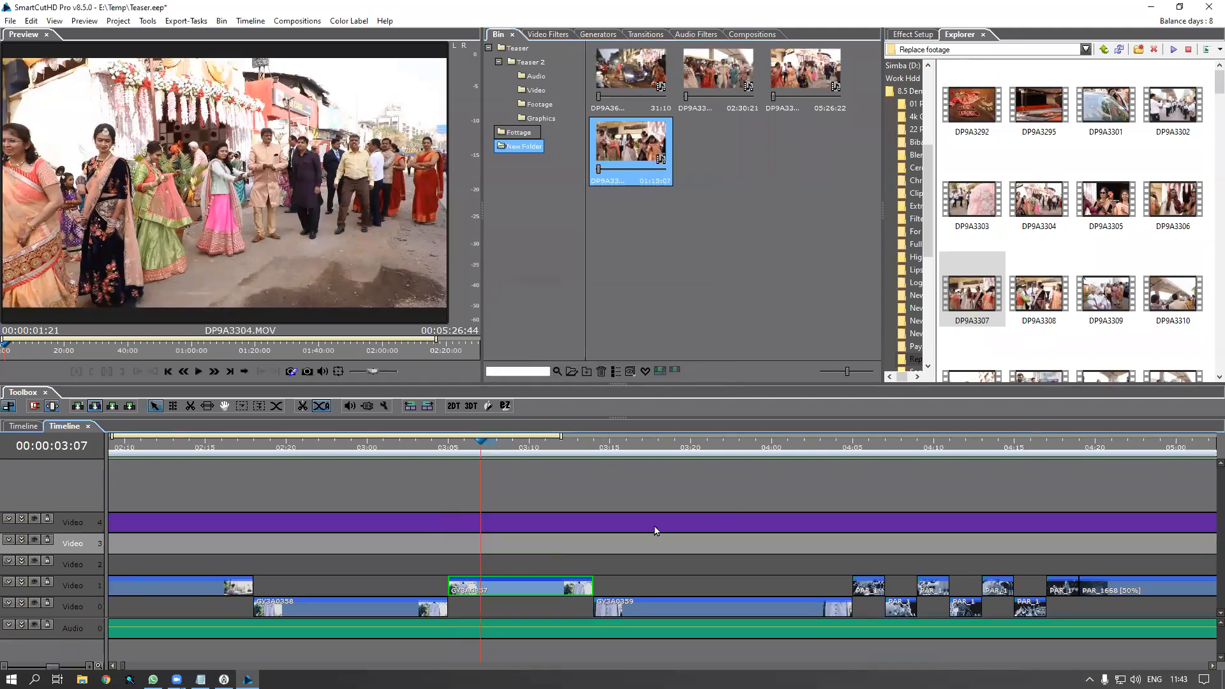
Place DP9A3307 on a new track above Video 4 and find 03:19
left_click_drag(664, 137, 418, 510)
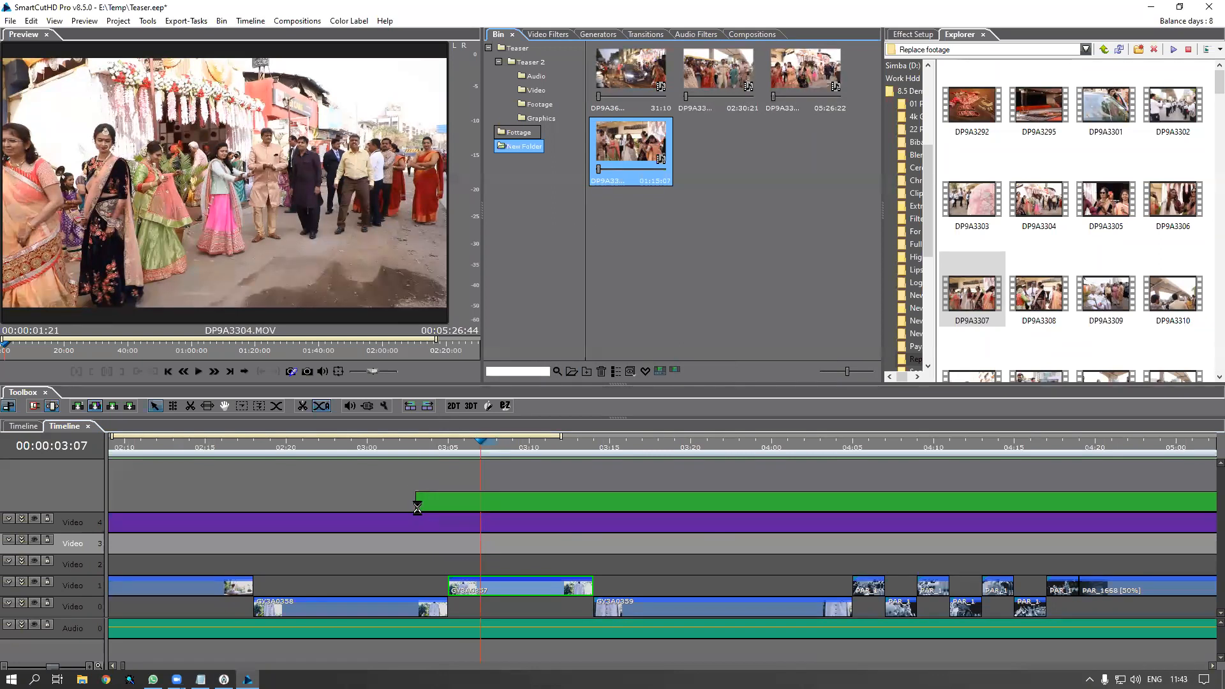
scroll(554, 509, "down", 2)
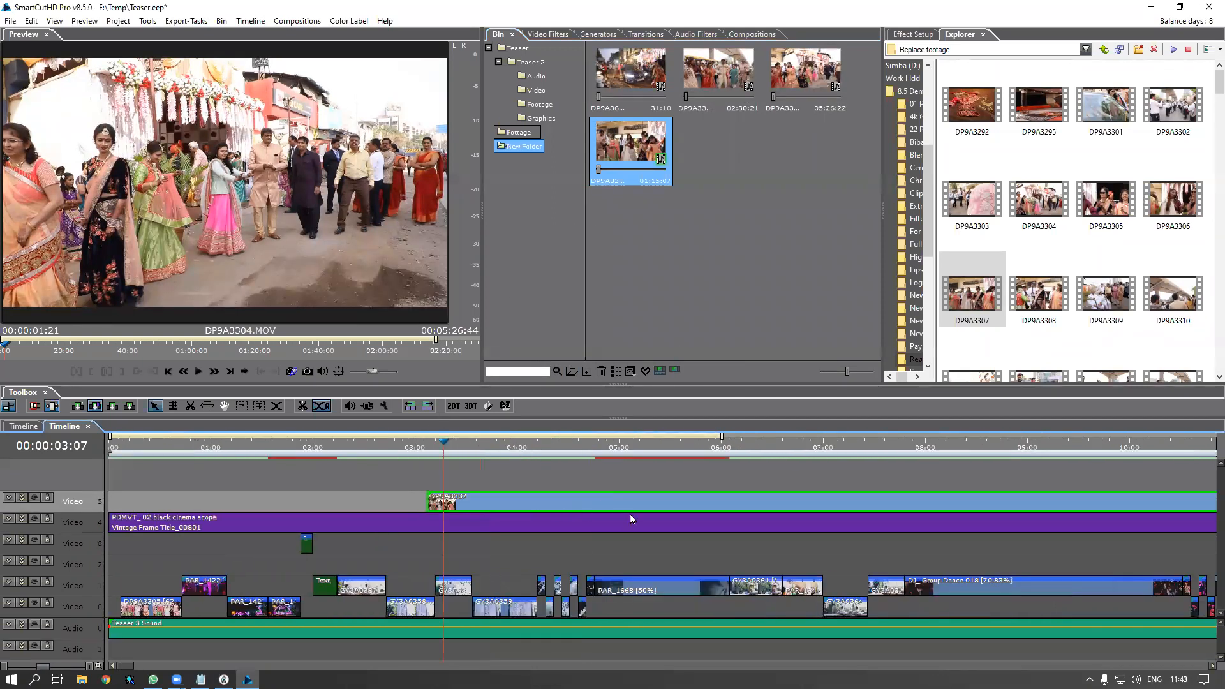
left_click_drag(449, 443, 457, 454)
key("space")
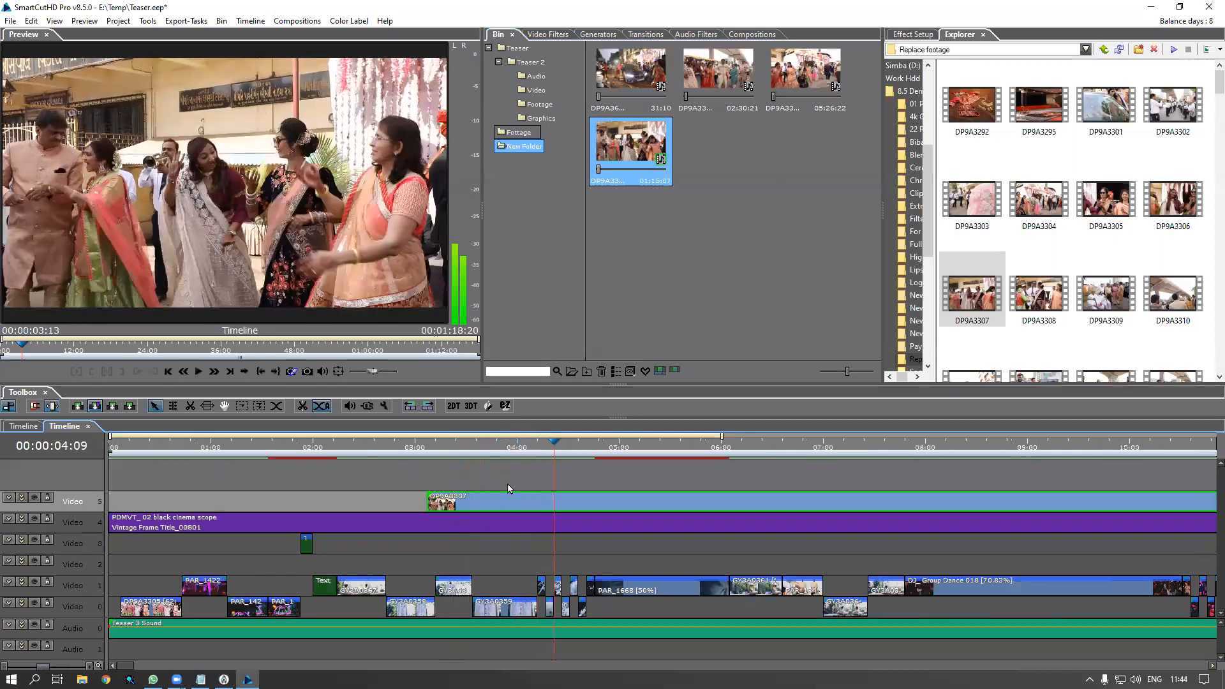
key("Right")
key("Left")
key("Left")
key("Left")
key("Left")
key("Left")
key("Left")
key("Left")
key("Left")
key("Left")
key("Left")
key("Left")
key("Left")
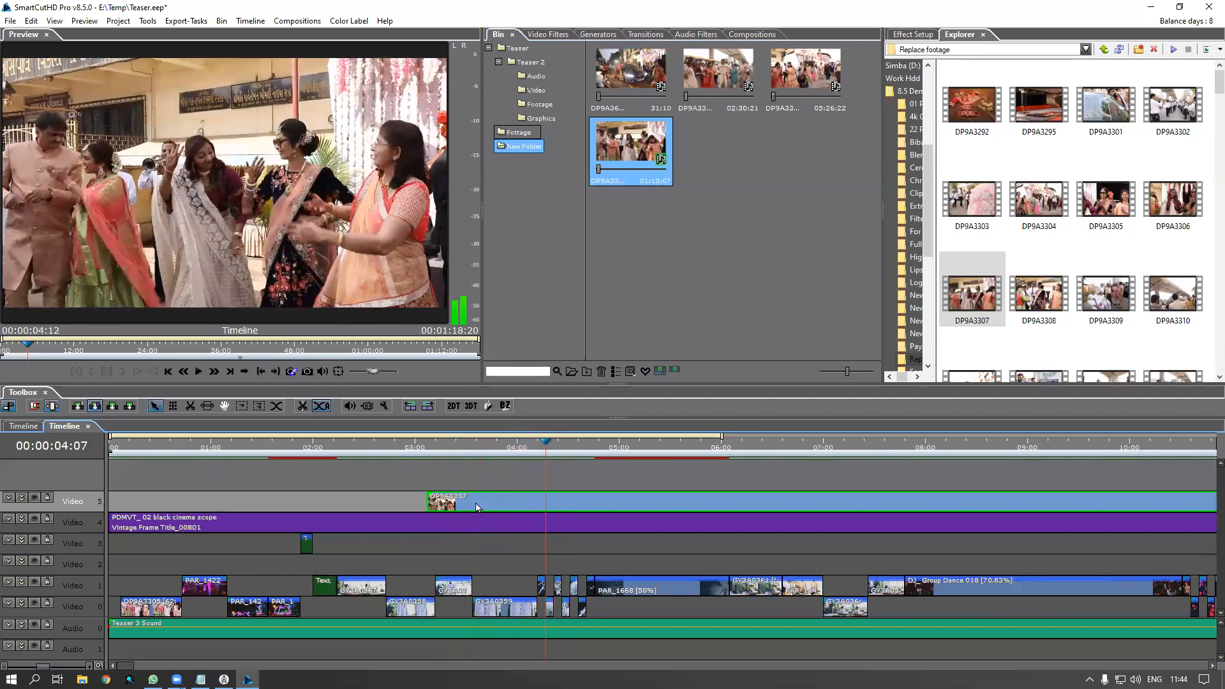
key("Left")
key("Left")
key("Left")
key("Left")
key("Left")
key("Left")
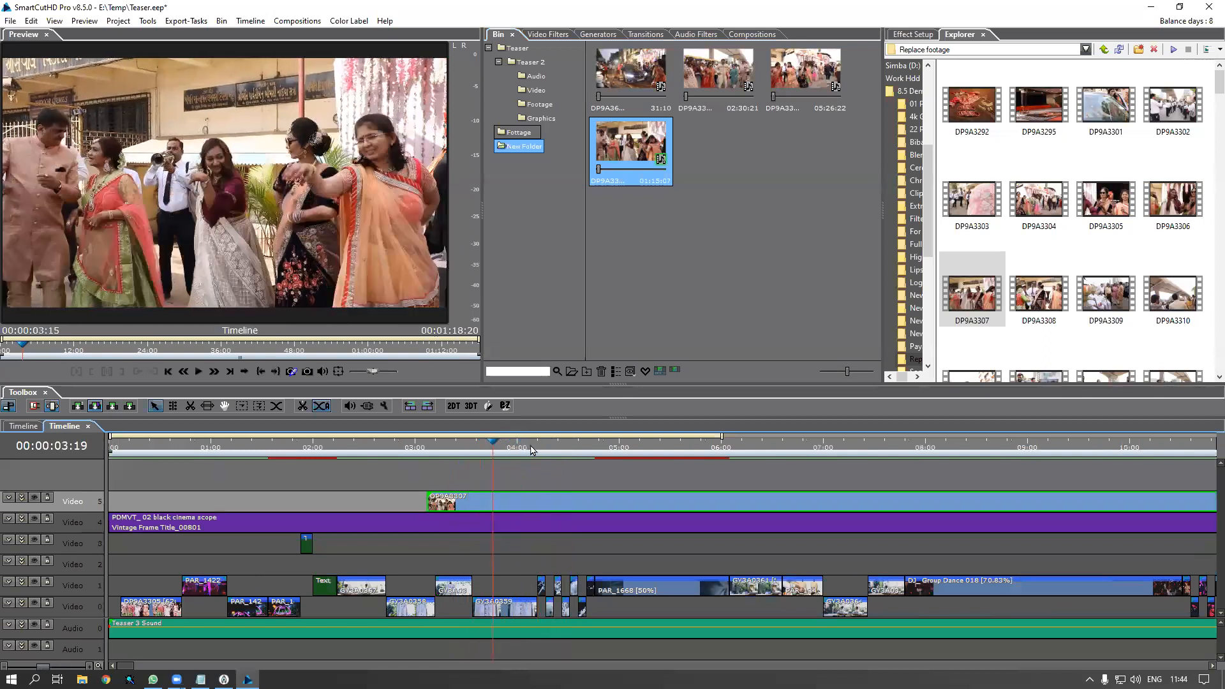
Split DP9A3307, delete the left and right pieces, and slide the remainder to 03:04
key("Right")
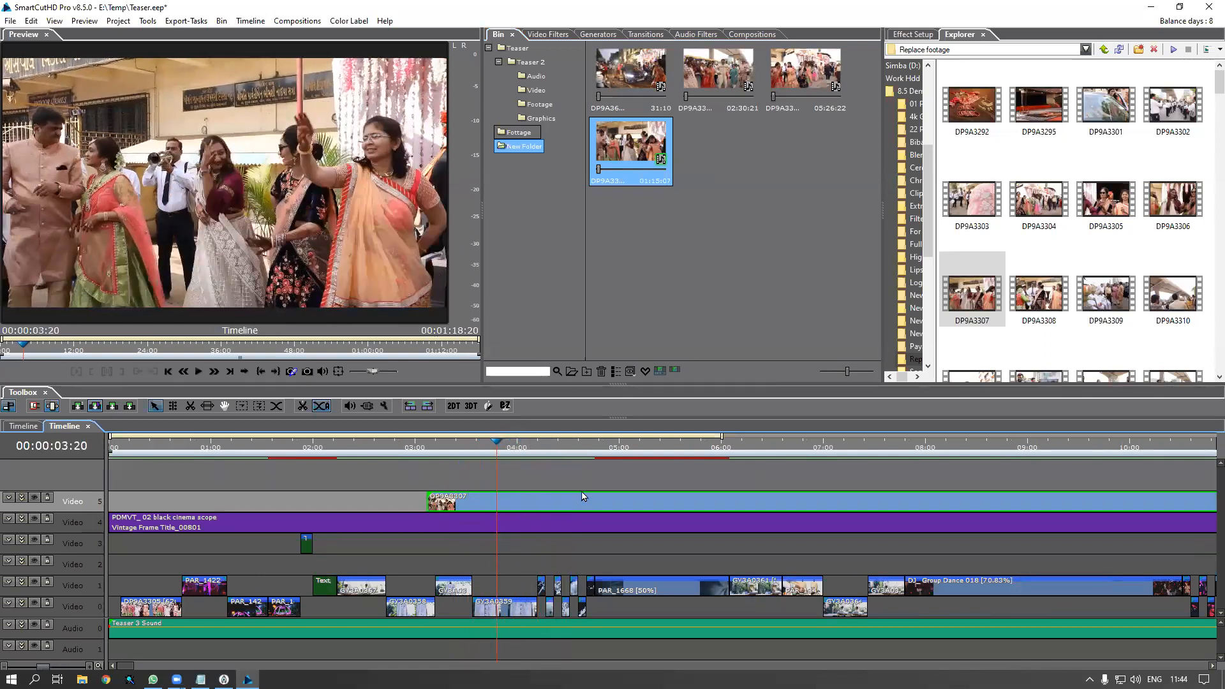
key("c")
key("Delete")
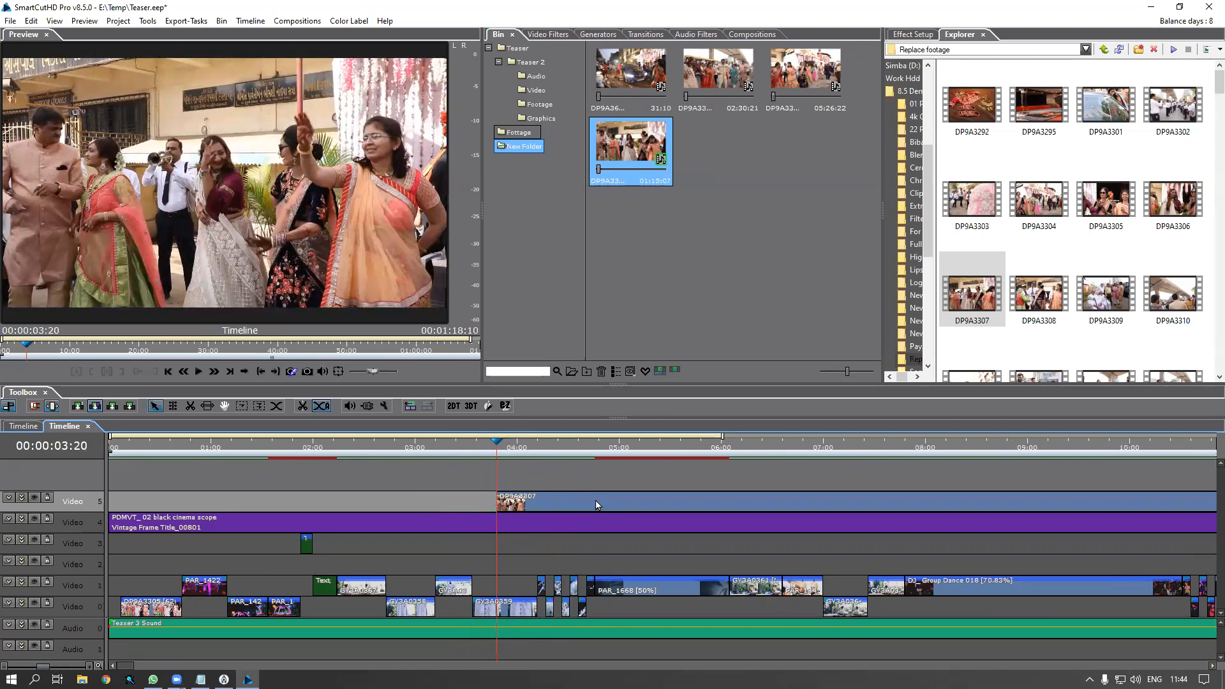
key("Right")
key("Right")
key("Right")
key("Right")
key("Right")
key("Right")
key("Right")
key("Right")
key("Right")
key("Right")
key("Right")
key("Right")
key("Right")
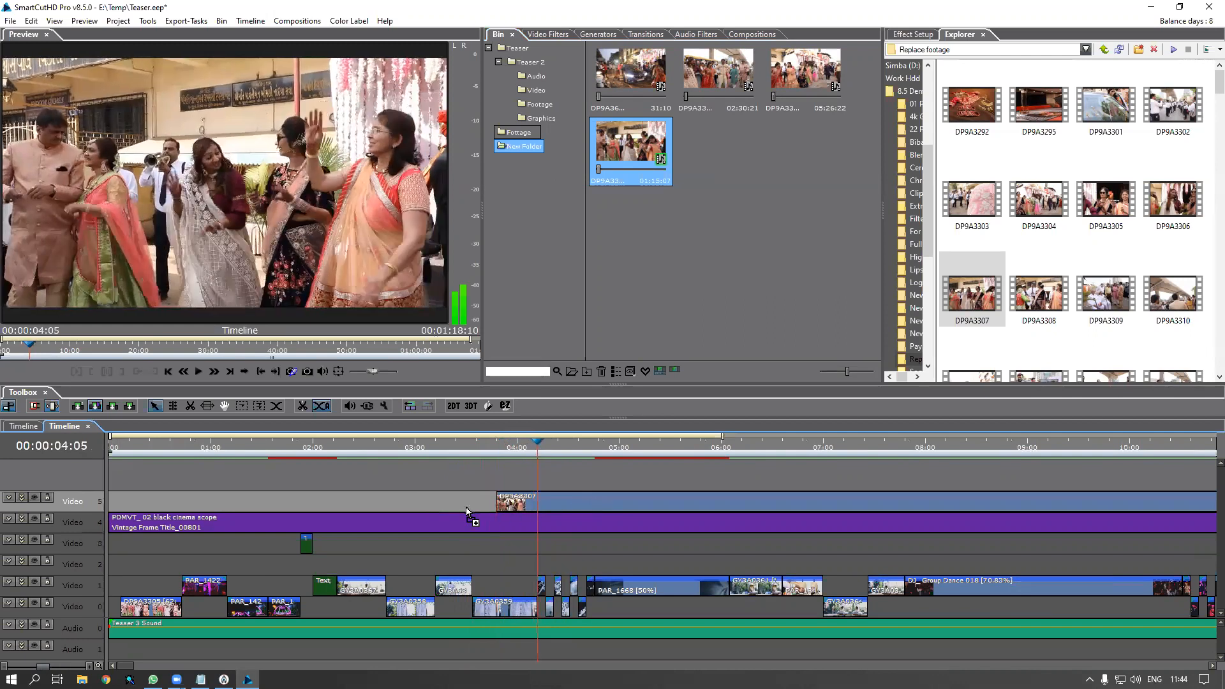
key("Right")
key("Right")
key("Right")
key("Right")
key("Right")
key("c")
key("Delete")
left_click_drag(539, 509, 473, 511)
Play back the trimmed clip, trying a slower stretch and undoing it
left_click(434, 442)
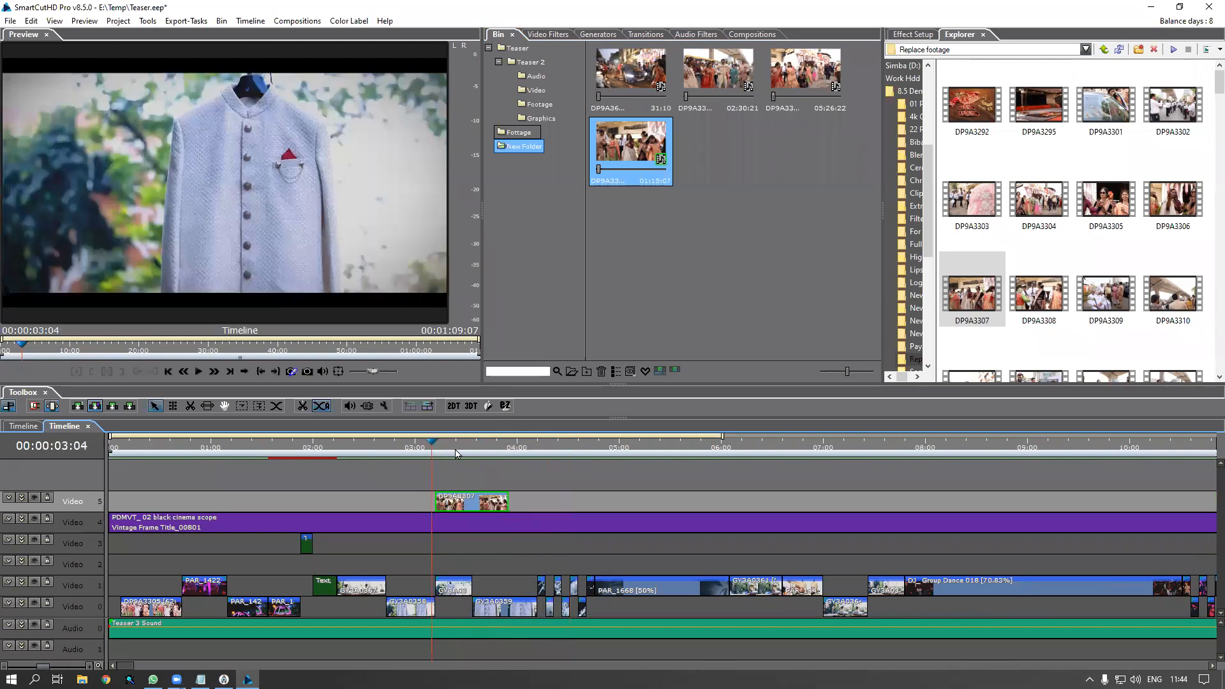
key("space")
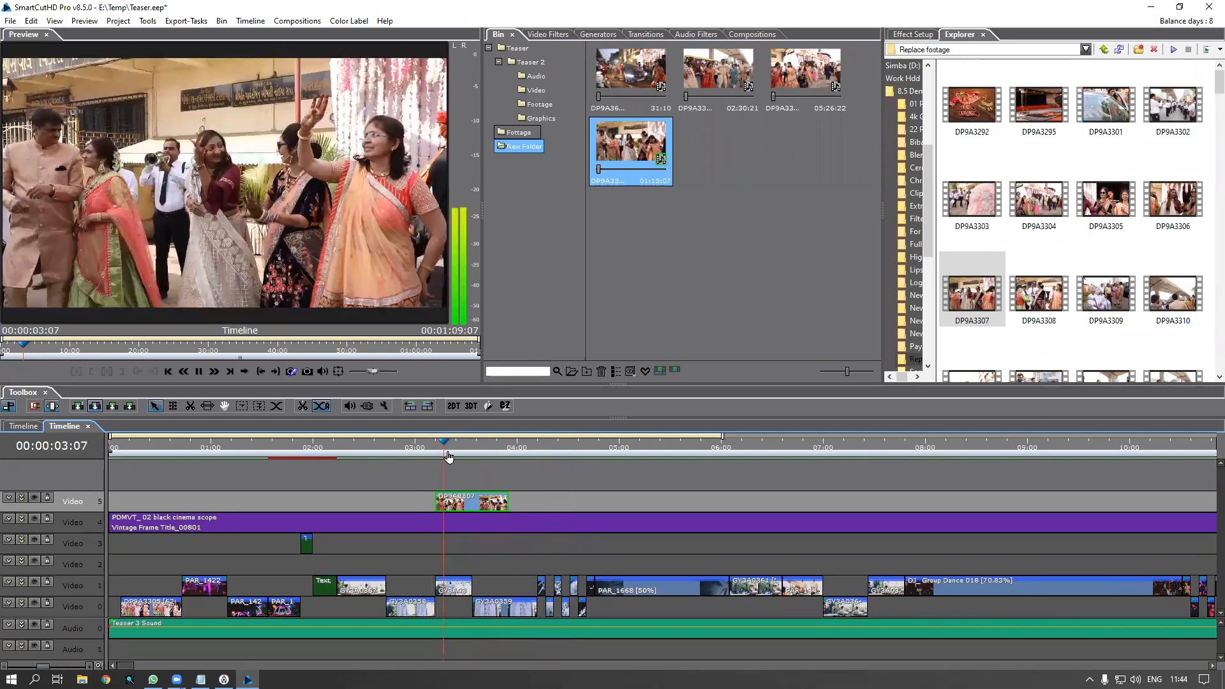
key("space")
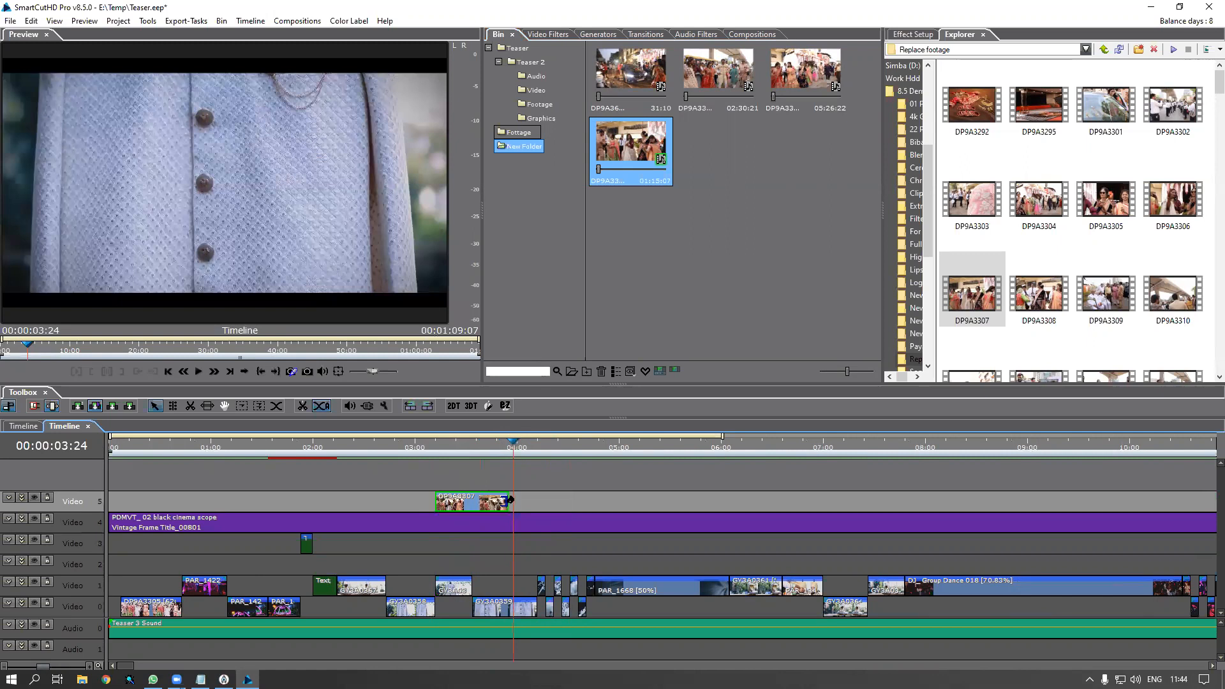
left_click_drag(510, 500, 560, 504)
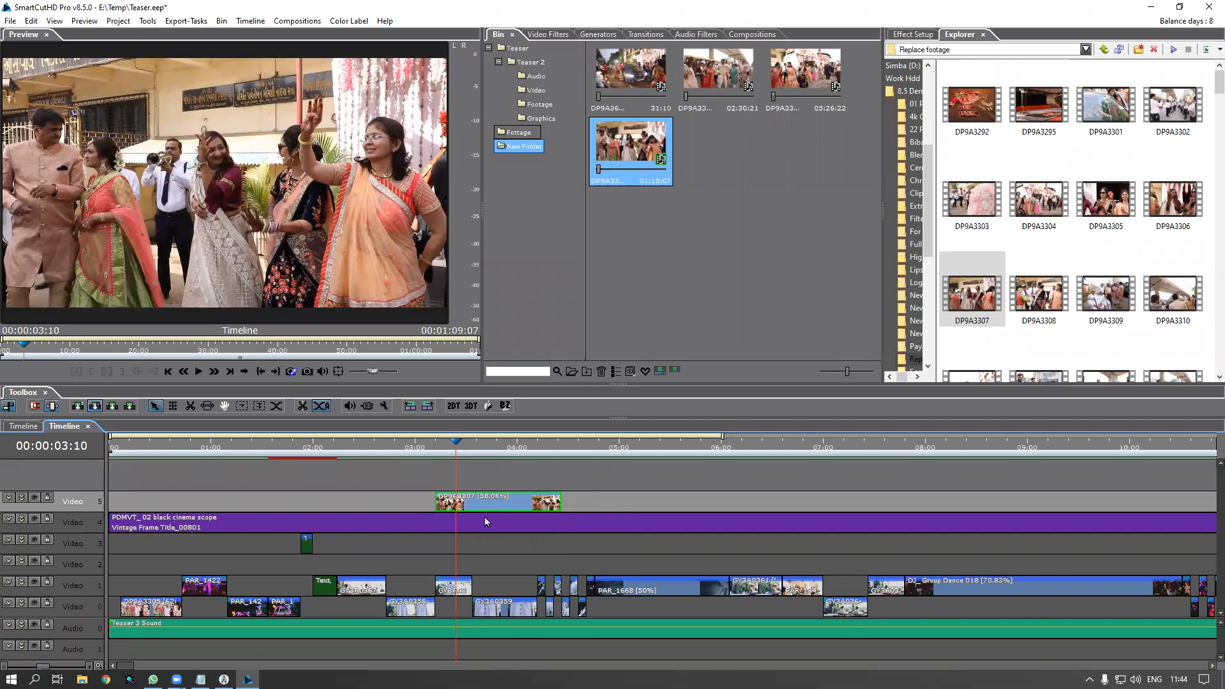
key("ctrl+z")
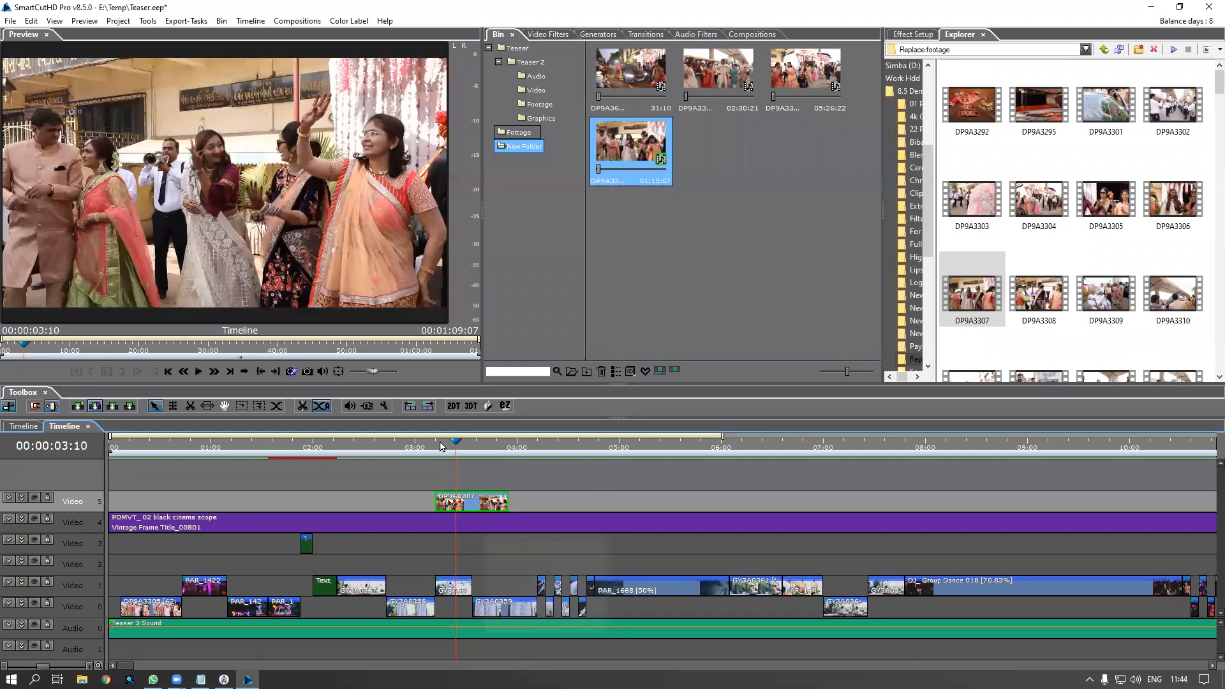
left_click(439, 449)
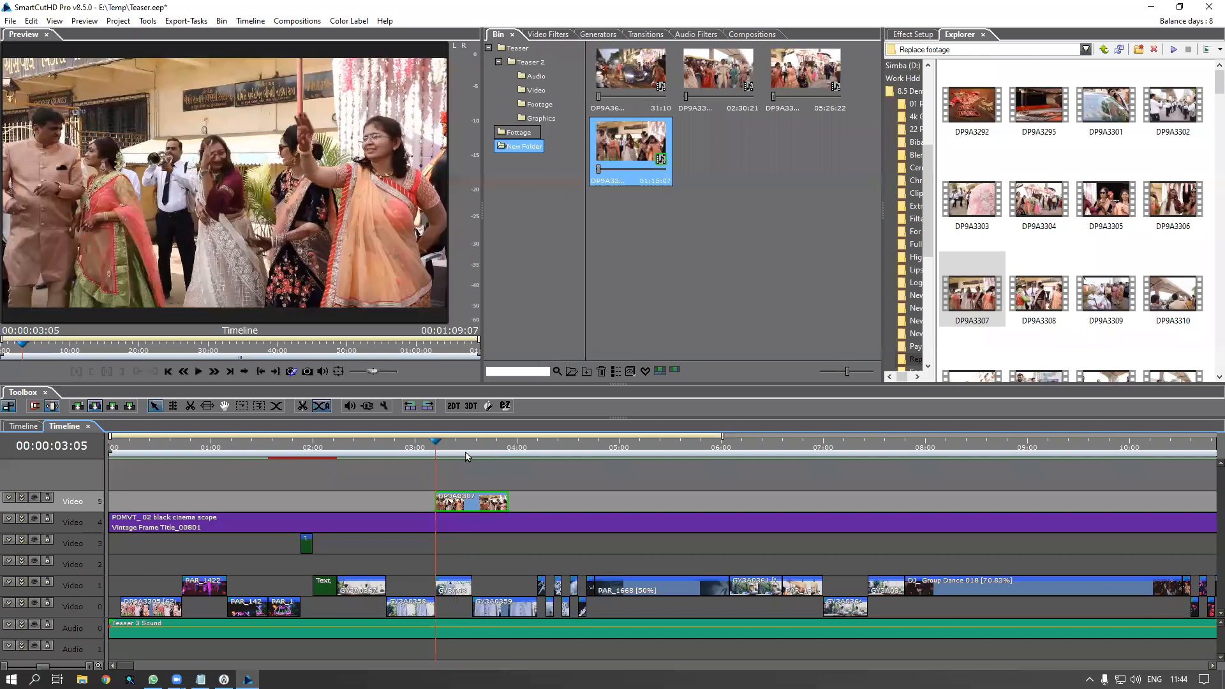
key("space")
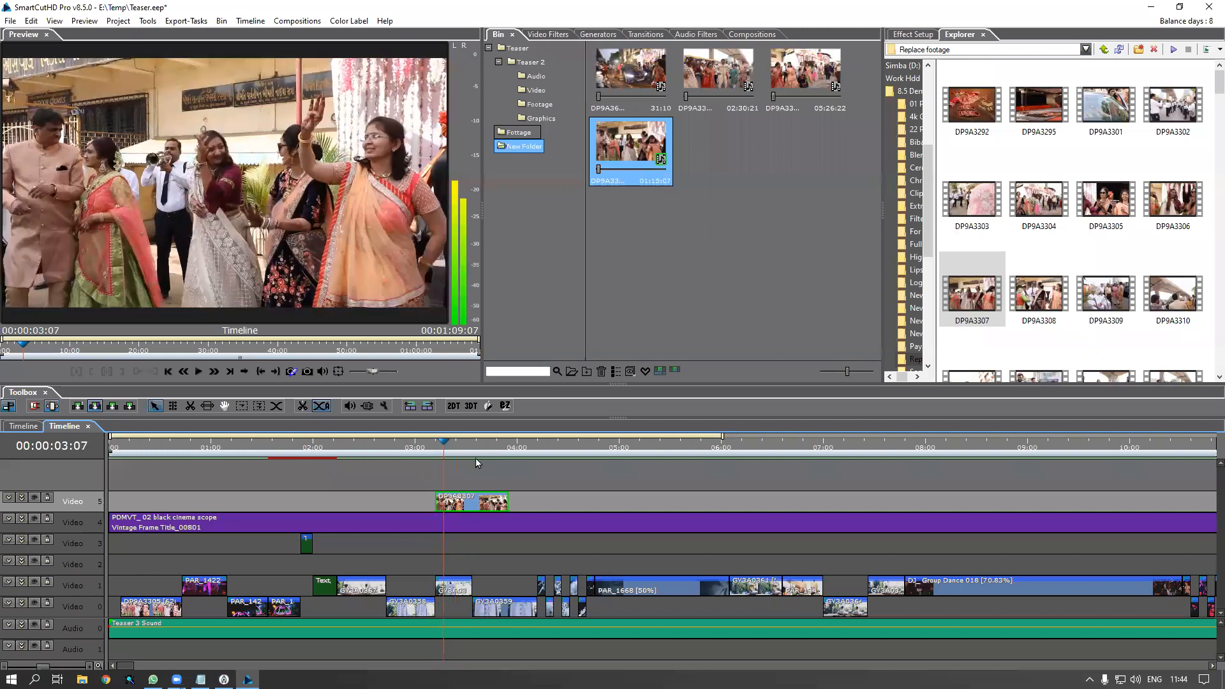
Delete the extra right-hand piece and zoom the timeline in on DP9A3307
left_click(492, 505)
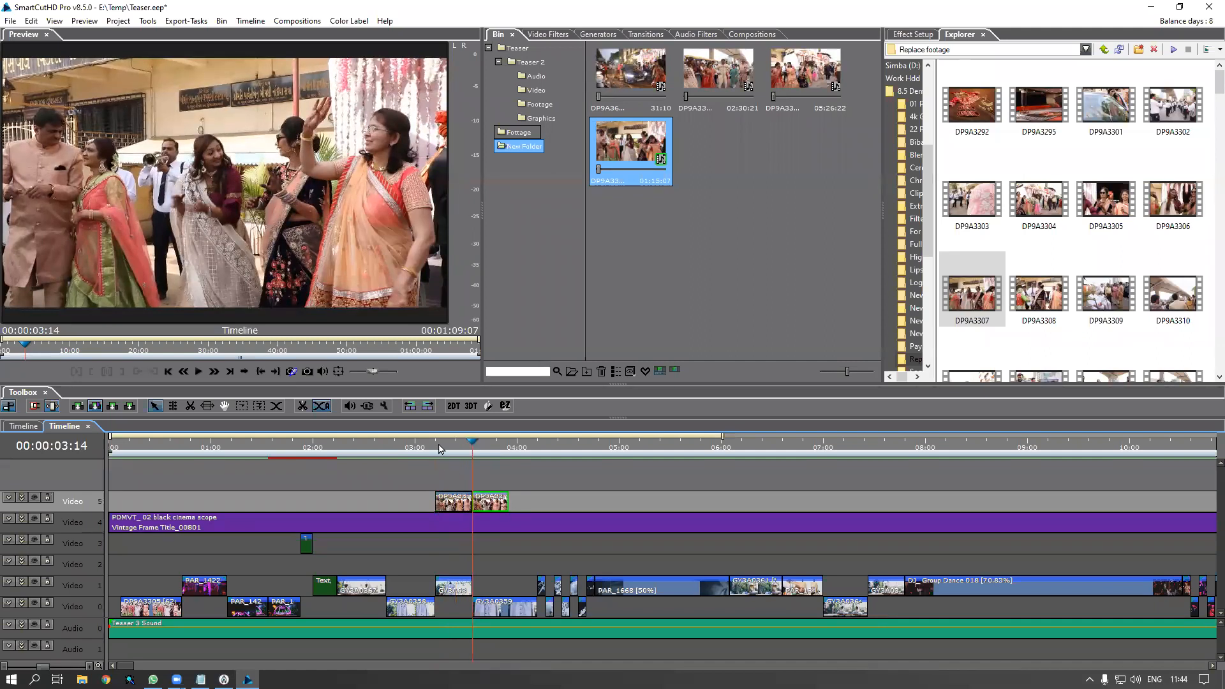
key("Delete")
key("Page_Up")
scroll(405, 449, "up", 2)
key("d")
key("Right")
key("Right")
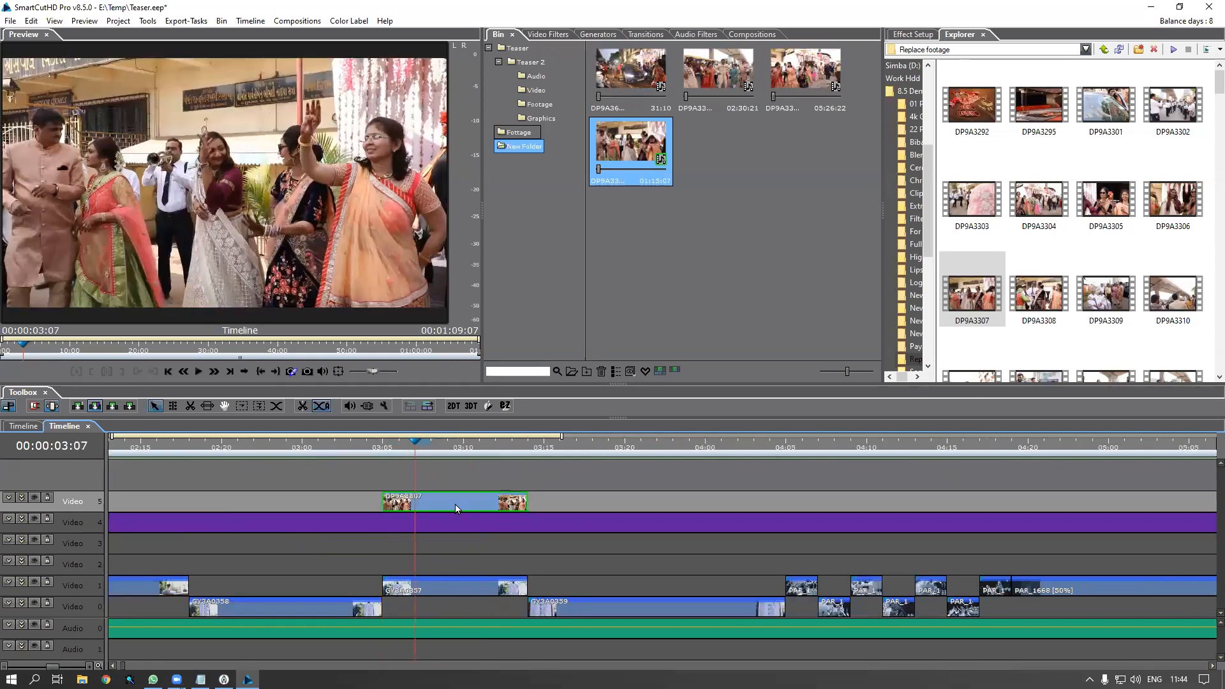
Set DP9A3307's speed to 50 with Maintain Segment Duration in Scale/Duration
right_click(456, 509)
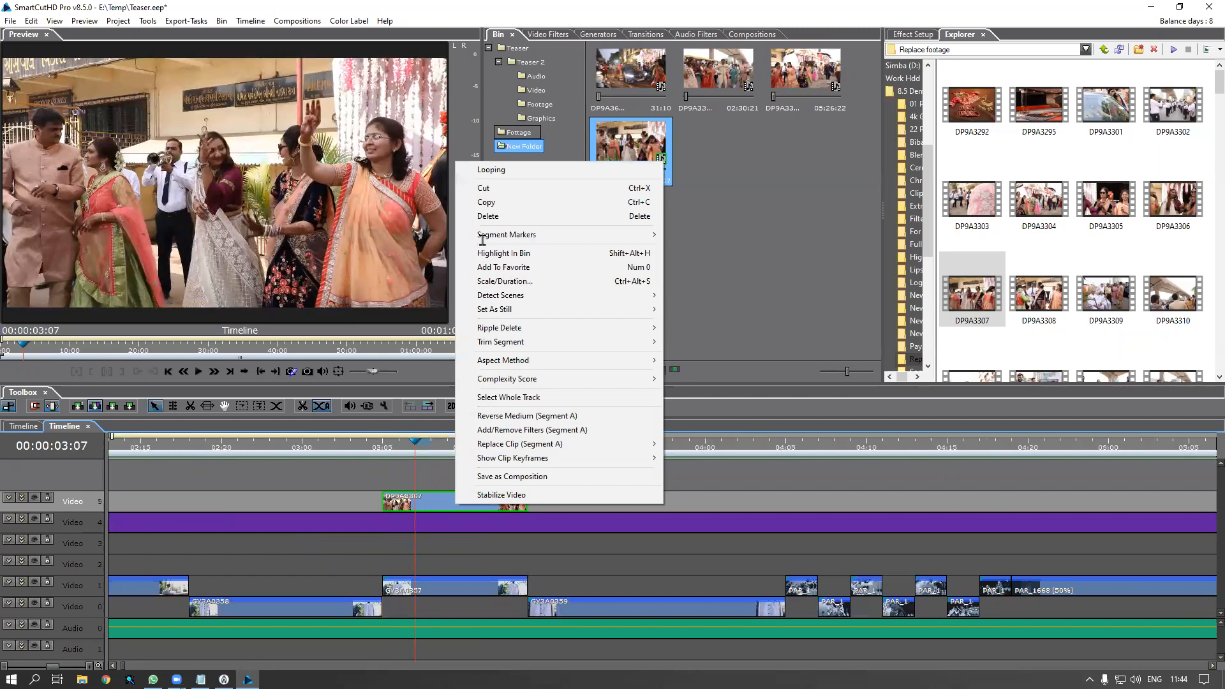
left_click(505, 281)
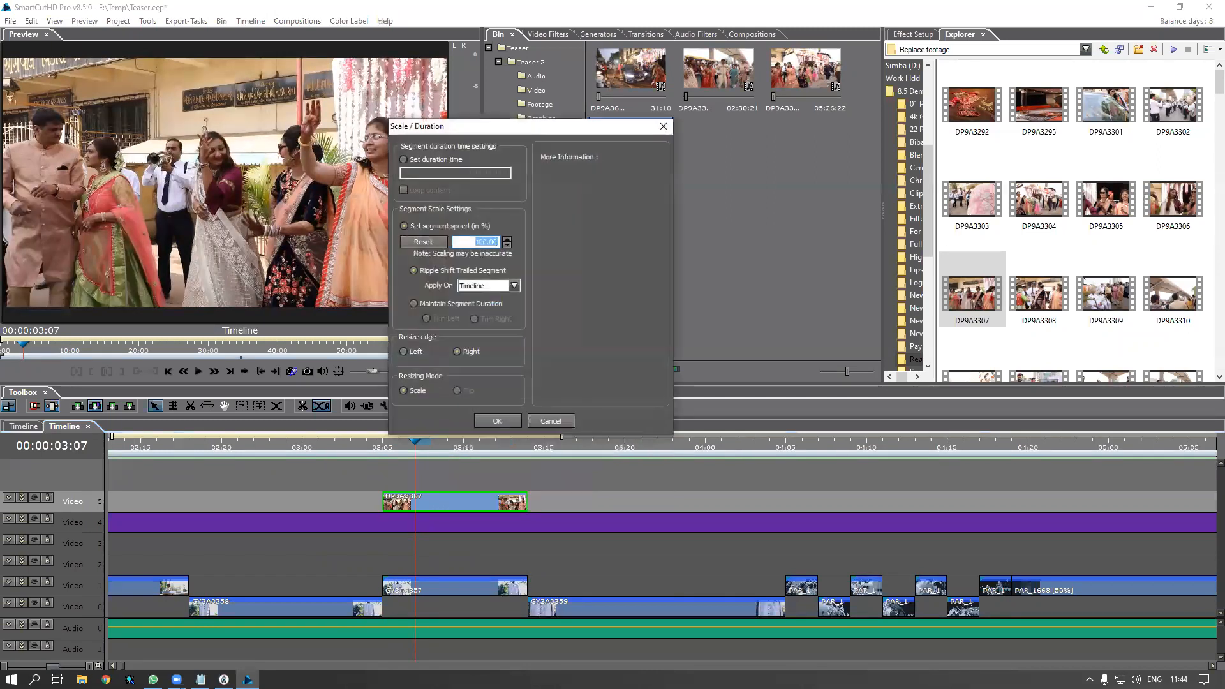
type("50")
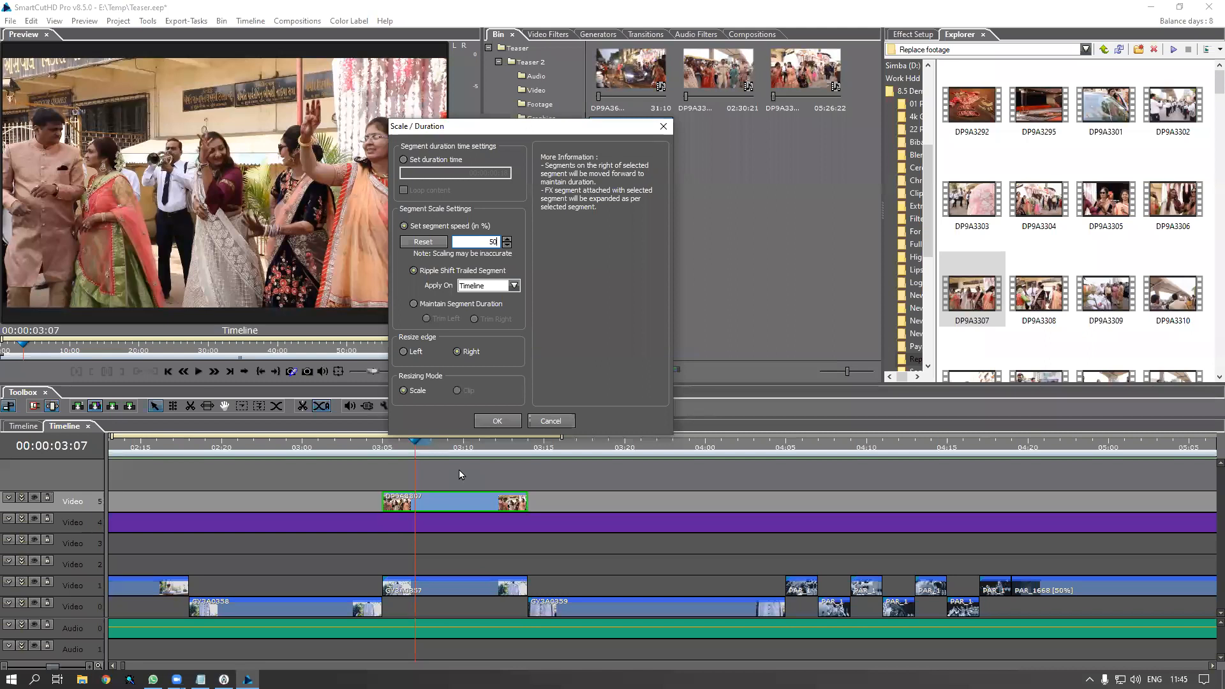
left_click(419, 307)
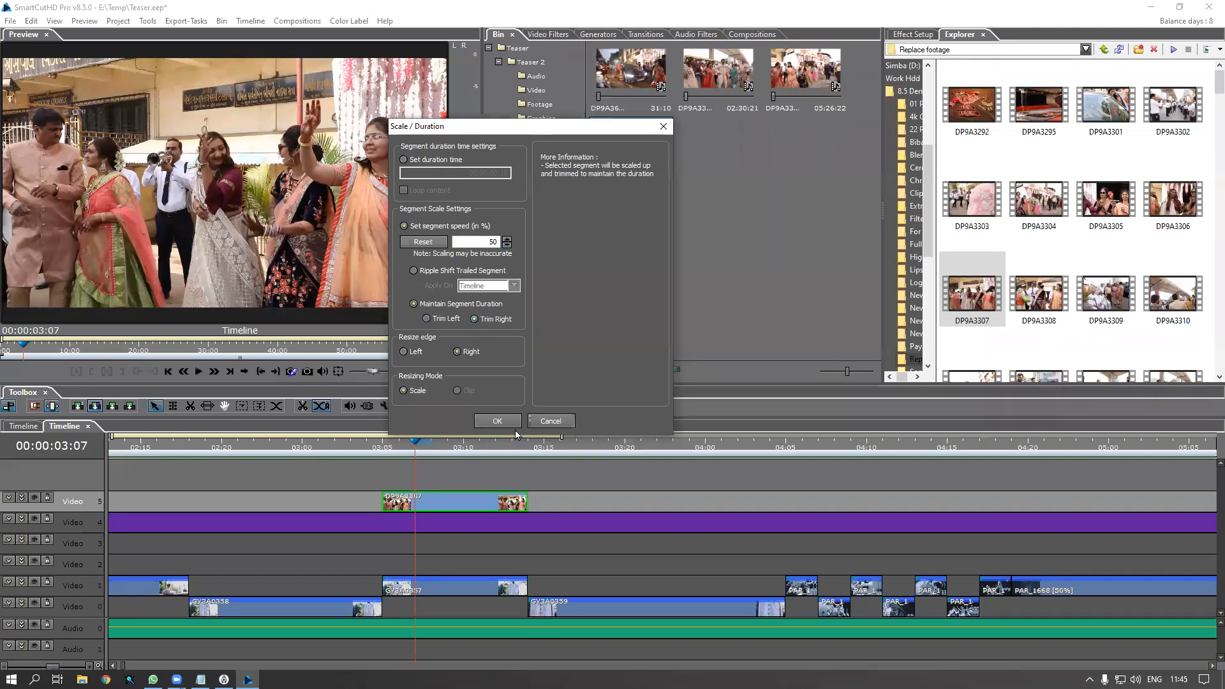
left_click(498, 421)
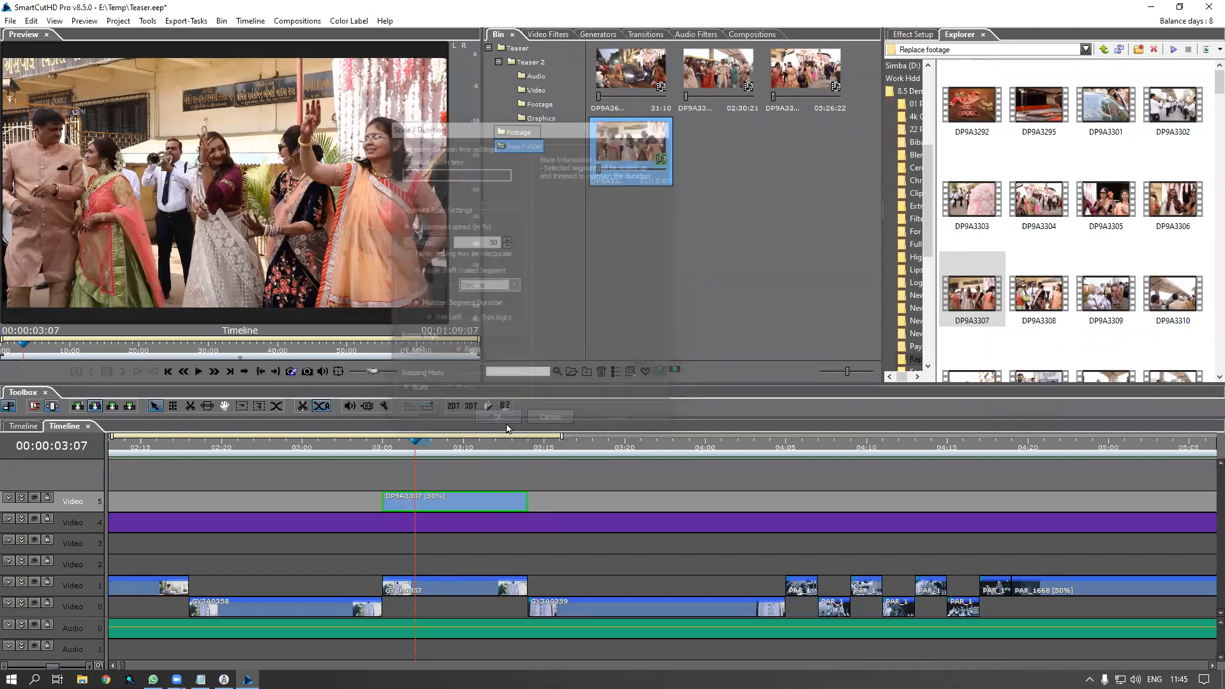
Play back the slowed clip and drag its end out to about 04:13
left_click(385, 451)
key("space")
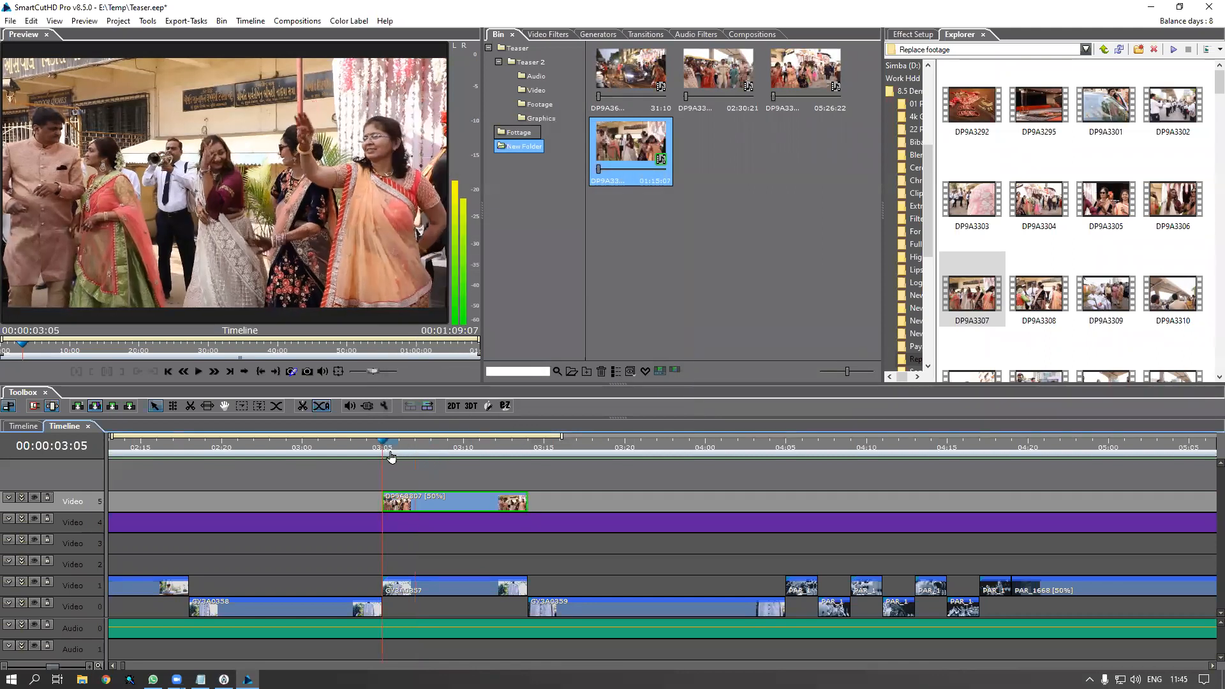
left_click(392, 449)
left_click(391, 449)
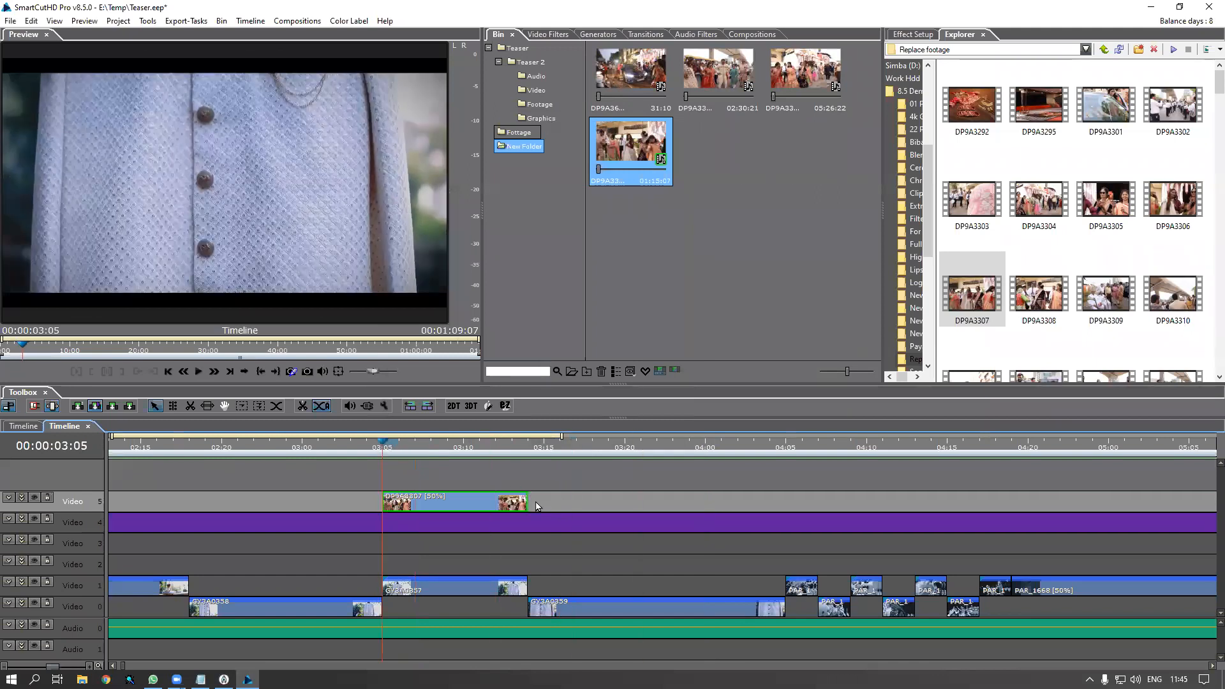
mouse_move(528, 502)
left_mouse_down()
mouse_move(767, 522)
mouse_move(880, 511)
mouse_move(515, 511)
left_mouse_up()
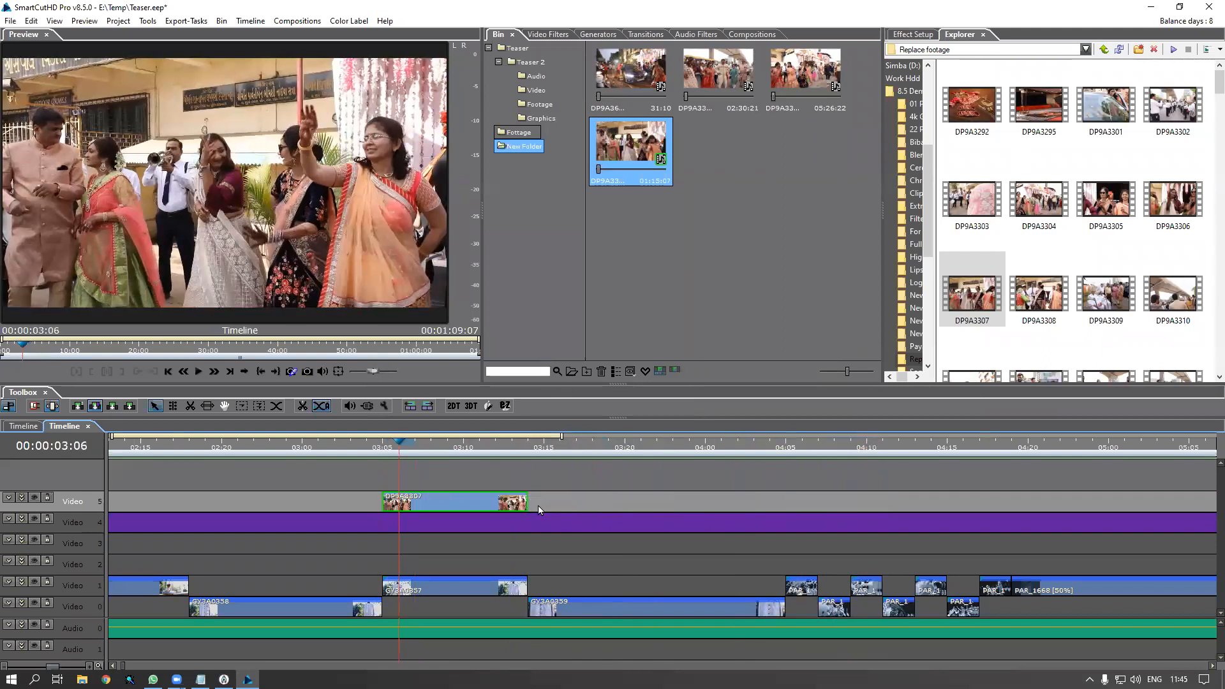
left_click_drag(529, 505, 937, 514)
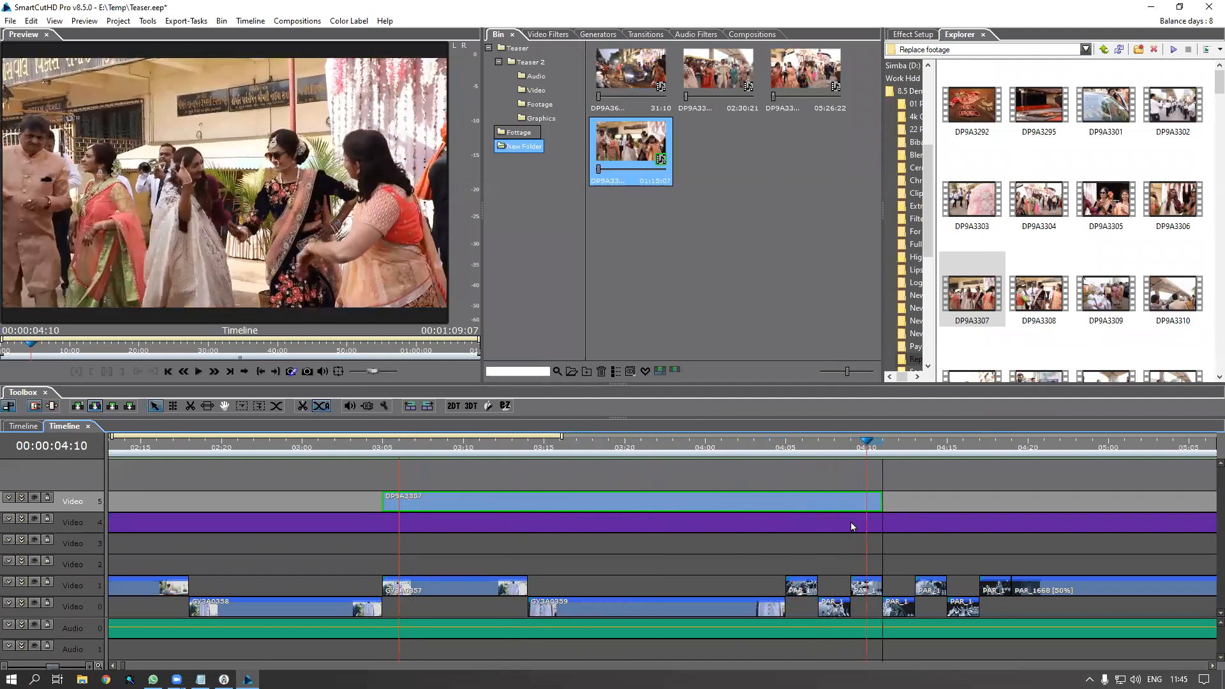
Replay the lengthened clip from 03:04
scroll(444, 502, "down", 2)
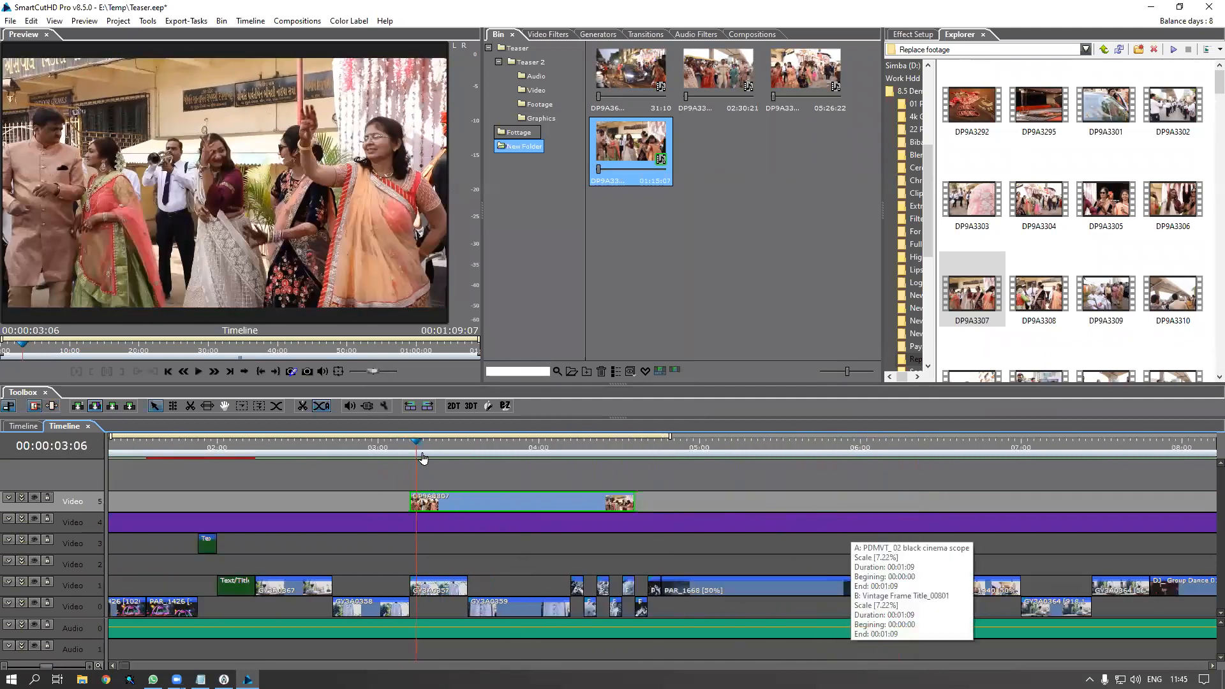
mouse_move(415, 448)
left_mouse_down()
mouse_move(394, 450)
mouse_move(406, 450)
left_mouse_up()
left_click(407, 449)
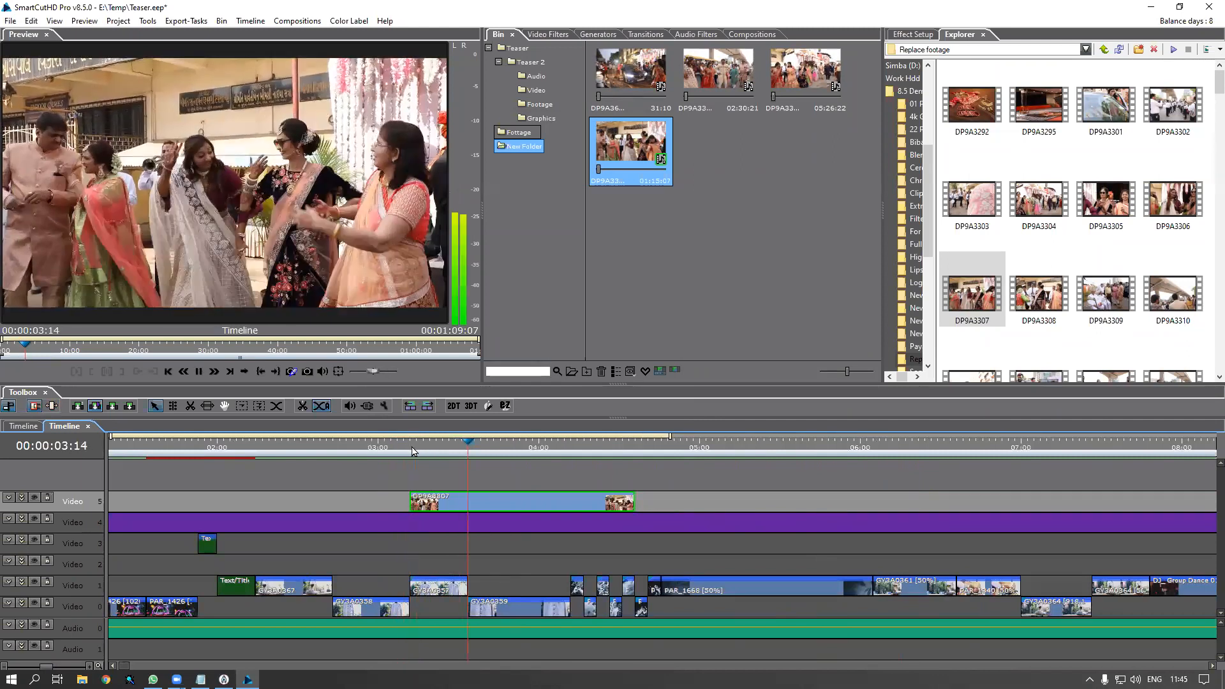
key("space")
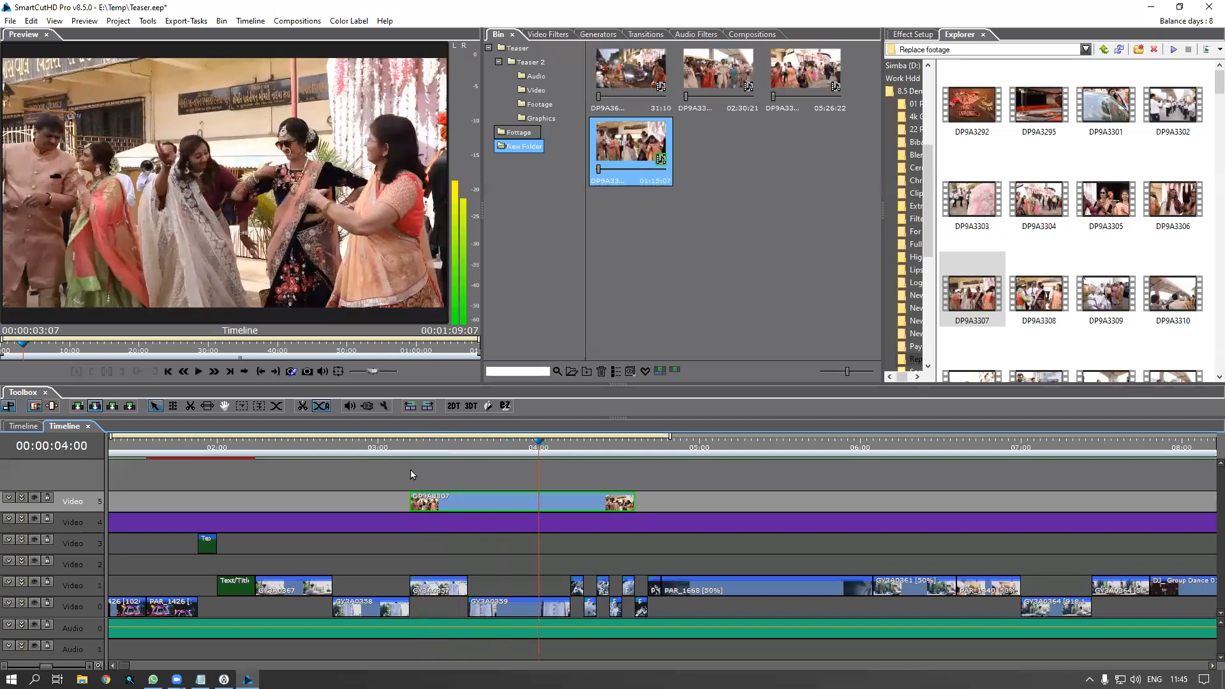
key("space")
key("space")
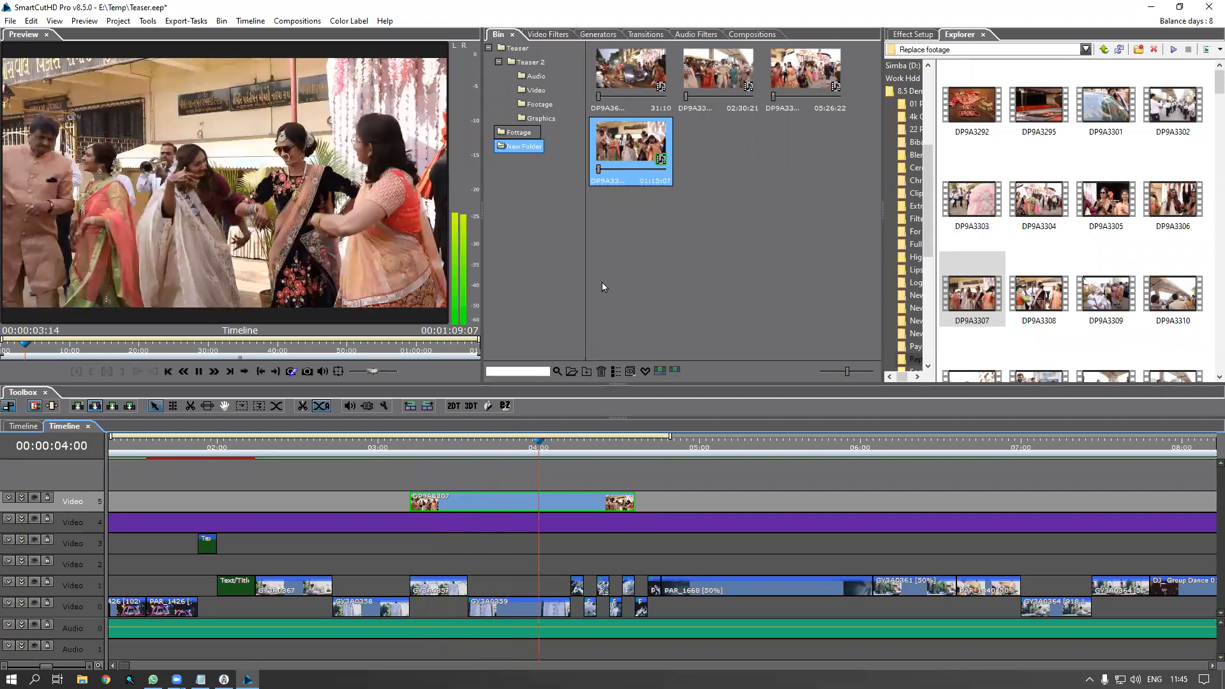
Reapply 50% speed with Maintain Segment Duration and preview from about 03:07
key("alt+e")
left_click(492, 230)
left_click_drag(534, 246, 607, 253)
type("50")
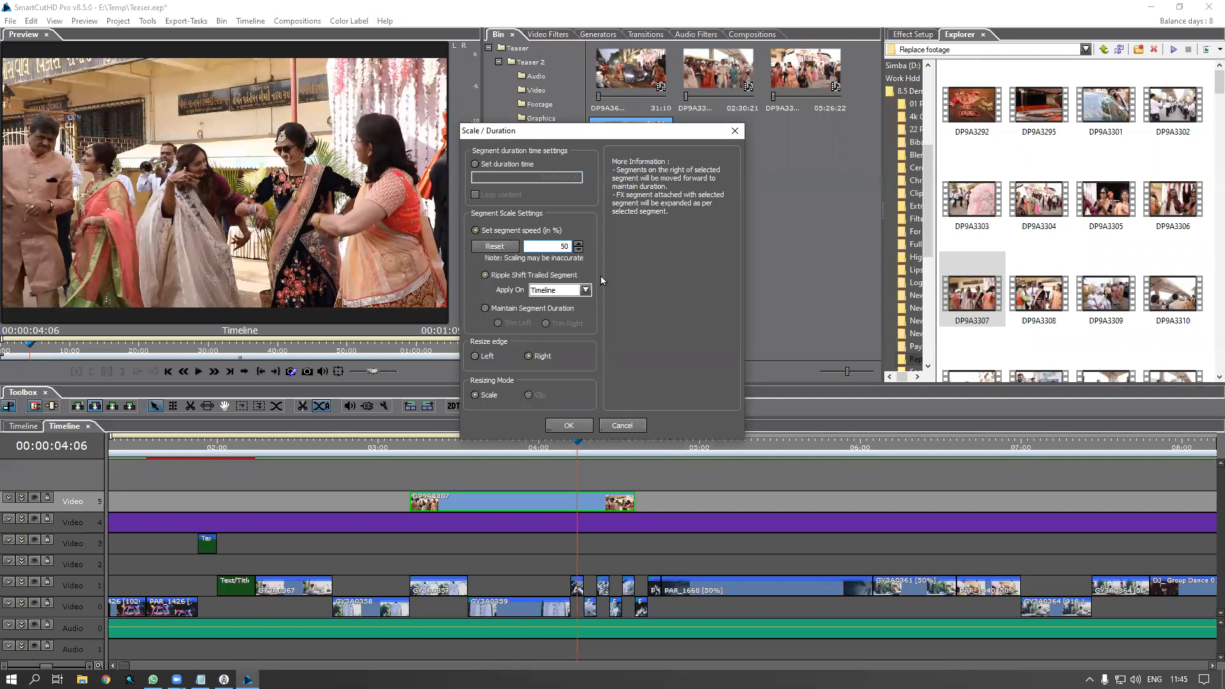
left_click(510, 312)
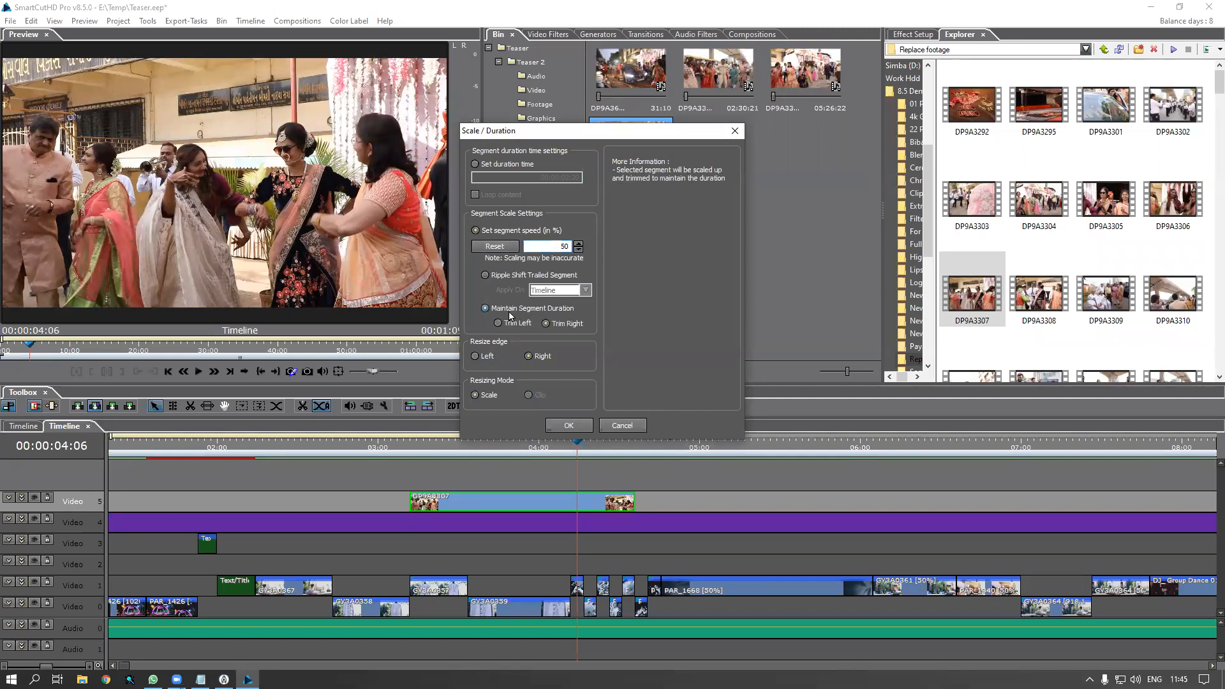
left_click(568, 425)
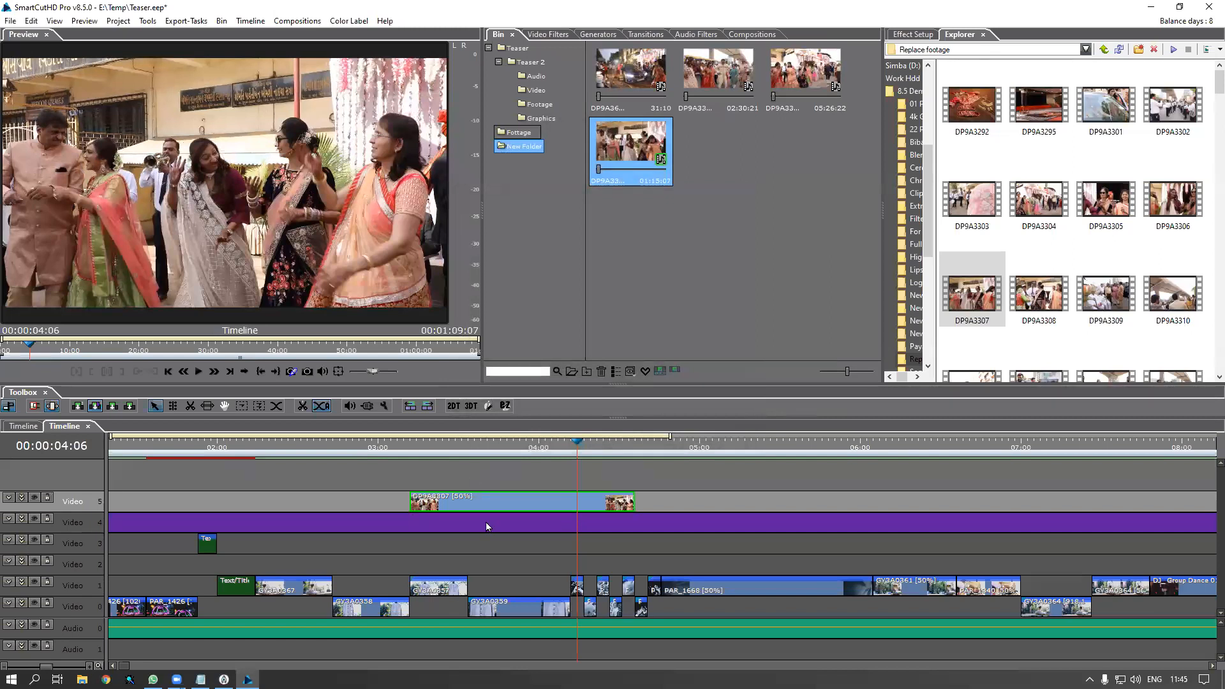
left_click_drag(428, 451, 525, 474)
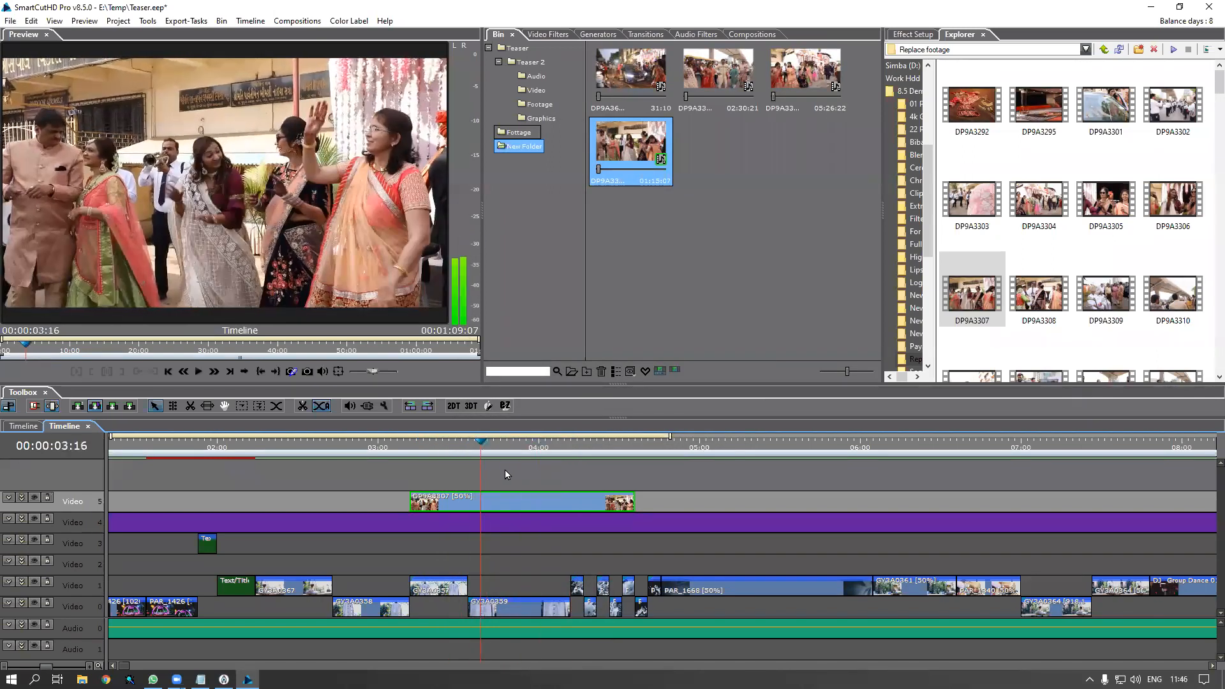
left_click(980, 281)
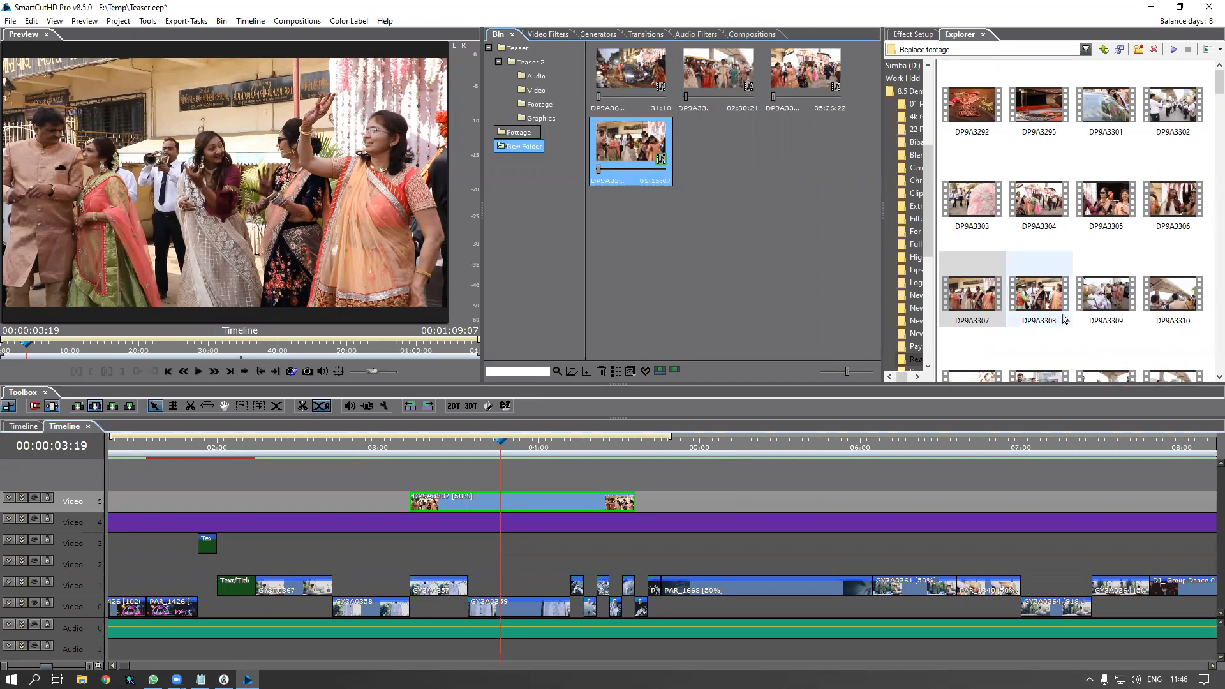
left_click(1036, 310)
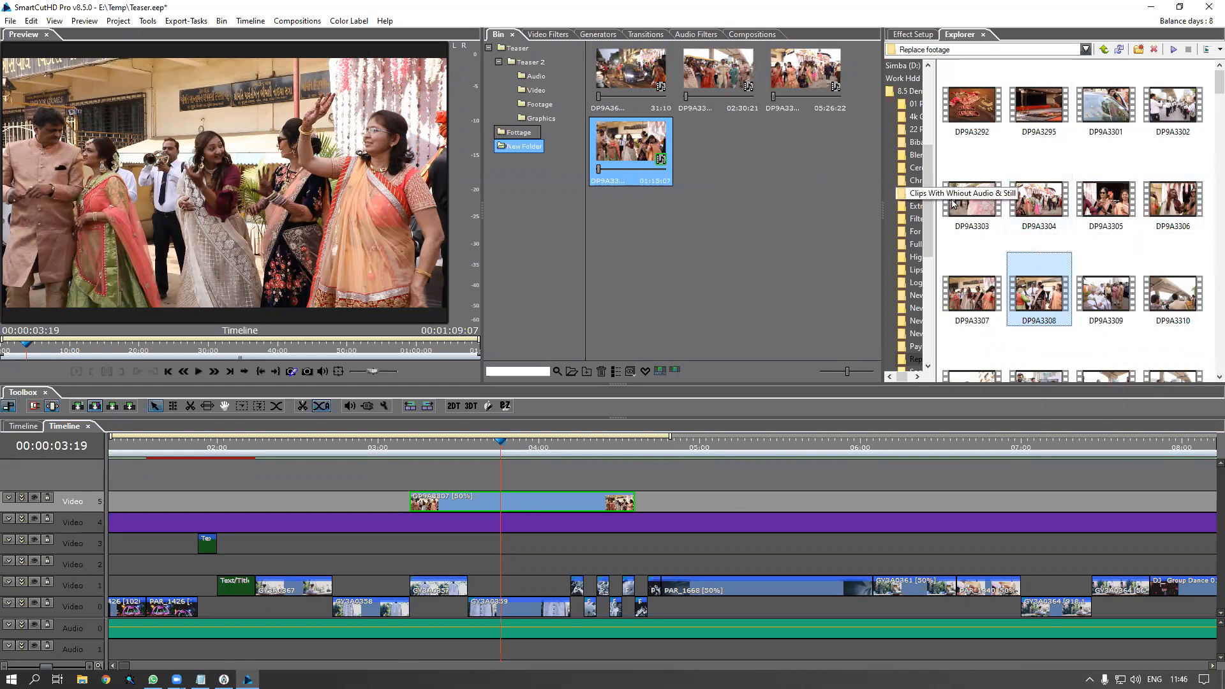
mouse_move(1031, 221)
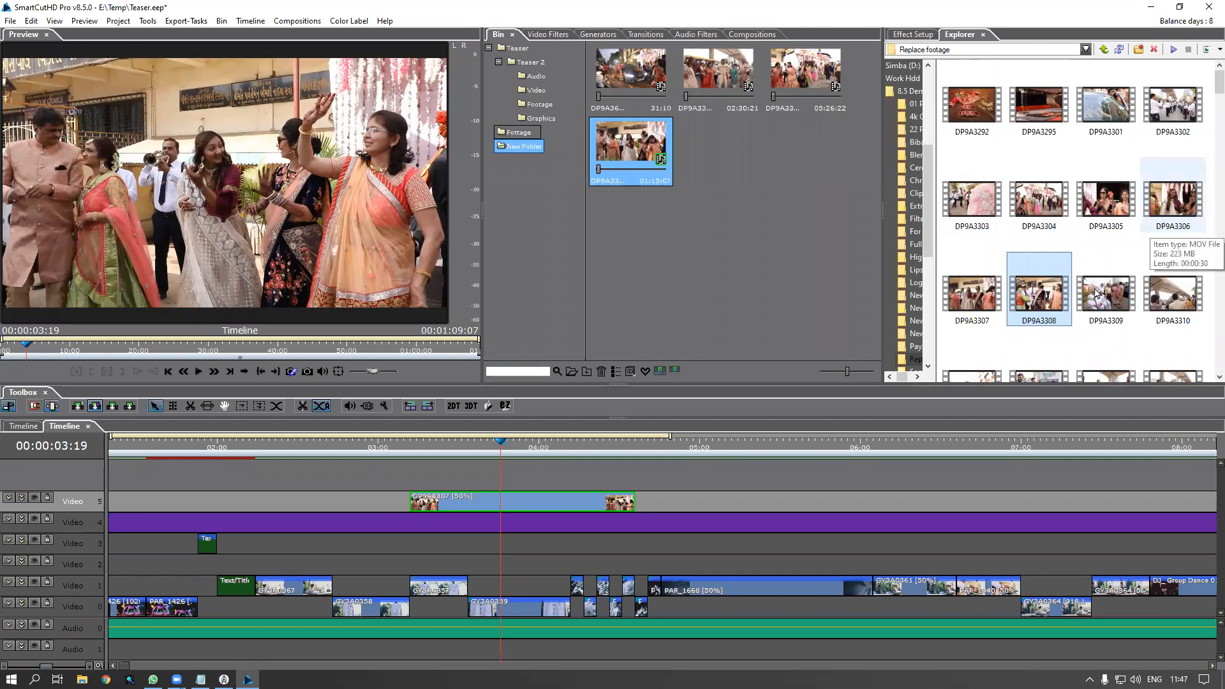
scroll(1085, 293, "down", 5)
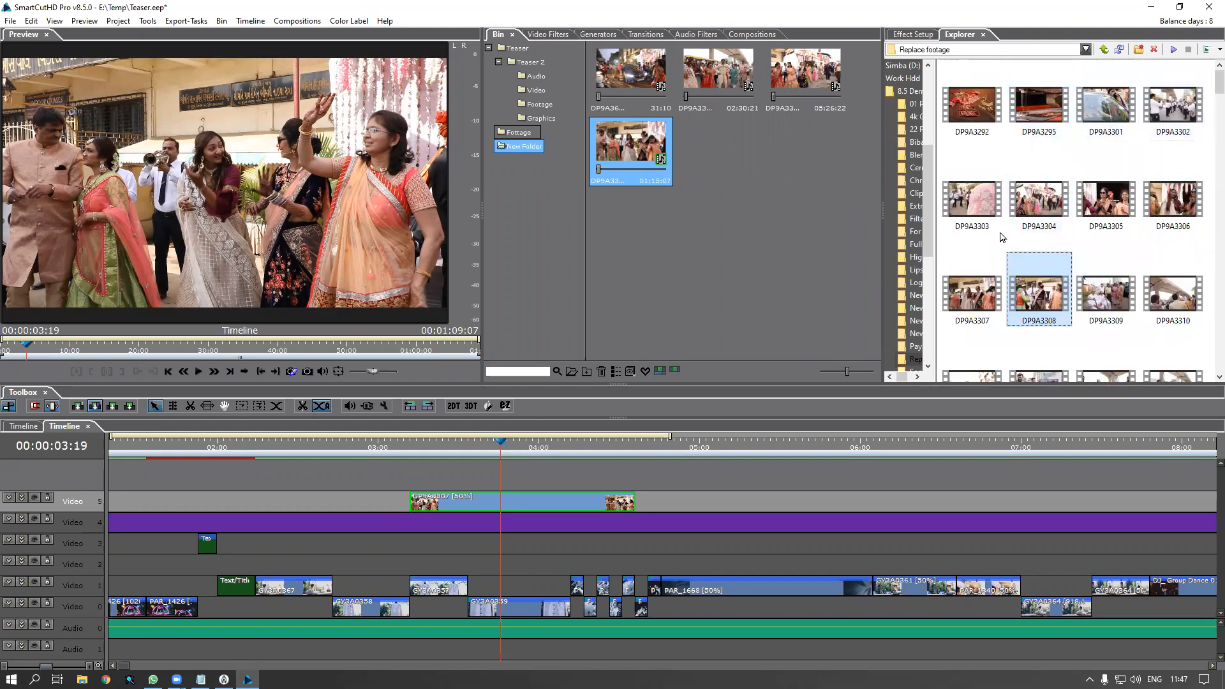
Replace the Video 5 clip's footage with DP9A3304 and play it back from just before the clip
left_click(1033, 223)
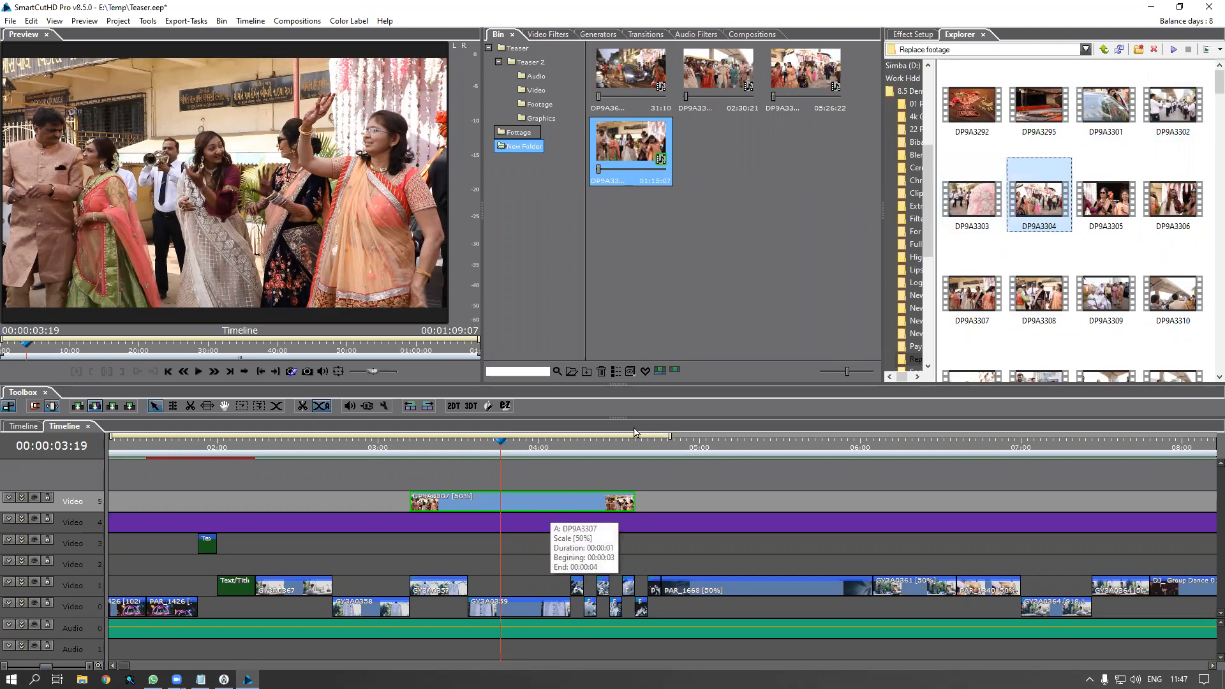
left_click_drag(1021, 211, 642, 159)
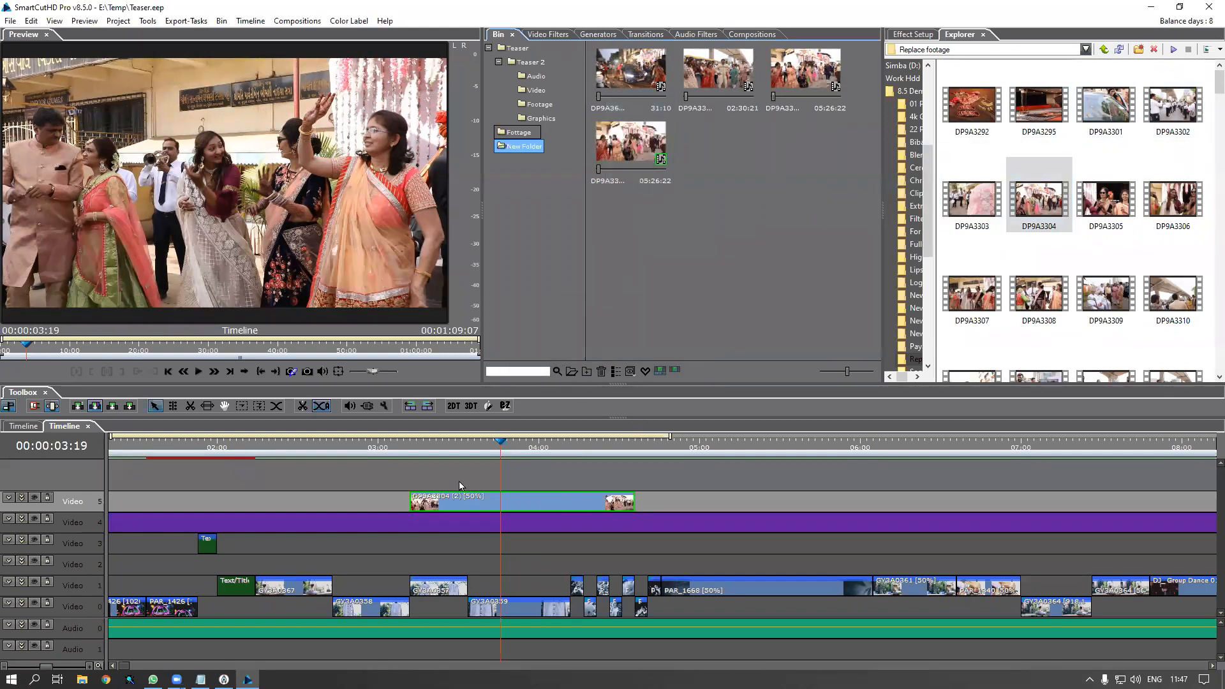
left_click_drag(416, 453, 492, 464)
key("space")
key("space")
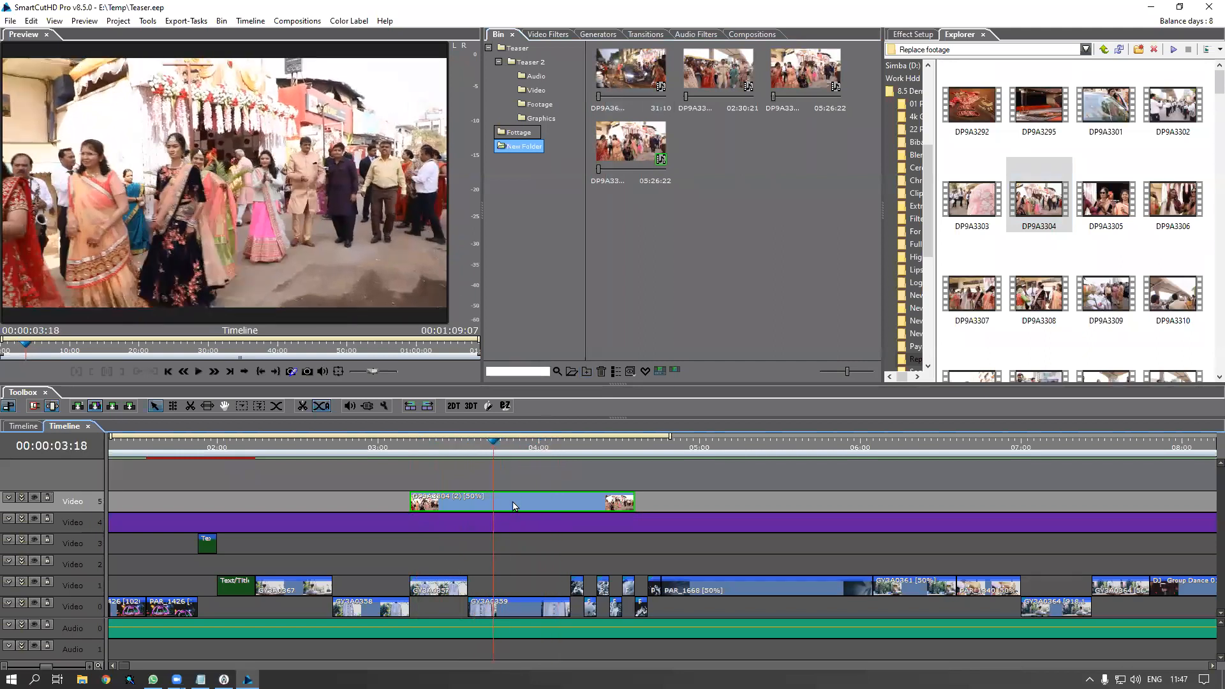
Start the Video 5 clip at the later street-dance moment of DP9A3304 and replay the timeline
double_click(515, 508)
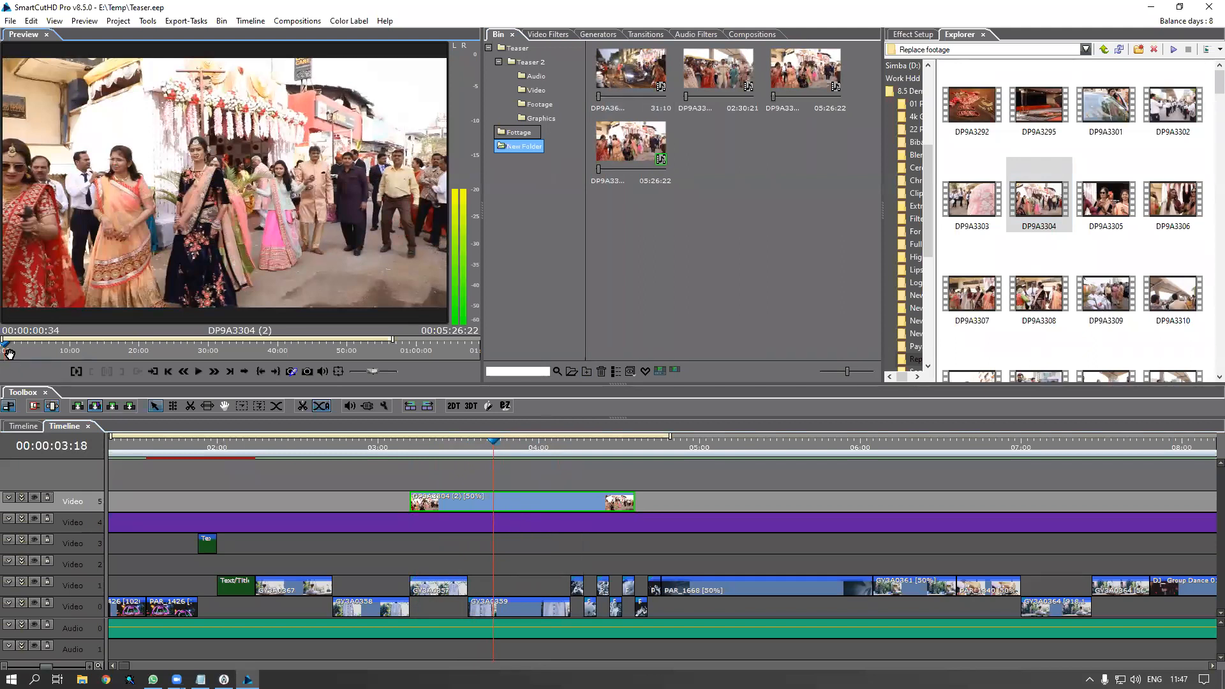
left_click_drag(8, 355, 298, 371)
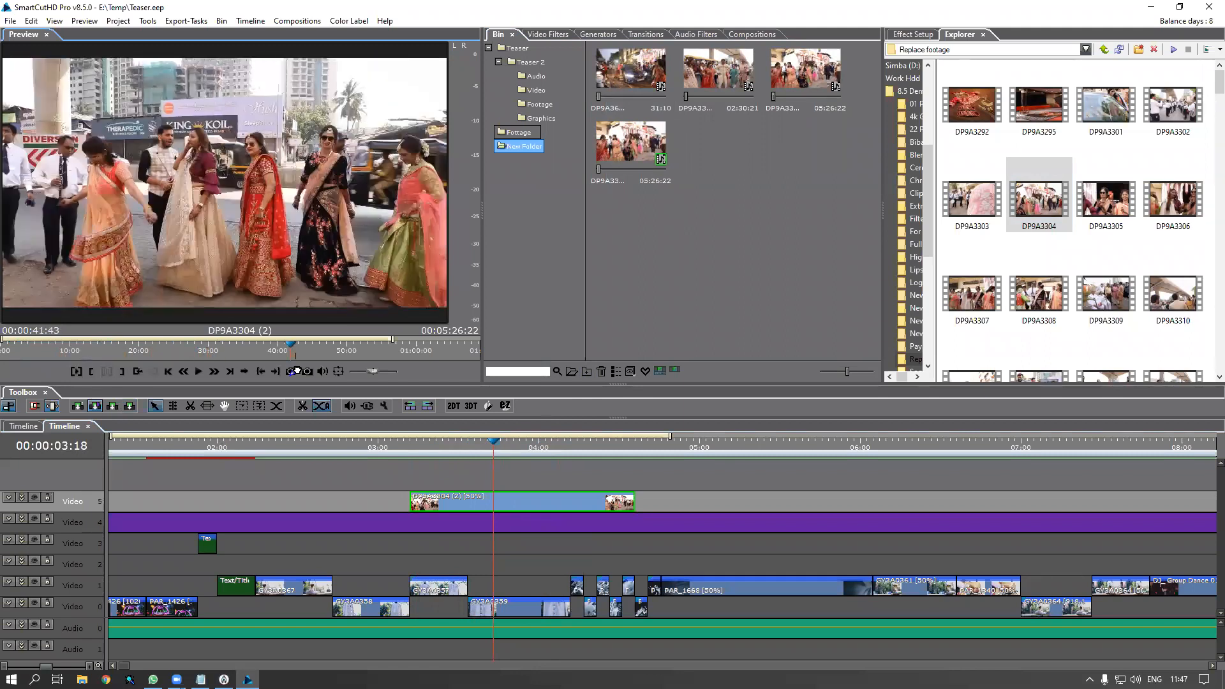
left_click(298, 371)
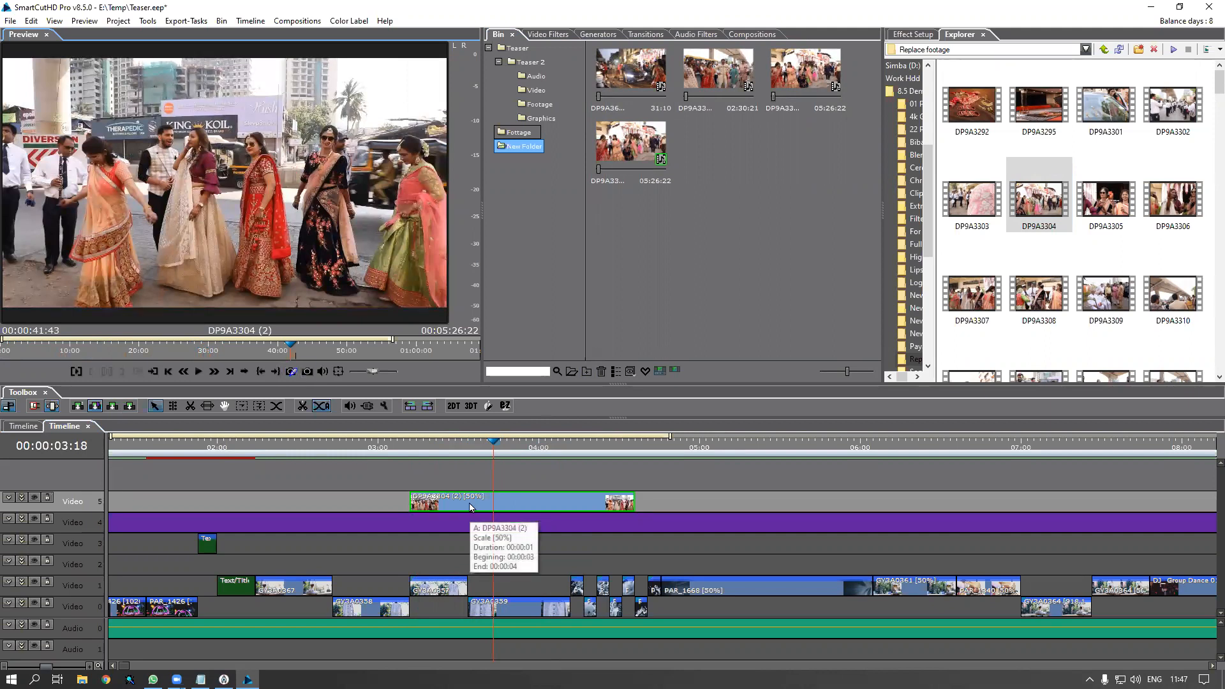
left_click(408, 450)
key("space")
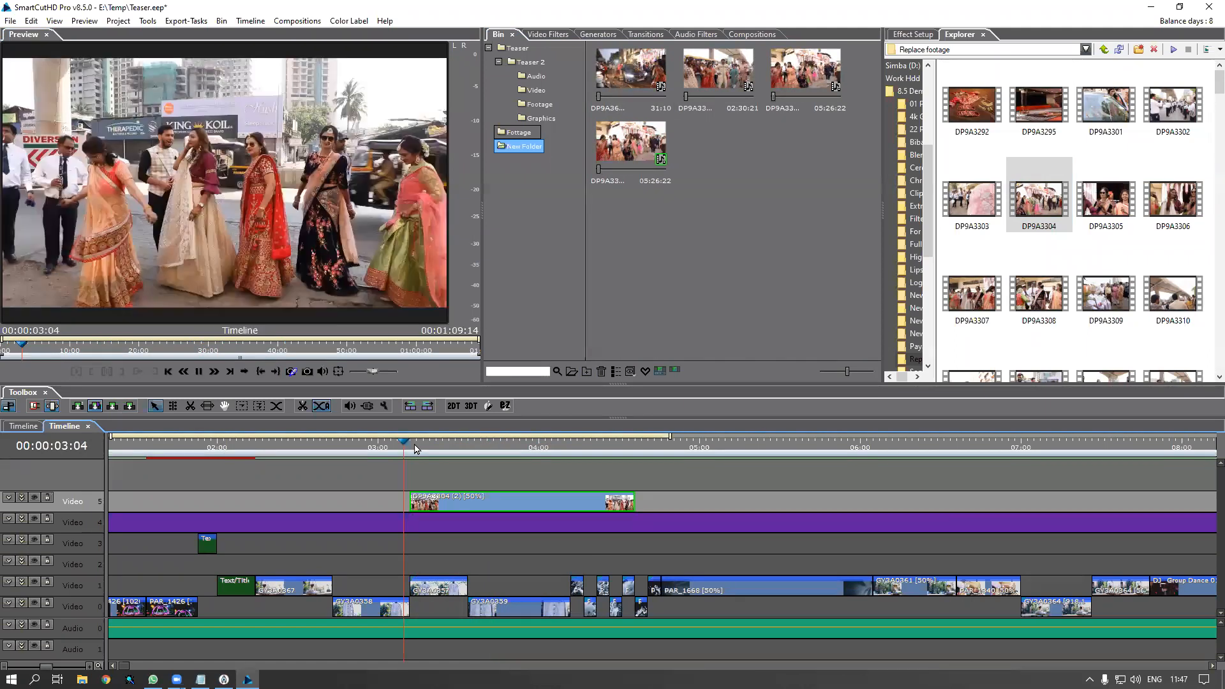
key("space")
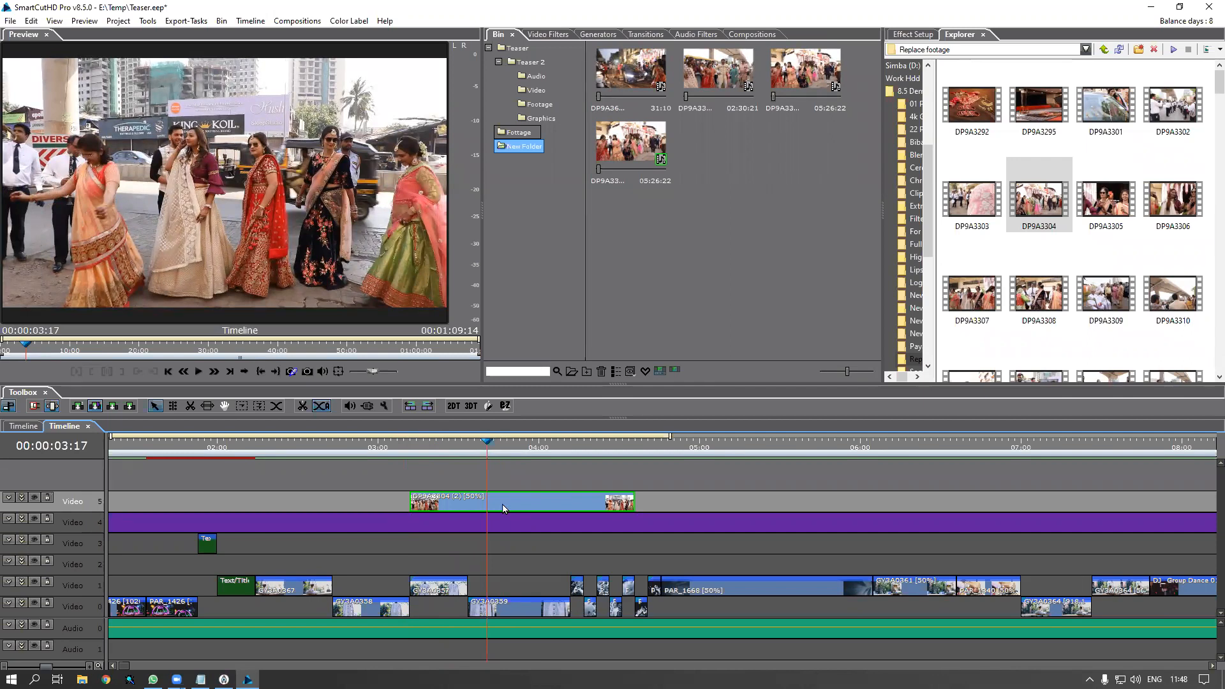
right_click(503, 508)
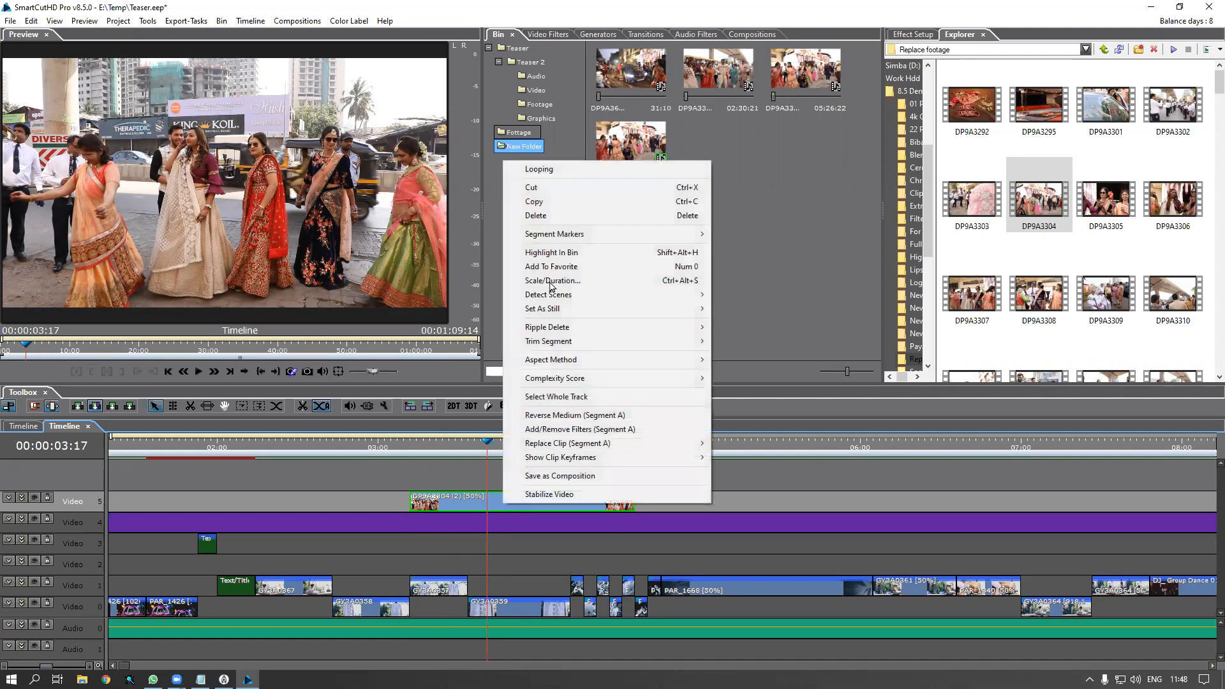
Set the Video 5 clip's speed to 100 with Maintain Segment Duration enabled
left_click(551, 282)
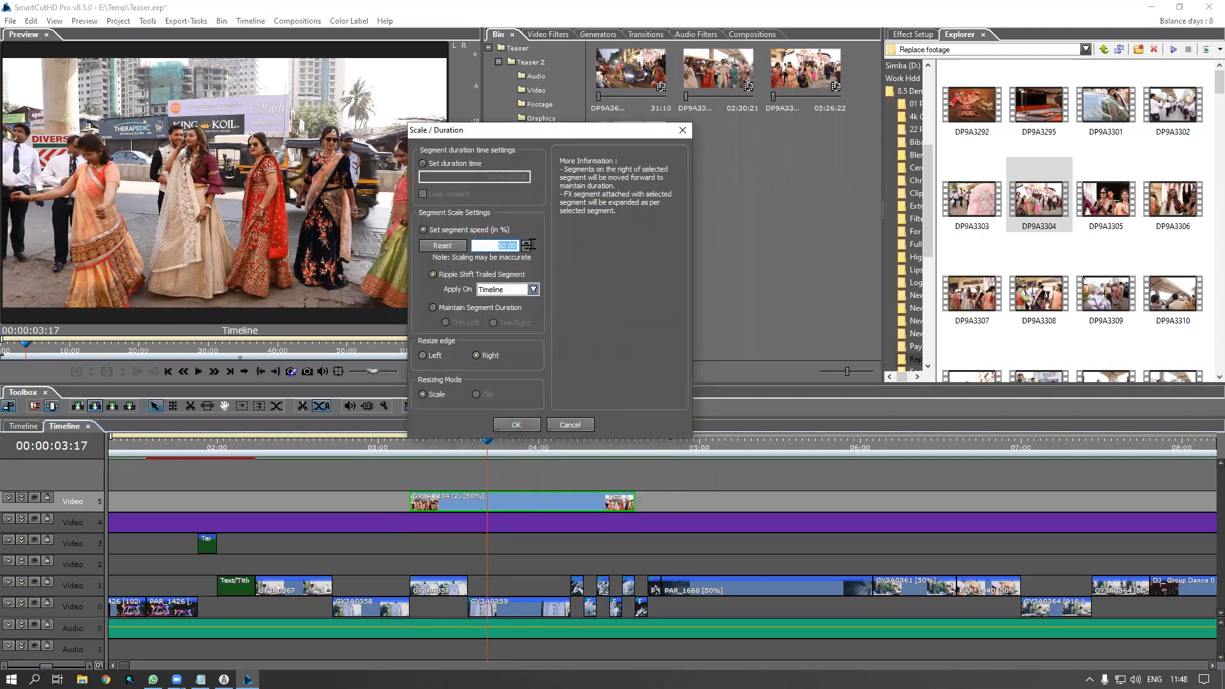
type("100")
left_click(459, 309)
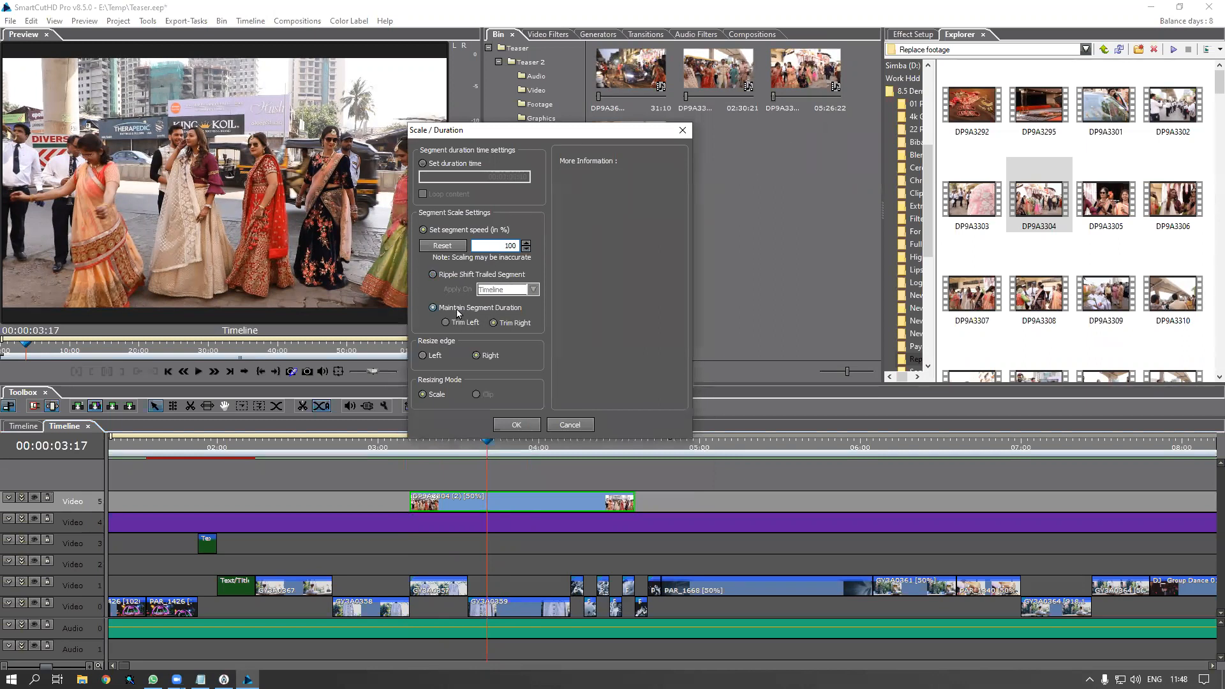
left_click(522, 425)
left_click(406, 446)
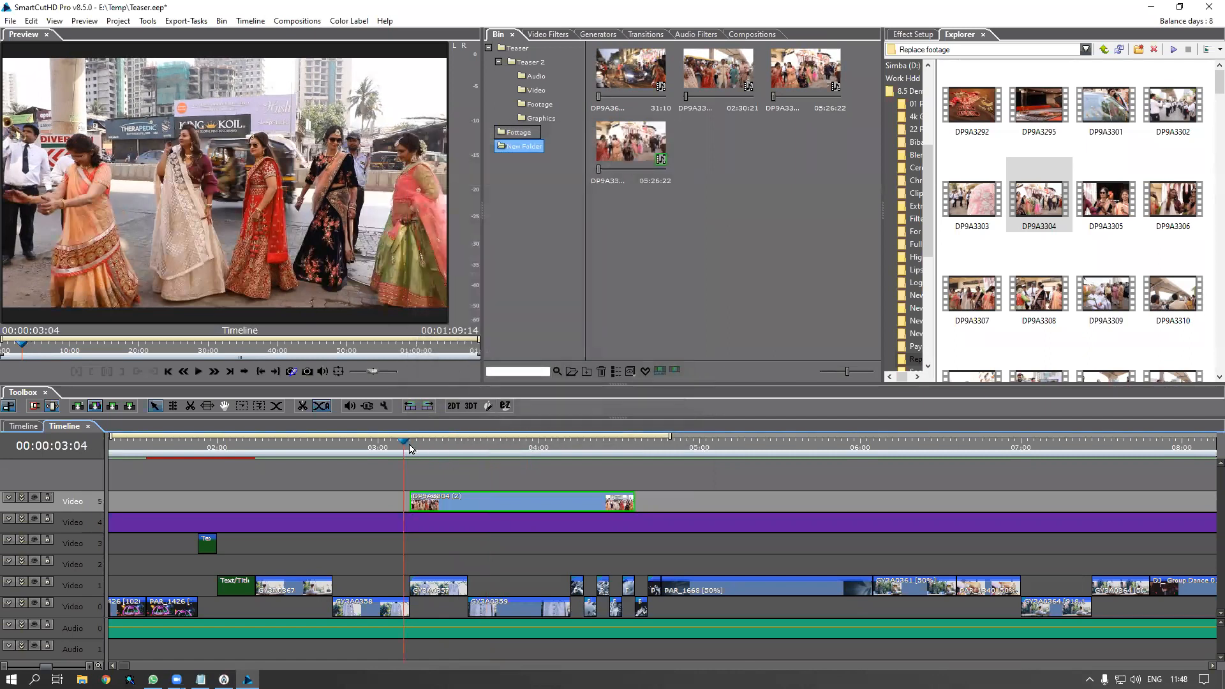
key("space")
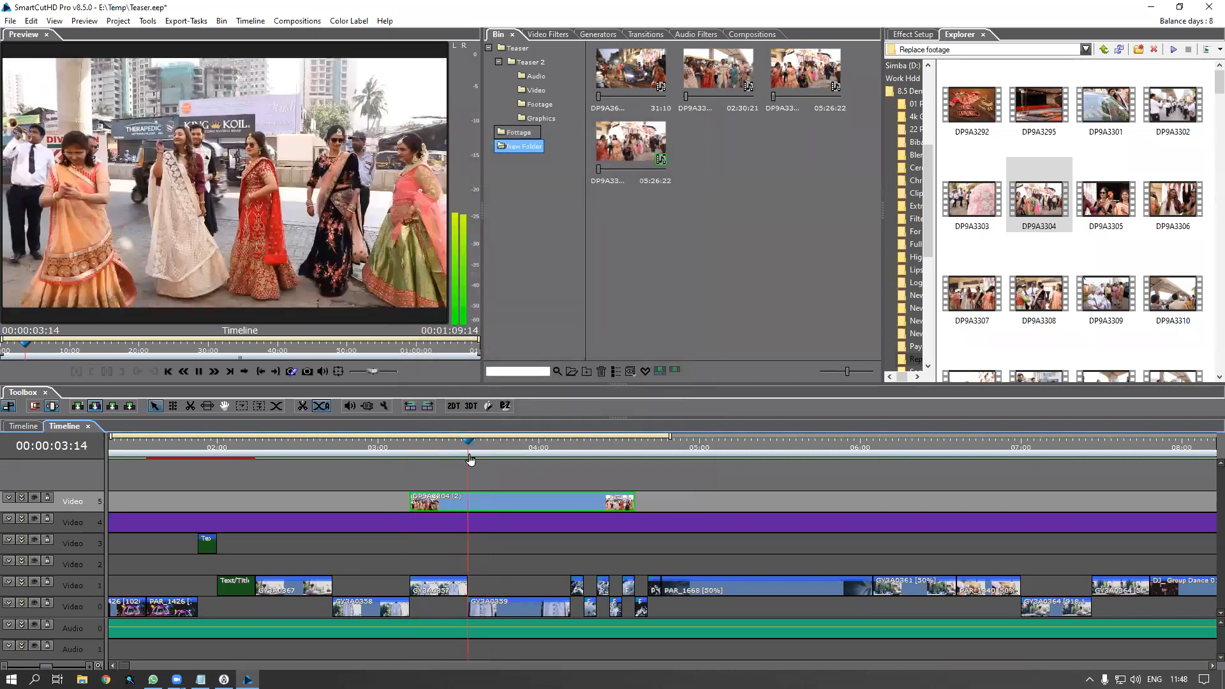
left_click(443, 455)
left_click_drag(518, 461, 511, 462)
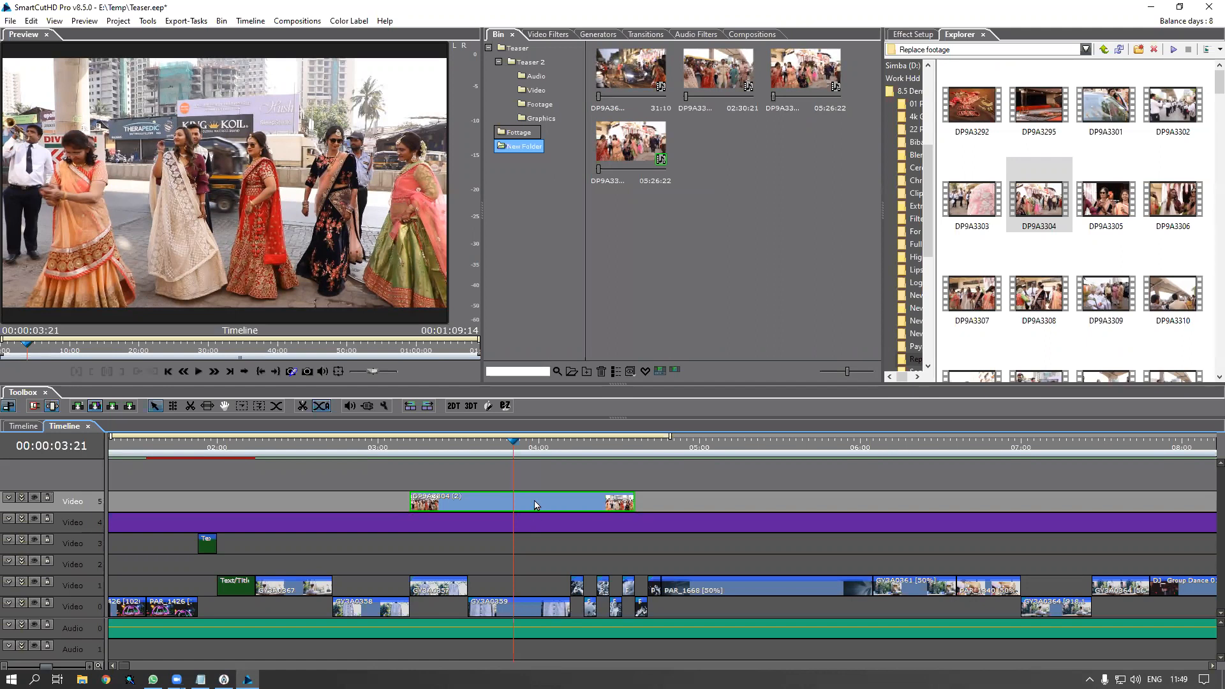
Delete the Video 5 clip and highlight timeline clip PAR_1668 in the bin
key("Delete")
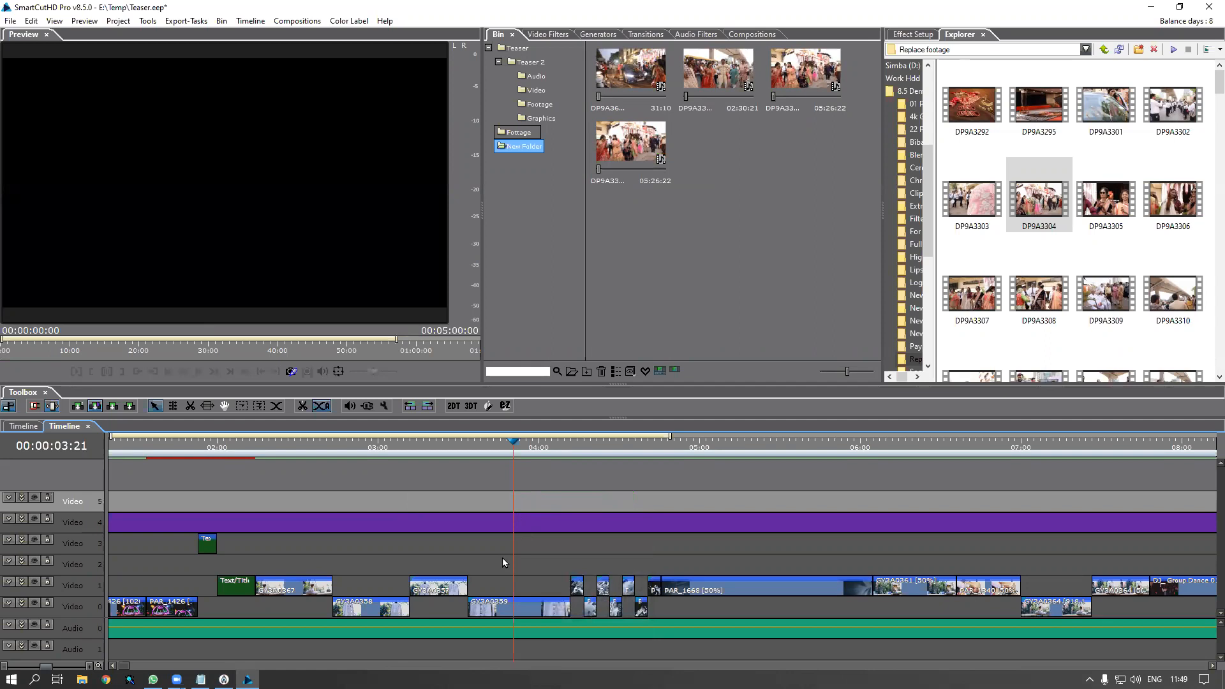
scroll(506, 562, "down", 2)
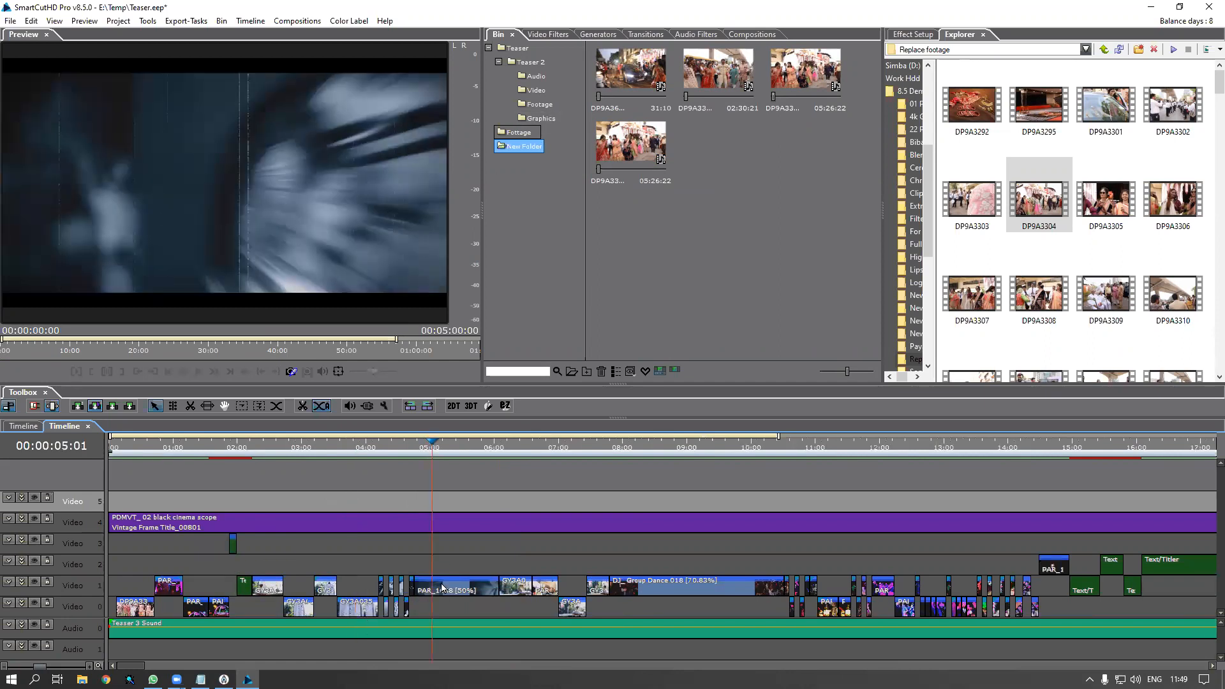
left_click(432, 447)
left_click(443, 587)
right_click(444, 587)
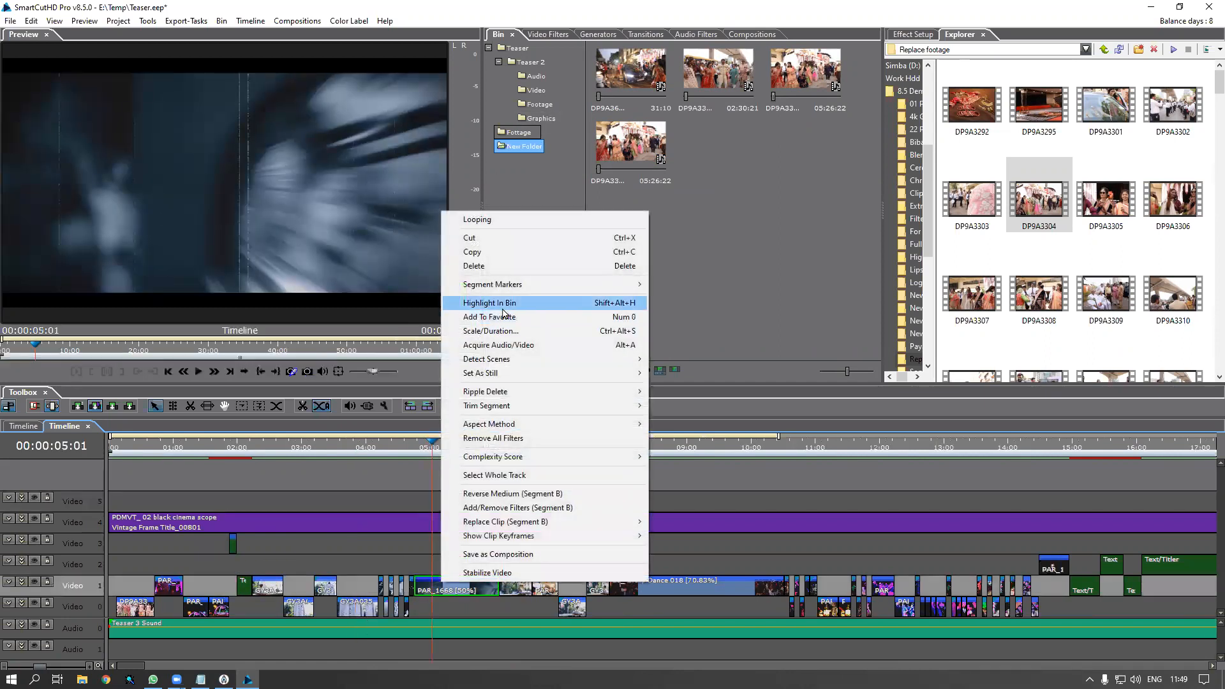
left_click(498, 289)
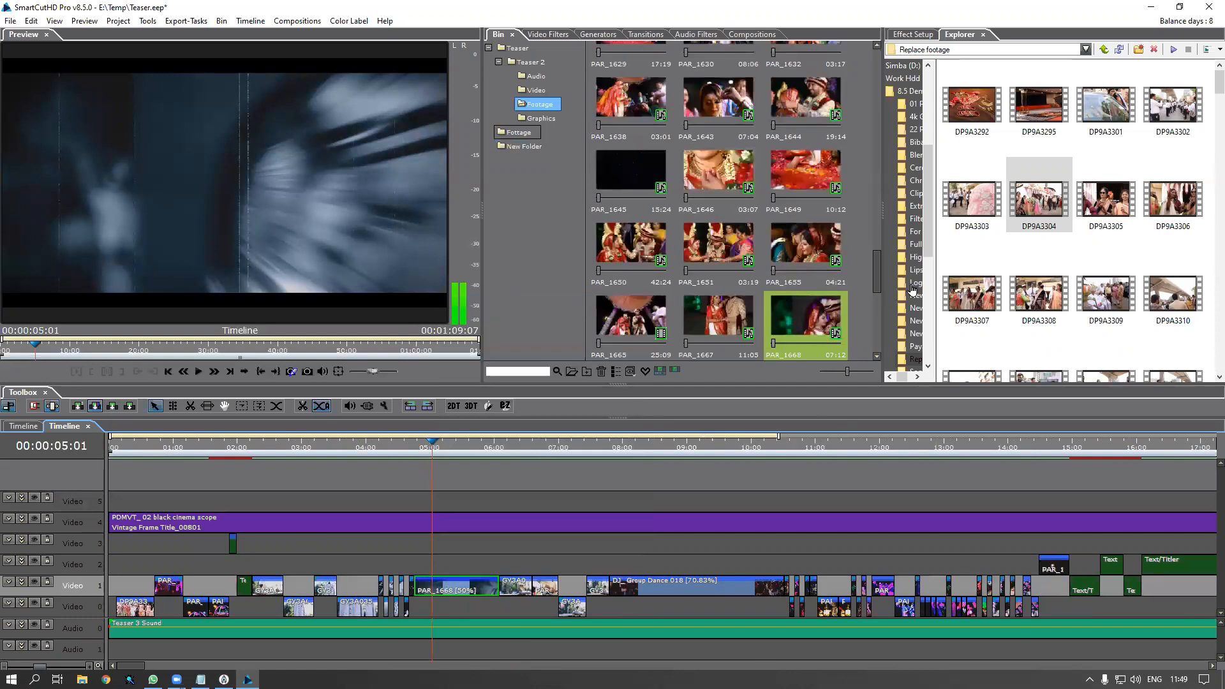
Highlight the clips following PAR_1668 on Video 1 in the bin and select the 12:04 bin clip
scroll(878, 268, "down", 2)
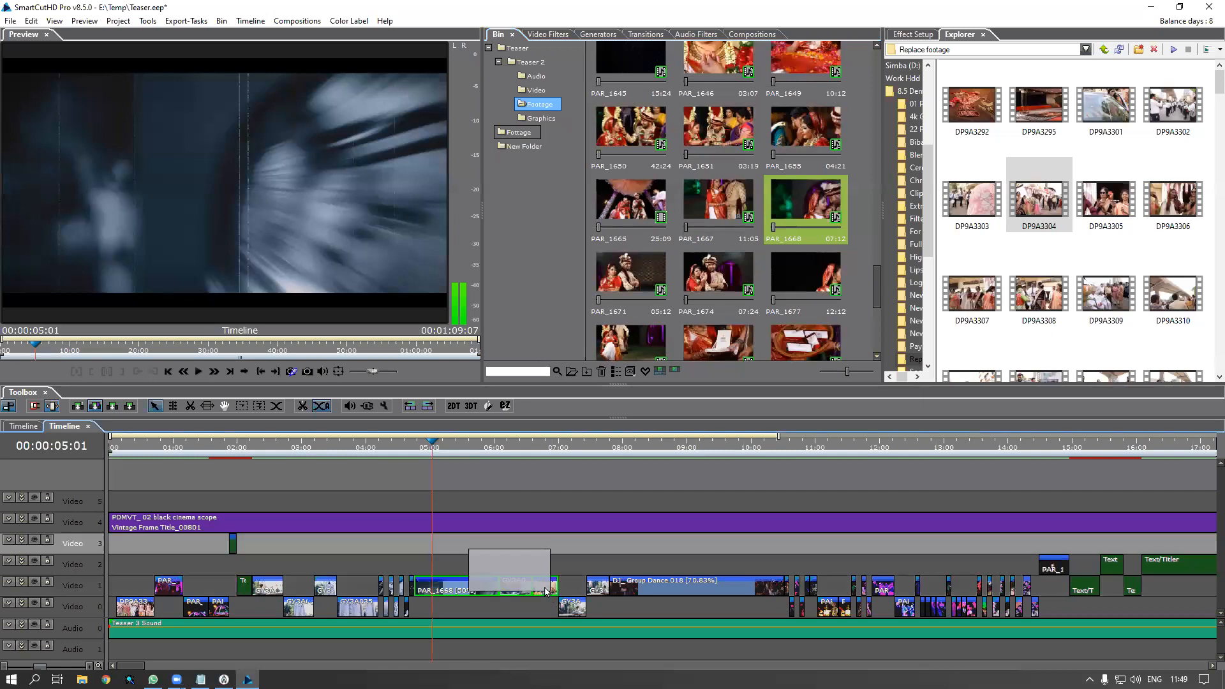
right_click(544, 586)
left_click(606, 395)
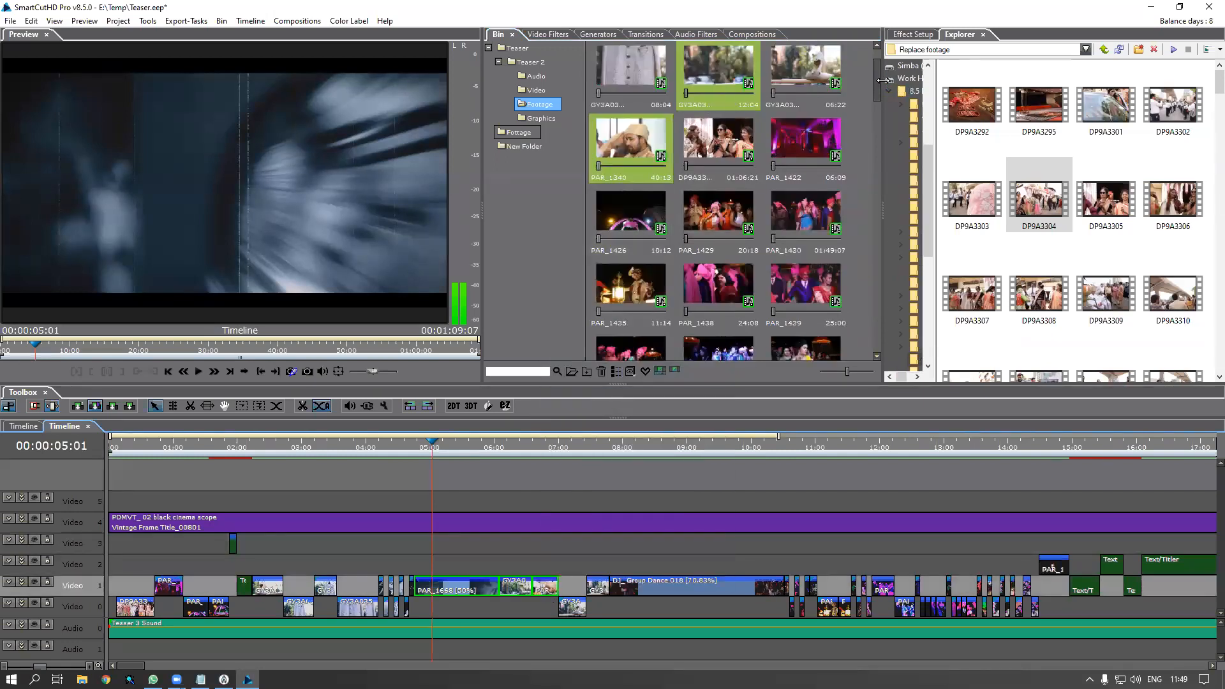
left_click_drag(879, 82, 876, 67)
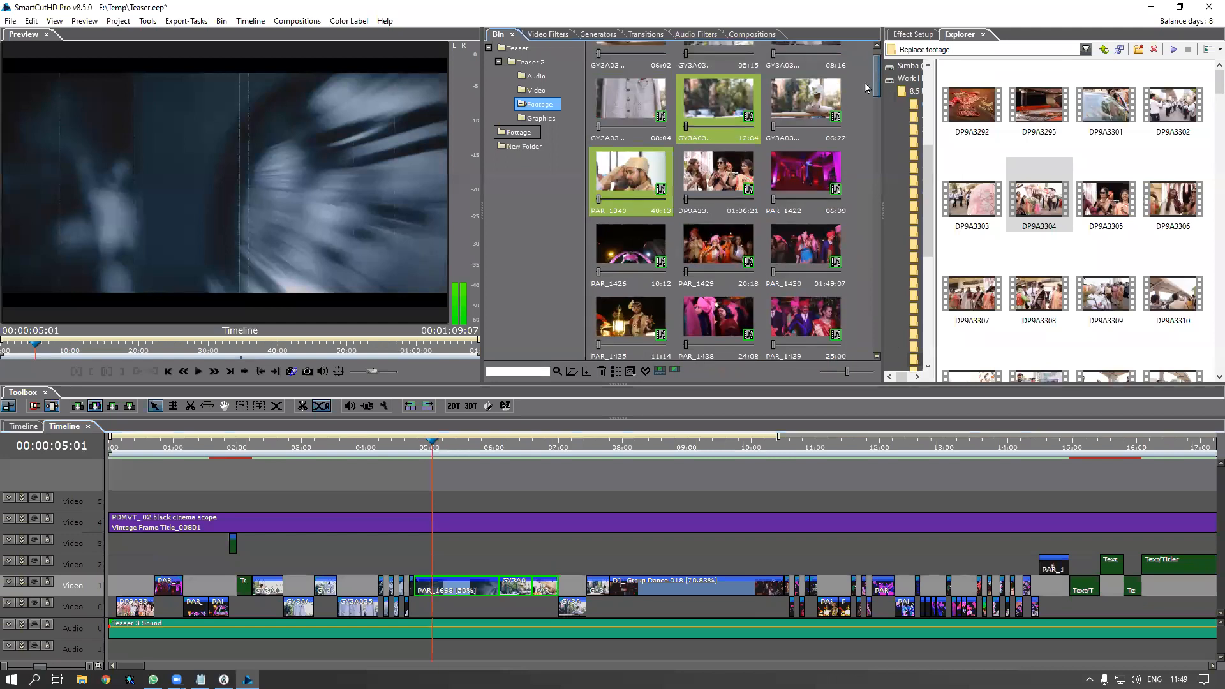
left_click(536, 565)
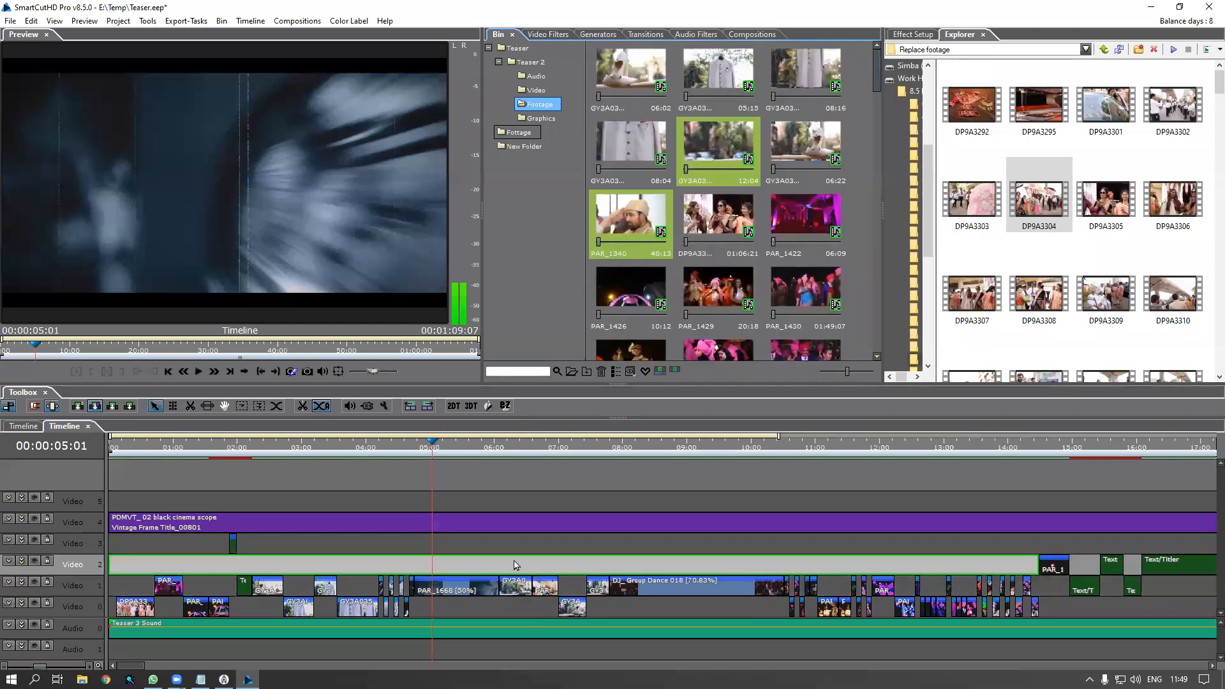
left_click(541, 587)
right_click(543, 587)
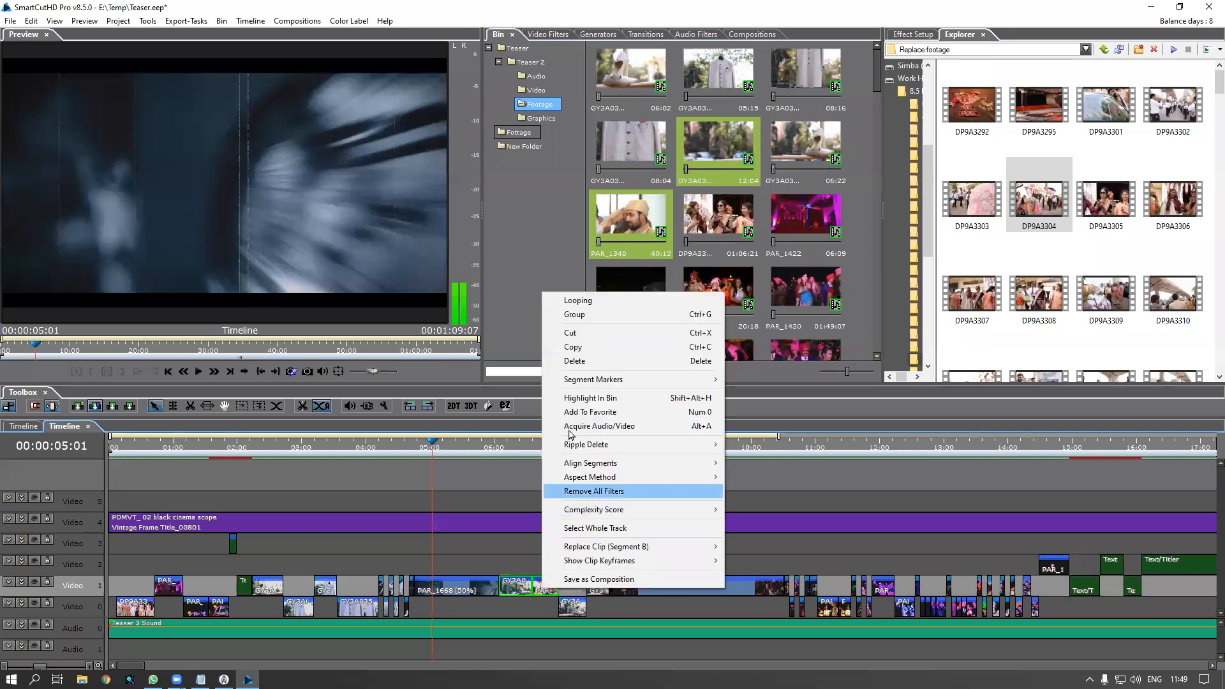
left_click(591, 397)
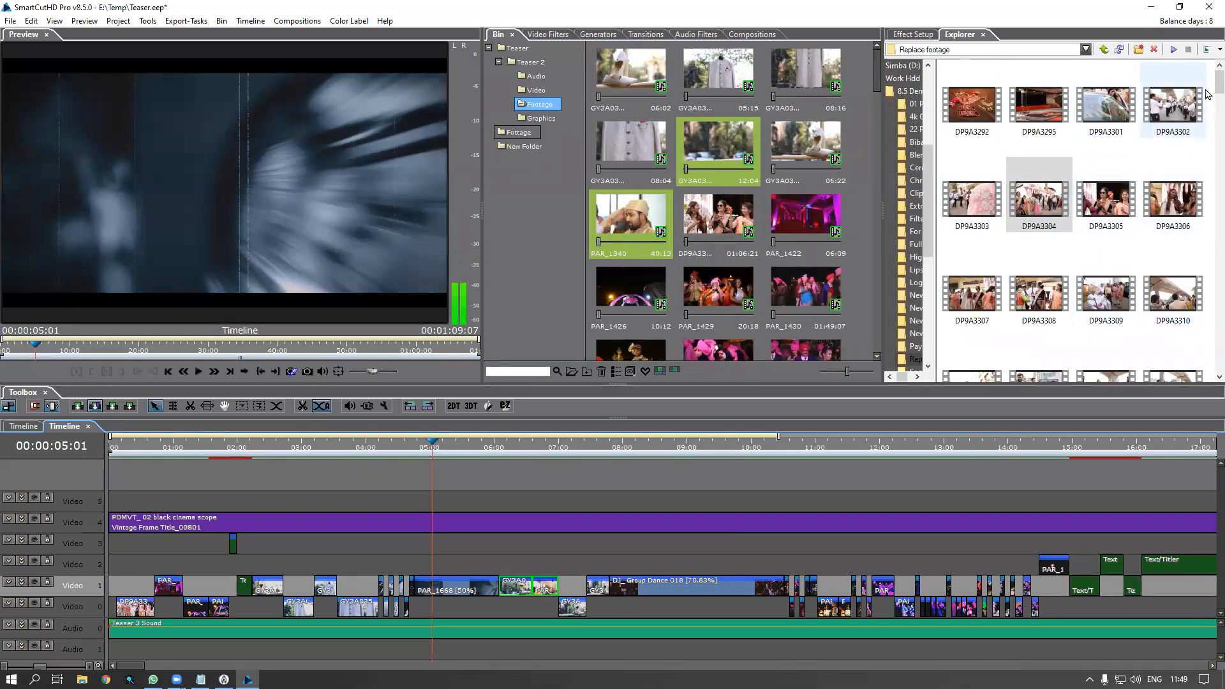
scroll(1208, 88, "down", 1)
left_click(700, 166)
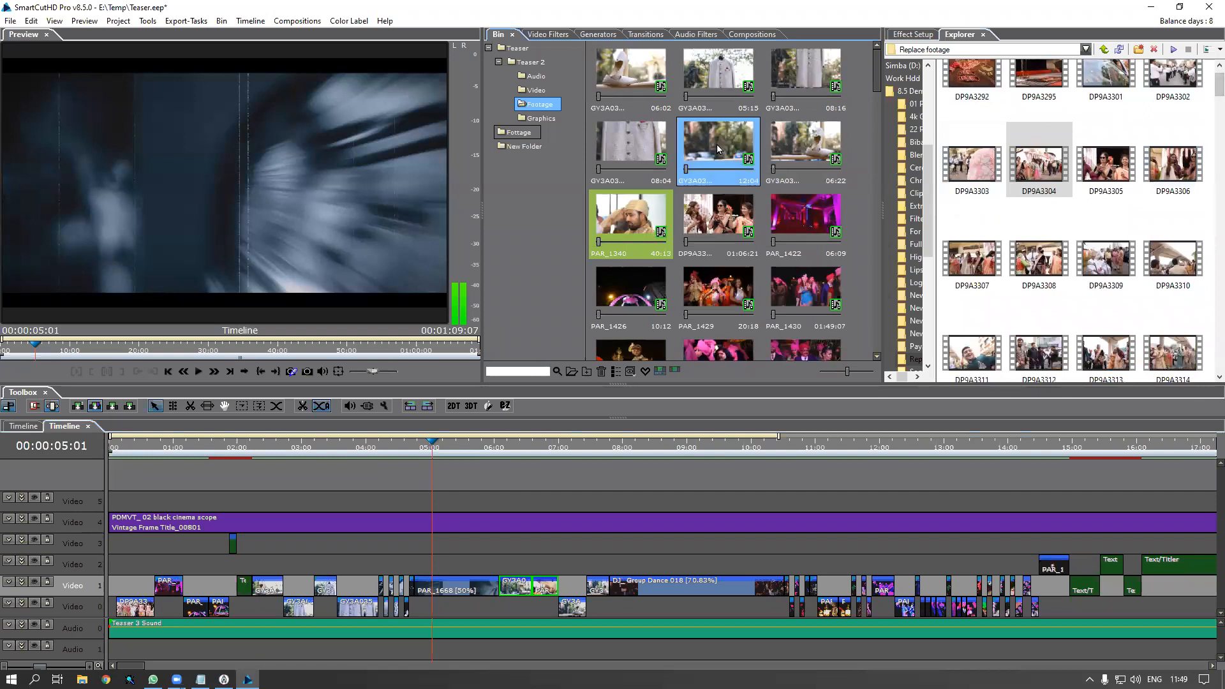
Preview bin clip GY3A0361, then import GY3A0367 into the Footage bin
double_click(699, 165)
left_click_drag(91, 351, 244, 330)
scroll(1208, 118, "down", 5)
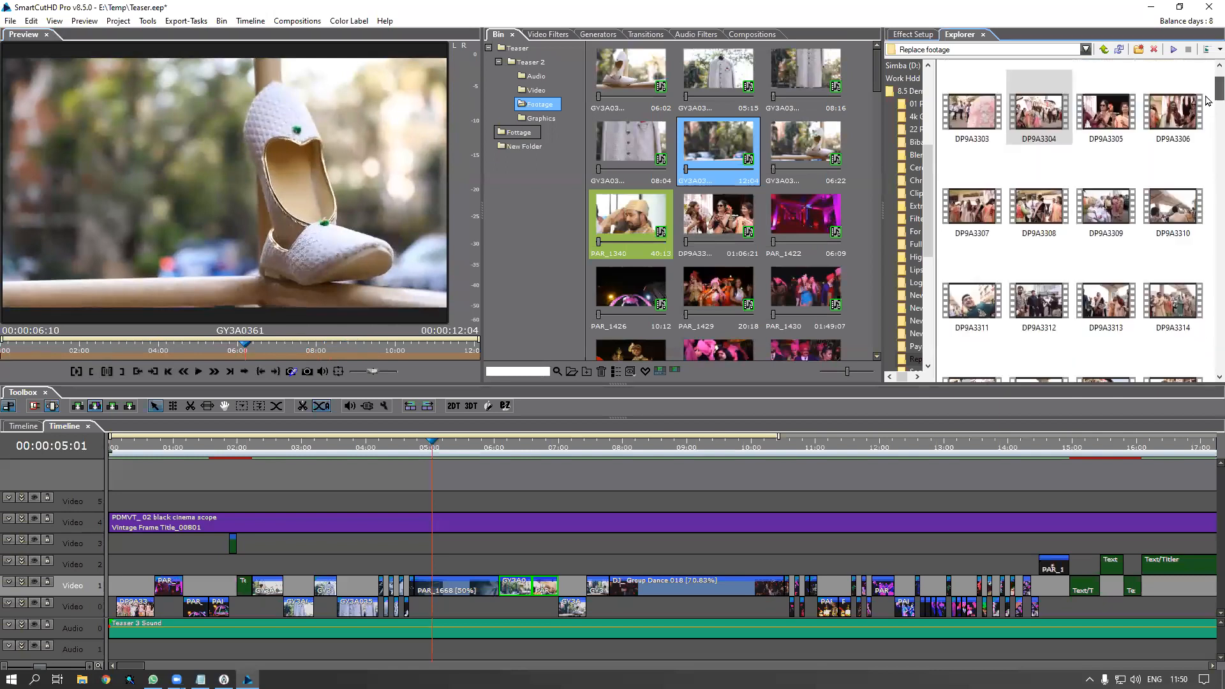
scroll(1207, 166, "down", 5)
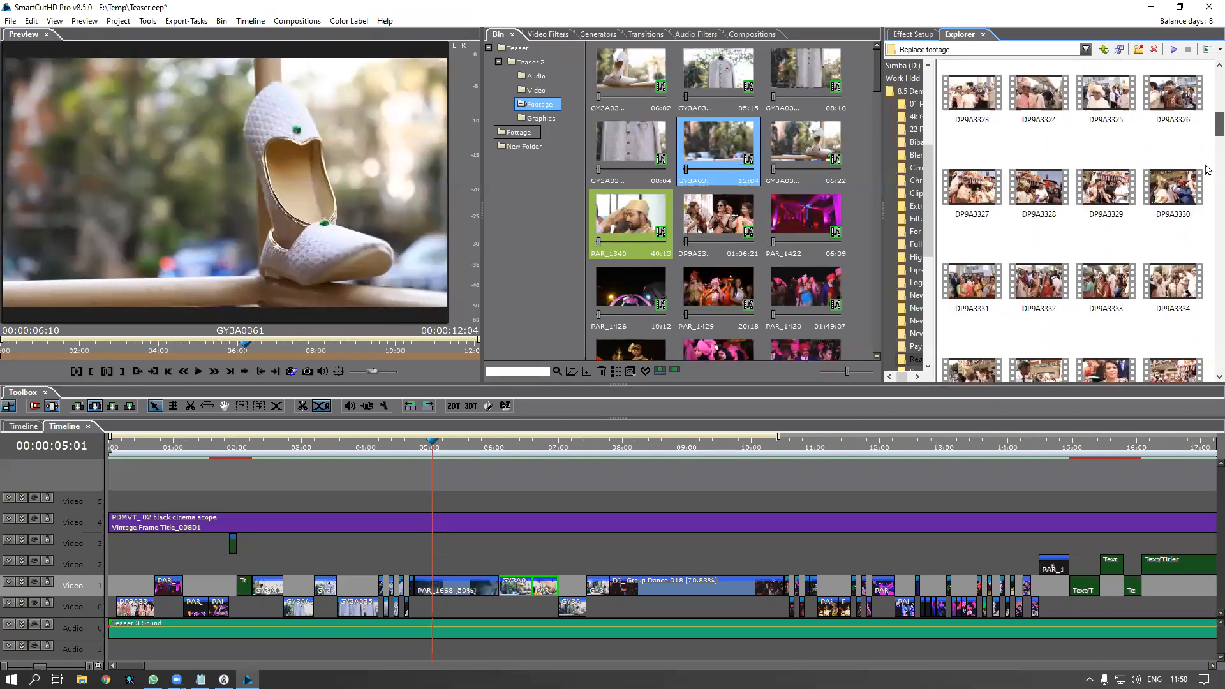
scroll(1208, 197, "down", 5)
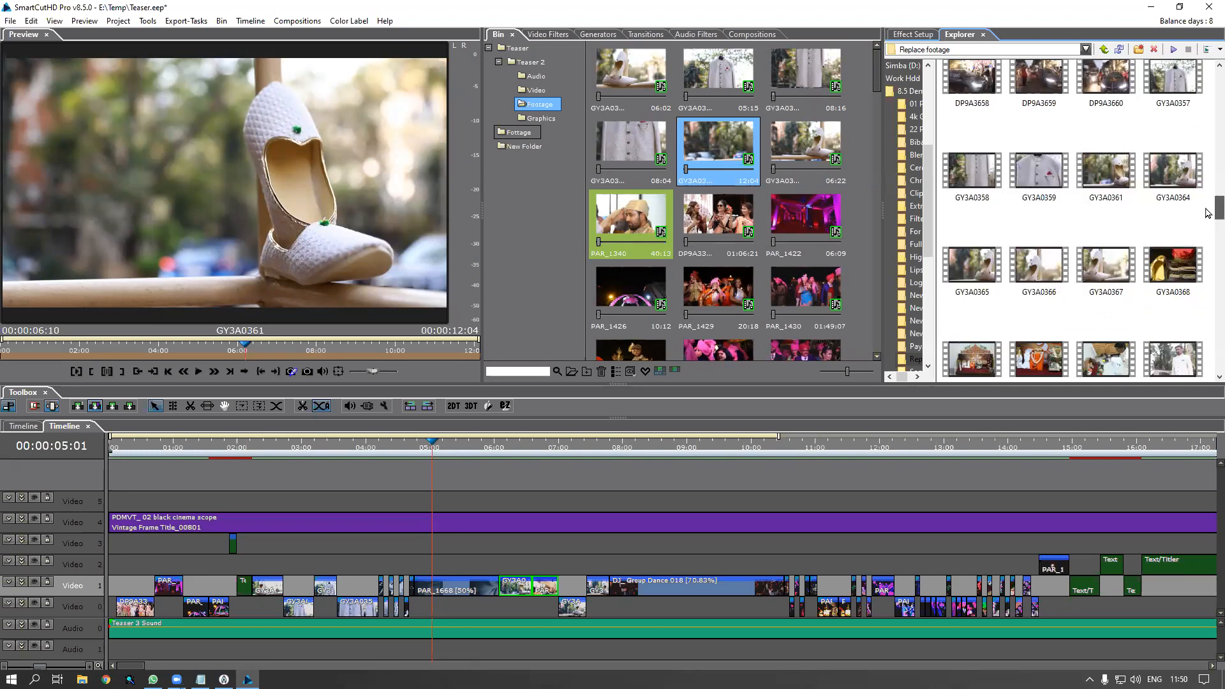
left_click(1107, 269)
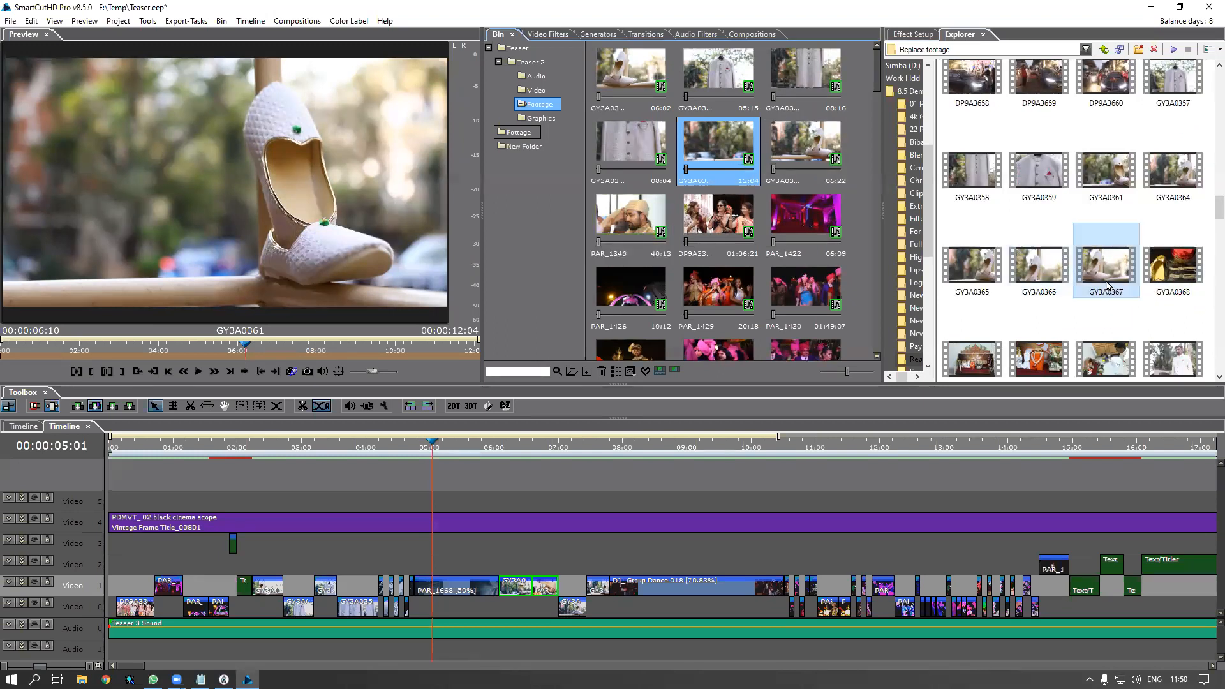
left_click_drag(1104, 281, 739, 159)
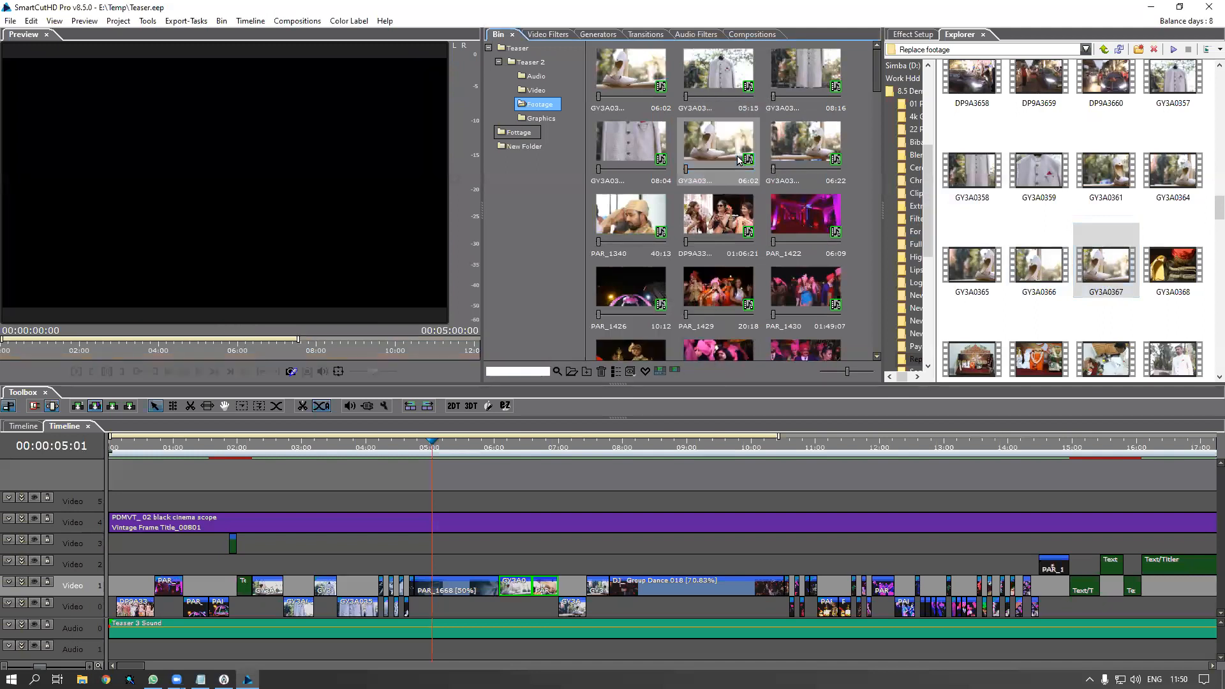
Import GY3A0379 into the Footage bin over PAR_1340 and scrub the timeline to 06:19
left_click(633, 223)
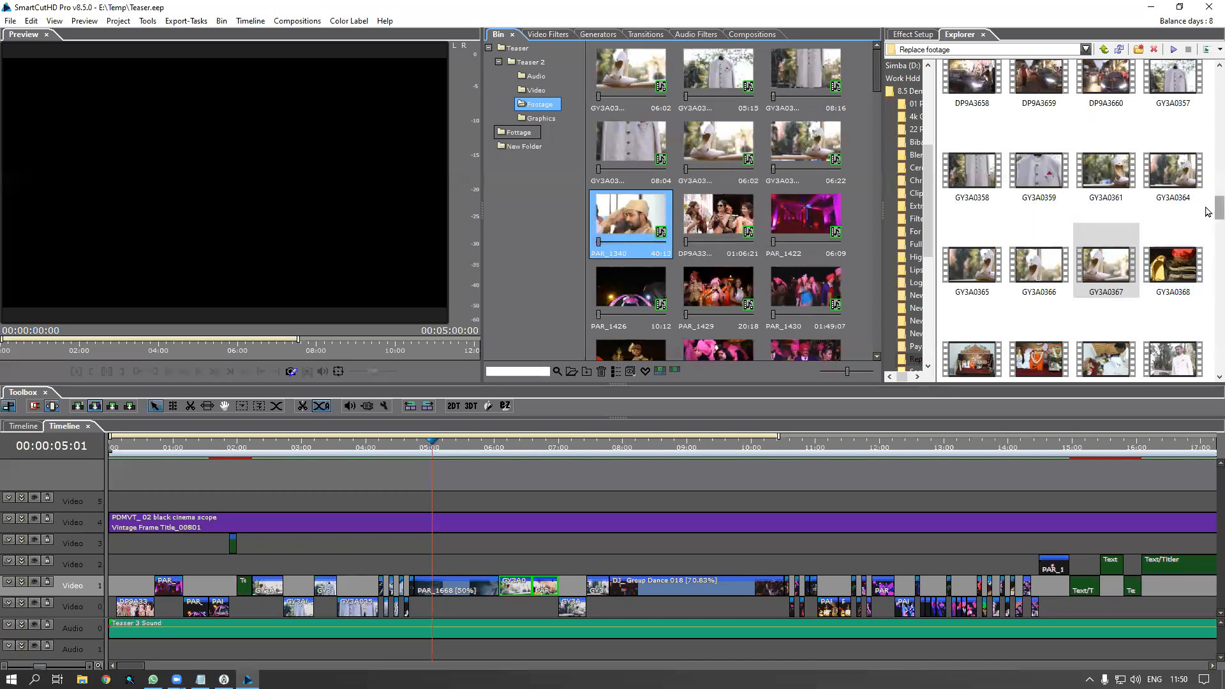
scroll(1207, 220, "down", 3)
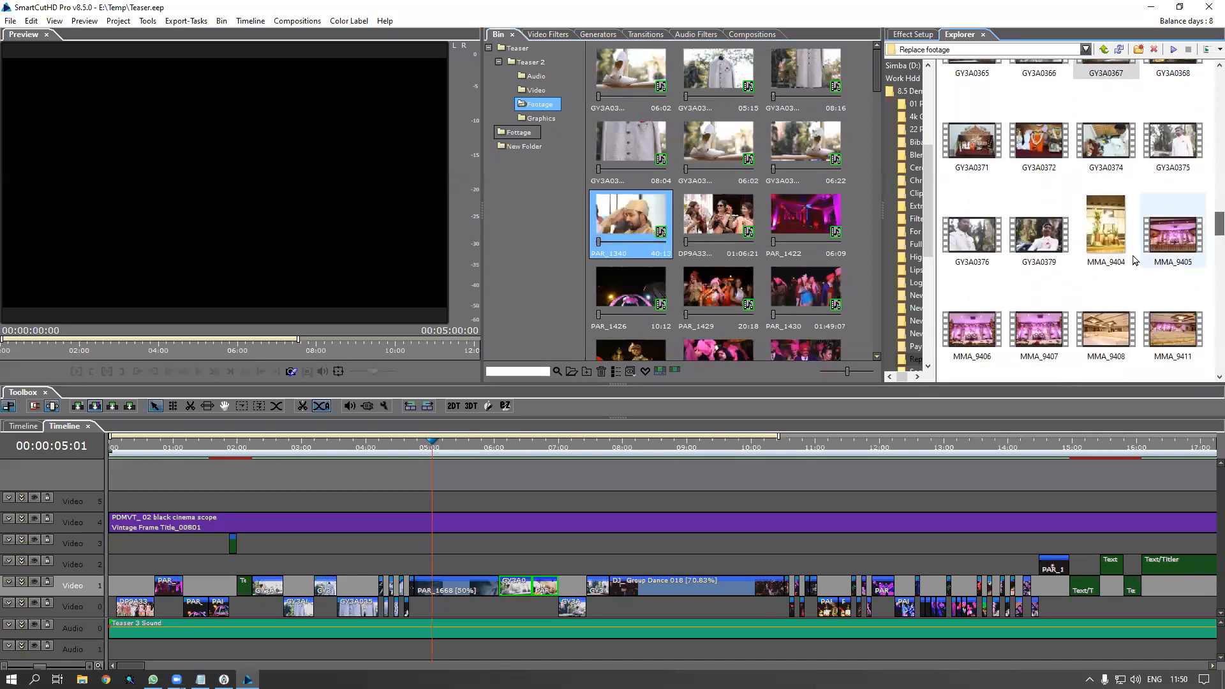
left_click(977, 241)
left_click(1042, 245)
left_click_drag(1042, 246, 645, 233)
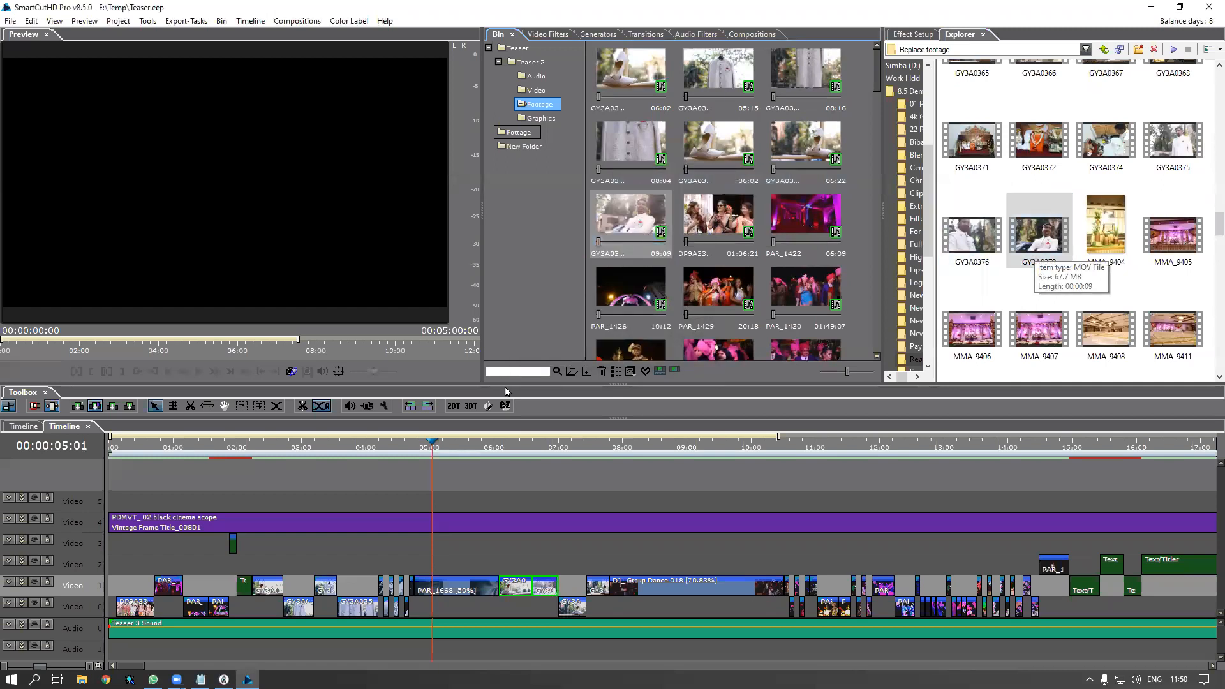
left_click(505, 449)
left_click_drag(508, 453, 544, 472)
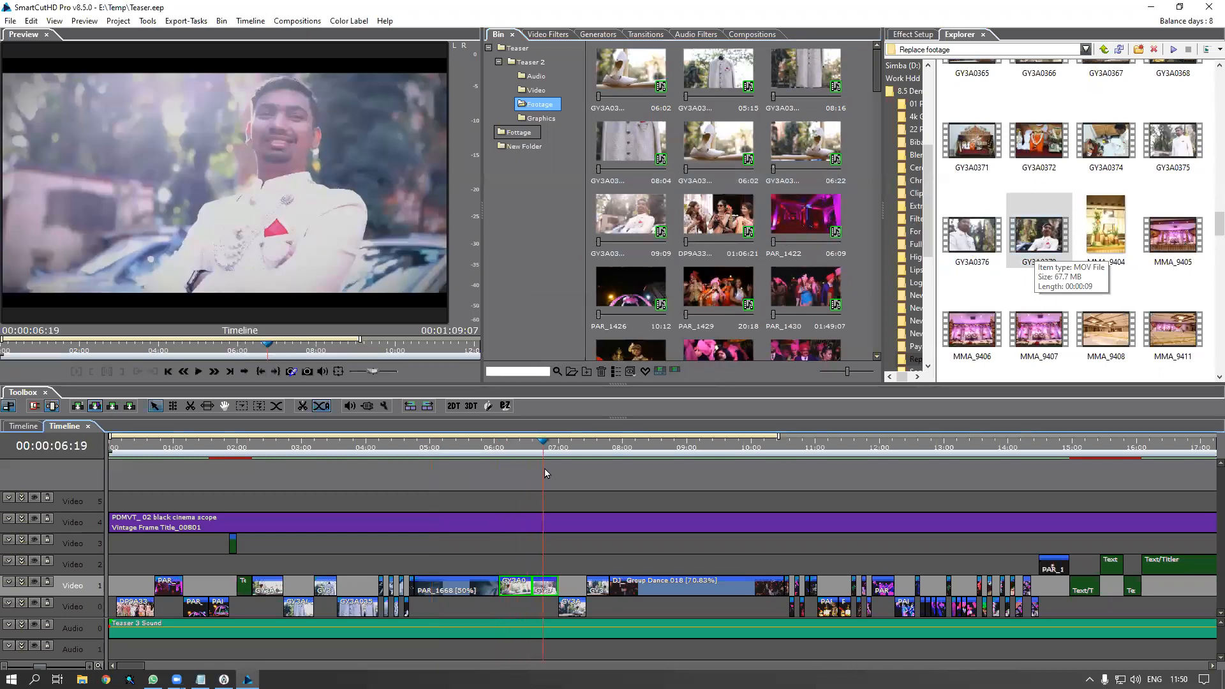
double_click(542, 589)
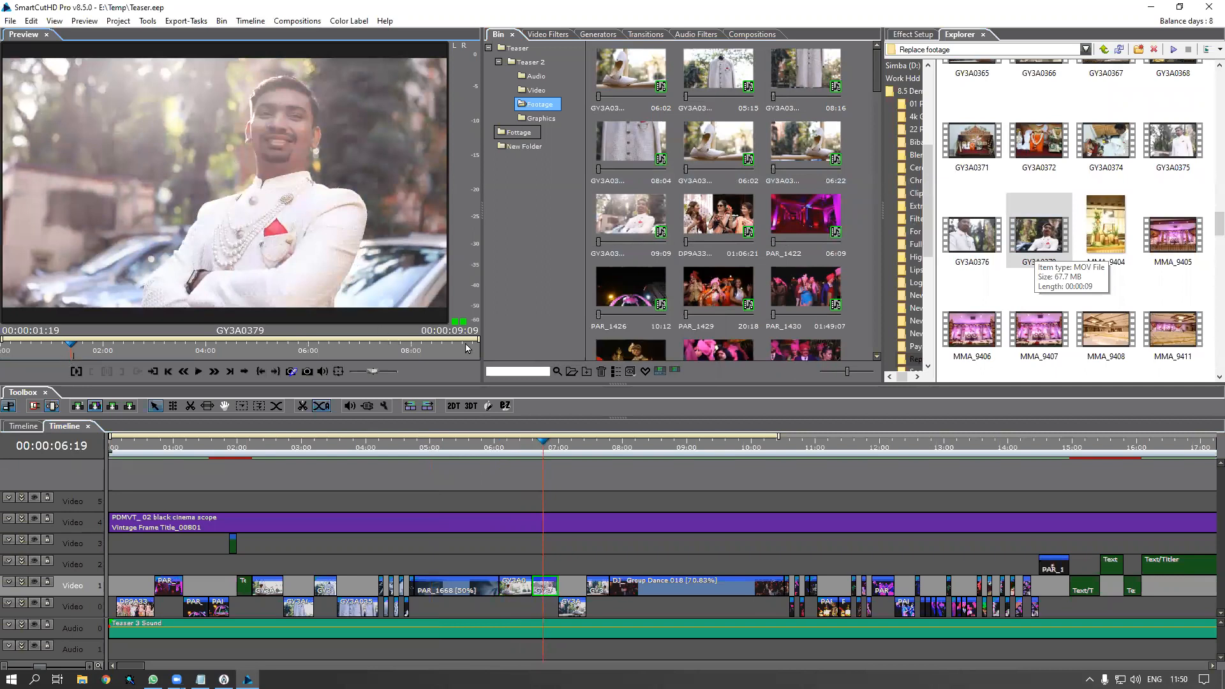
left_click_drag(476, 340, 466, 364)
left_click_drag(543, 450, 487, 455)
key("space")
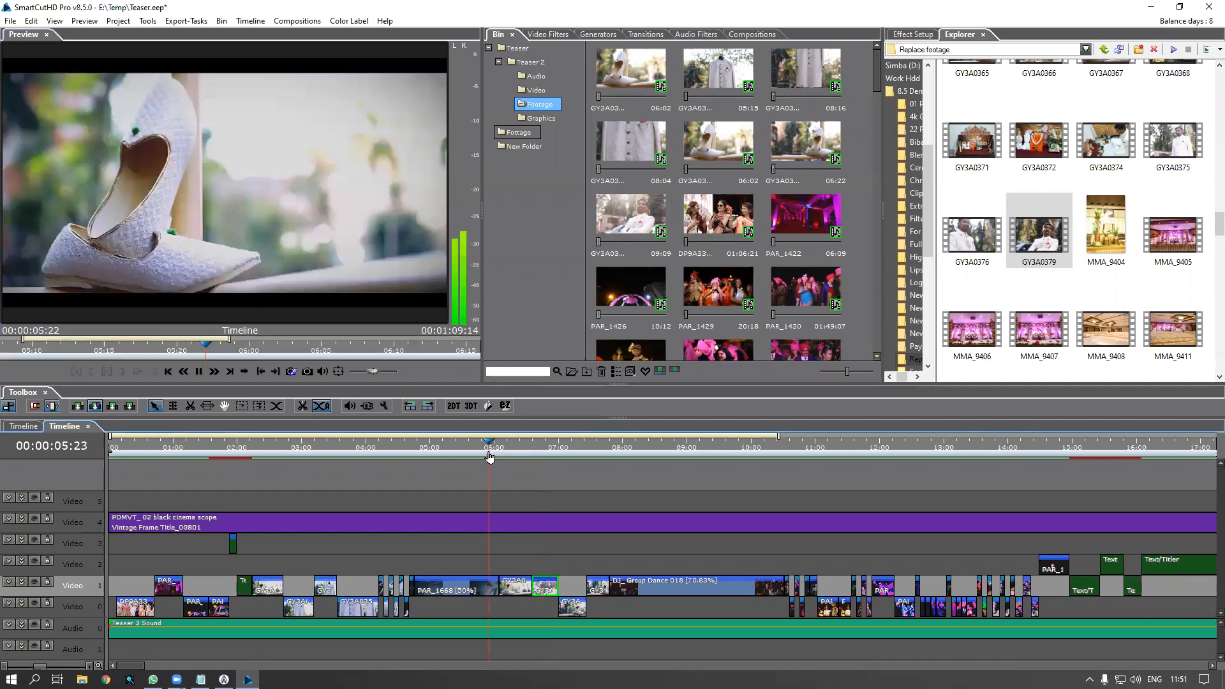
left_click(504, 452)
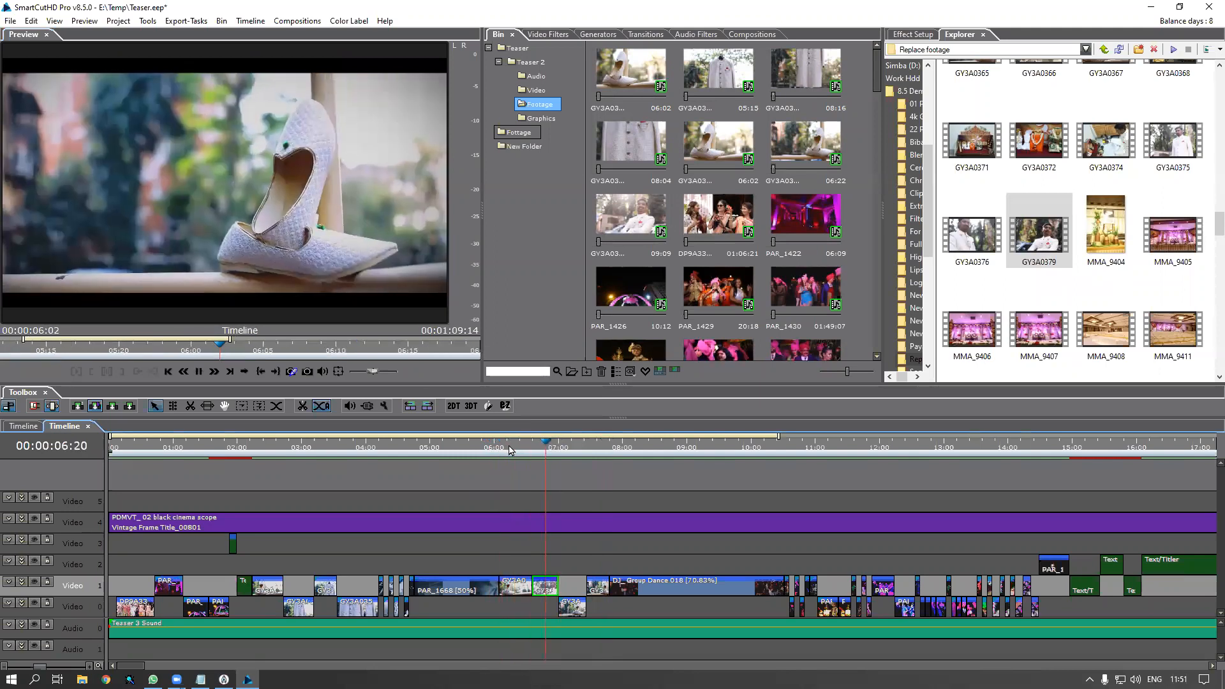
left_click(531, 451)
left_click(536, 452)
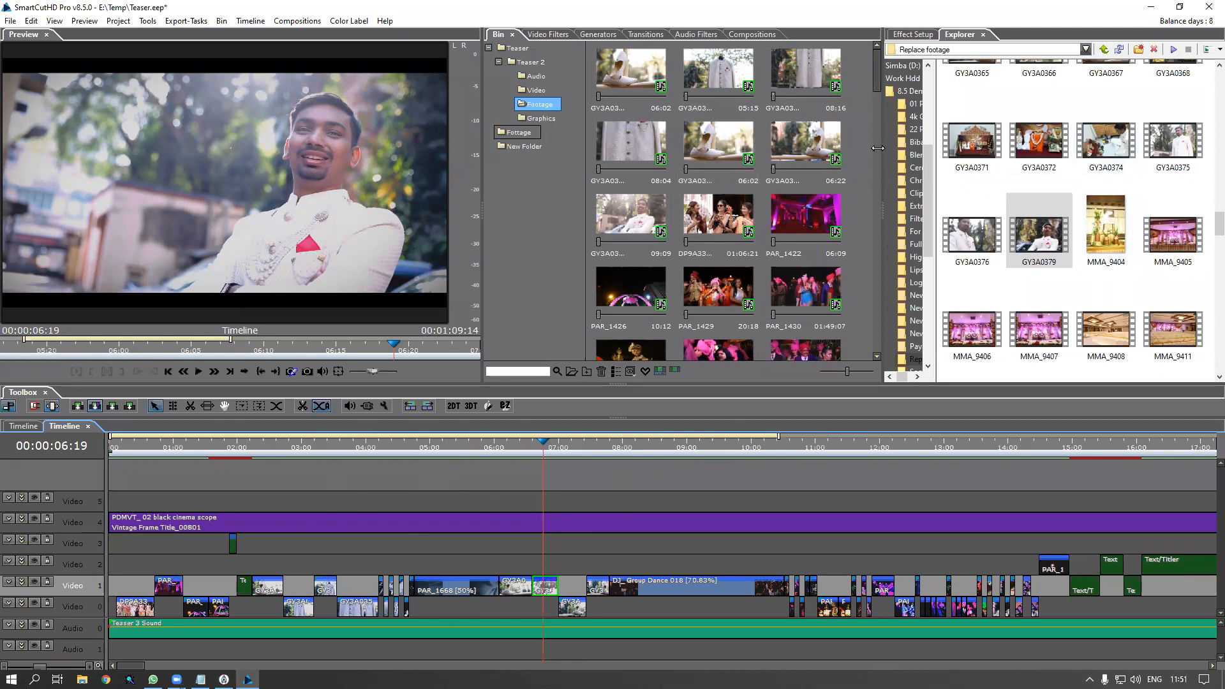
left_click(878, 72)
left_click(635, 74)
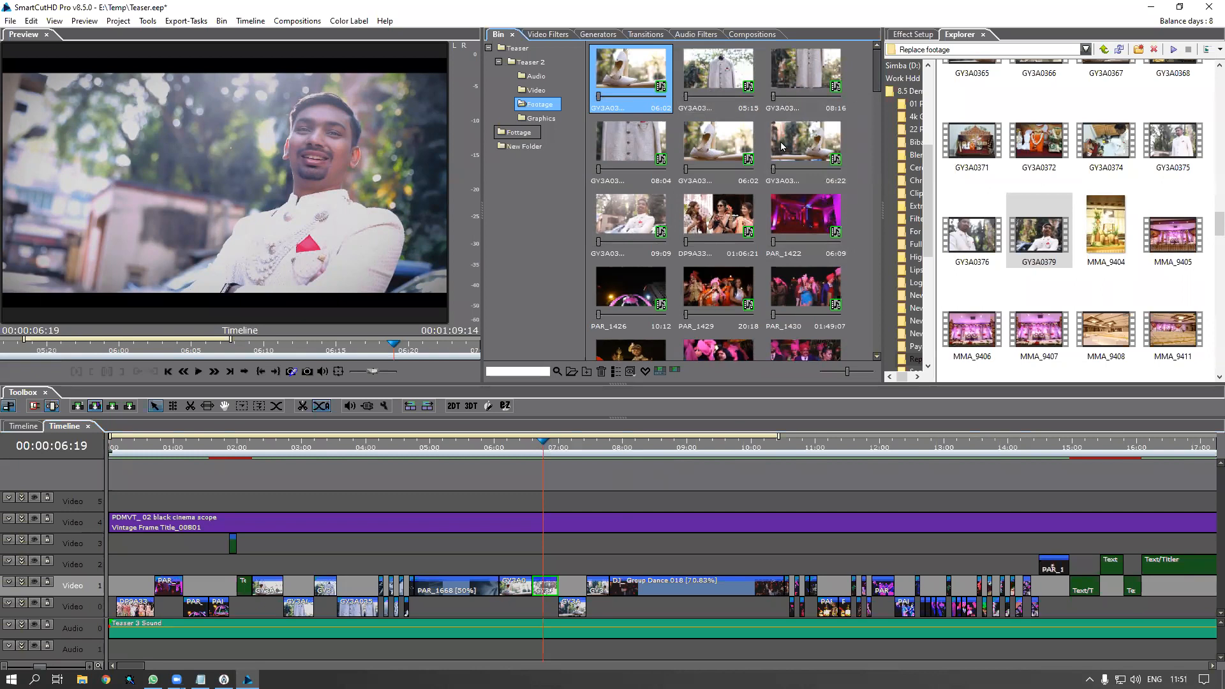
Select clips DP9A3303 through DP9A3307 in the Explorer panel
left_click(811, 233)
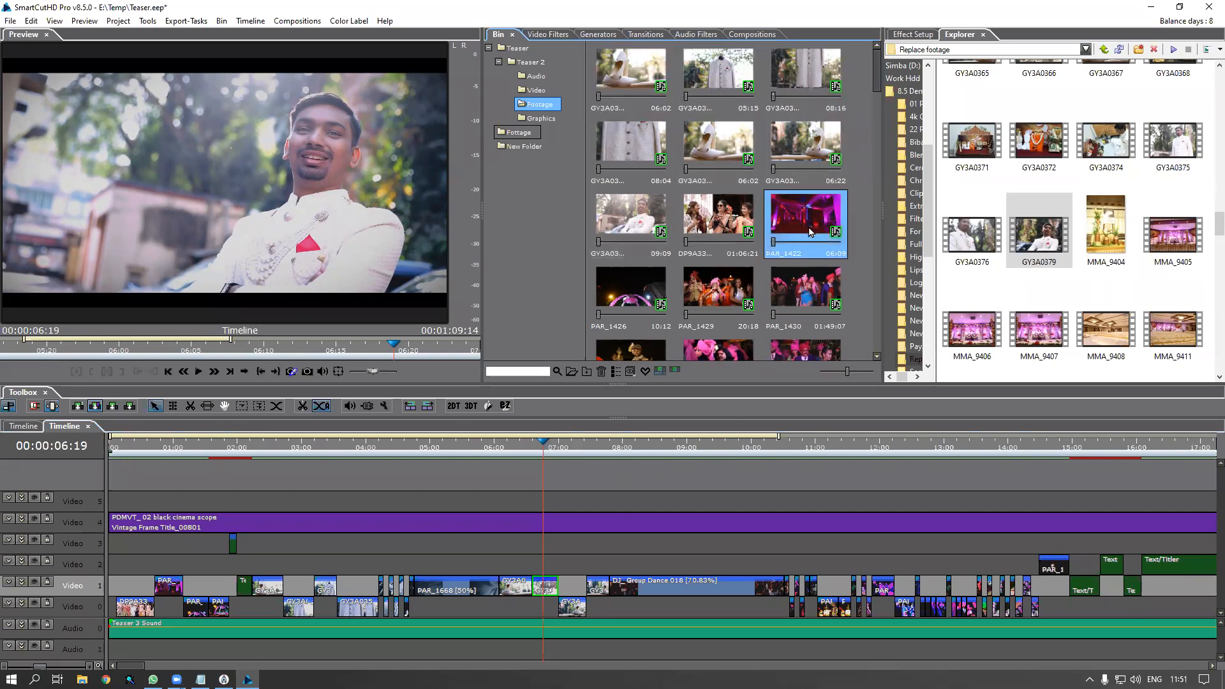
left_click_drag(877, 94, 877, 115)
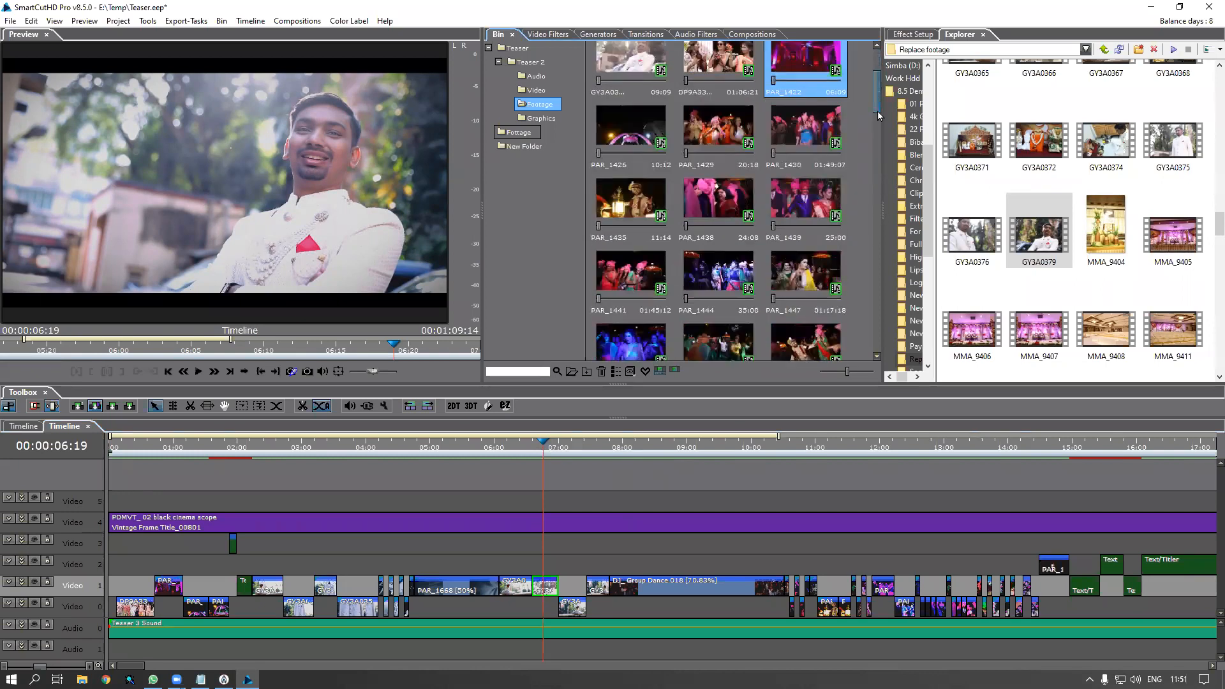
scroll(1155, 238, "up", 10)
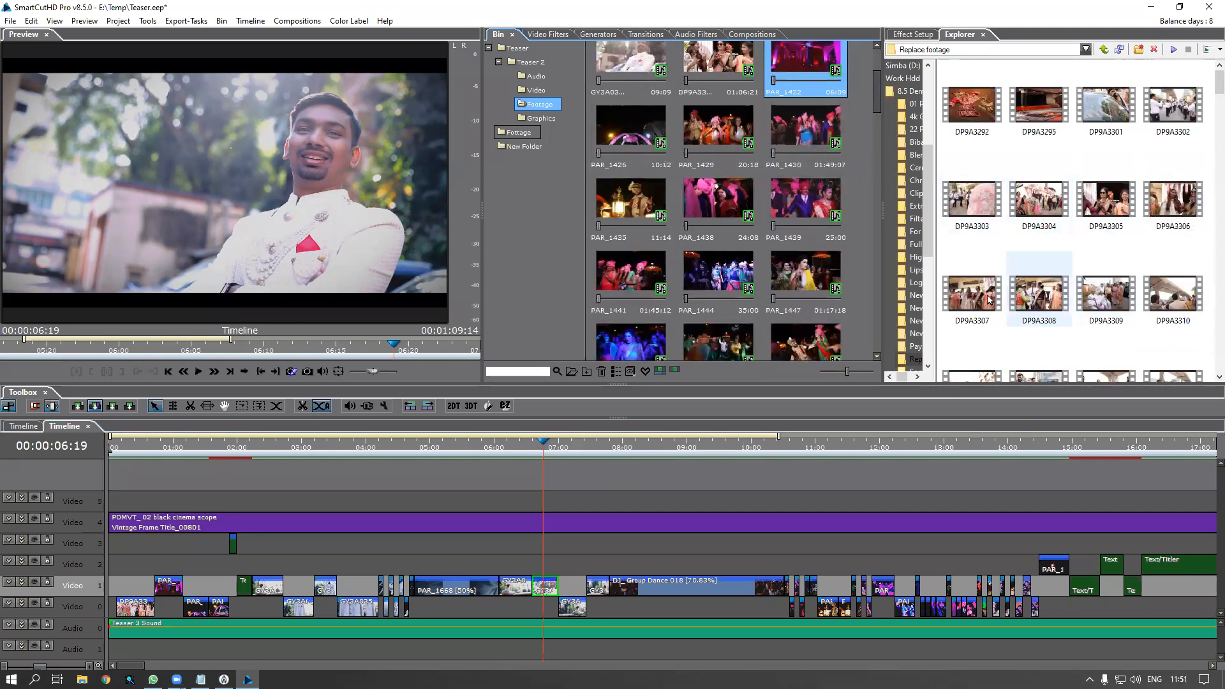
left_click(973, 217)
left_click(981, 295, "shift")
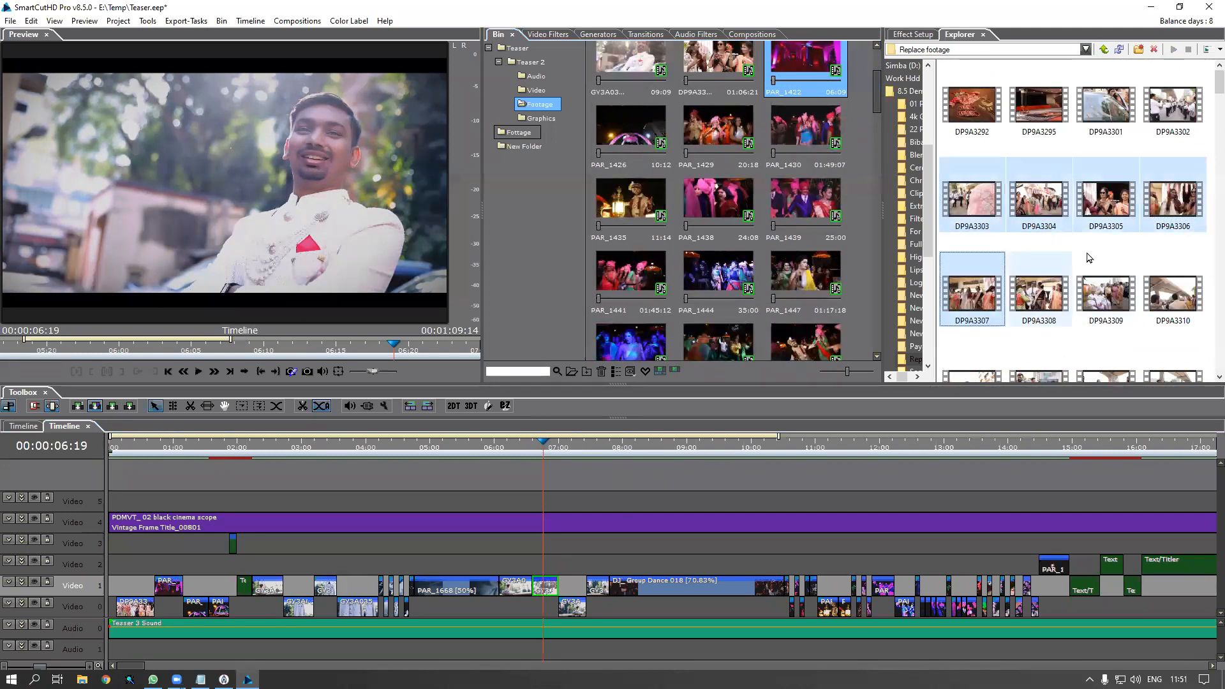
left_click(803, 146, "shift")
Copy the five DP9A33 clips into the bin and highlight one of them on the timeline
left_click(641, 214, "shift")
left_click_drag(975, 205, 818, 144)
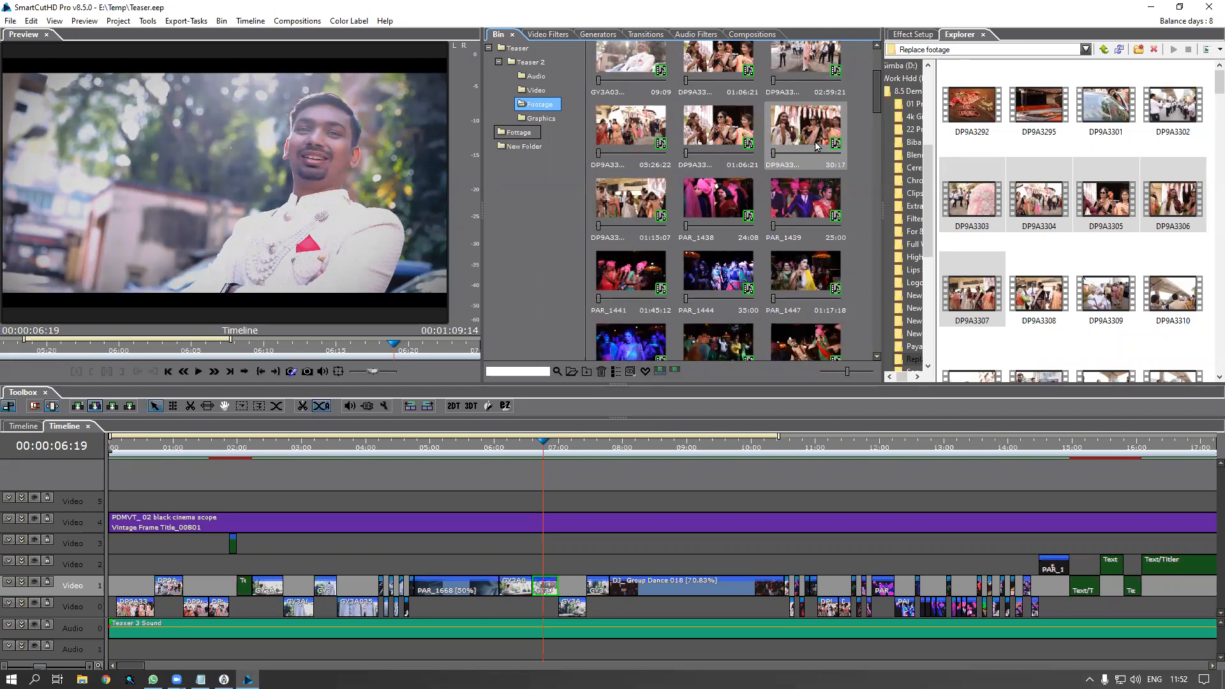
right_click(796, 135)
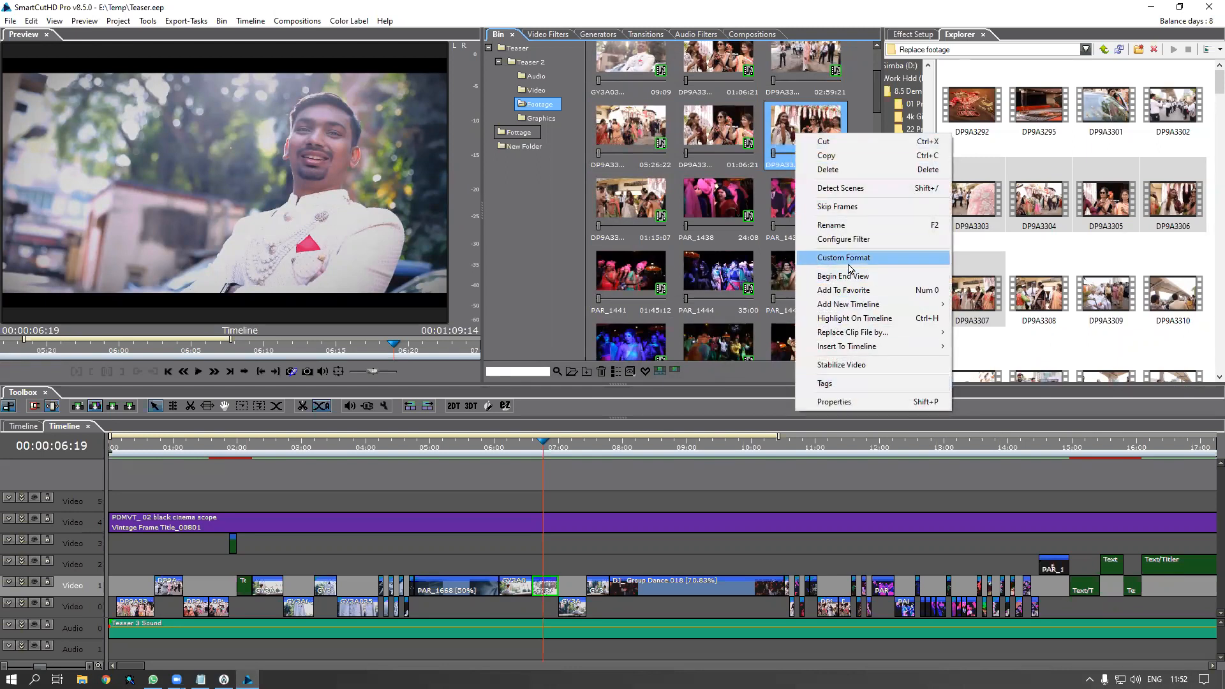
left_click(860, 319)
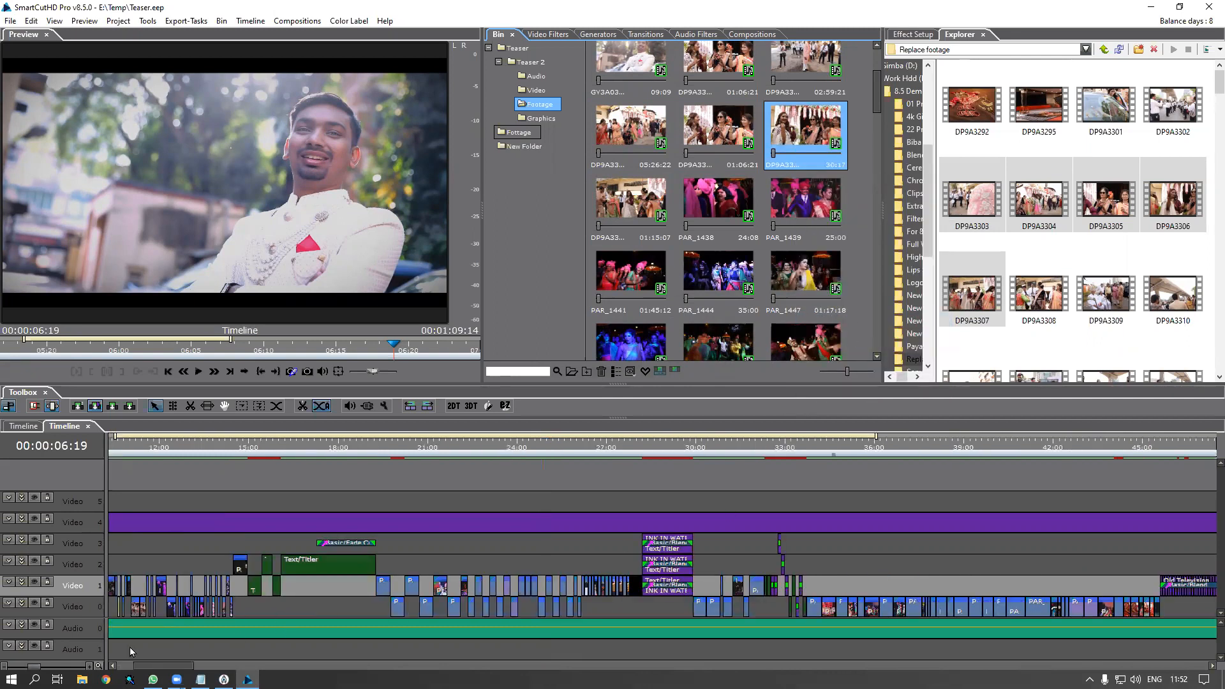
Zoom in and place the playhead at 10:15 over clip DP9A3306
left_click(115, 452)
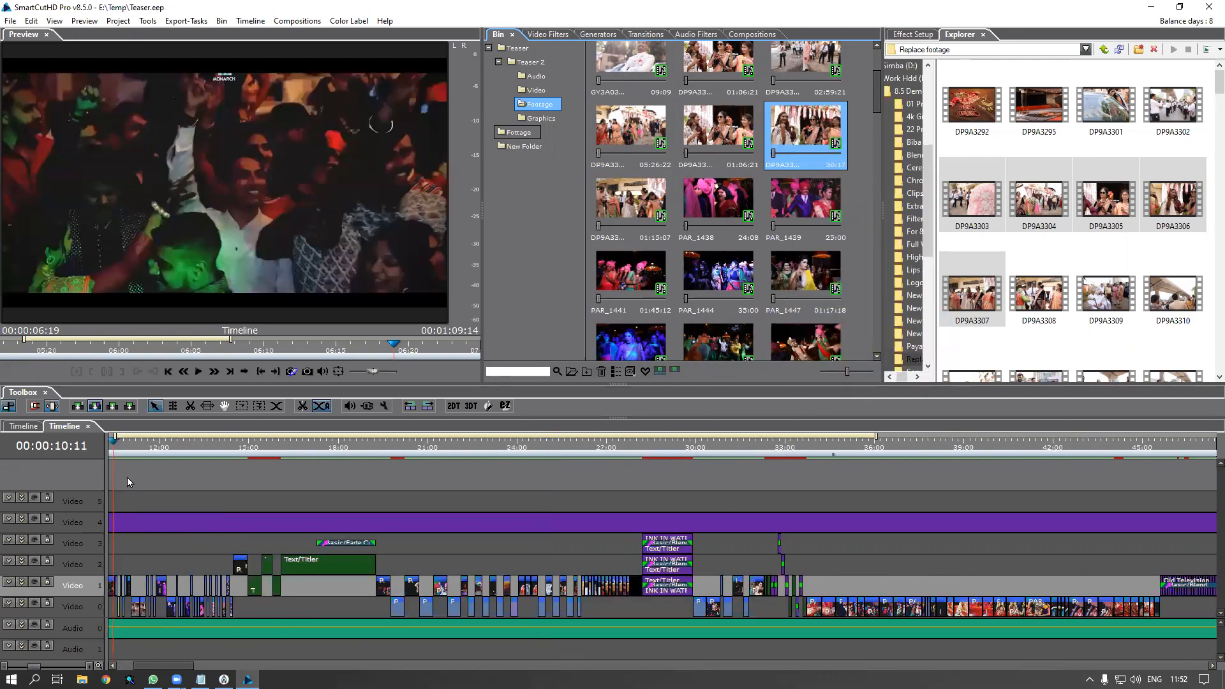
scroll(133, 491, "up", 2)
scroll(182, 573, "up", 2)
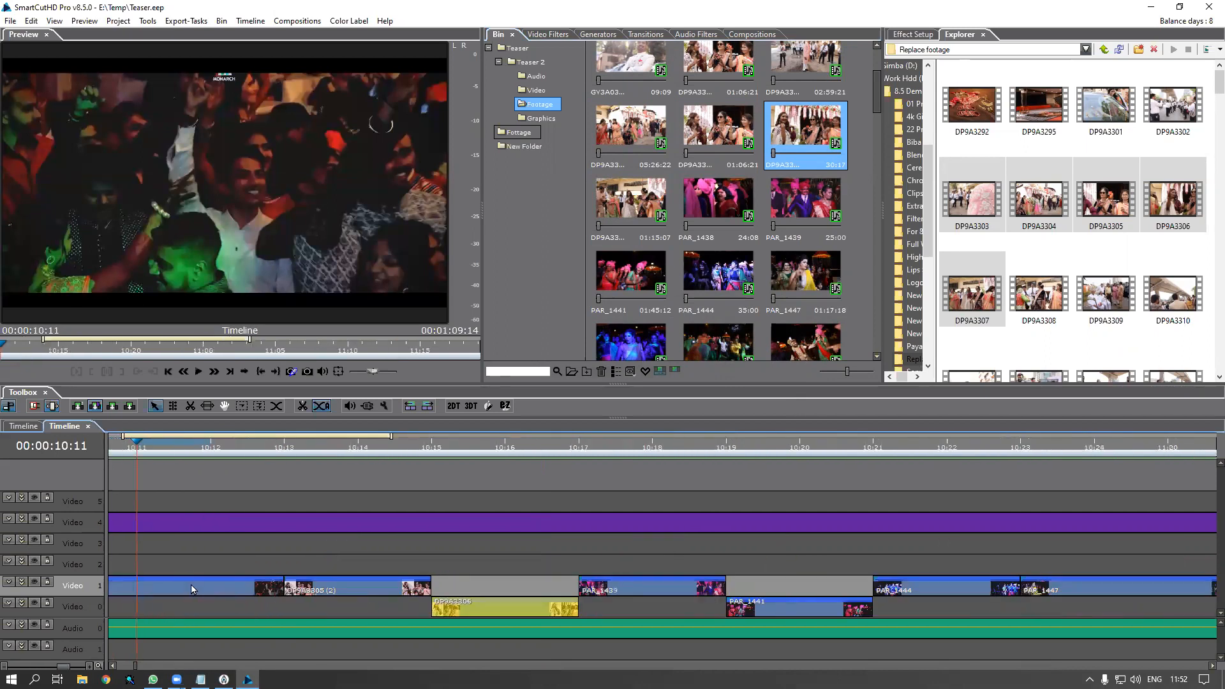
left_click(436, 451)
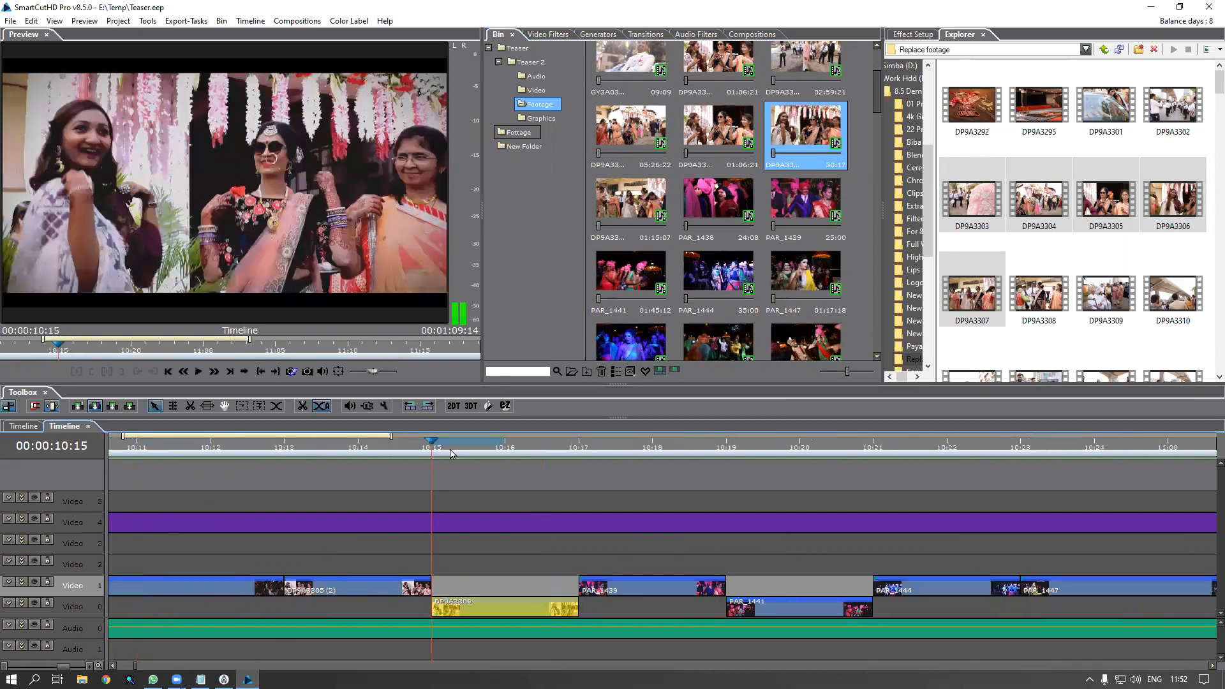
key("Right")
key("Right")
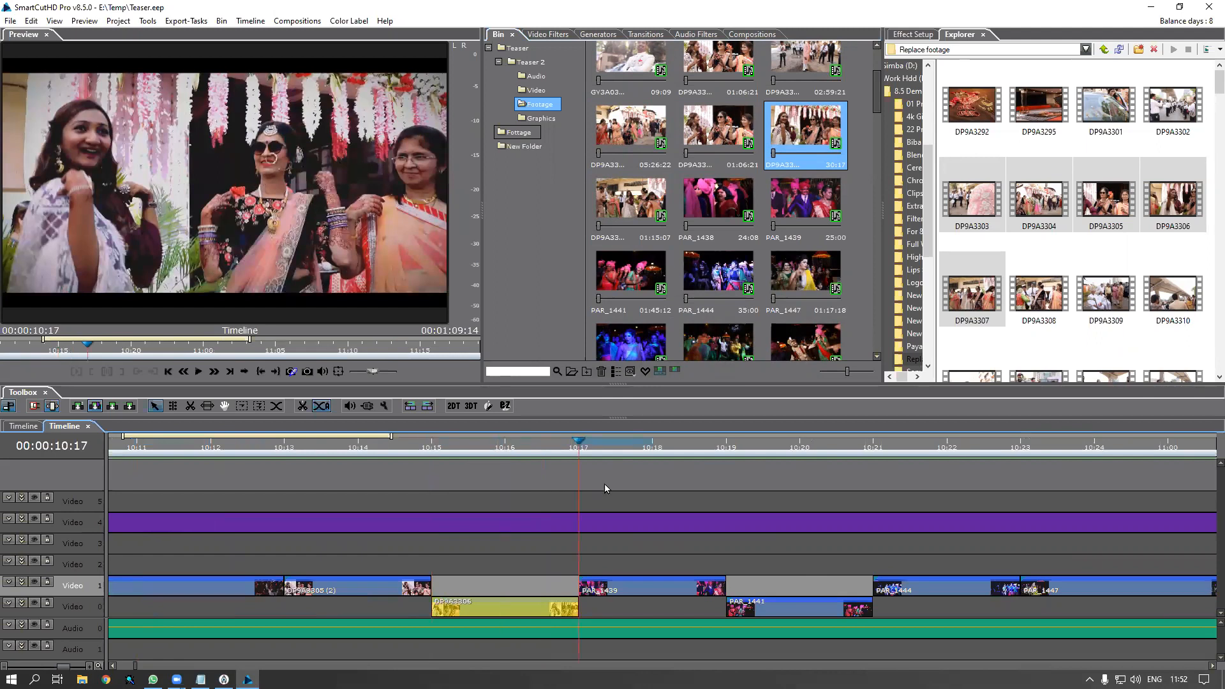
key("Left")
key("Left")
Slip DP9A3306 to use footage from 01:09, then close the nested timeline tab
double_click(507, 610)
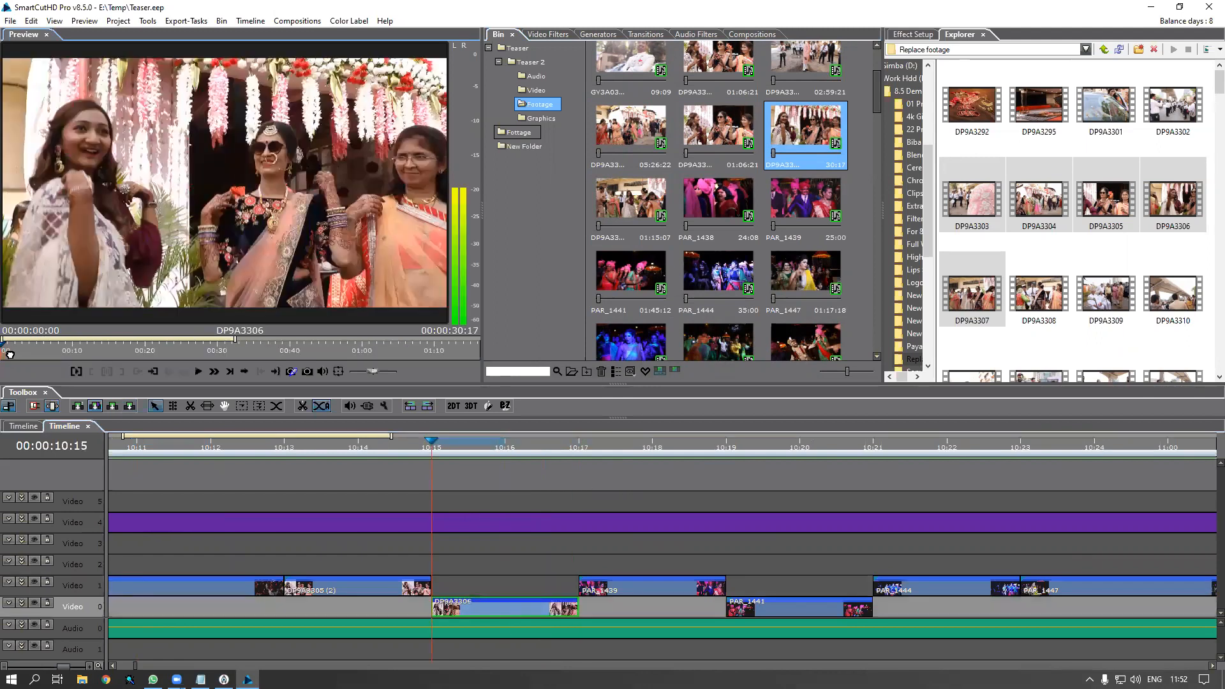
key("space")
left_click_drag(390, 360, 430, 363)
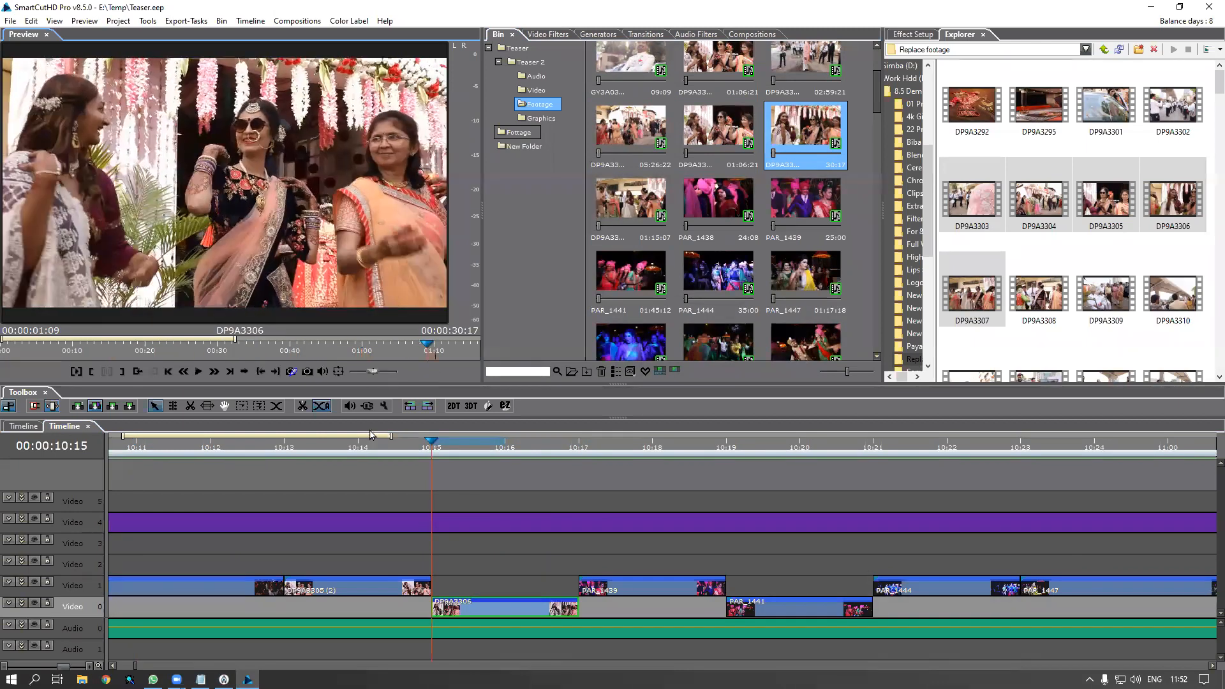
left_click(429, 448)
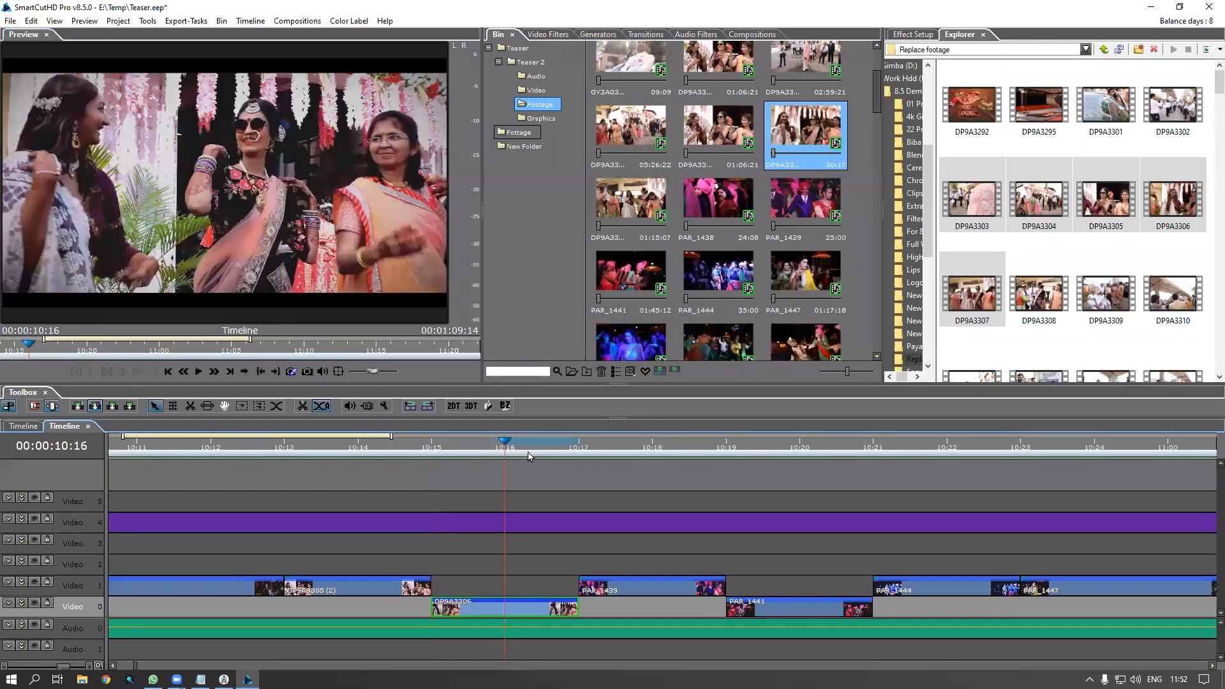
scroll(470, 483, "down", 10)
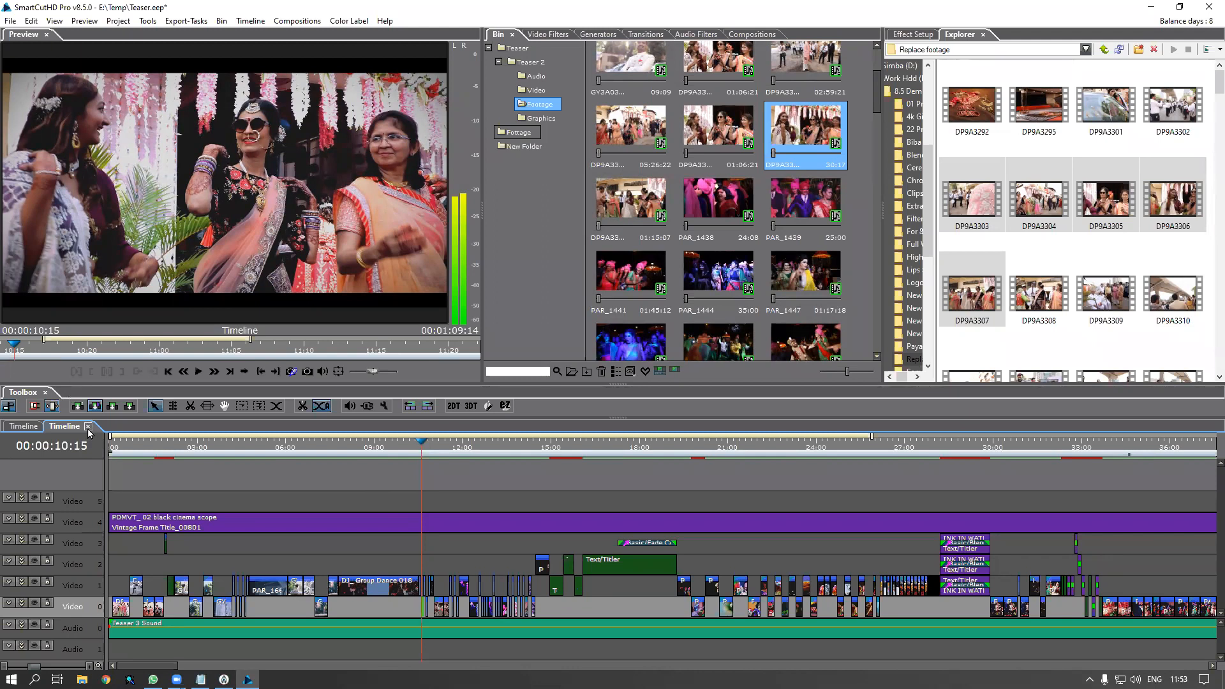
double_click(208, 469)
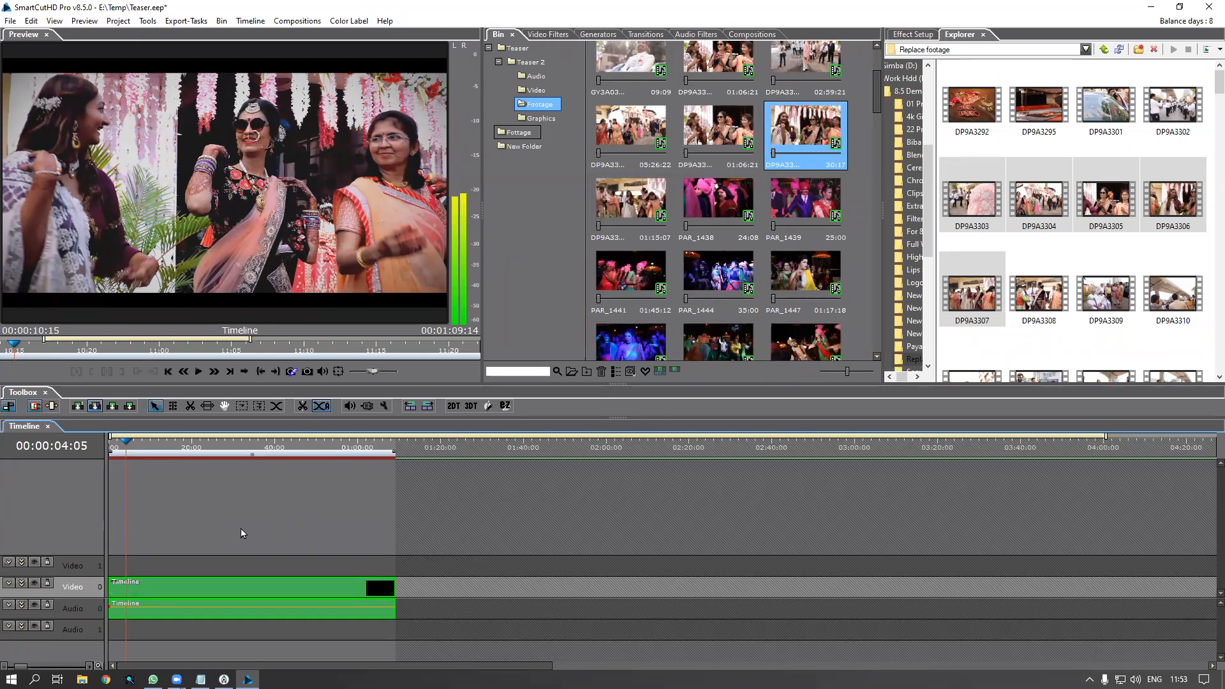
Create a new project named Avinash, answering the save-changes prompt
left_click(11, 20)
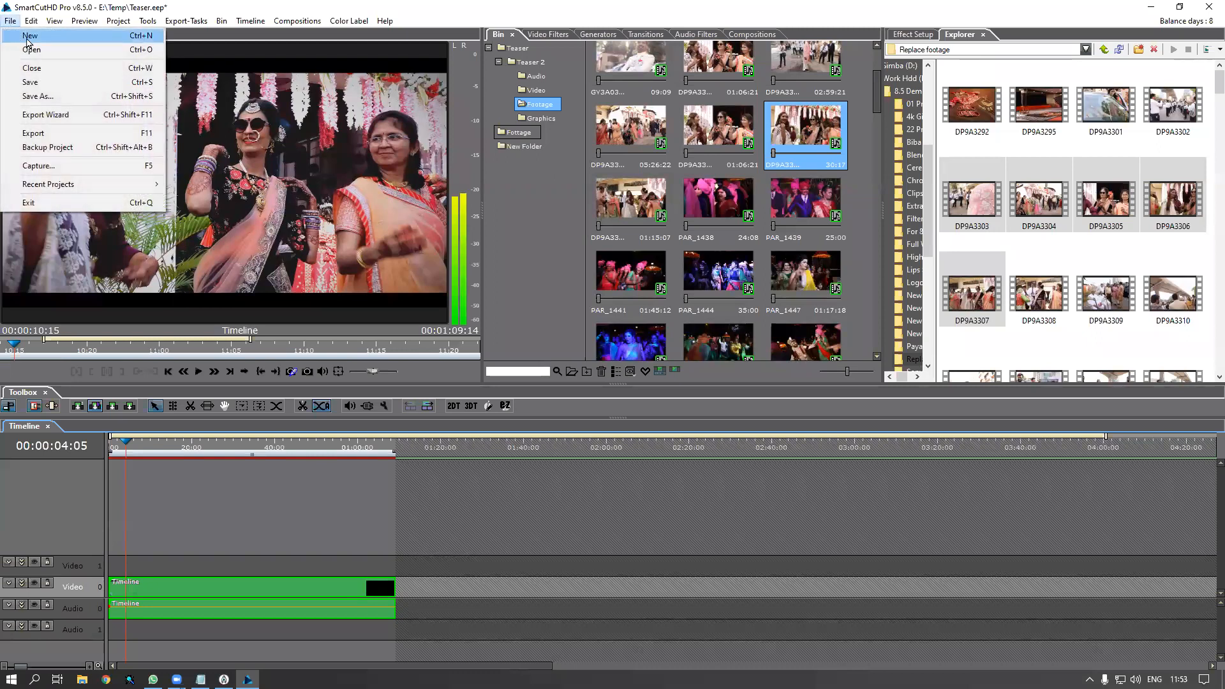
left_click(27, 42)
left_click(607, 365)
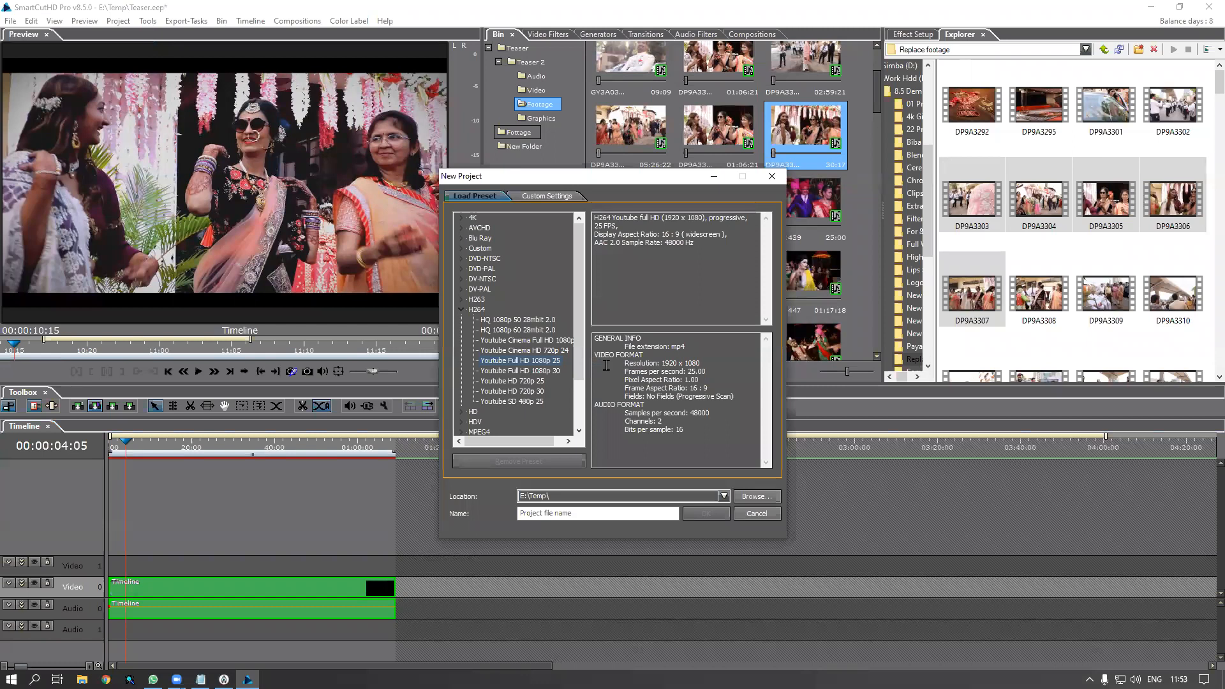
left_click(590, 513)
type("Avinash")
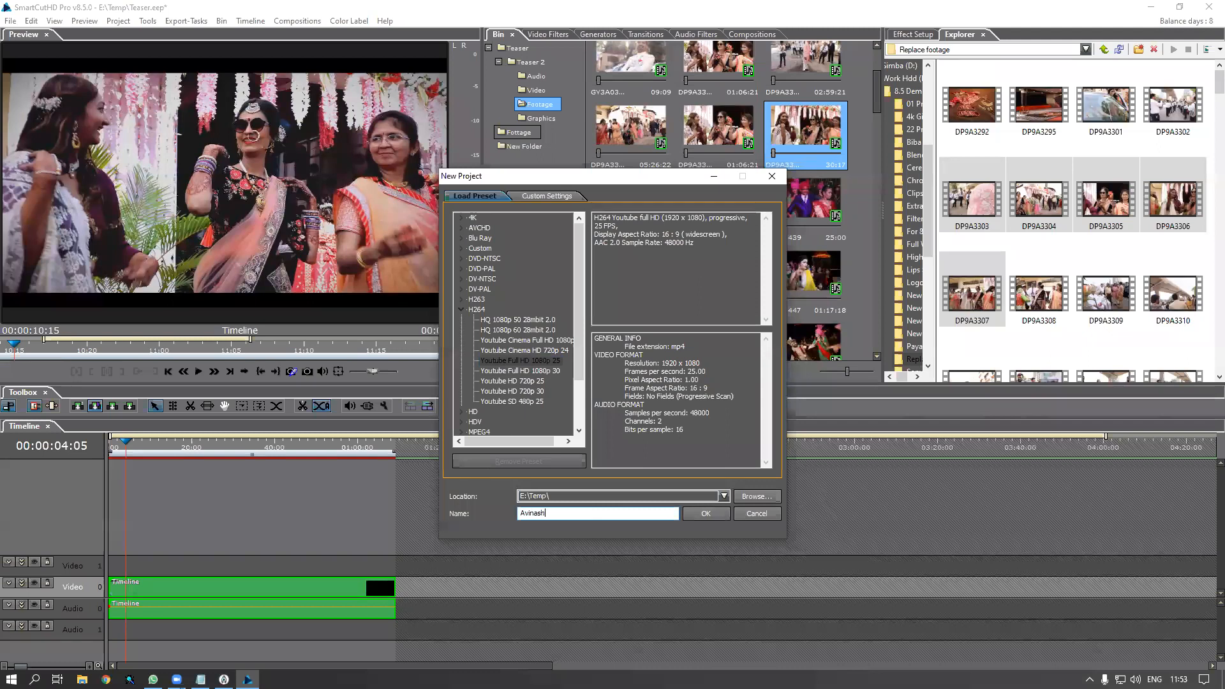
key("Return")
key("Return")
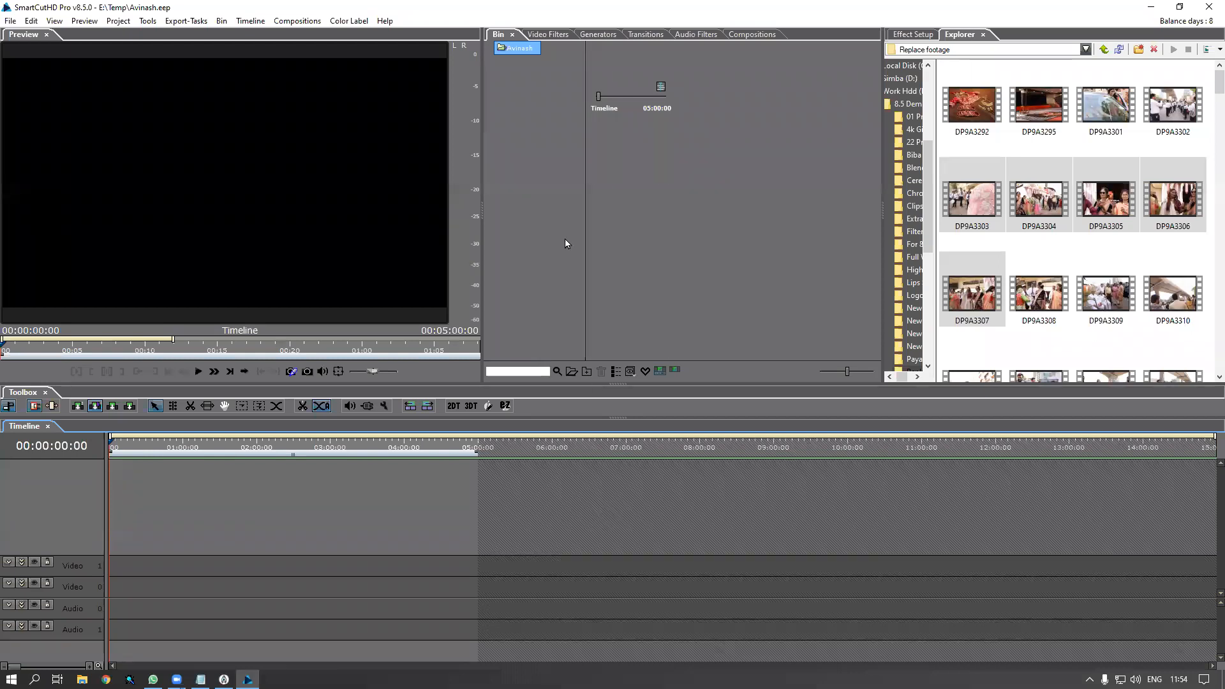
Import the Ceremony Footage folder from Work Hdd (E:) > 8.5 Demo materials into the bin
right_click(512, 141)
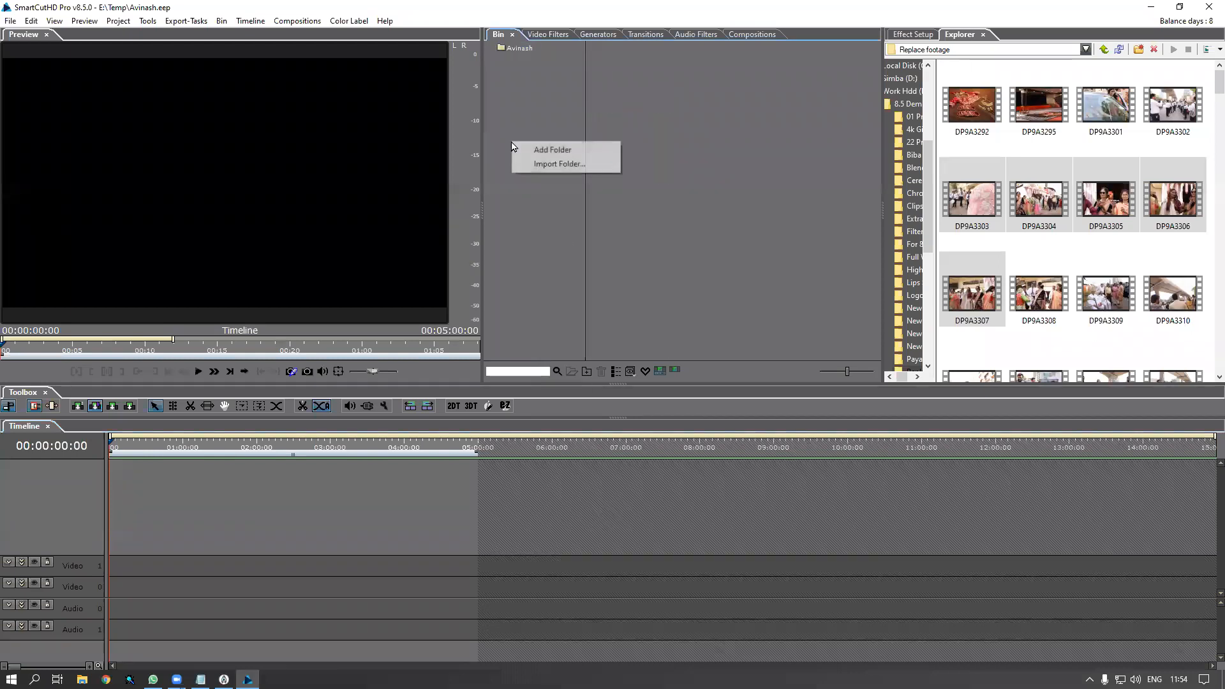
left_click(544, 165)
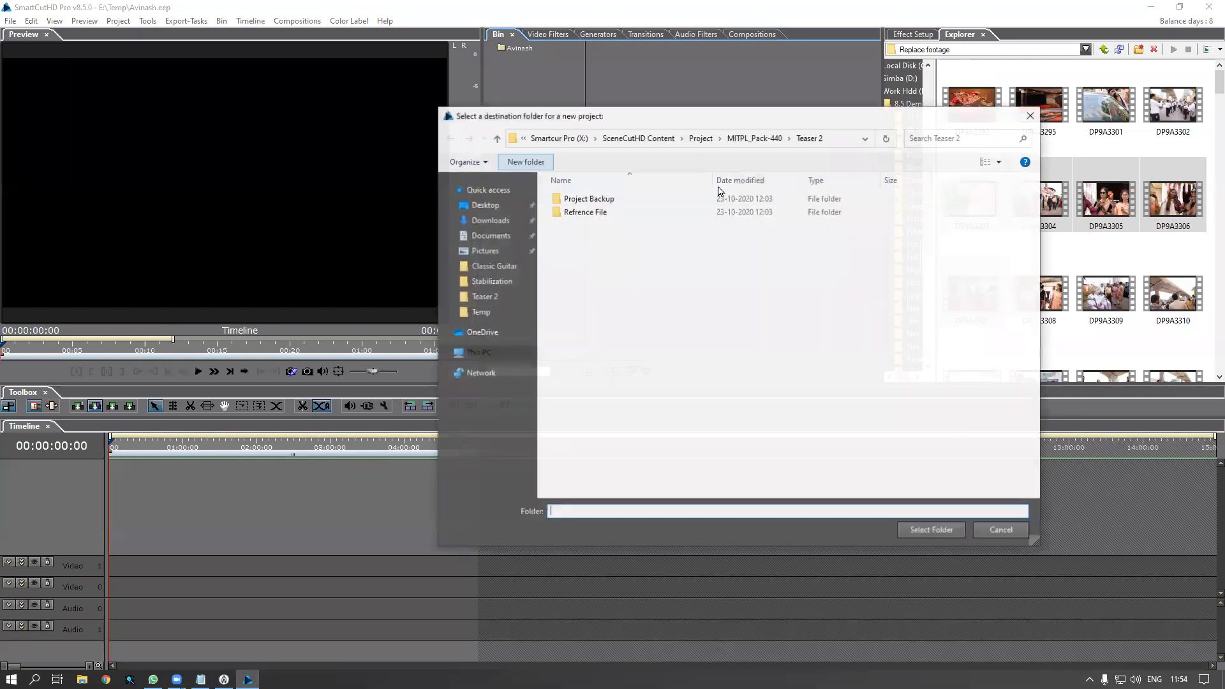
left_click(740, 138)
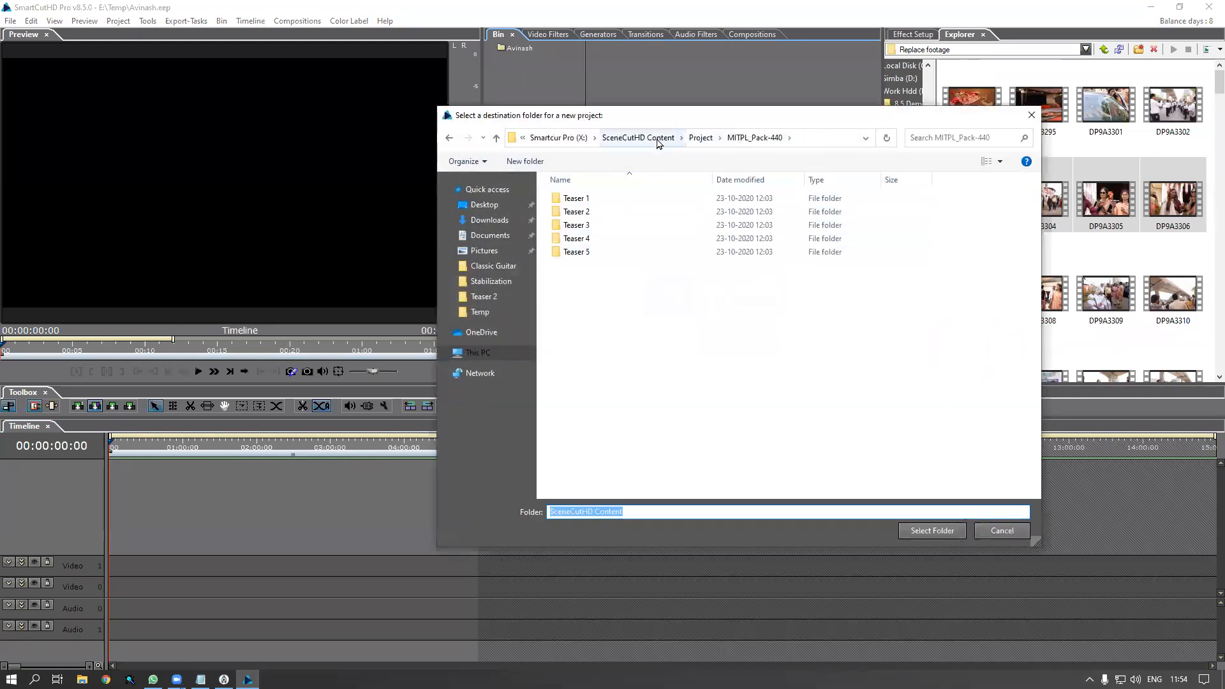
left_click(678, 137)
left_click(487, 360)
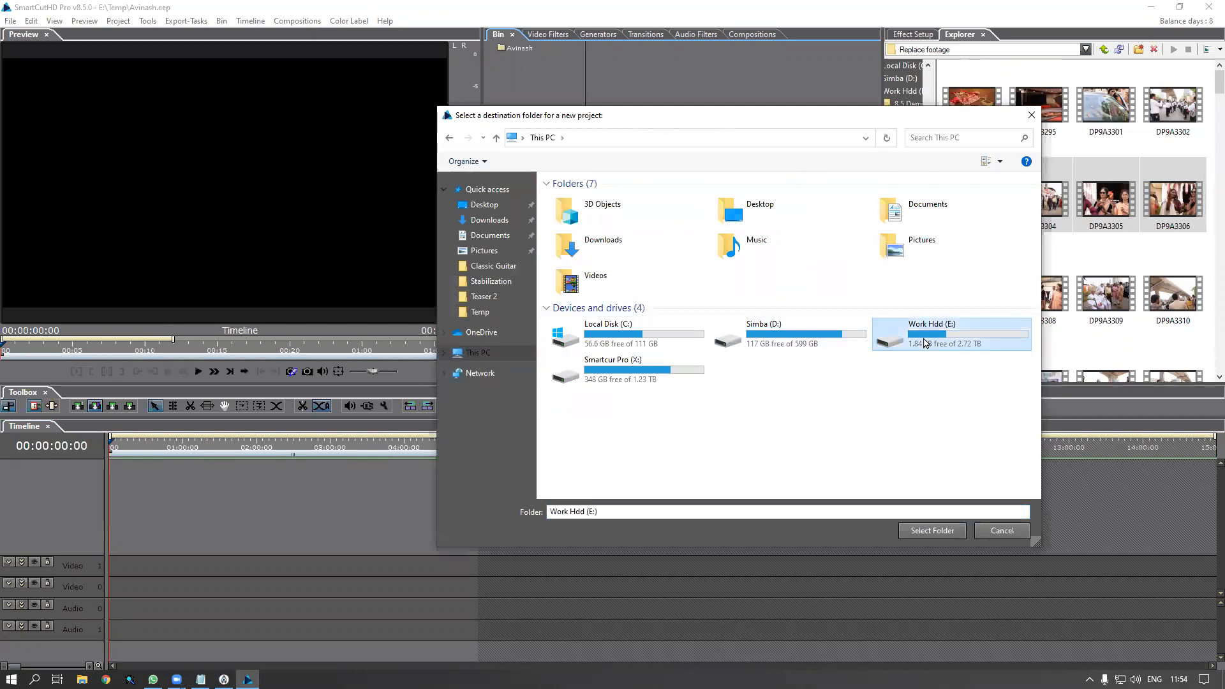
double_click(920, 341)
double_click(603, 217)
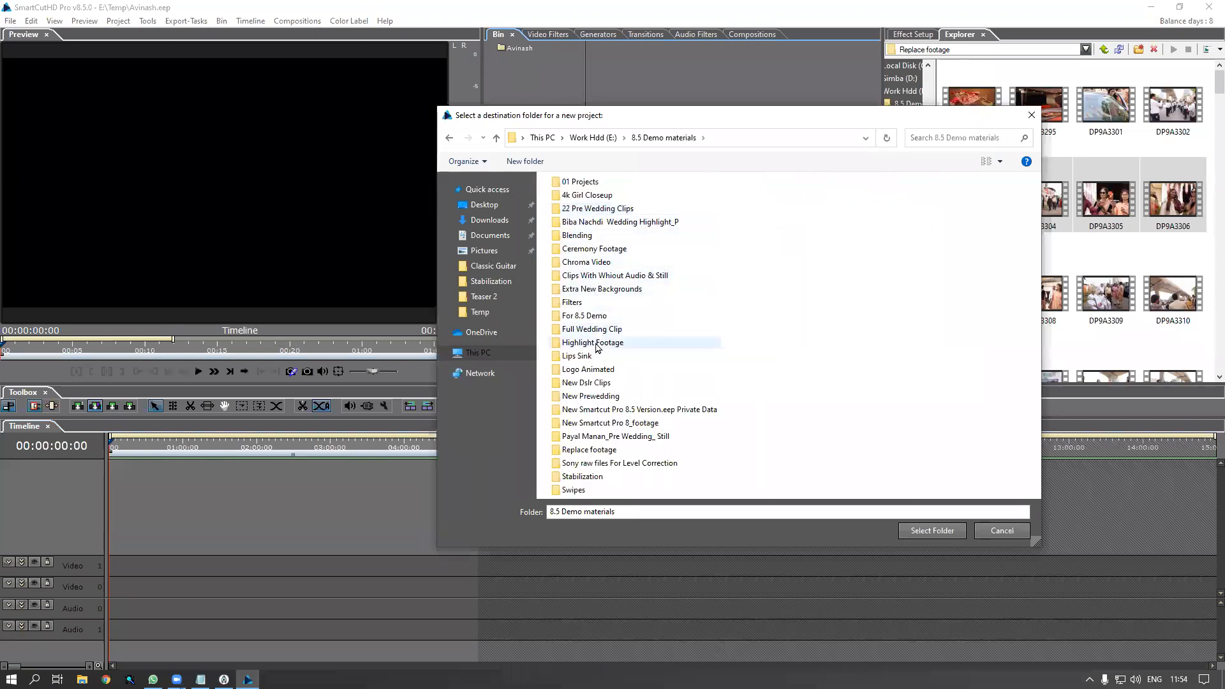
left_click(593, 252)
left_click(932, 530)
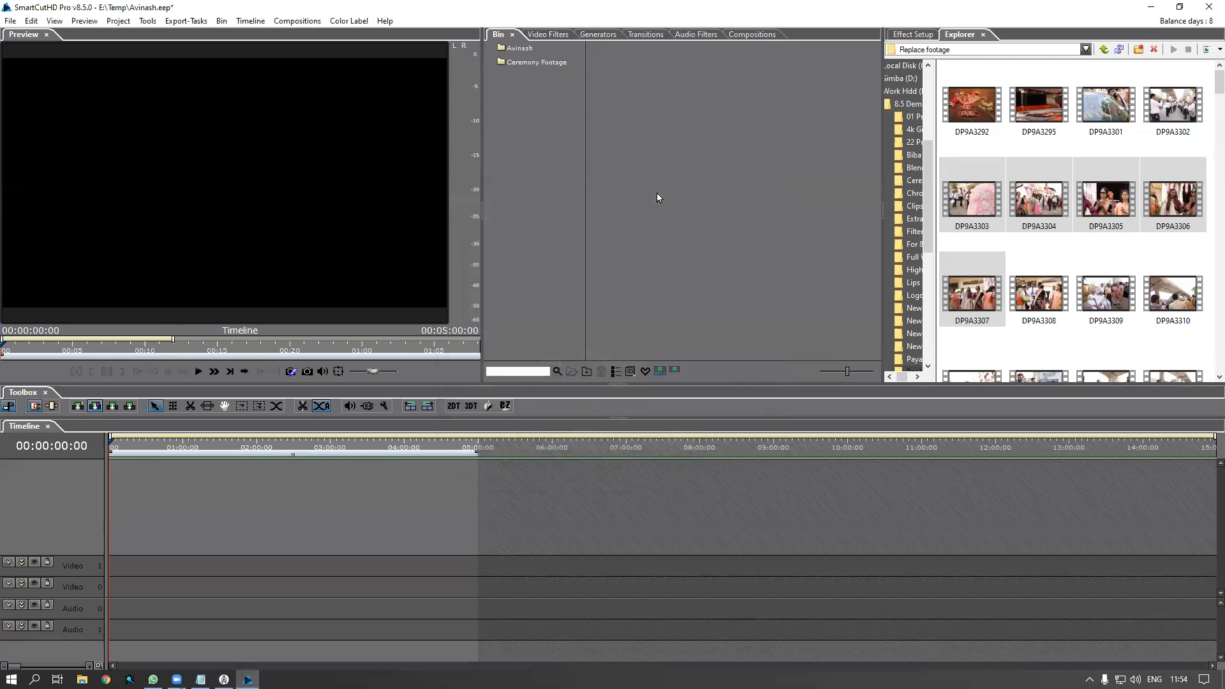
Drag the Ceremony Footage folder onto Video 0 to lay its clips end to end
left_click(540, 63)
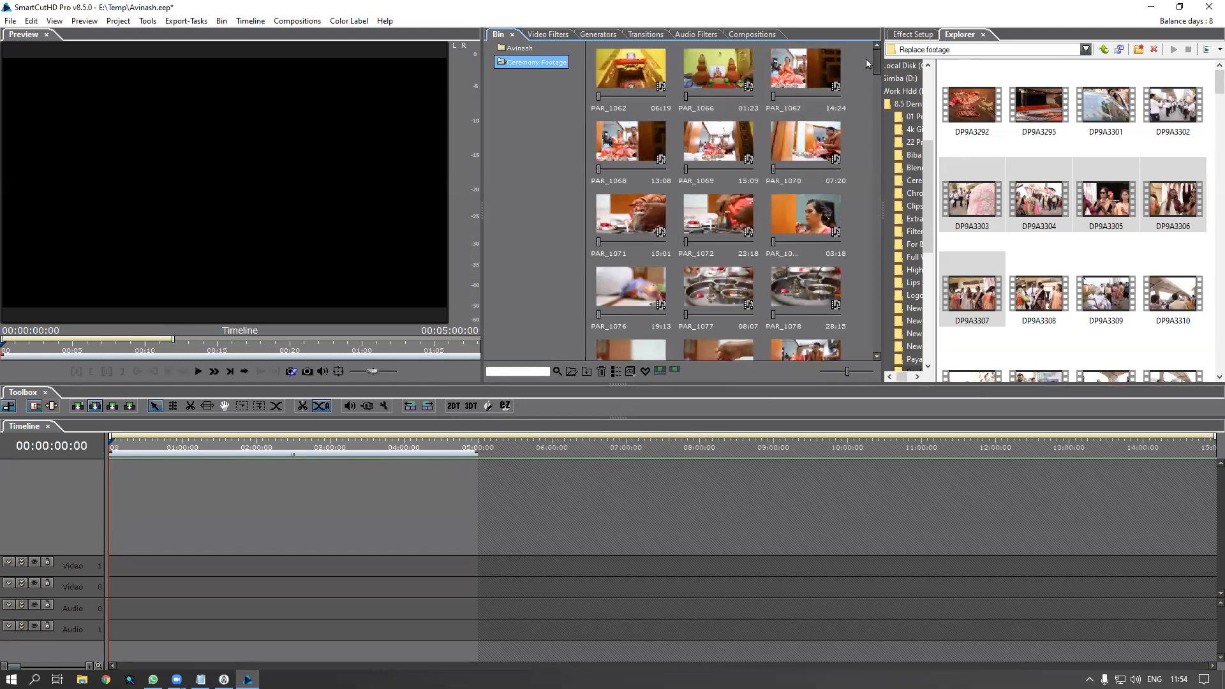
mouse_move(878, 59)
left_mouse_down()
mouse_move(873, 401)
mouse_move(871, 287)
mouse_move(880, 354)
mouse_move(885, 262)
mouse_move(857, 14)
mouse_move(874, 137)
mouse_move(868, 344)
mouse_move(881, 63)
mouse_move(878, 128)
mouse_move(857, 171)
mouse_move(883, 5)
mouse_move(861, 291)
mouse_move(878, 341)
mouse_move(876, 62)
left_mouse_up()
left_click_drag(499, 68, 114, 605)
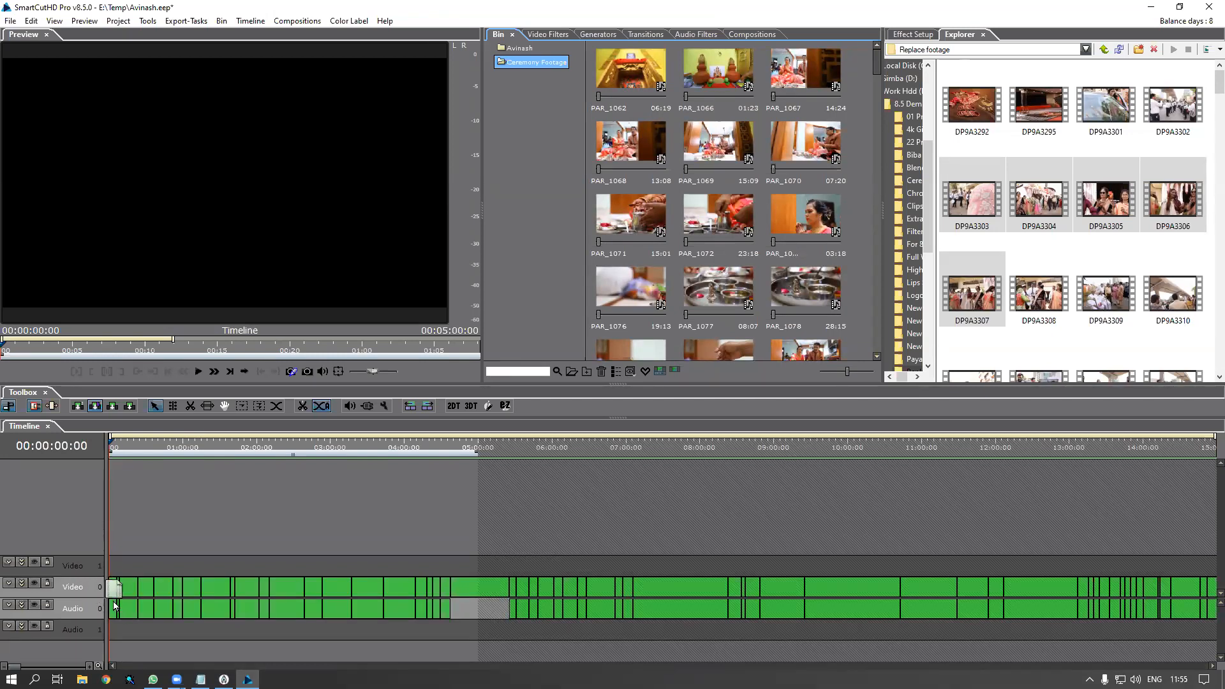
Dismiss both Preset not found warnings, then preview the DP9A3304 and DP9A3295 clips
left_click(662, 373)
left_click(680, 374)
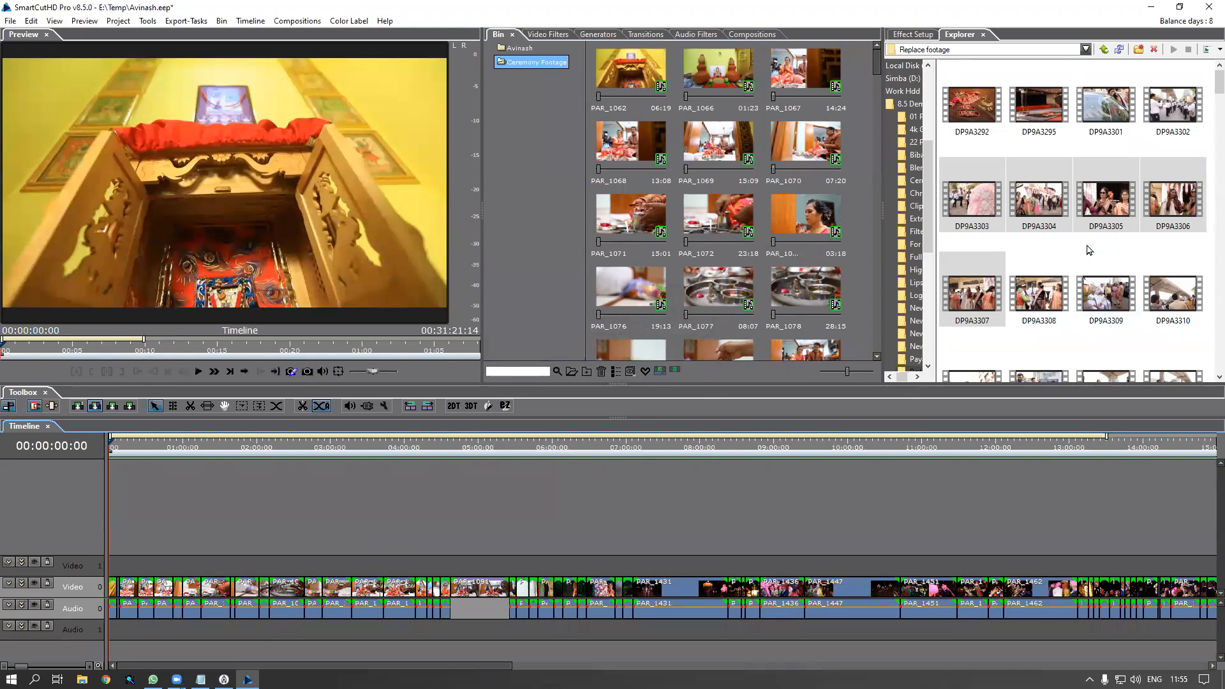
left_click(1049, 213)
double_click(1049, 213)
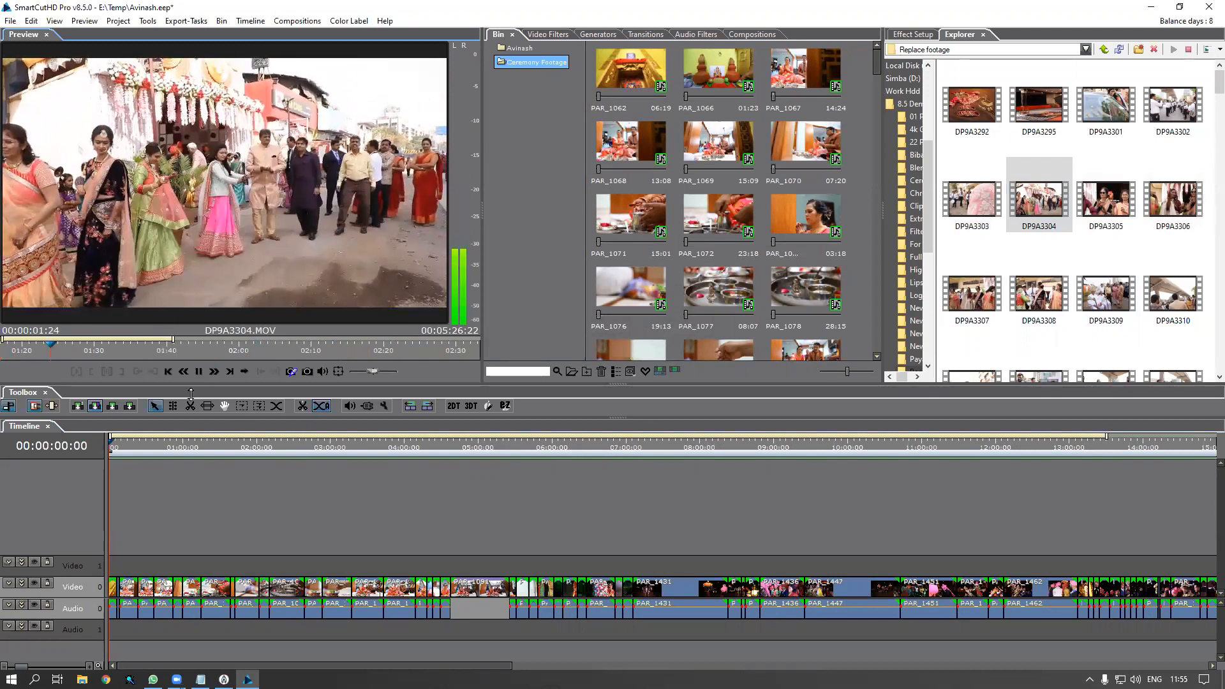
left_click(198, 373)
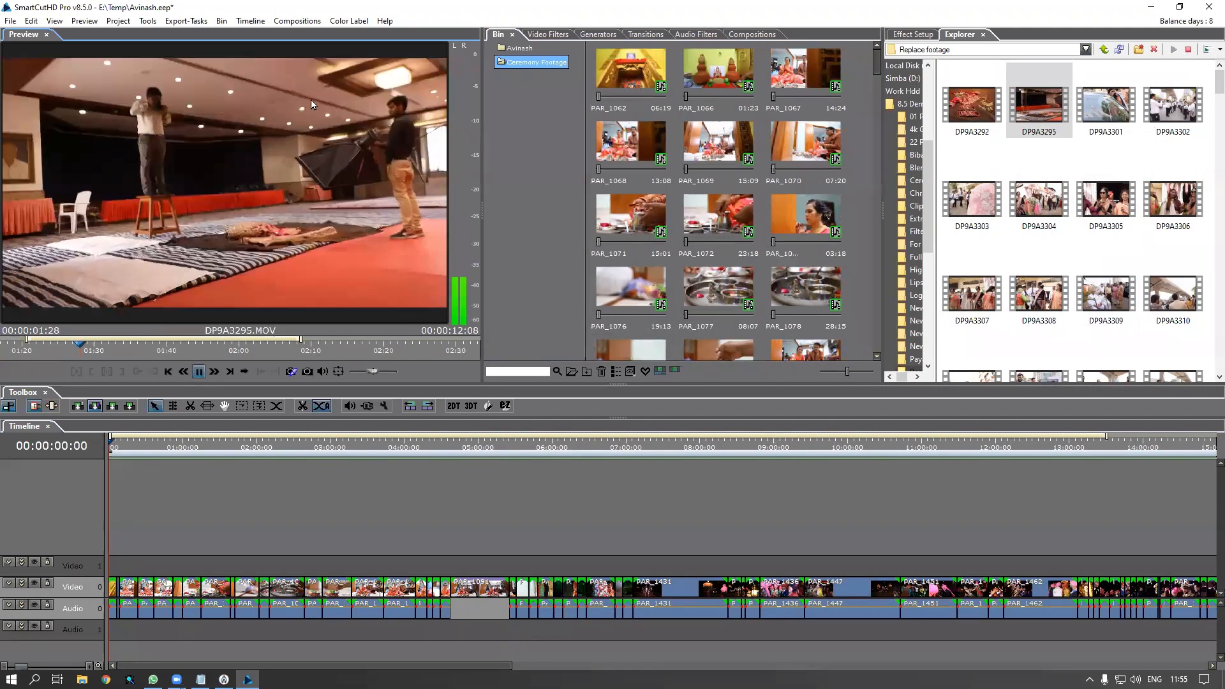
key("space")
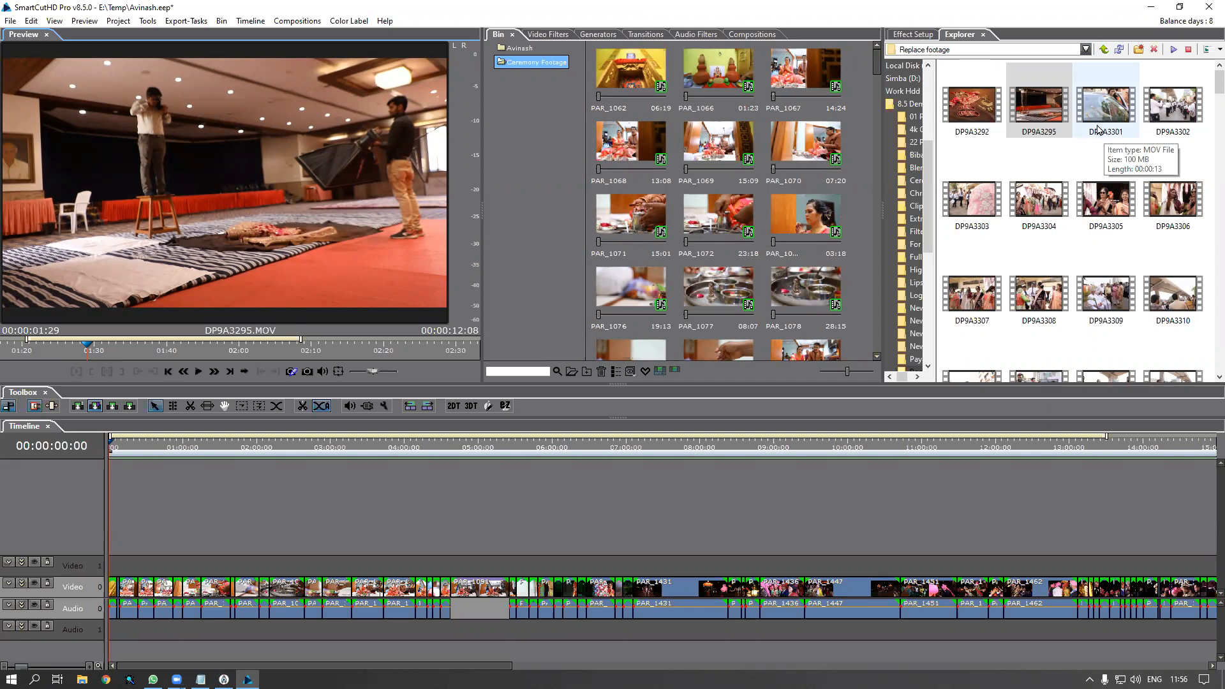
Reload DP9A3304 in the Preview, play it, and stop playback
left_click(1027, 217)
left_click(198, 371)
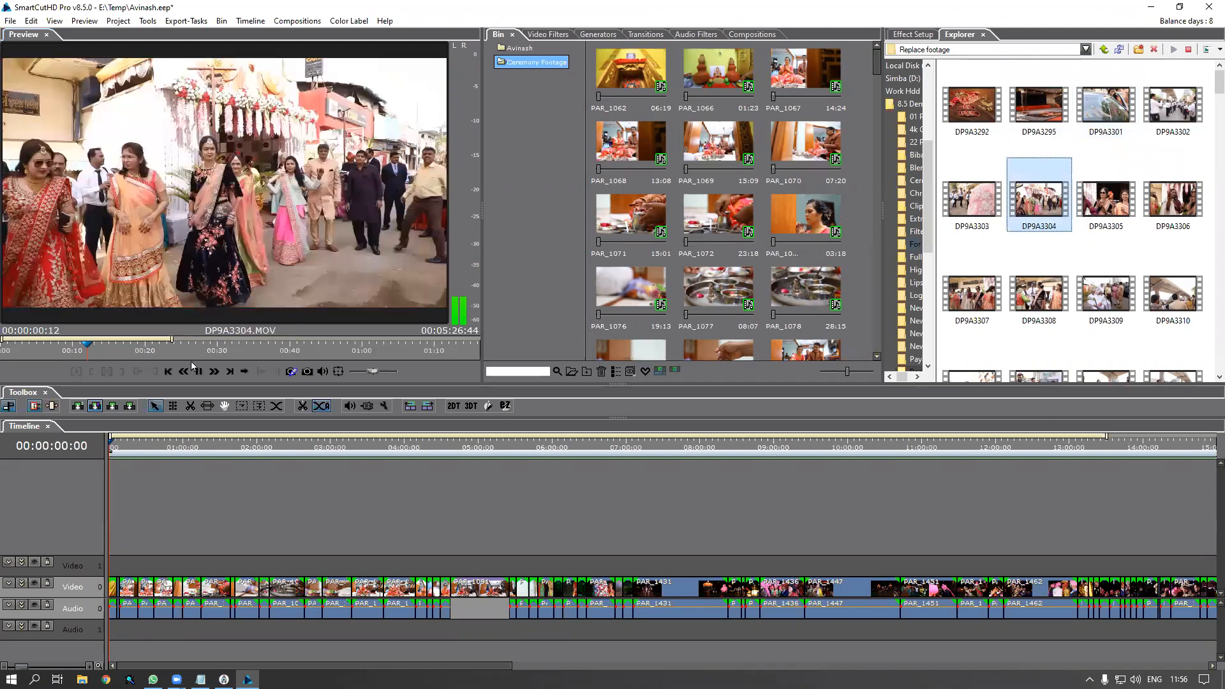
left_click(223, 191)
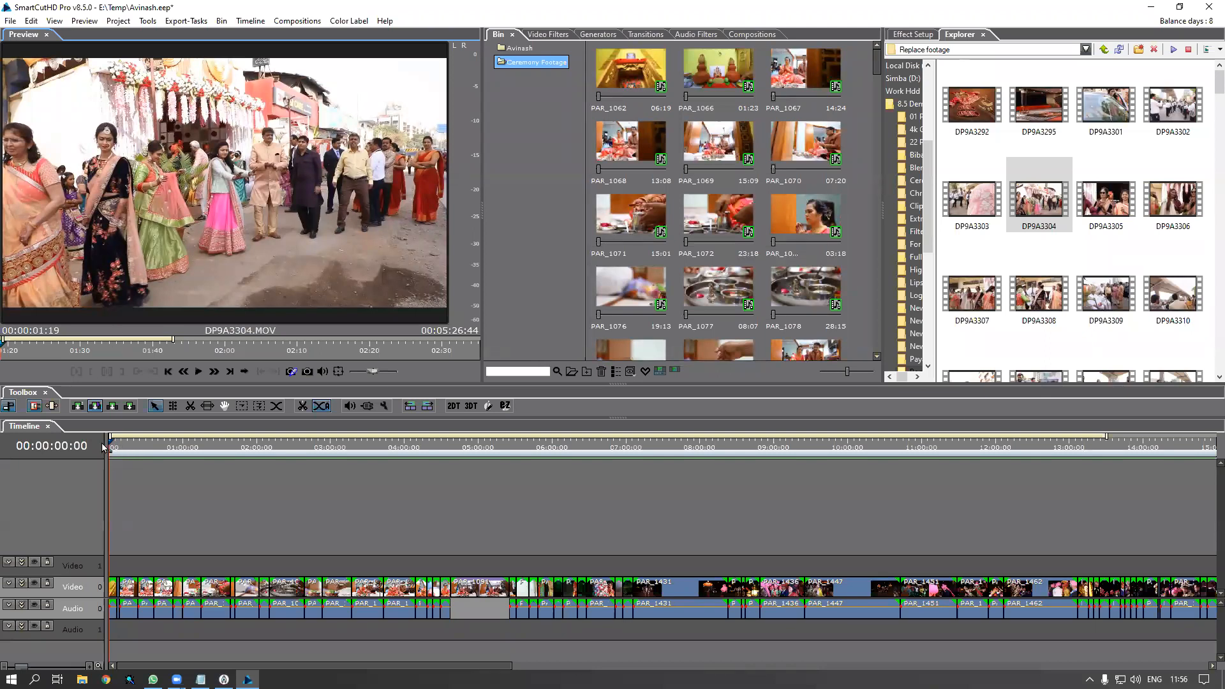
Zoom the ceremony timeline and apply Auto Transition between all of its clips
left_click(126, 463)
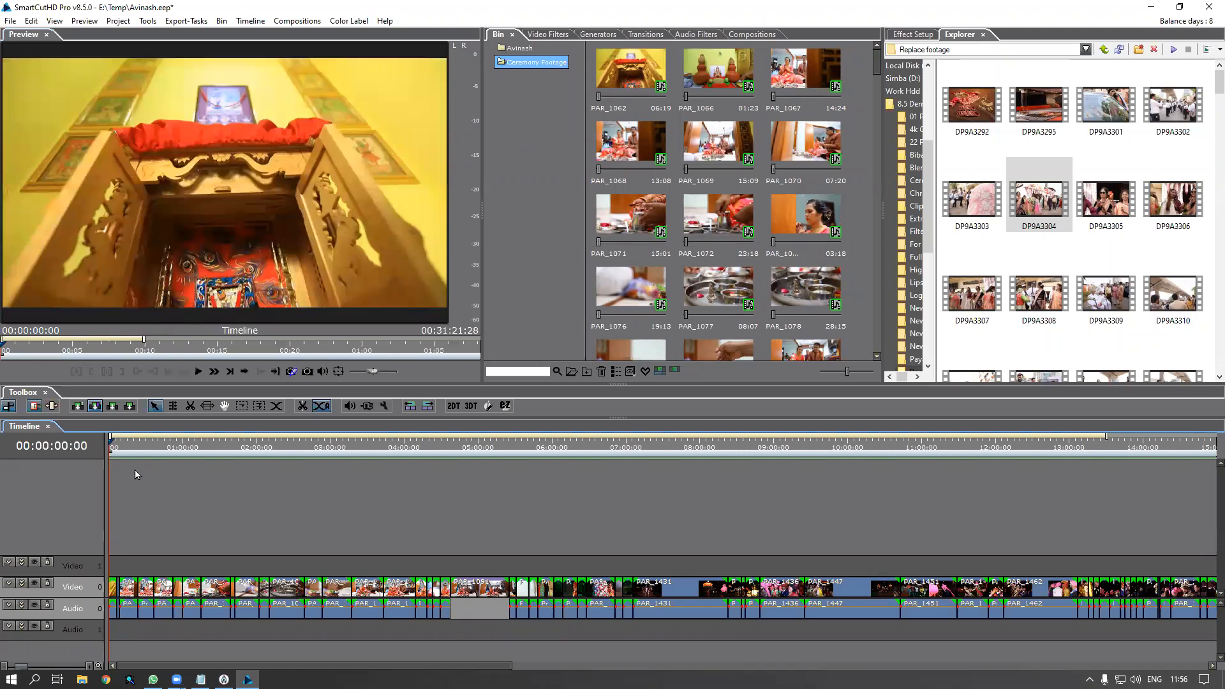
scroll(136, 470, "up", 2)
scroll(153, 454, "up", 1)
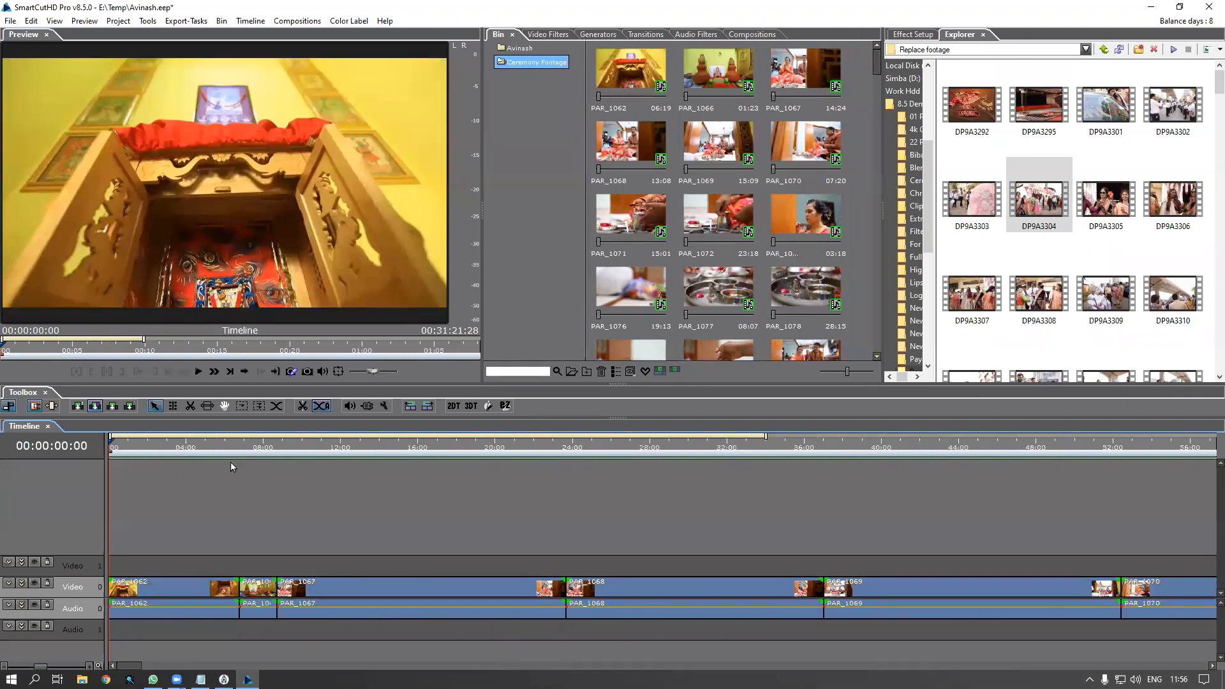
key("space")
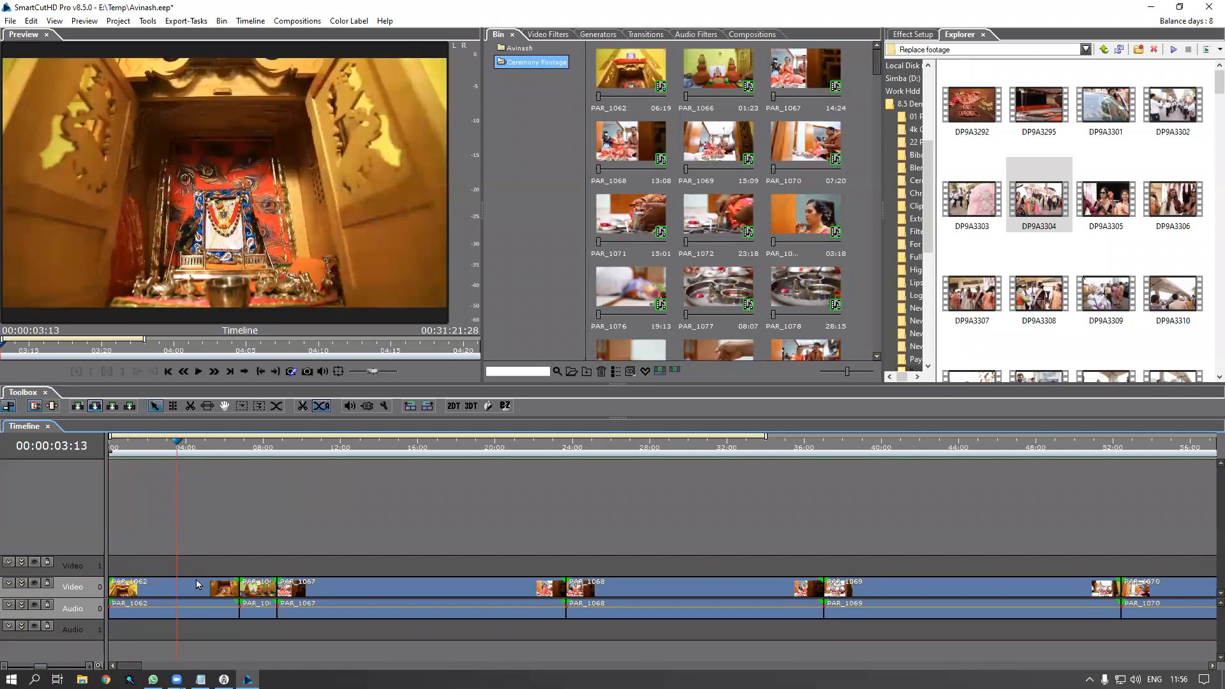
right_click(196, 582)
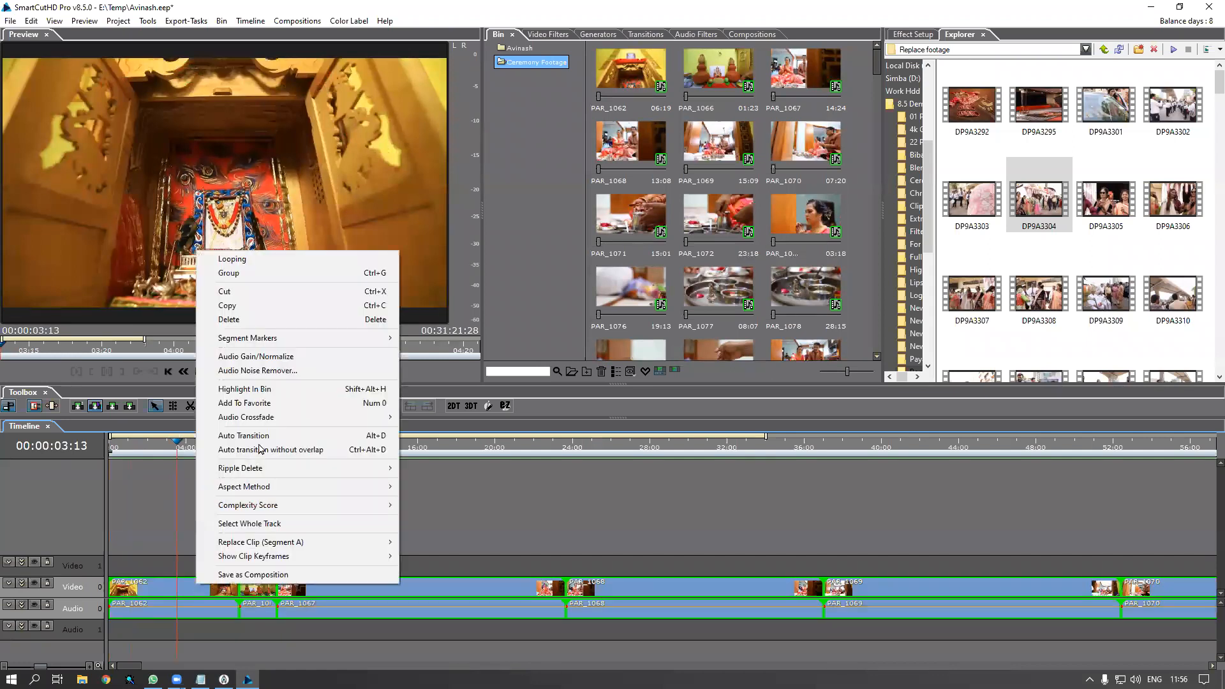
left_click(255, 436)
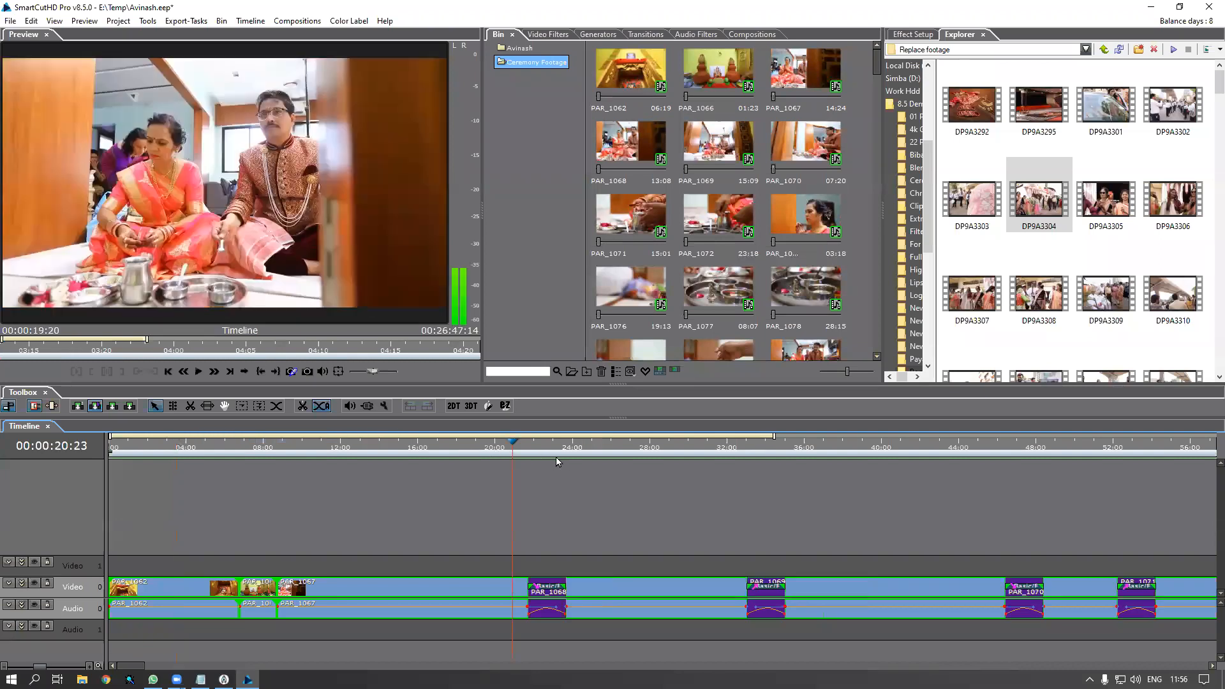
Scrub the playhead across the timeline to check the new transitions, ending inside PAR_1062
left_click_drag(658, 466, 812, 484)
left_click_drag(902, 494, 162, 502)
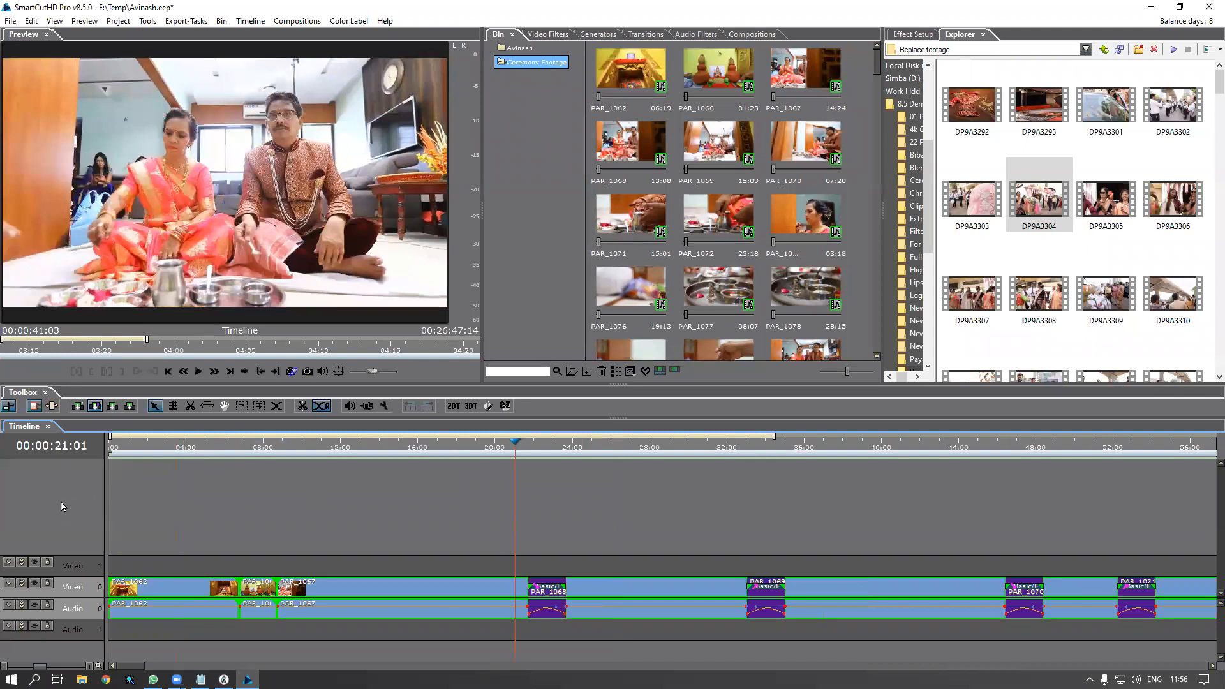
left_click_drag(62, 502, 105, 502)
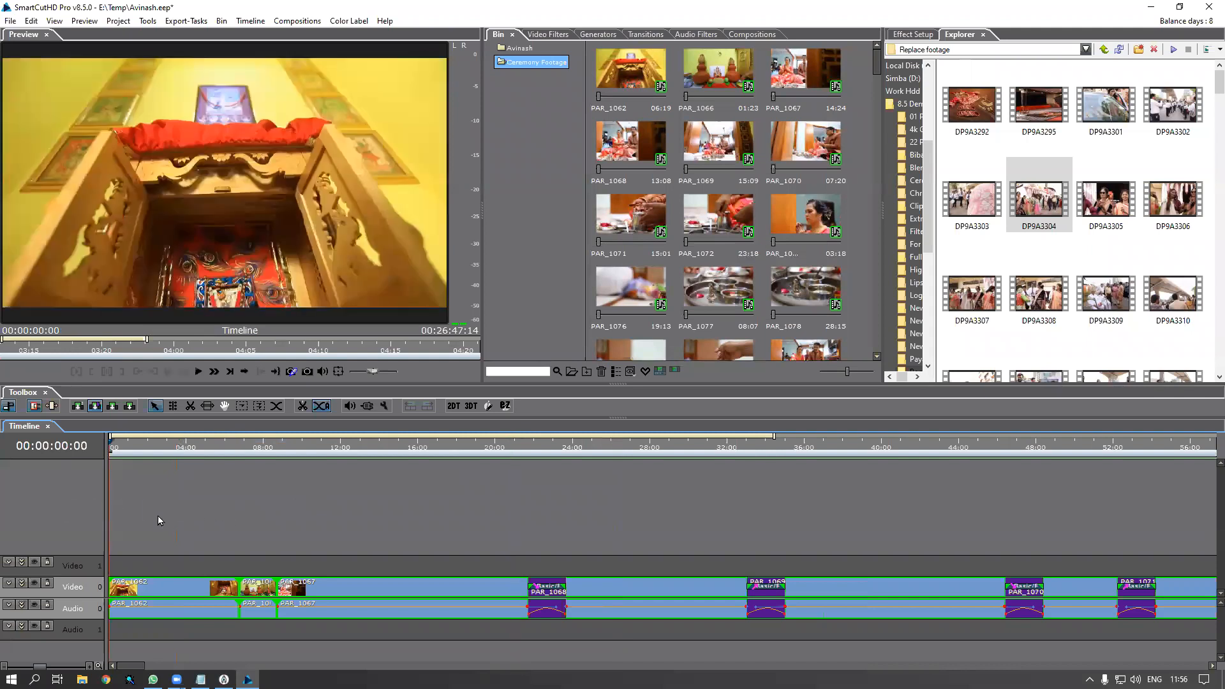
left_click_drag(171, 518, 200, 564)
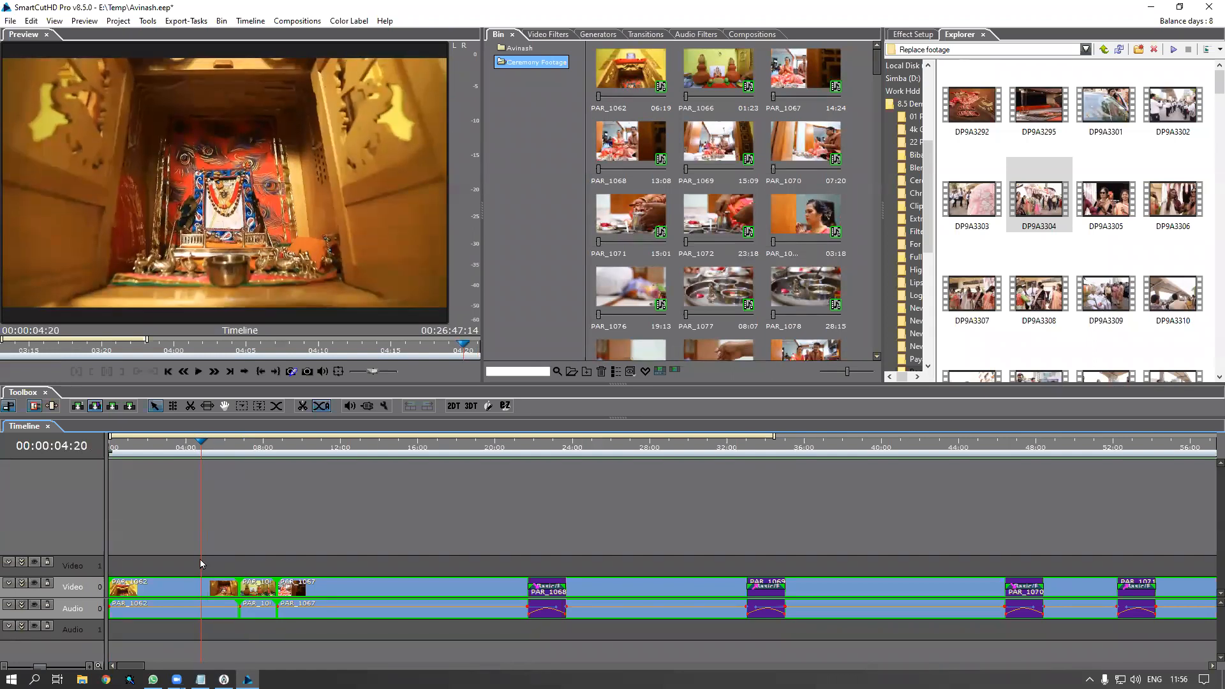
left_click(198, 560)
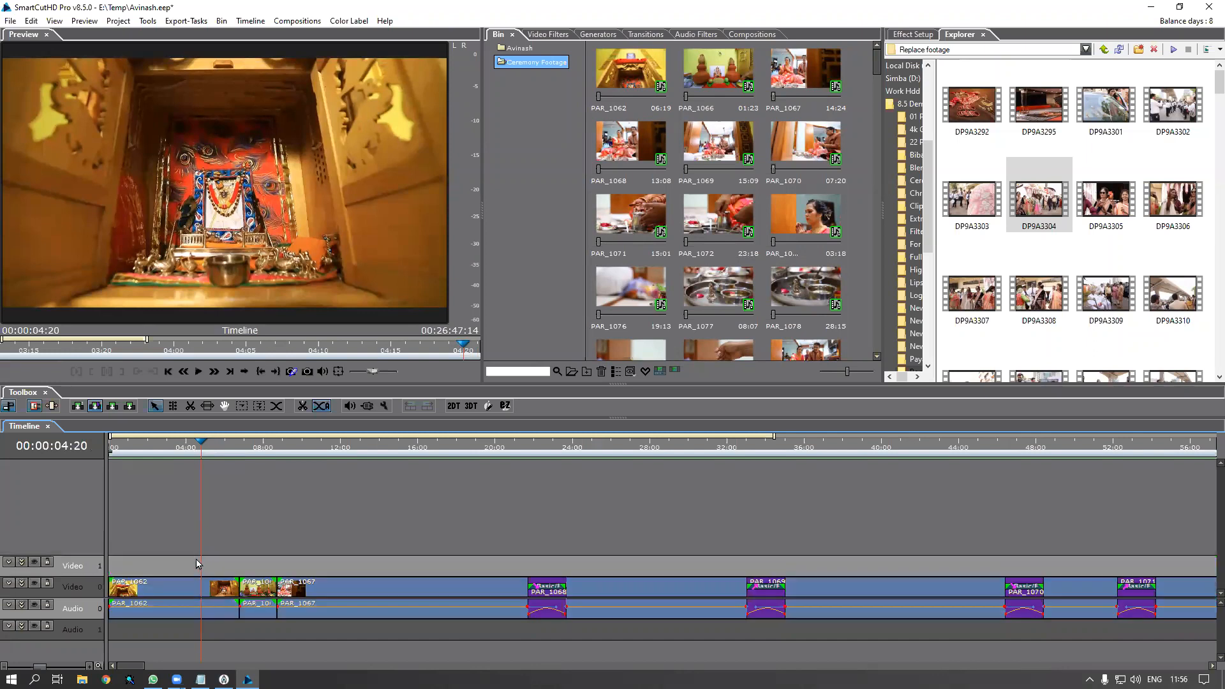
left_click(173, 450)
left_click(201, 591)
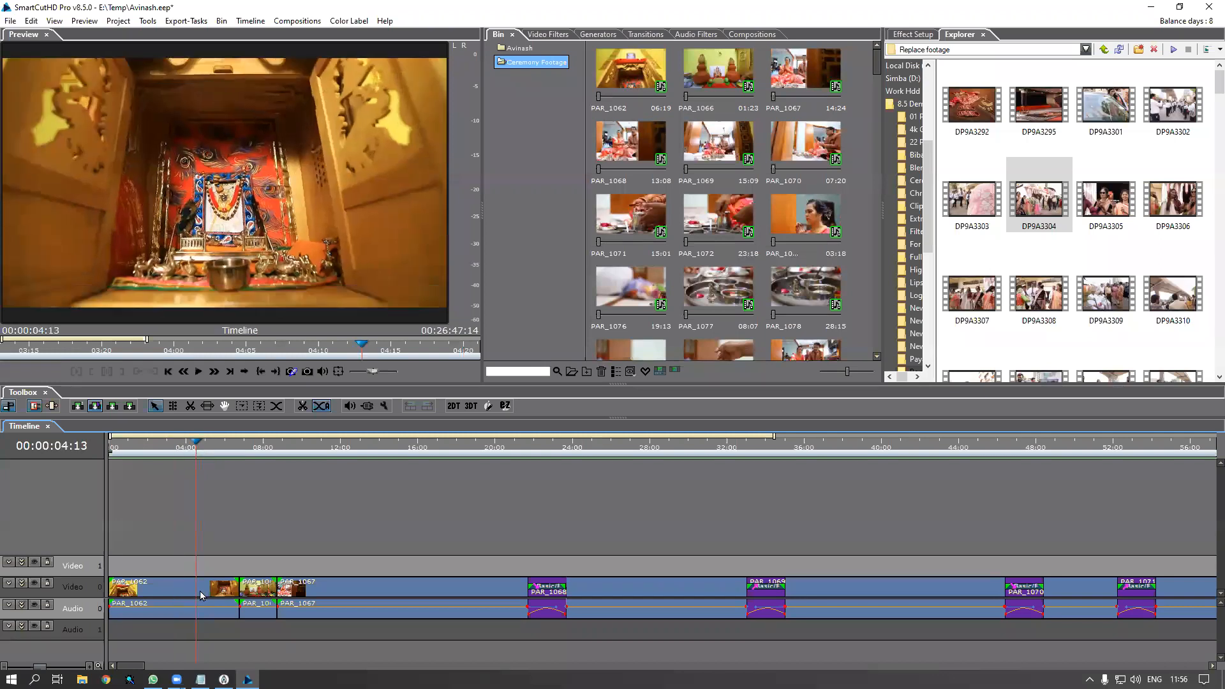
Launch the Windows On-Screen Keyboard by searching for 'key'
right_click(201, 591)
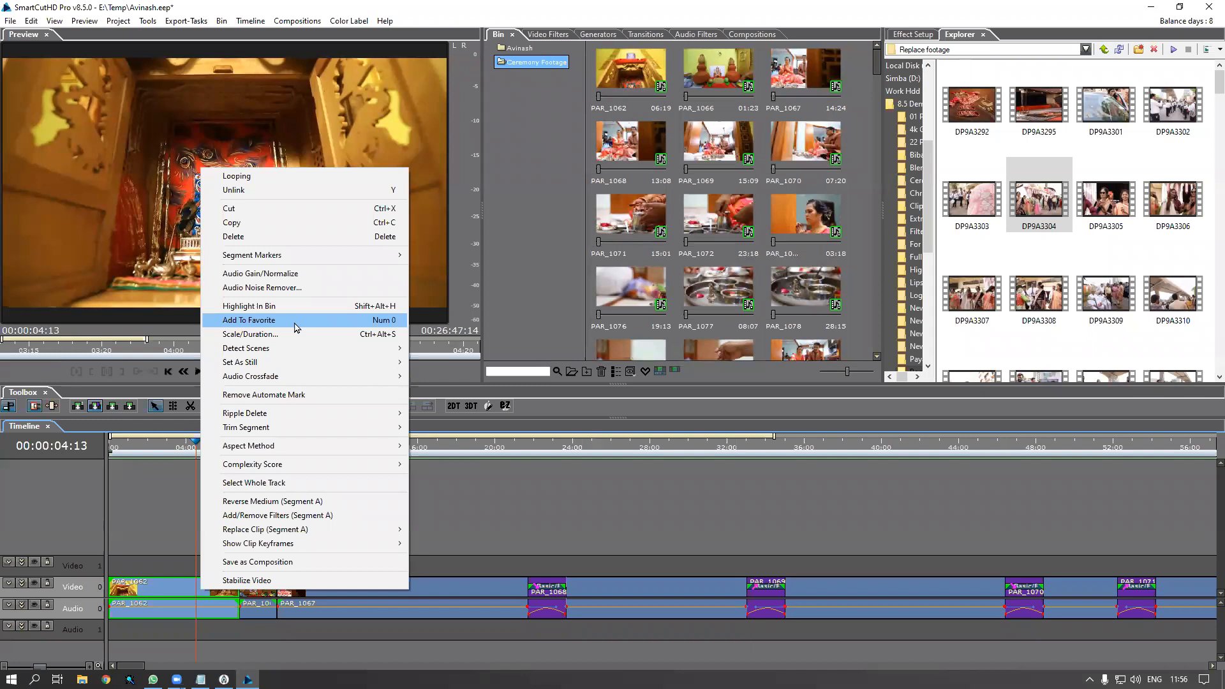
left_click(10, 678)
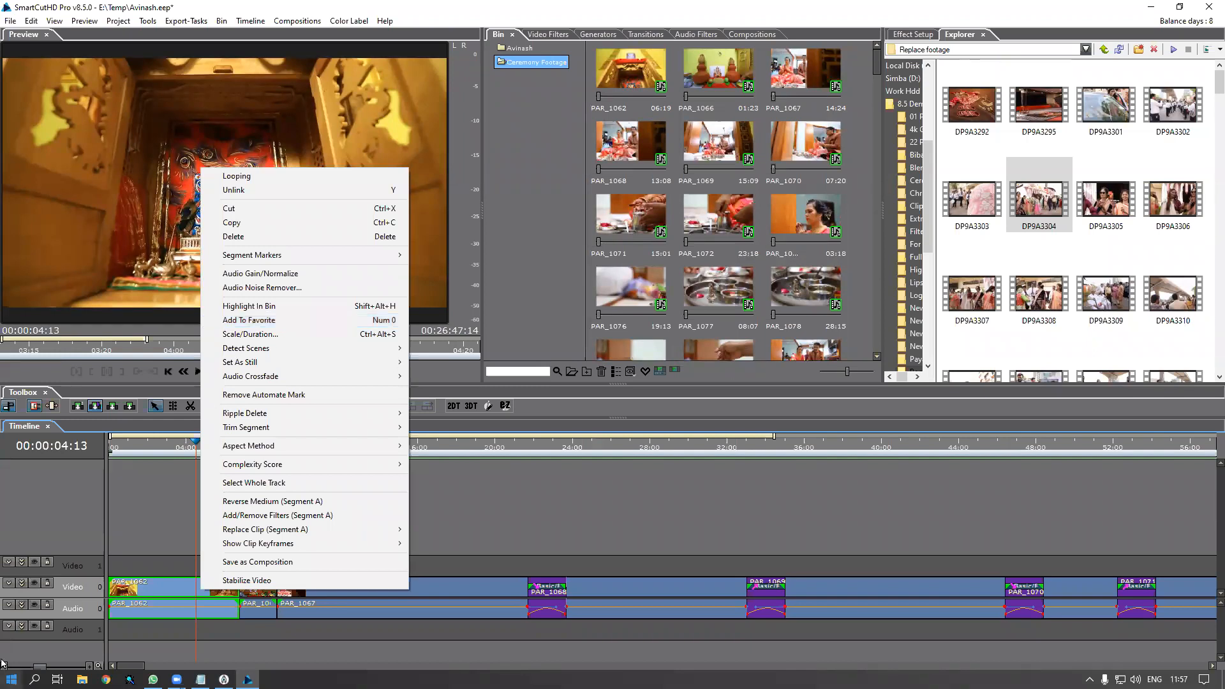
type("key")
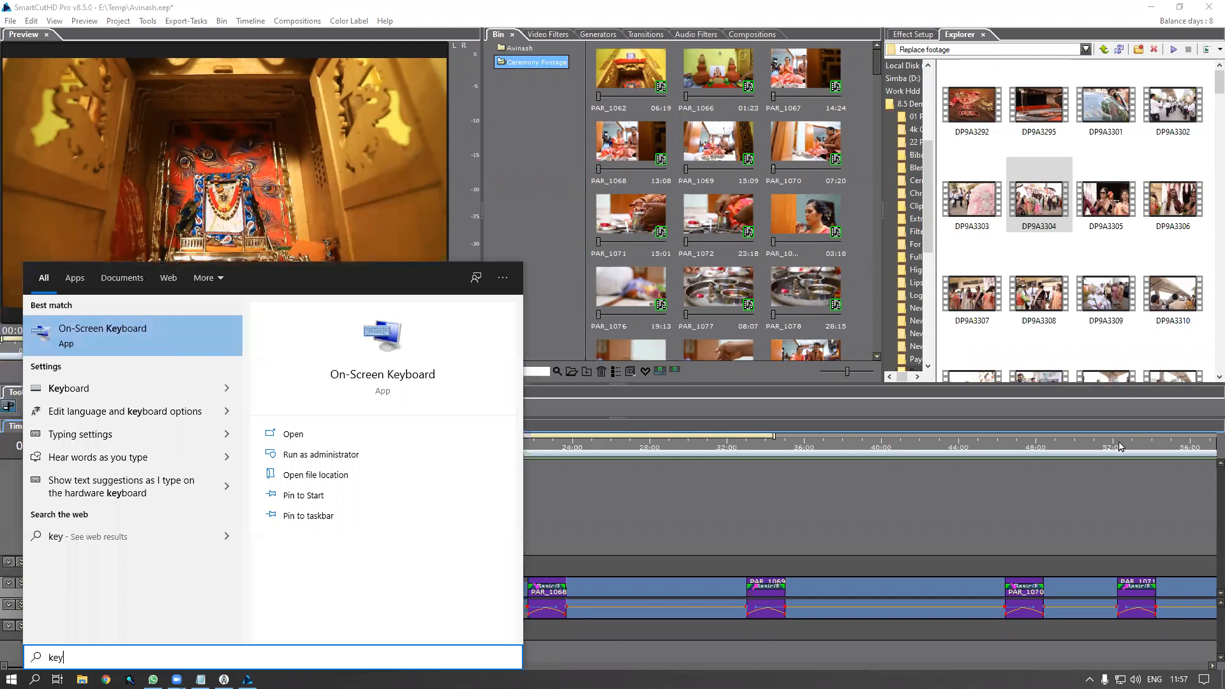
key("Return")
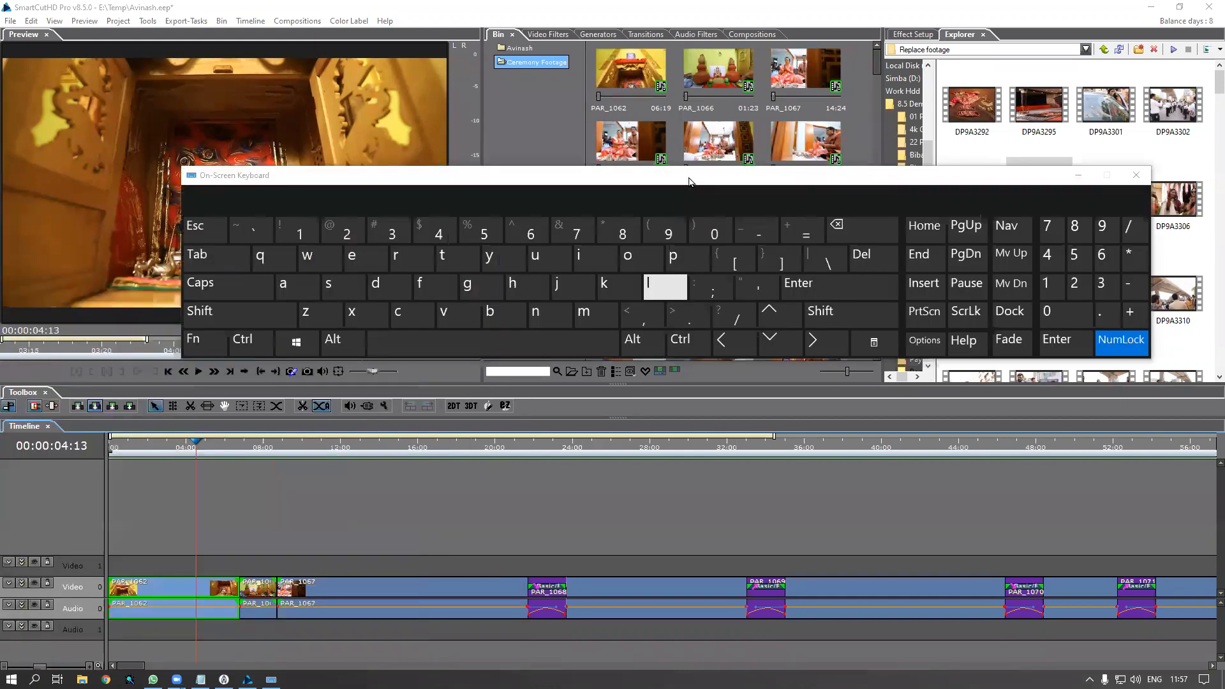
Drag the keyboard down to mid-screen and pull its right edge in to narrow it
left_click_drag(493, 214, 541, 59)
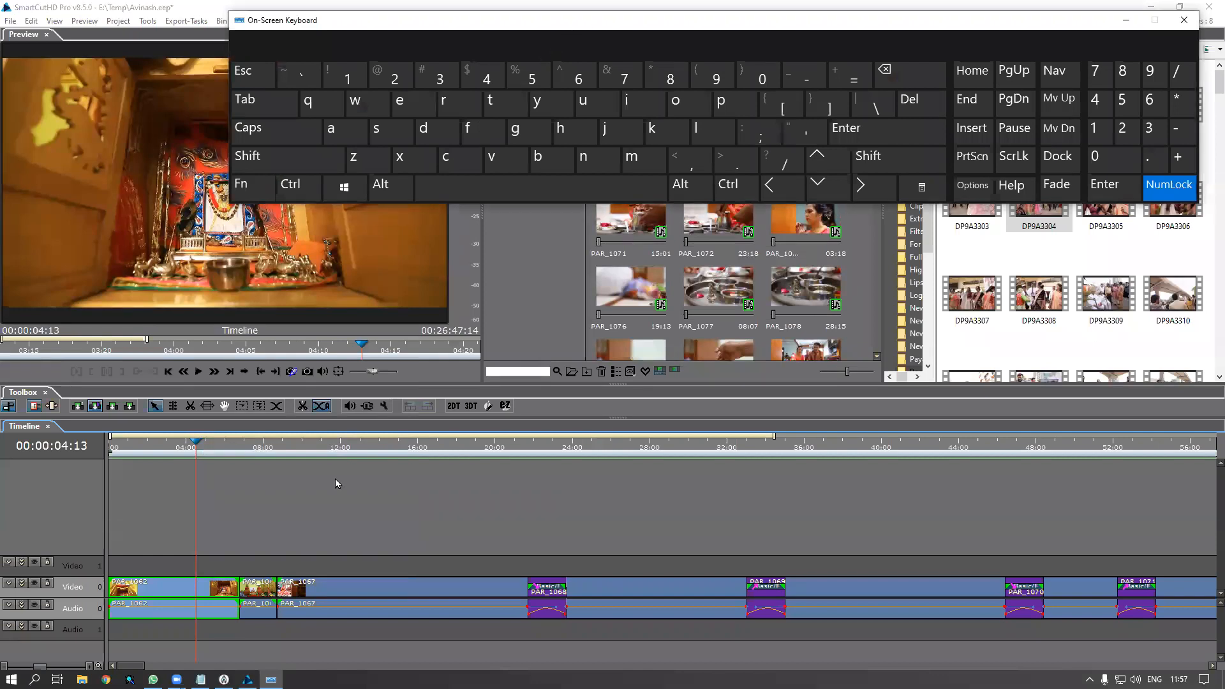
left_click_drag(482, 26, 415, 318)
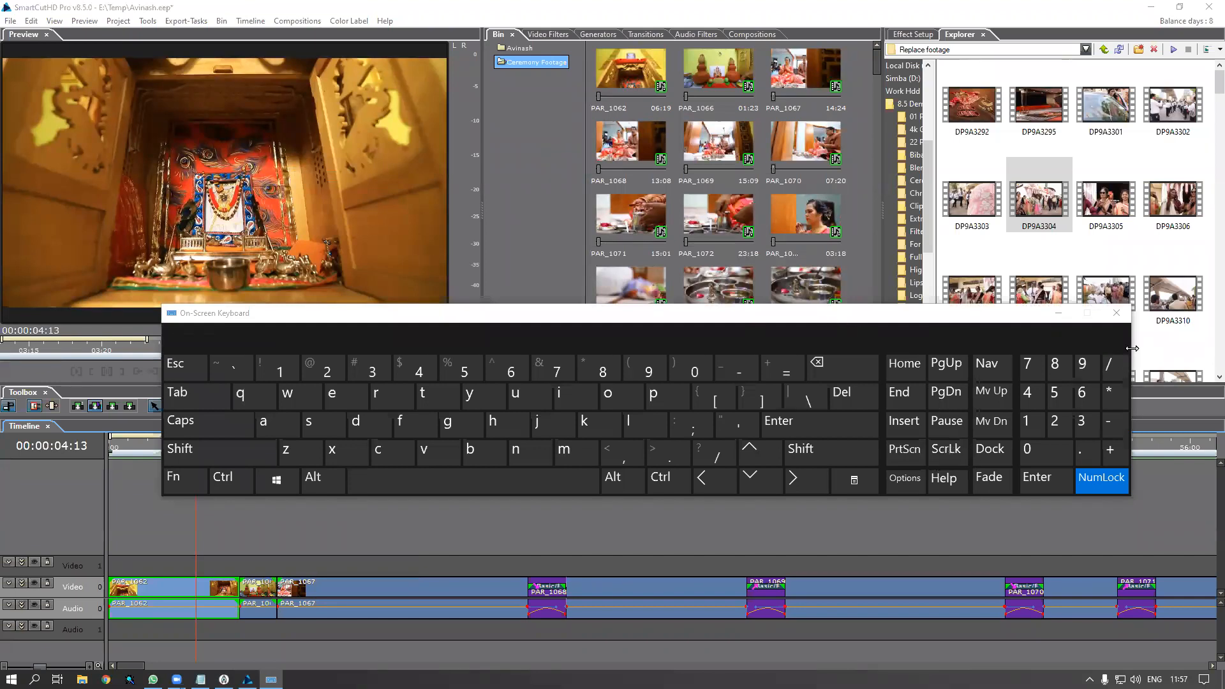
left_click_drag(1132, 349, 910, 348)
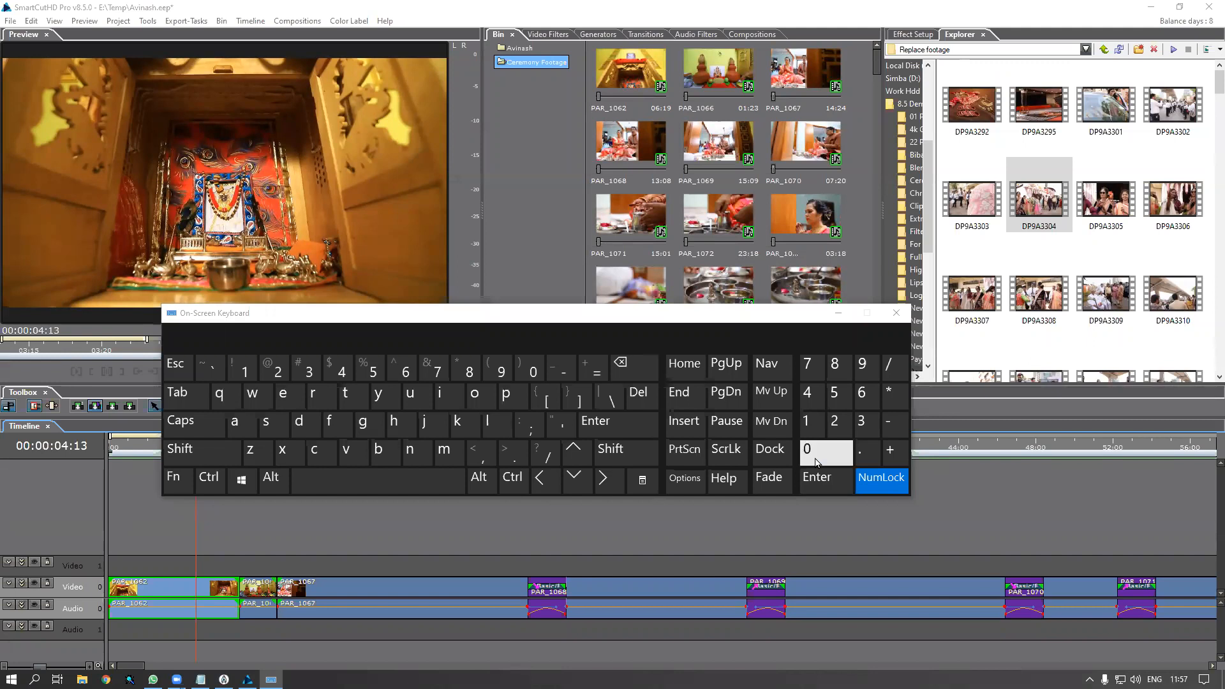
left_click(170, 599)
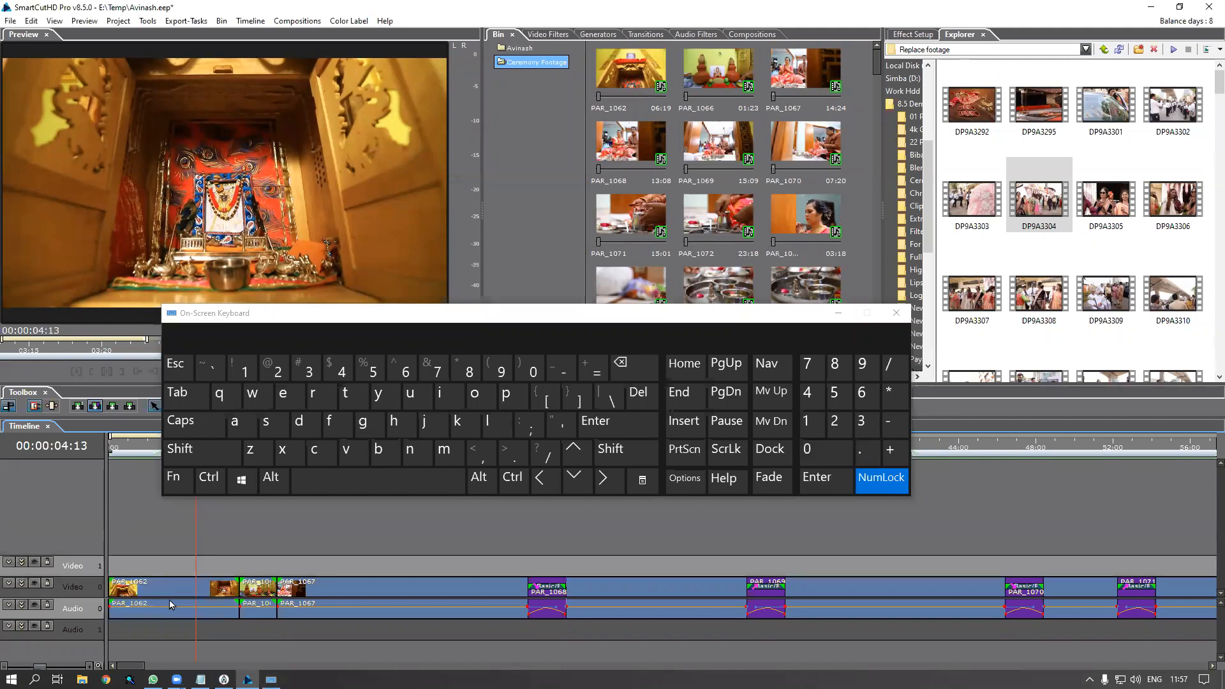
Select PAR_1062 and shrink the on-screen keyboard to sit above the timeline
left_click(171, 592)
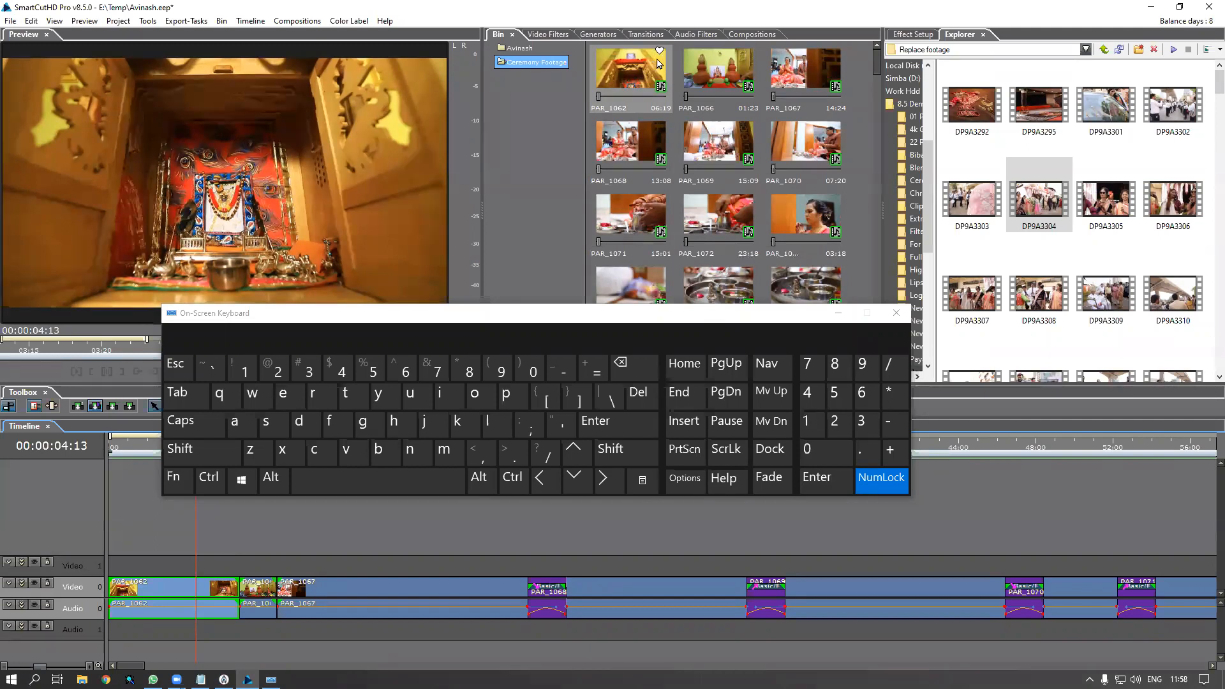
left_click_drag(636, 317, 676, 321)
left_click_drag(201, 308, 201, 307)
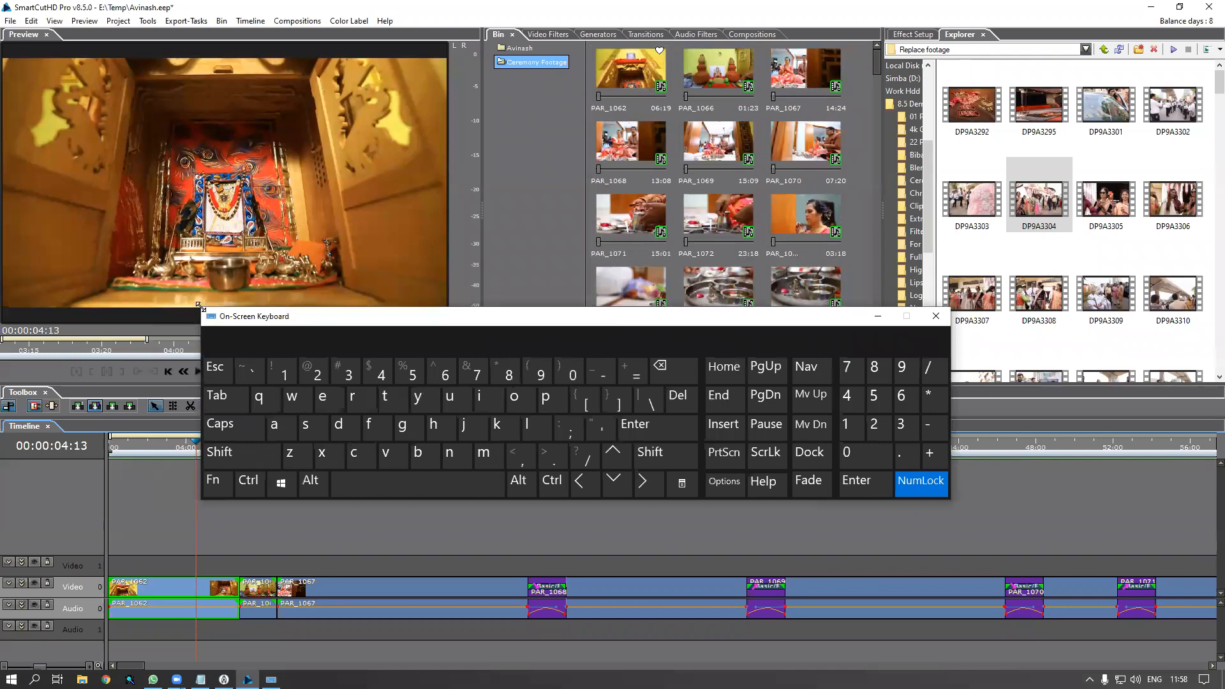
left_click_drag(199, 306, 431, 377)
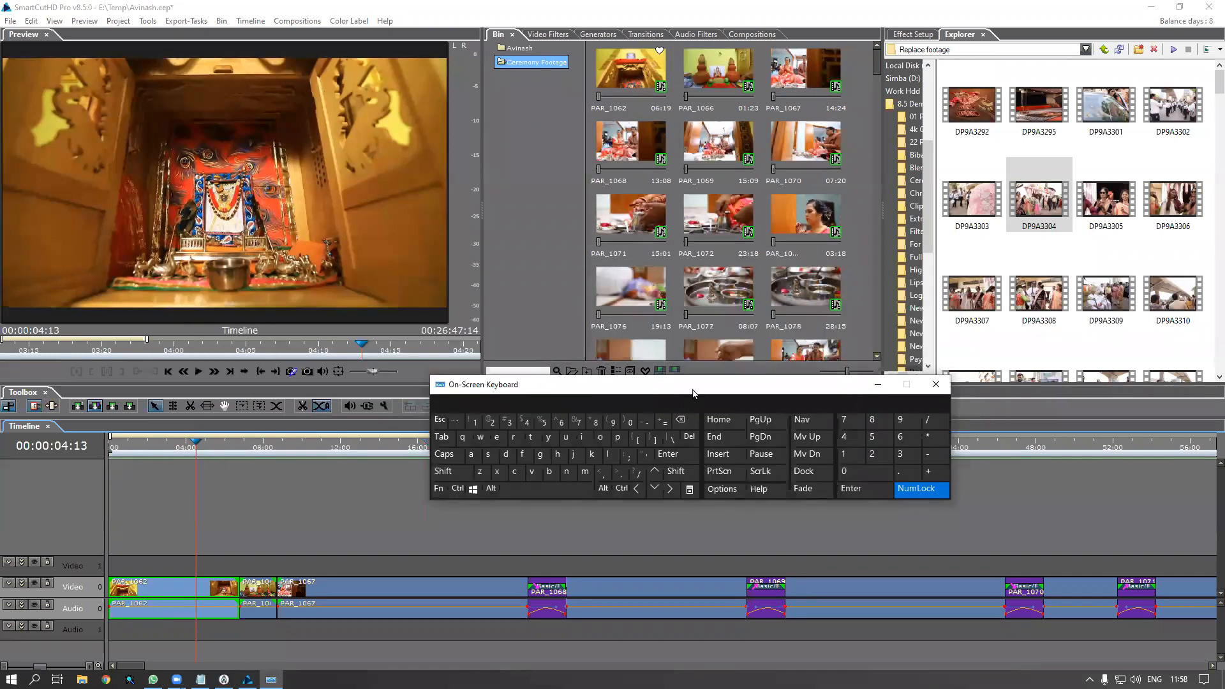
left_click_drag(607, 398, 519, 406)
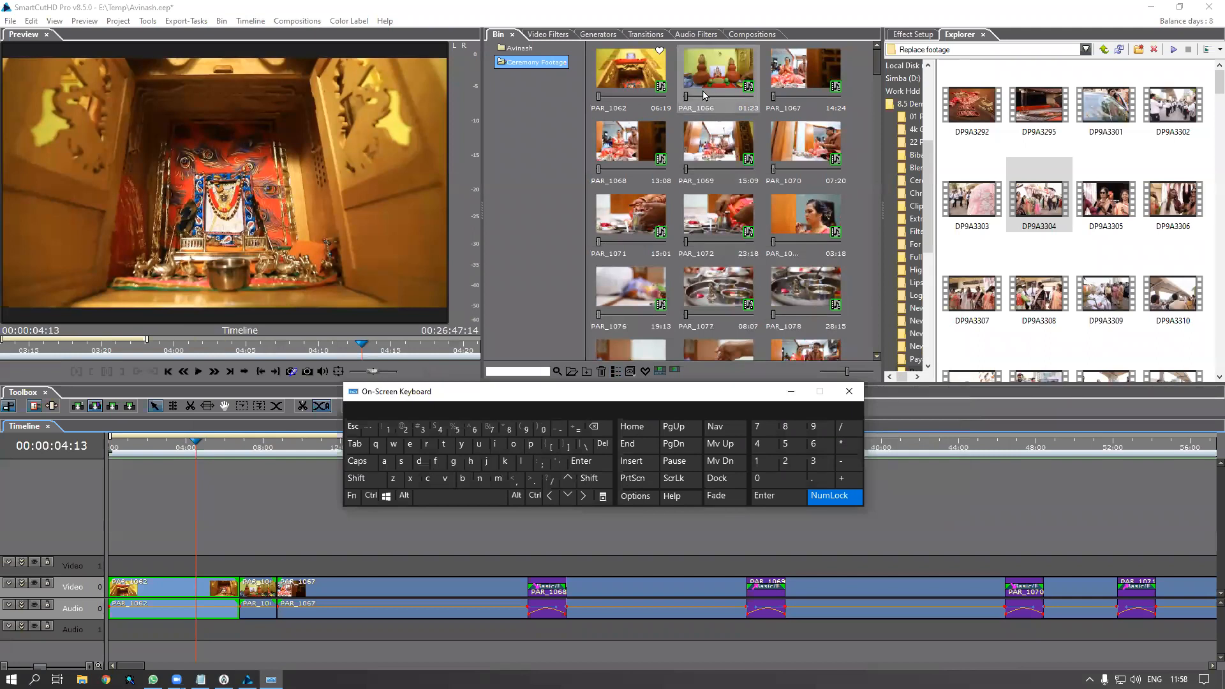
Select PAR_1066 and then PAR_1068 for favoriting, enlarging the bin thumbnails along the way
left_click(251, 456)
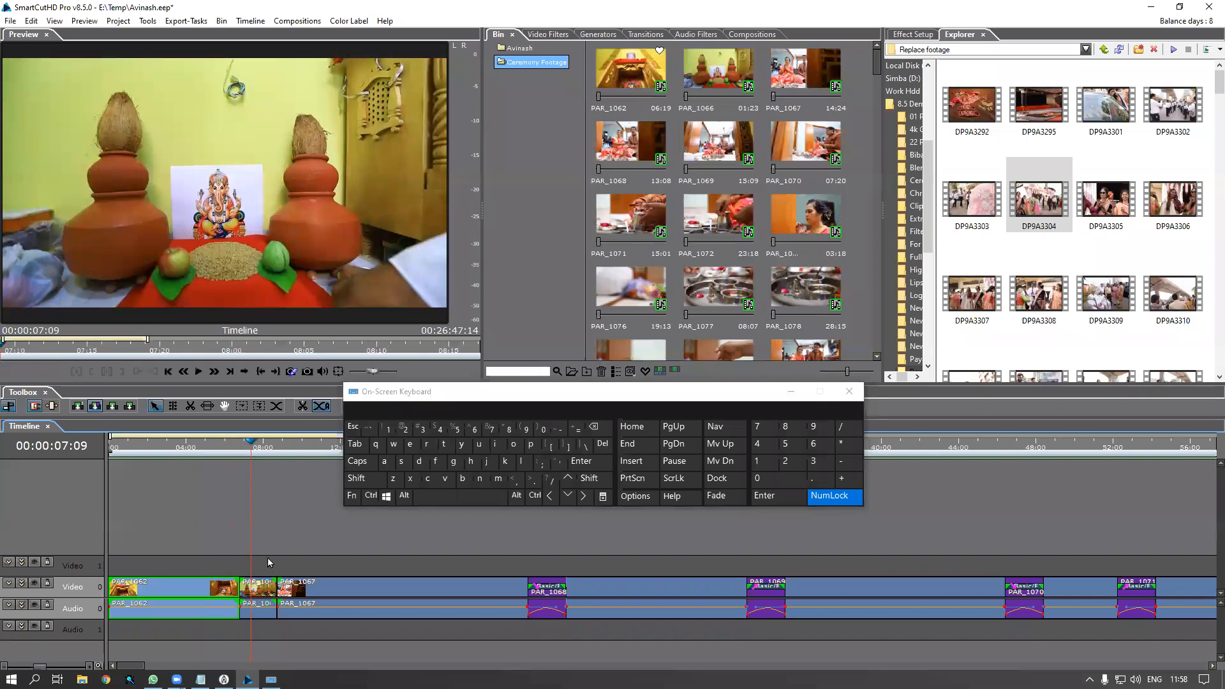
left_click(267, 586)
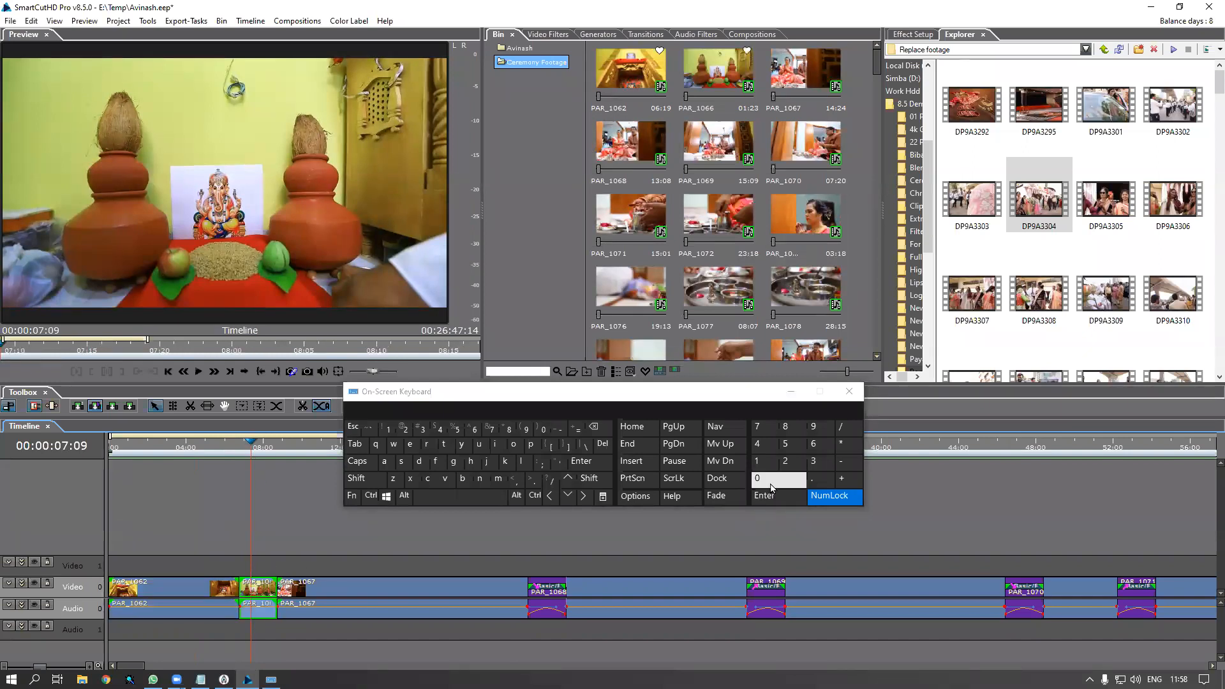
left_click_drag(848, 375, 871, 371)
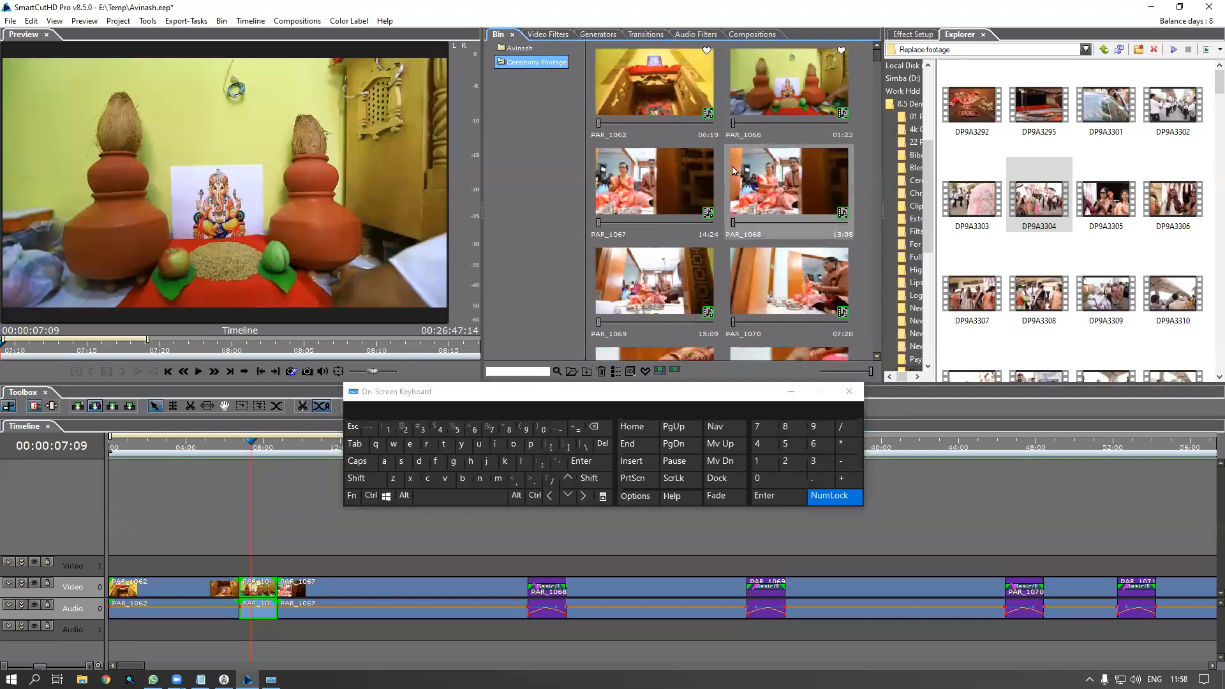
left_click_drag(293, 443, 661, 499)
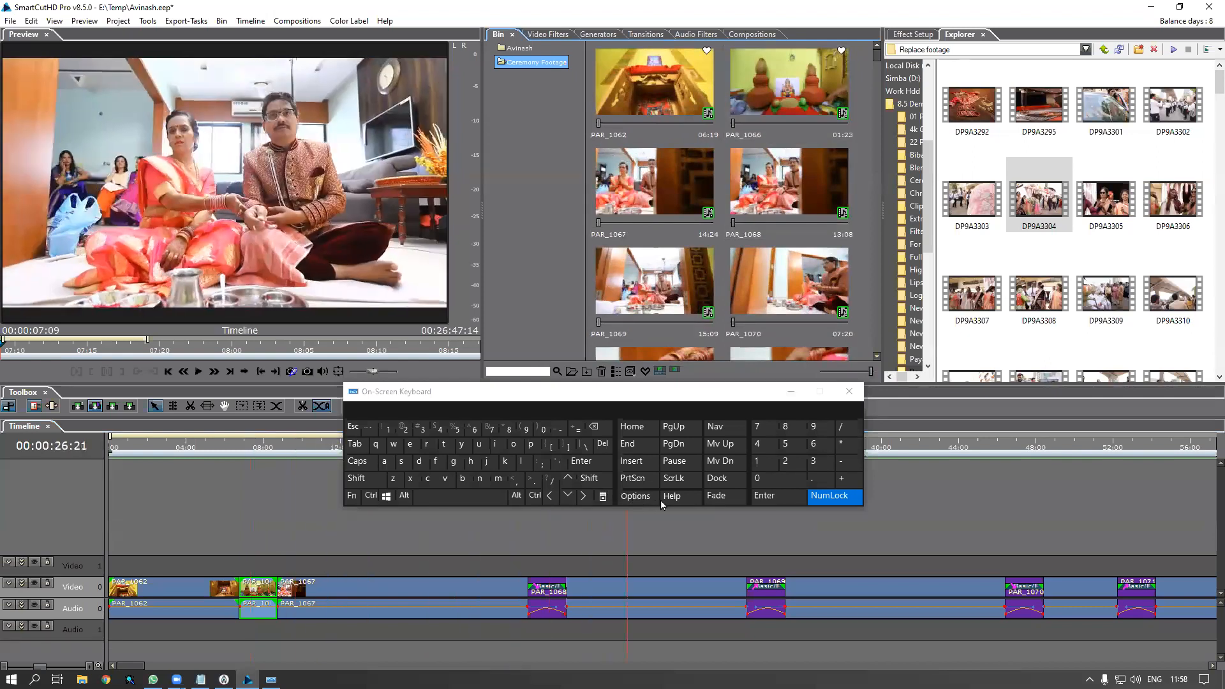
left_click(667, 600)
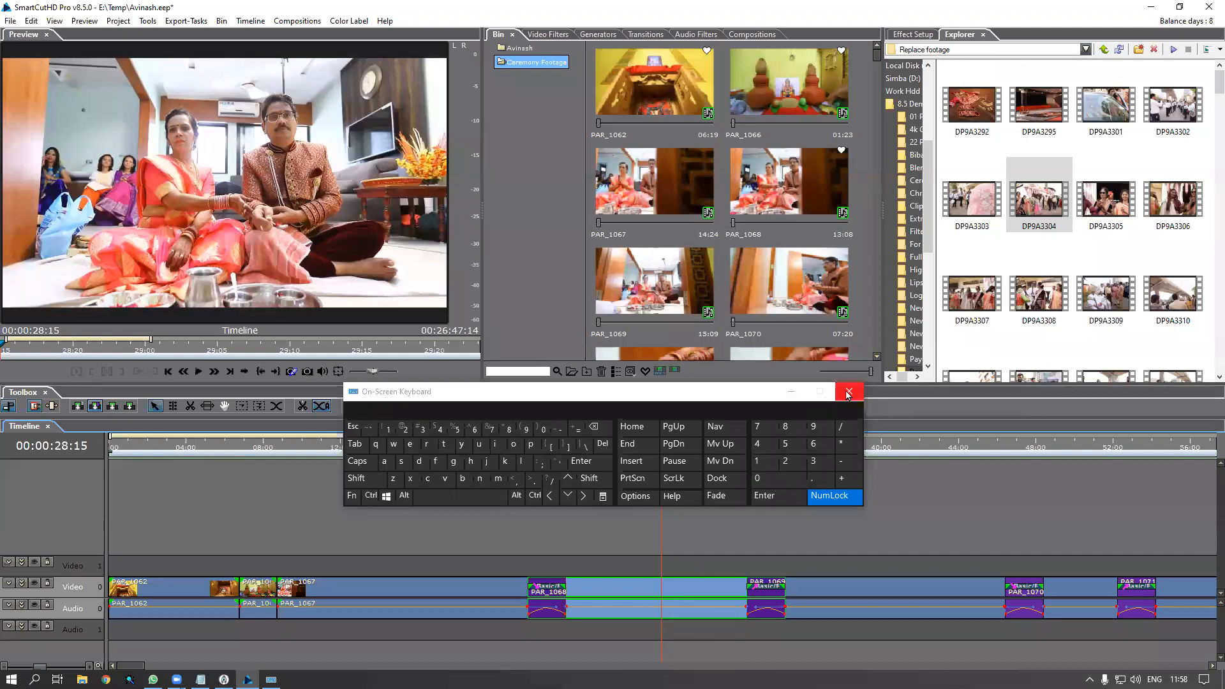
Move the keyboard aside to uncover the timeline and select PAR_1070
left_click(710, 395)
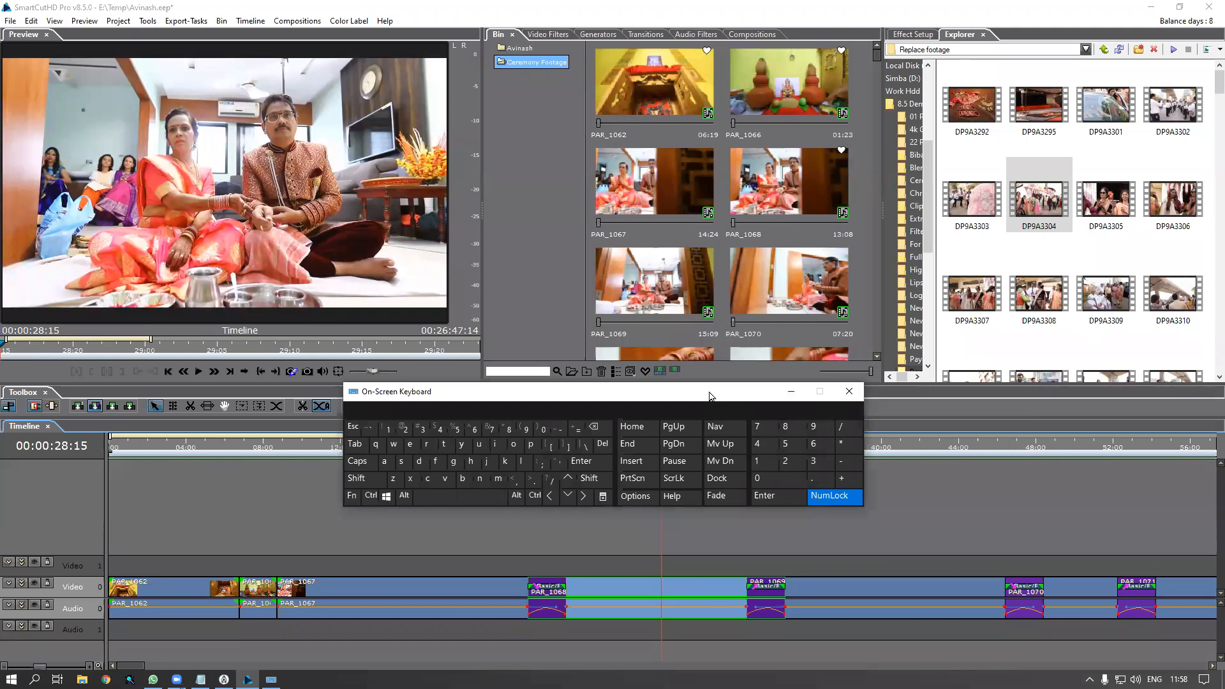
left_click_drag(711, 396, 943, 399)
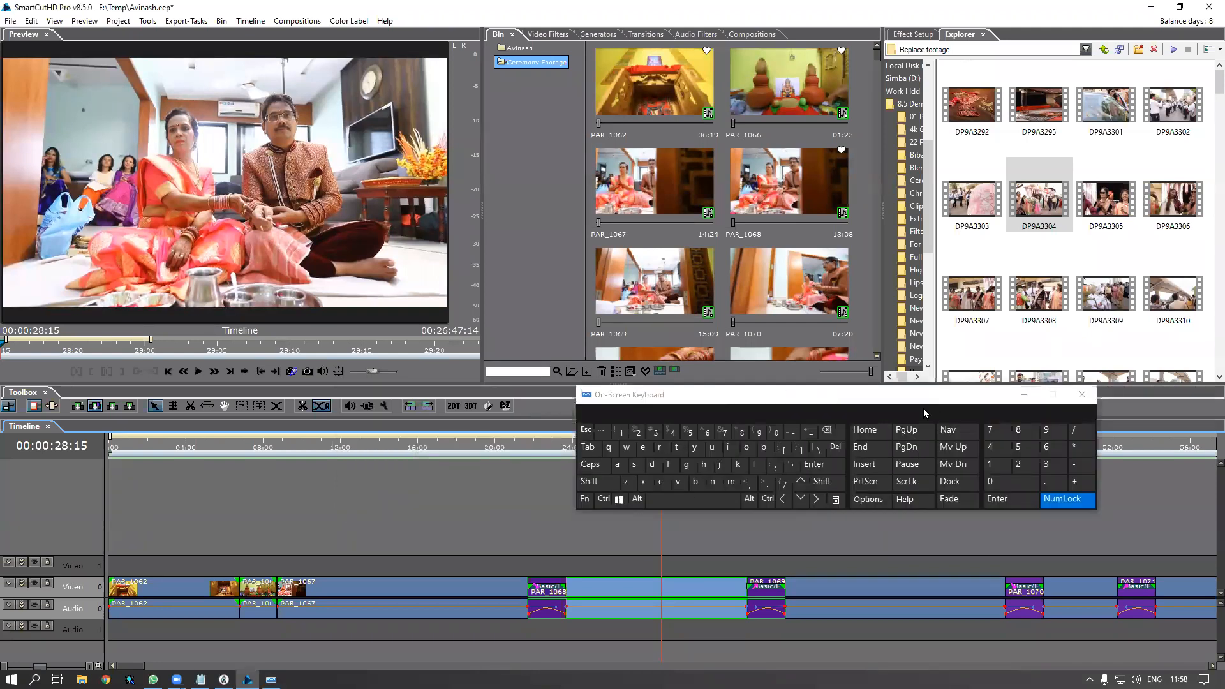
left_click(744, 397)
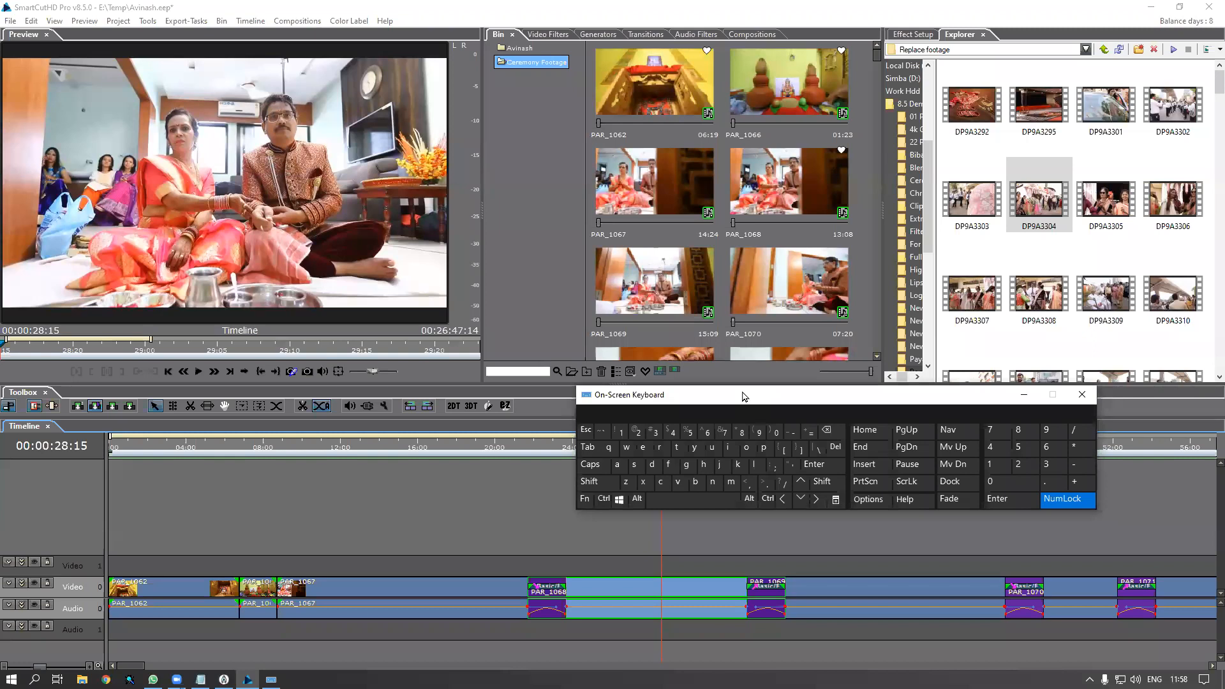
left_click_drag(742, 392, 187, 387)
left_click_drag(664, 447, 1093, 511)
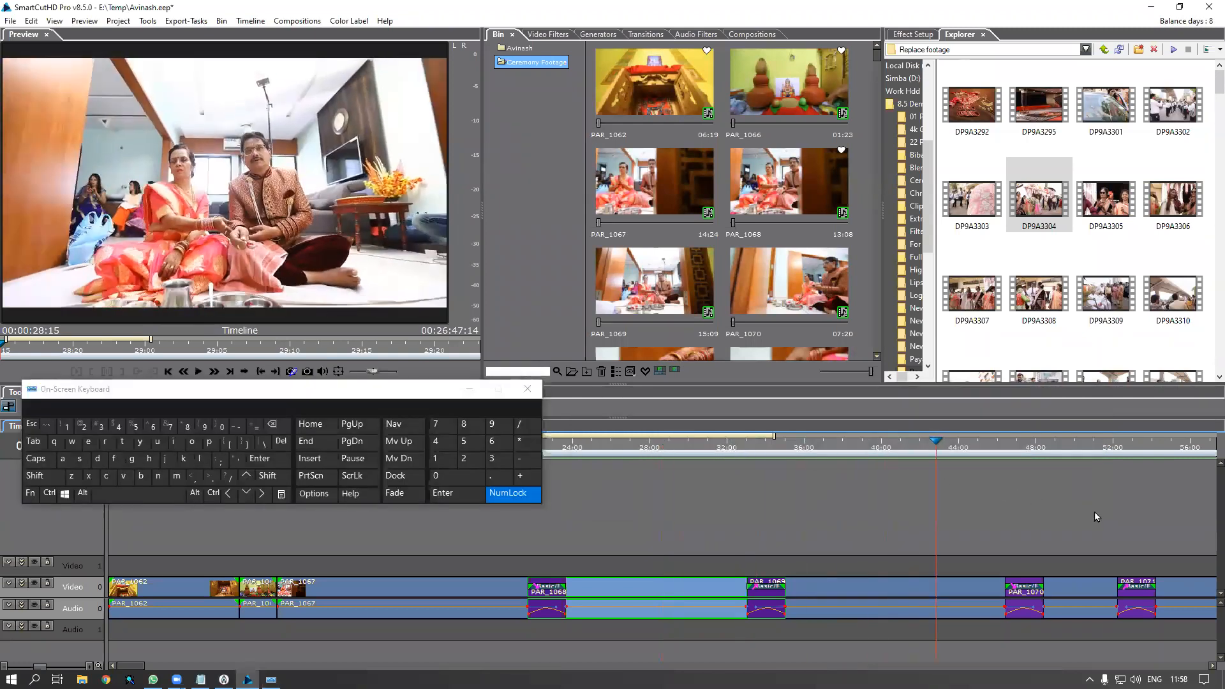
left_click(1073, 591)
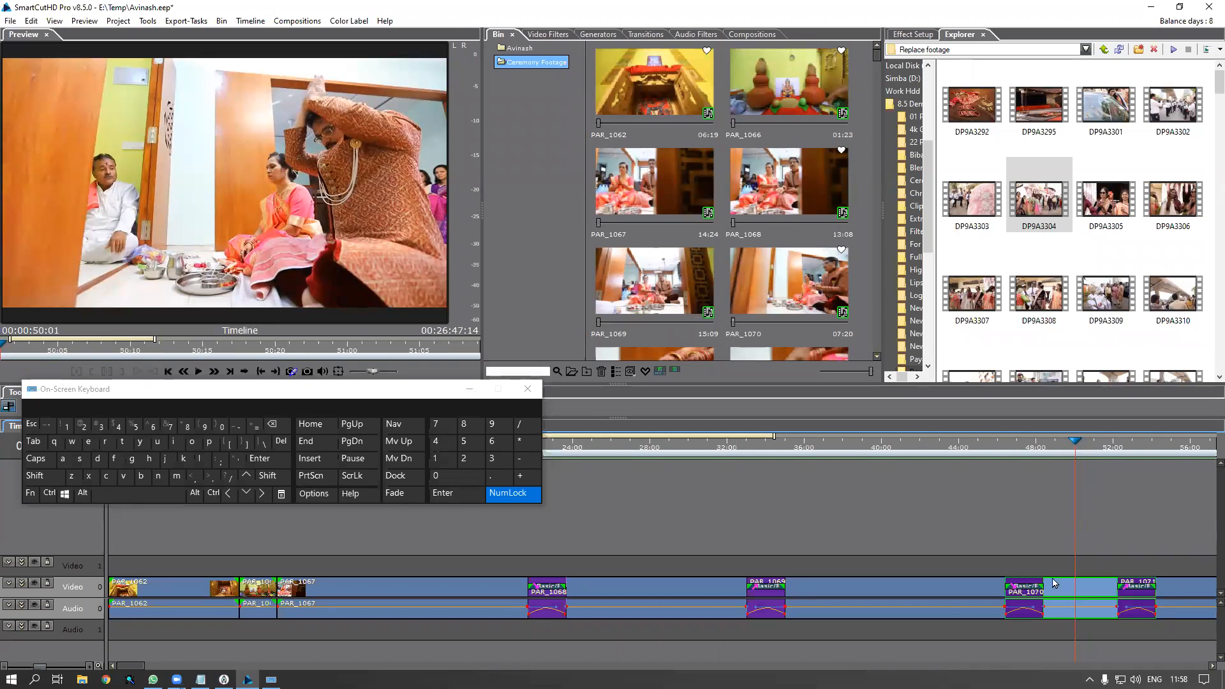
left_click_drag(1112, 445, 1080, 471)
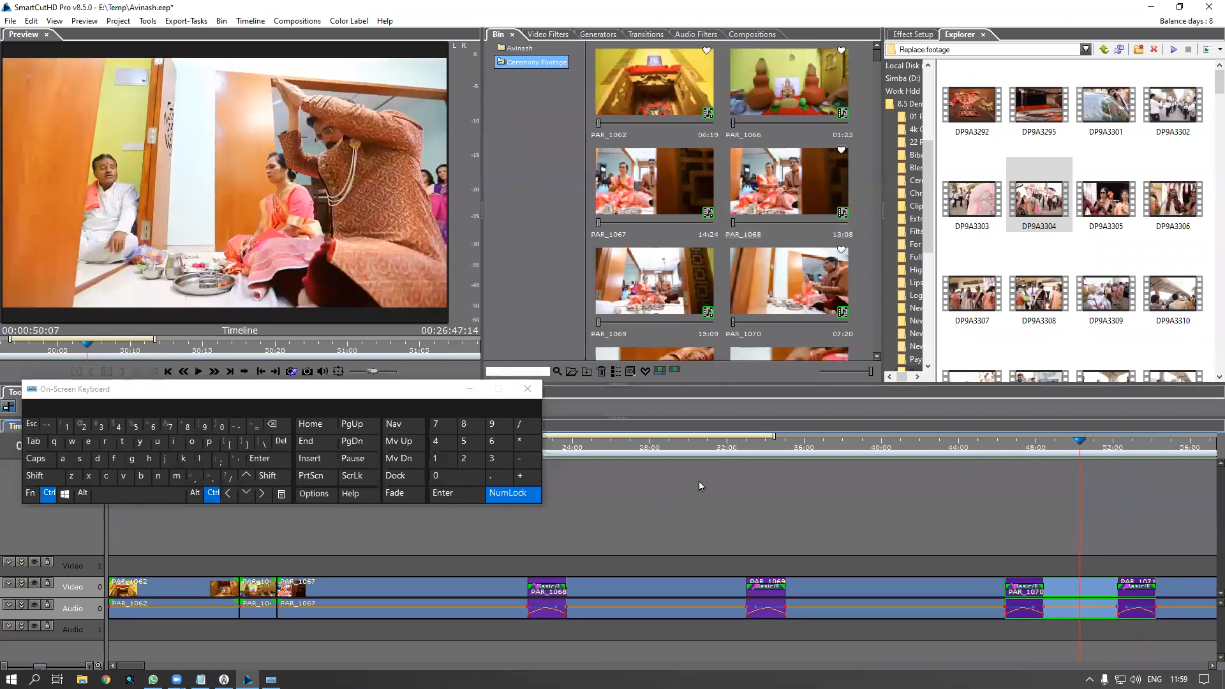
Mark PAR_1077 with Add To Favorite, then close the on-screen keyboard
scroll(699, 488, "down", 3)
scroll(786, 508, "down", 3)
left_click_drag(586, 446, 656, 477)
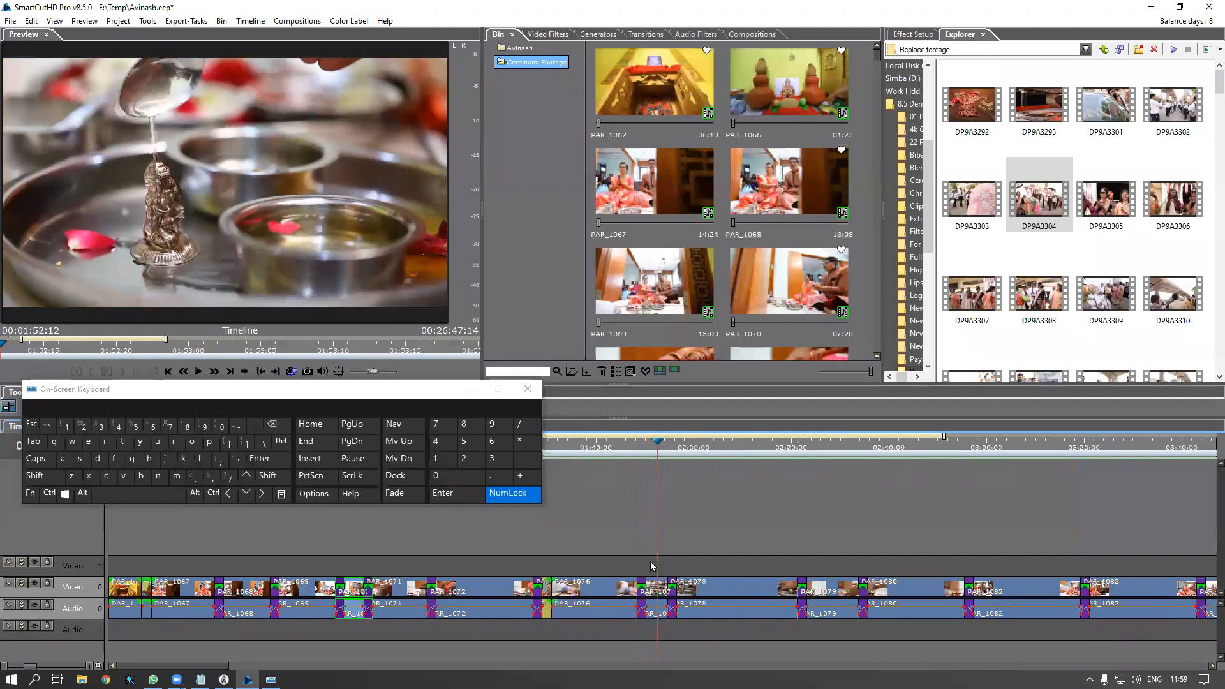
left_click(660, 591)
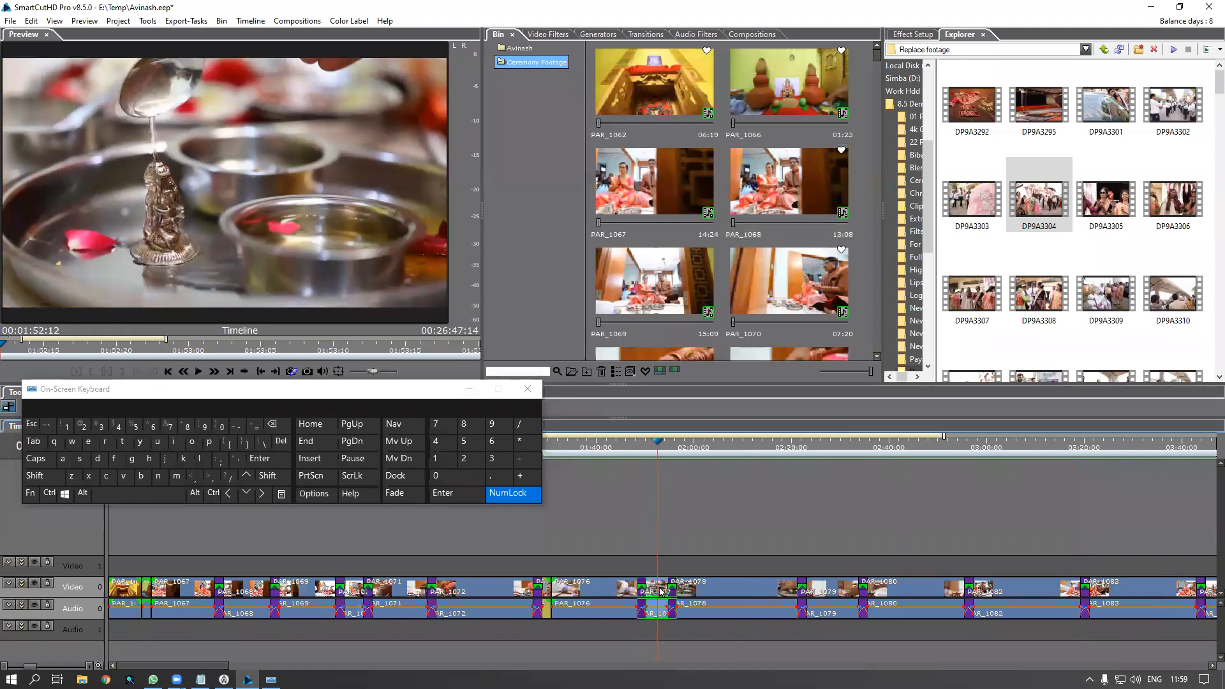
right_click(661, 590)
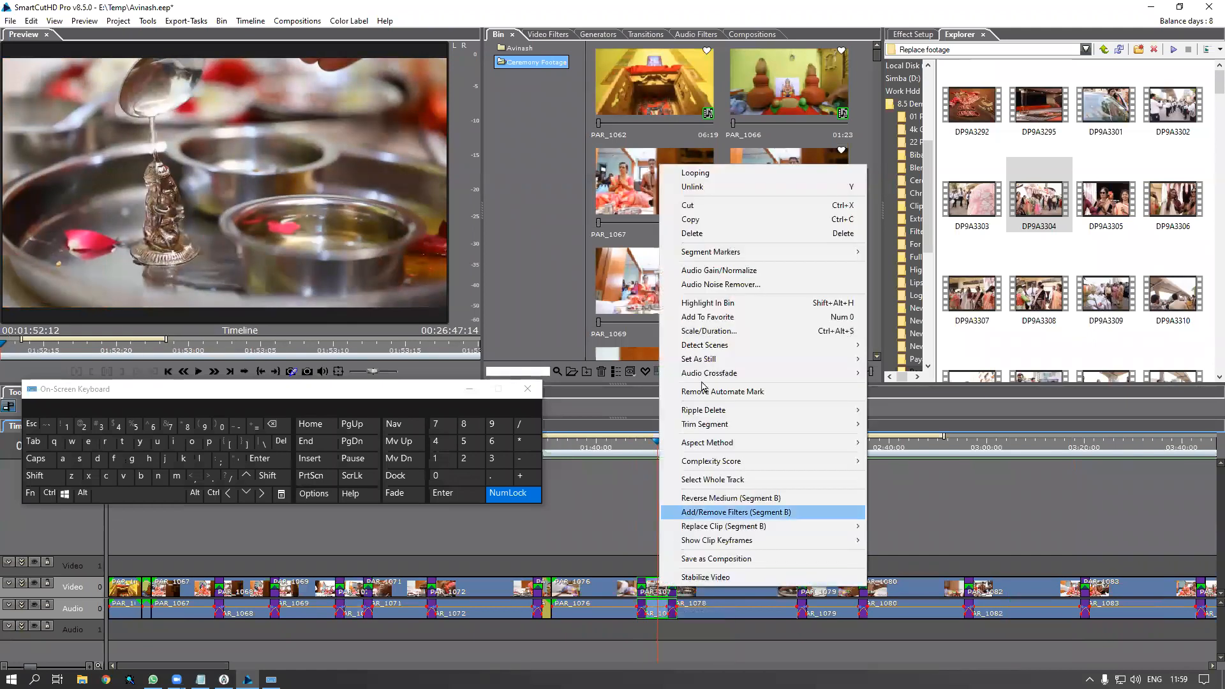
left_click(715, 323)
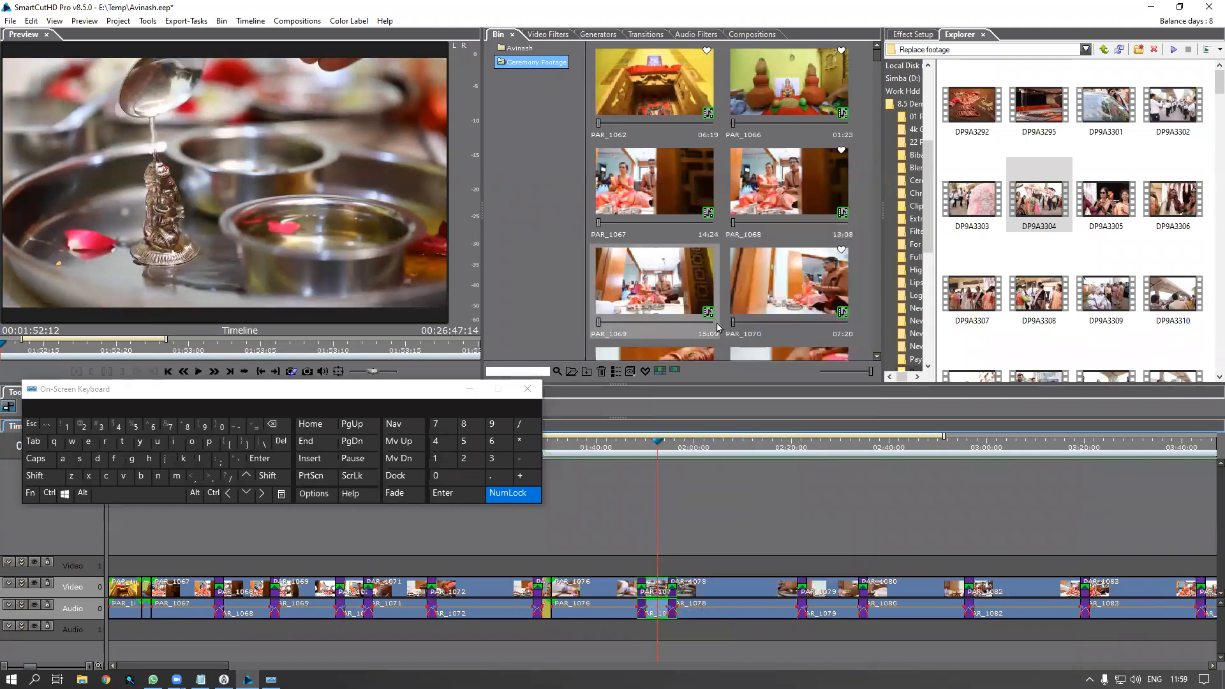
left_click(694, 447)
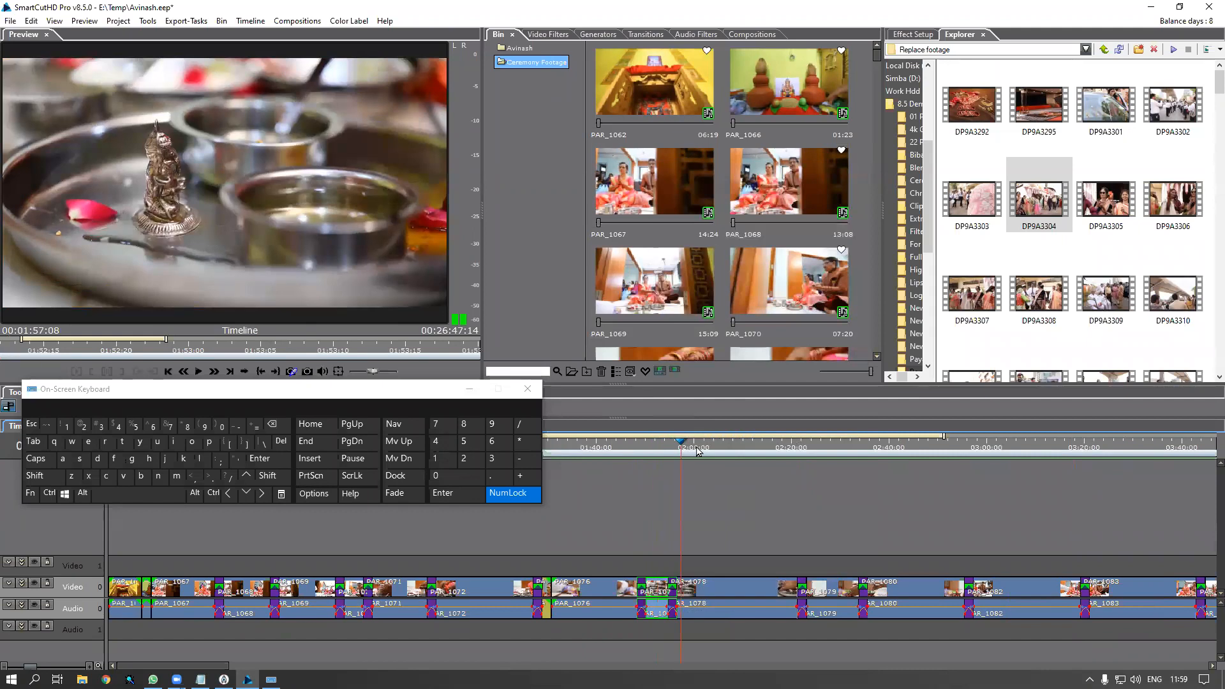
left_click(527, 392)
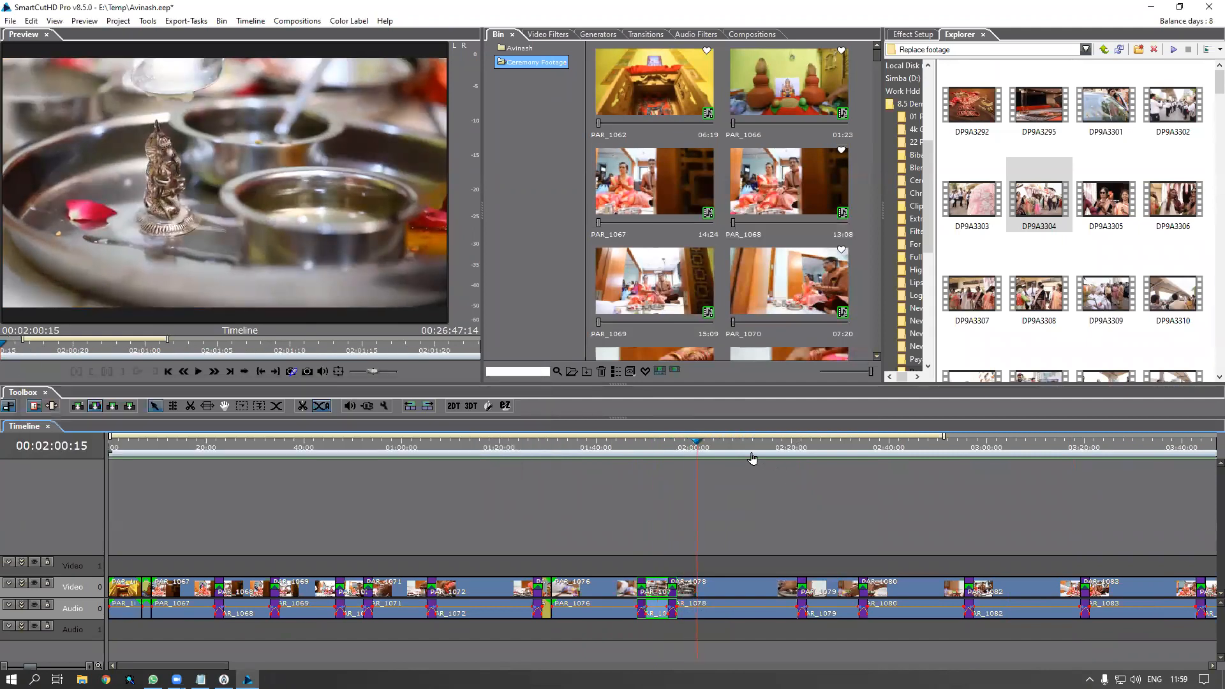
left_click(792, 447)
left_click_drag(871, 469, 940, 526)
scroll(875, 548, "down", 1)
scroll(875, 548, "down", 1)
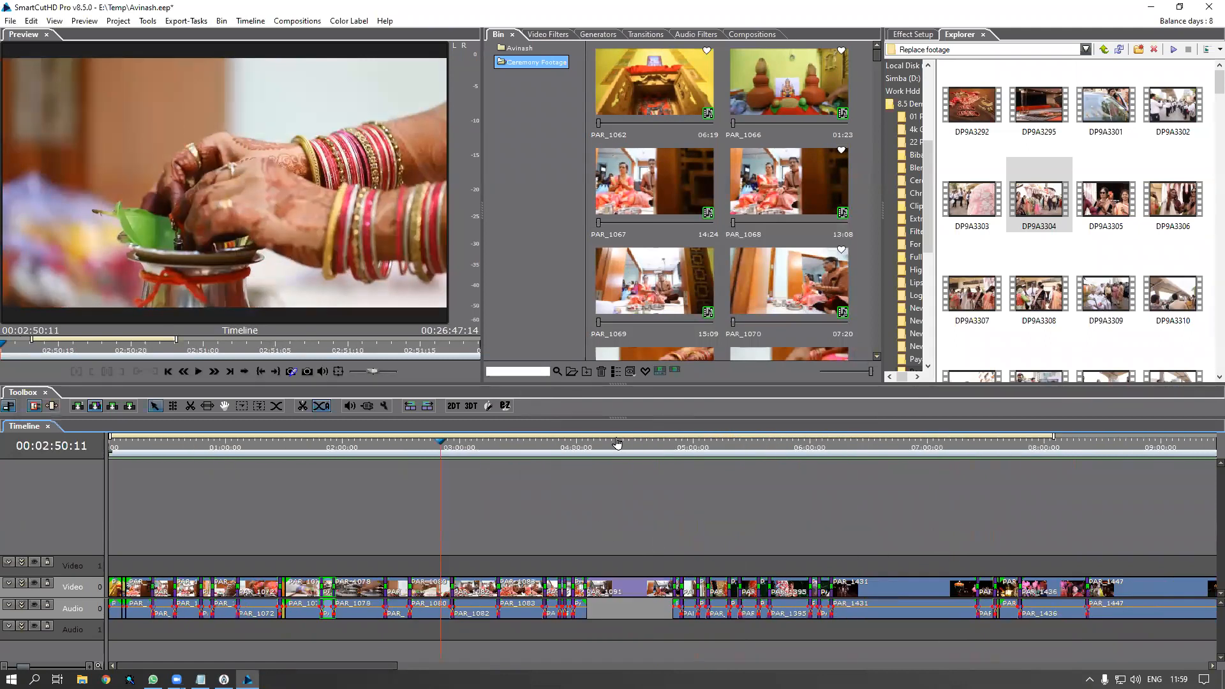
left_click(615, 446)
left_click_drag(647, 456, 739, 497)
left_click_drag(722, 565, 750, 593)
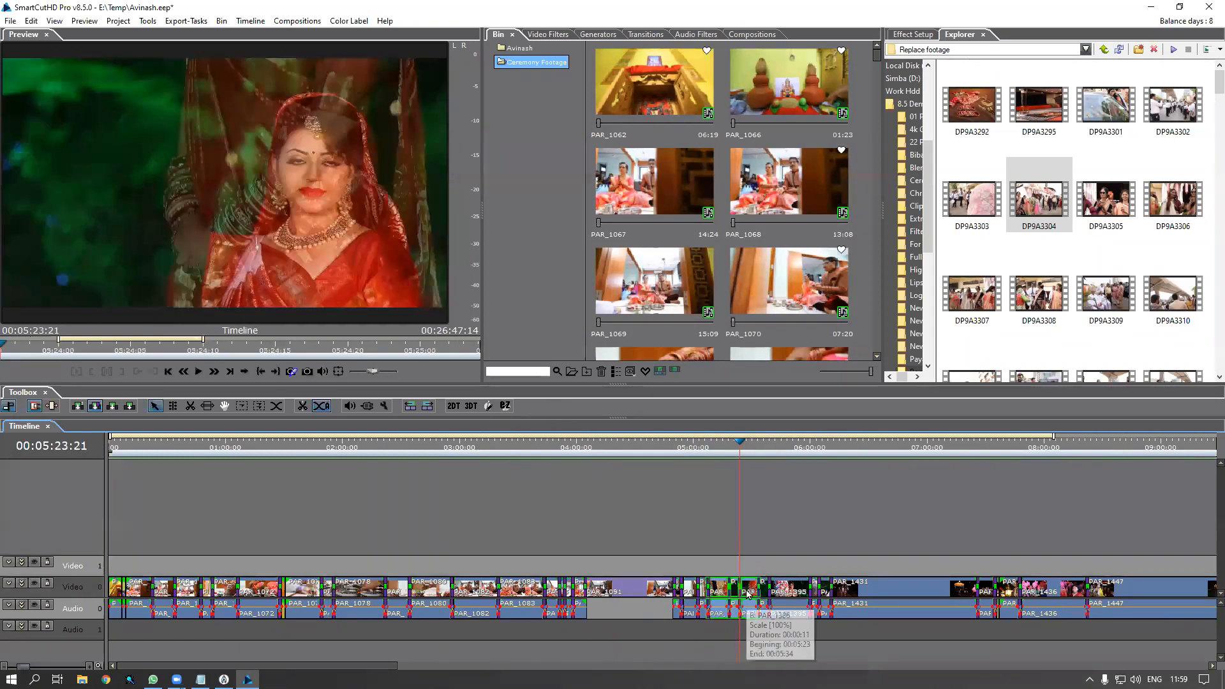
right_click(748, 595)
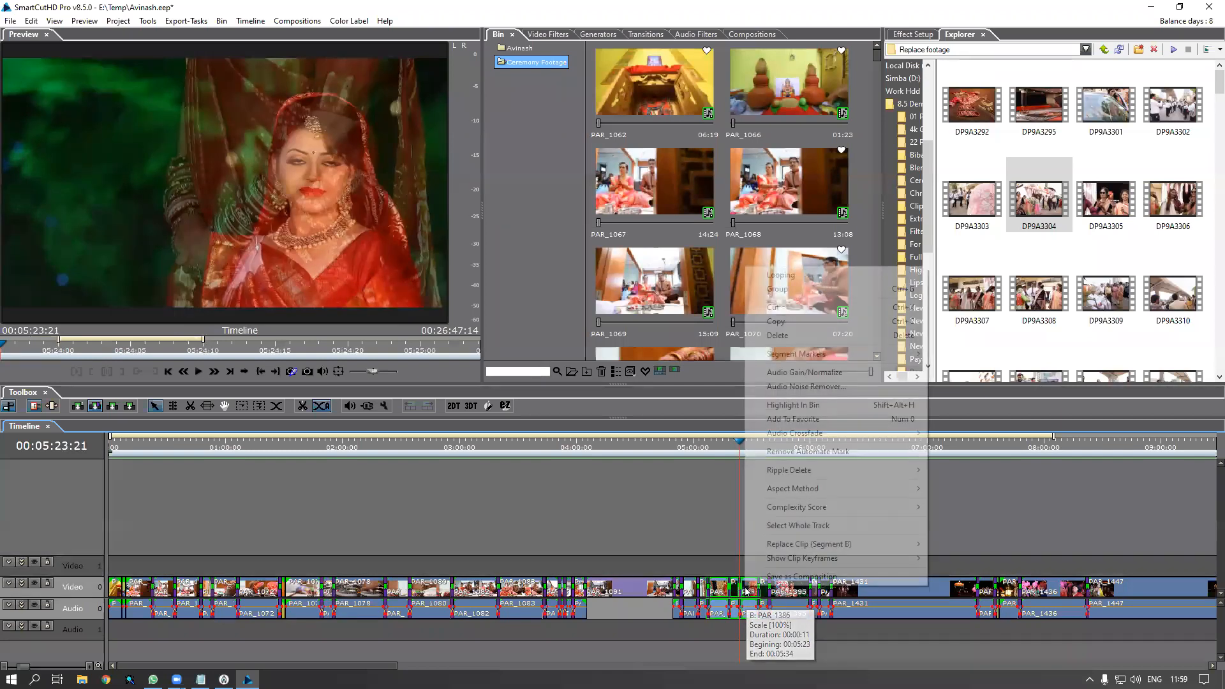
left_click(783, 419)
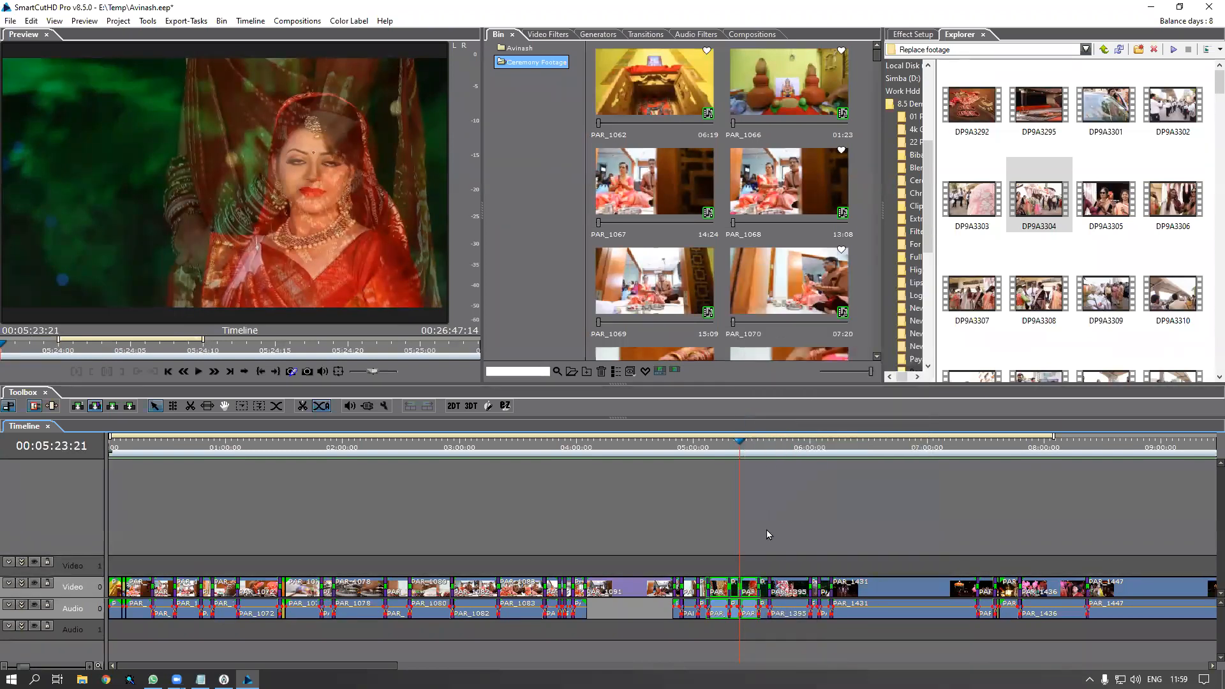
scroll(786, 551, "right", 1)
scroll(786, 553, "right", 5)
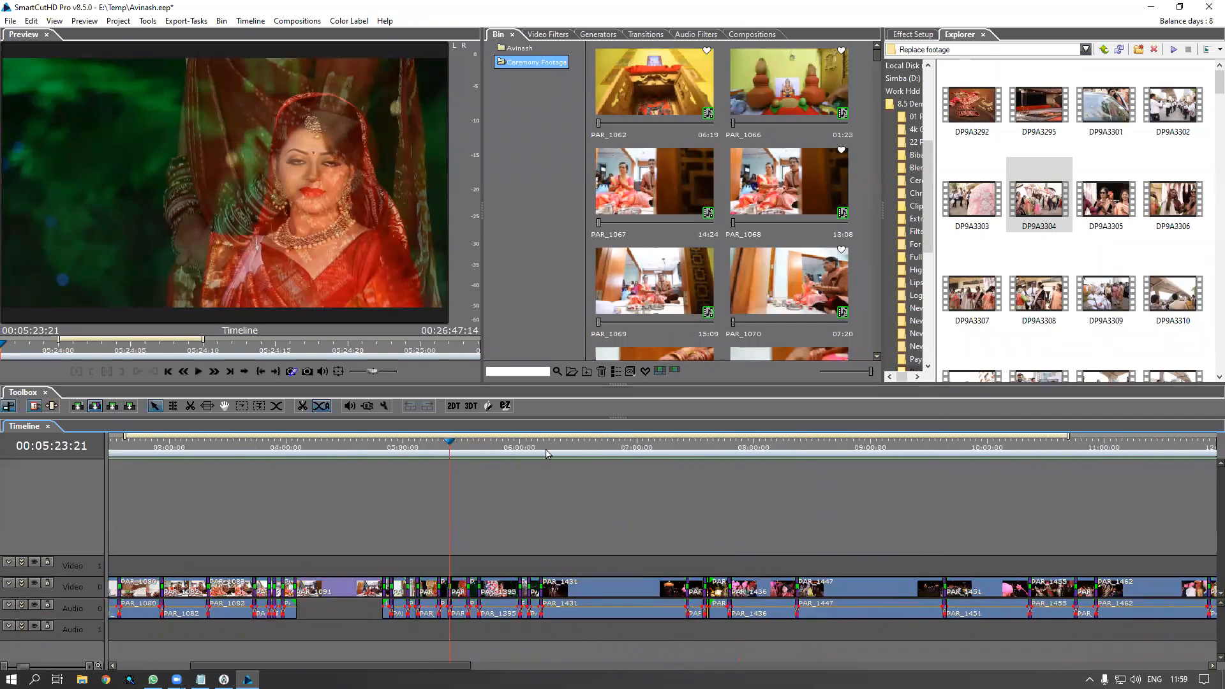
left_click_drag(715, 467, 716, 498)
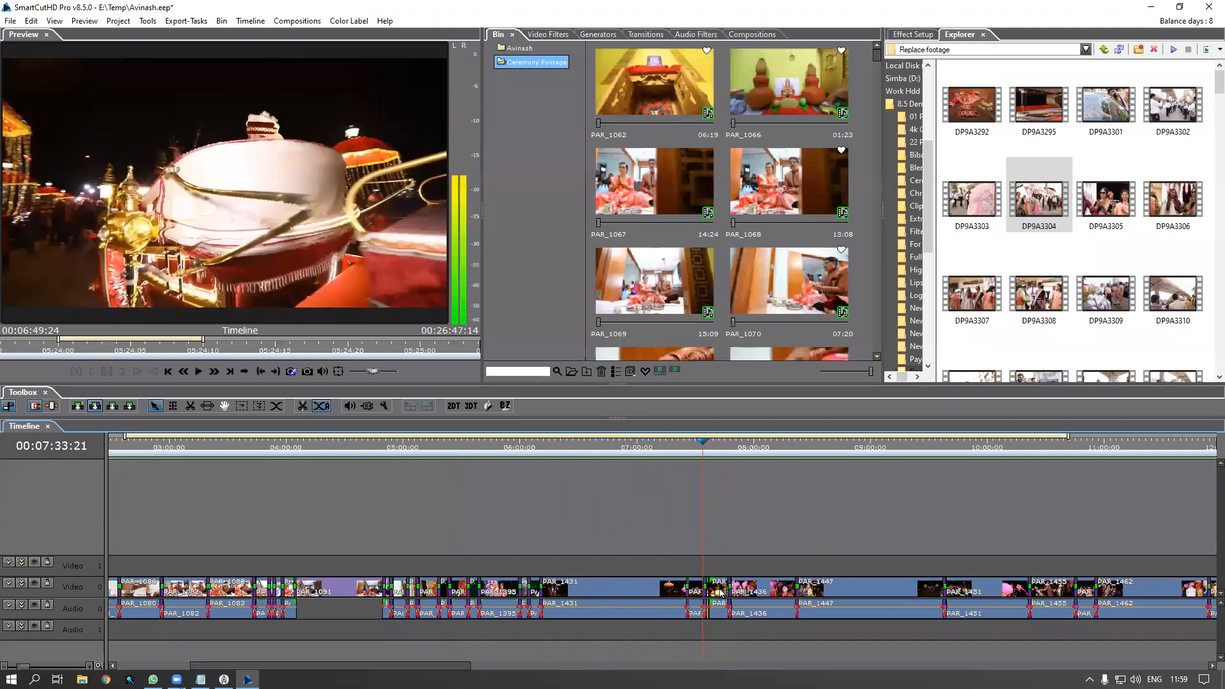
right_click(720, 591)
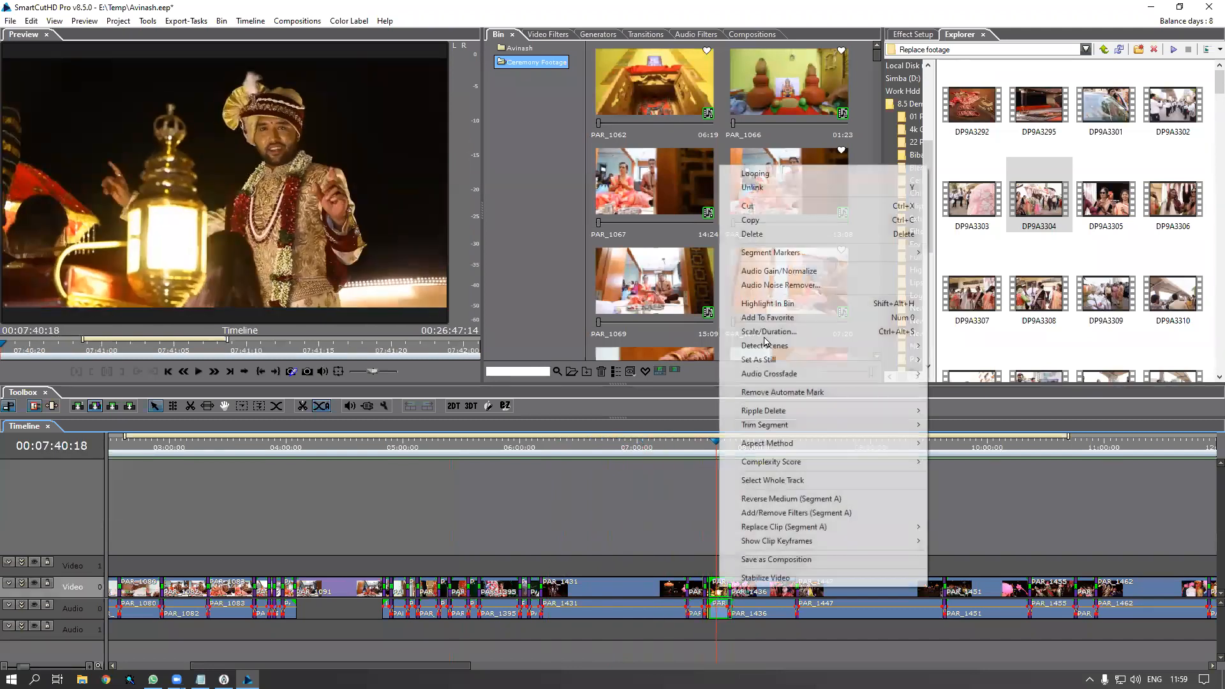
left_click(797, 480)
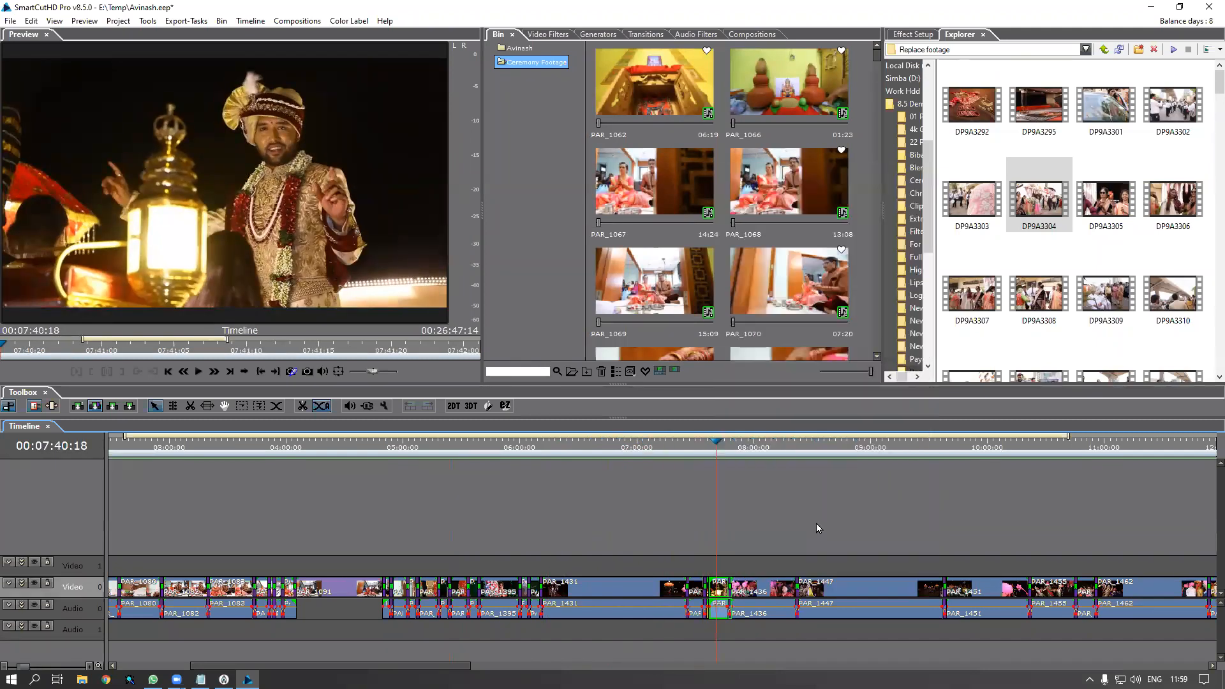
left_click(816, 527)
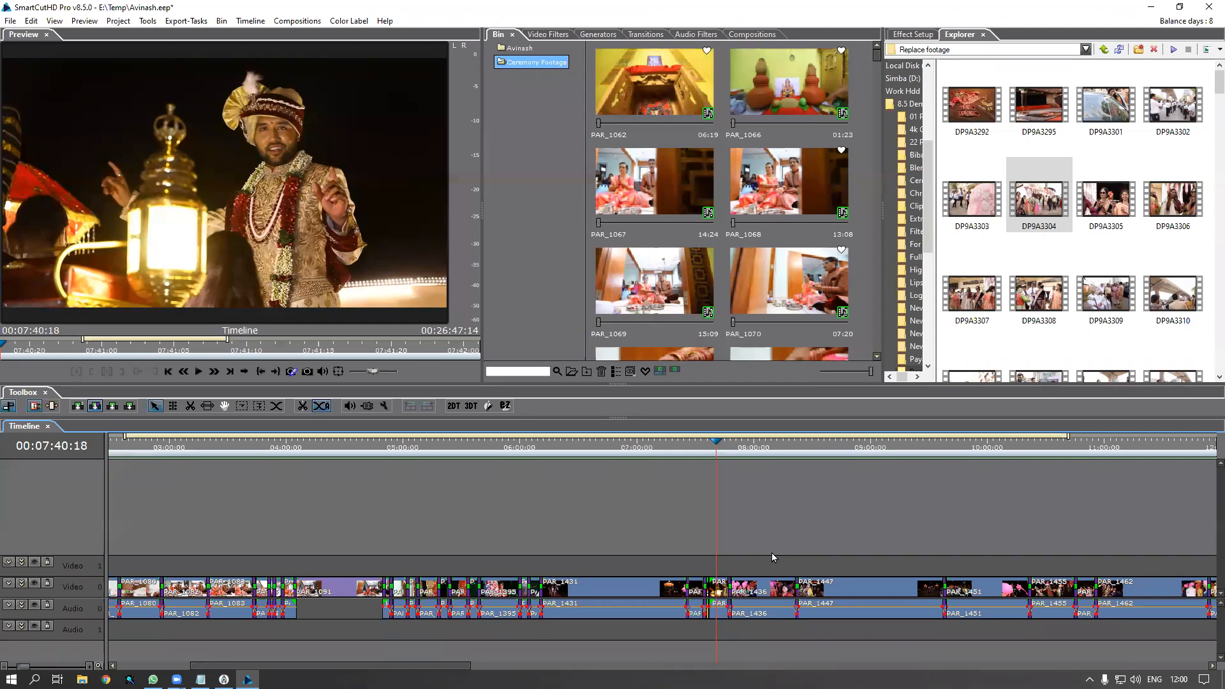
Zoom the timeline out to the full ceremony sequence and scroll the Bin down and back to the top
scroll(755, 571, "down", 5)
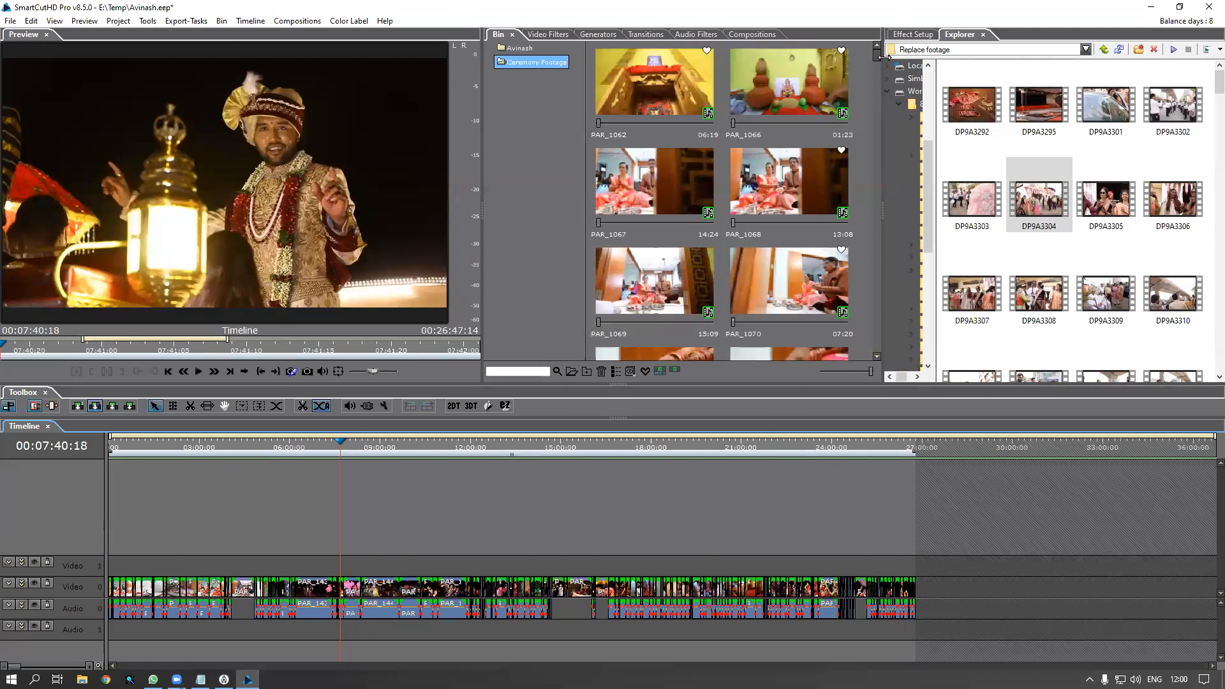
left_click_drag(877, 58, 860, 216)
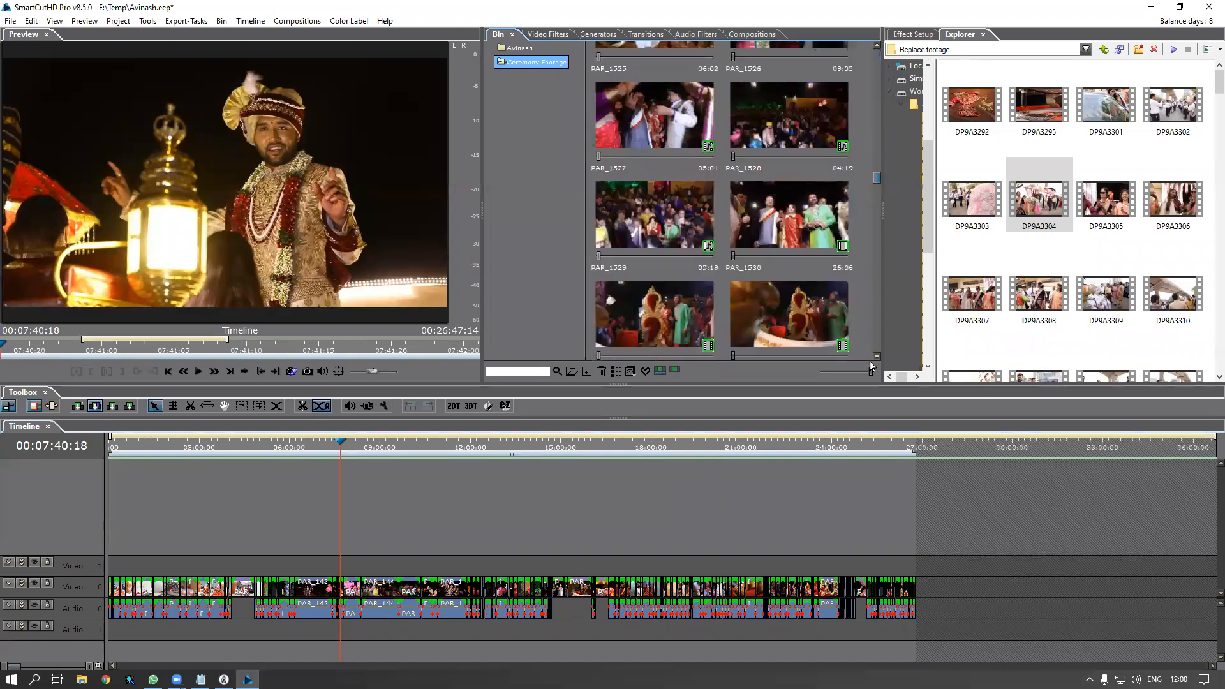
scroll(872, 366, "down", 10)
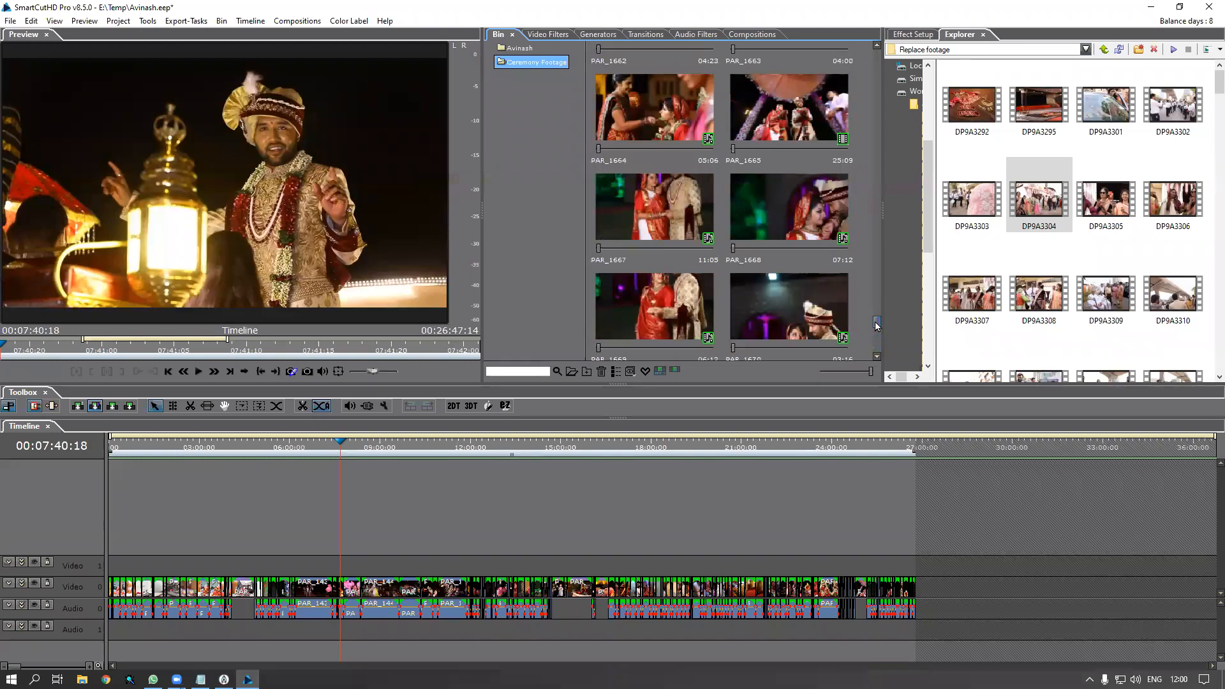
left_click_drag(876, 325, 875, 50)
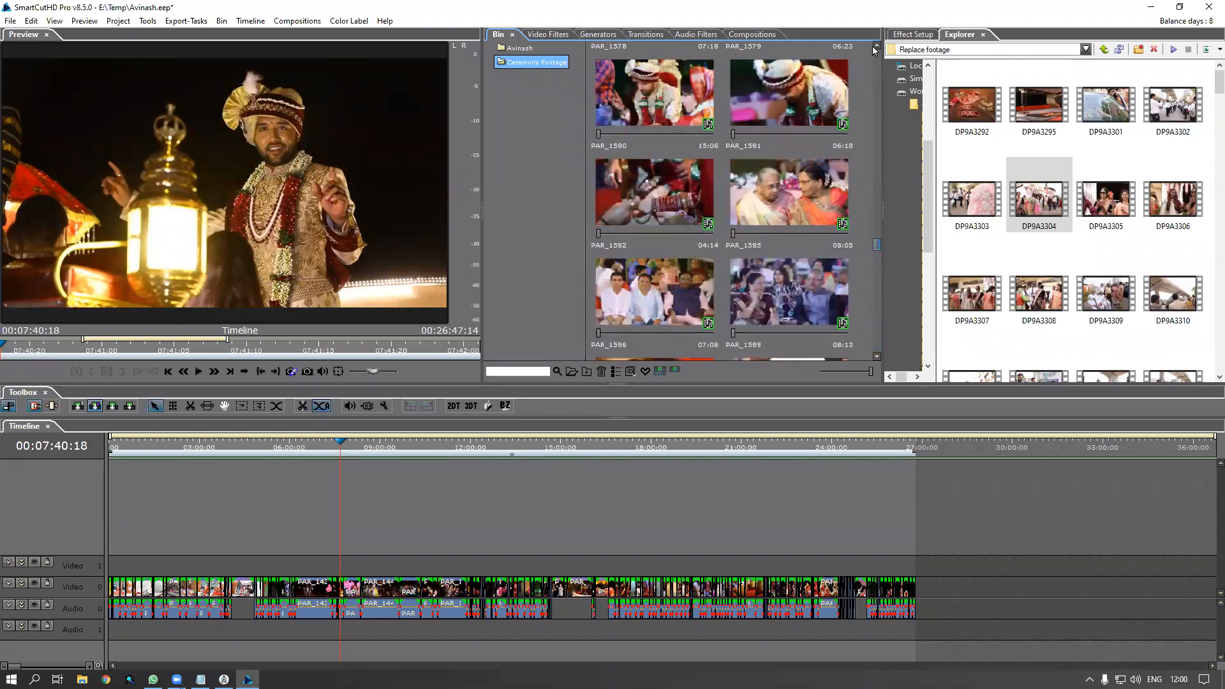
scroll(738, 296, "up", 15)
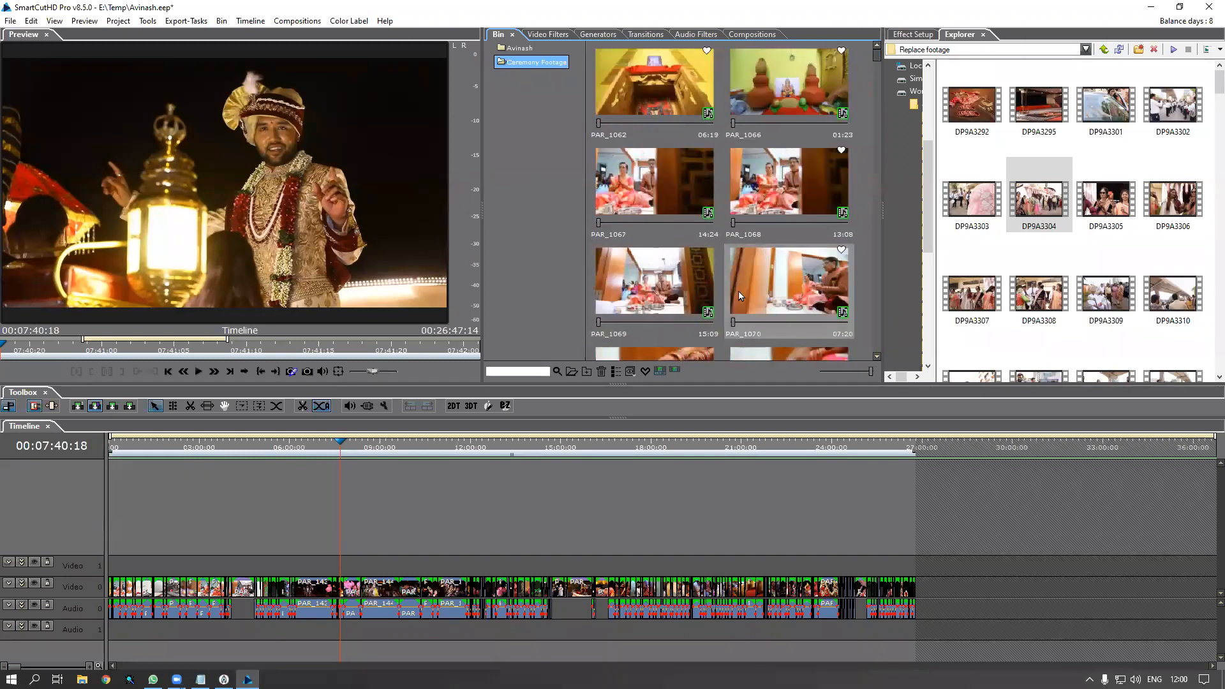
Turn on Favorite View and rewind the timeline to 00:00:00:00
left_click(645, 372)
left_click_drag(875, 99, 861, 60)
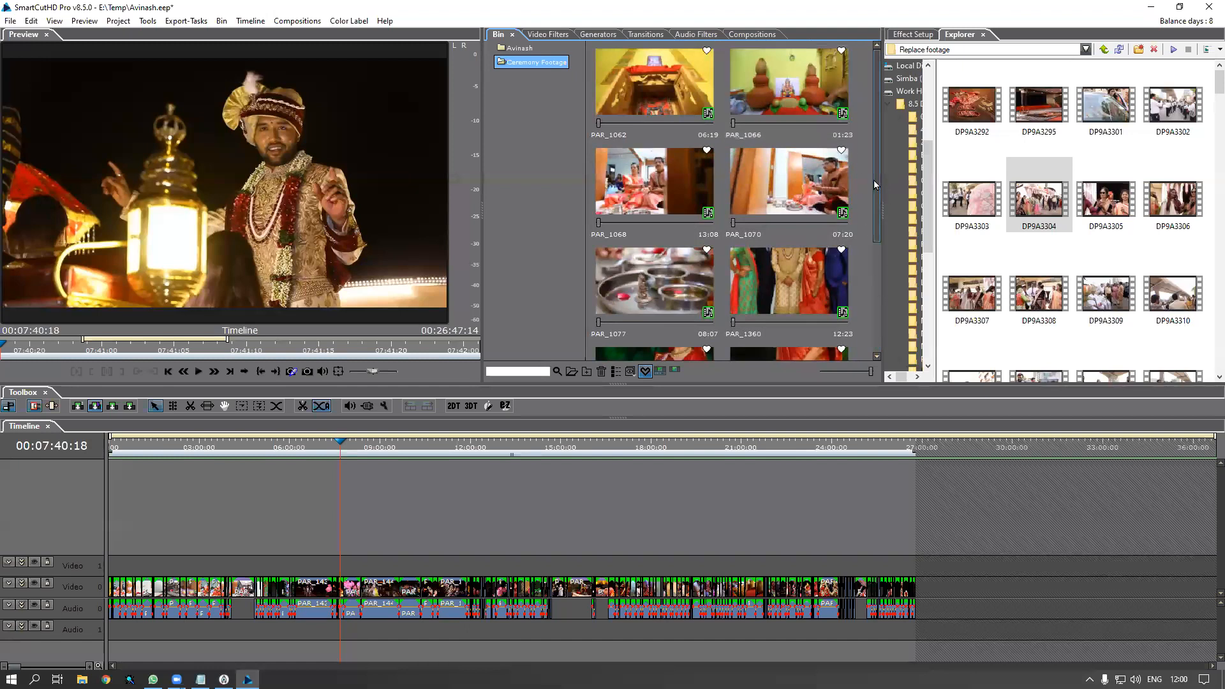
left_click_drag(874, 178, 871, 320)
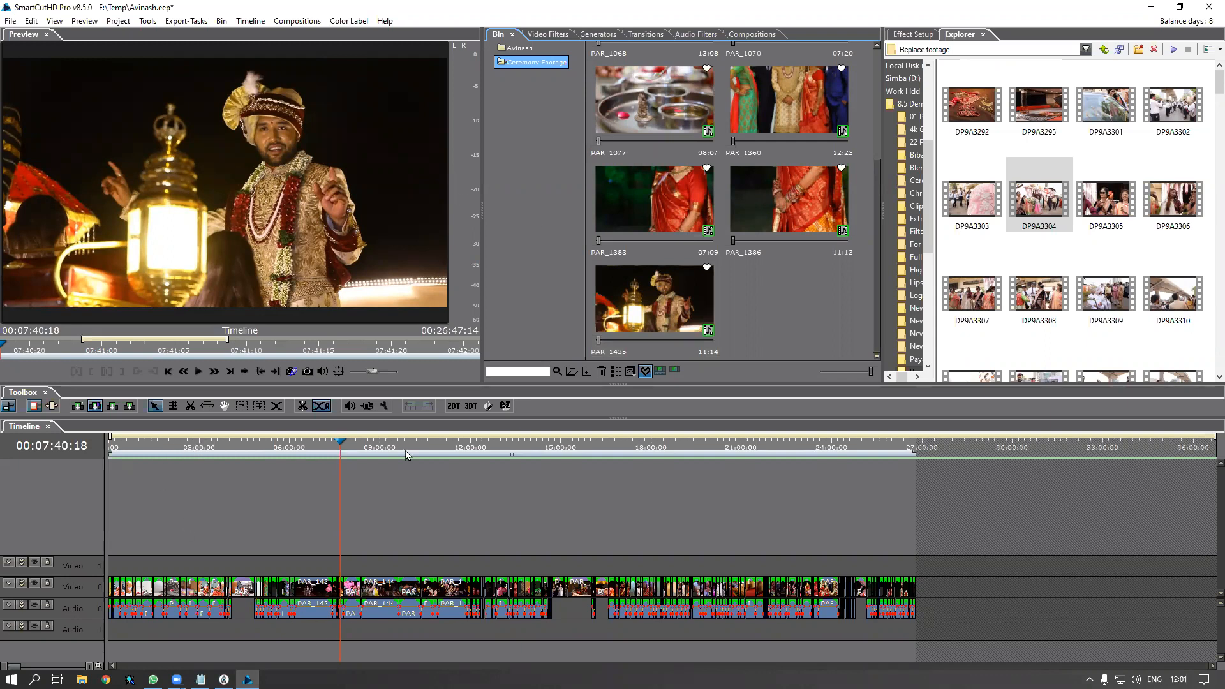
left_click(195, 444)
left_click_drag(750, 460, 45, 474)
key("Home")
Select the Avinash project folder and open the empty Bin area's import menu
right_click(531, 113)
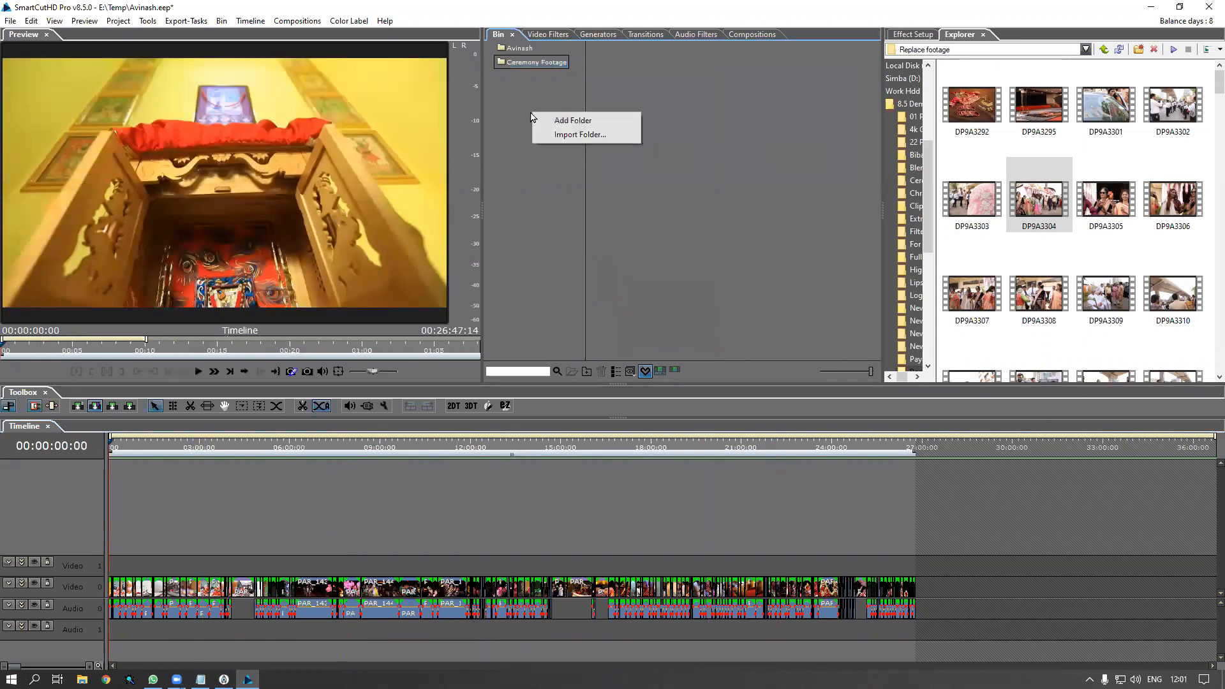
left_click(547, 66)
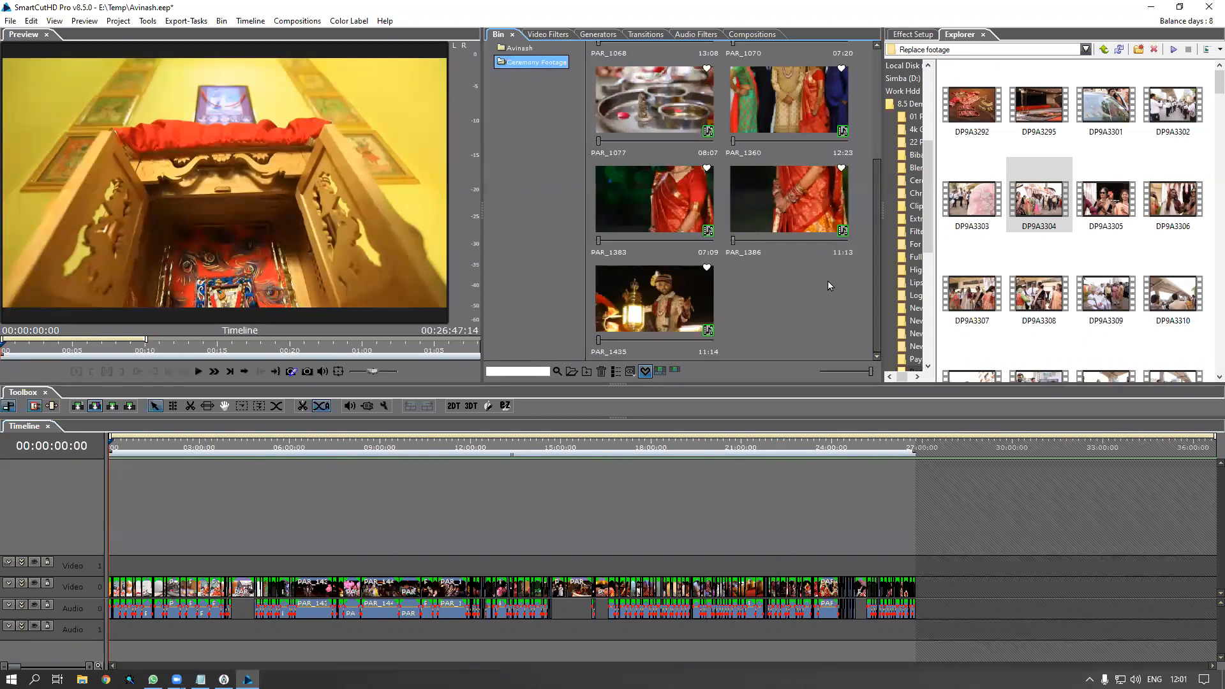
mouse_move(878, 270)
left_mouse_down()
mouse_move(889, 151)
mouse_move(875, 266)
left_mouse_up()
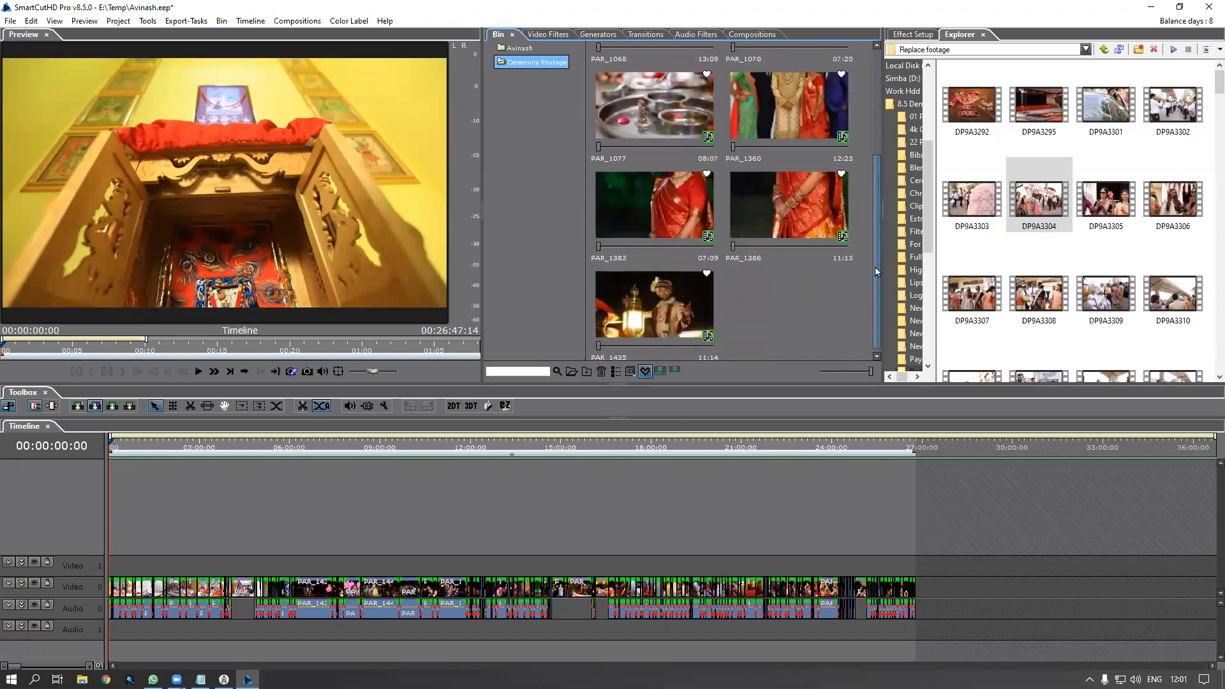
left_click(518, 49)
right_click(694, 144)
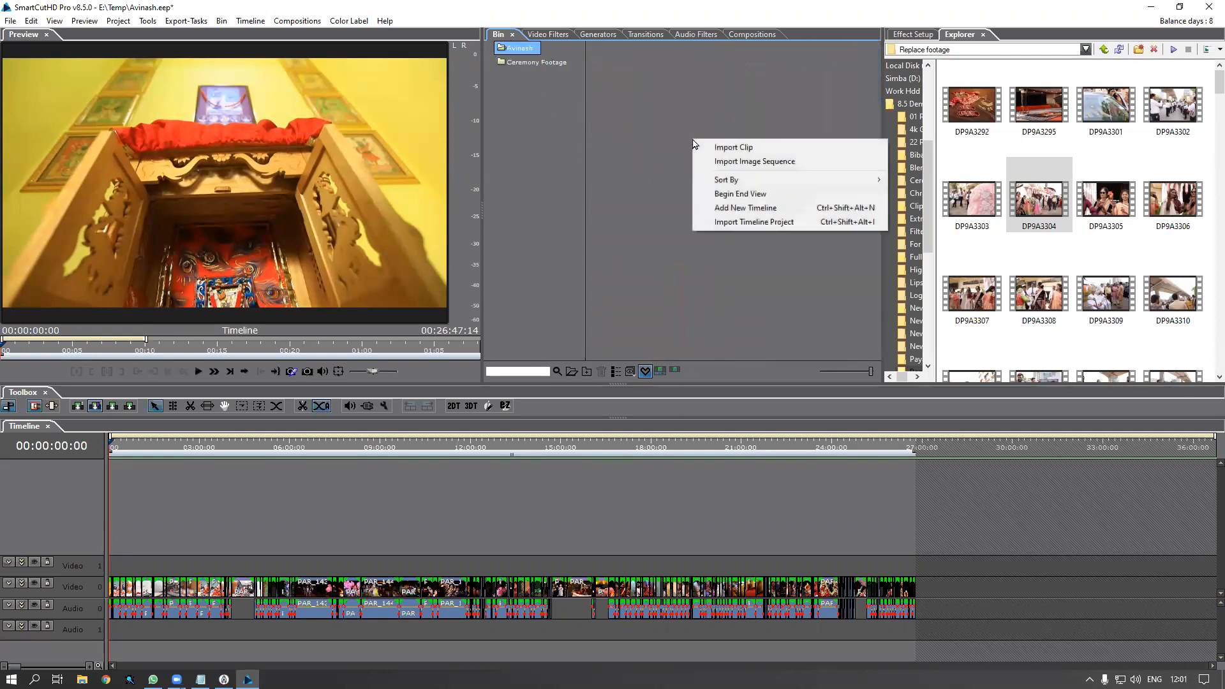
Import the Teaser 4 timeline project from the MITPL_Pack-440 folder
left_click(726, 220)
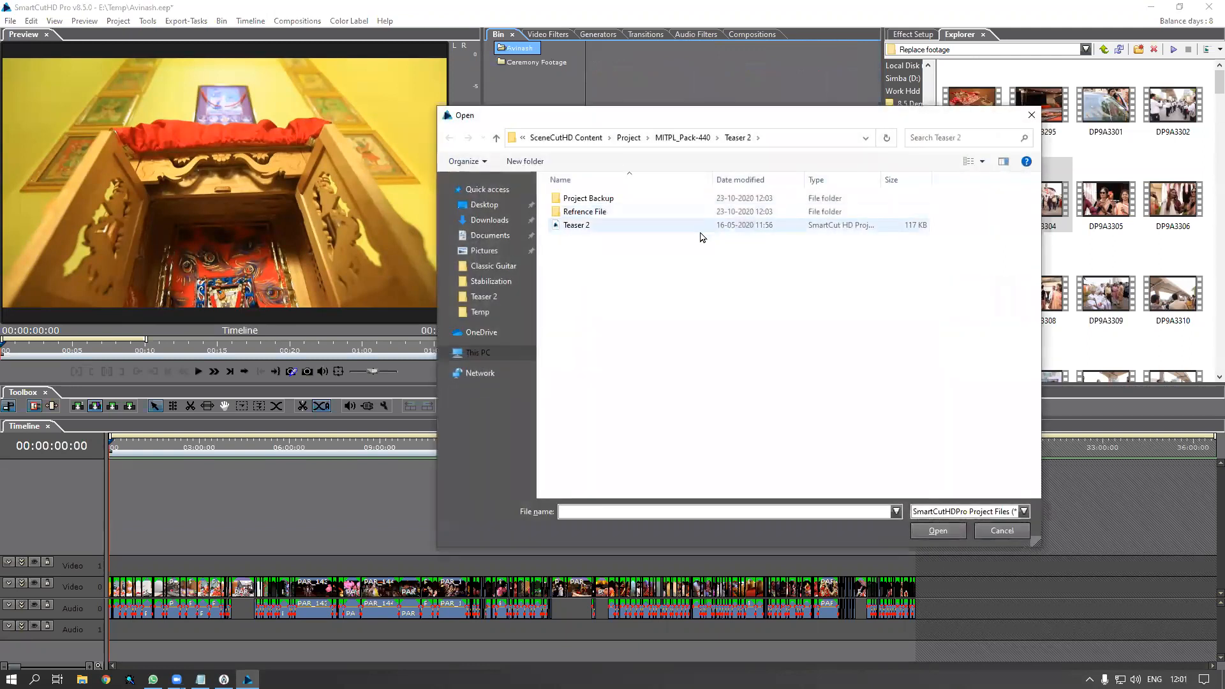
left_click(578, 226)
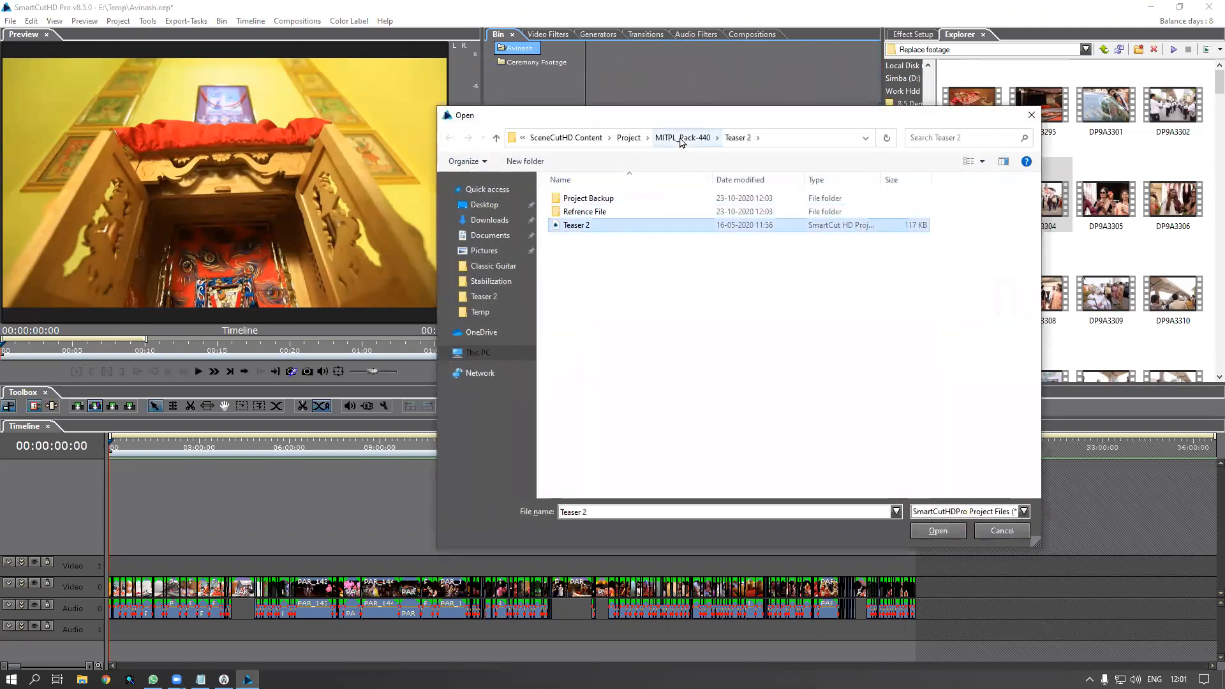
left_click(681, 137)
double_click(578, 240)
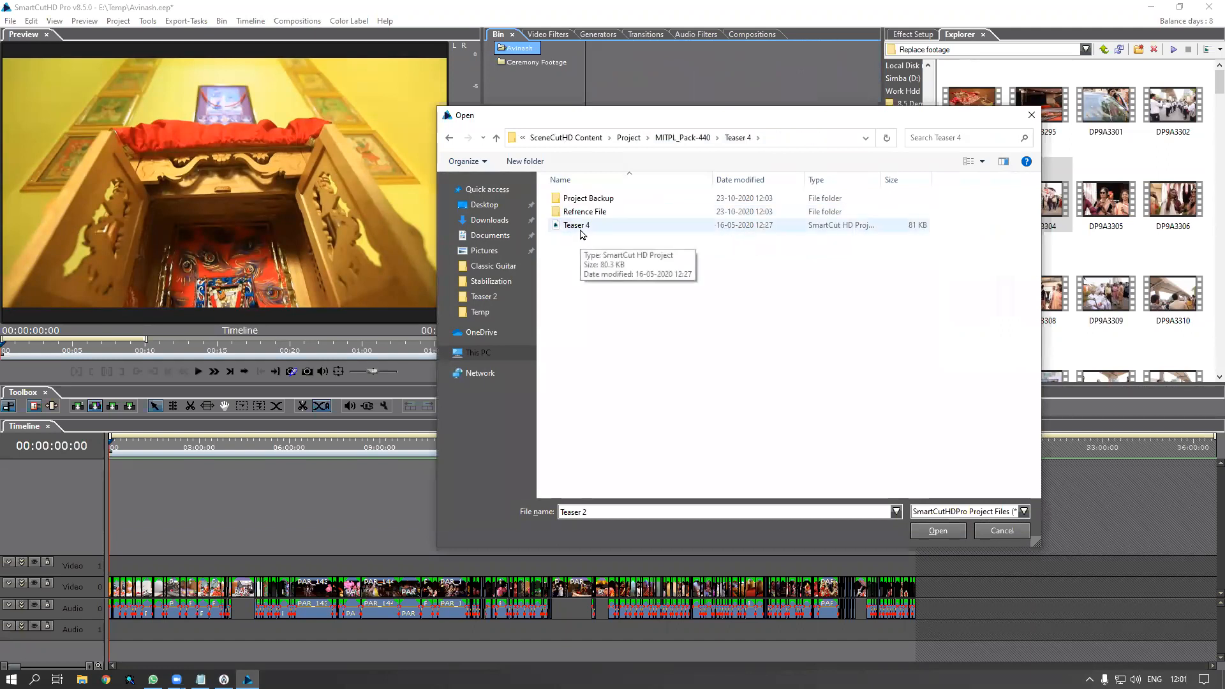
double_click(580, 231)
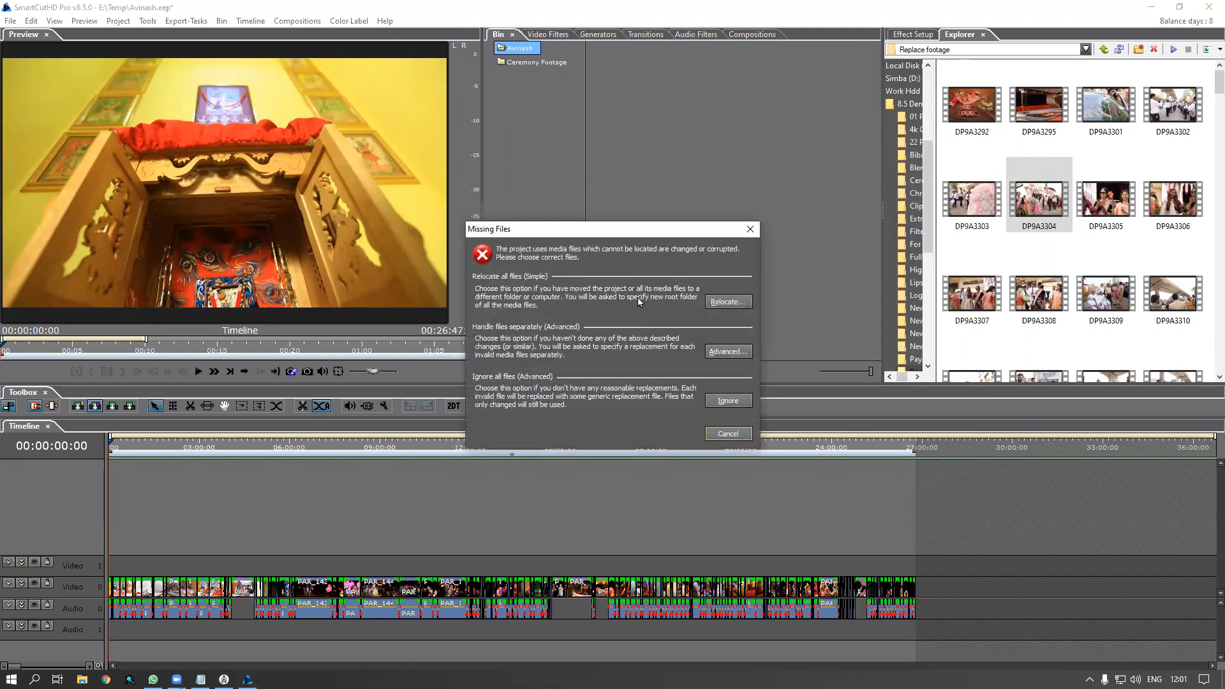
Review and accept the replaced media, confirm the import, and expand the Teaser 4 folder
left_click(739, 353)
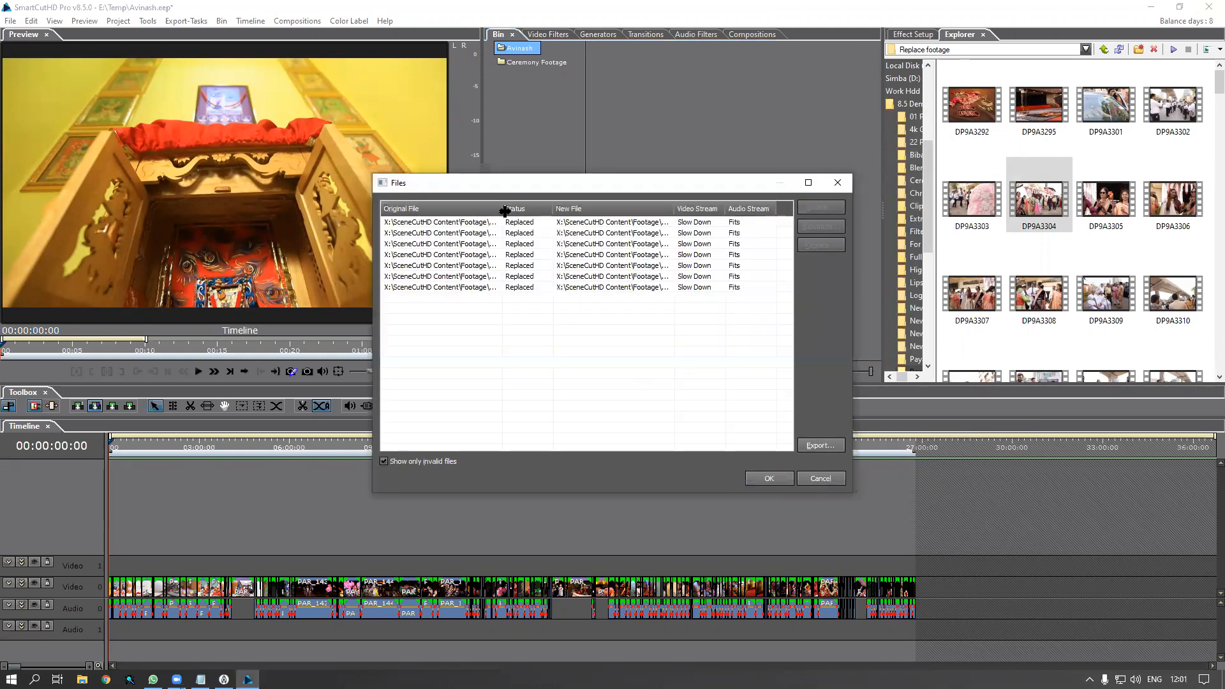
double_click(502, 210)
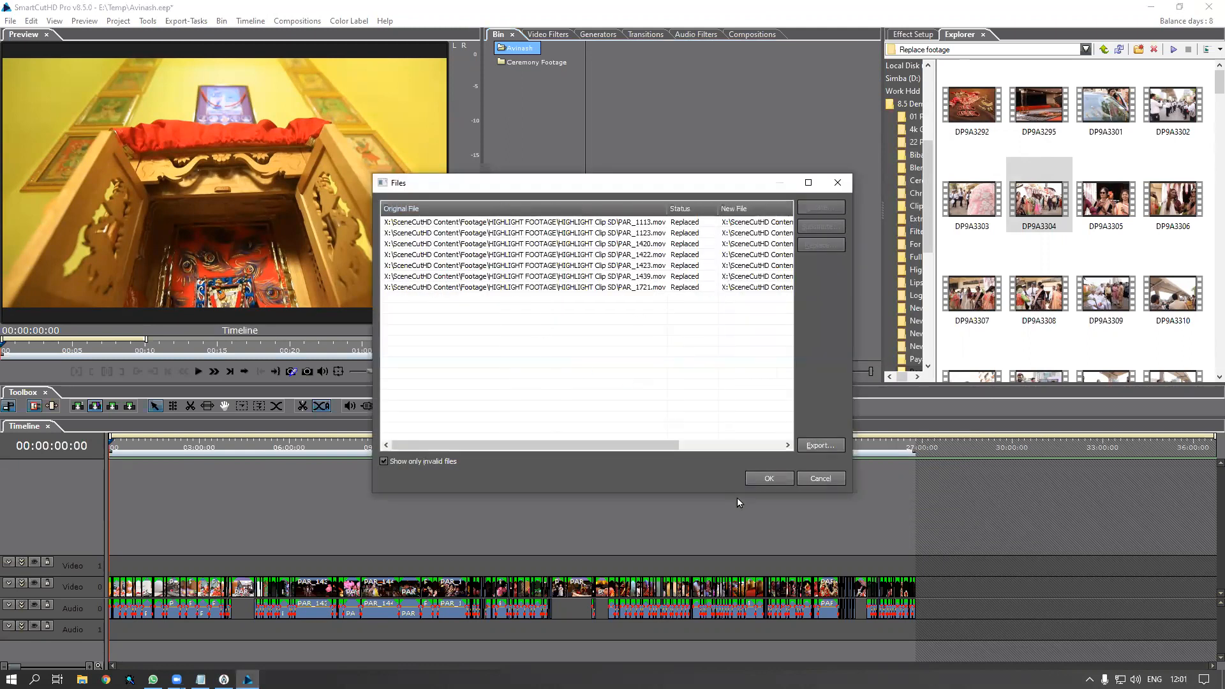
left_click(770, 478)
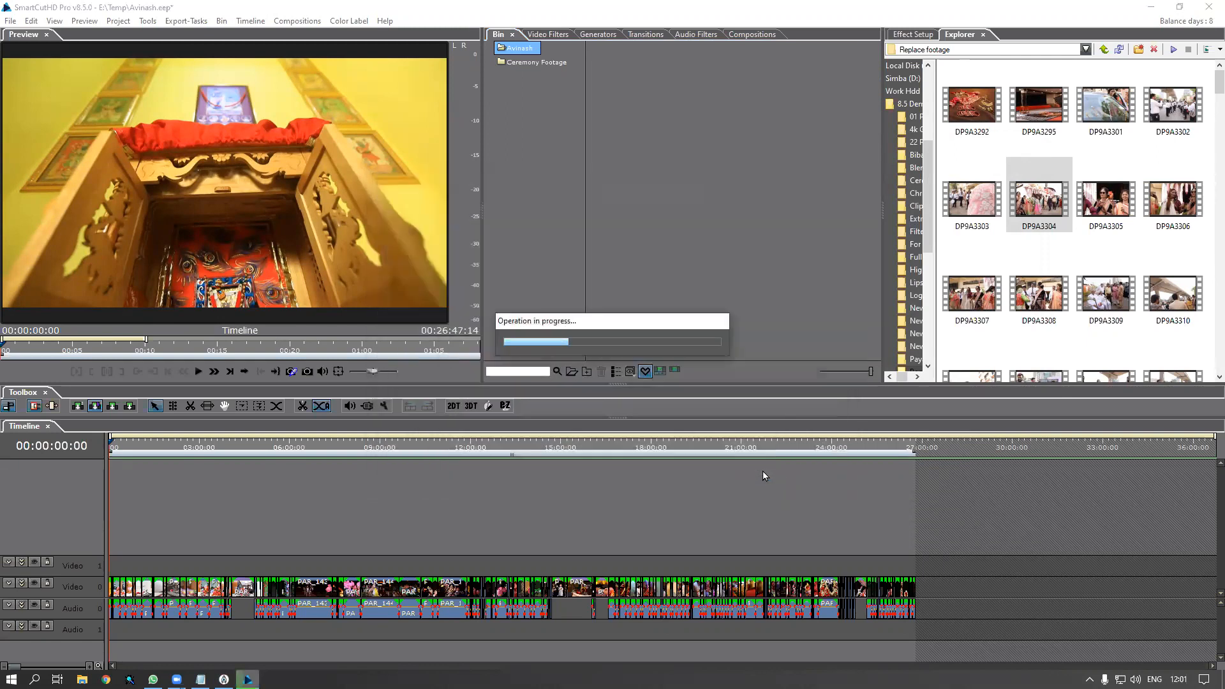
left_click(642, 435)
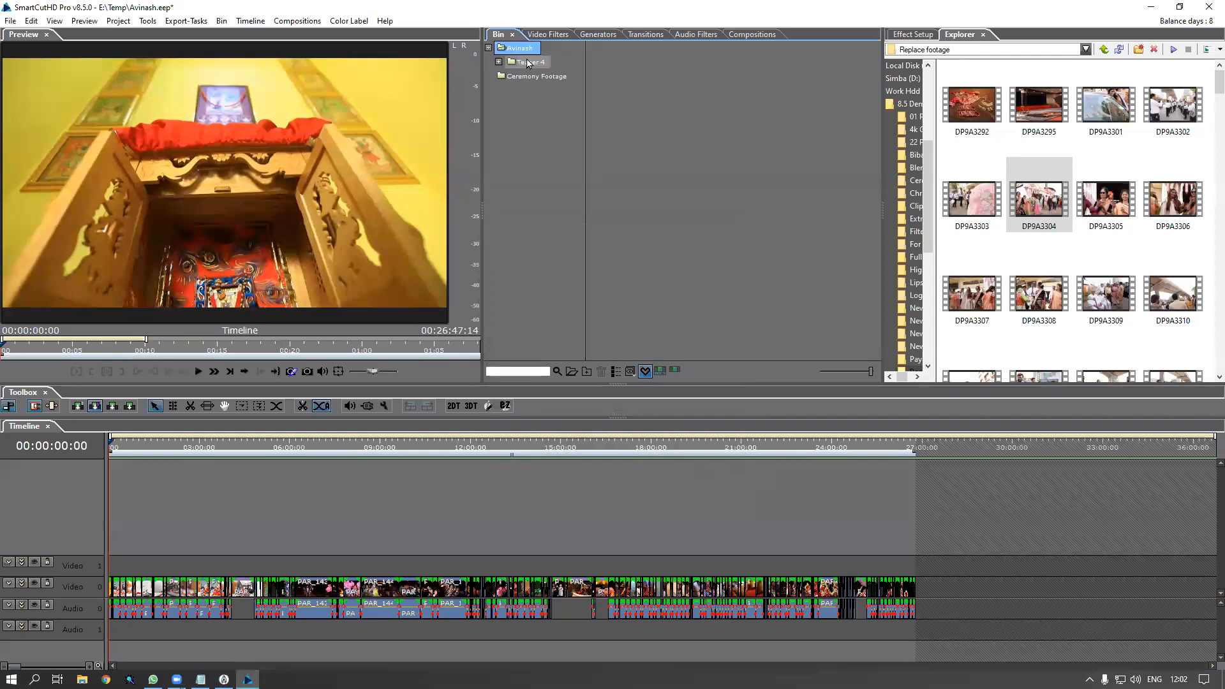
left_click(498, 62)
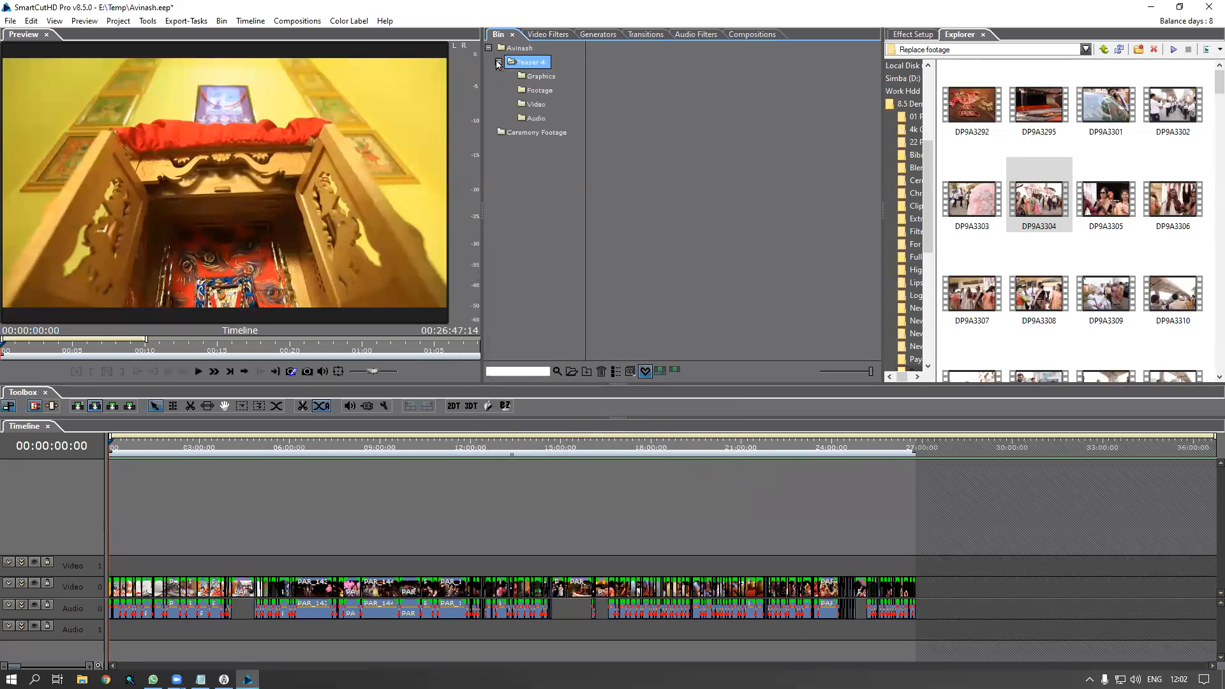
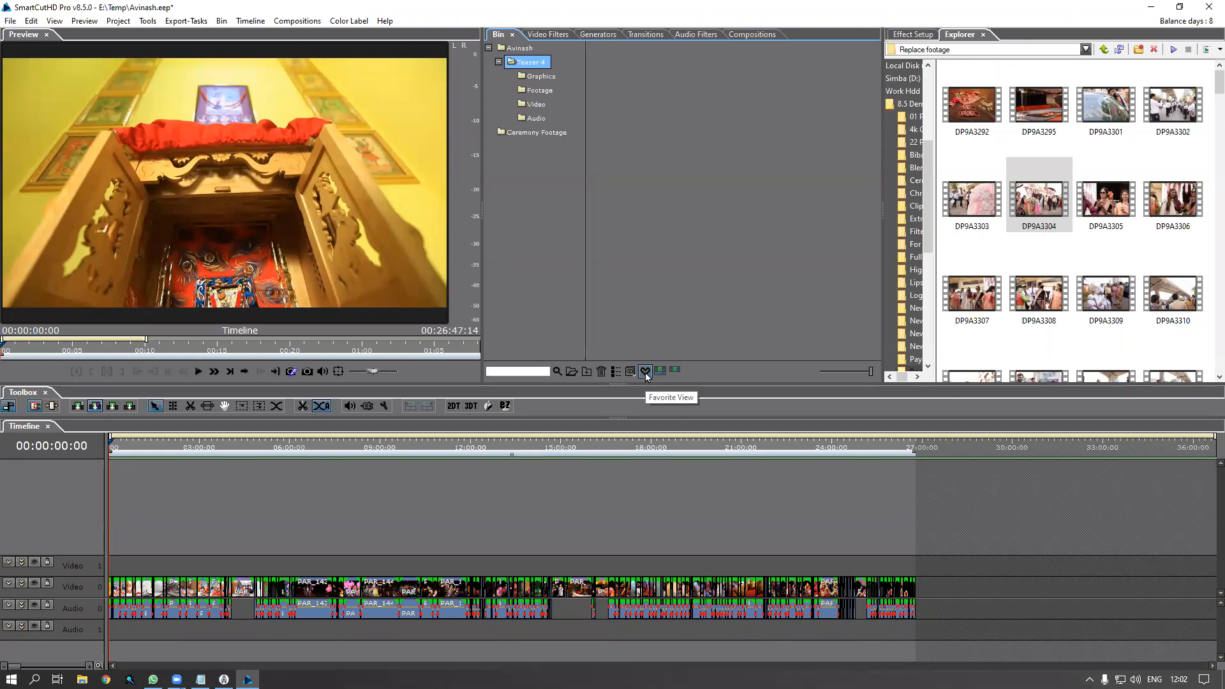
Filter the bin to favourites and select the Timeline sequence (11:38:07), checking its insert options
left_click(645, 371)
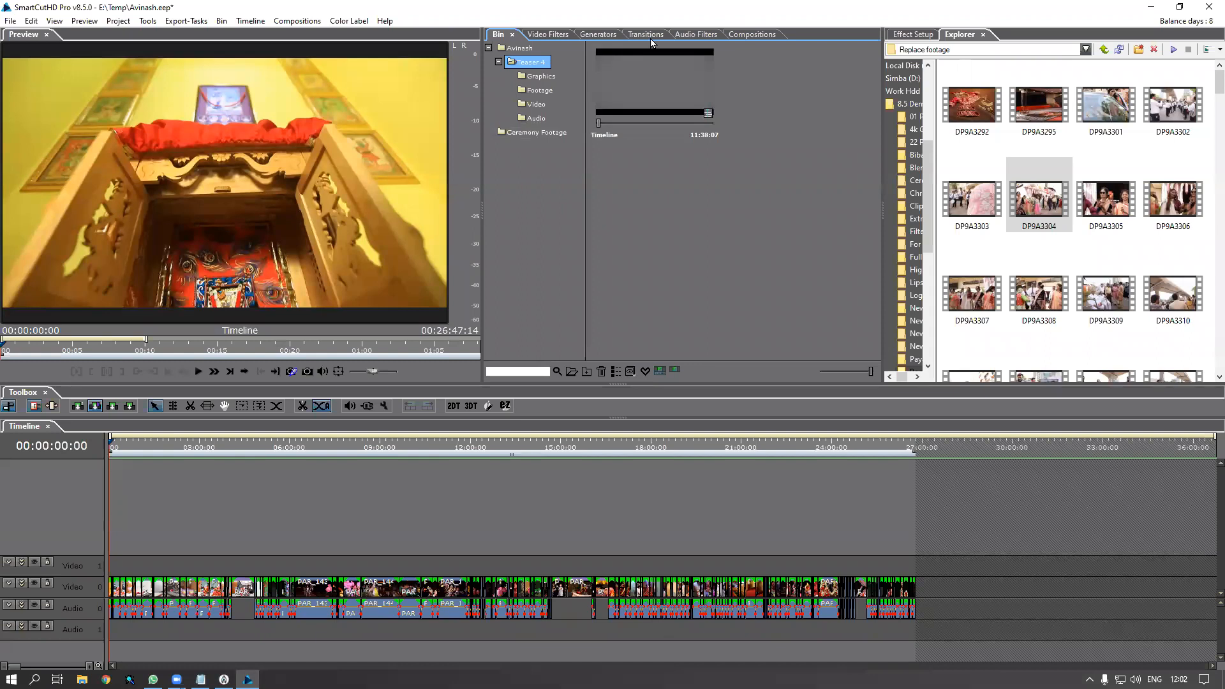
left_click(652, 100)
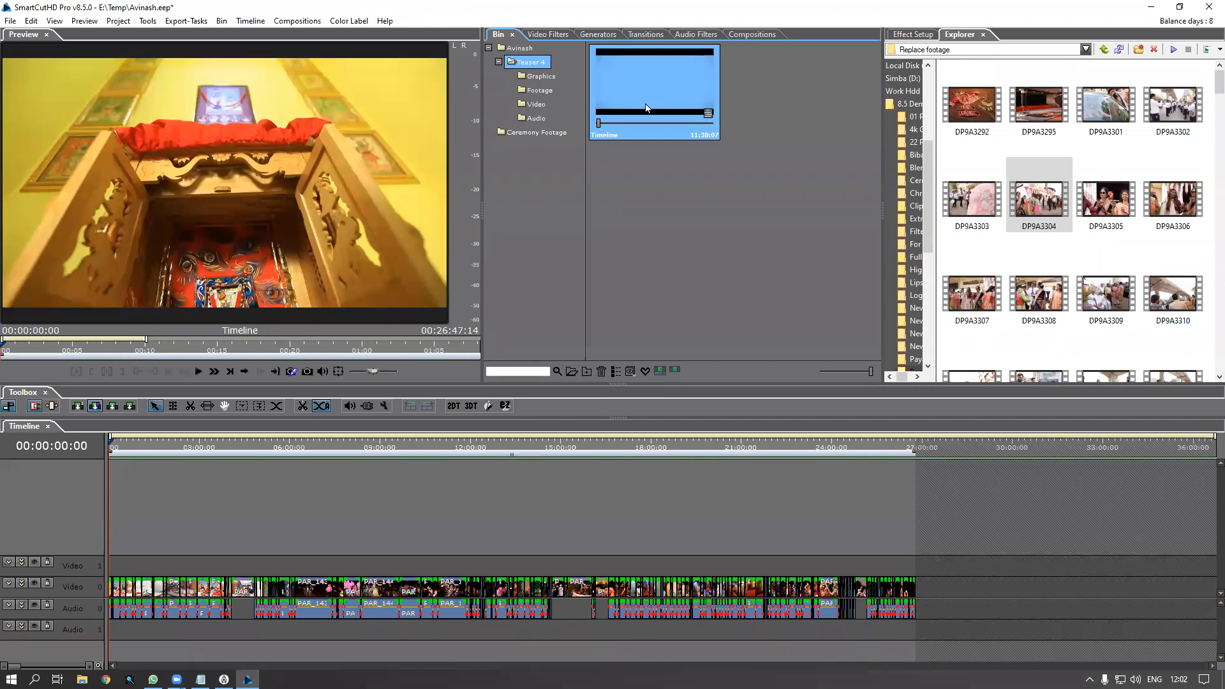
right_click(646, 107)
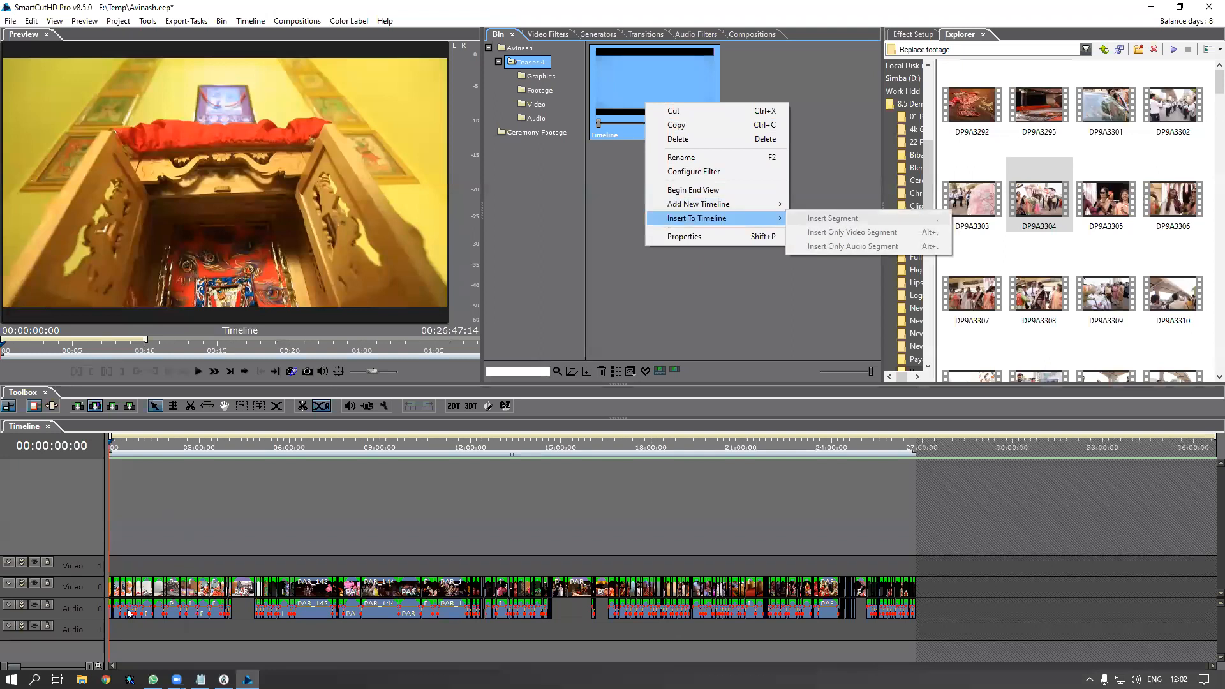
left_click(147, 572)
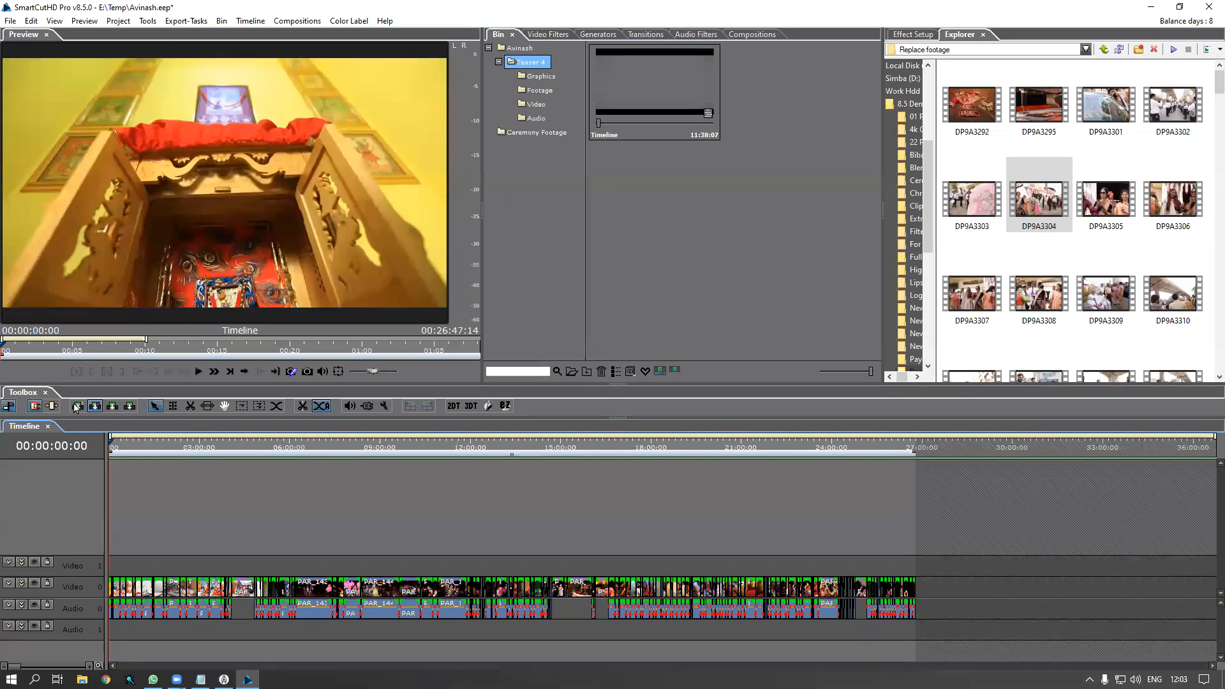
Switch the edit mode to overwrite and reselect the Timeline sequence in the bin
left_click(112, 409)
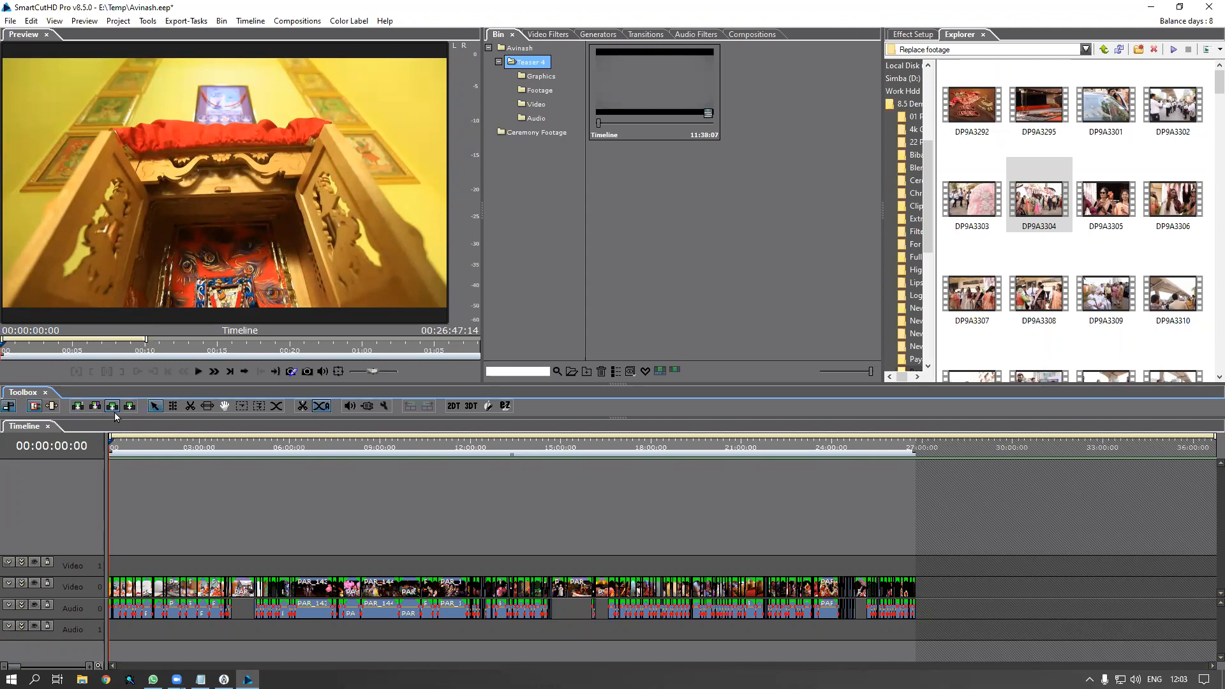
left_click(640, 97)
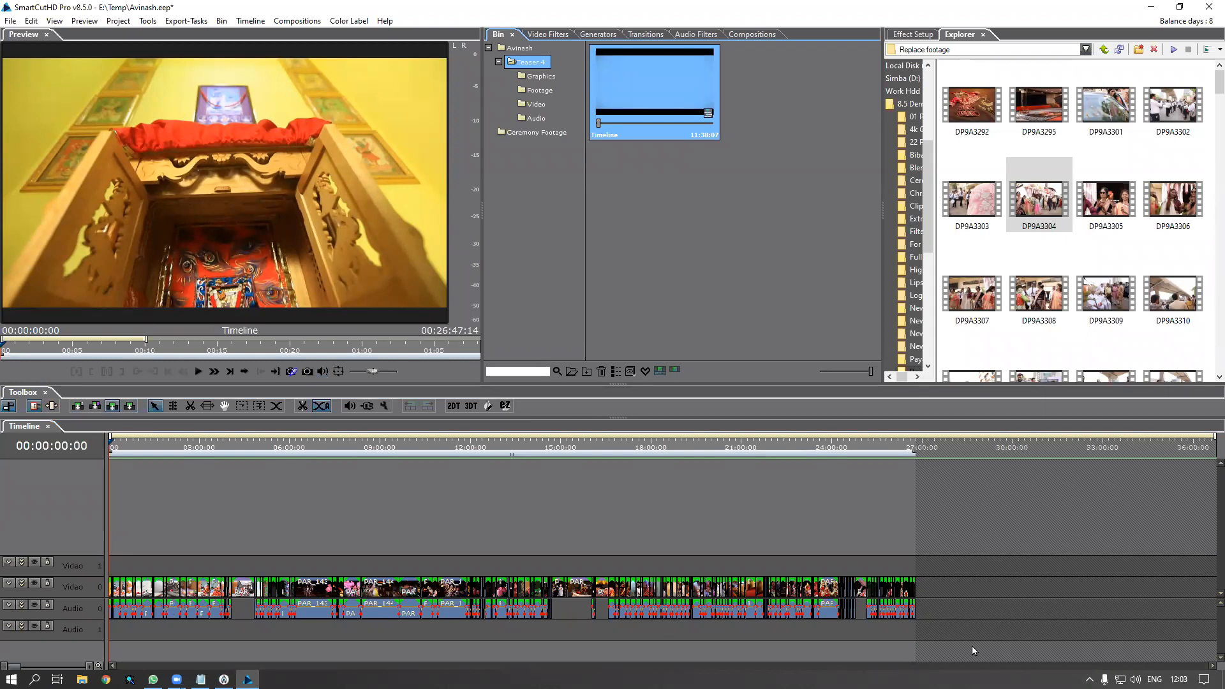
scroll(90, 594, "up", 1)
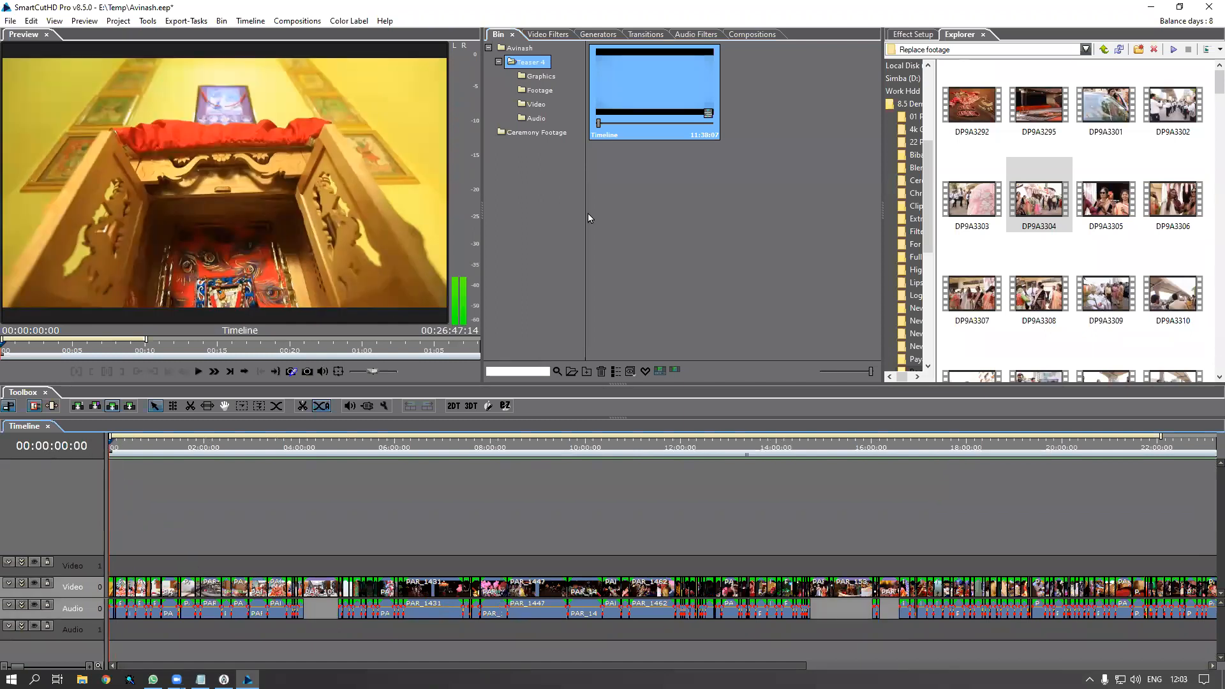
right_click(646, 96)
mouse_move(734, 206)
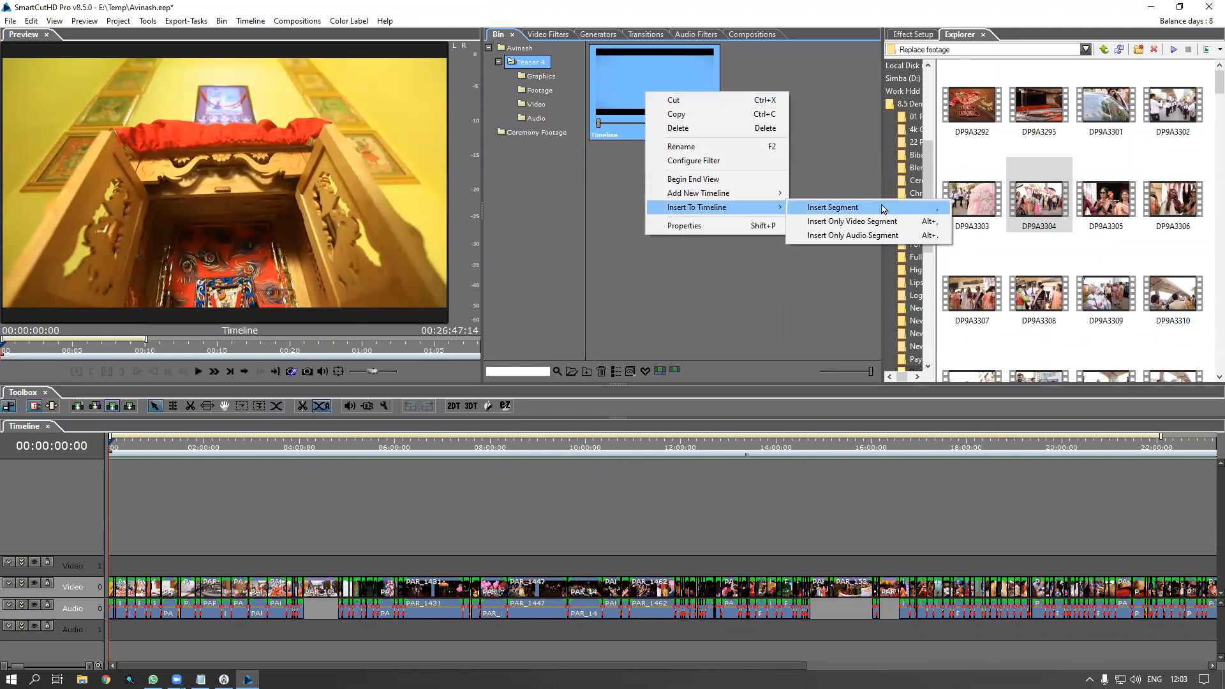
left_click(883, 208)
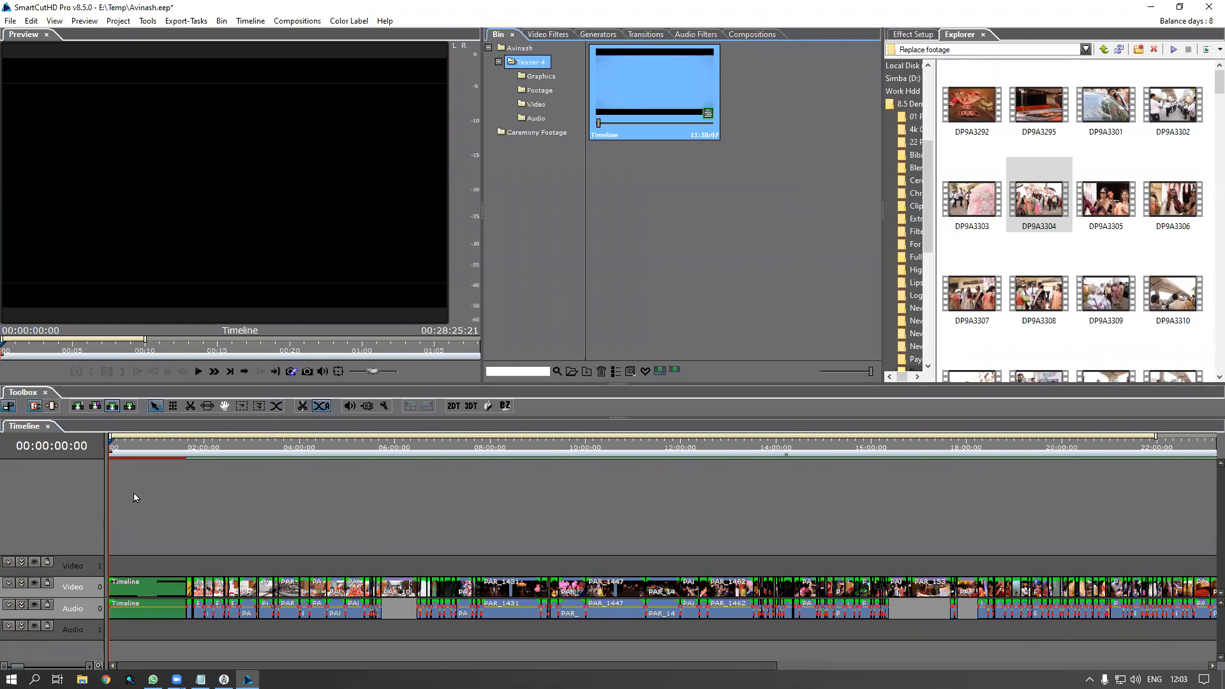
scroll(132, 492, "down", 1)
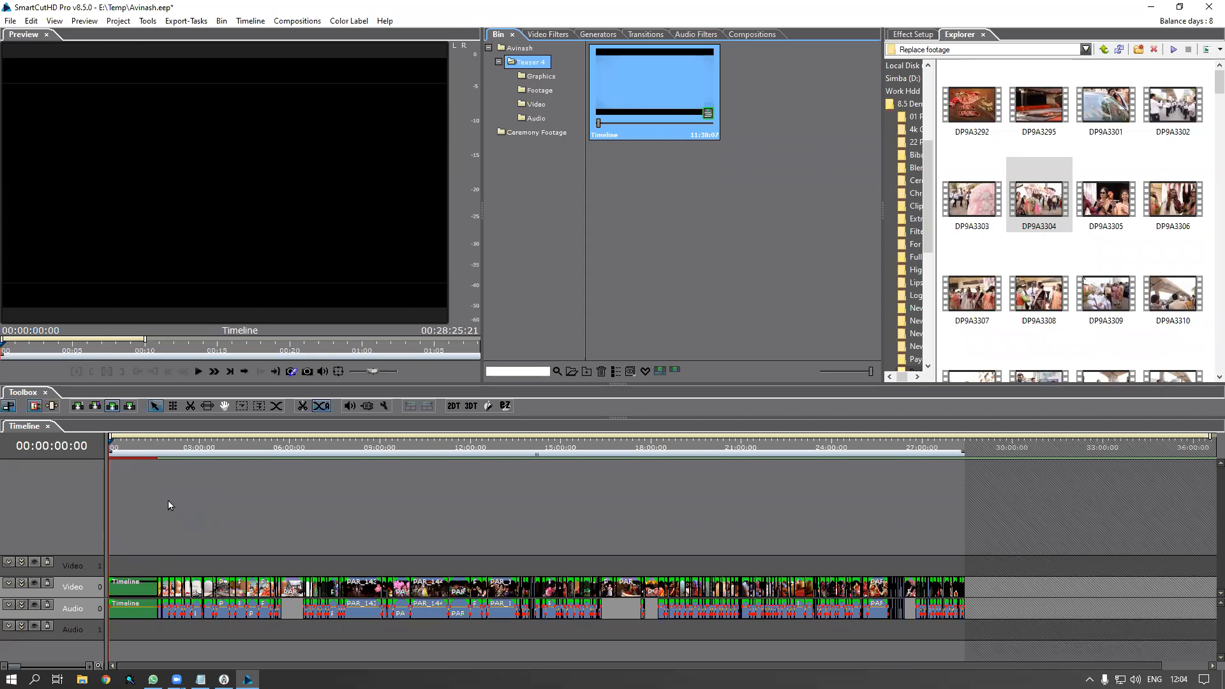
left_click(132, 599)
key("Delete")
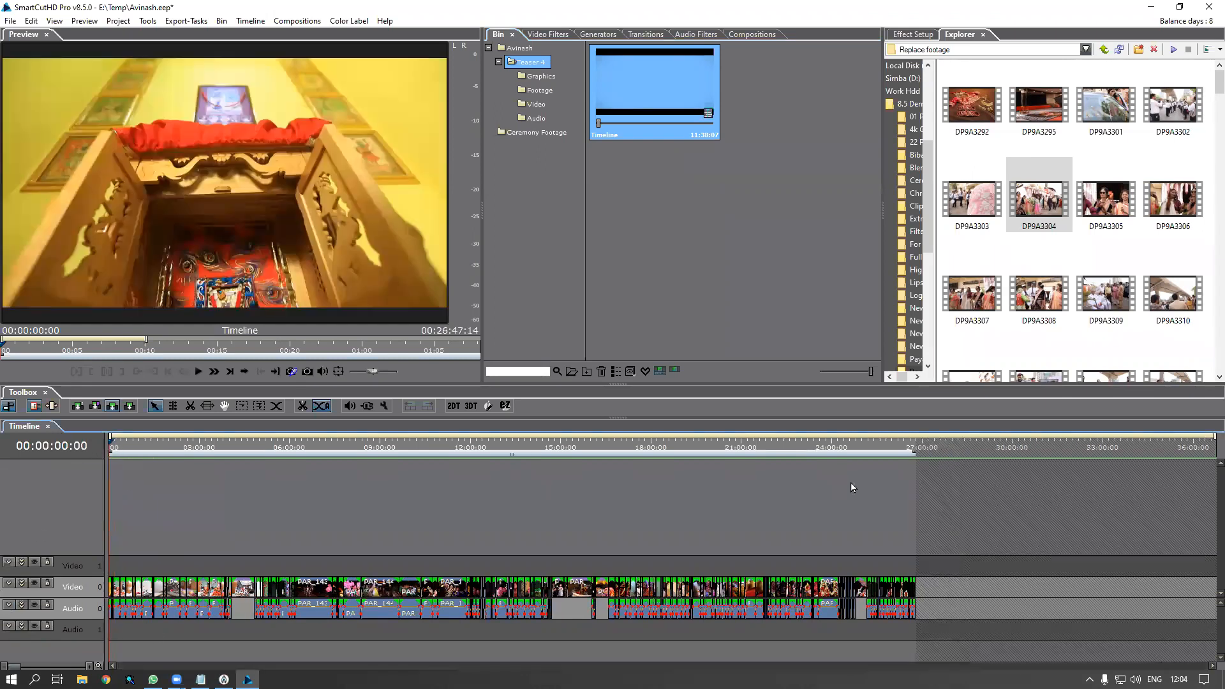
Return the playhead to 0 and zoom and scroll the timeline to its start
left_click(115, 449)
key("Home")
scroll(220, 545, "up", 6)
scroll(220, 546, "up", 2)
left_click_drag(518, 666, 93, 654)
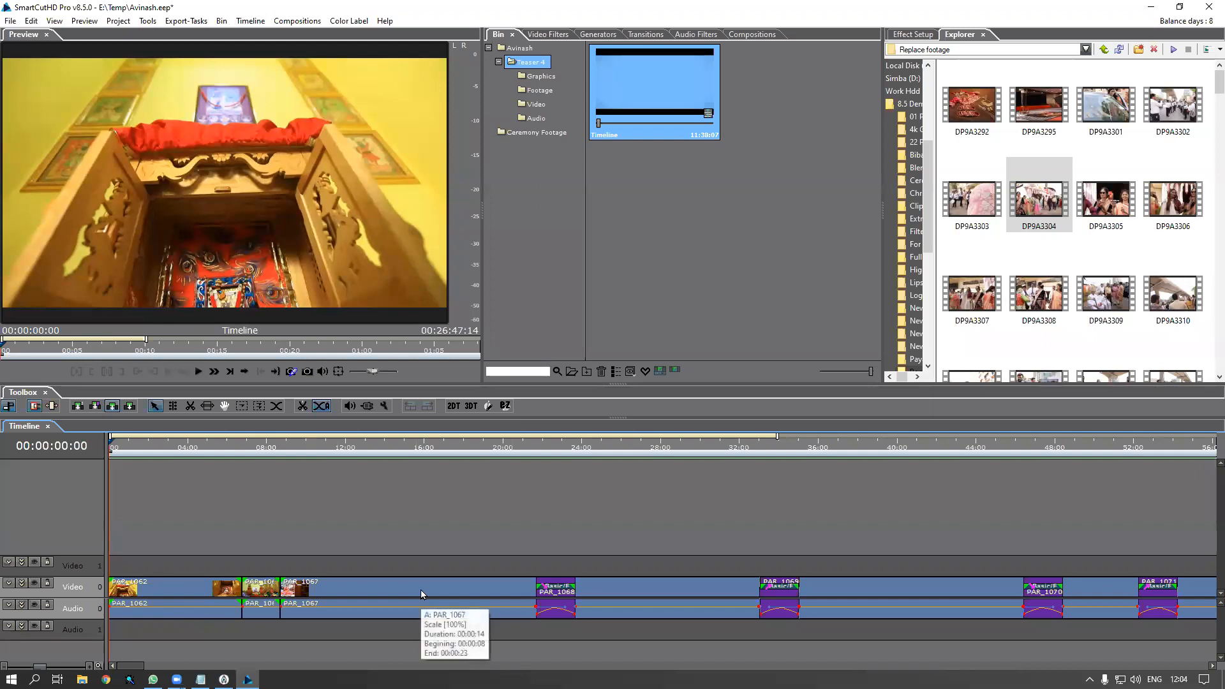
Switch the edit mode to insert and try placing the Timeline sequence on the main tracks
left_click(93, 409)
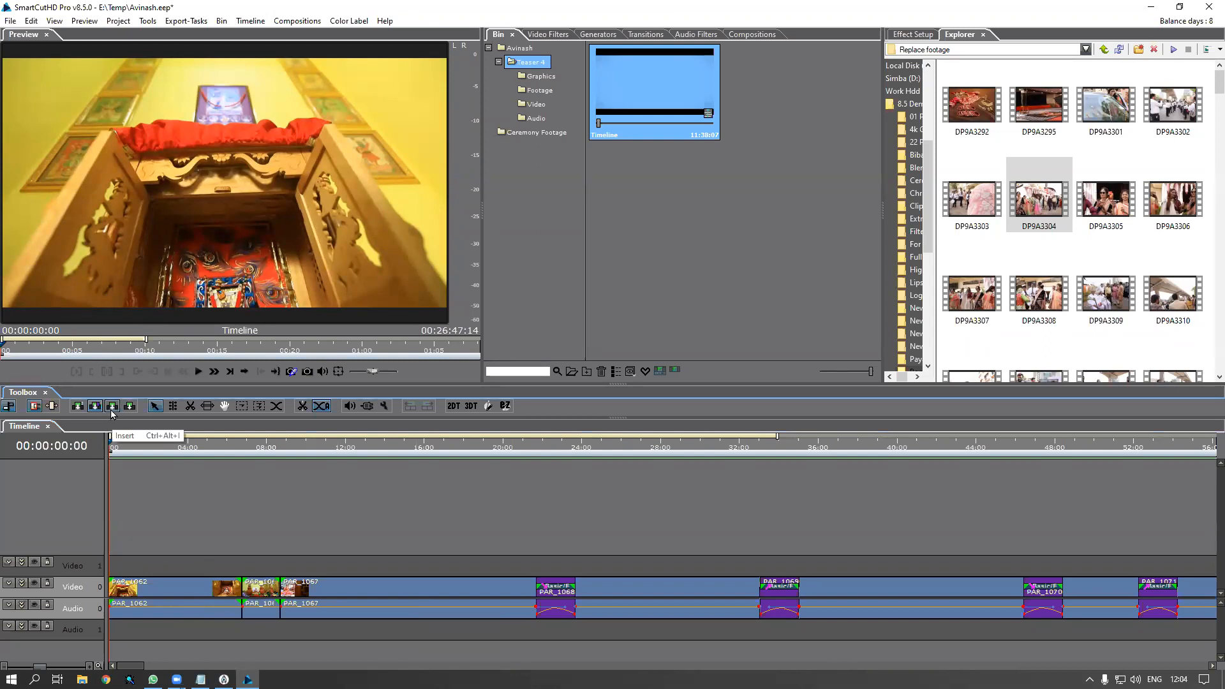
left_click(111, 411)
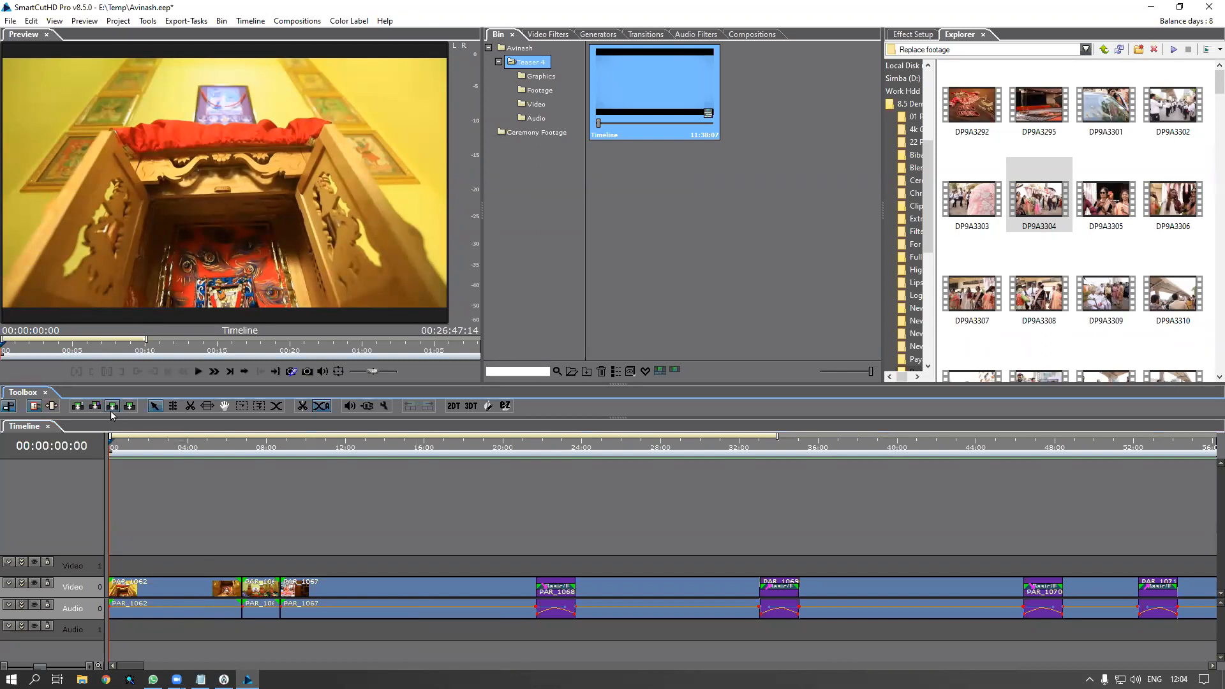
left_click_drag(668, 97, 116, 583)
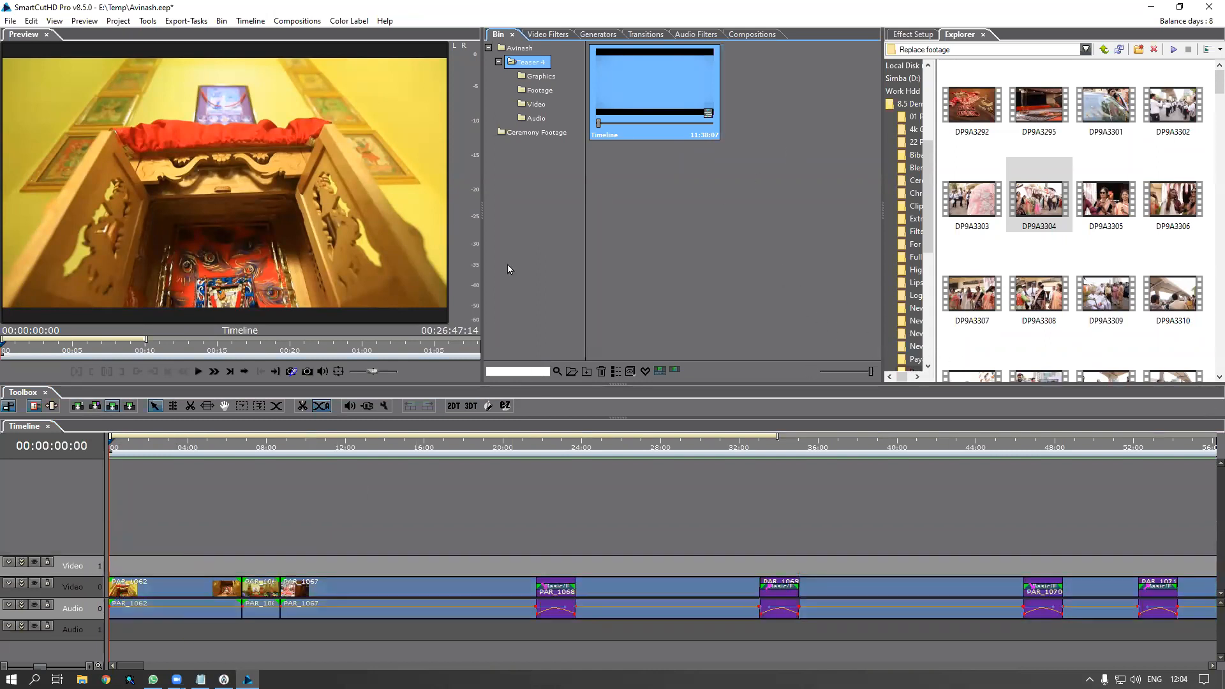
Insert the Timeline sequence as a segment at the edit's start, extending it to 28:25:21
right_click(629, 100)
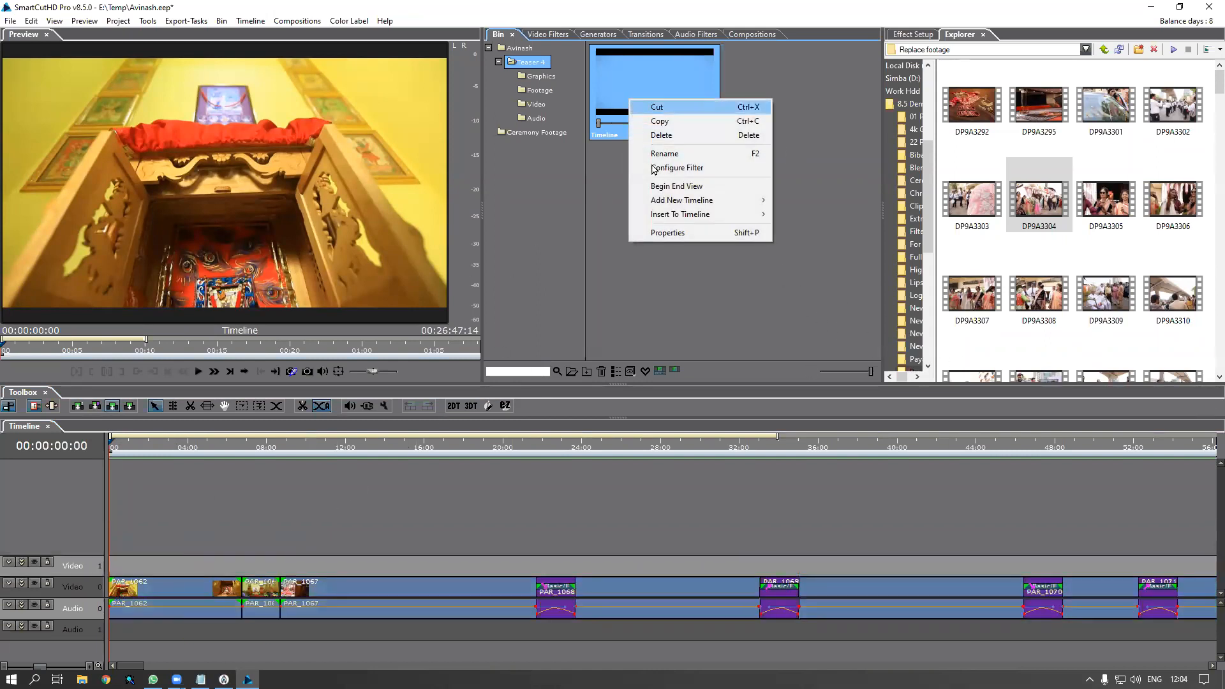
mouse_move(733, 215)
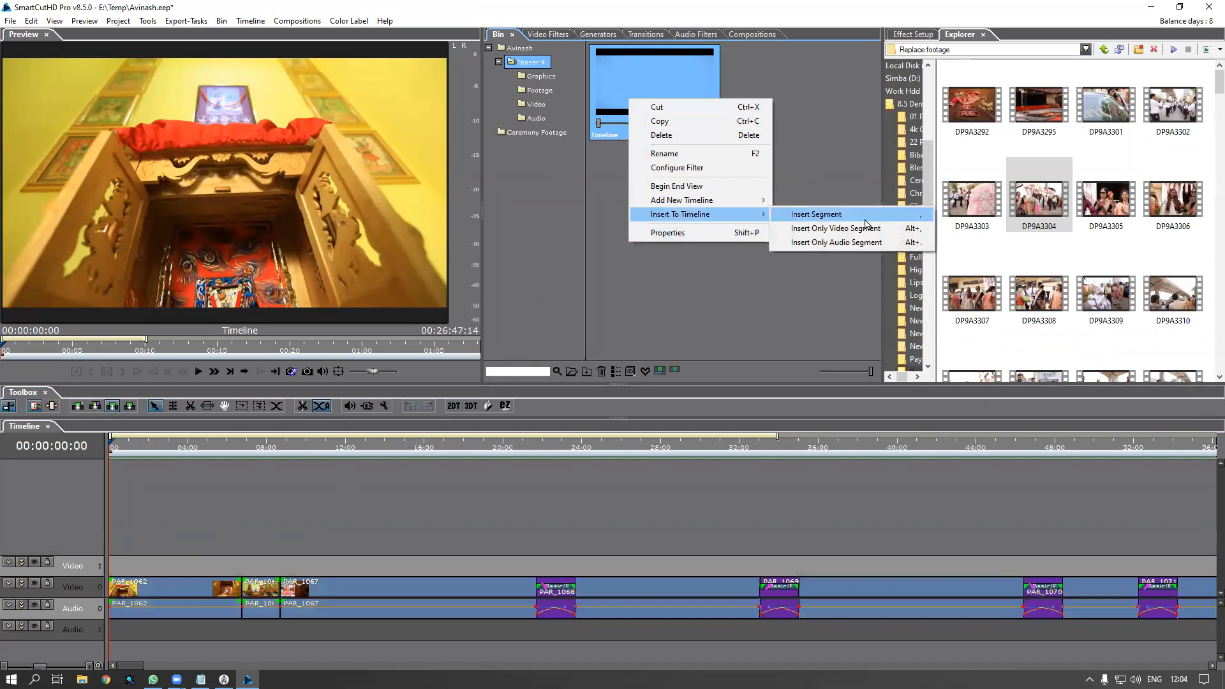
left_click(815, 217)
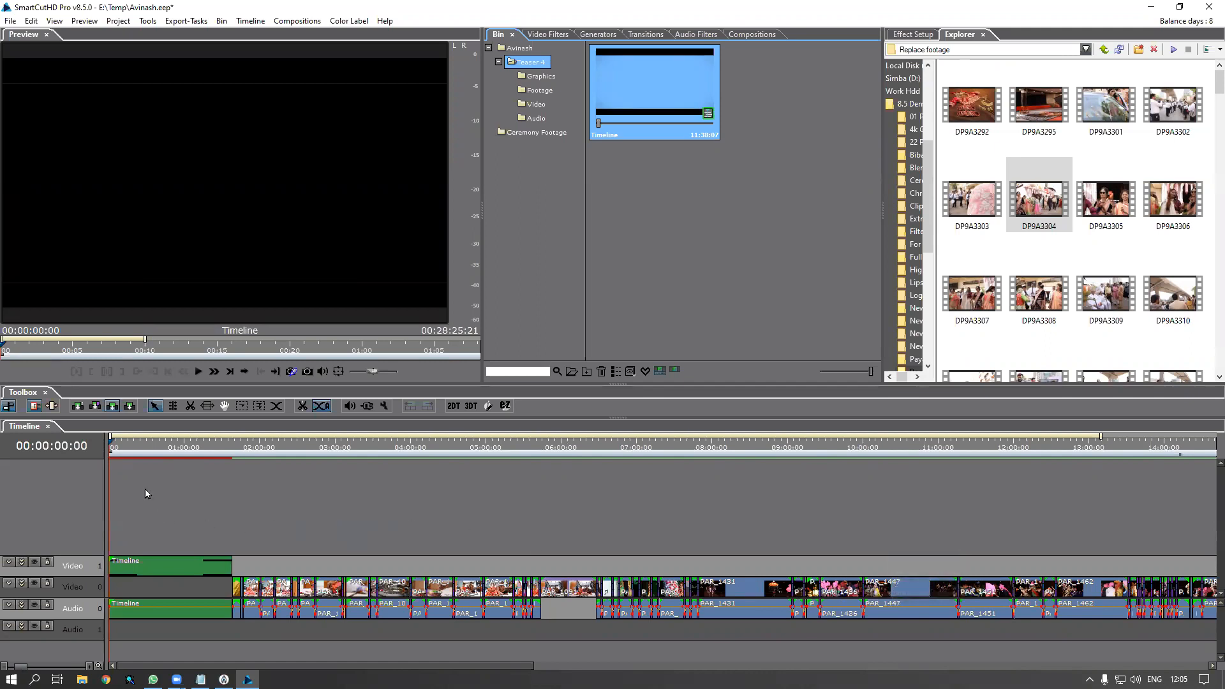
left_click_drag(115, 448, 91, 449)
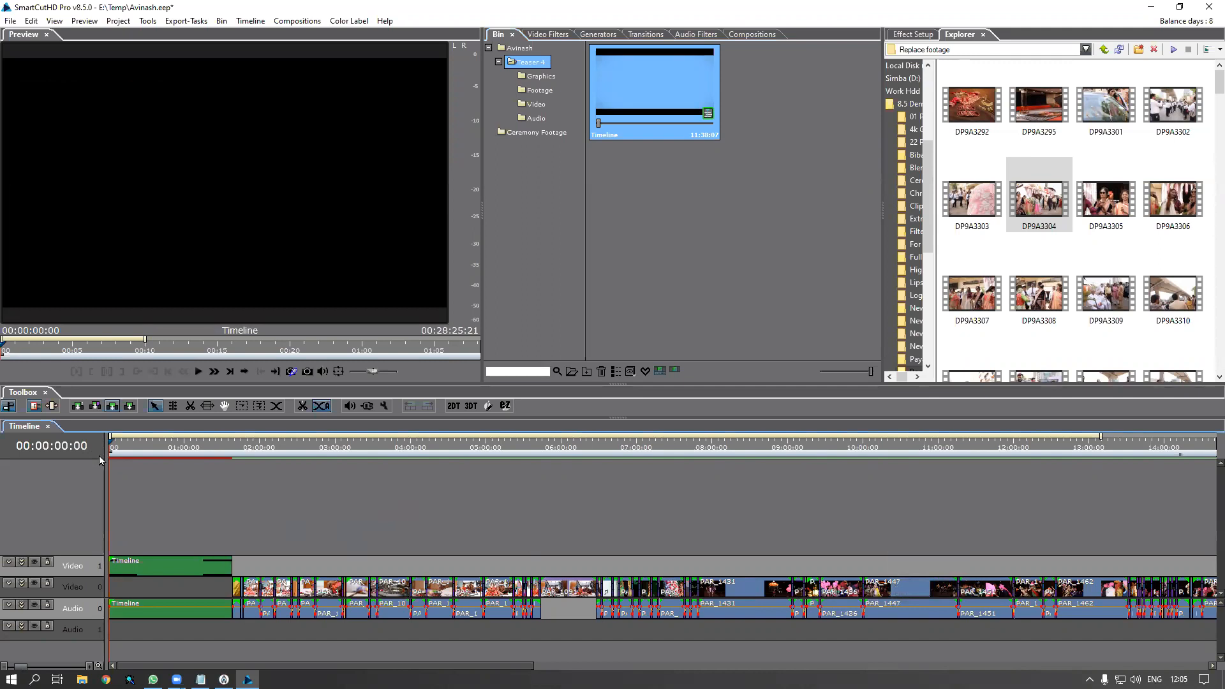
left_click(136, 568)
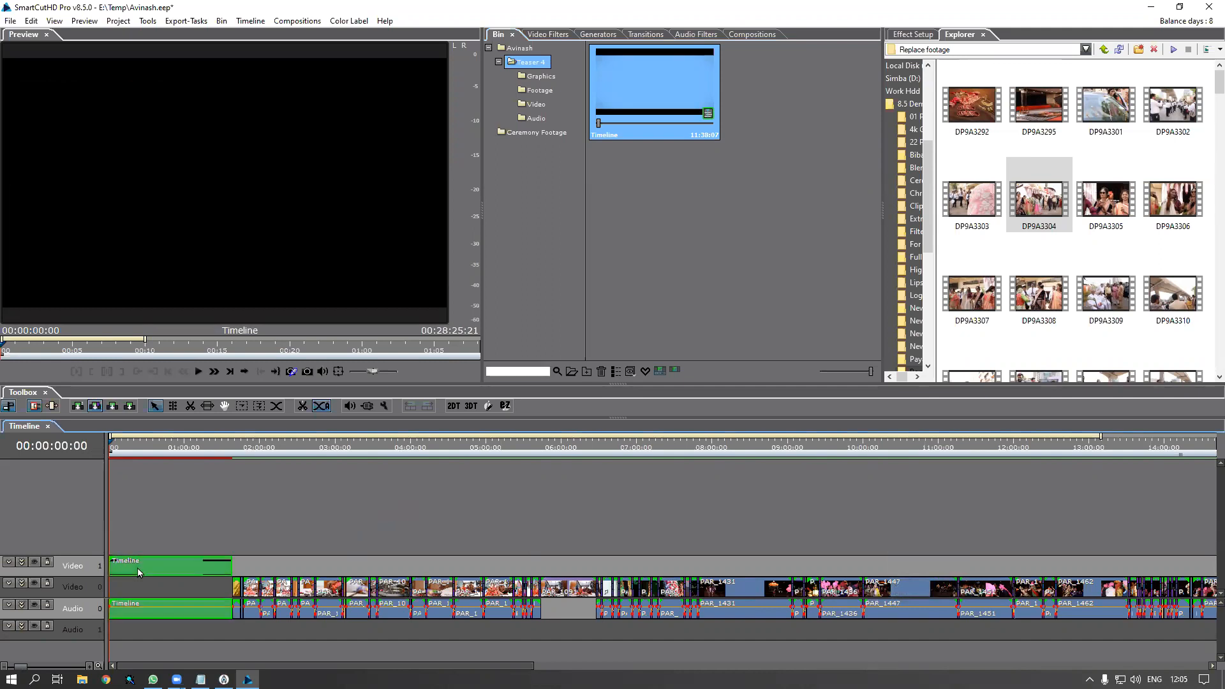
Open the nested Timeline clip in its own tab and expand the video tracks
double_click(137, 568)
left_click_drag(95, 577, 98, 615)
left_click_drag(114, 442, 91, 448)
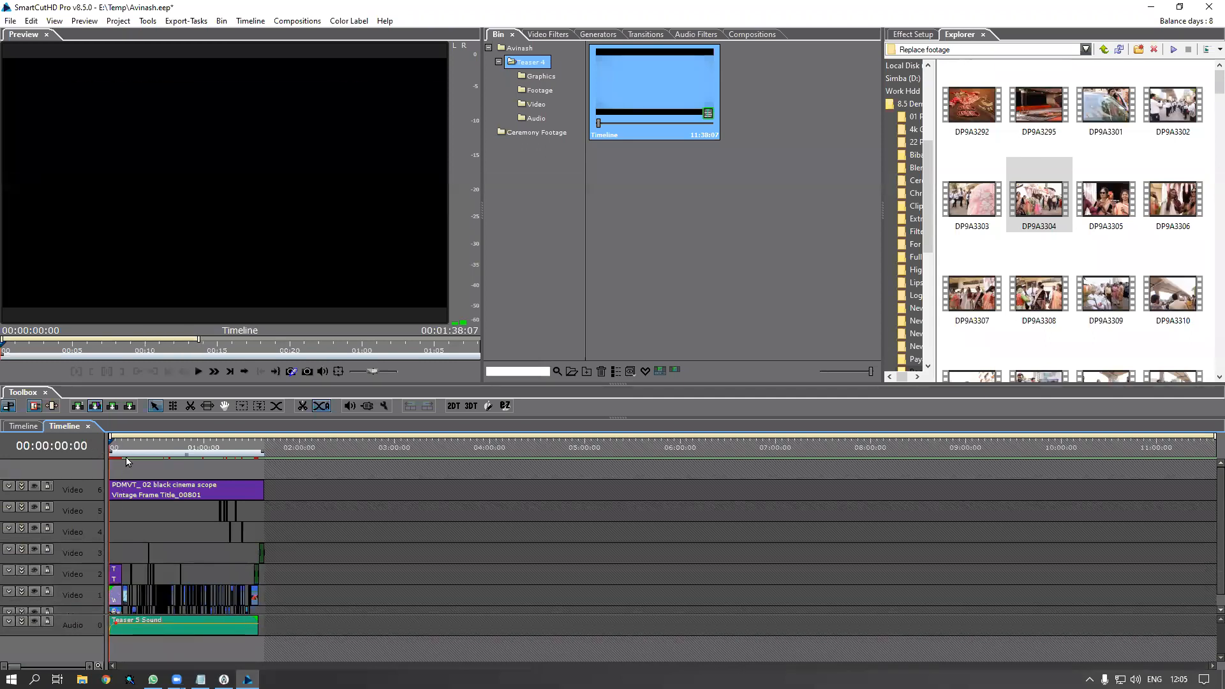
scroll(137, 472, "up", 3)
left_click_drag(481, 666, 135, 656)
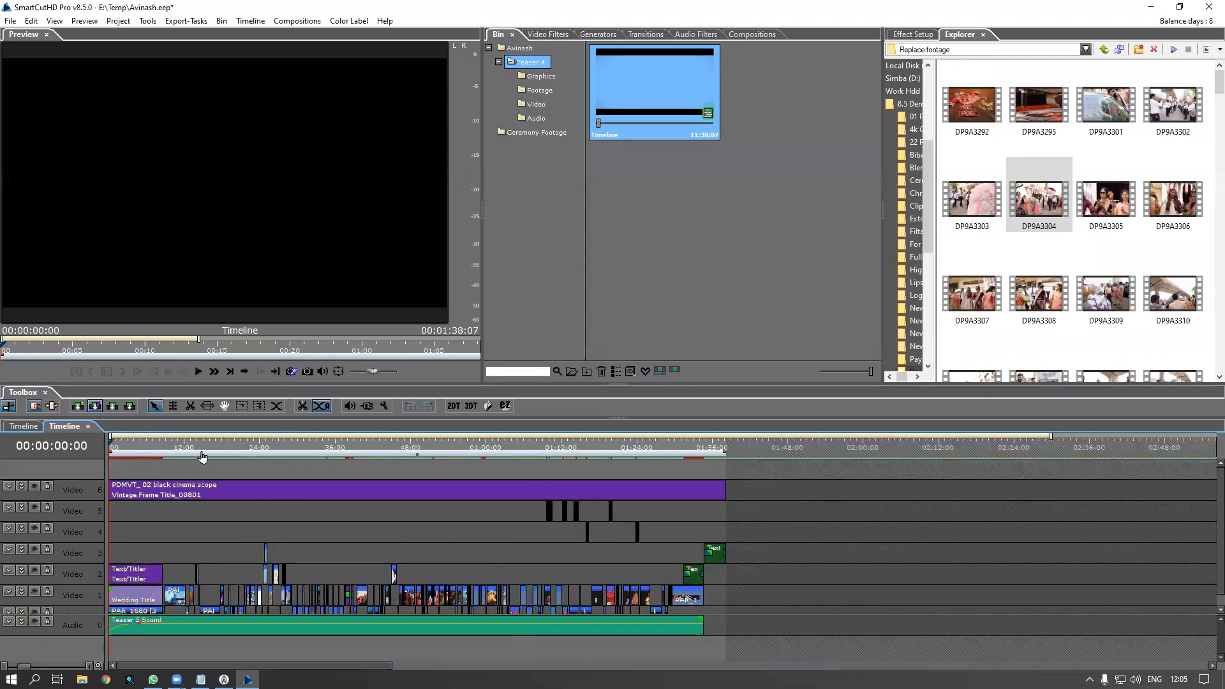
Zoom the teaser to fit, play it in the preview, and select clip PAR_1043
scroll(202, 456, "up", 1)
scroll(202, 456, "up", 1)
left_click_drag(232, 665, 149, 666)
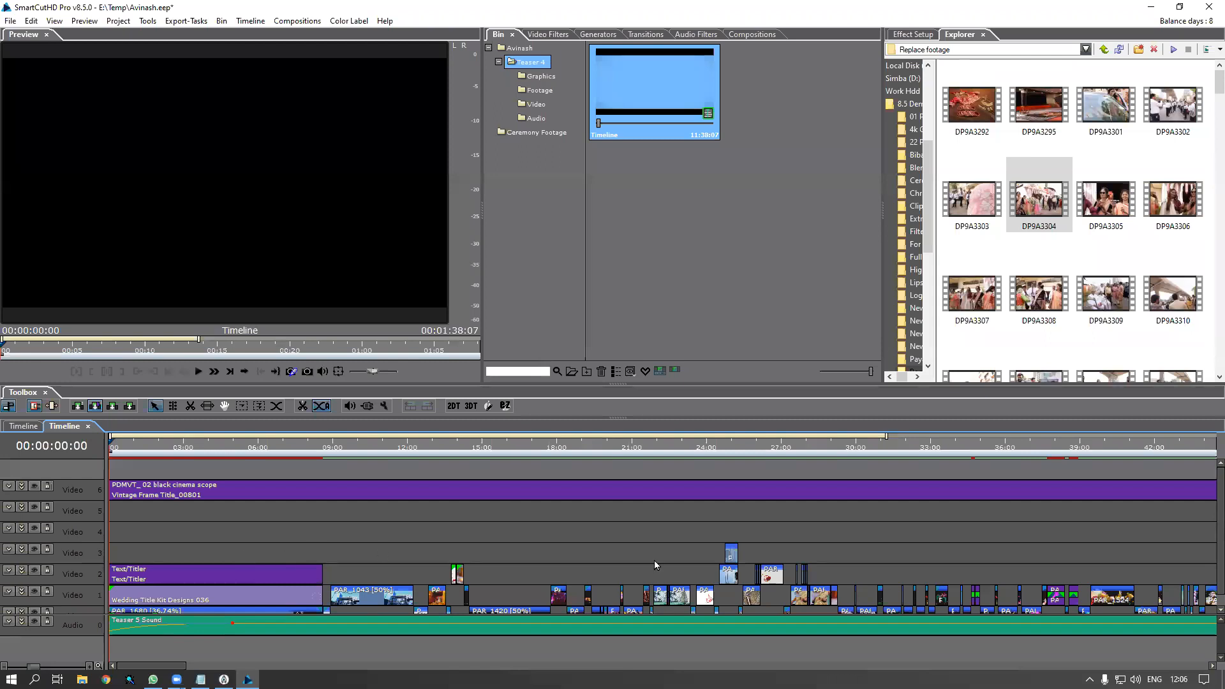
scroll(1208, 580, "down", 1)
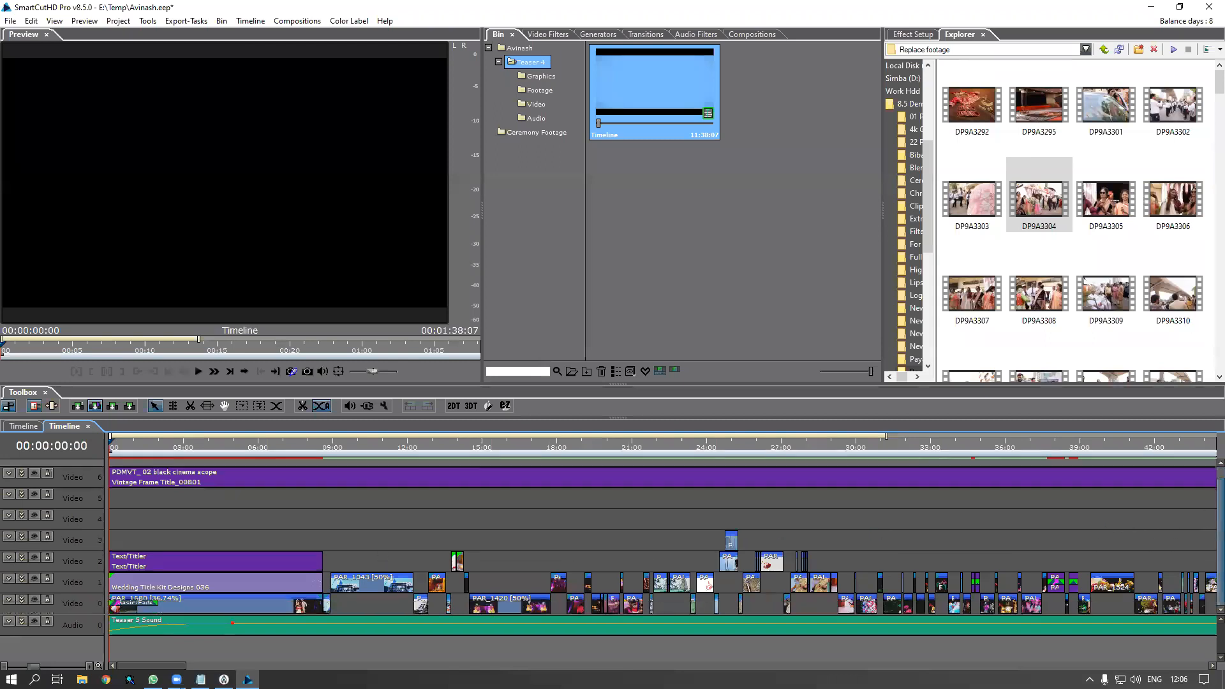
key("space")
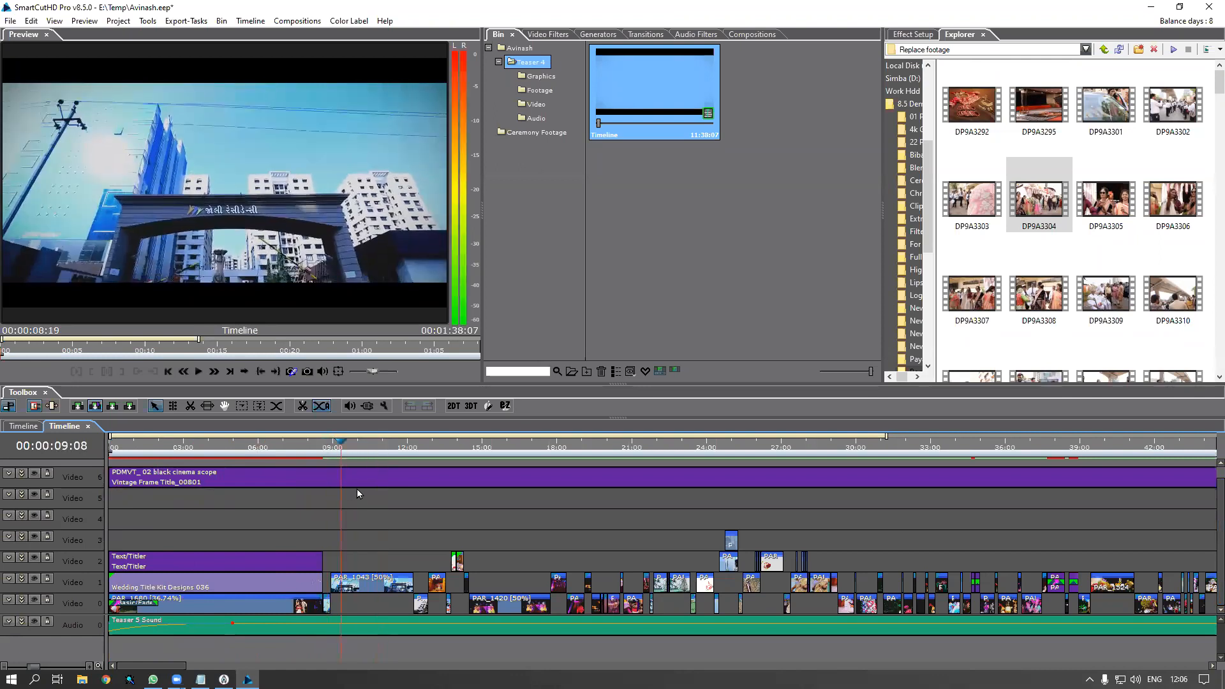
left_click(370, 588)
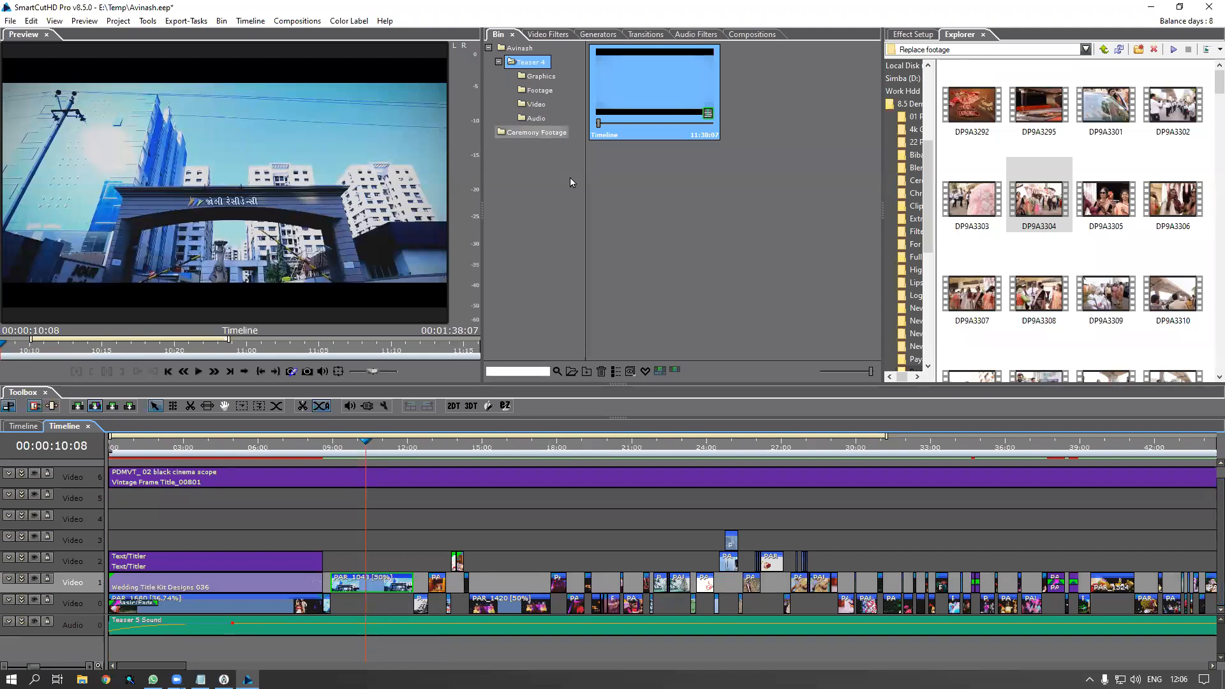
Show favourite clips in Ceremony Footage, move the playhead to about 9:23, and select PAR_1062
left_click(527, 133)
left_click(644, 371)
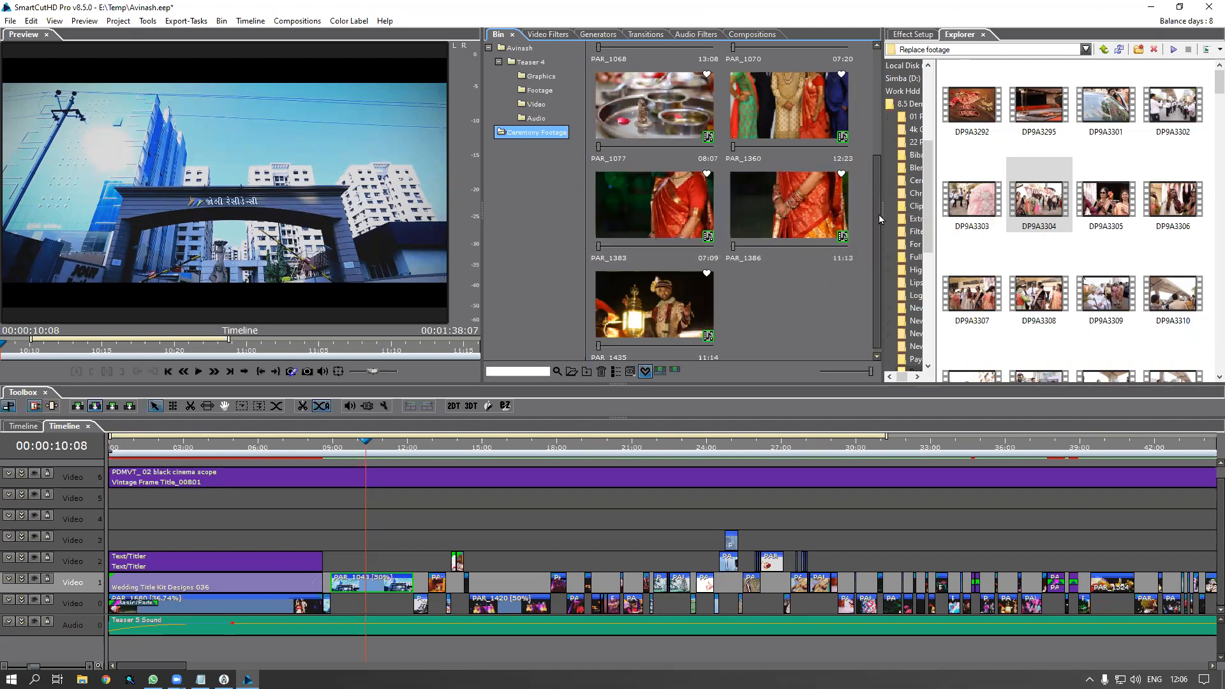
left_click(343, 450)
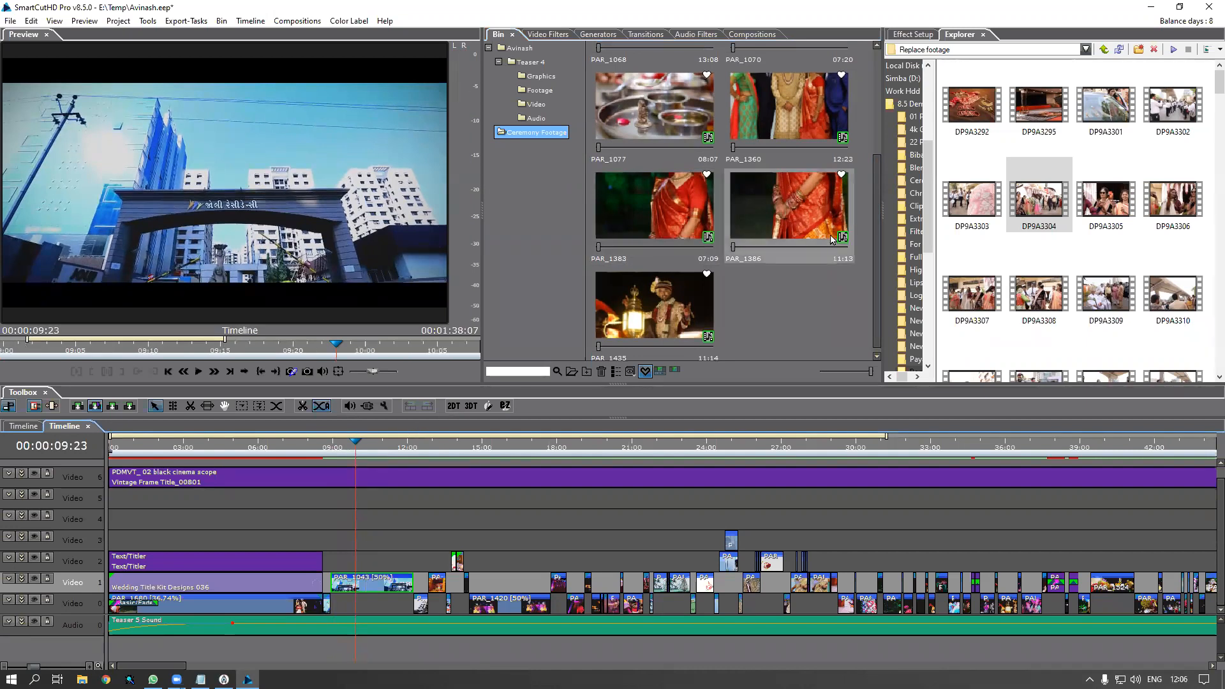
scroll(802, 182, "up", 3)
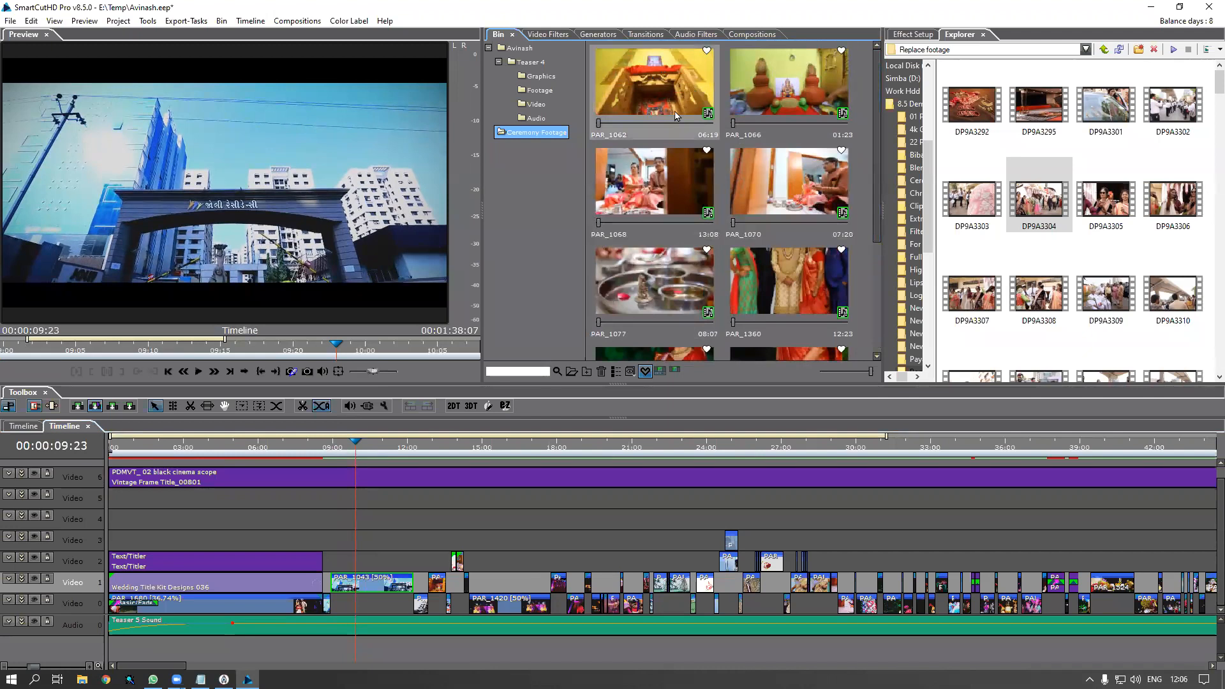
left_click(654, 102)
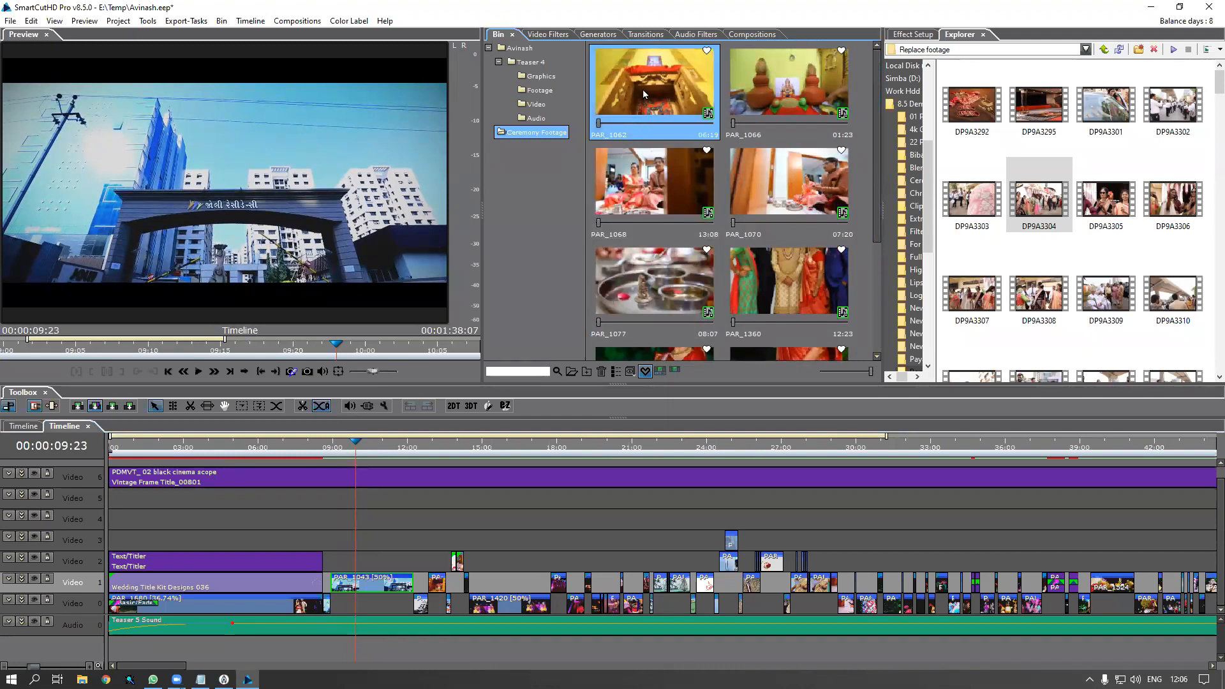
right_click(643, 93)
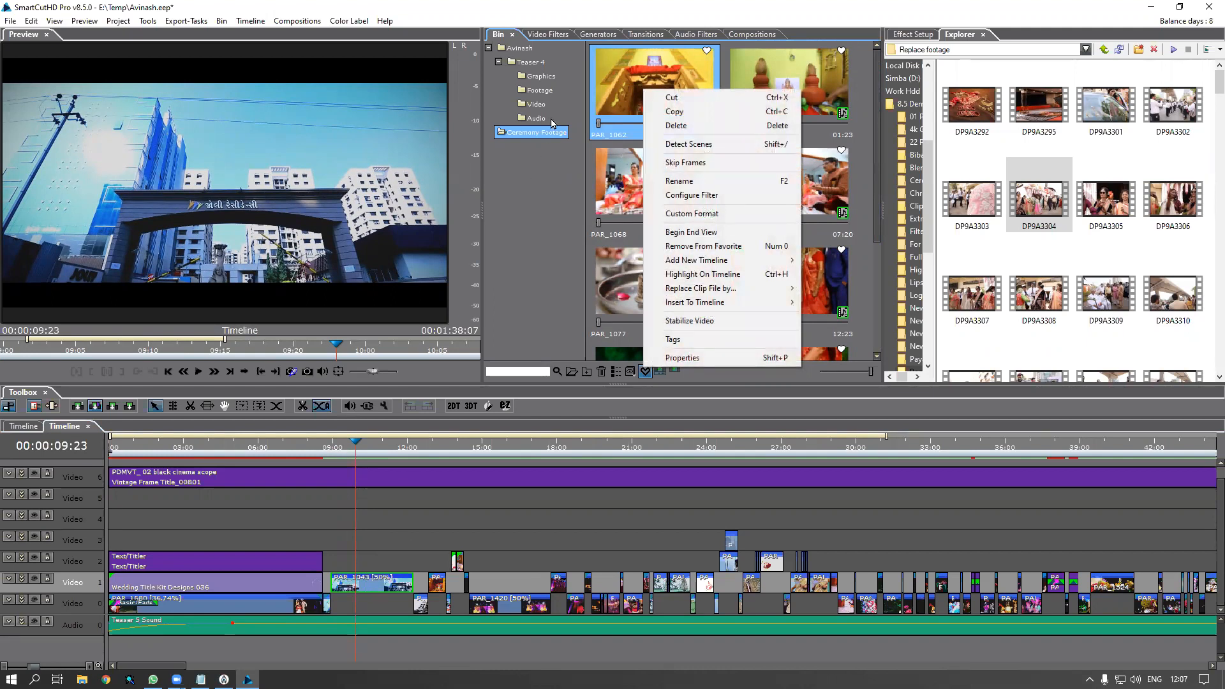
left_click(633, 79)
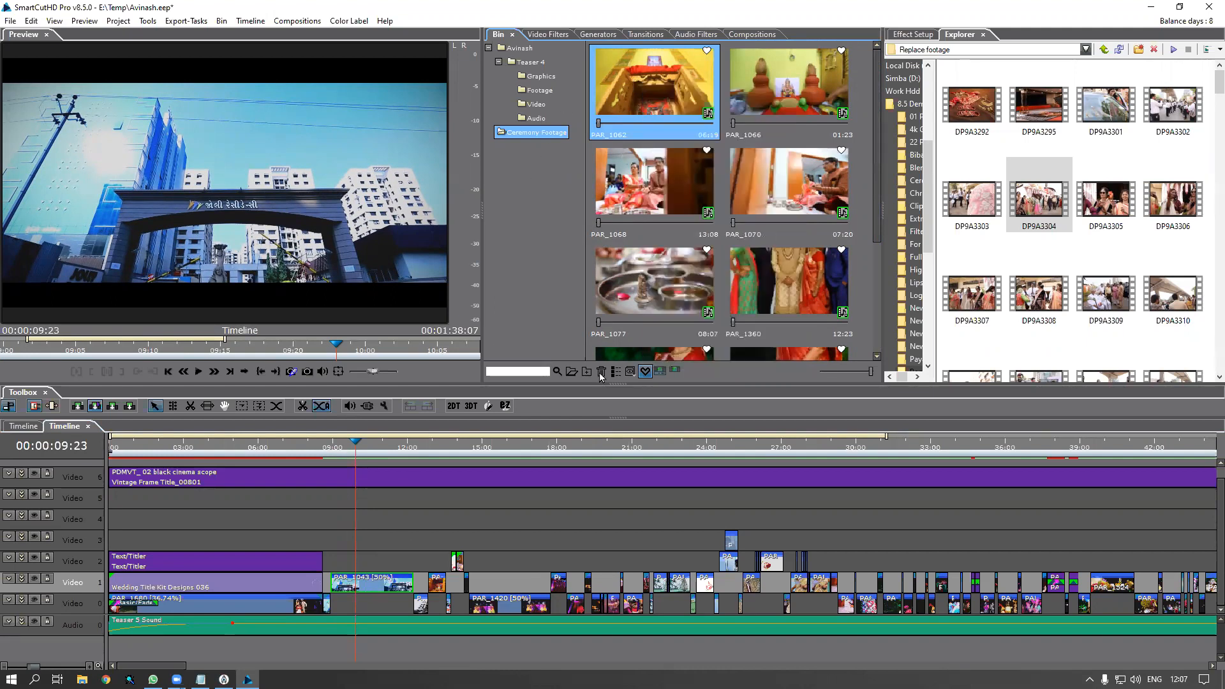
Copy favourite clip PAR_1062, then turn the favourites filter off again
left_click(644, 373)
left_click(645, 371)
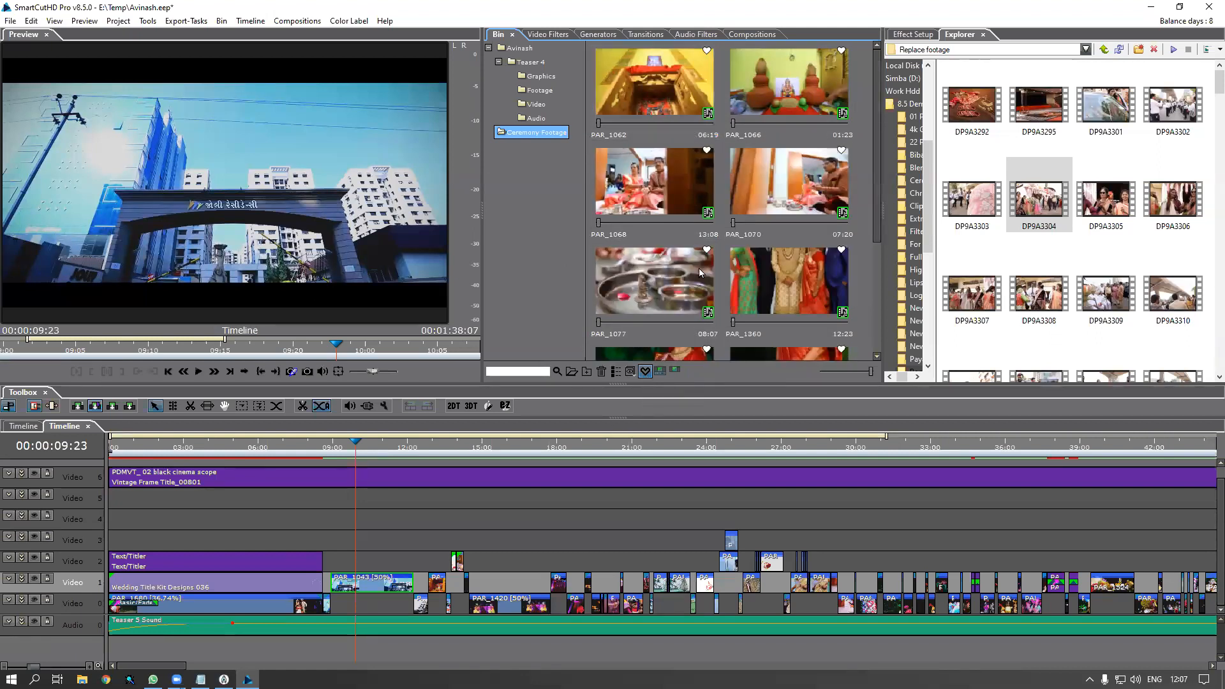
right_click(640, 100)
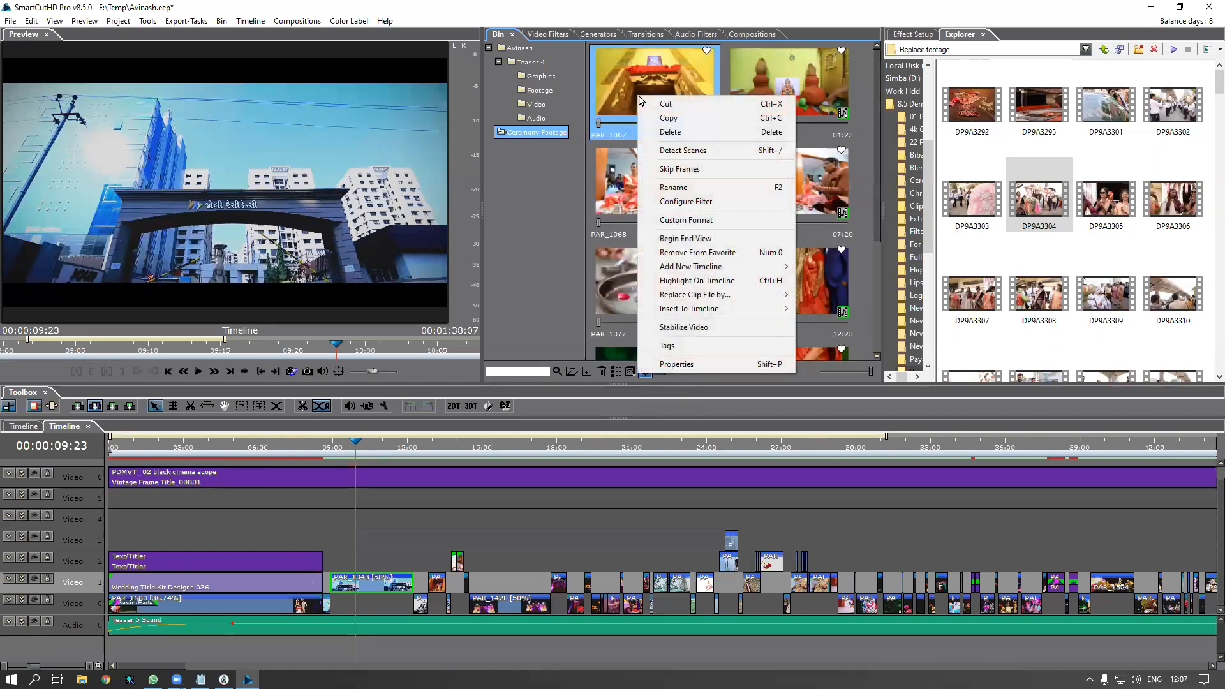
left_click(678, 125)
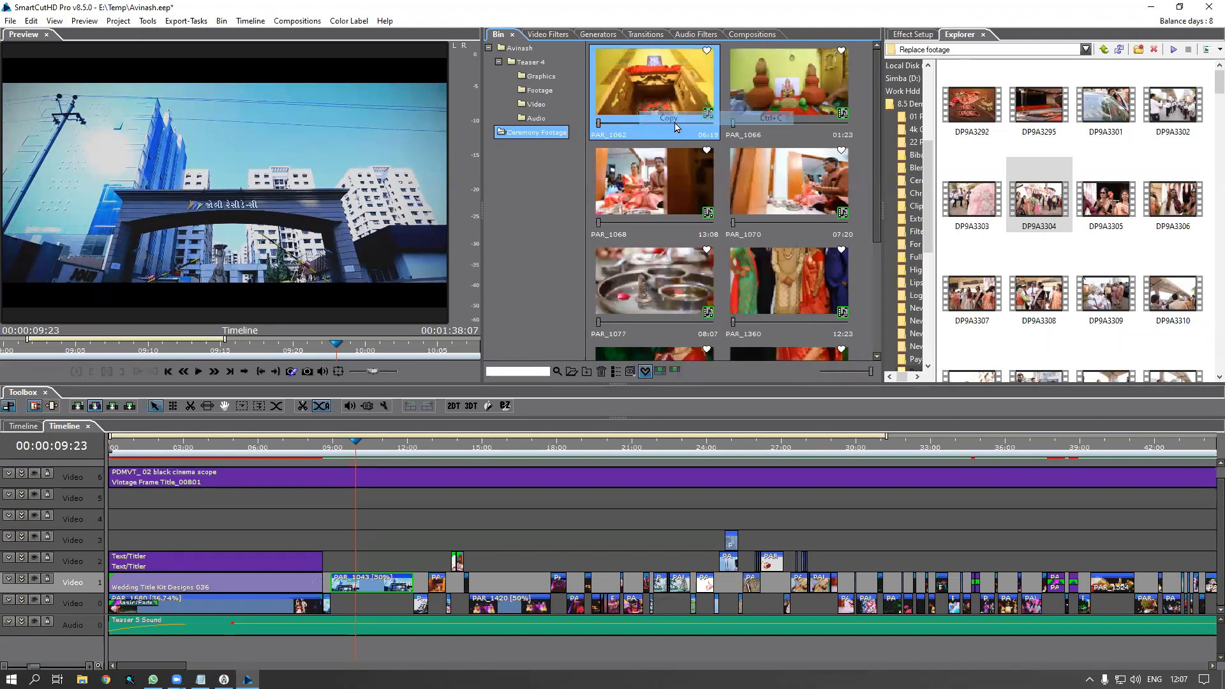
left_click(645, 372)
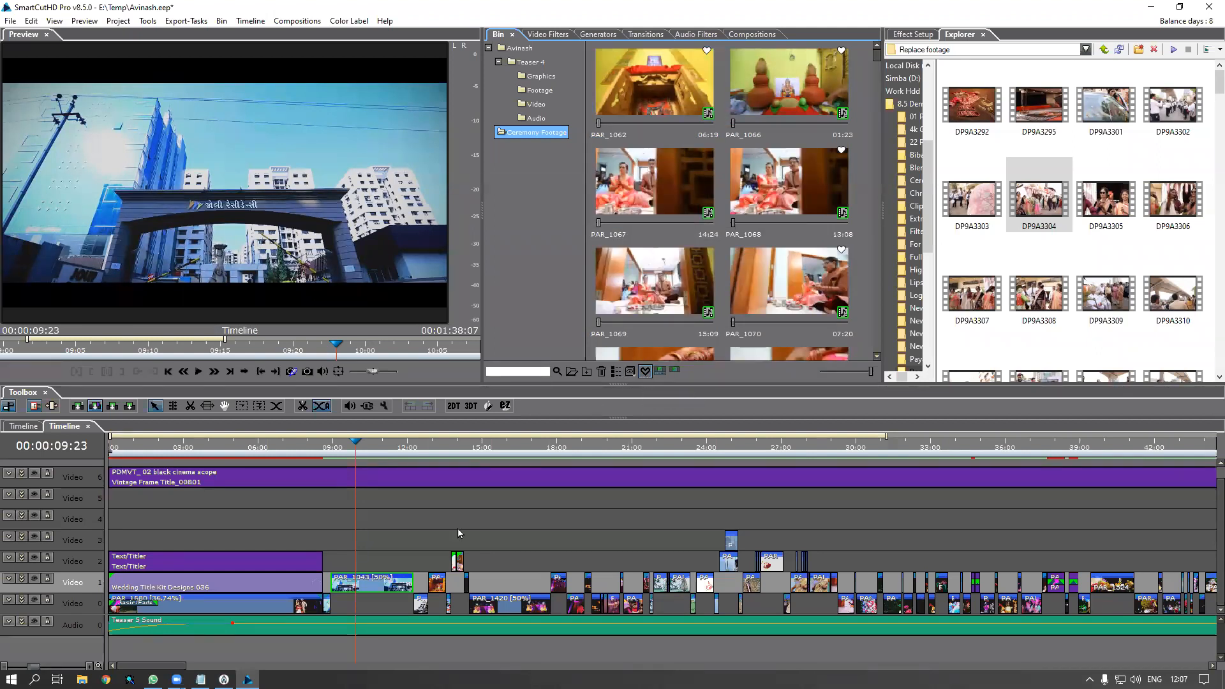
Highlight PAR_1043 in the bin and replace its file with the copied PAR_1062
right_click(387, 589)
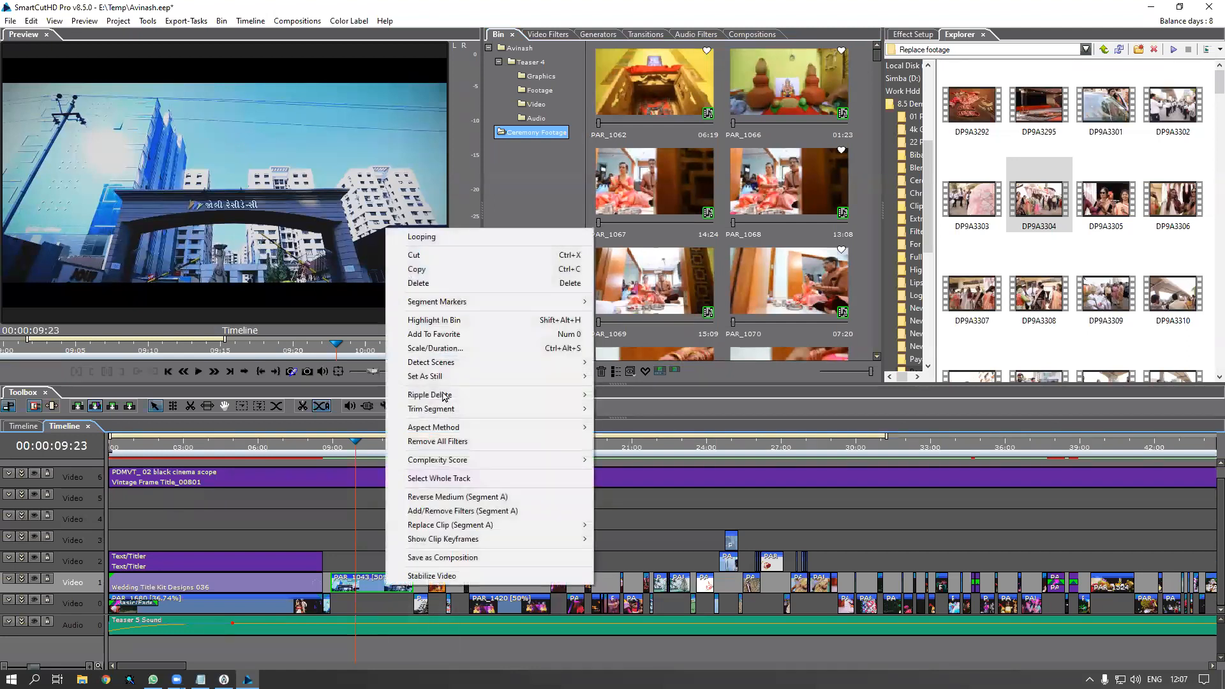
left_click(465, 320)
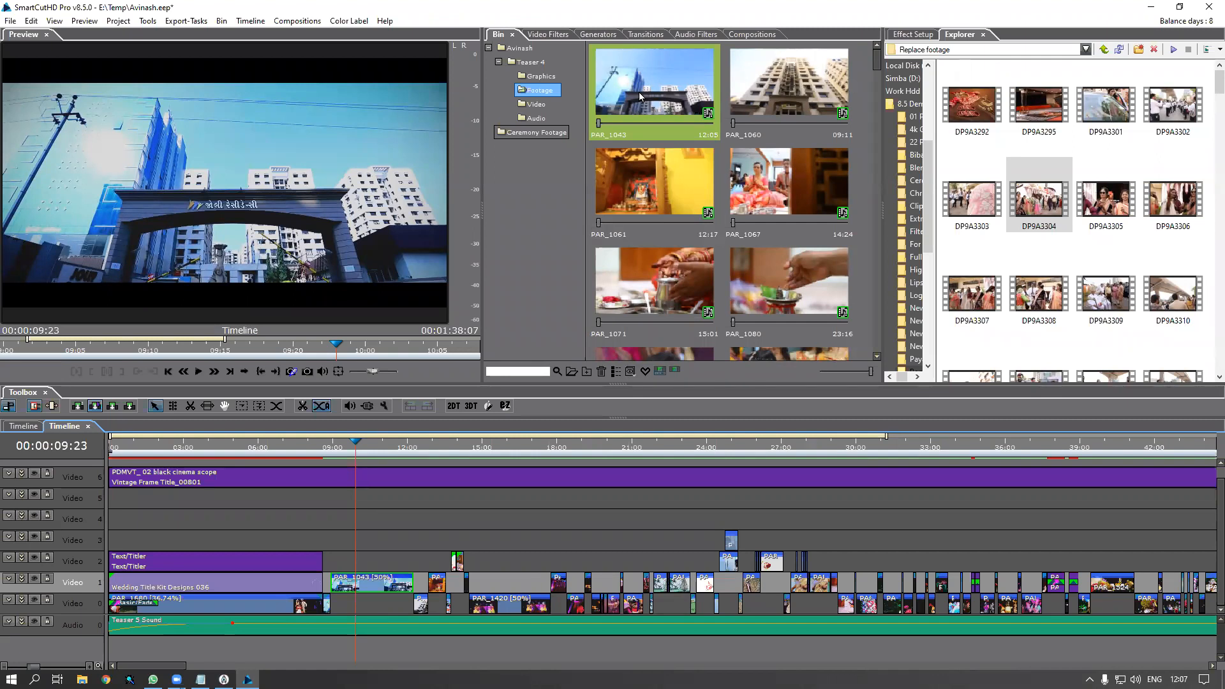
right_click(640, 97)
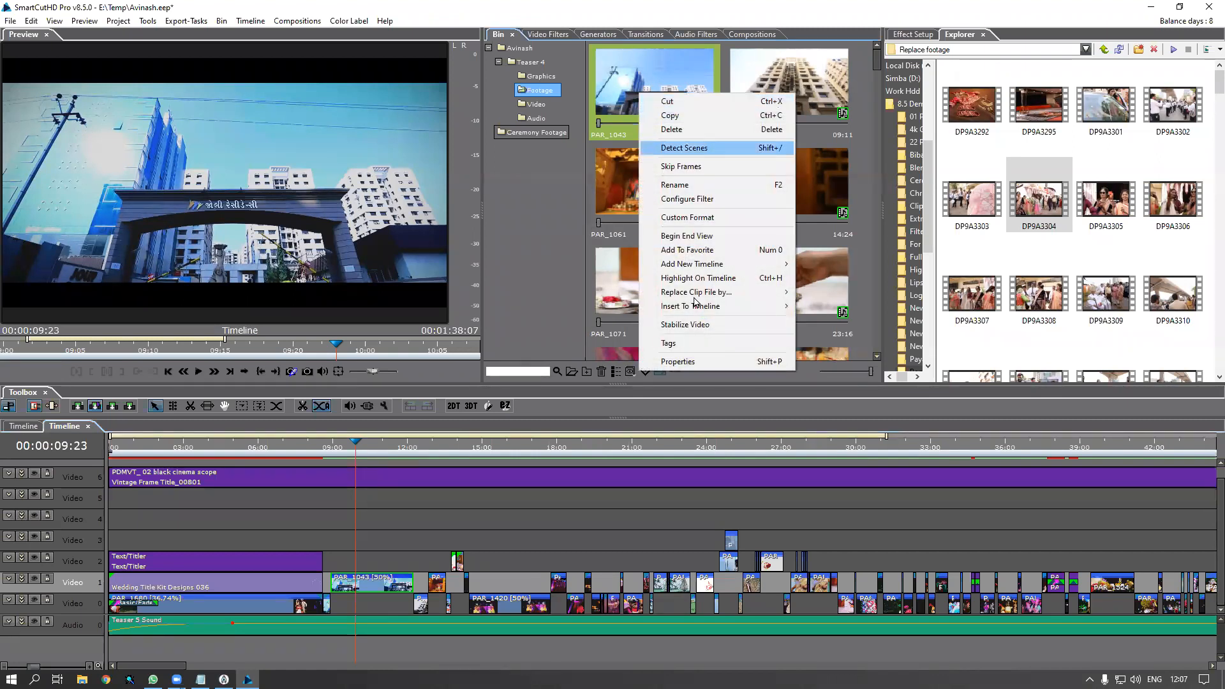
mouse_move(696, 297)
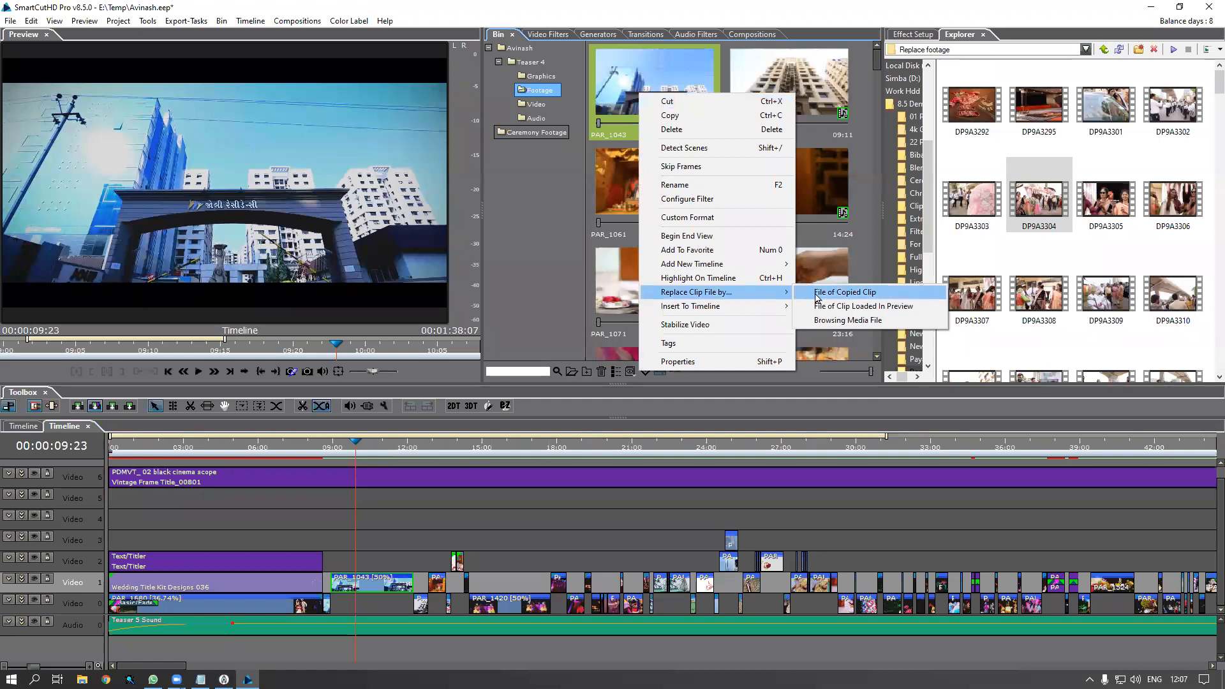
left_click(849, 293)
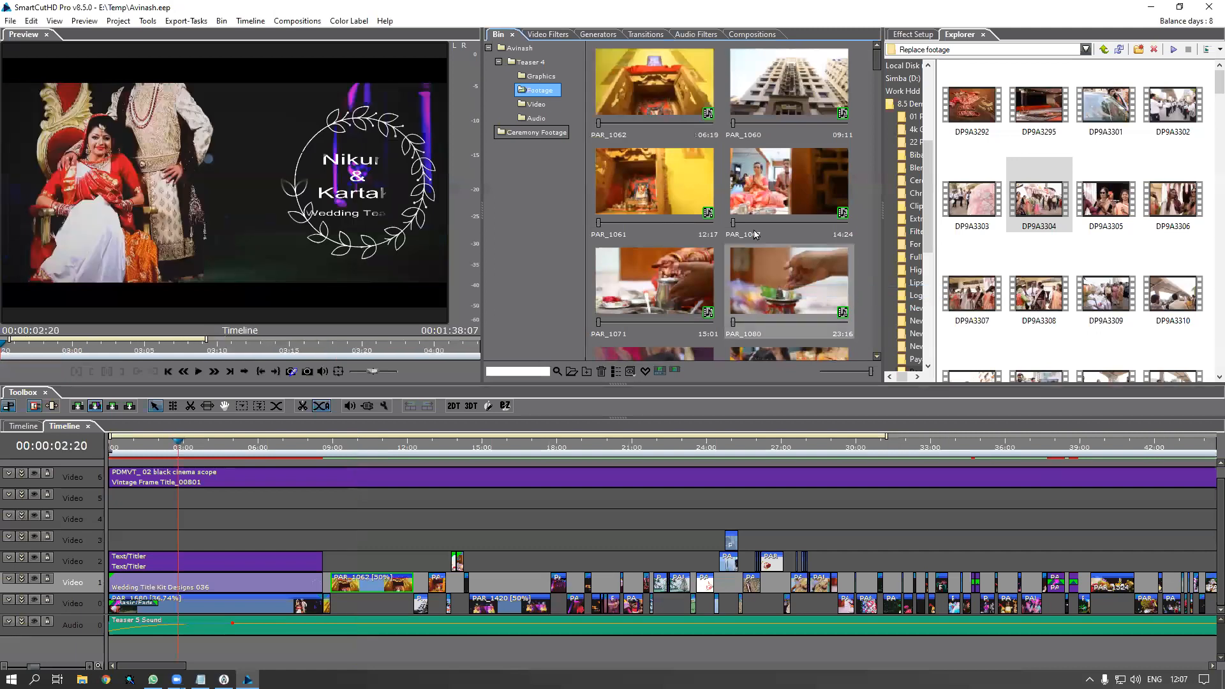
Return to the Footage folder and scrub the teaser through the new shrine shot
left_click(562, 136)
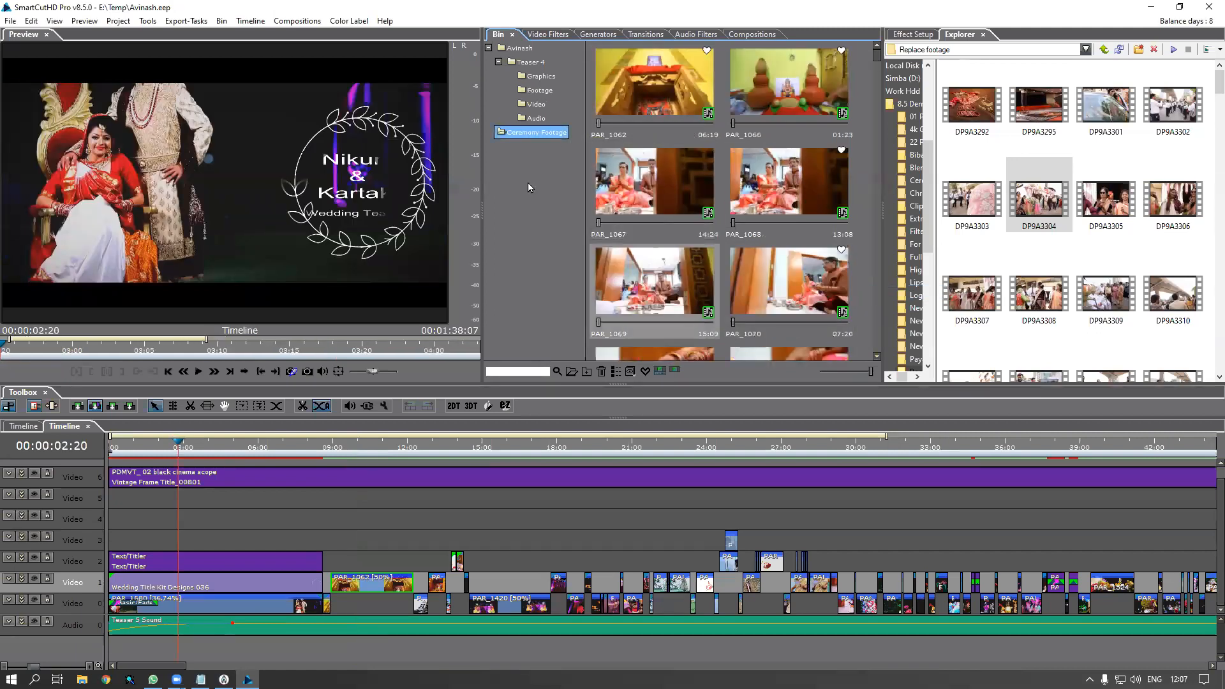
left_click(541, 90)
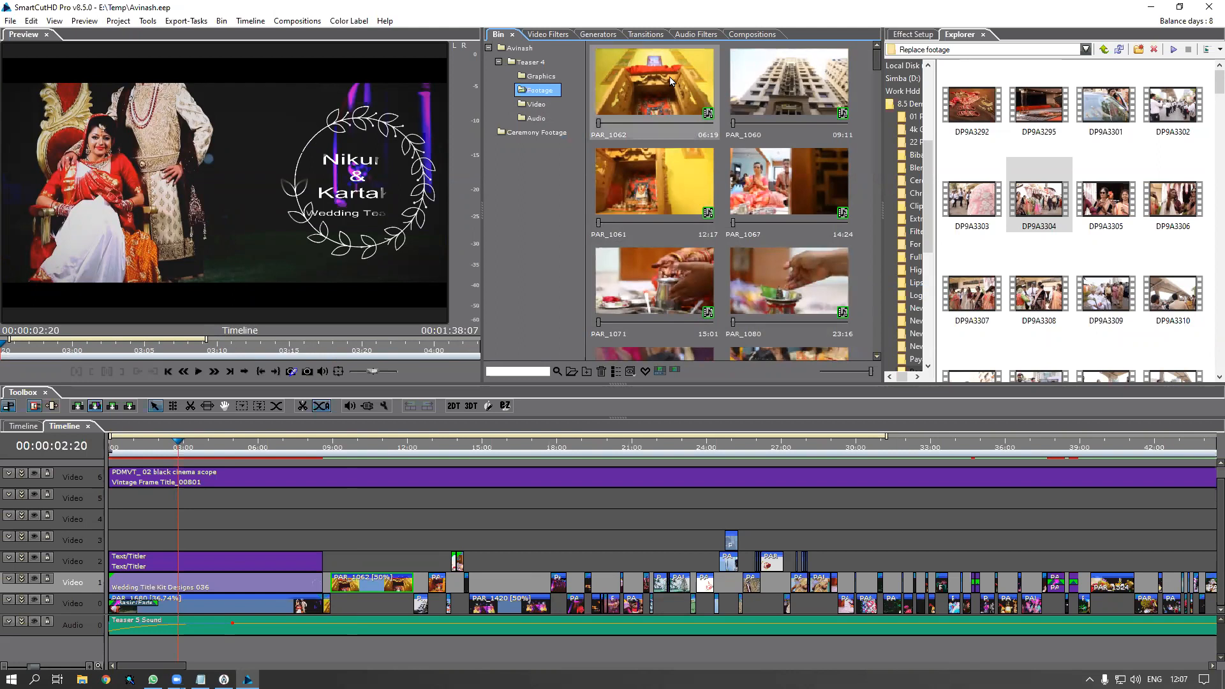
left_click(329, 450)
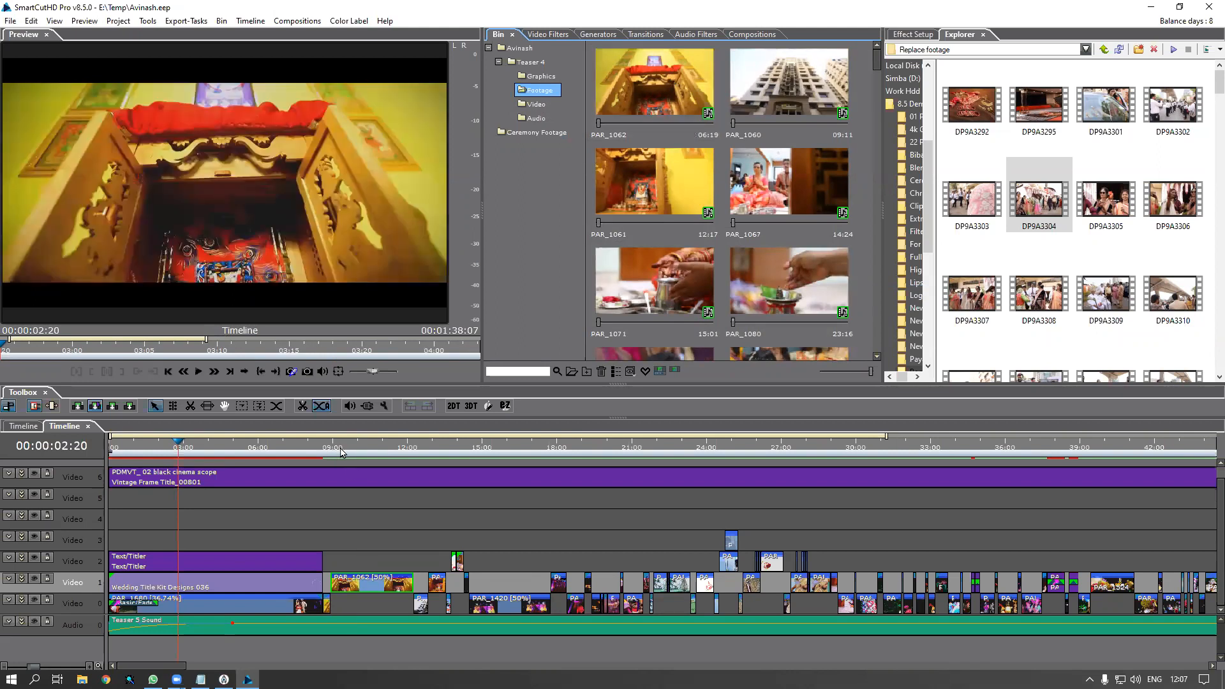
left_click_drag(354, 451, 369, 485)
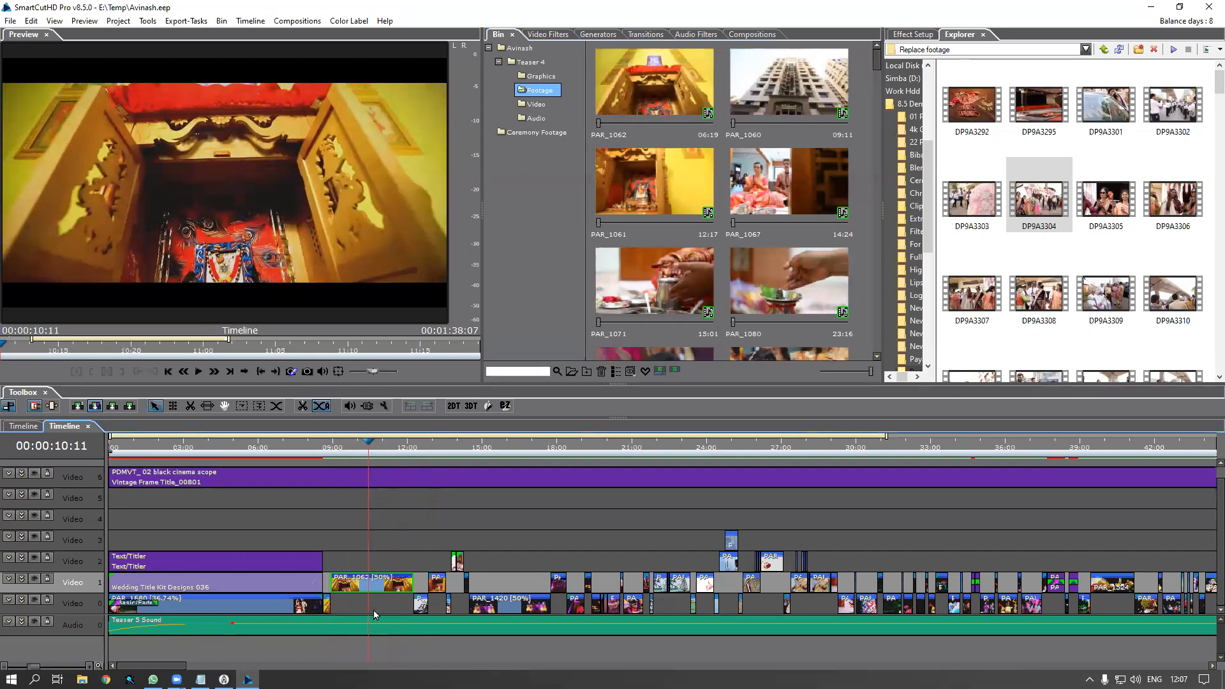
double_click(384, 592)
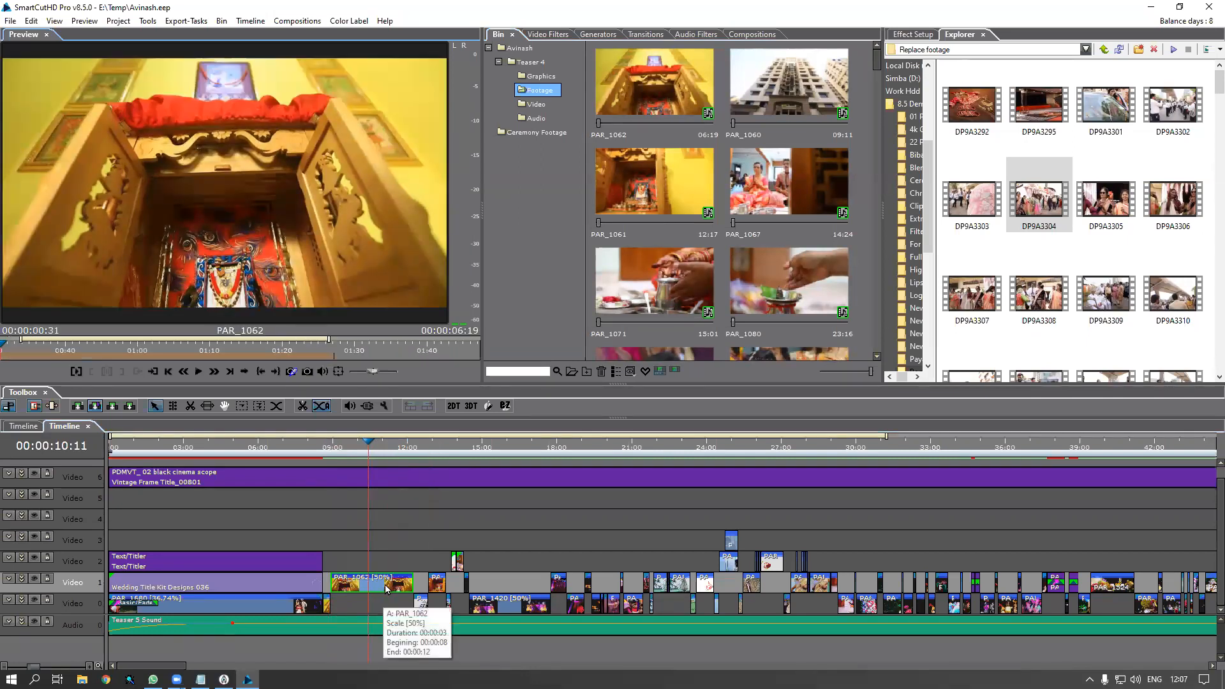
left_click_drag(152, 356, 438, 339)
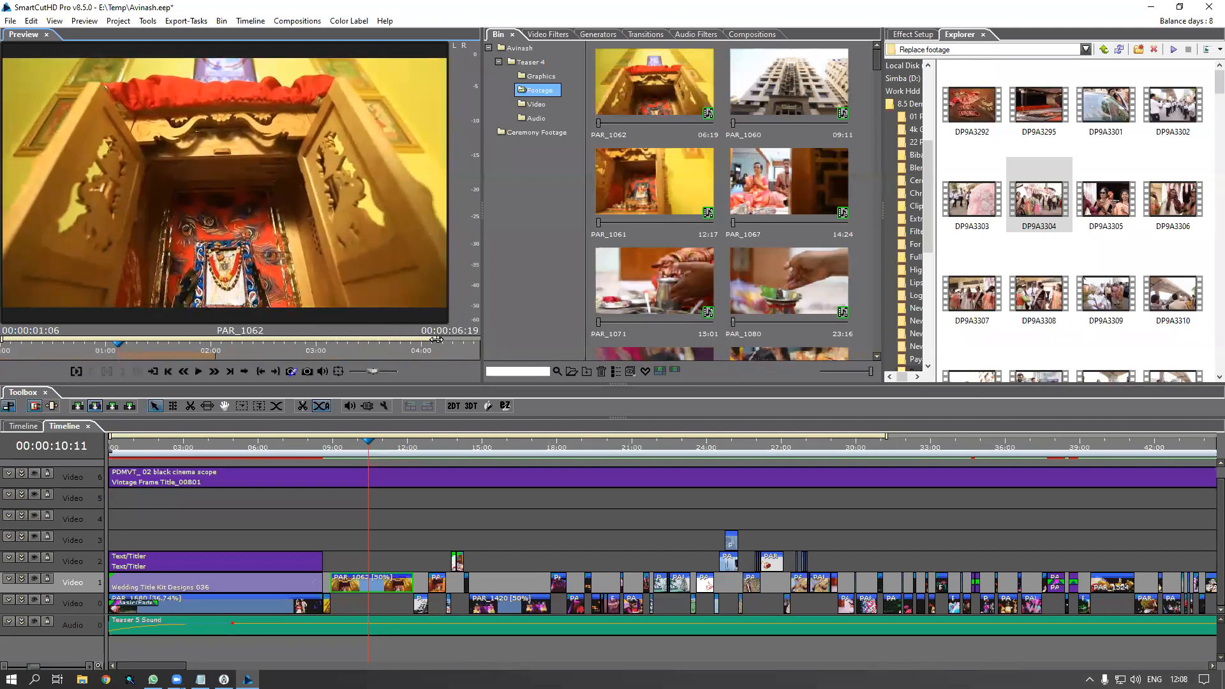
left_click(163, 361)
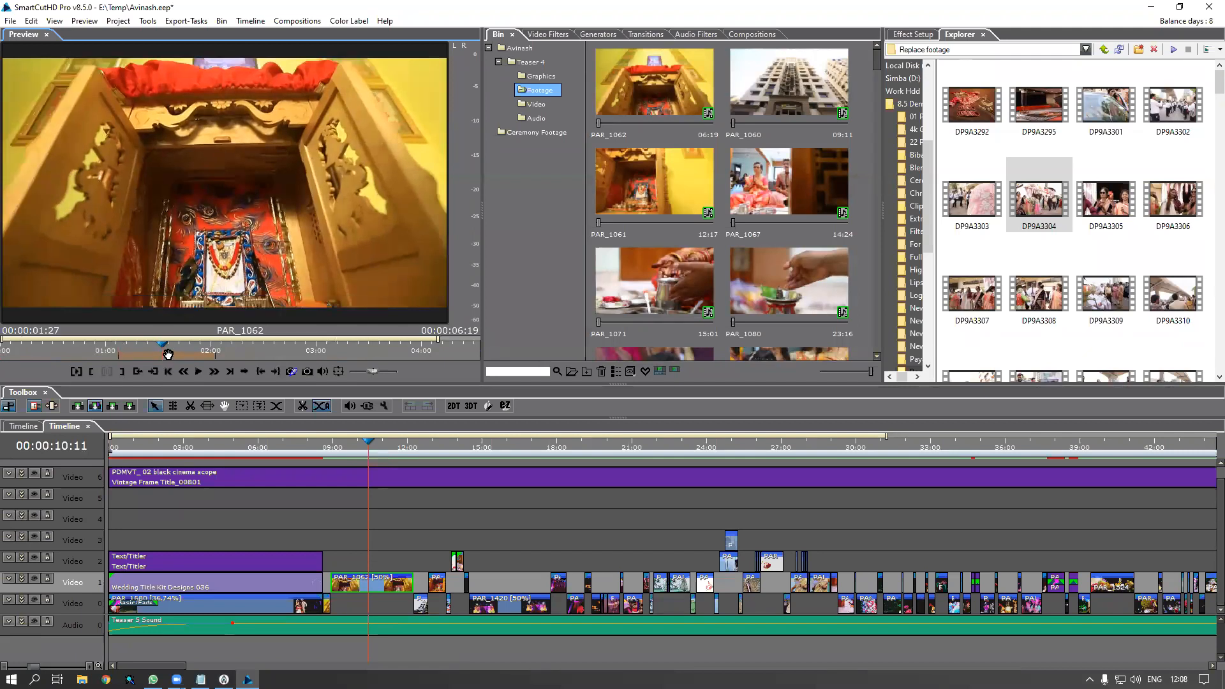
left_click_drag(176, 360, 477, 339)
key("space")
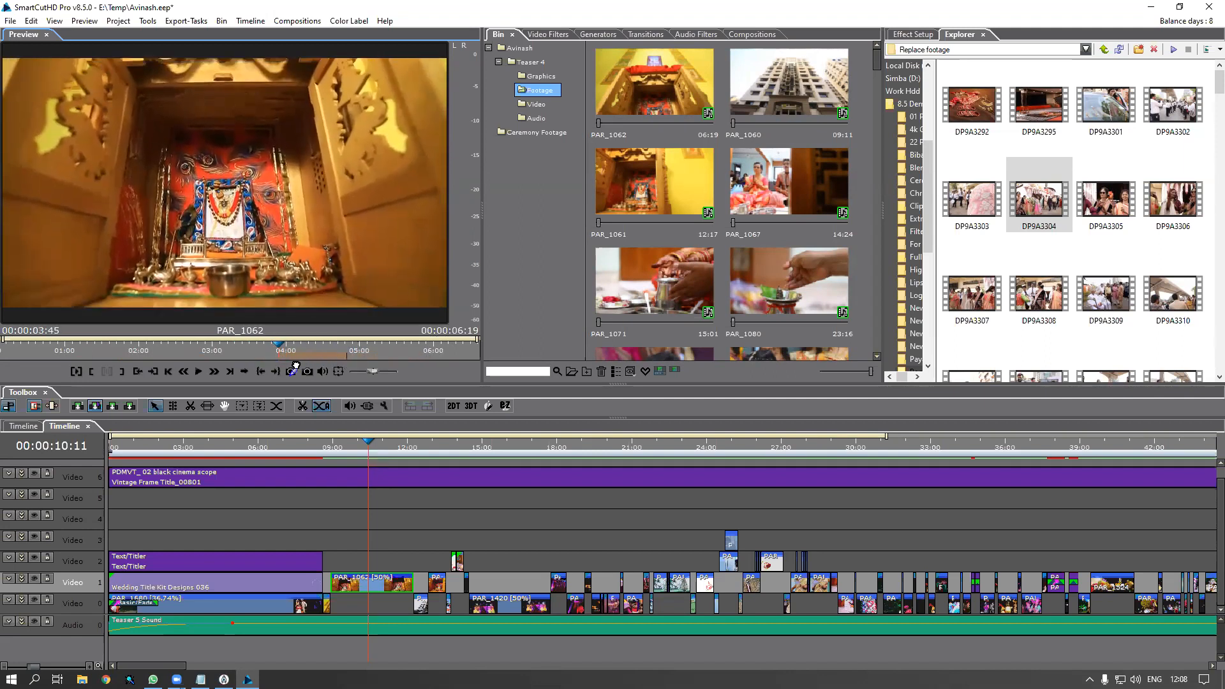
left_click(324, 452)
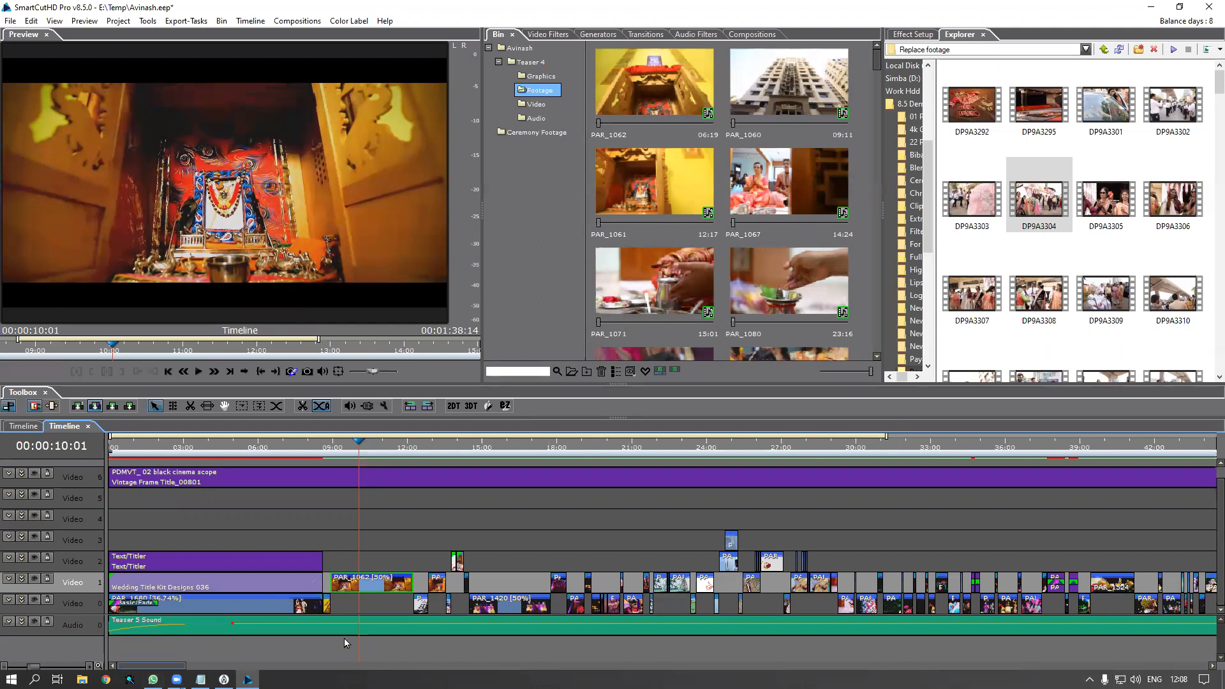
Move the playhead to about 12:14 and zoom in on building clip PAR_1060 on Video 0
left_click(400, 447)
left_click_drag(403, 451, 419, 459)
scroll(418, 459, "up", 1)
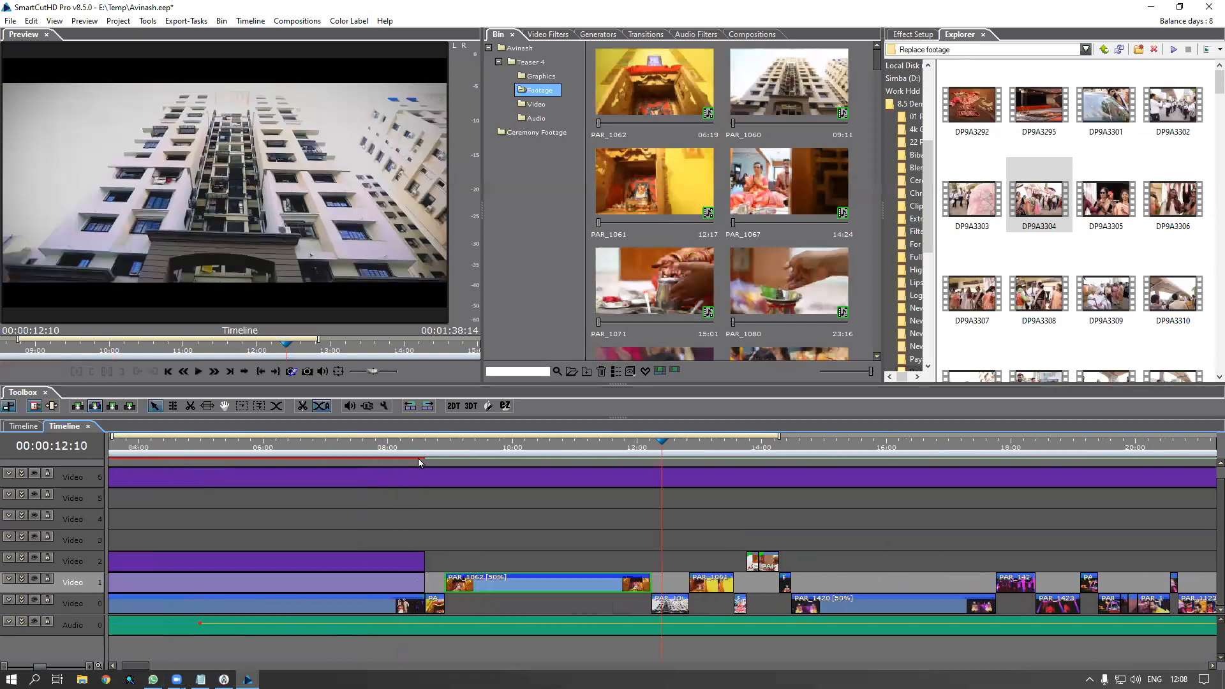
scroll(638, 608, "right", 3)
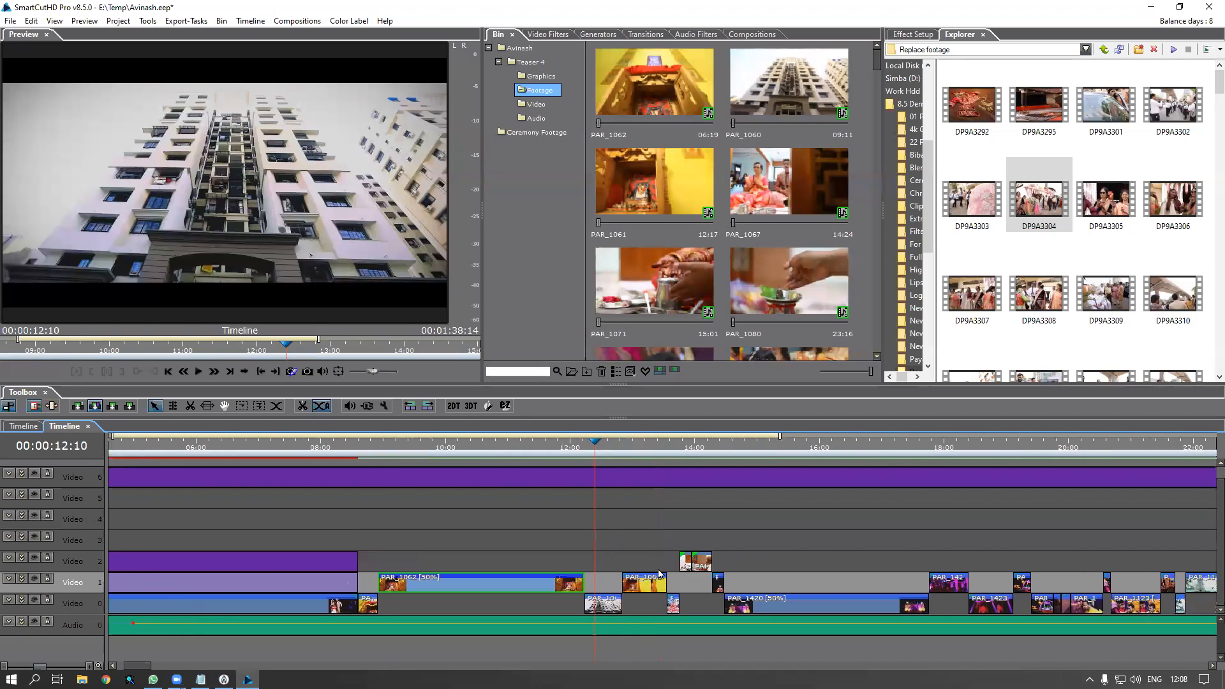
left_click(549, 611)
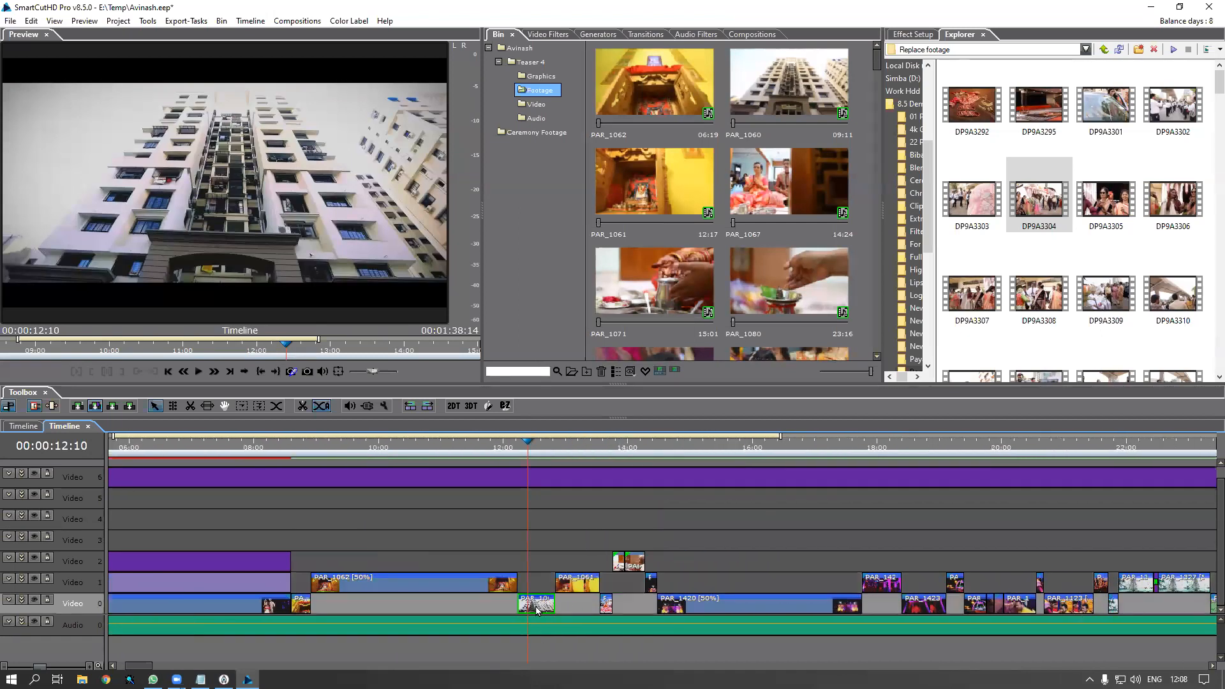
scroll(558, 504, "up", 1)
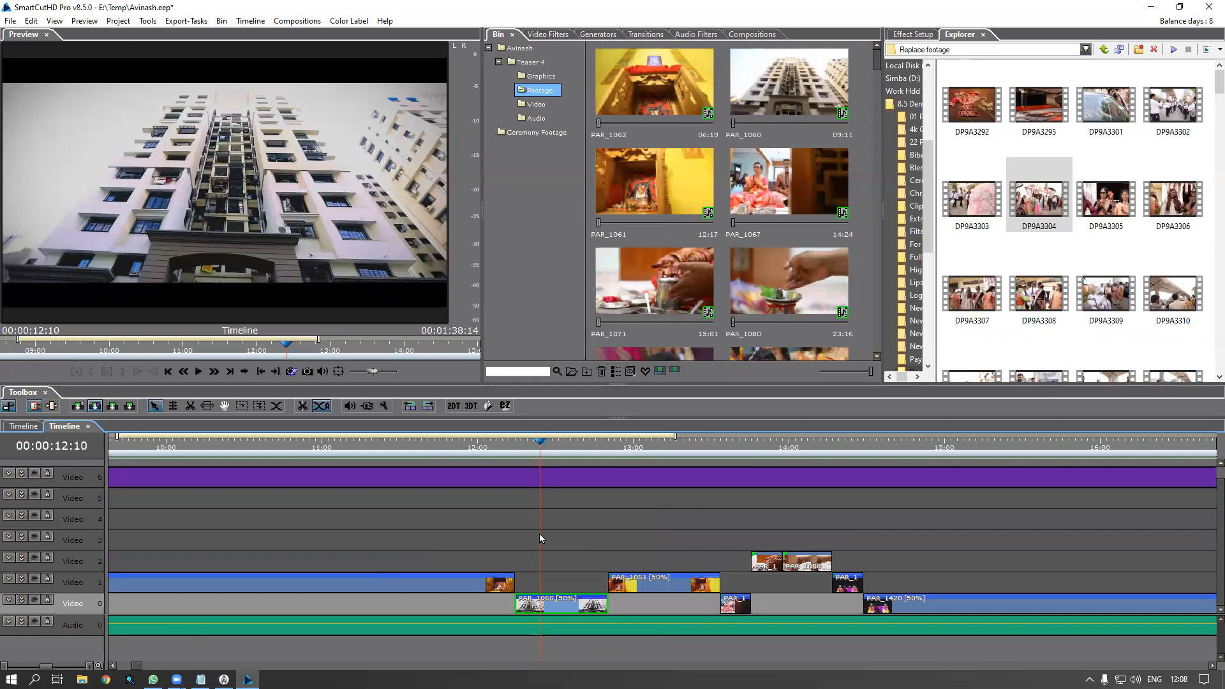
scroll(621, 529, "down", 1)
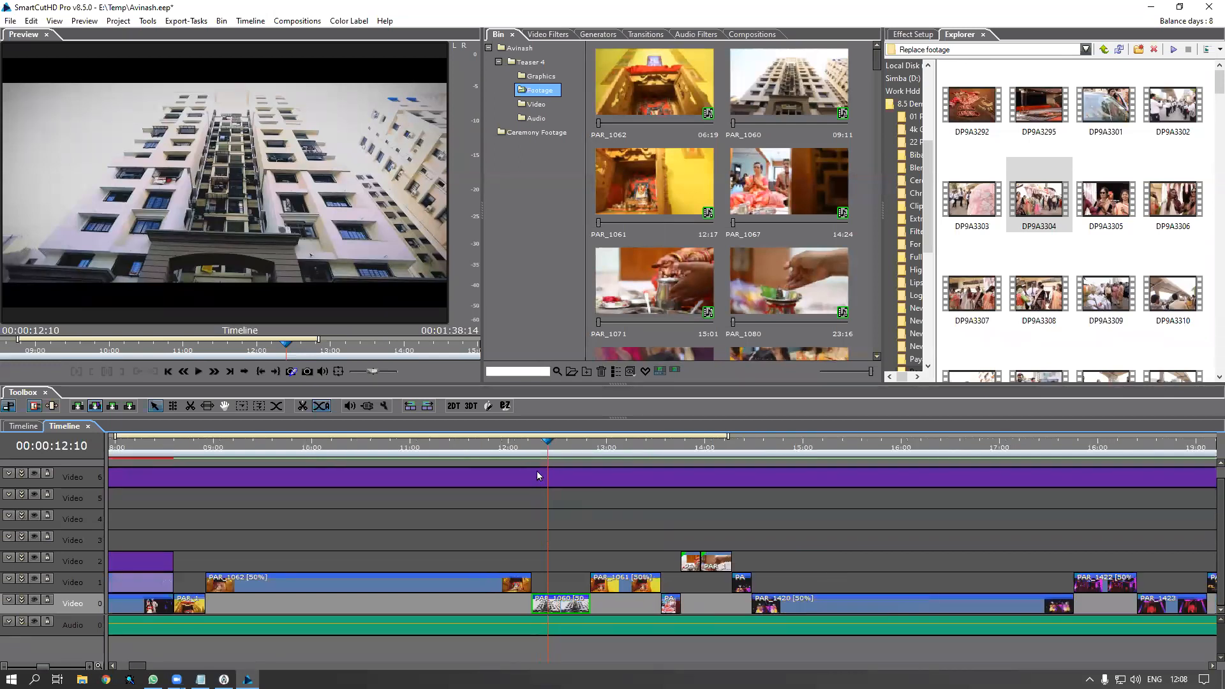
left_click_drag(550, 445, 566, 449)
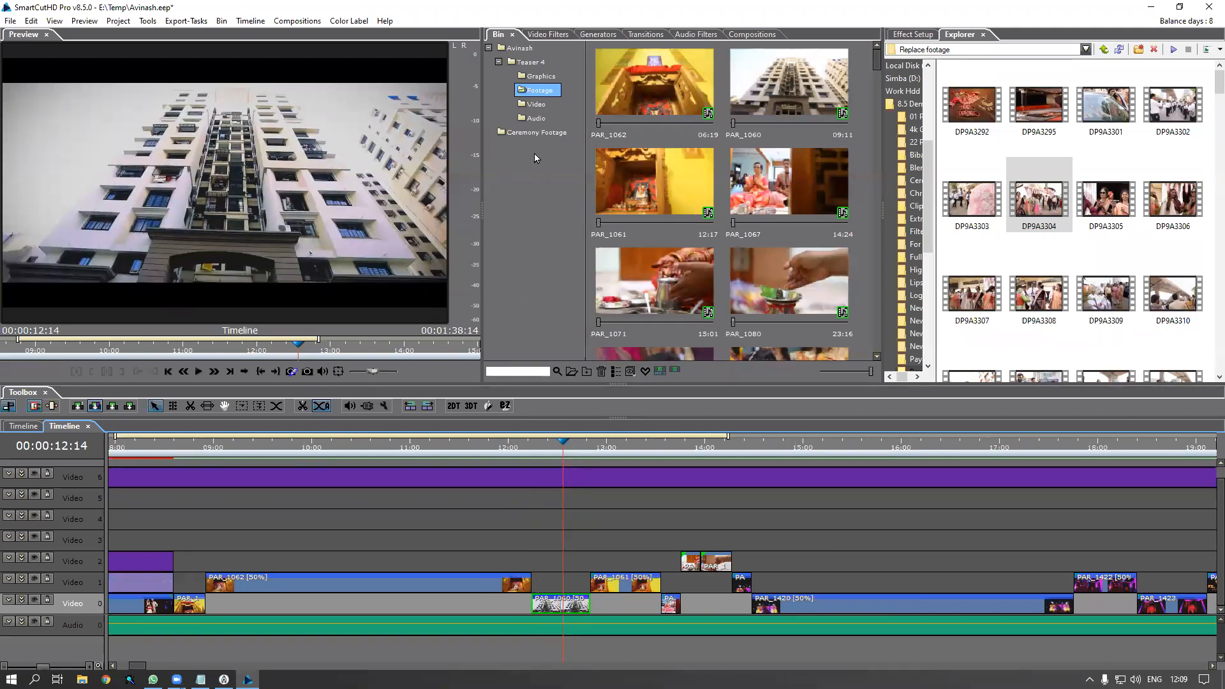
left_click(539, 133)
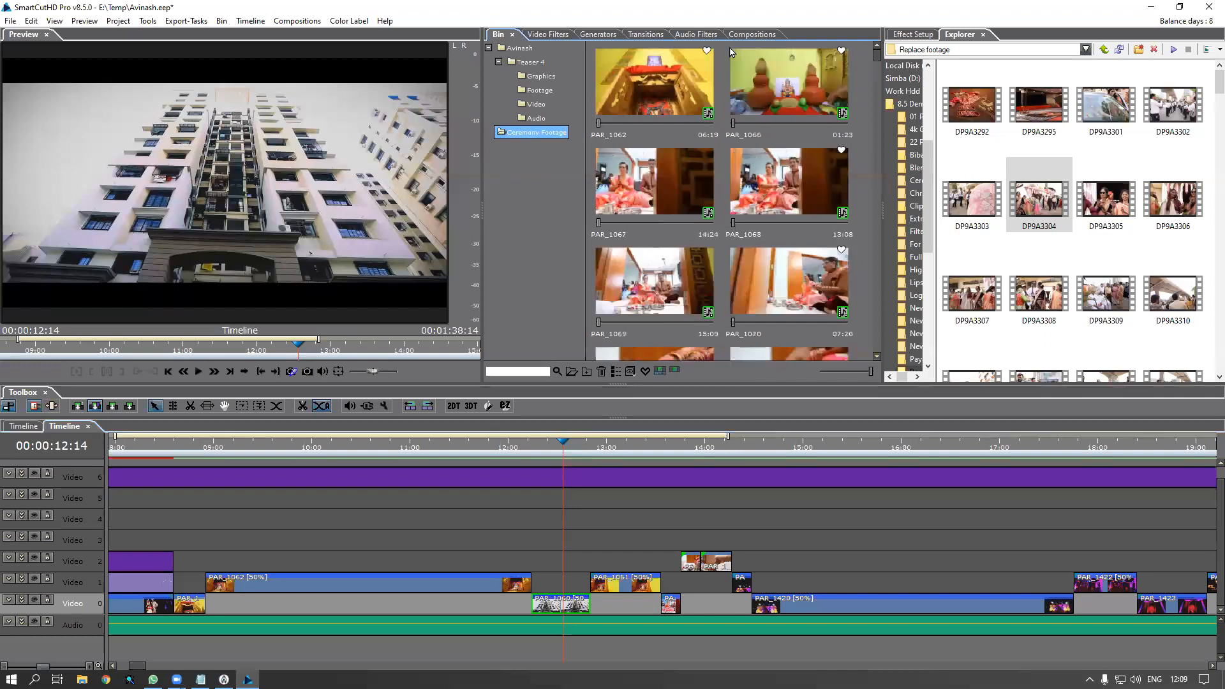
Copy favourite ceremony clip PAR_1077, then switch the favourites filter off
left_click(645, 372)
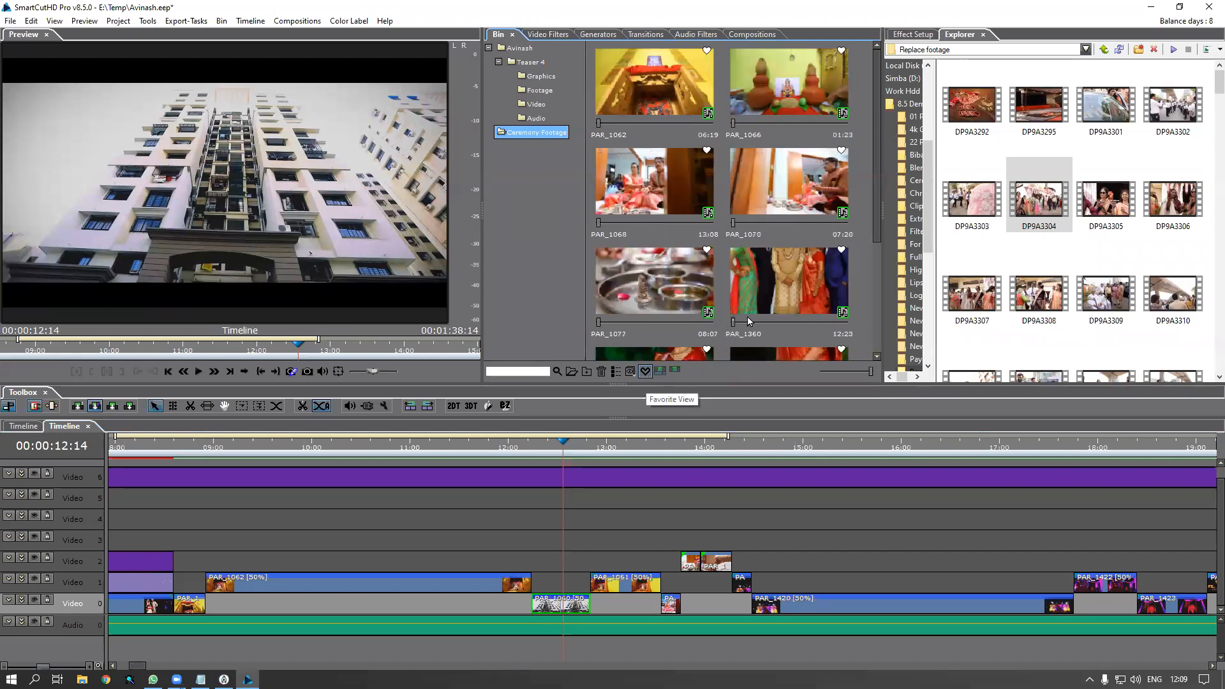
left_click_drag(878, 112, 876, 197)
left_click(668, 162)
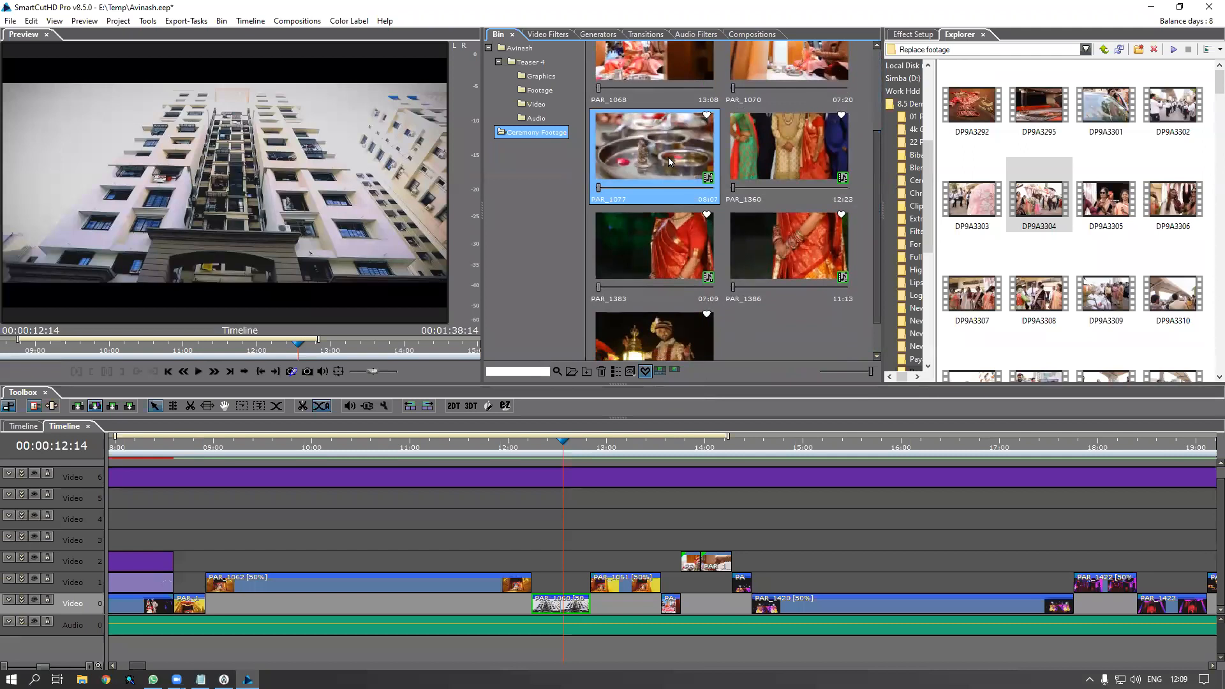
right_click(669, 162)
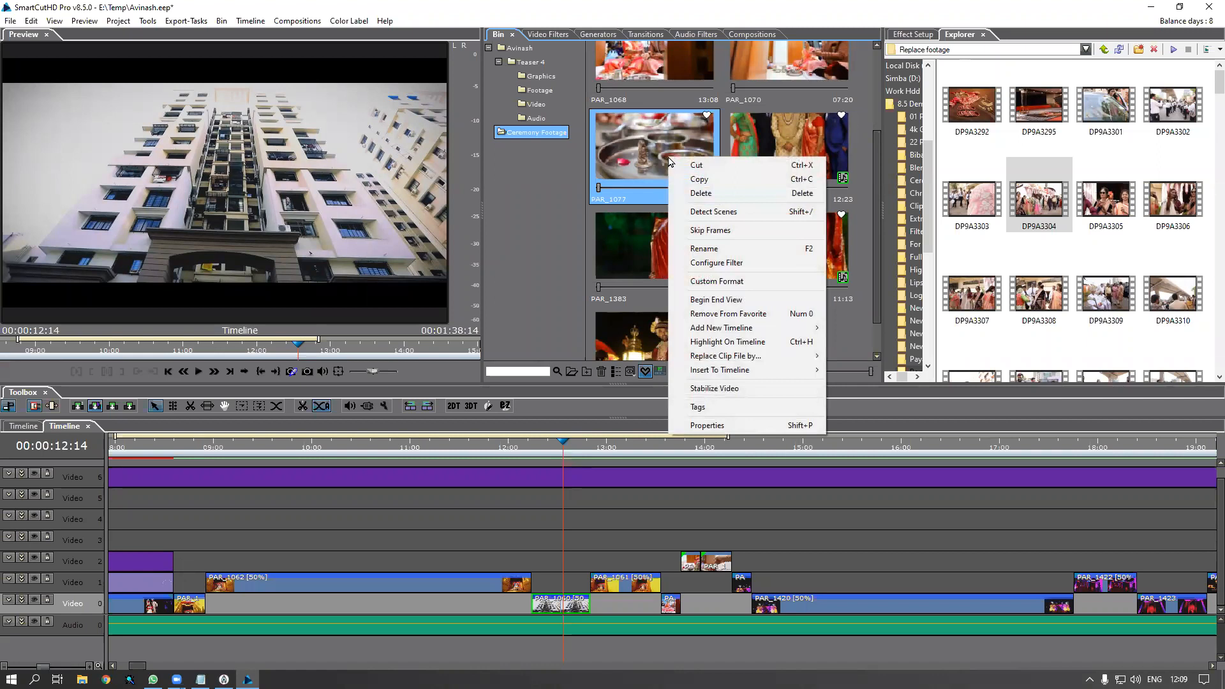
left_click(698, 180)
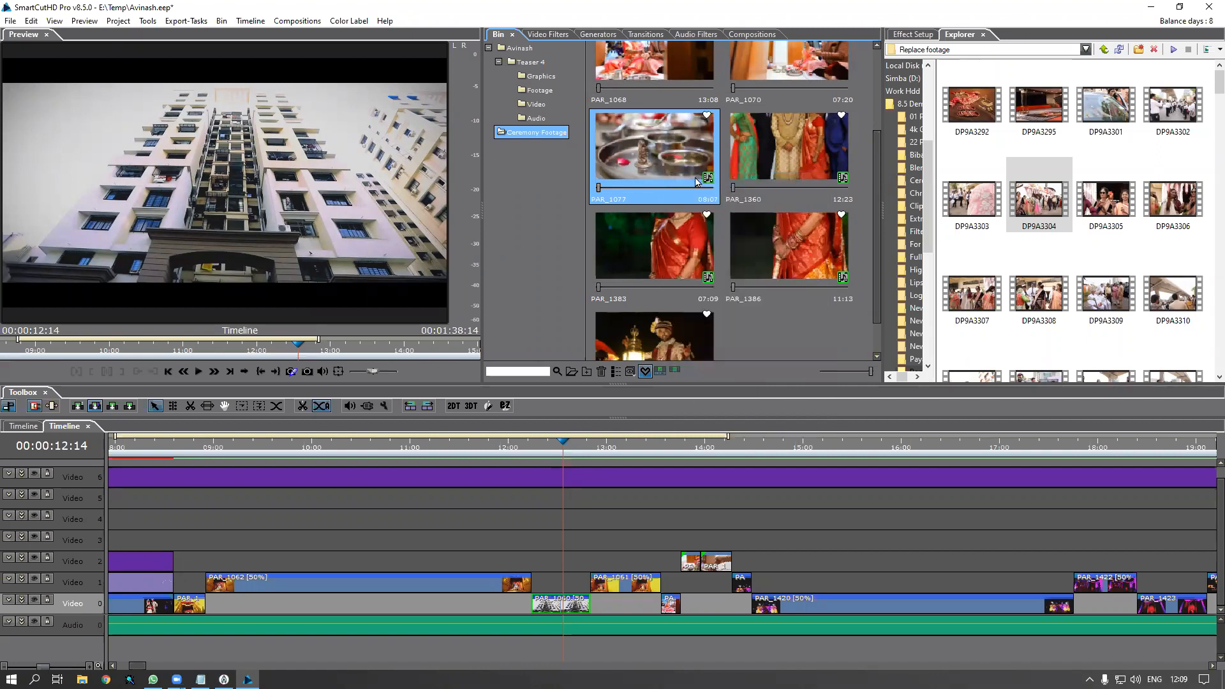
left_click(643, 377)
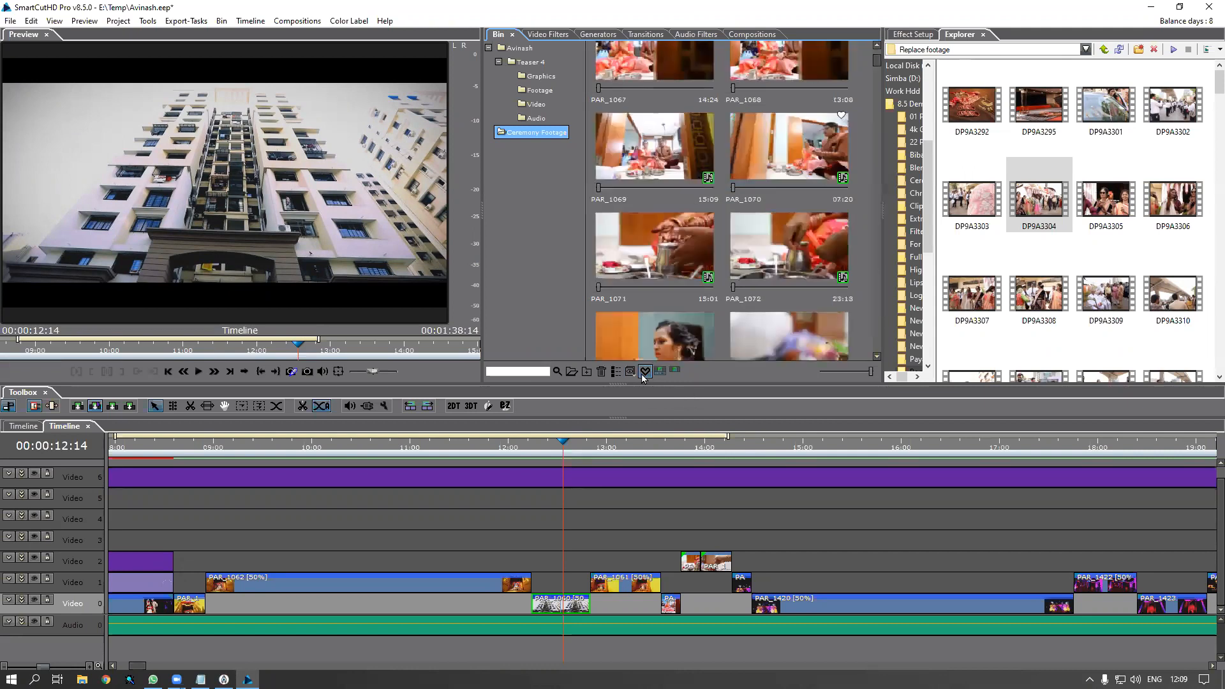
Locate timeline clip PAR_1060 in the Teaser 4 Footage bin and select it
left_click(564, 604)
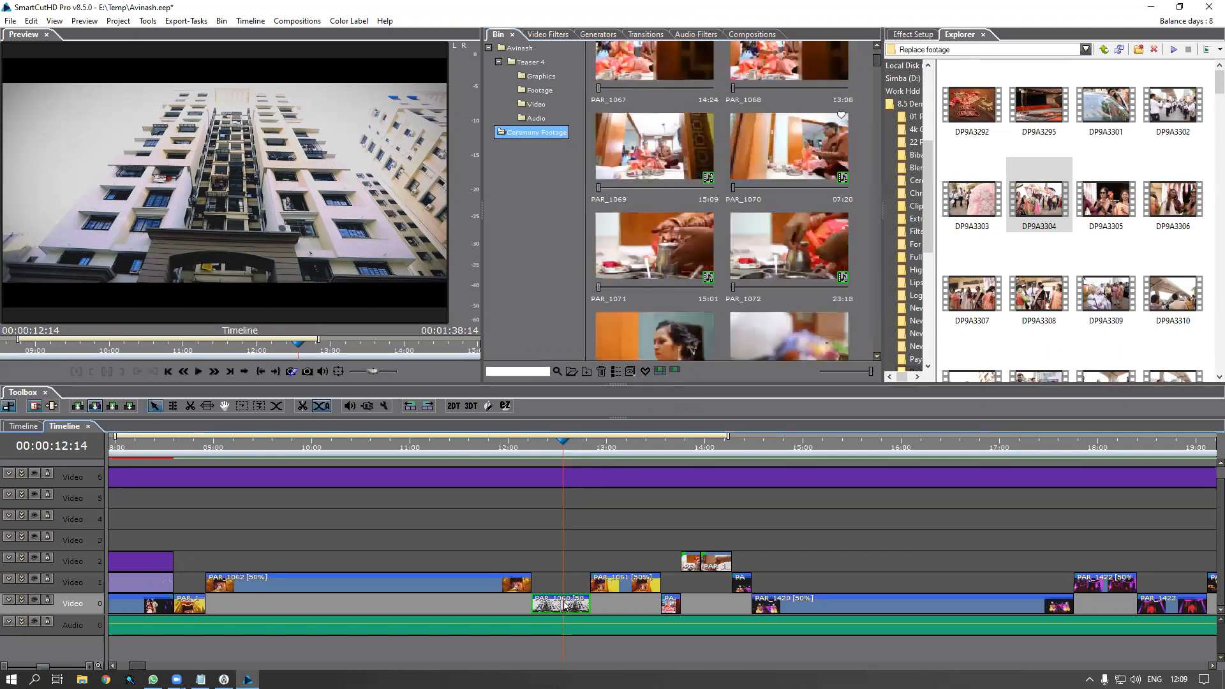
right_click(564, 604)
left_click(634, 335)
left_click(777, 94)
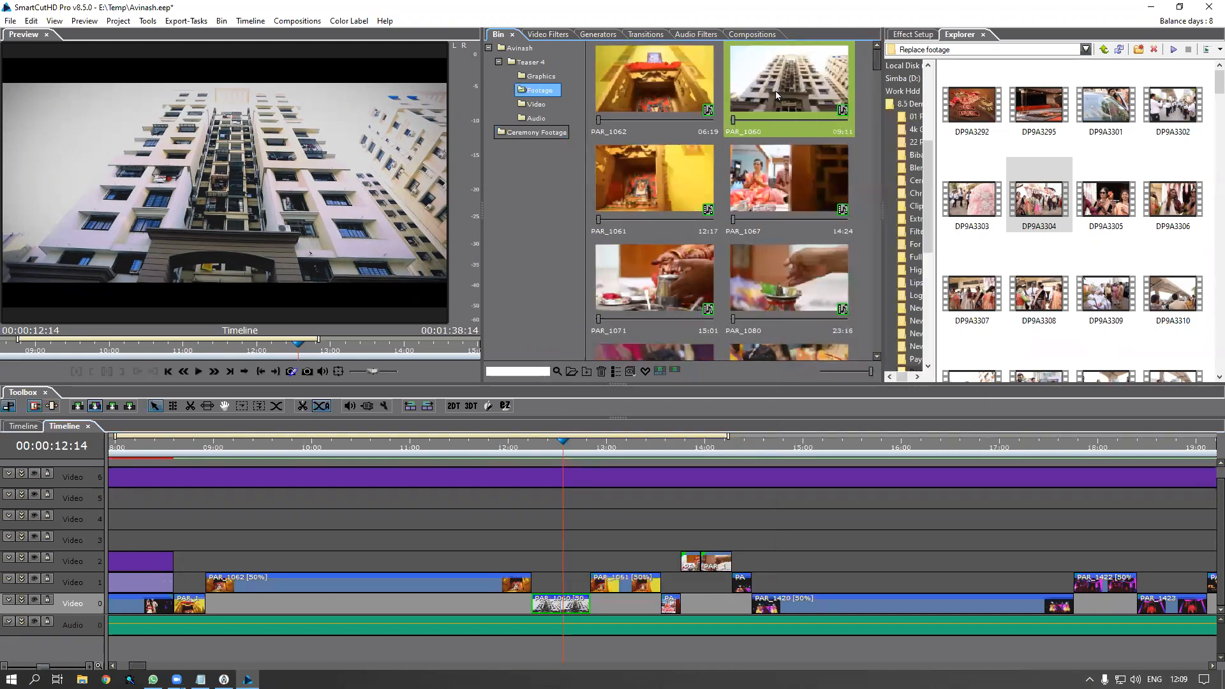
Replace bin clip PAR_1060's file with the copied PAR_1077 footage
right_click(777, 95)
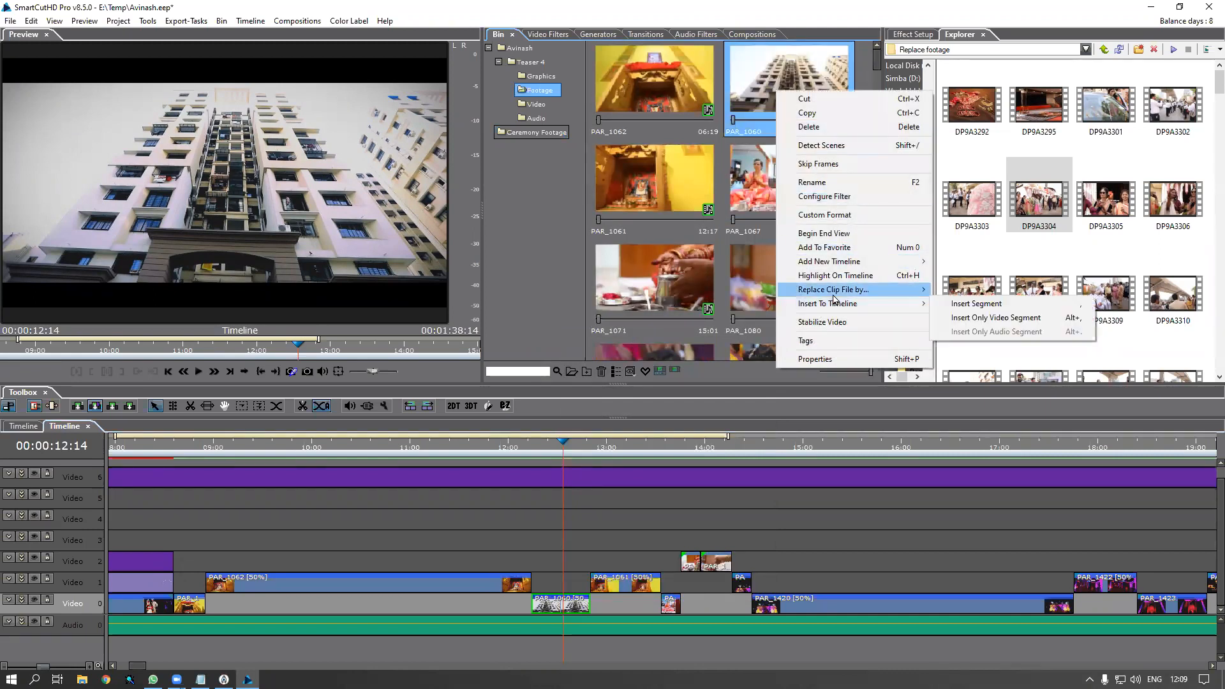
mouse_move(833, 293)
left_click(967, 290)
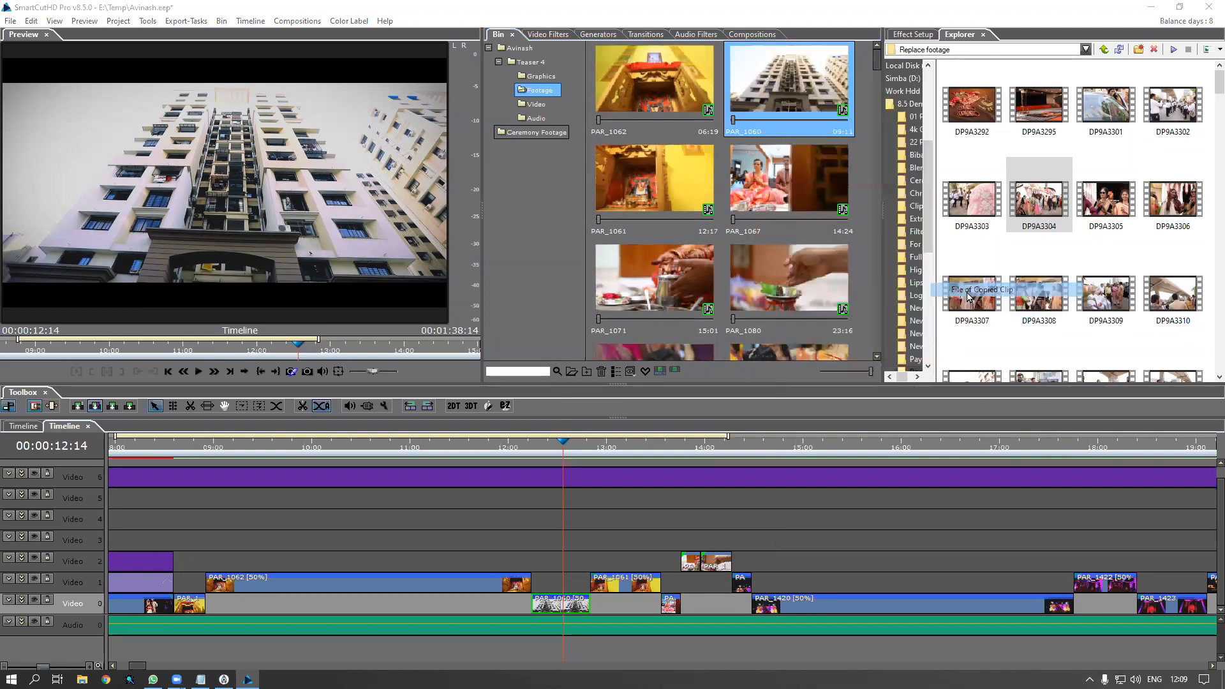
Scrub the shot near 12:00, preview PAR_1077's source, and jump back to about 09:00
left_click_drag(534, 448, 570, 453)
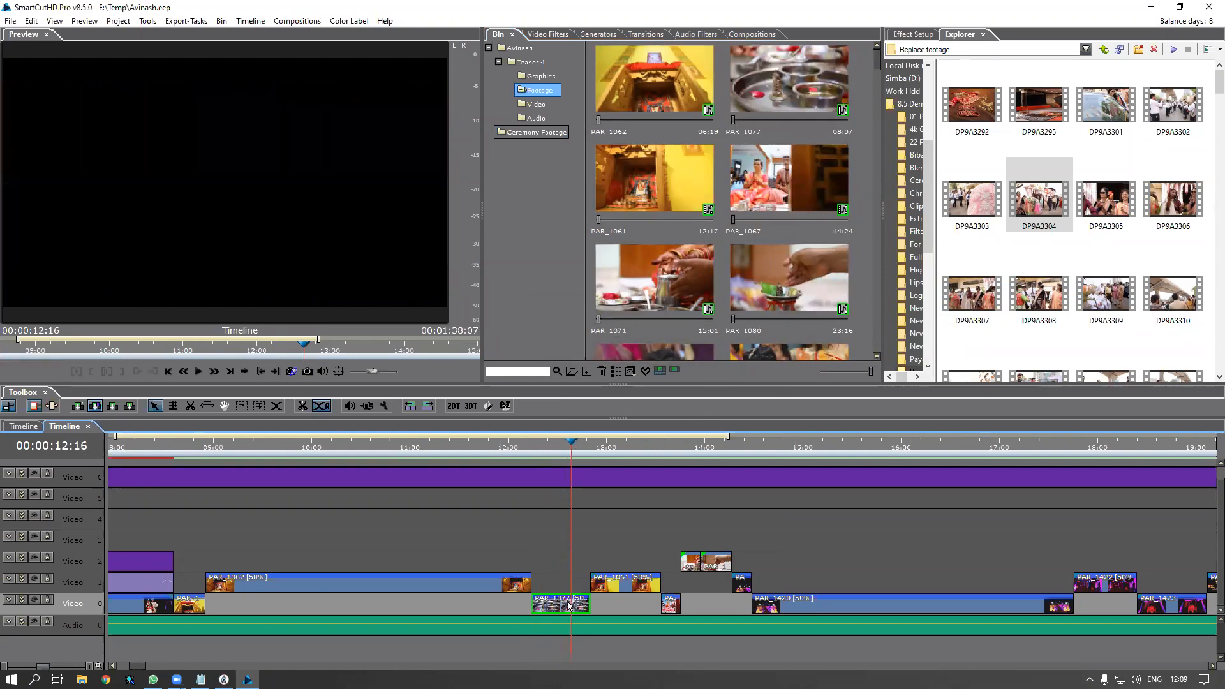
double_click(570, 605)
left_click_drag(13, 355, 276, 362)
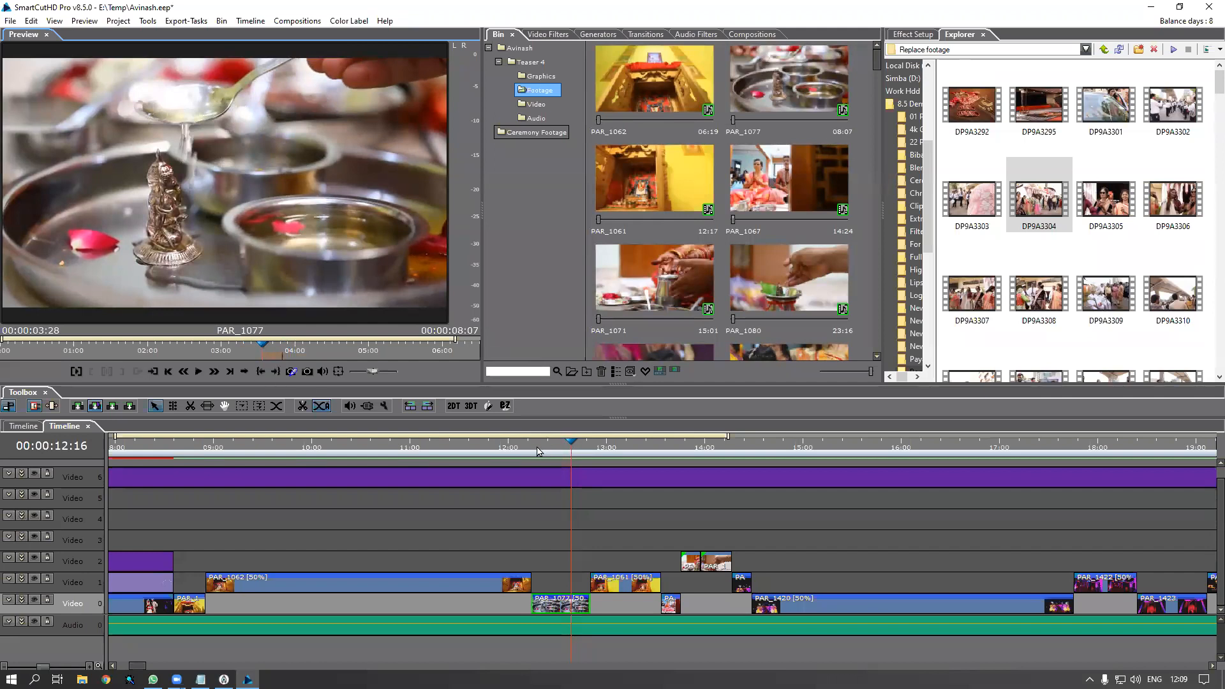
left_click(533, 449)
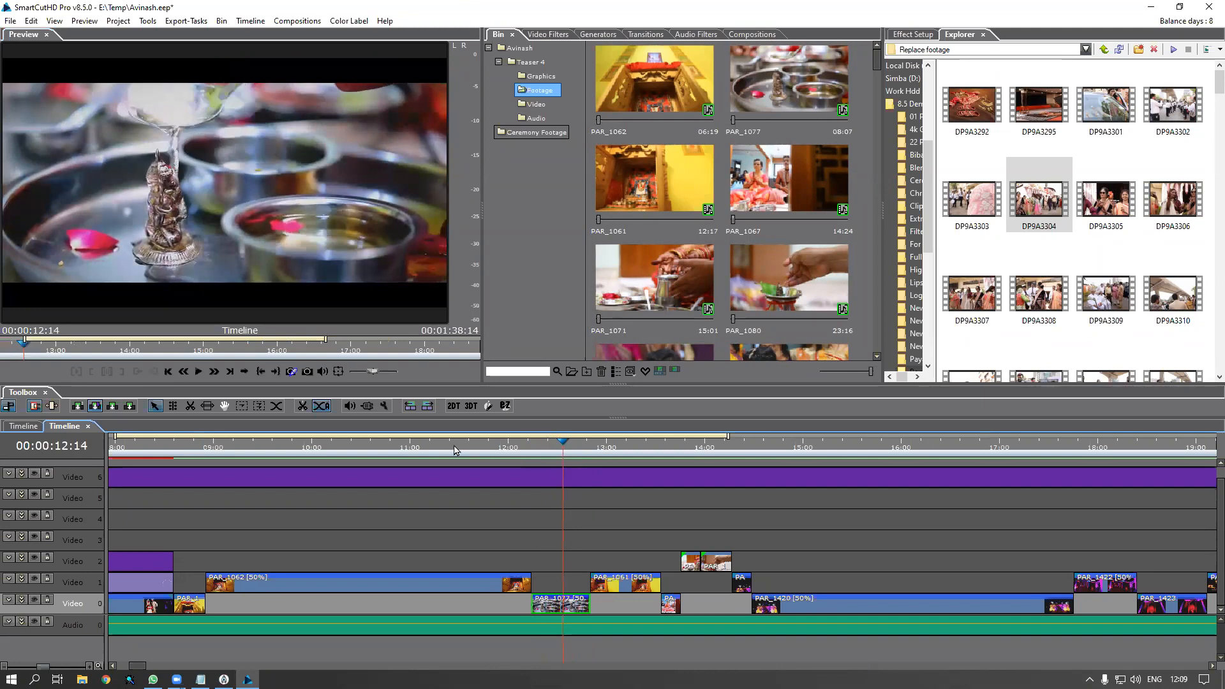
left_click(211, 450)
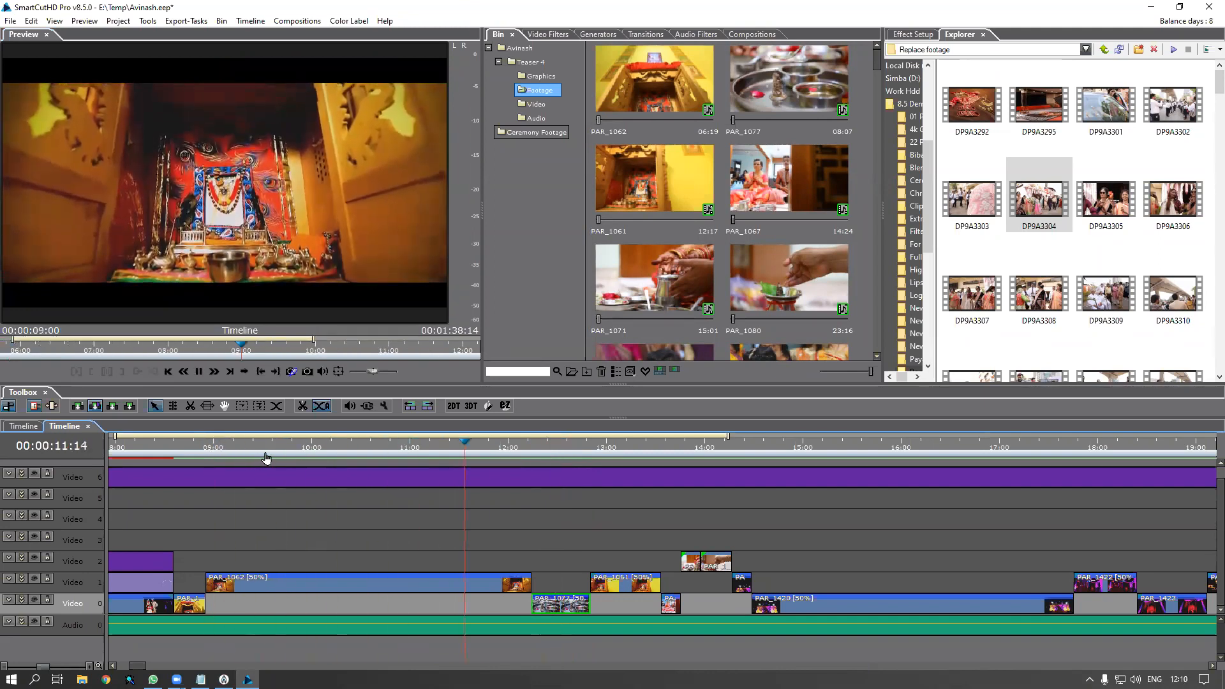
Stop playback and list the Ceremony Footage clips PAR_1062 to PAR_1070 in the bin
key("space")
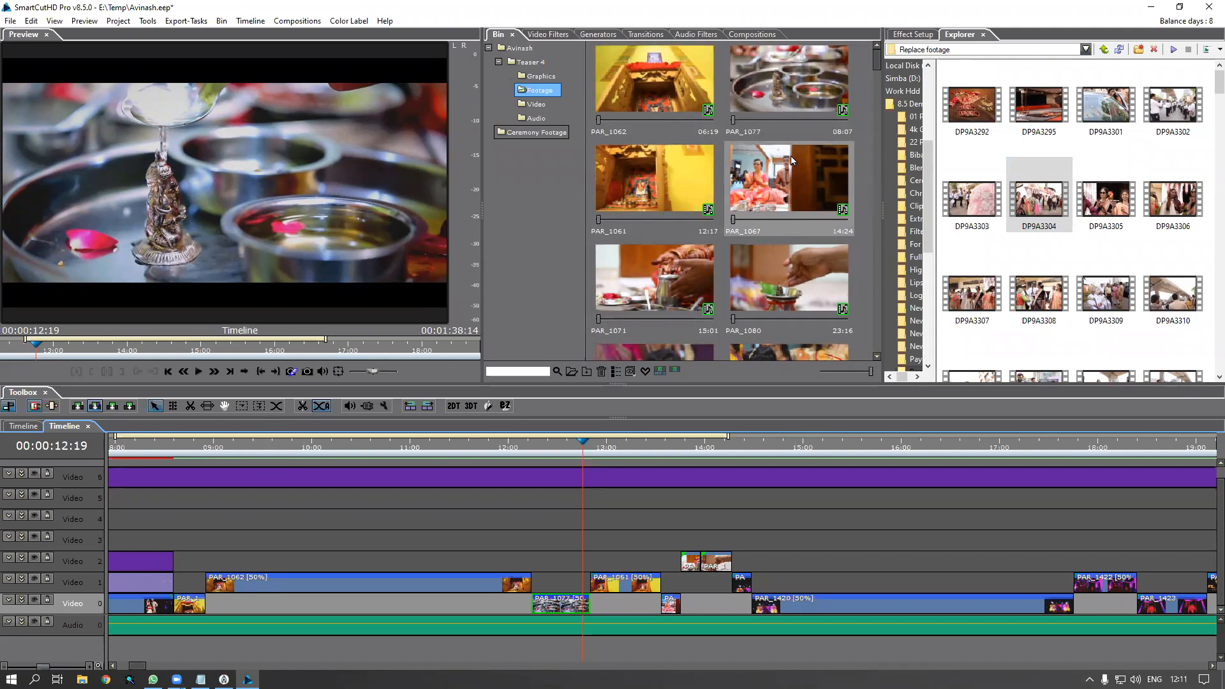
left_click(540, 133)
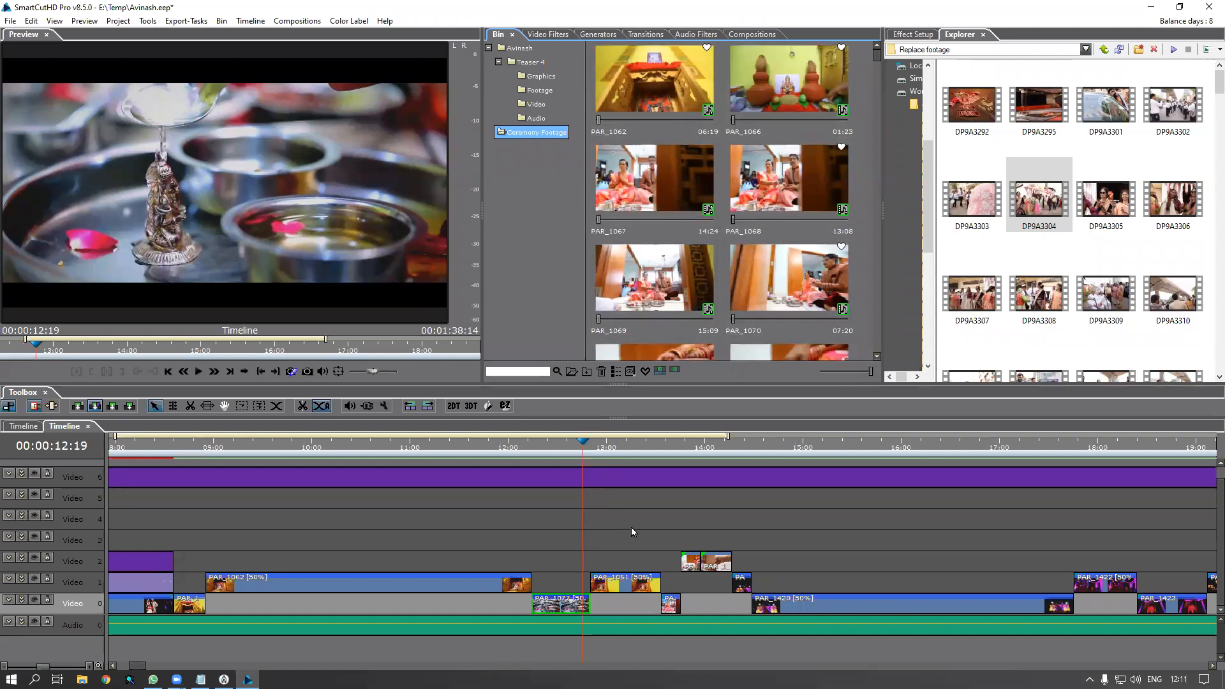
Move the timeline position to about 13:04 and filter the bin to favourite clips
left_click(610, 456)
mouse_move(630, 461)
left_mouse_down()
mouse_move(661, 465)
mouse_move(622, 472)
left_mouse_up()
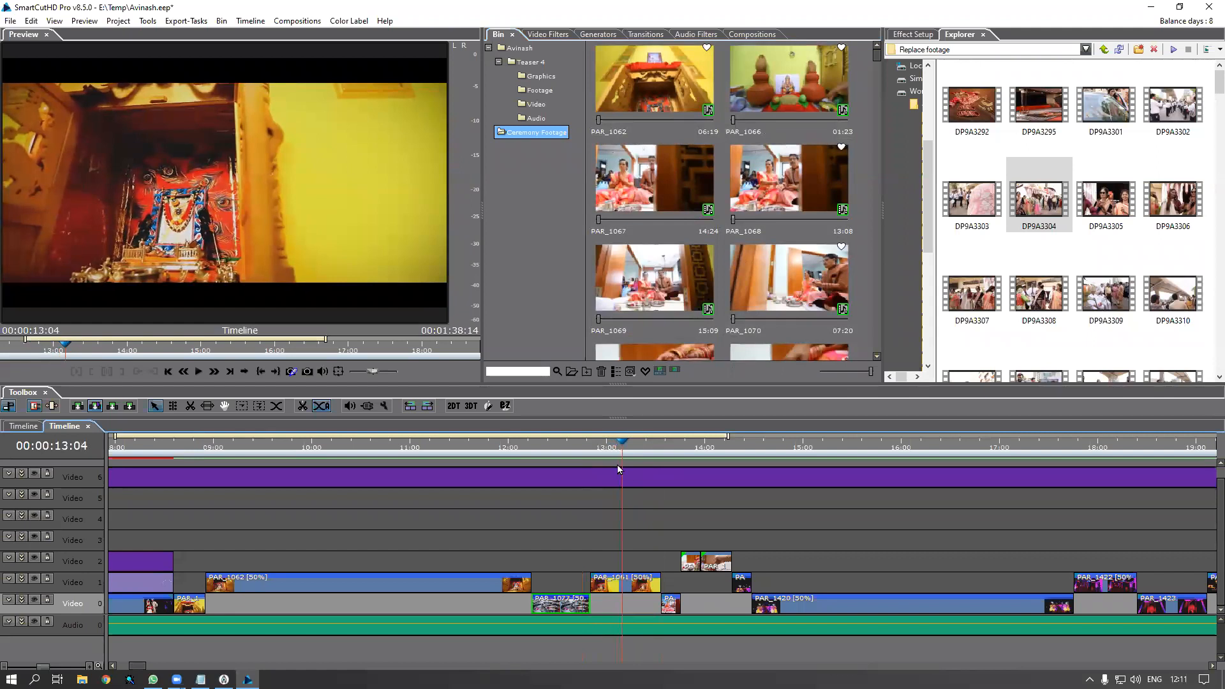
left_click(645, 372)
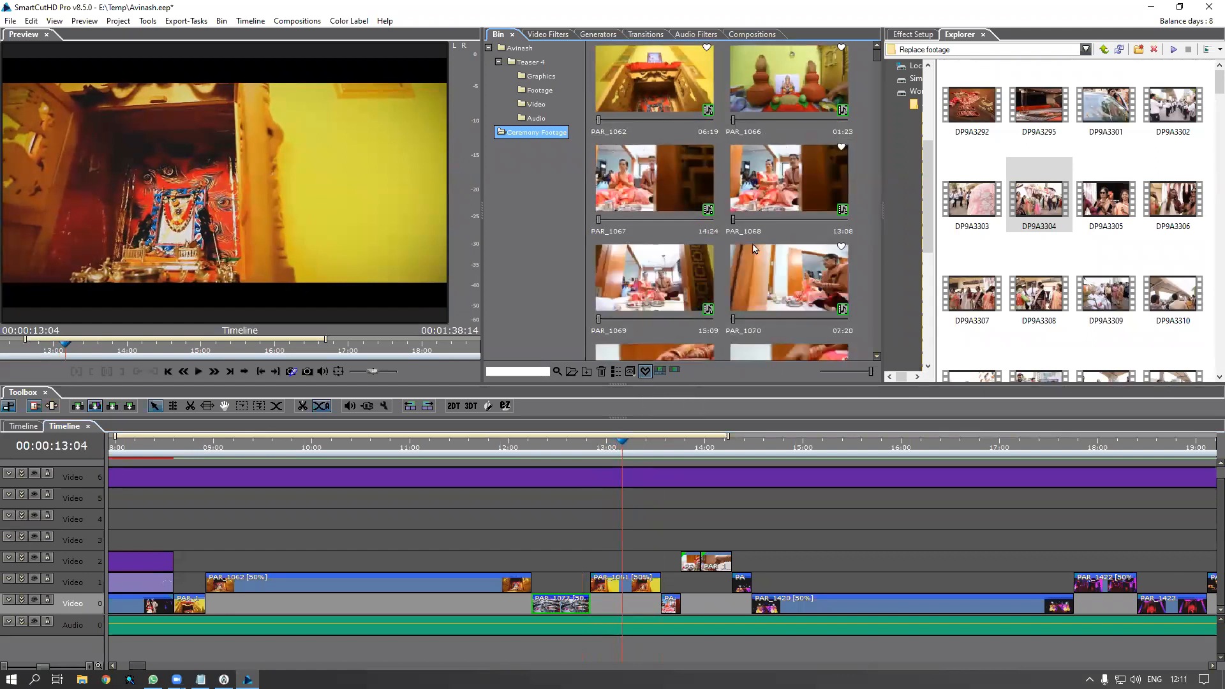
left_click_drag(877, 56, 874, 189)
left_click_drag(870, 334, 864, 129)
scroll(856, 59, "up", 5)
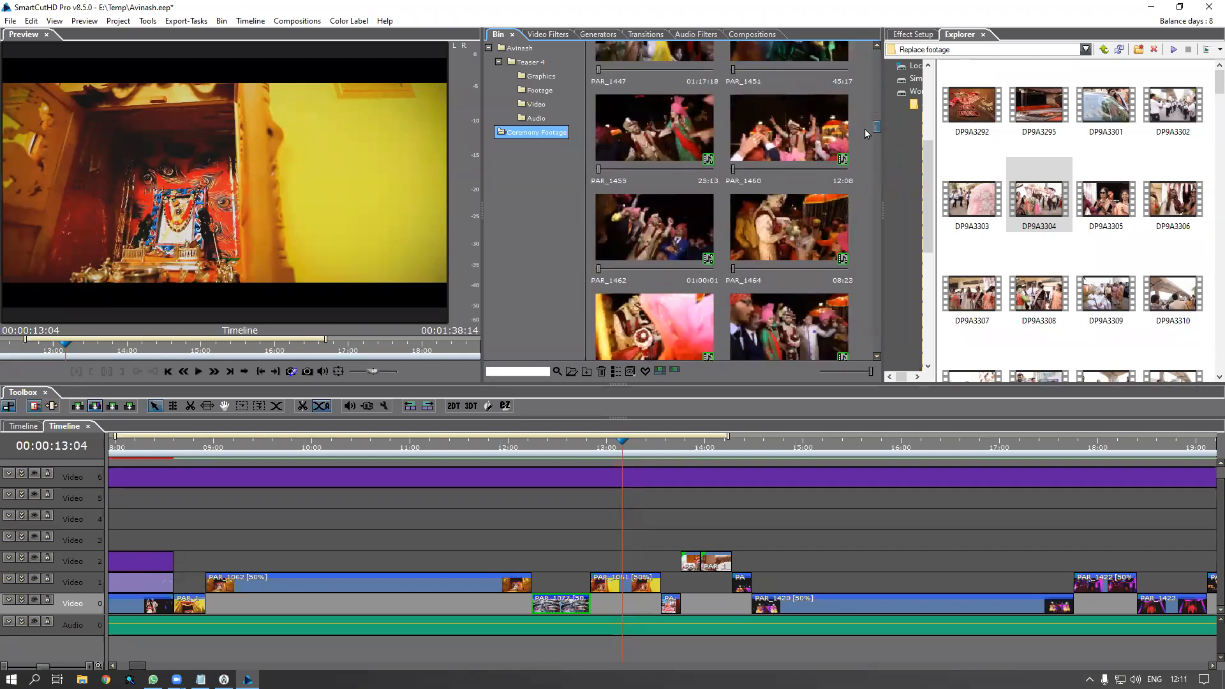
Load PAR_1462, set its out point at 28:47, and drag it onto the timeline near 13:00
left_click(651, 239)
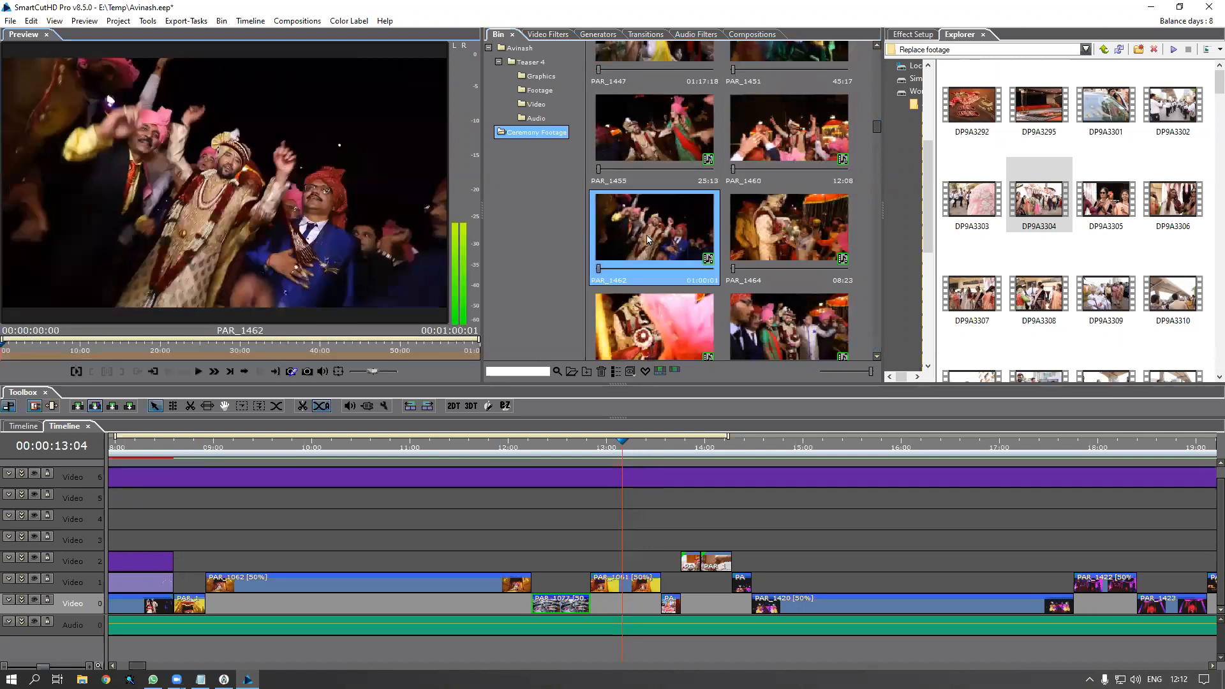
left_click_drag(17, 350, 163, 349)
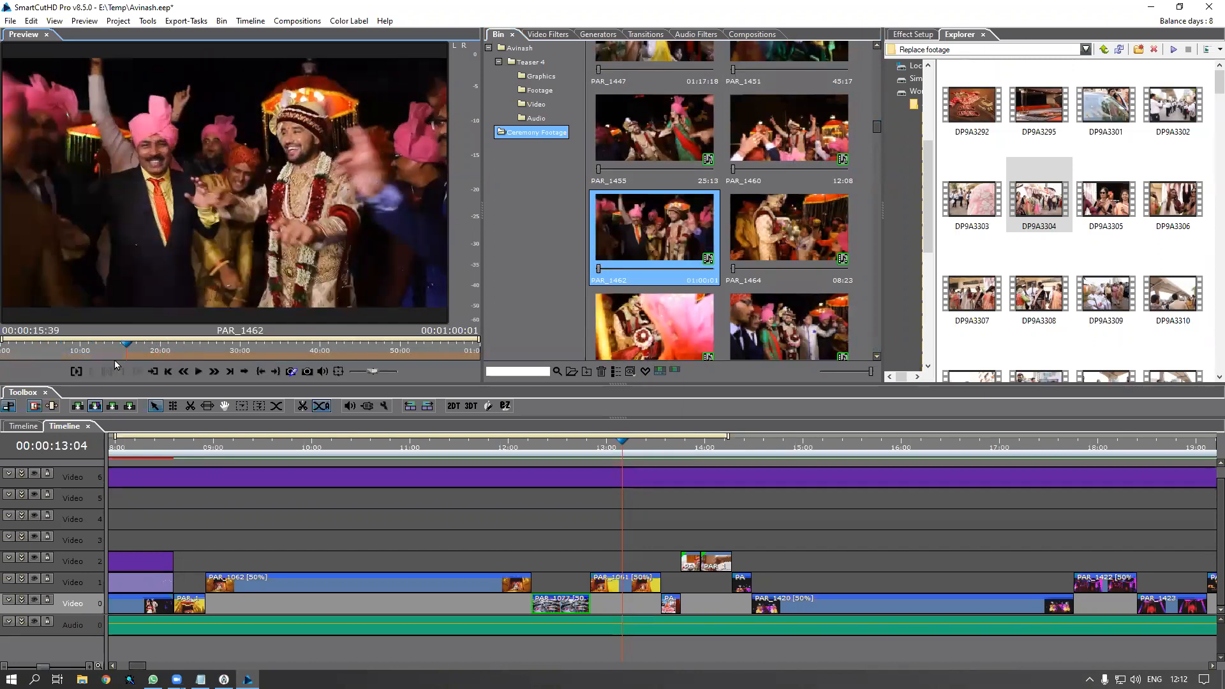
left_click_drag(130, 353, 240, 357)
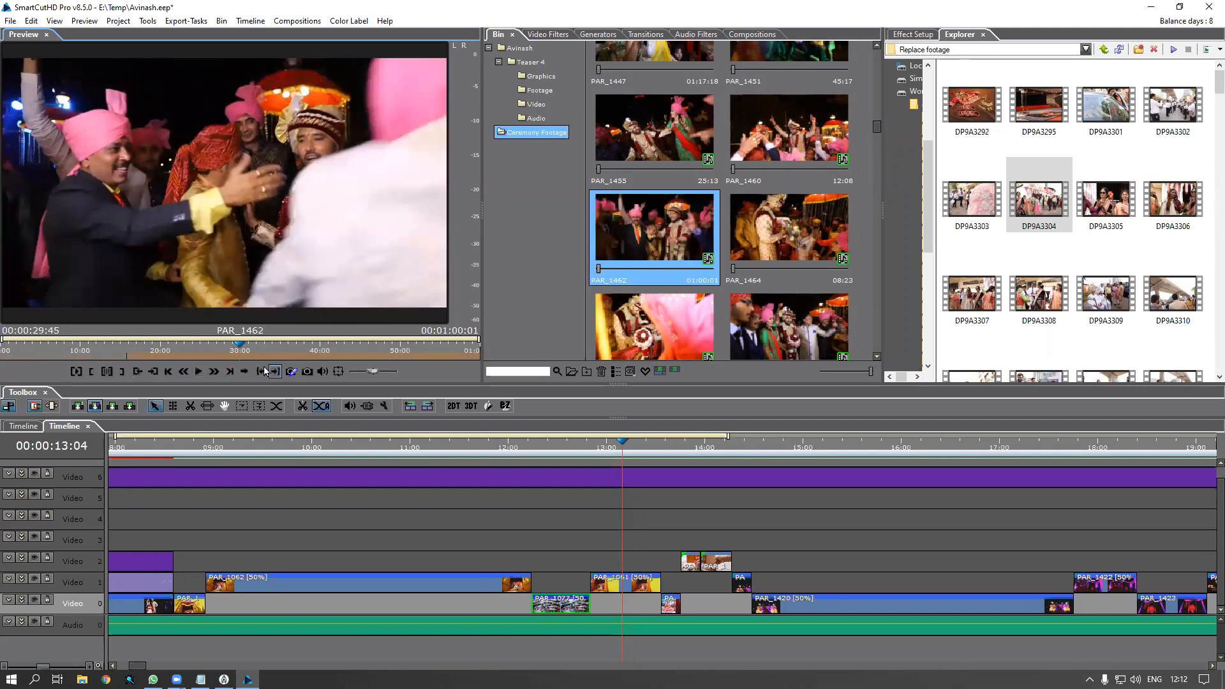
mouse_move(234, 355)
left_mouse_down()
mouse_move(216, 353)
mouse_move(231, 355)
left_mouse_up()
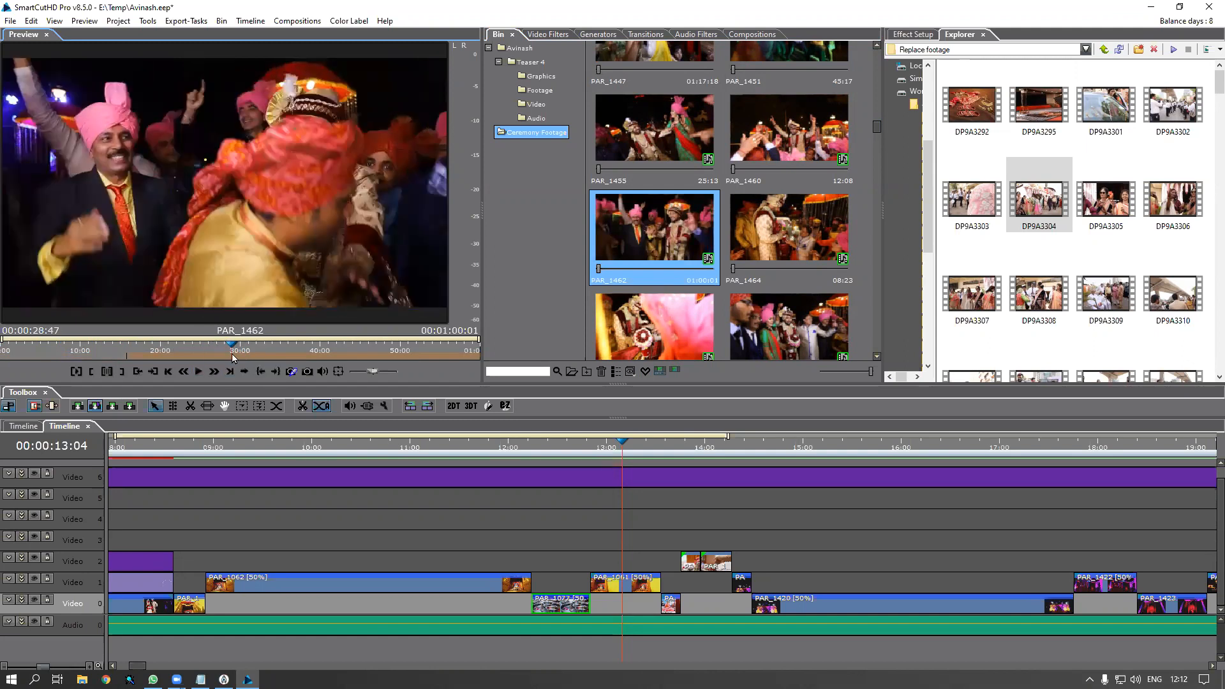
left_click(122, 371)
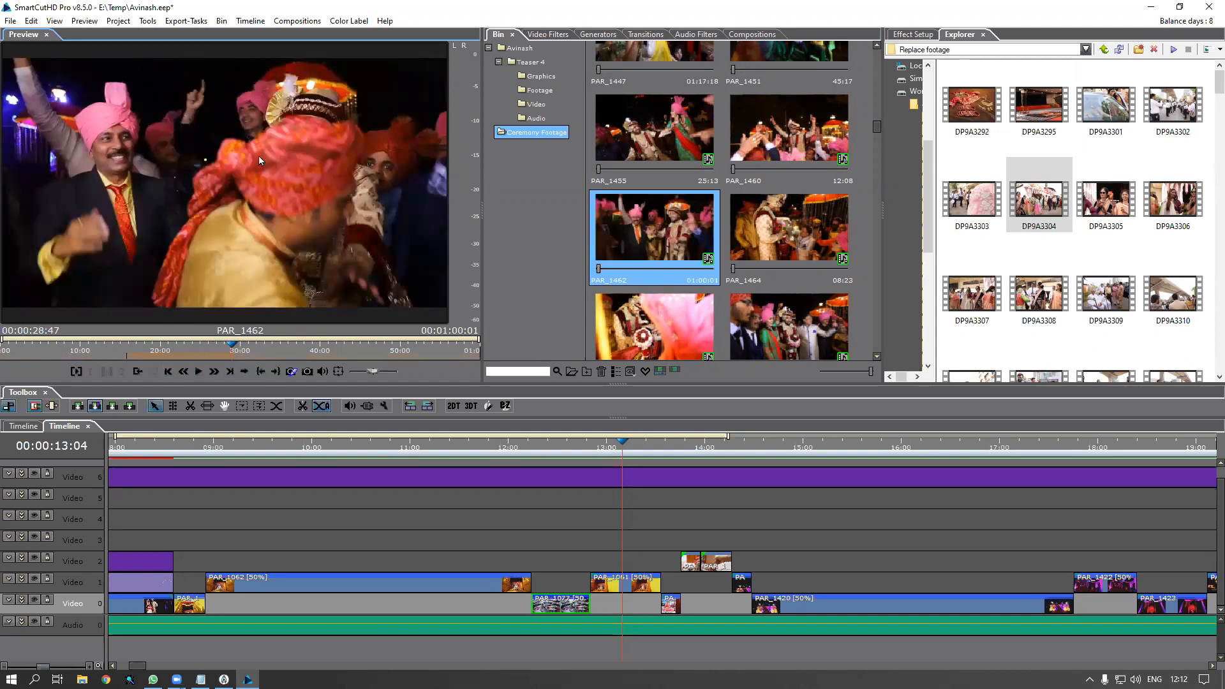
left_click_drag(278, 178, 603, 580)
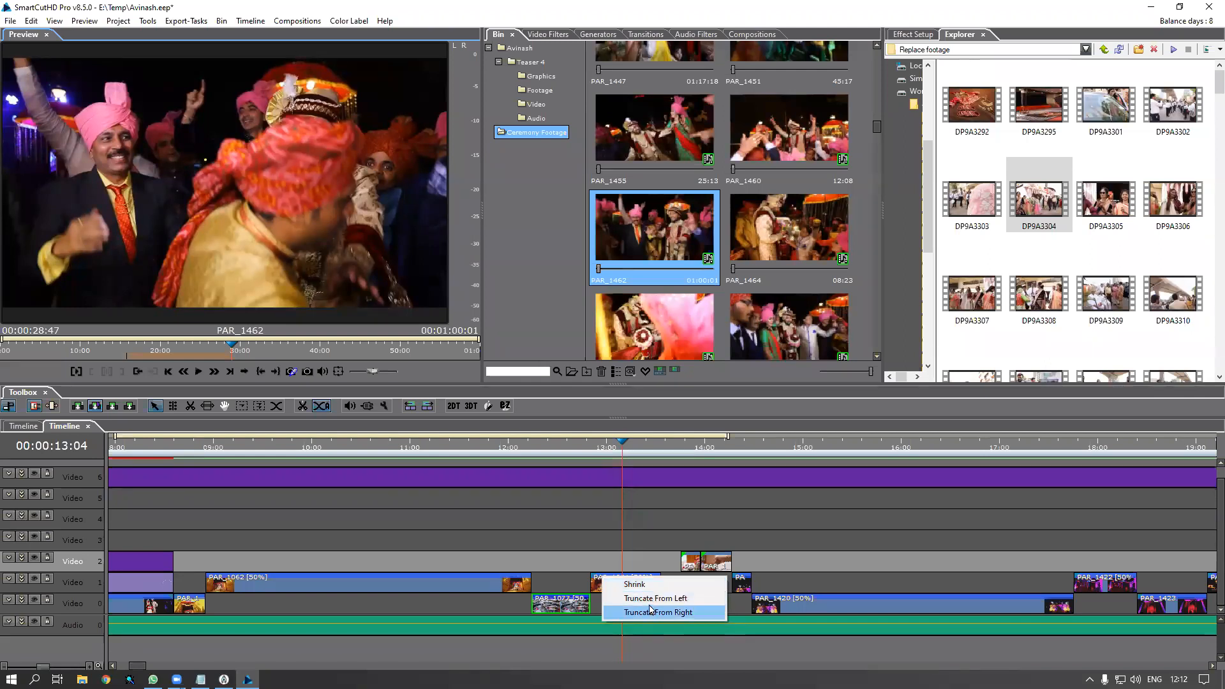
Place PAR_1462 on Video 1 with Truncate From Left, then play the teaser from 12:22
left_click(653, 599)
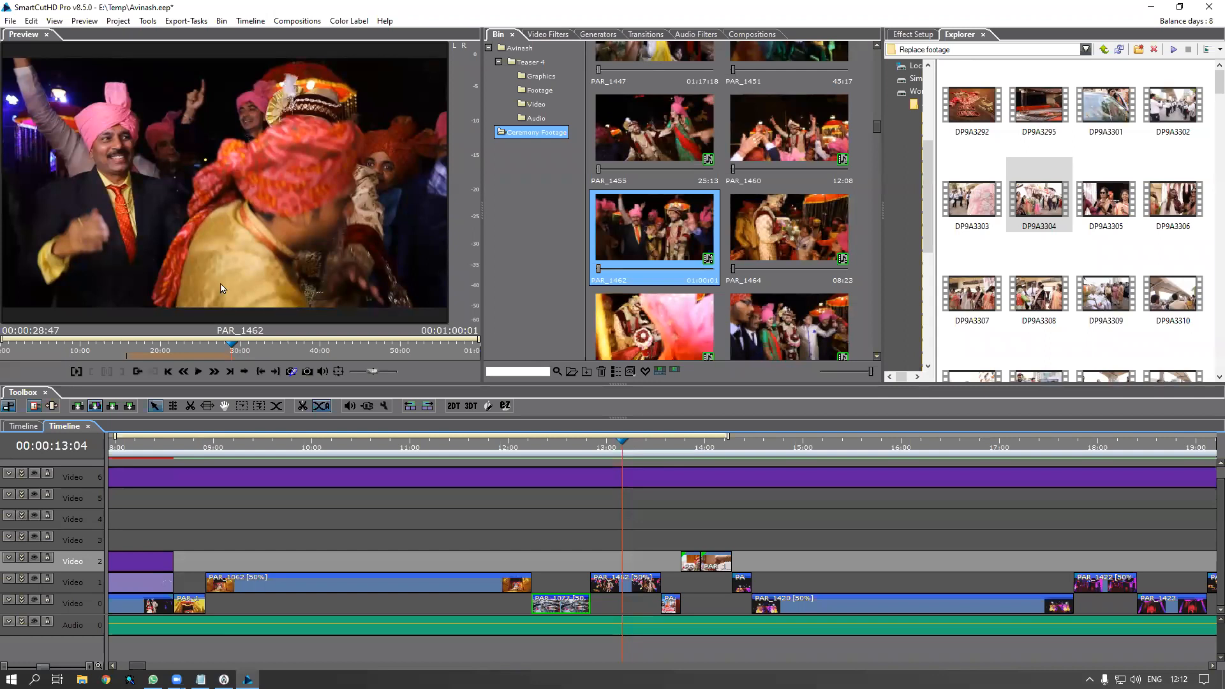
left_click(628, 585)
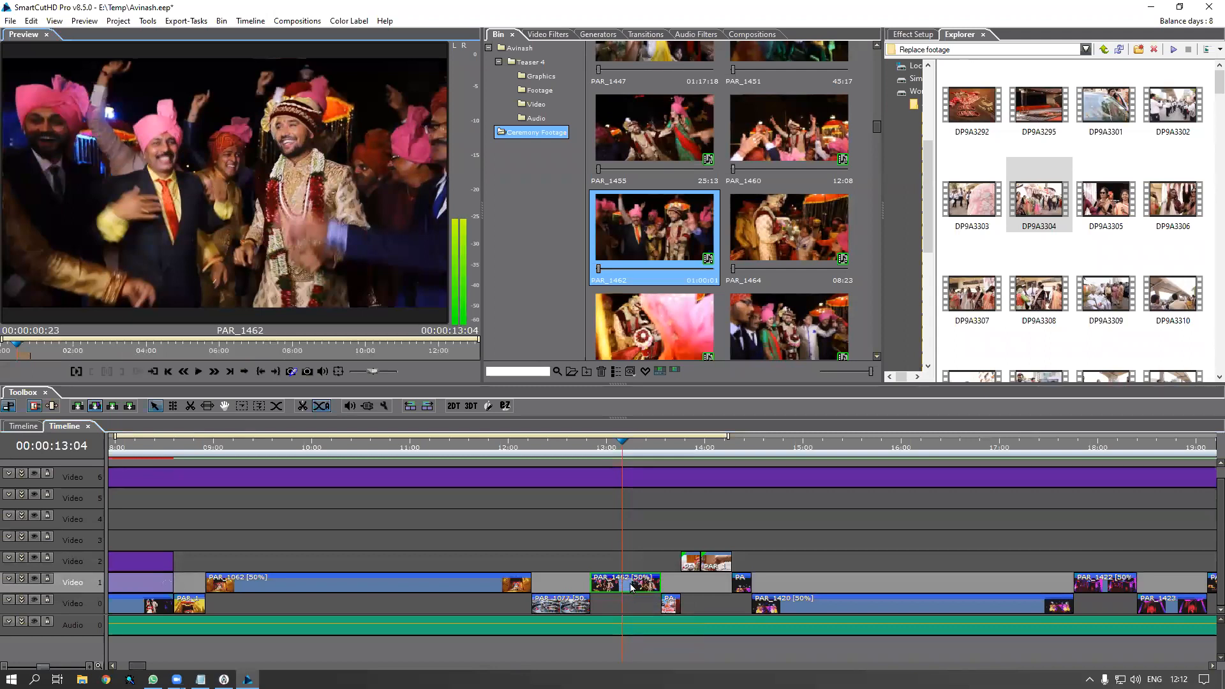
left_click_drag(22, 352, 230, 370)
left_click(597, 451)
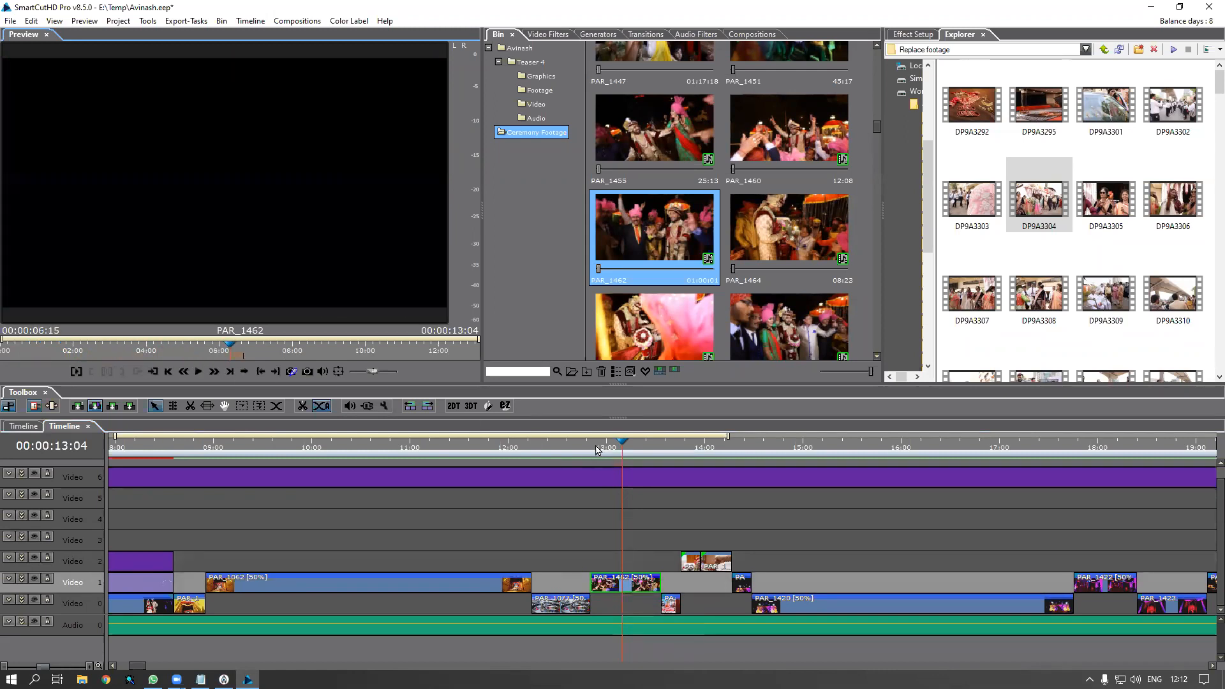
key("space")
key("space")
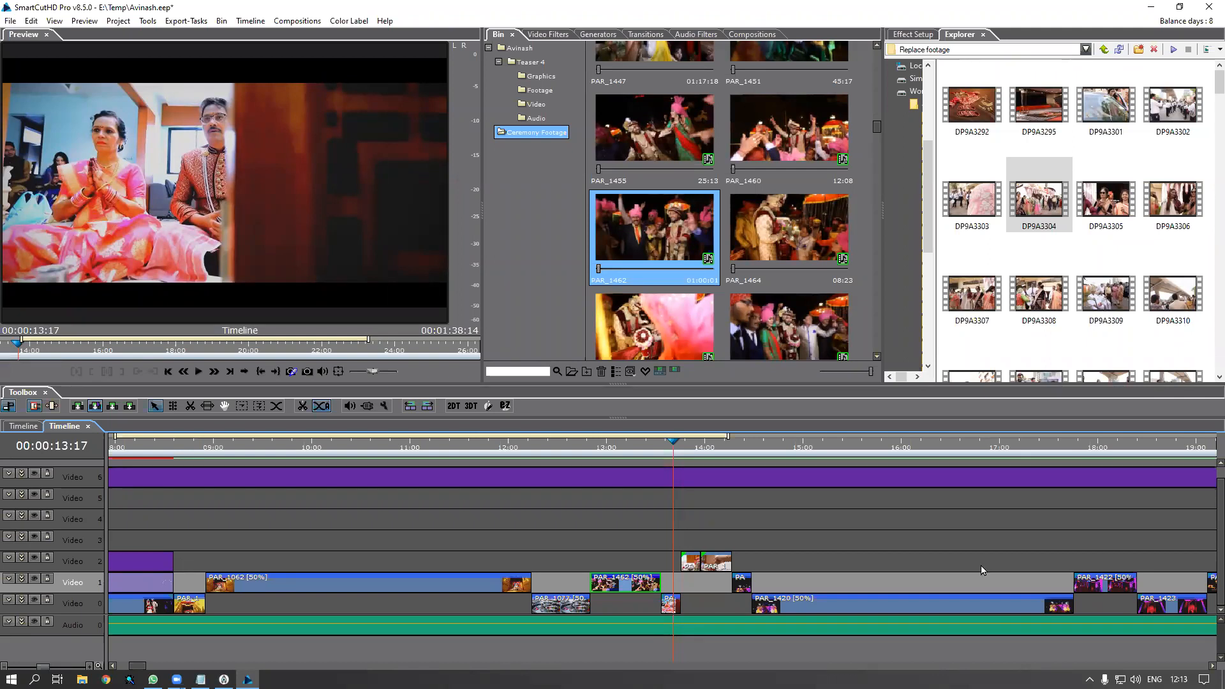
Set PAR_1465's in point at 01:44 and place it on Video 2 at 13:21
scroll(738, 514, "down", 3)
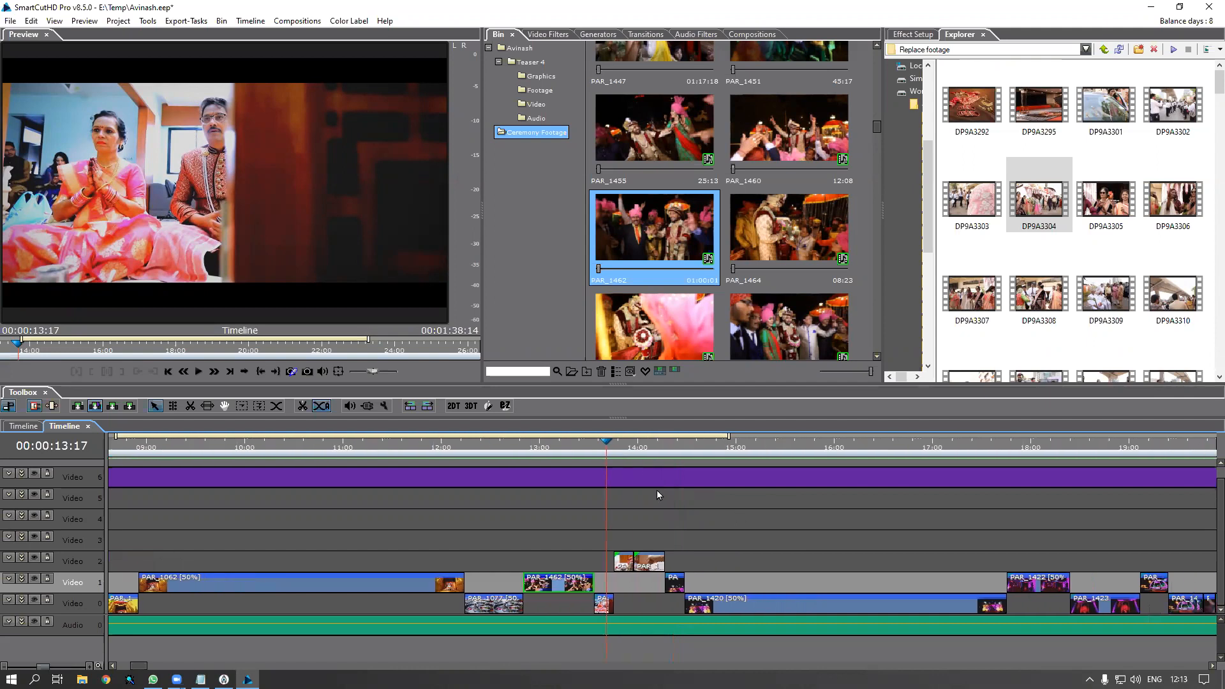
left_click(622, 454)
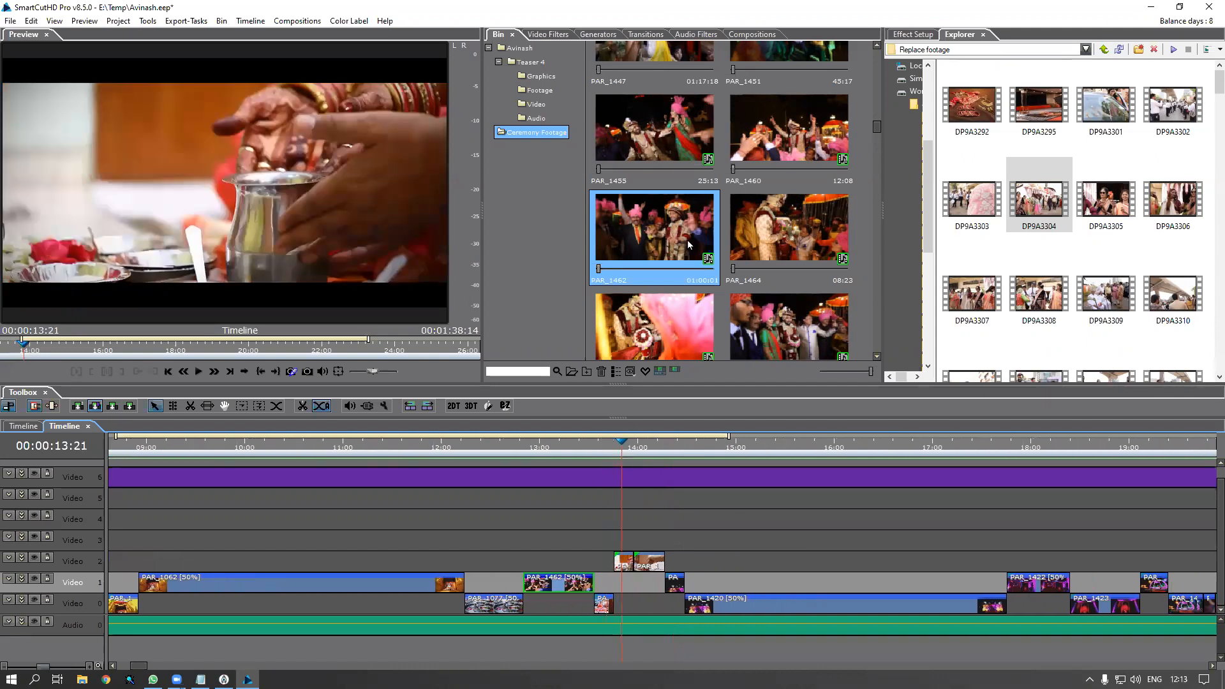
left_click(661, 329)
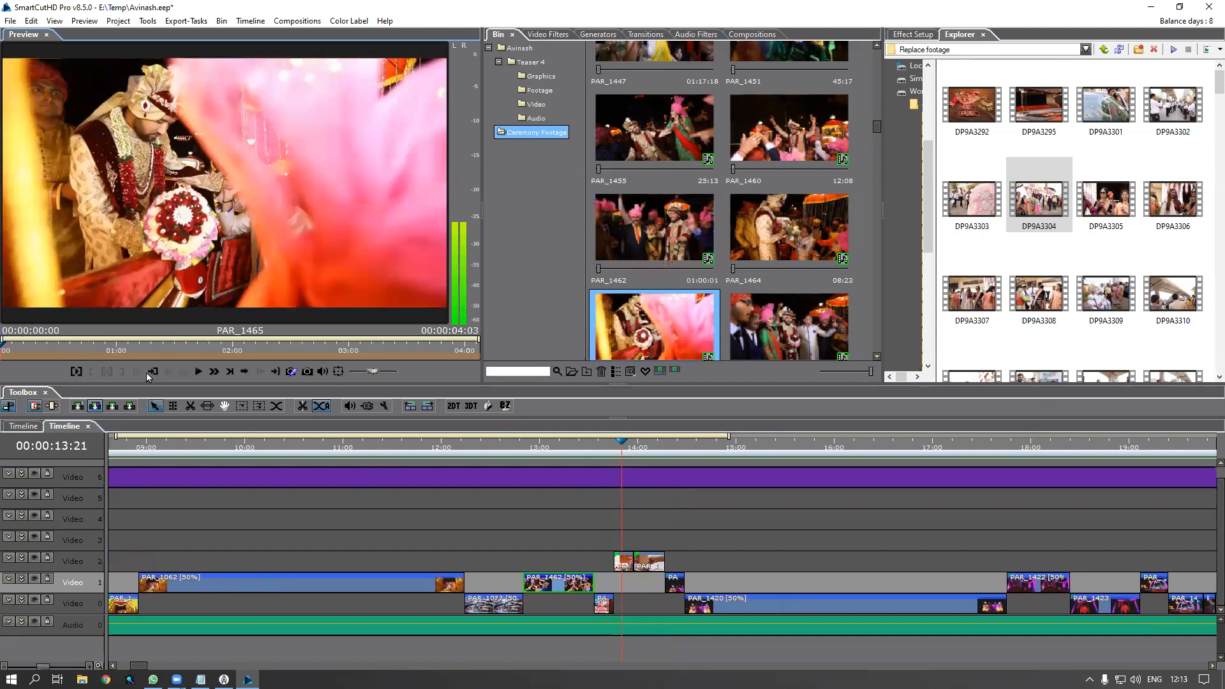
left_click_drag(190, 354, 218, 353)
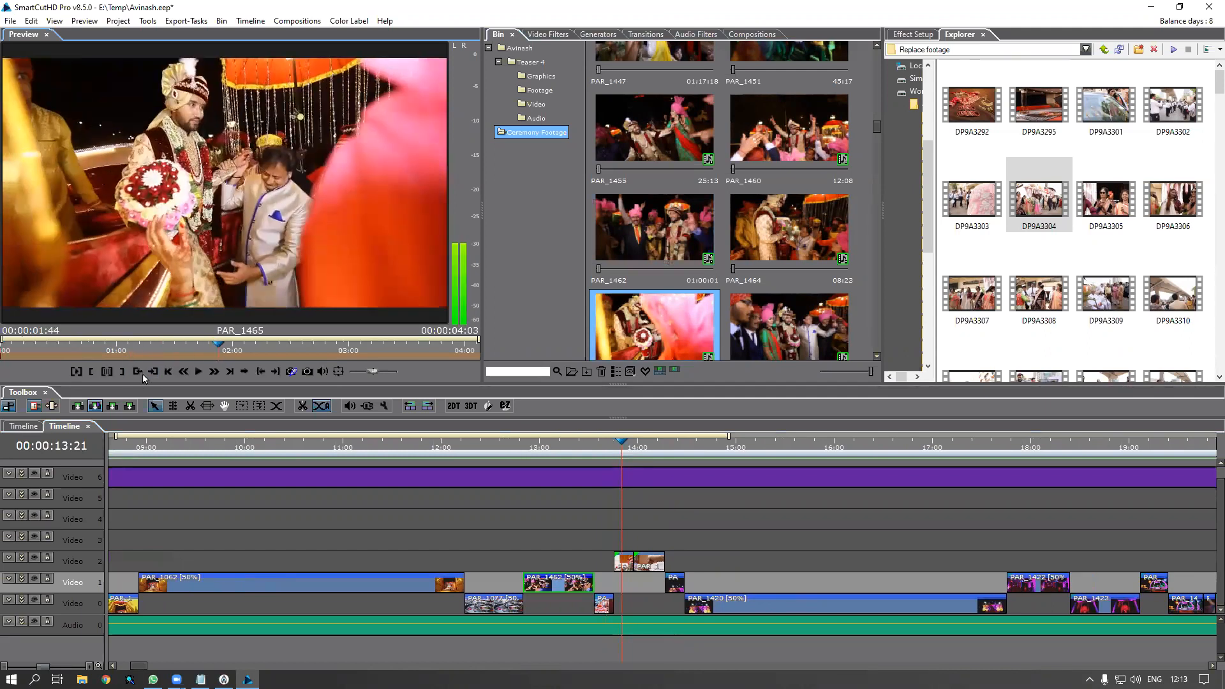
left_click(91, 371)
left_click(246, 345)
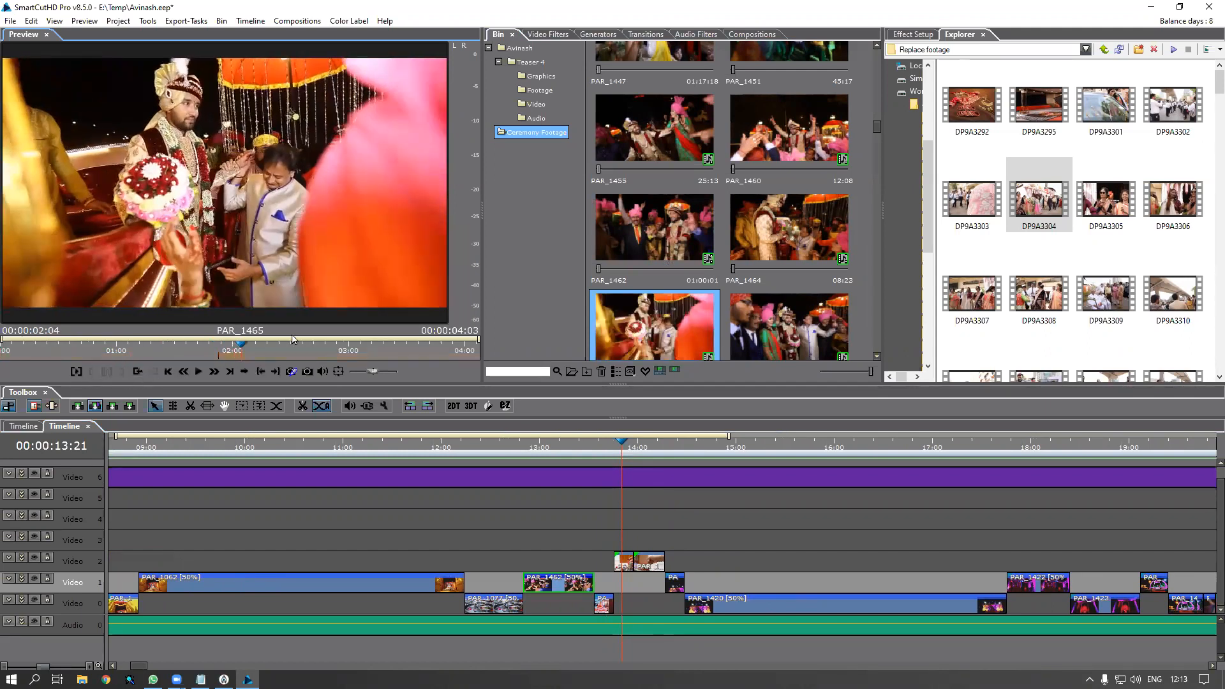
left_click_drag(664, 333, 624, 566)
left_click(624, 566)
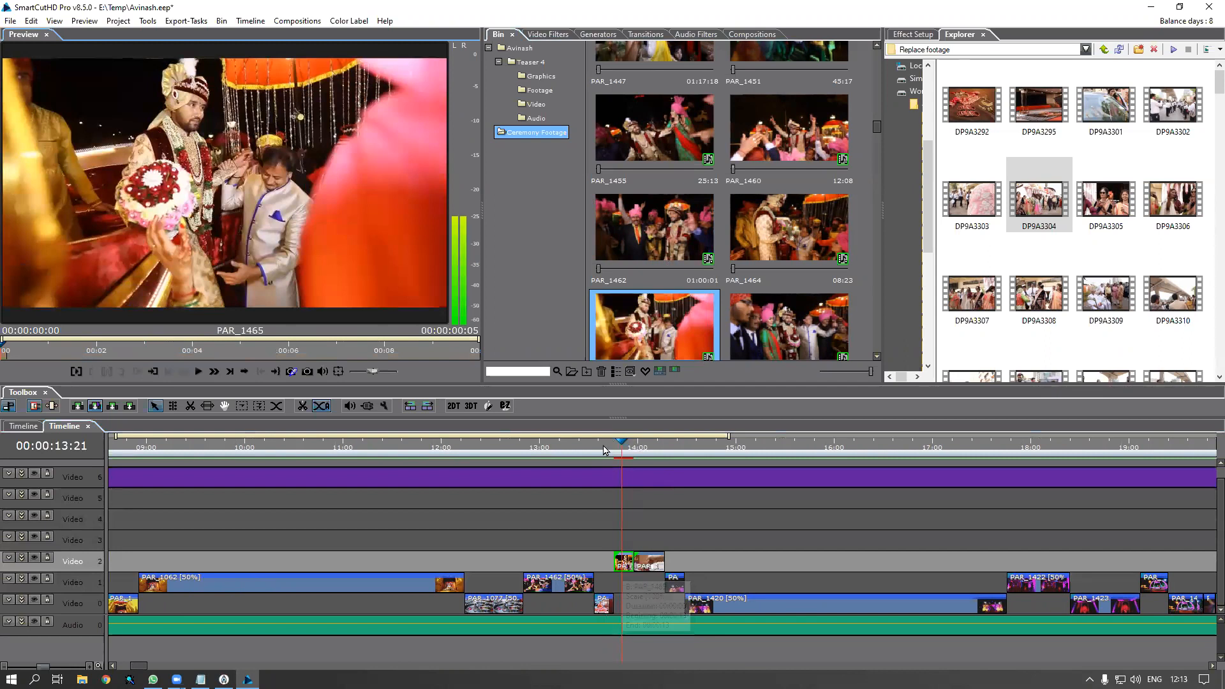
Scrub the timeline to 15:06, preview bin clips, and import DP9A3302 from the Replace footage folder
left_click(607, 450)
left_click_drag(622, 458, 746, 454)
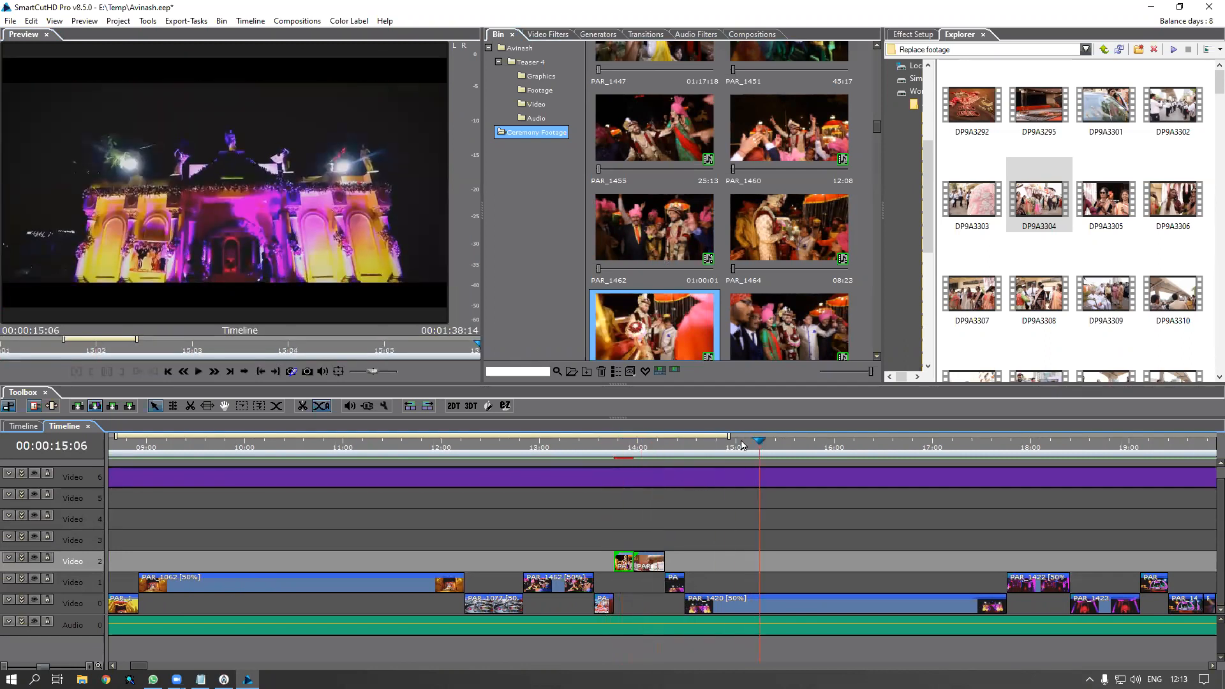
left_click(678, 230)
left_click(660, 118)
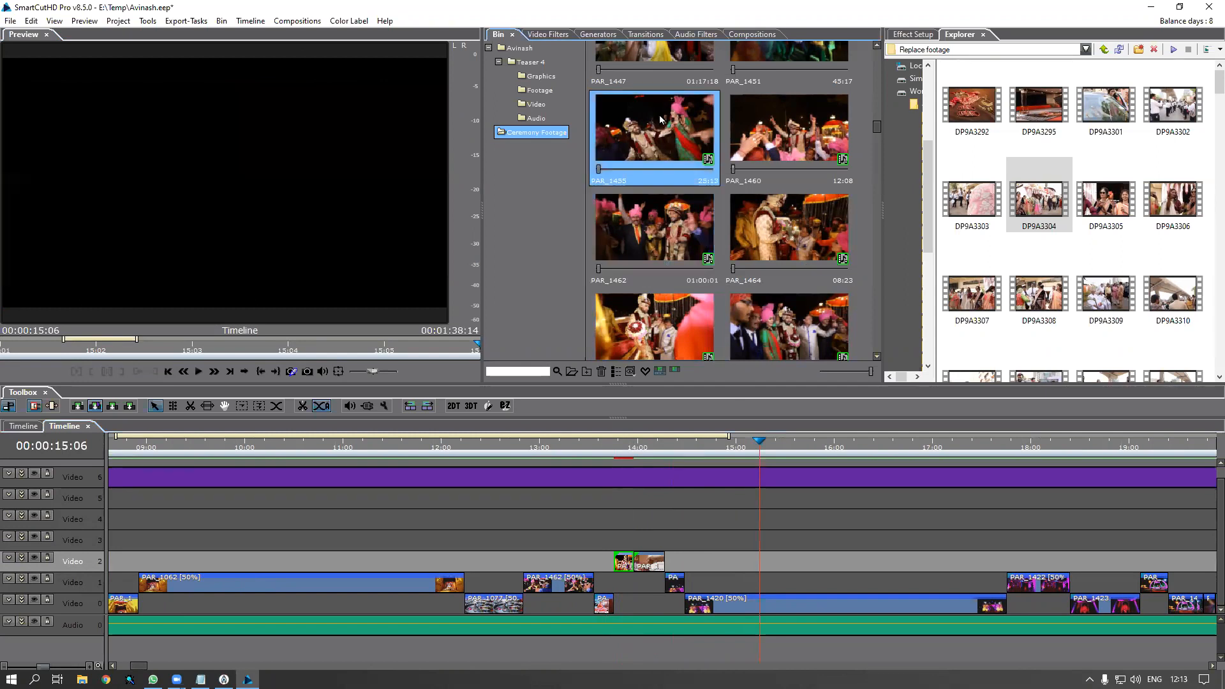
left_click(789, 127)
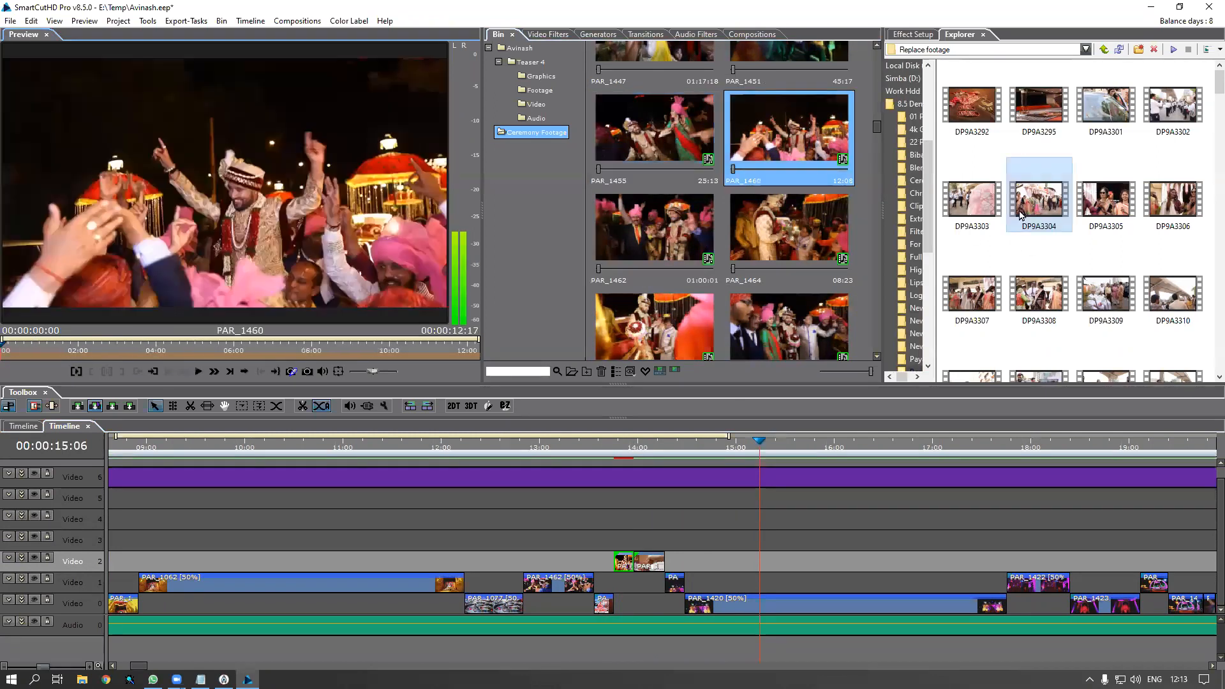
left_click_drag(1173, 107, 803, 280)
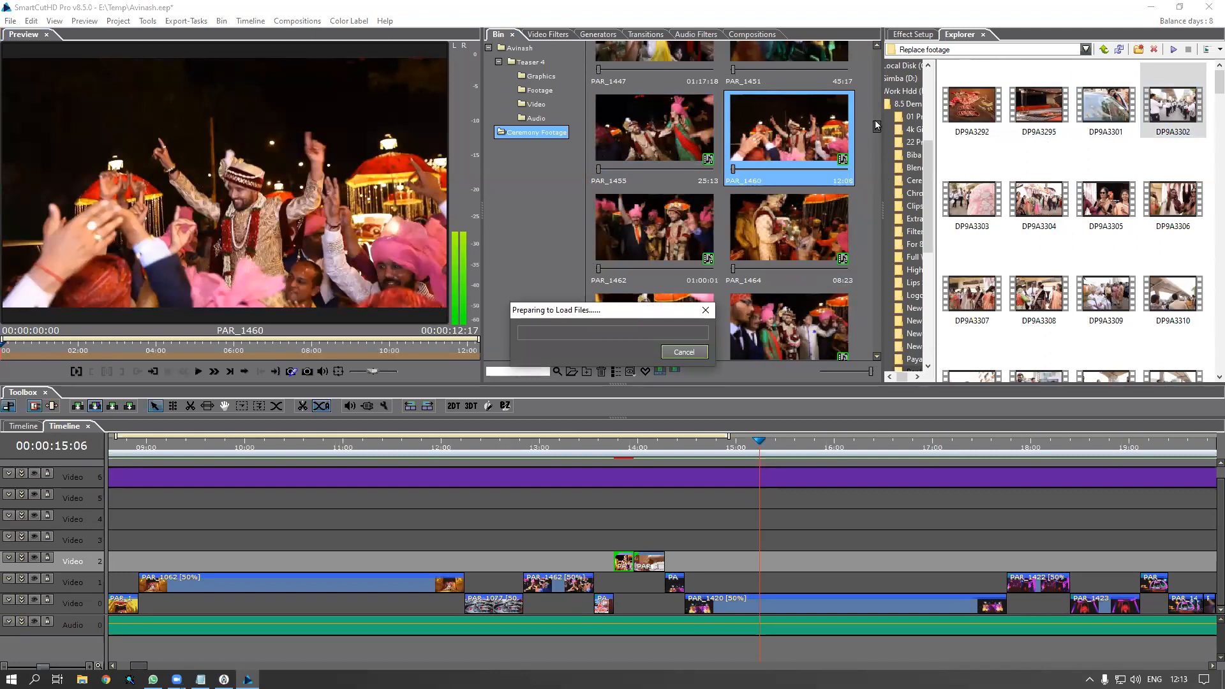
Set DP9A3302's in point at 00:02:32:48 and drop it over PAR_1420 on Video 0, truncating from left
left_click(811, 245)
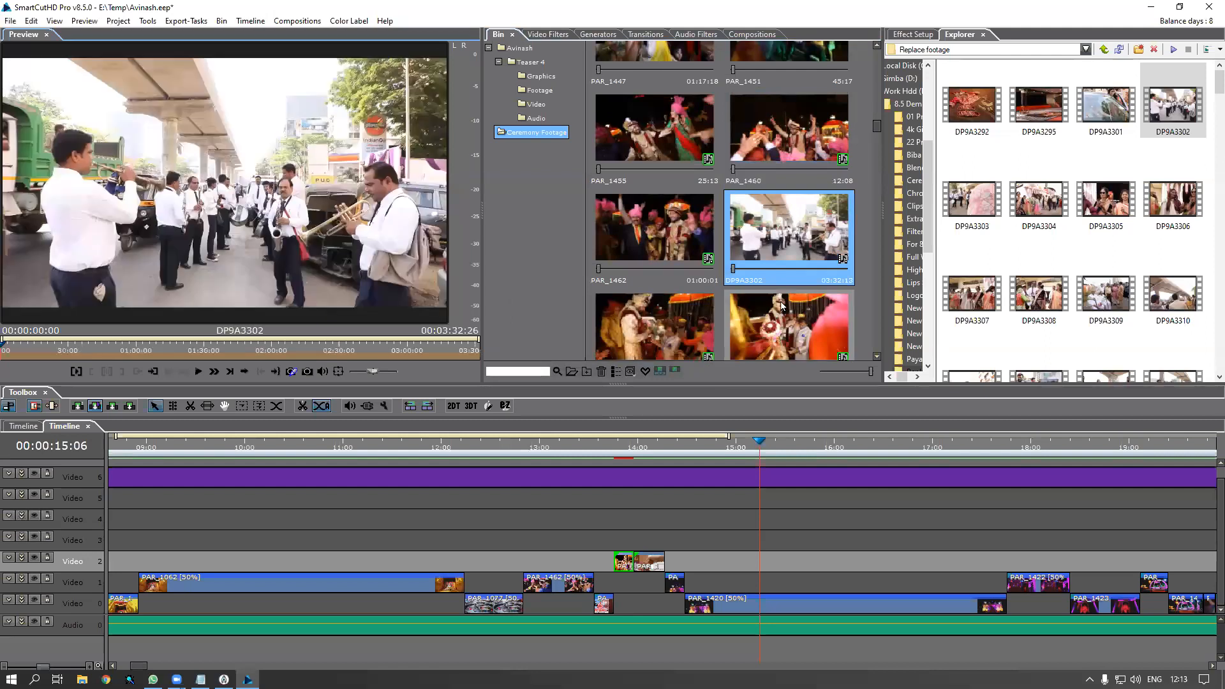
left_click_drag(80, 353, 362, 355)
key("space")
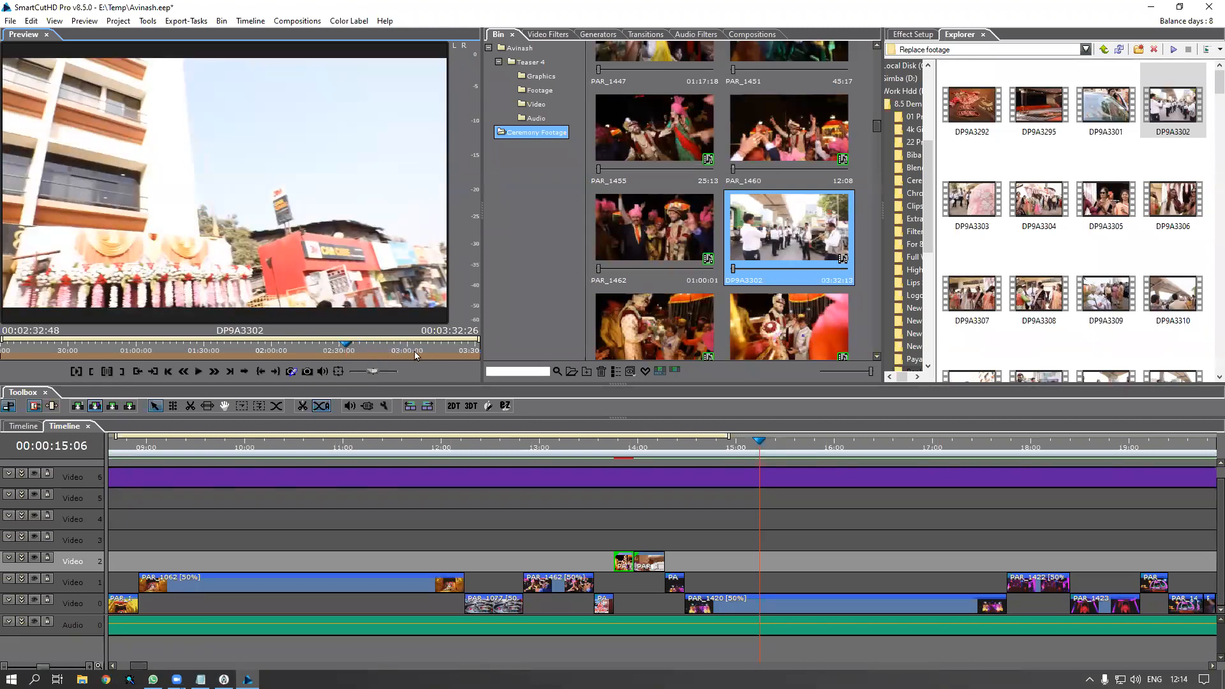
left_click(346, 355)
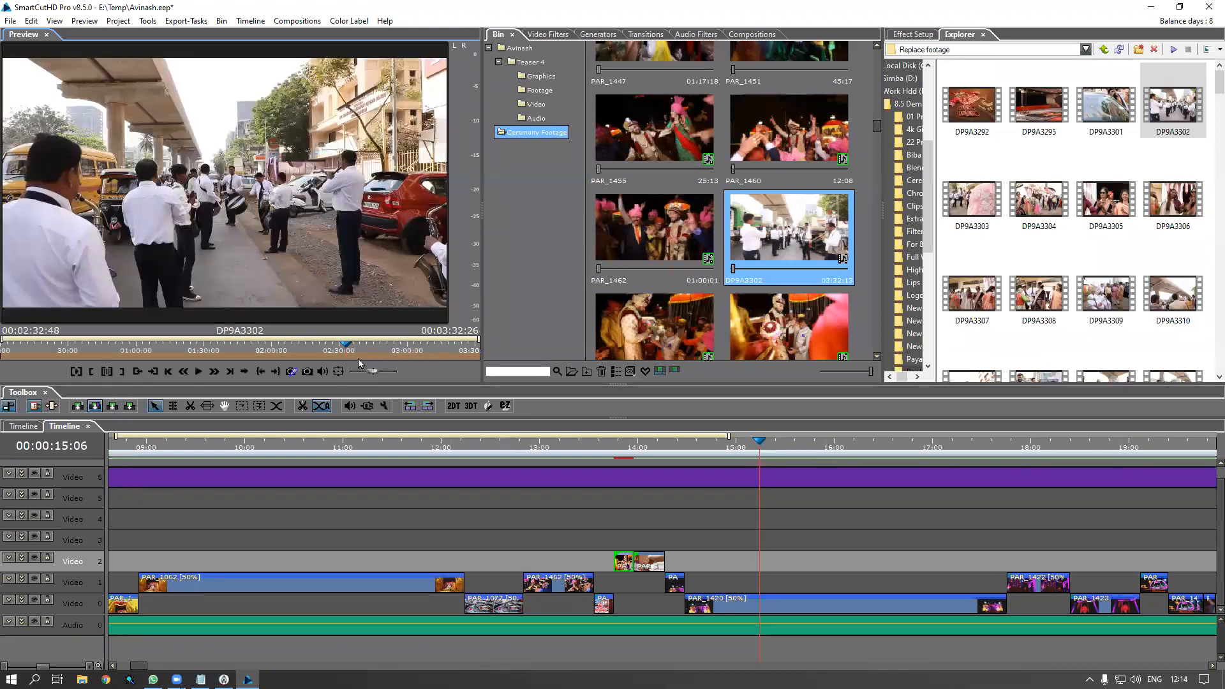
left_click(94, 372)
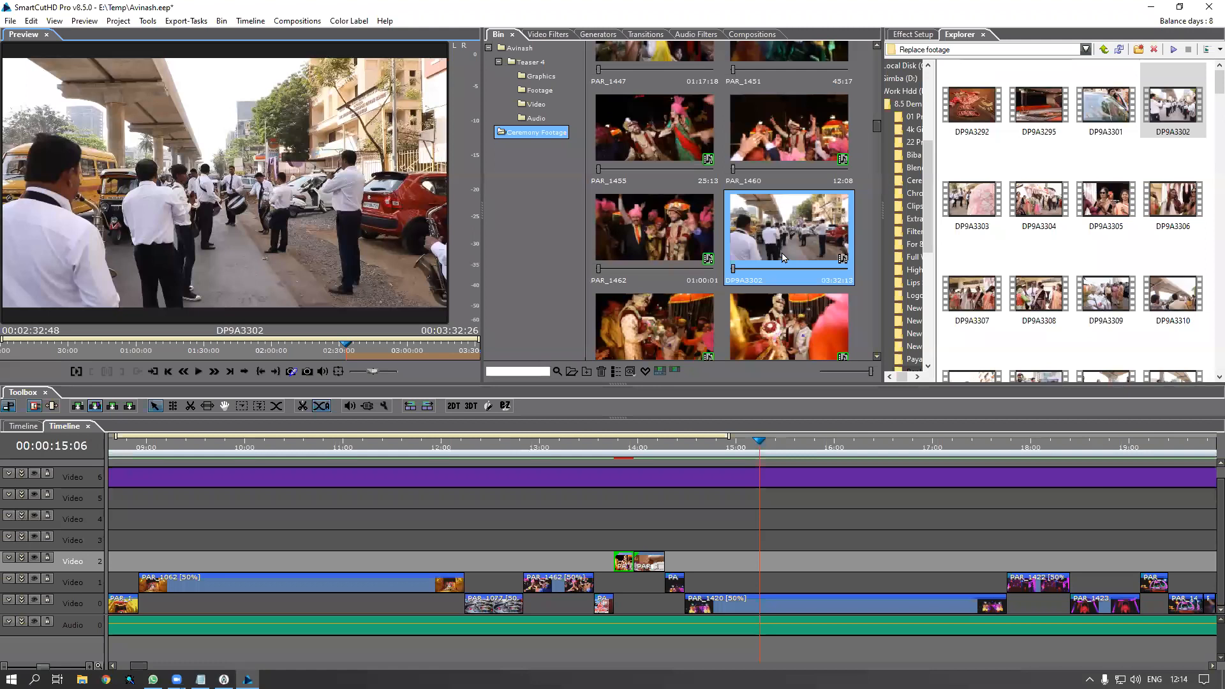
left_click_drag(305, 278, 728, 597)
left_click(770, 621)
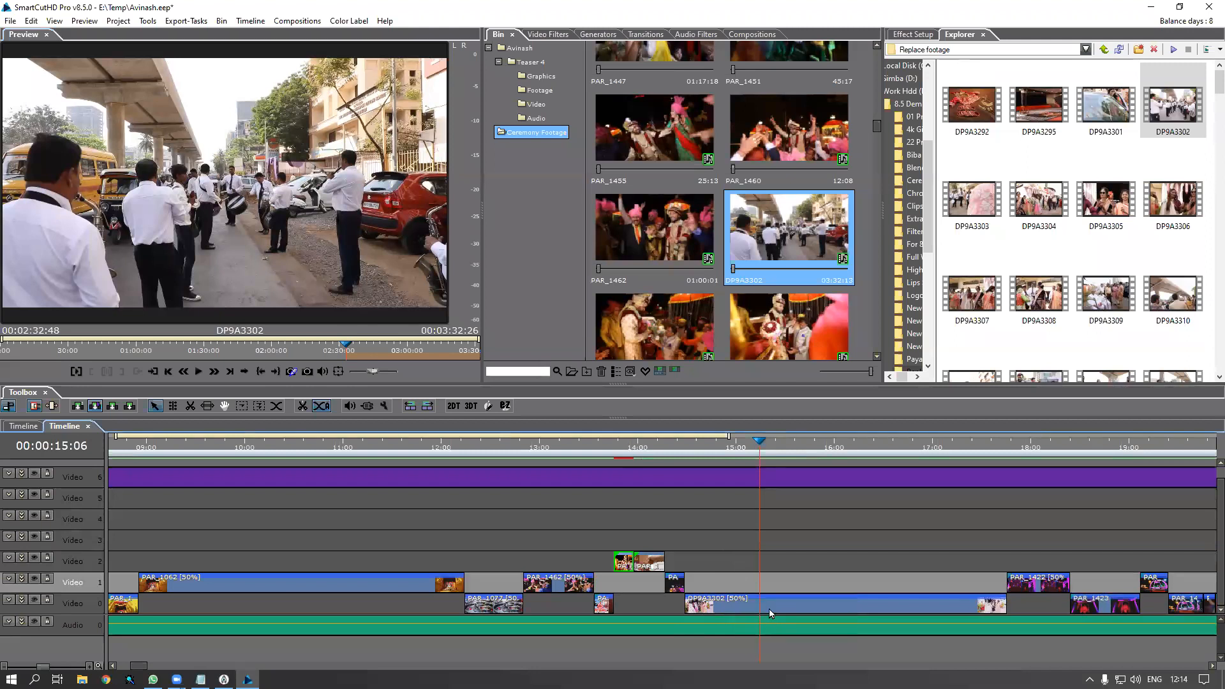
Scrub and play the timeline around the DP9A3302 shot near 15:00, then zoom out
left_click_drag(760, 444, 810, 605)
left_click(811, 602)
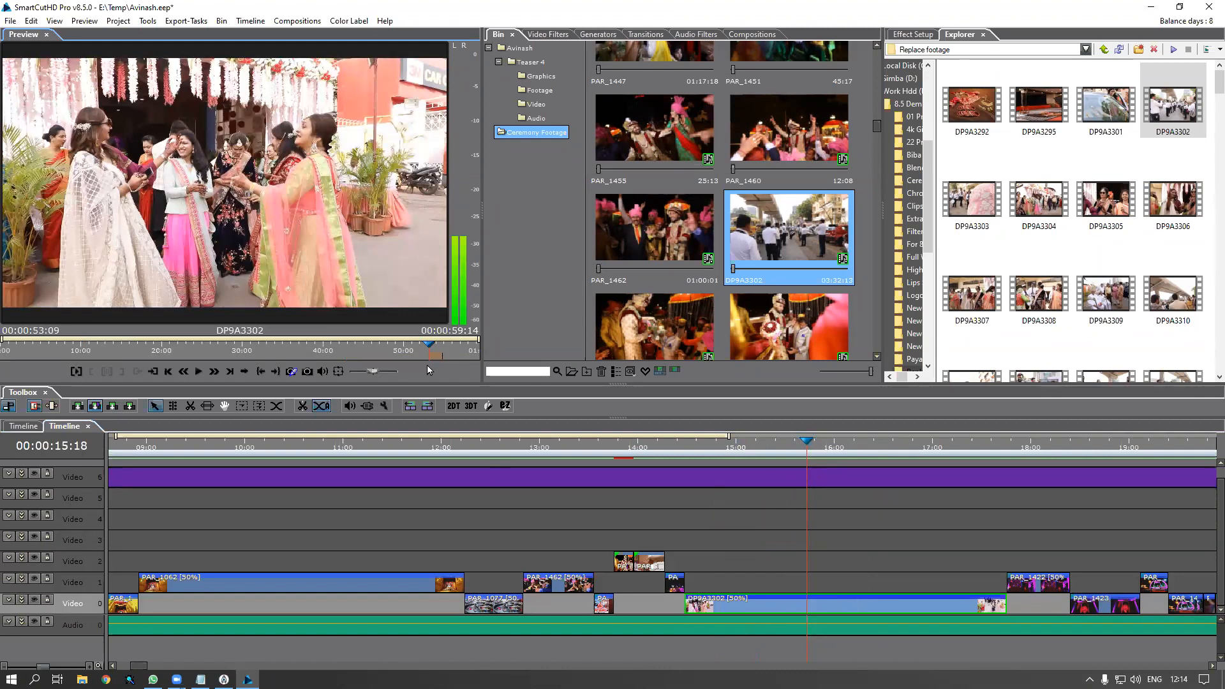
left_click_drag(433, 356, 411, 366)
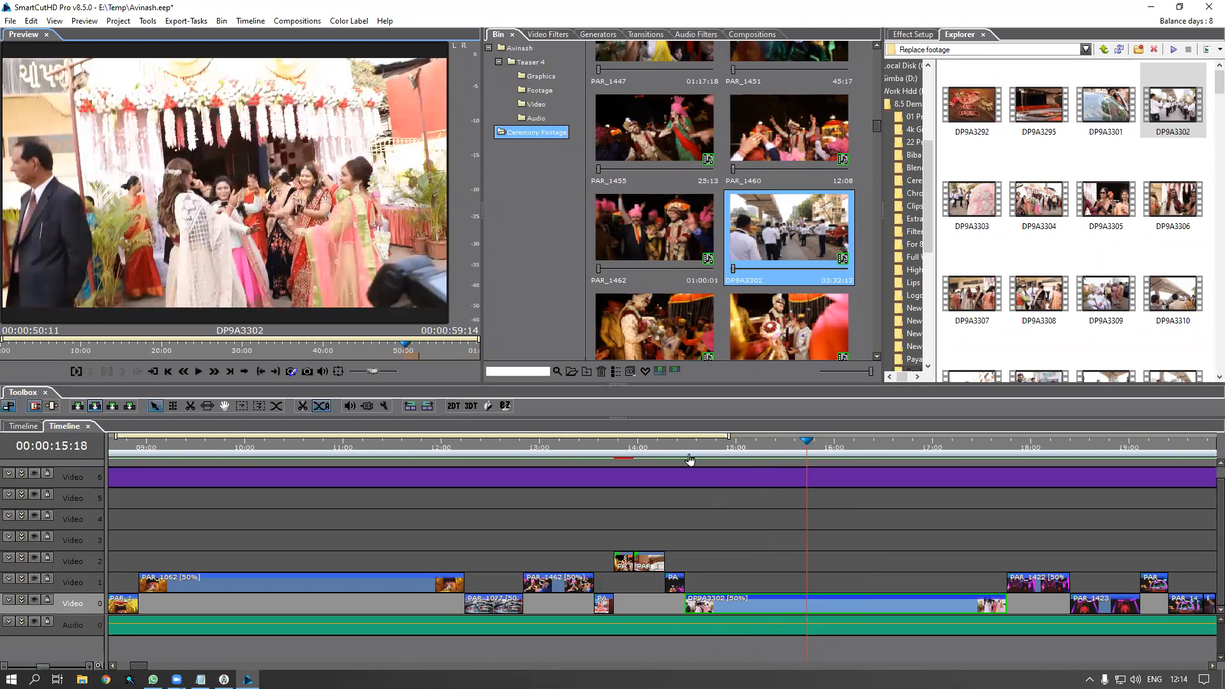
left_click(675, 450)
key("space")
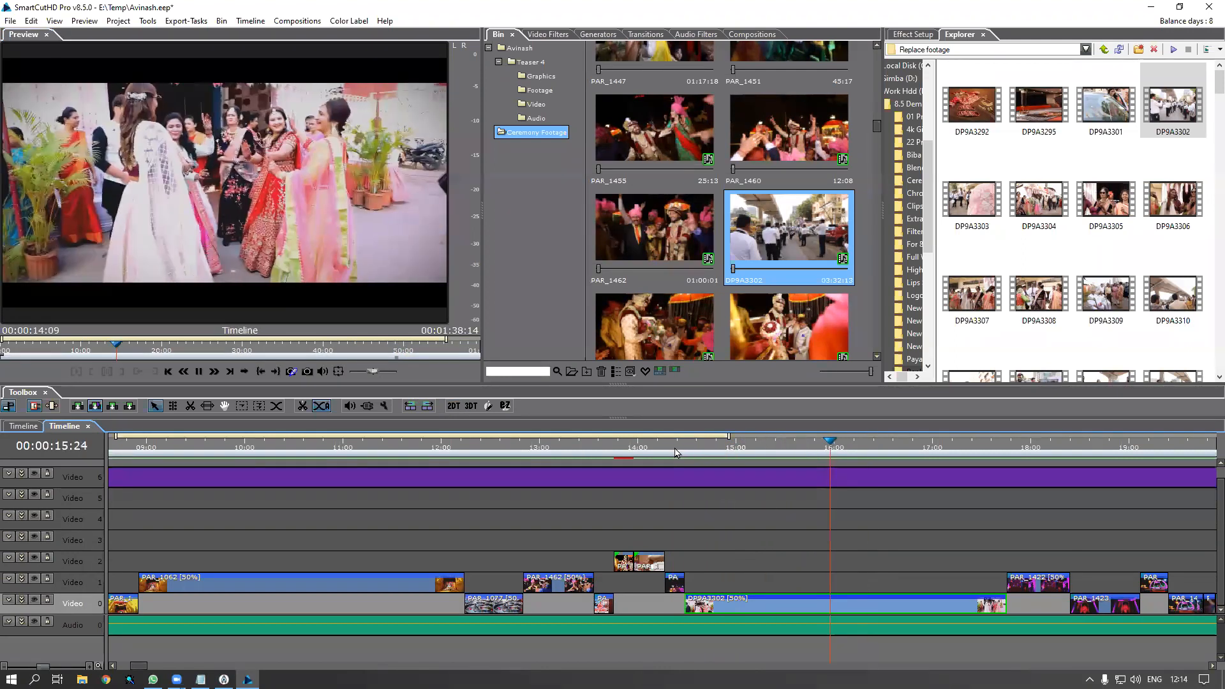
key("space")
scroll(795, 542, "down", 3)
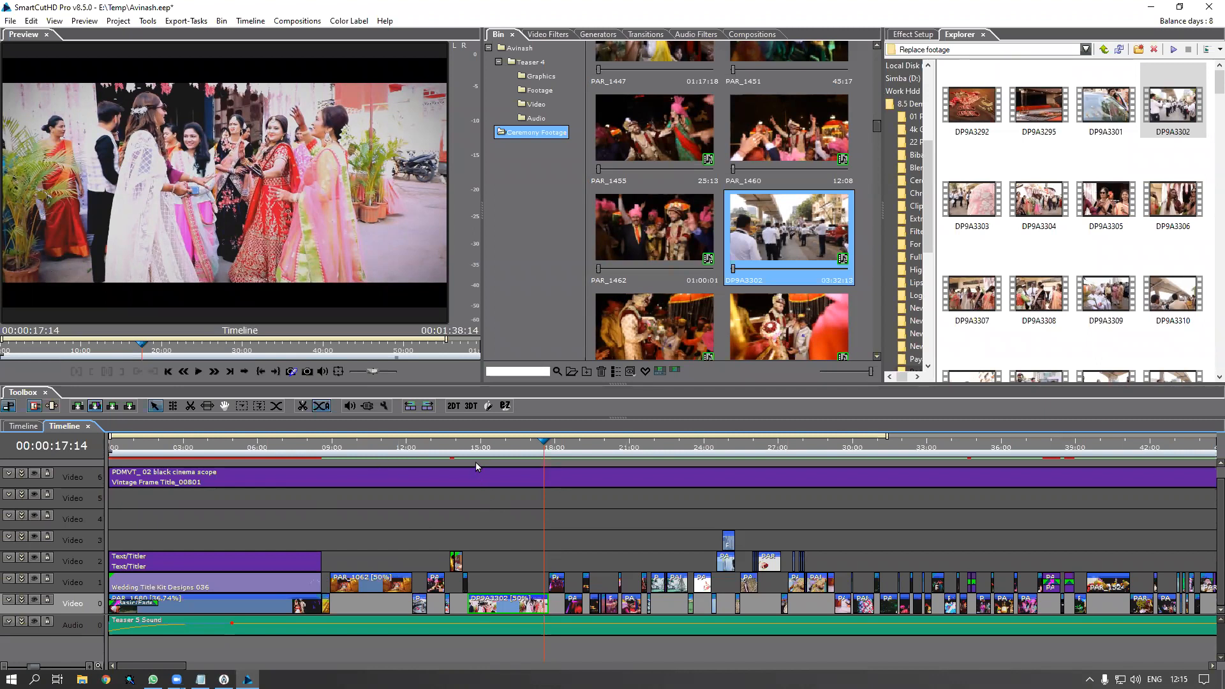
Scrub to about 18 seconds and select PAR_1423 on Video 0, dismissing its options menu
left_click(555, 451)
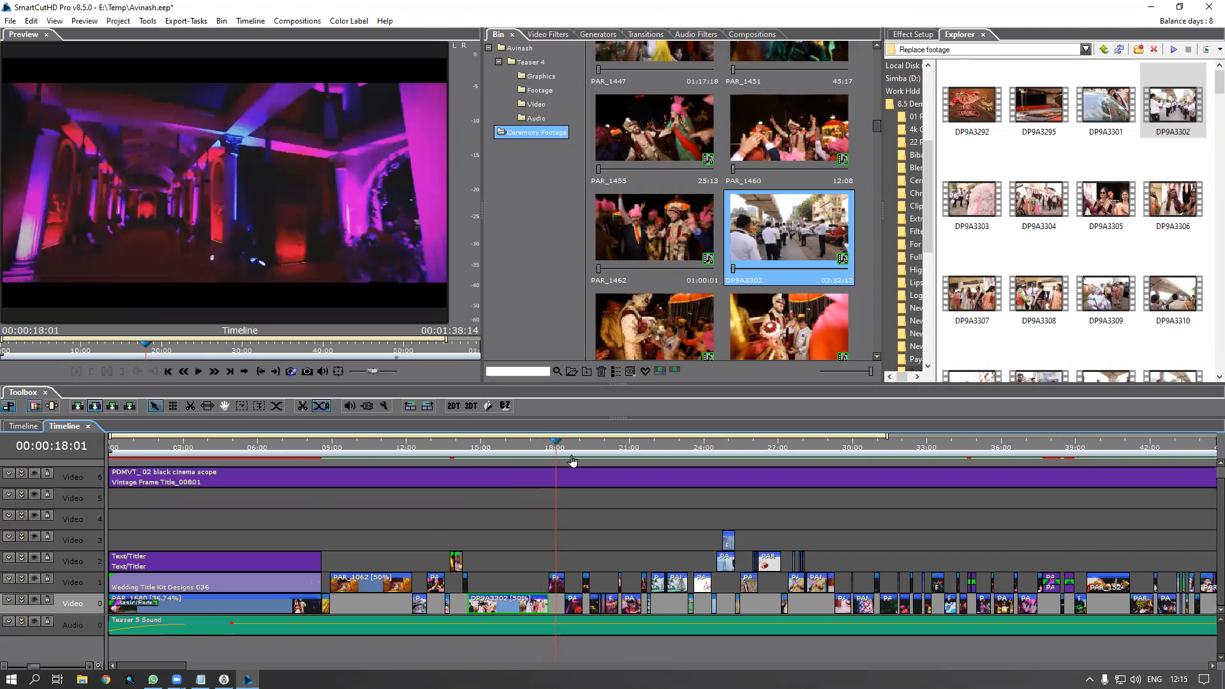
scroll(573, 458, "up", 5)
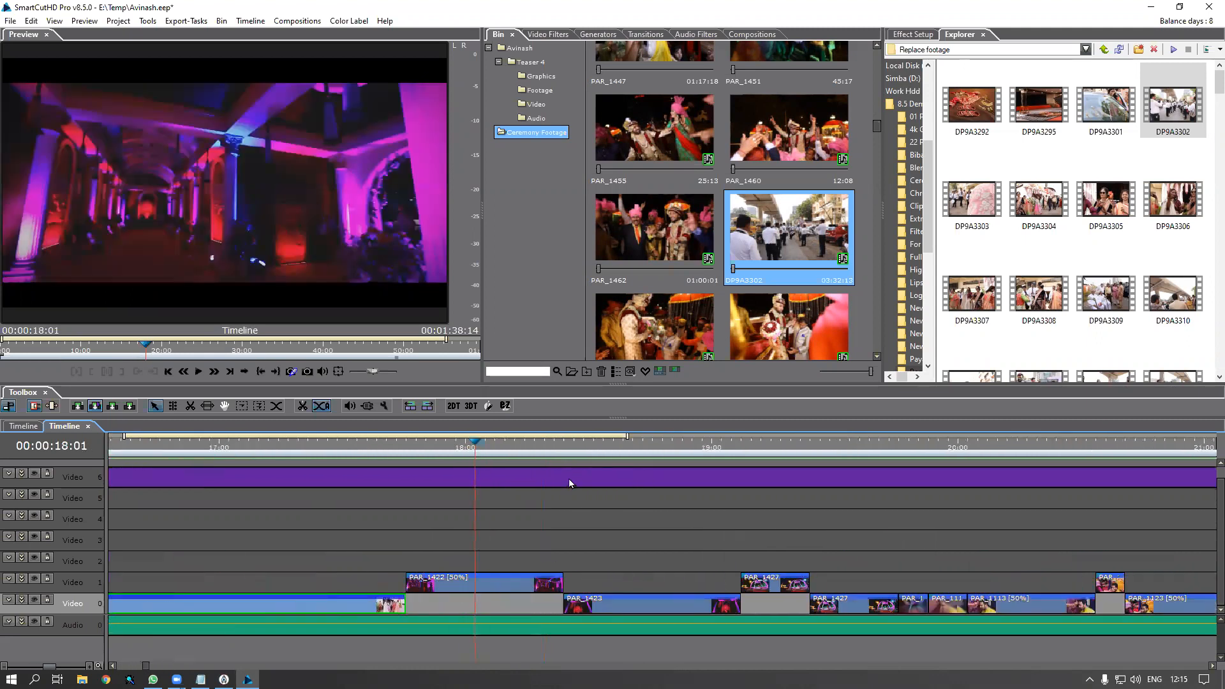
left_click_drag(598, 452, 643, 460)
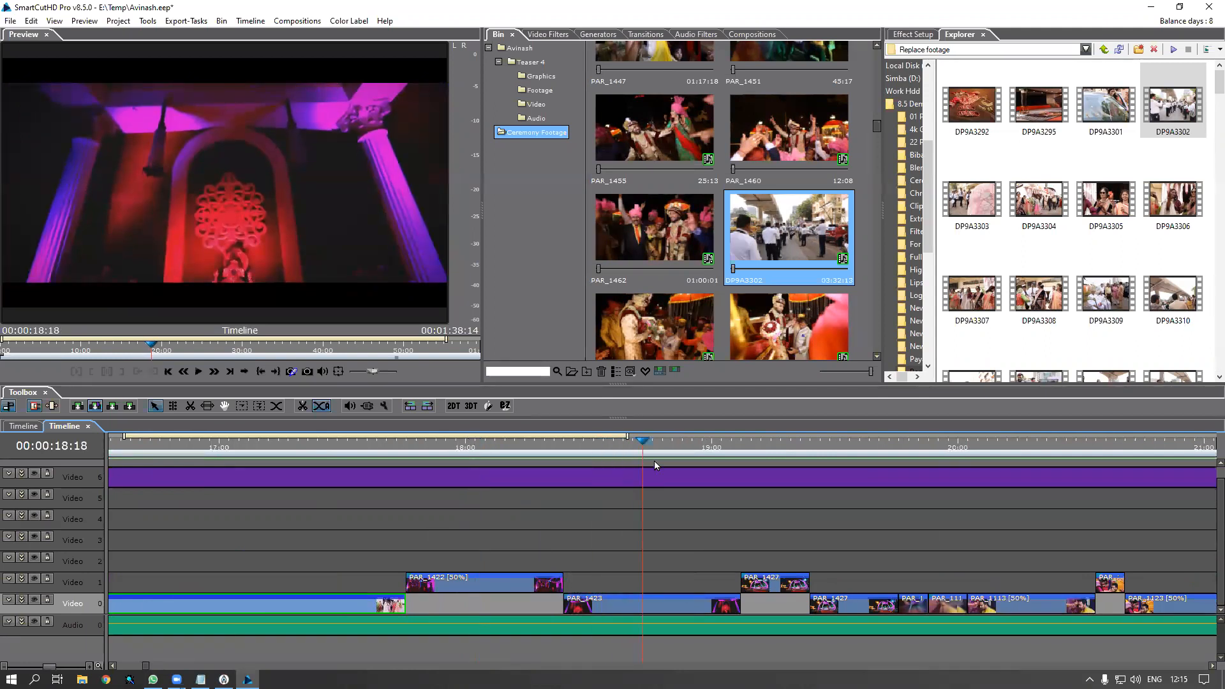
scroll(671, 476, "down", 4)
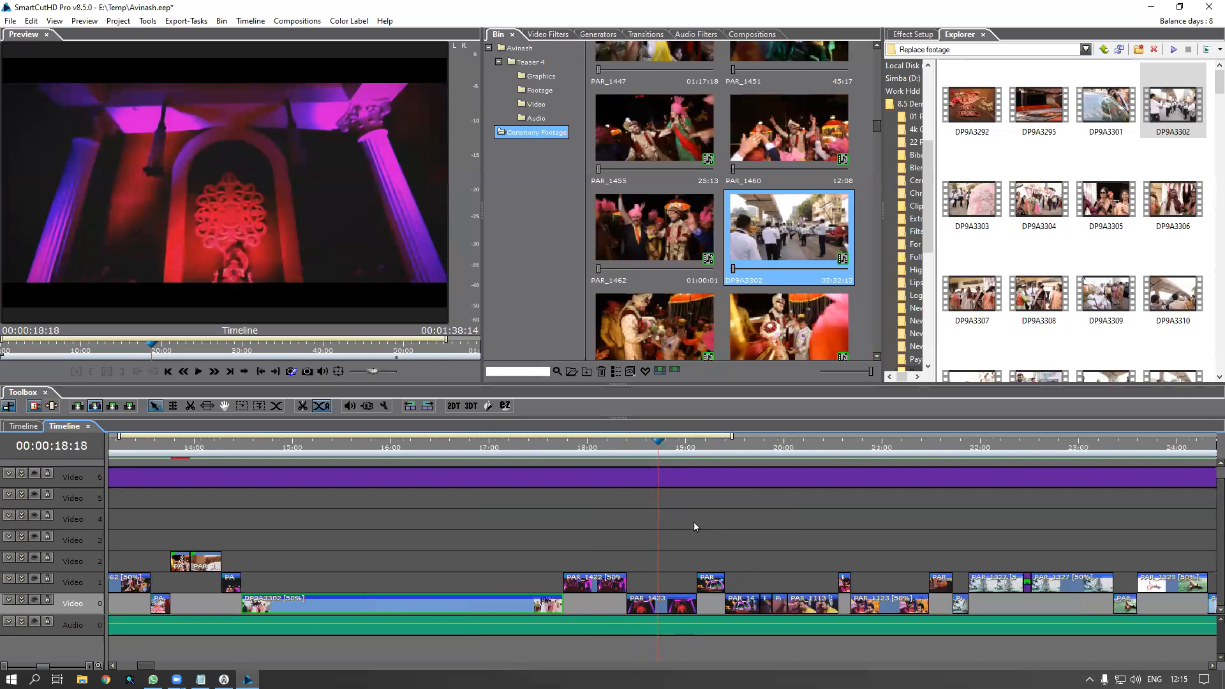
left_click(662, 610)
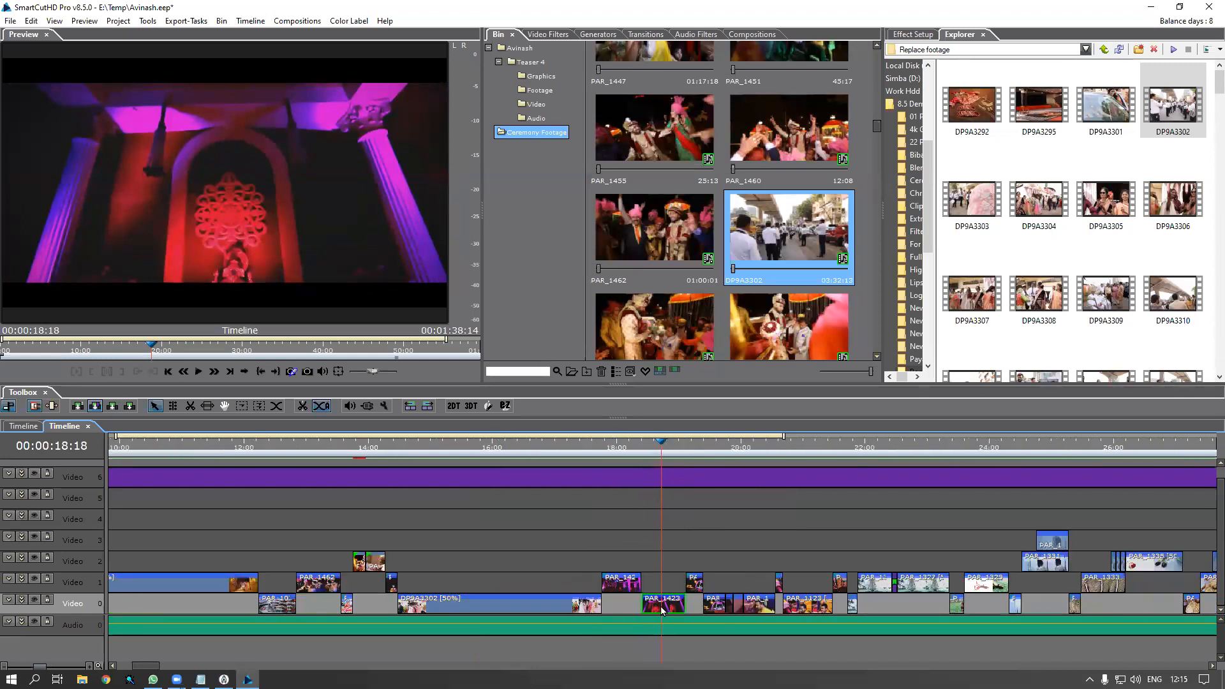
right_click(661, 609)
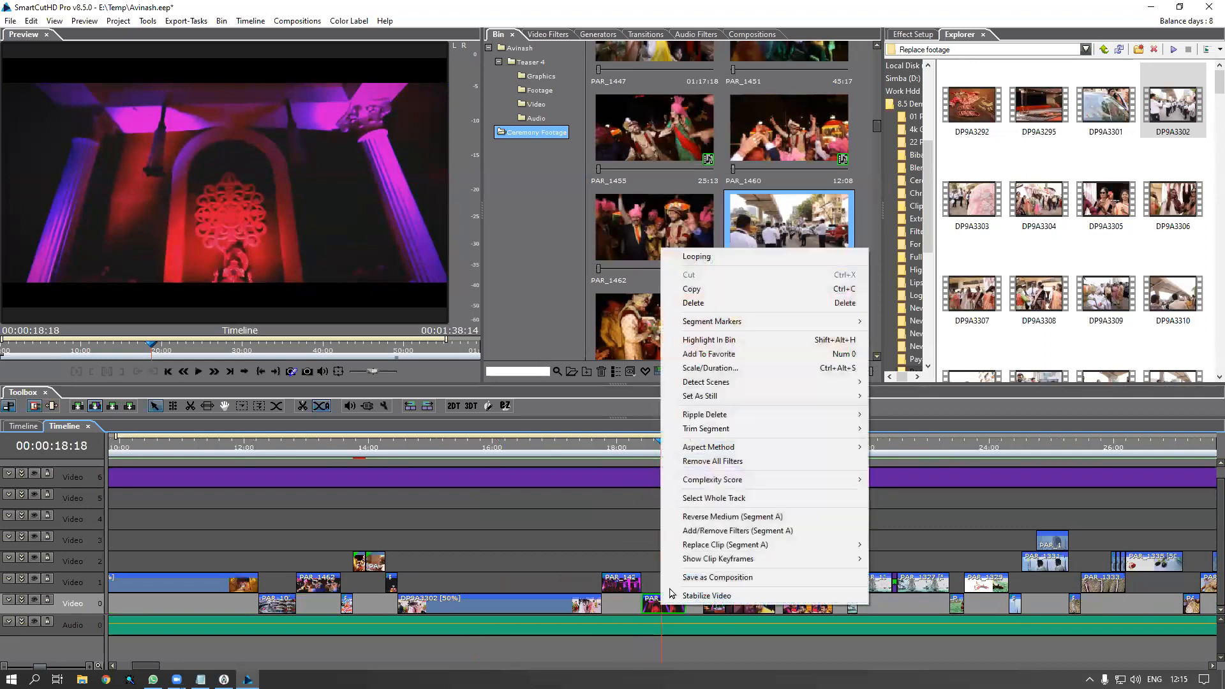
left_click(632, 527)
Reselect PAR_1423 at 18:23 and choose to replace it with a file from disk
left_click(675, 447)
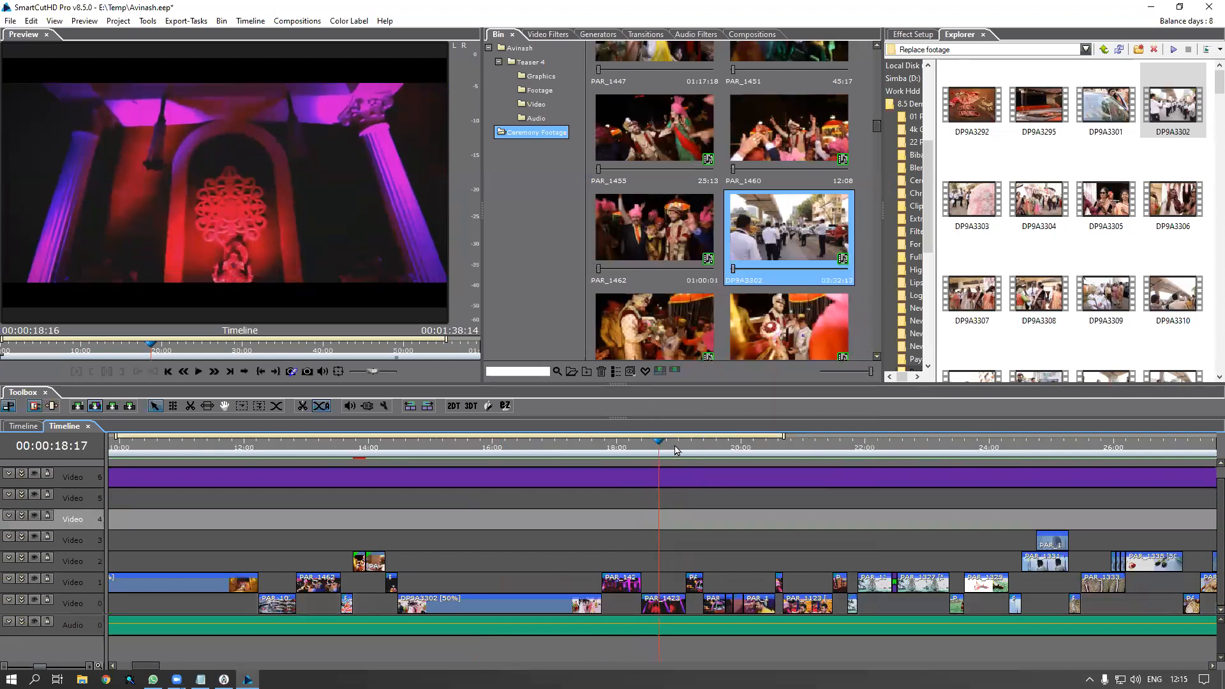
left_click_drag(758, 446, 653, 473)
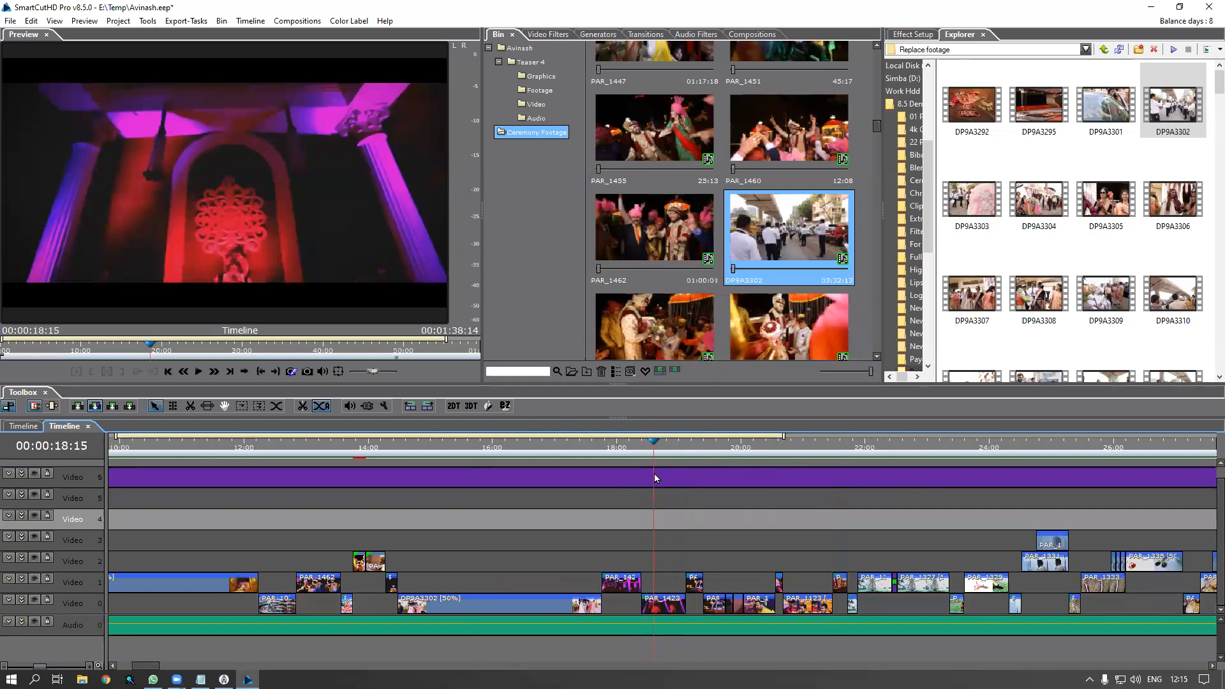
left_click(659, 609)
right_click(658, 610)
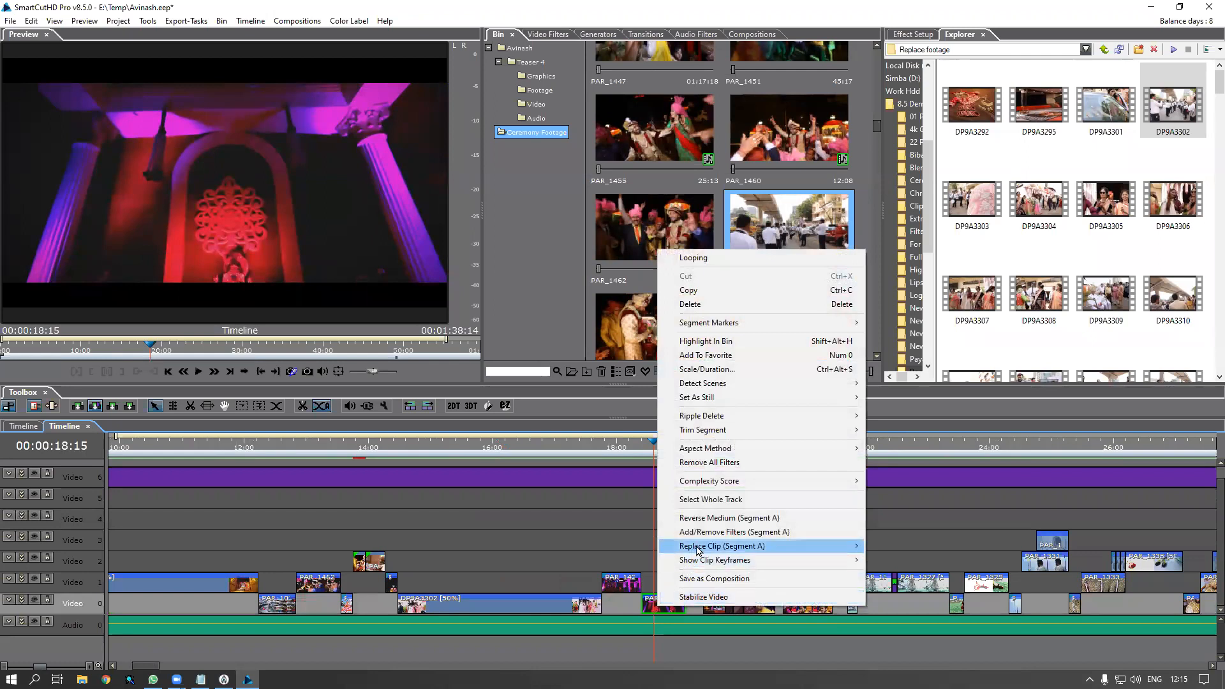
mouse_move(805, 547)
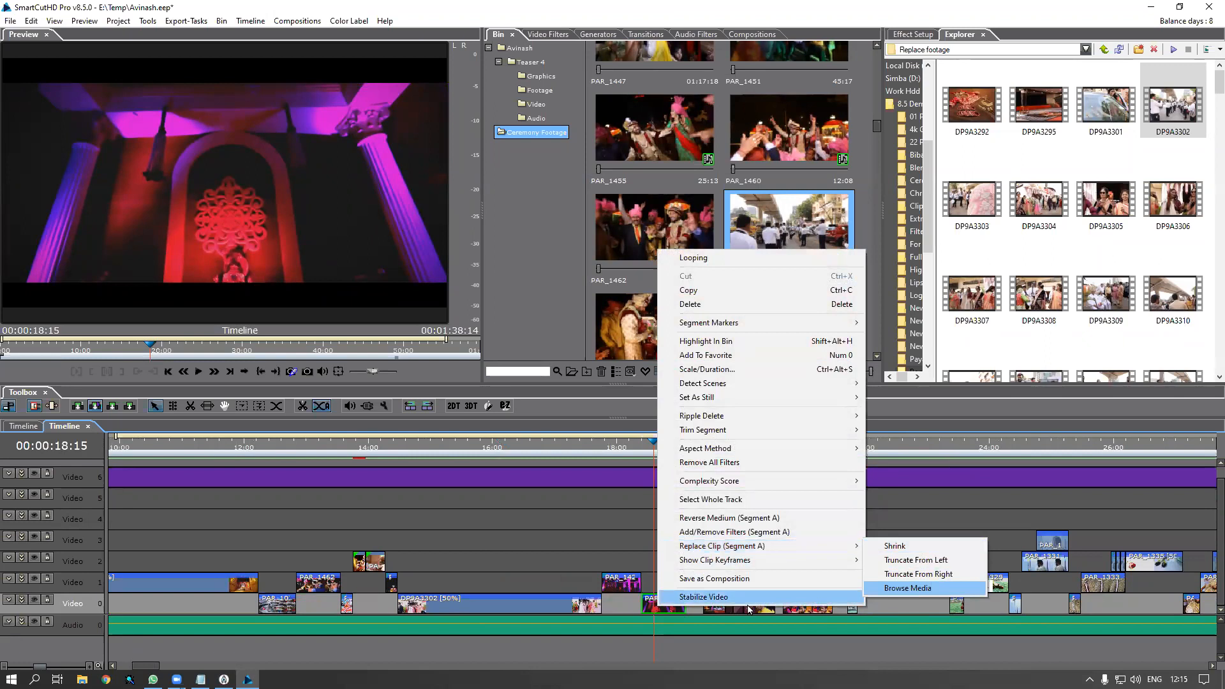
left_click(911, 590)
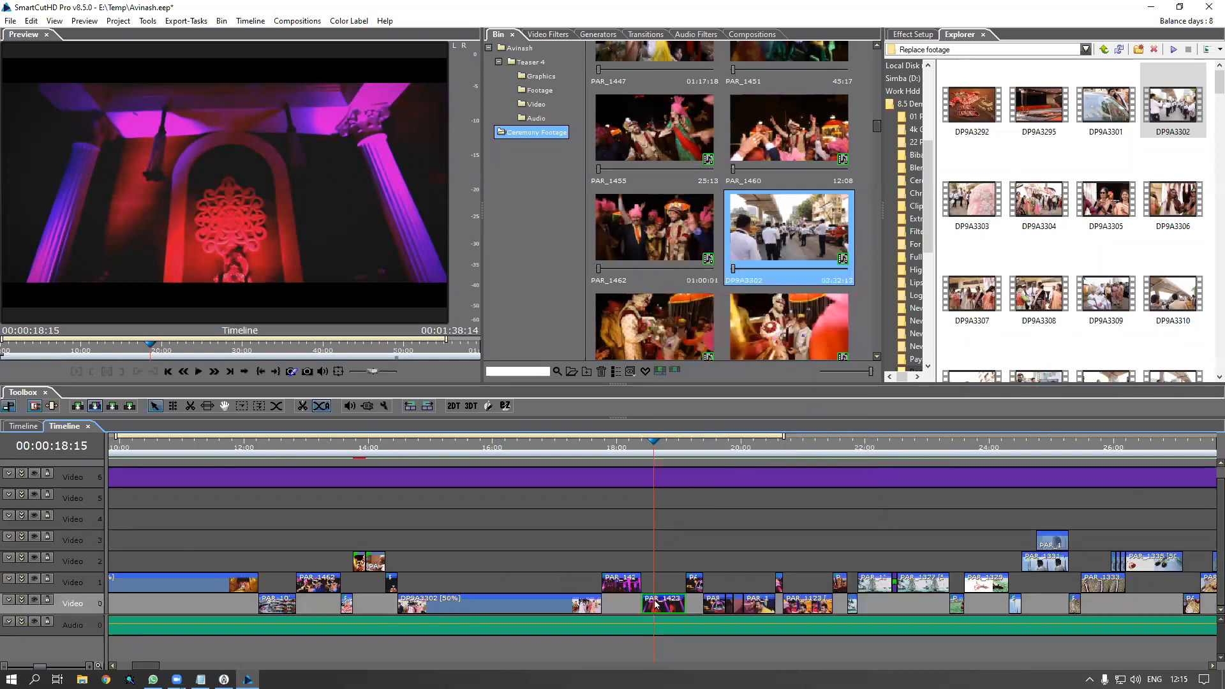
Scrub back to about 18:14 and choose Replace Clip (Segment A) > Browse Media for PAR_1423
left_click(656, 456)
mouse_move(656, 456)
left_mouse_down()
mouse_move(678, 462)
mouse_move(617, 462)
mouse_move(657, 472)
left_mouse_up()
right_click(666, 602)
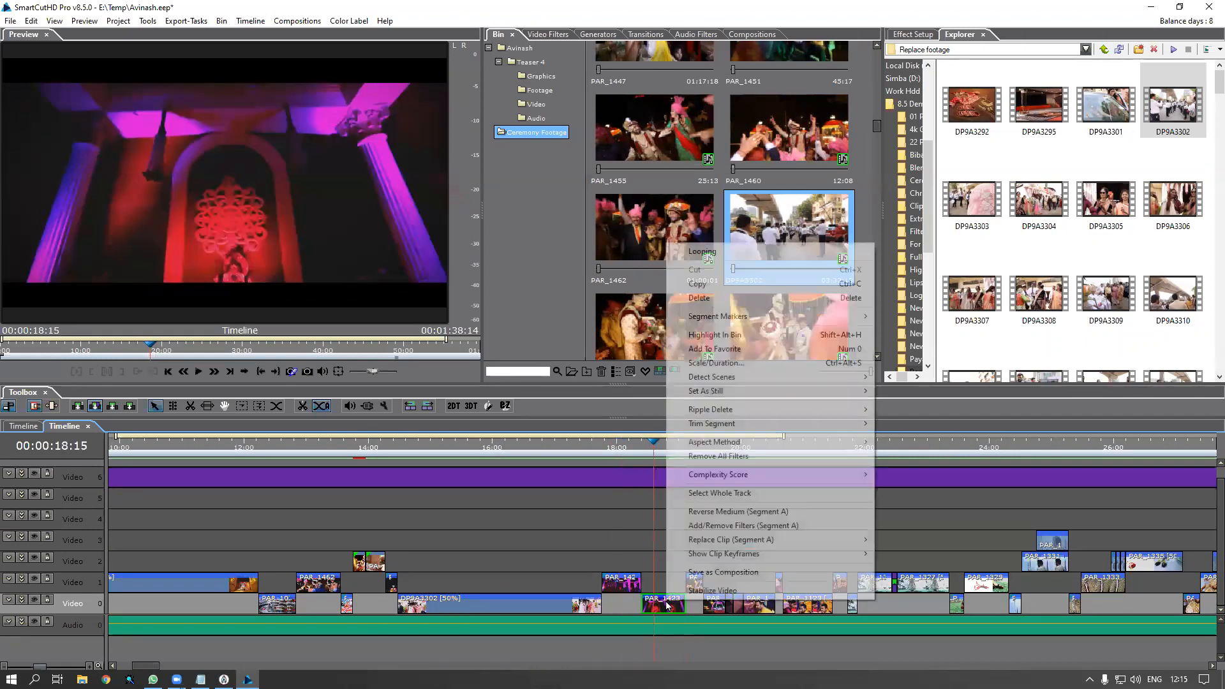
mouse_move(716, 543)
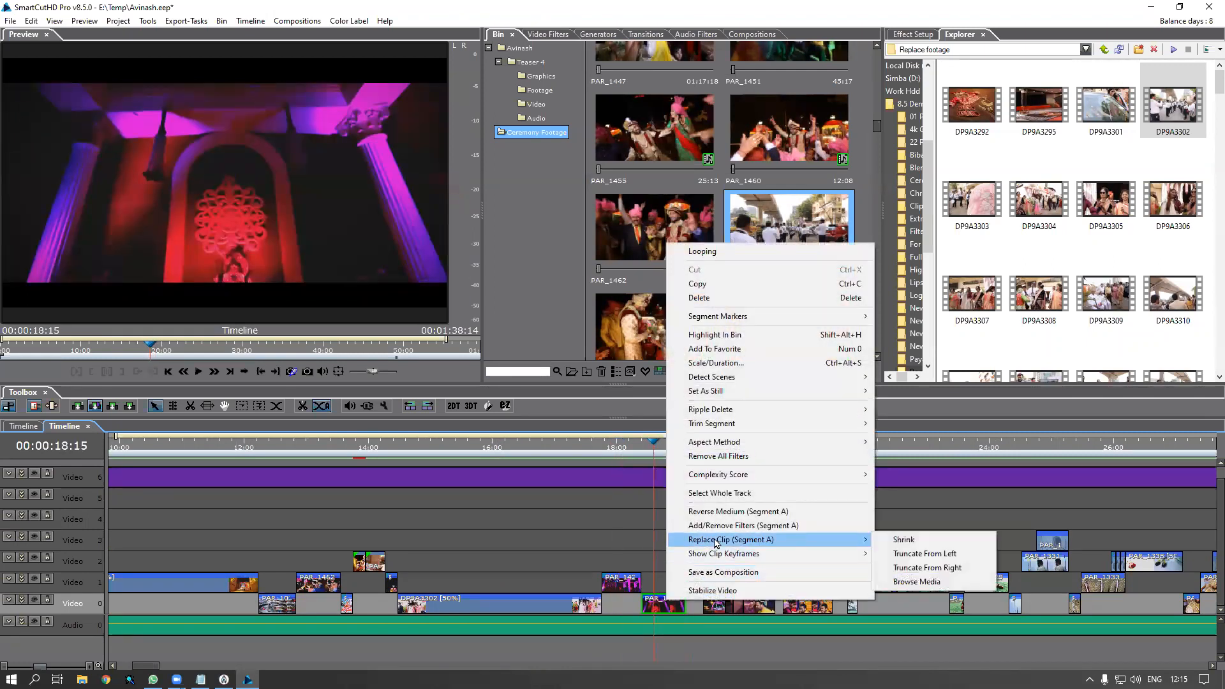
left_click(921, 583)
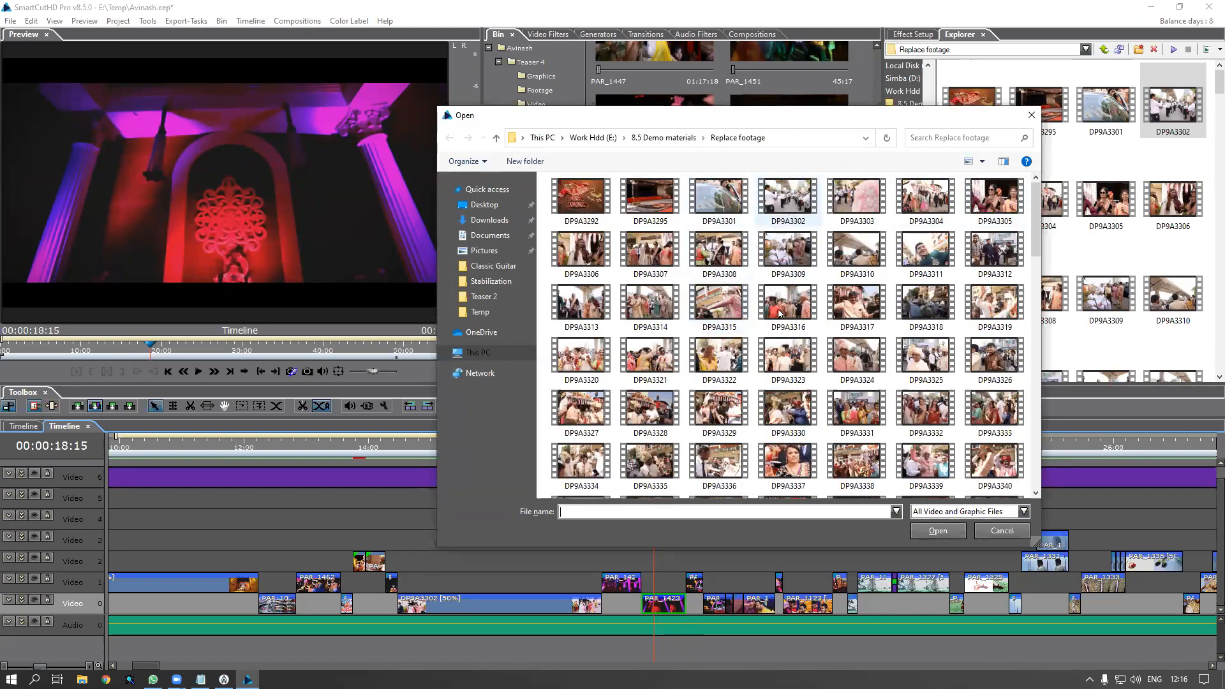
Pick MMA_9417 as the replacement and confirm with Truncate from right
scroll(814, 396, "down", 10)
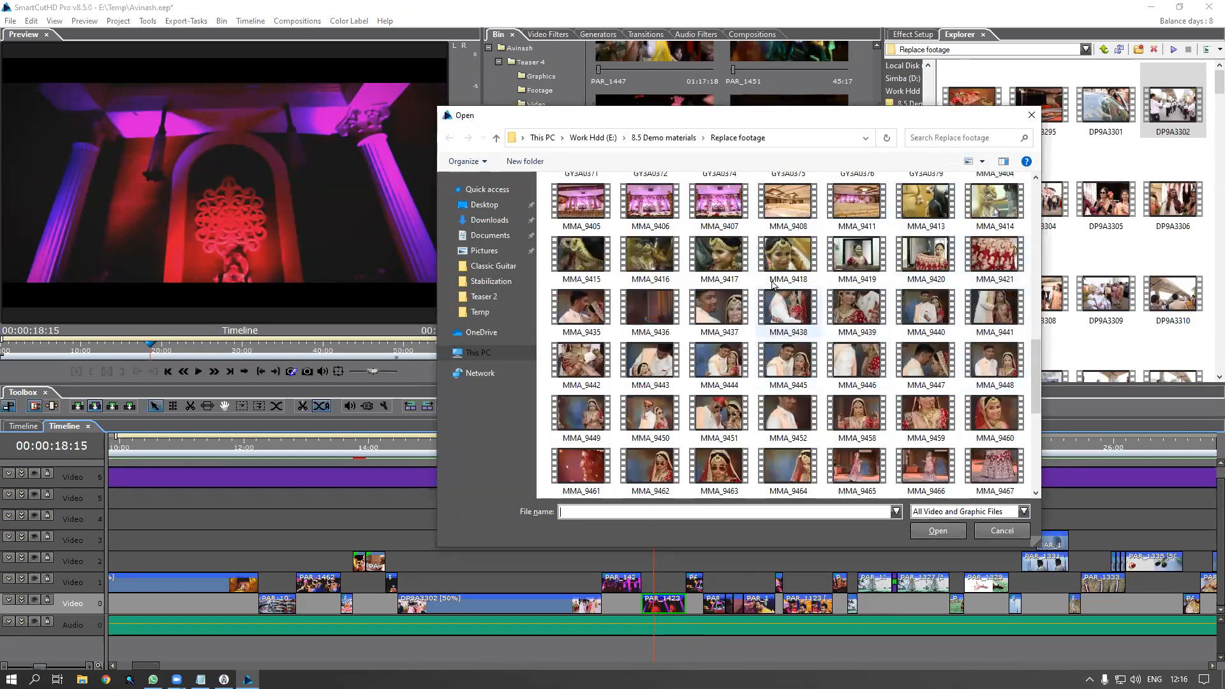
left_click(719, 259)
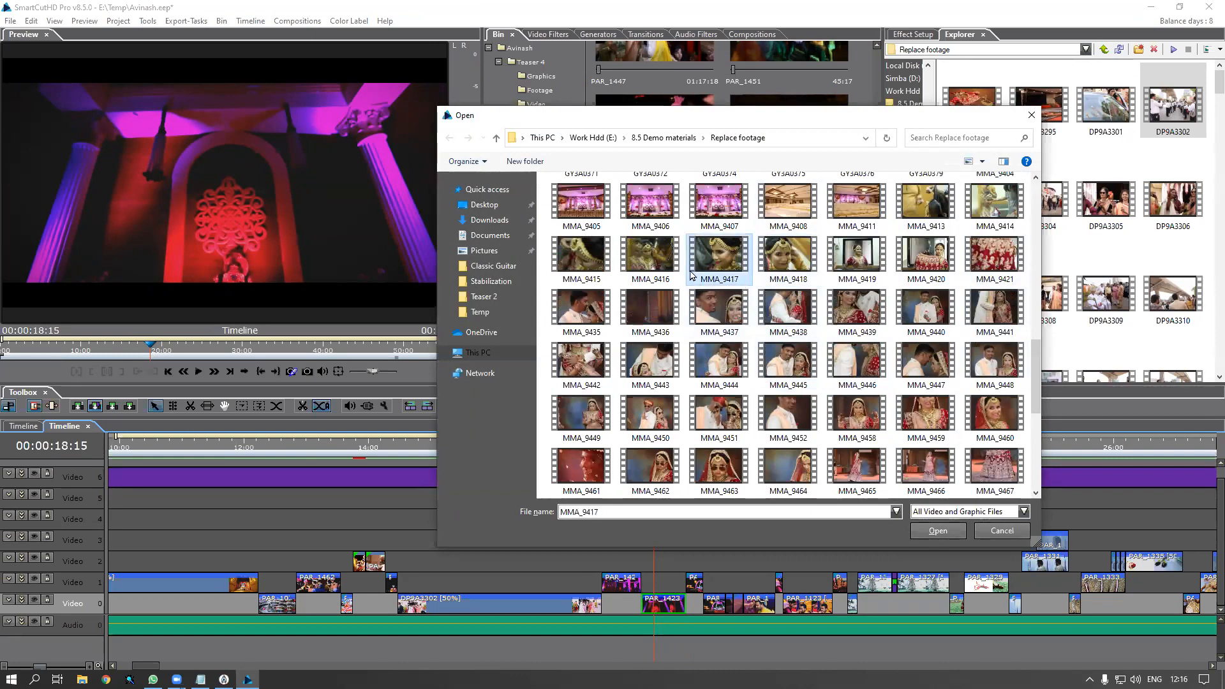
double_click(730, 261)
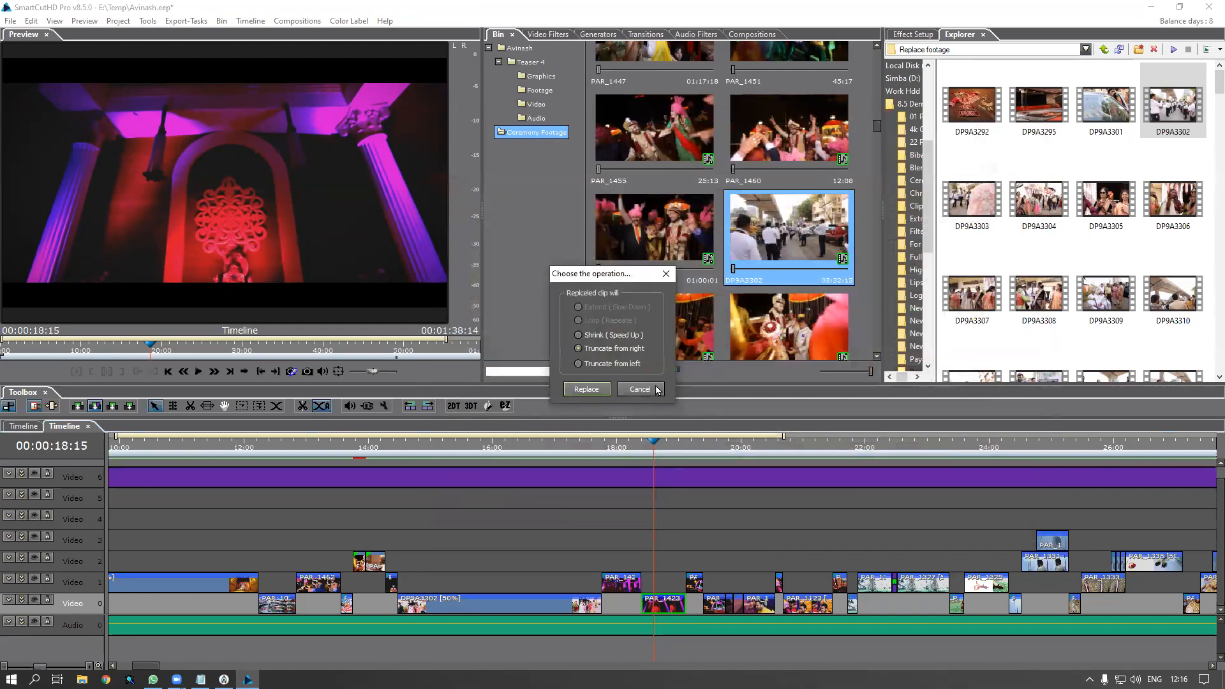
left_click(591, 392)
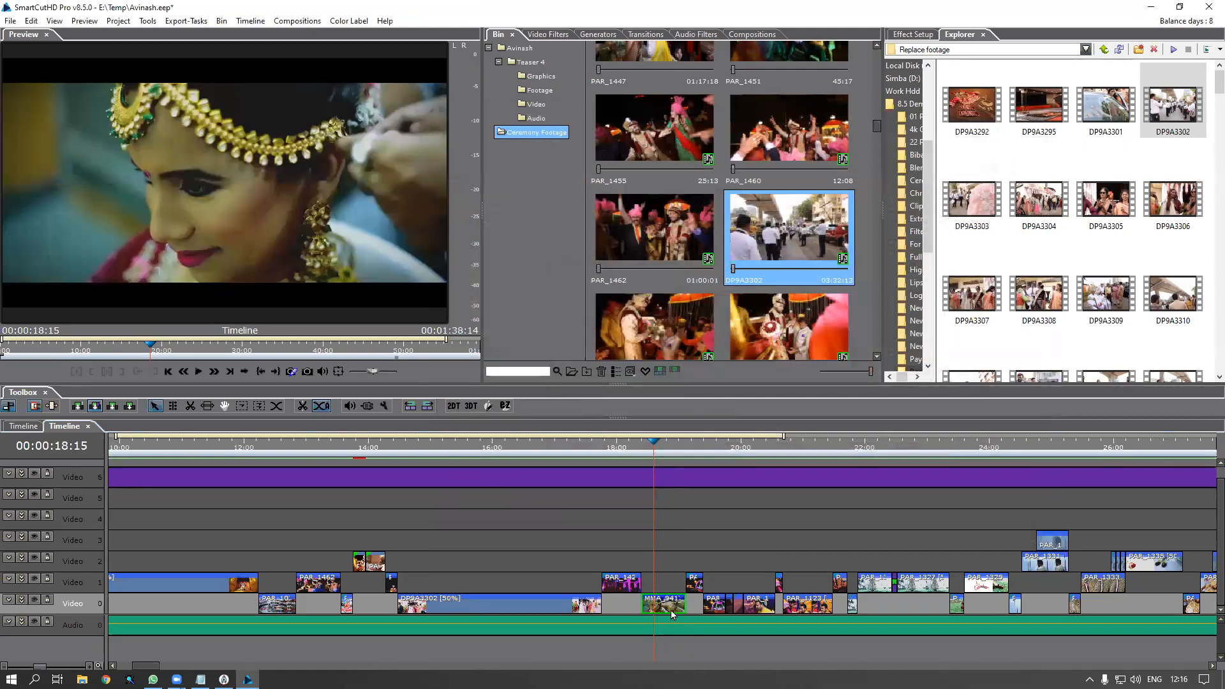
Load MMA_9417 in the preview and slip which section of it is used
double_click(663, 606)
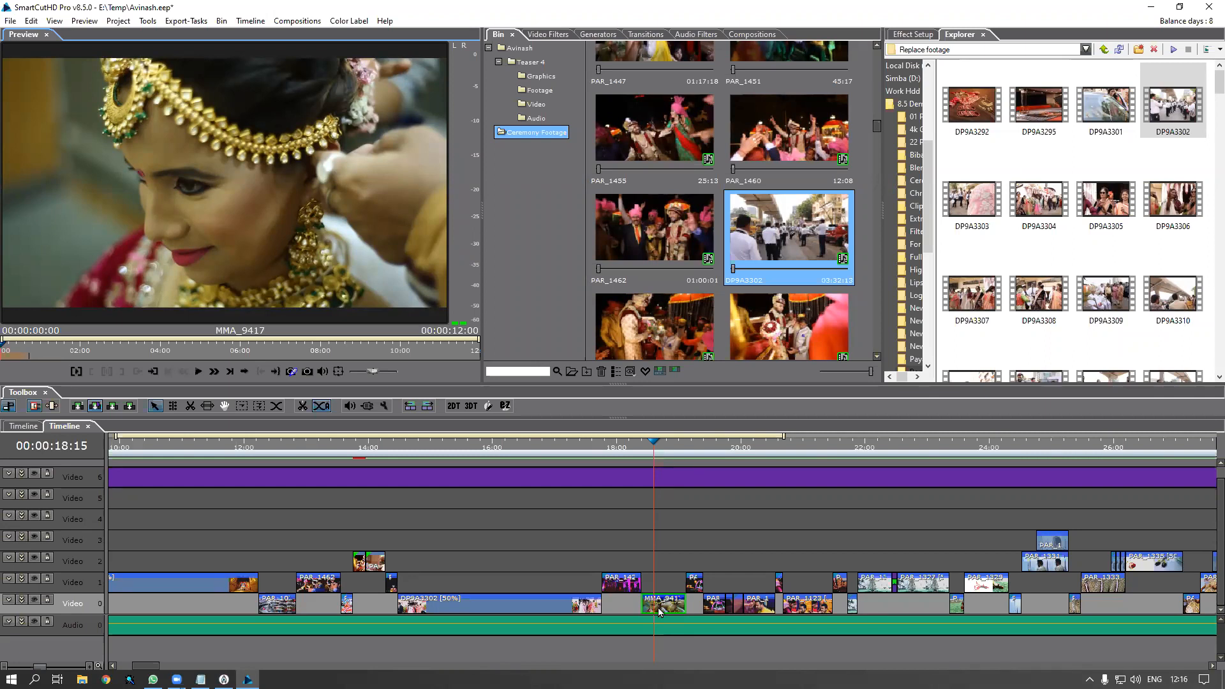
double_click(660, 613)
left_click(214, 371)
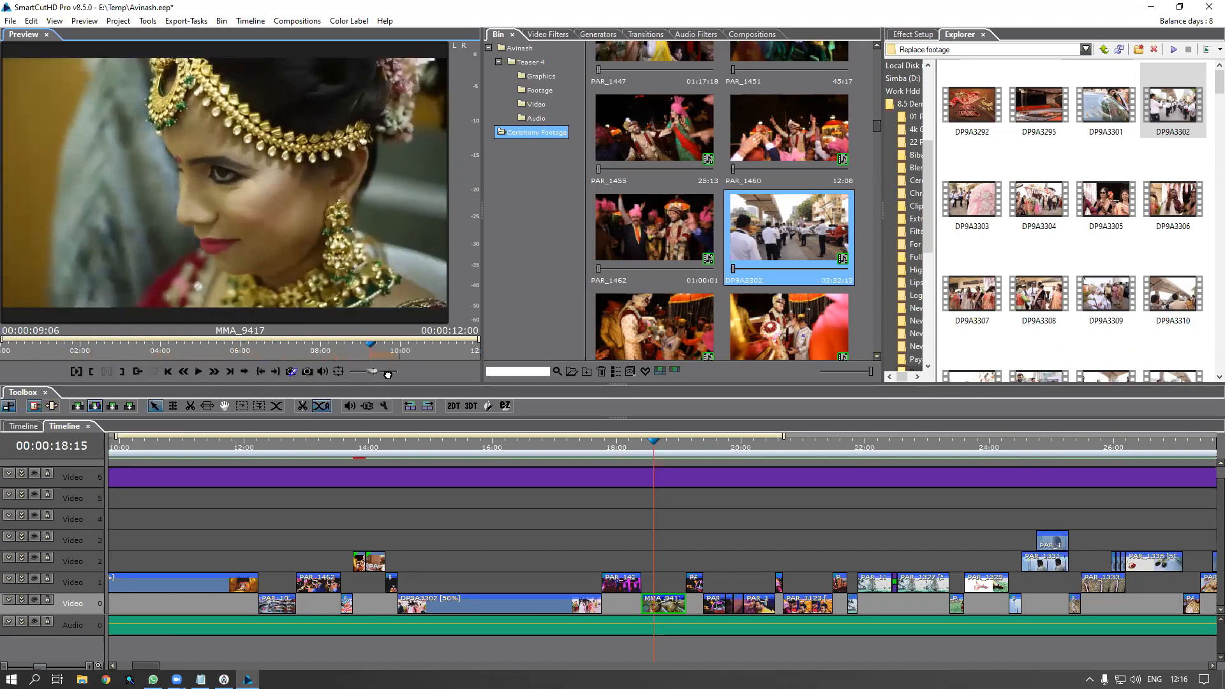
left_click_drag(407, 374, 388, 373)
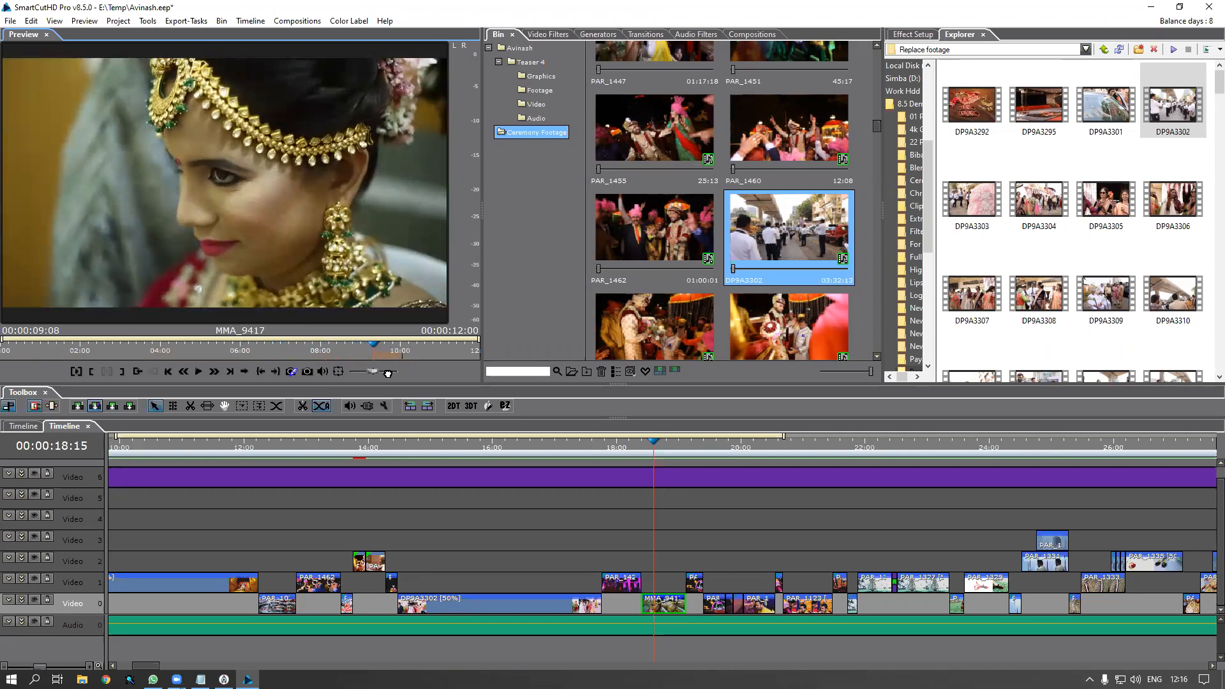
left_click_drag(388, 373, 387, 375)
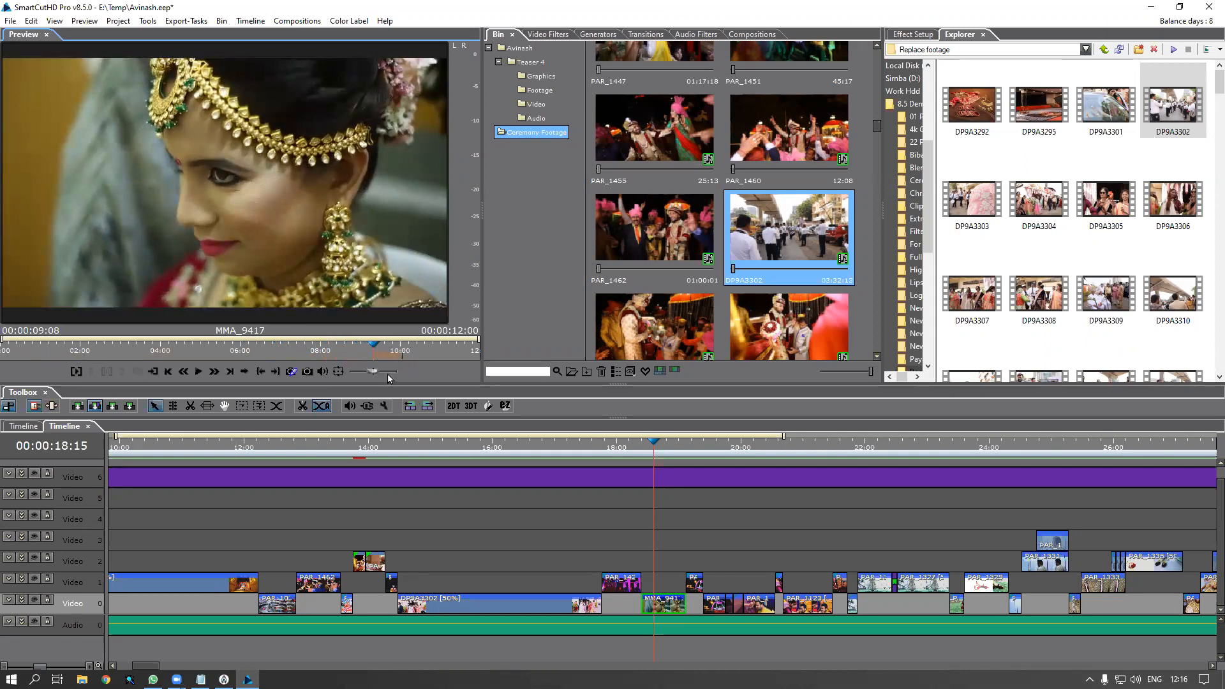
Scrub the timeline through the bridal shot, return to 18:00, and select the Video 1 clip
left_click(639, 452)
left_click_drag(637, 448, 673, 467)
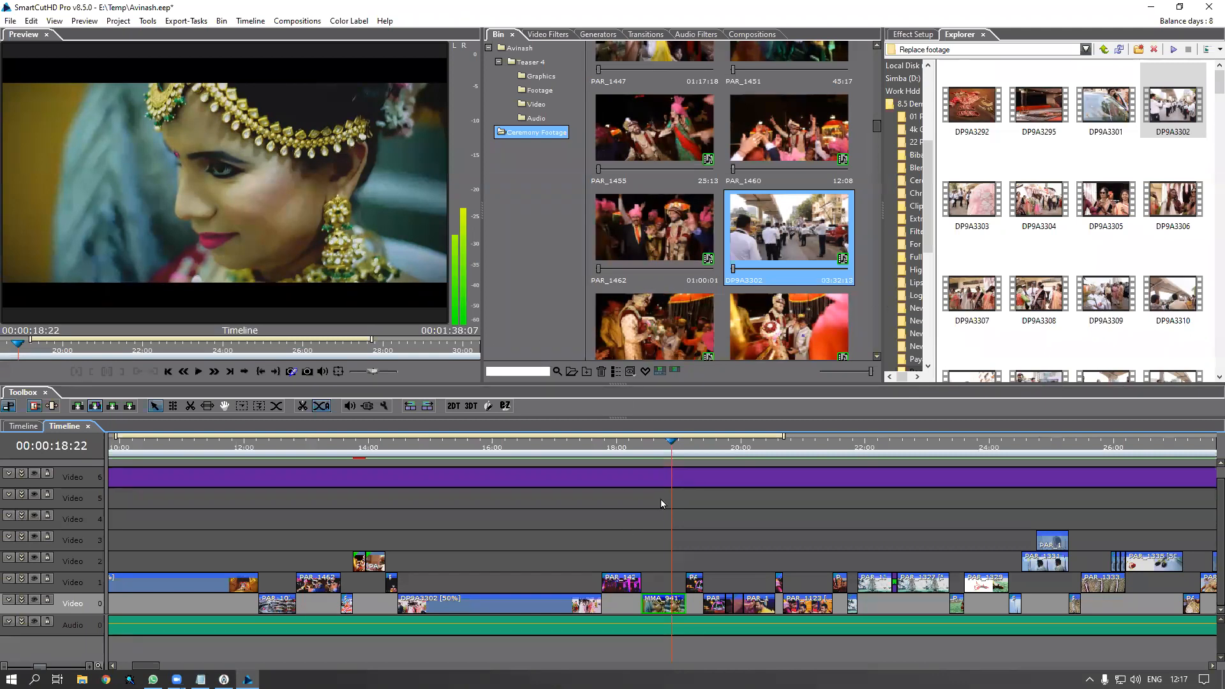
left_click(617, 449)
left_click(625, 585)
Highlight PAR_1422 in the bin, replace it with DP9A3292, and scrub the timeline to check
right_click(626, 586)
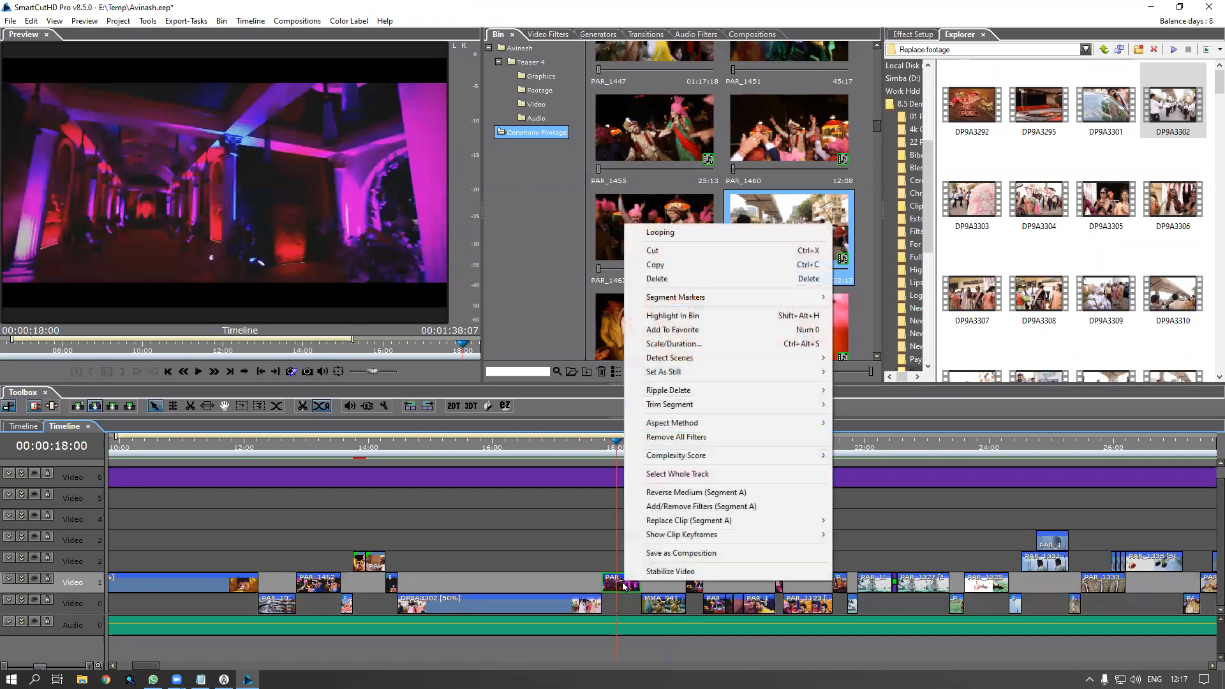
left_click(668, 315)
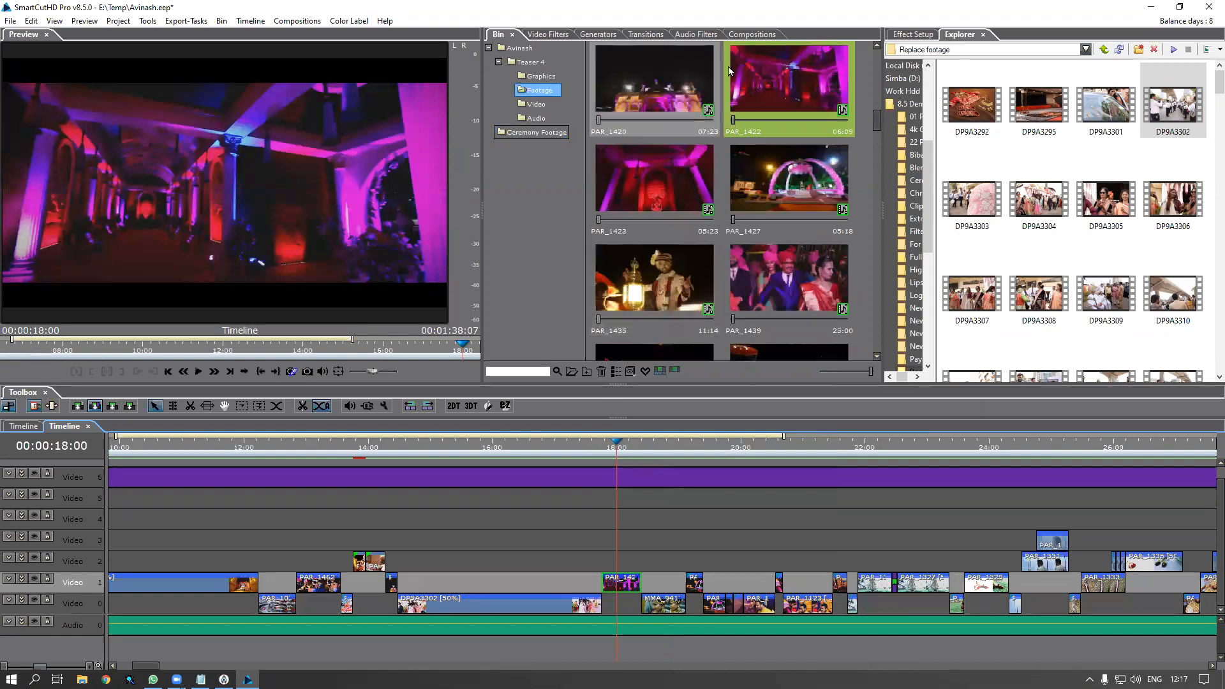
left_click(791, 82)
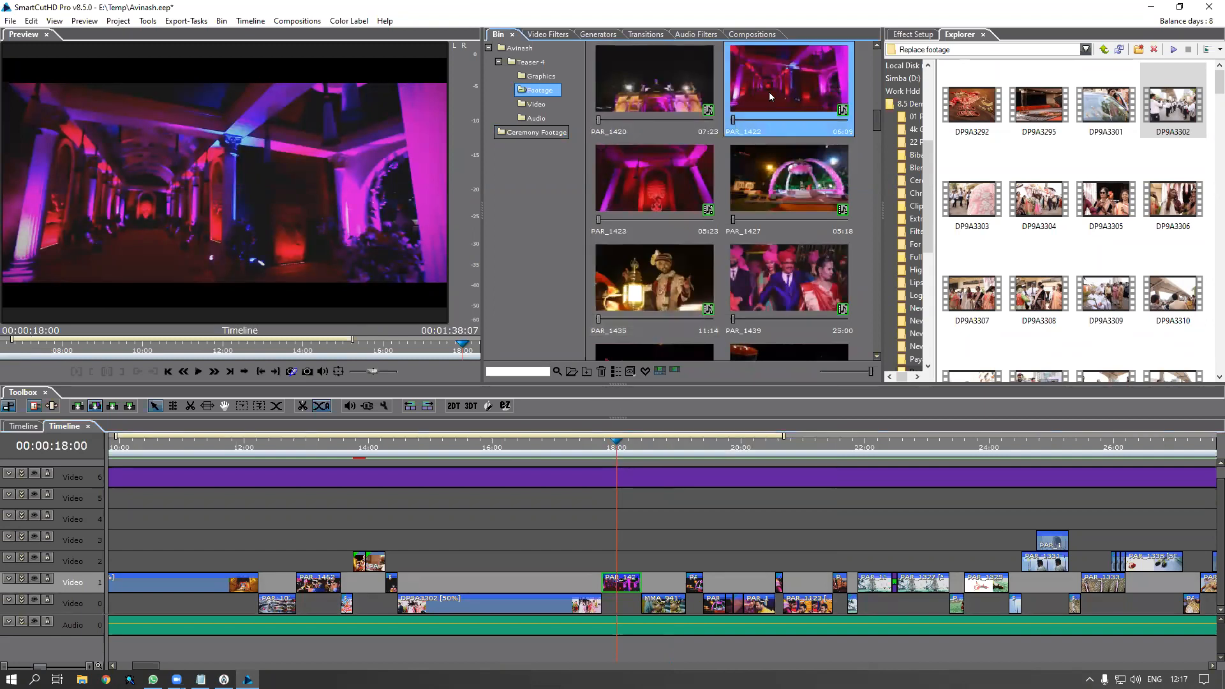
left_click(1033, 114)
left_click_drag(960, 113, 806, 106)
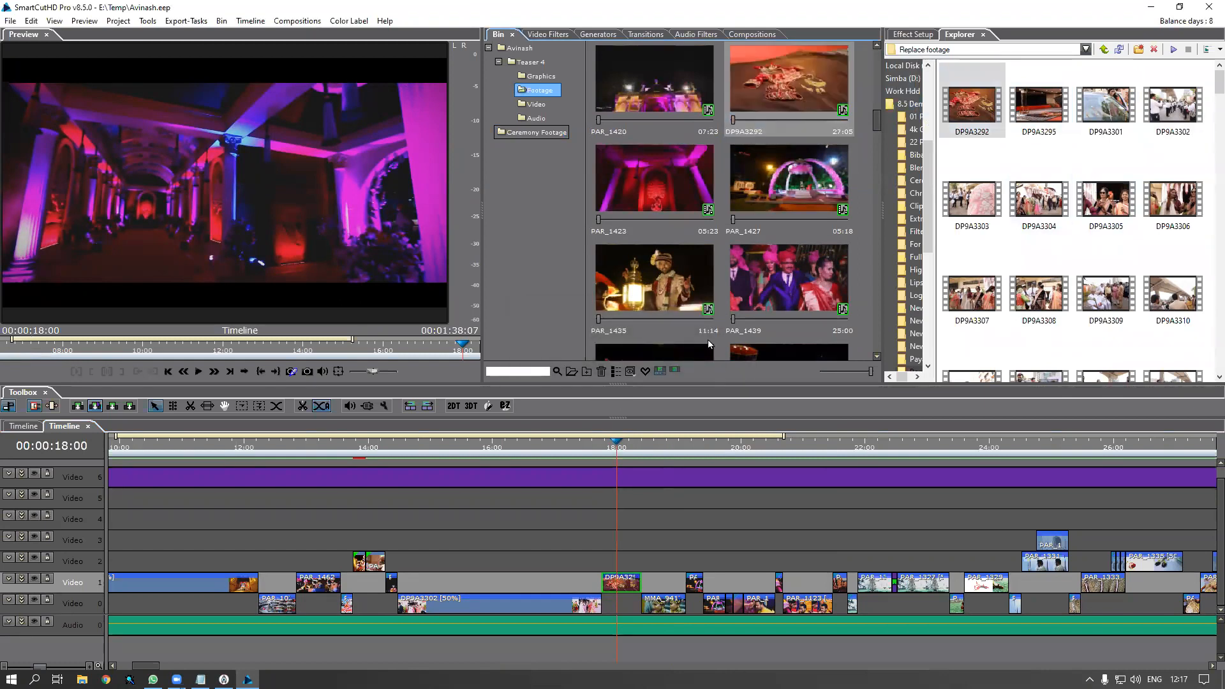
left_click_drag(607, 442, 623, 454)
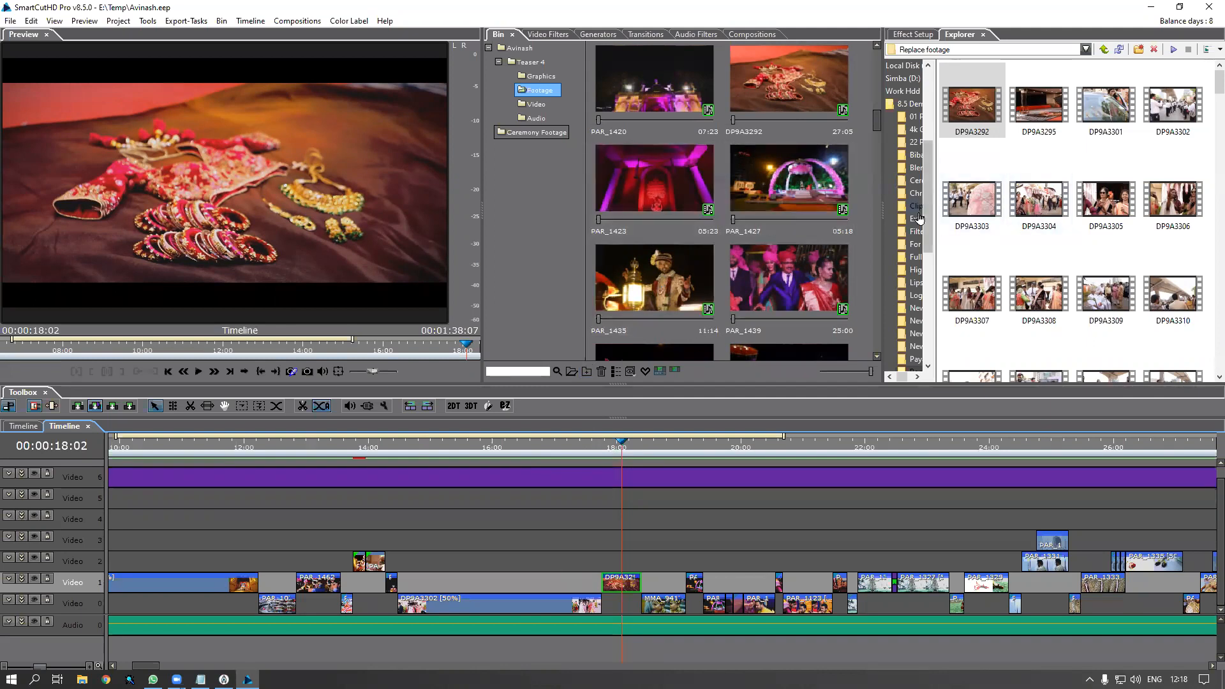
Skim PAR_1699 in the preview, then set the timeline position back near 15:10
left_click_drag(874, 117, 855, 374)
left_click(784, 215)
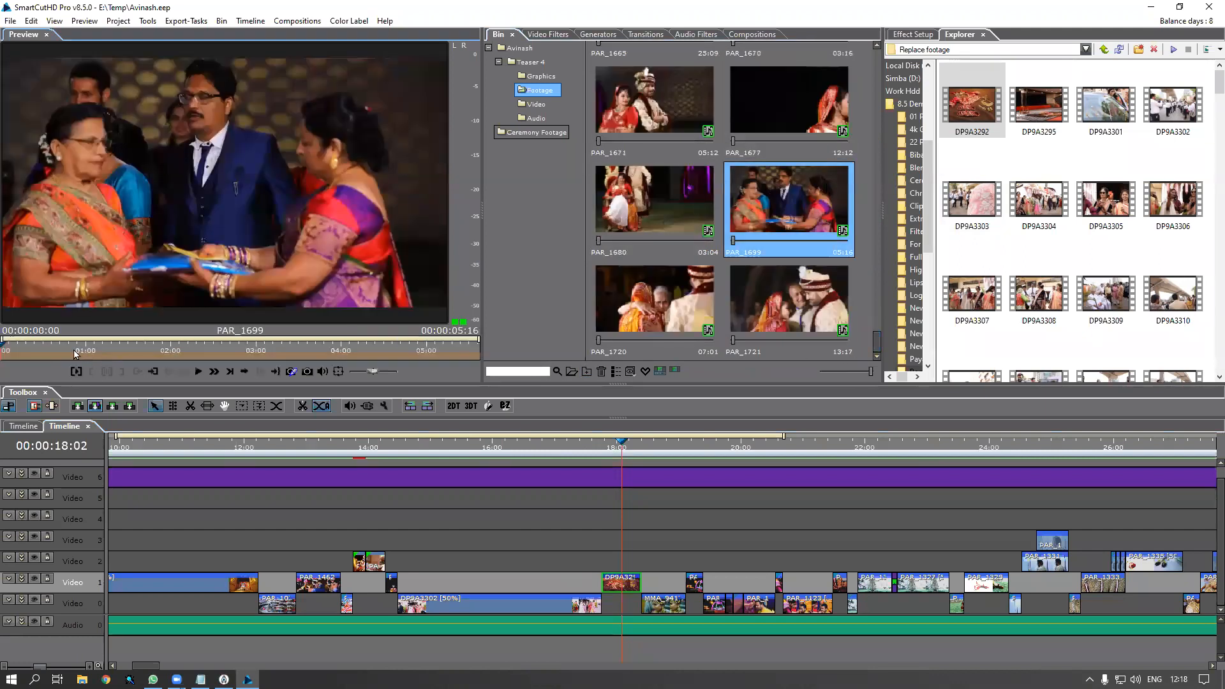
left_click_drag(32, 347, 148, 354)
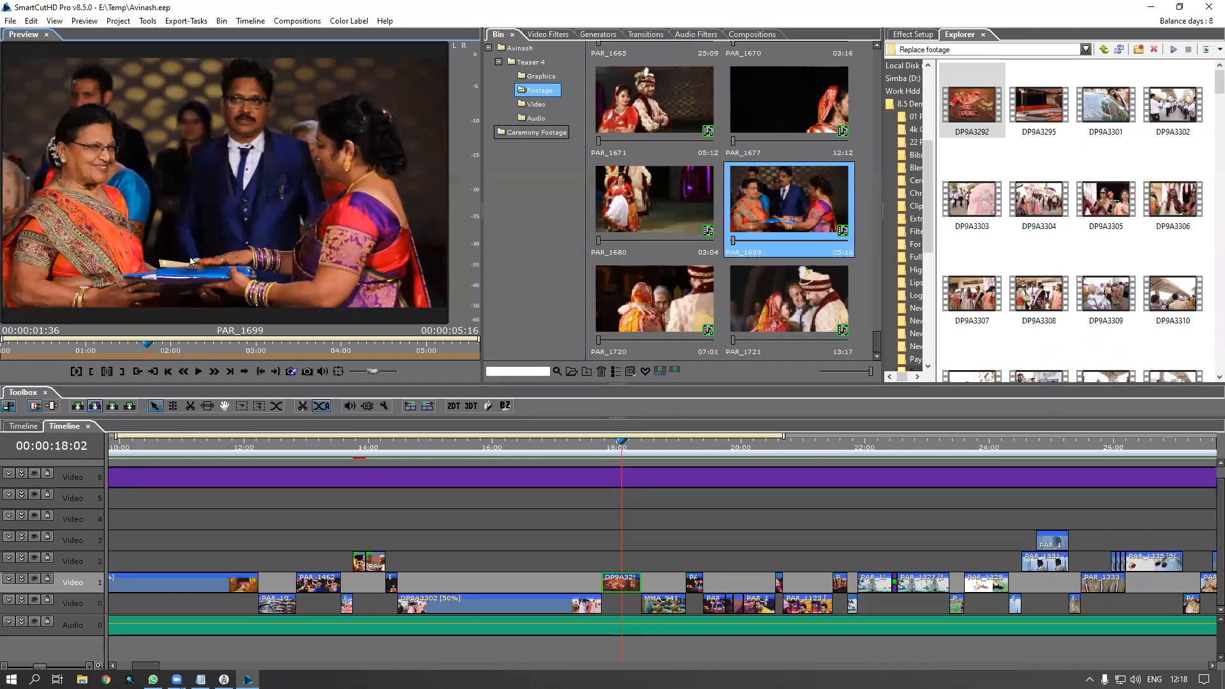
left_click(426, 452)
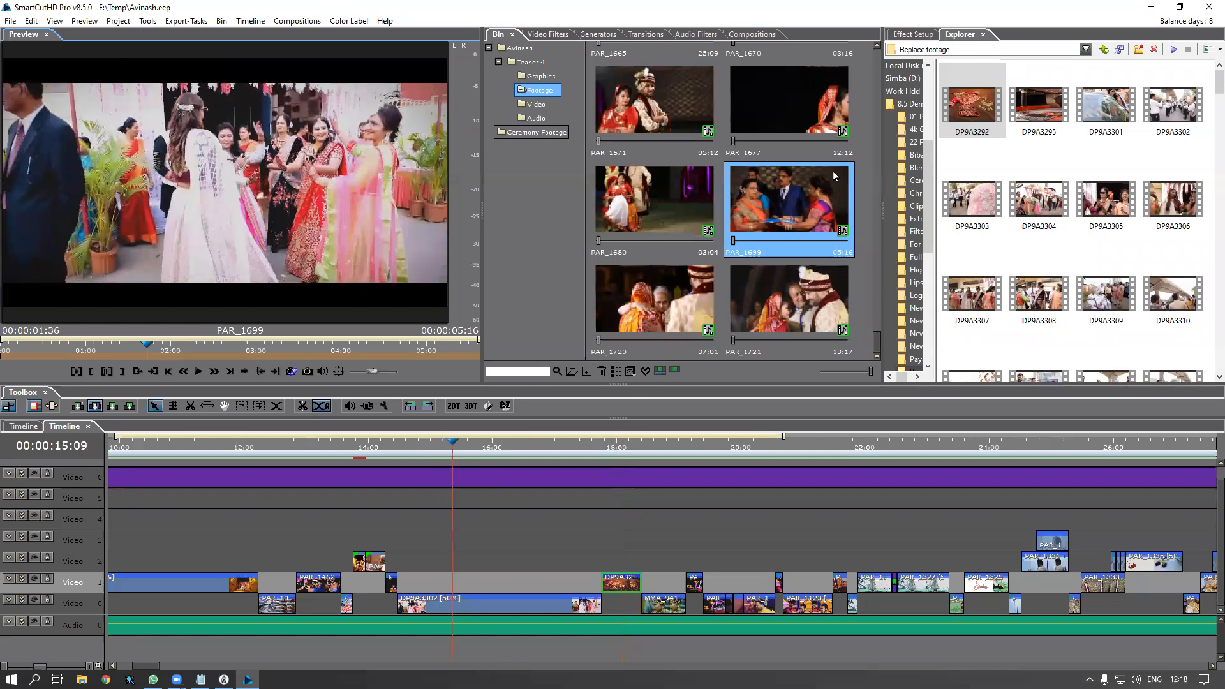
left_click(810, 189)
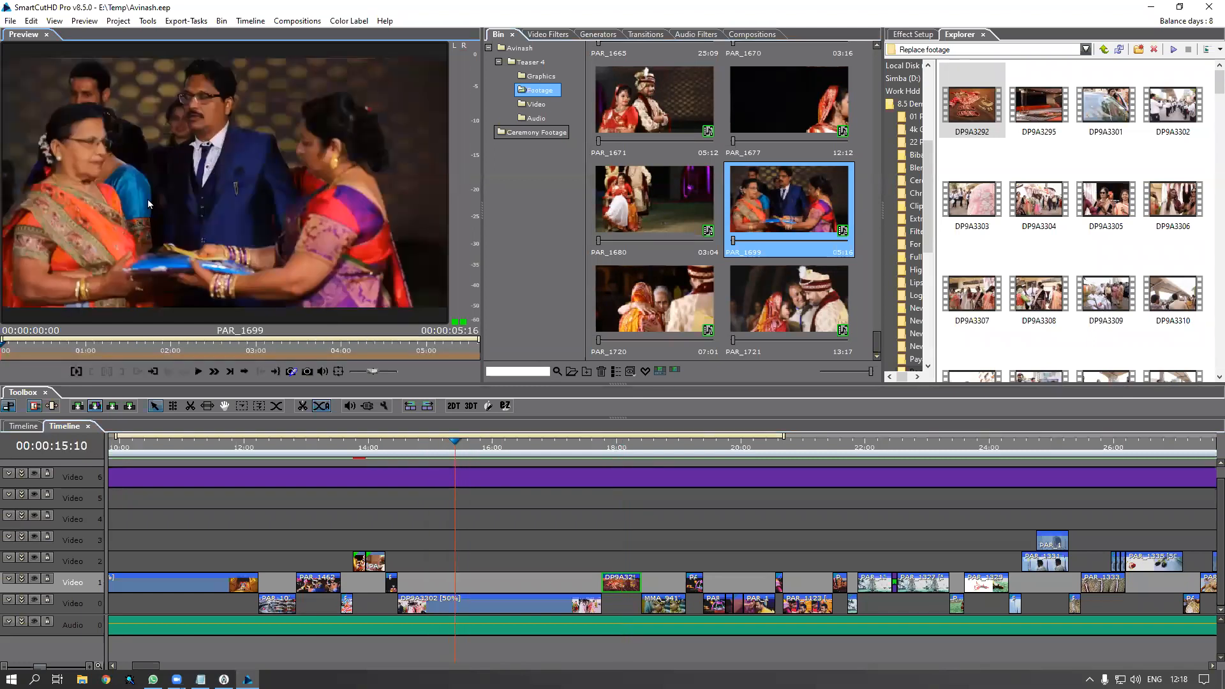
Place PAR_1699 on Video 0 and play the timeline from 15:10
left_click_drag(182, 185, 435, 601)
left_click(458, 606)
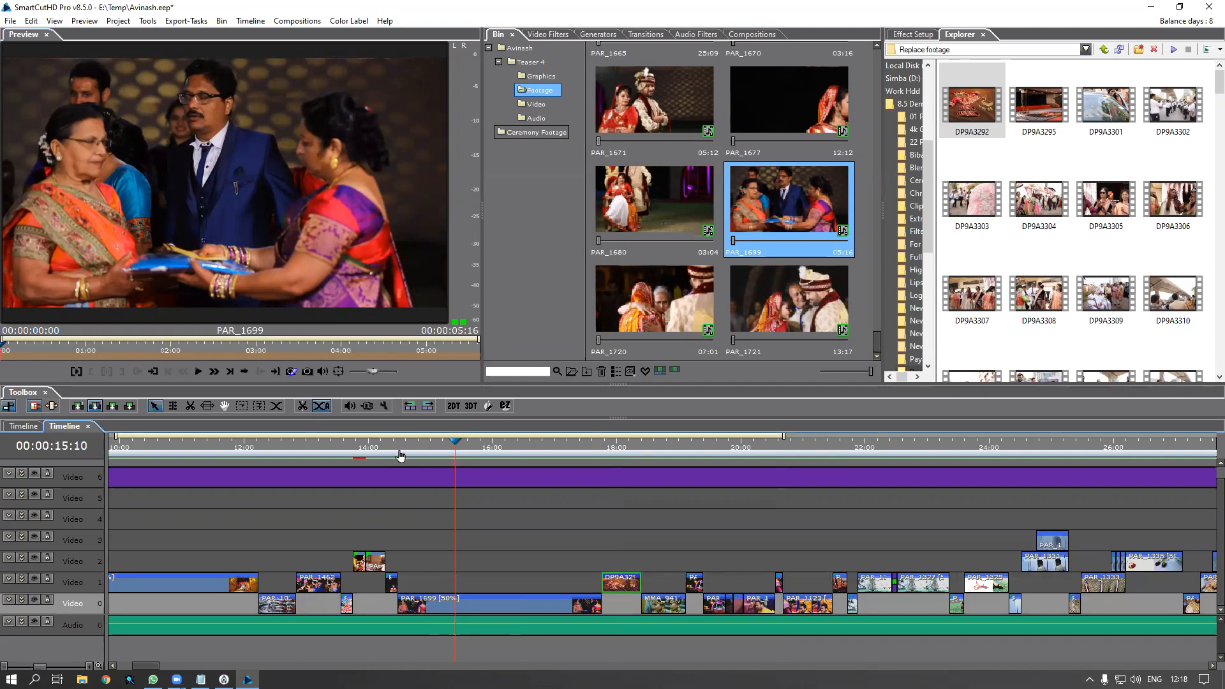
key("space")
Replace PAR_1699 with PAR_1680 on Video 0, play it back from 15:07, and select it
left_click(651, 189)
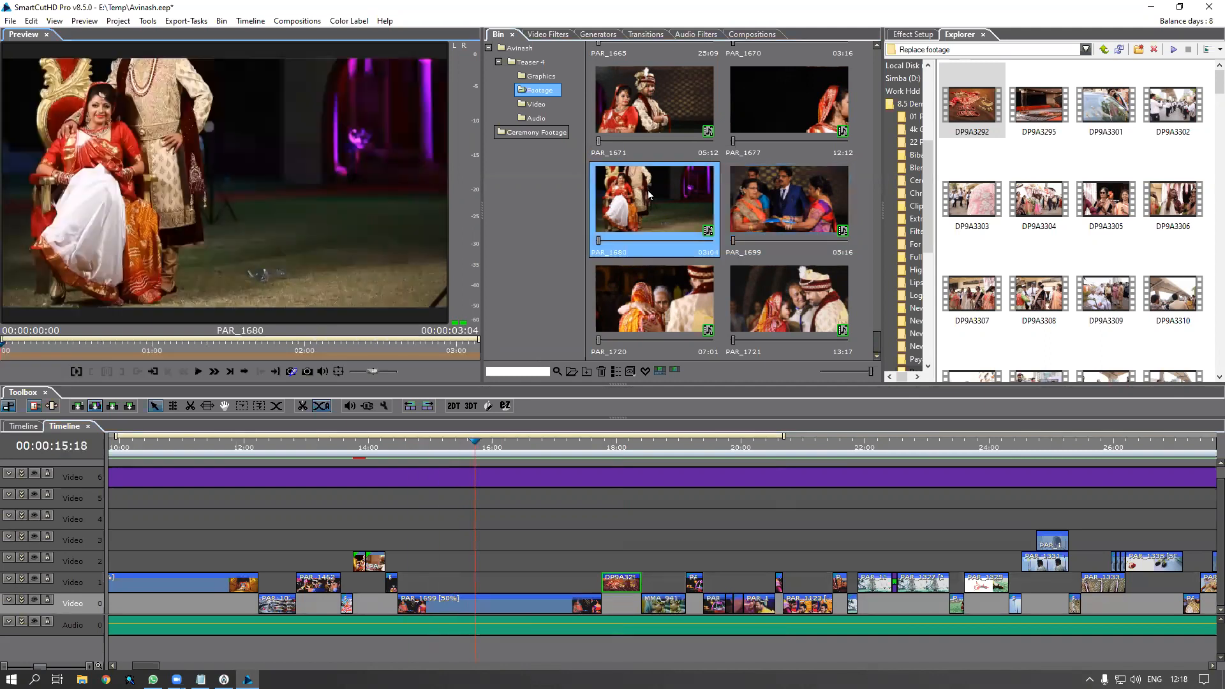
left_click_drag(627, 206, 457, 600)
left_click(477, 603)
left_click_drag(412, 441, 447, 451)
key("space")
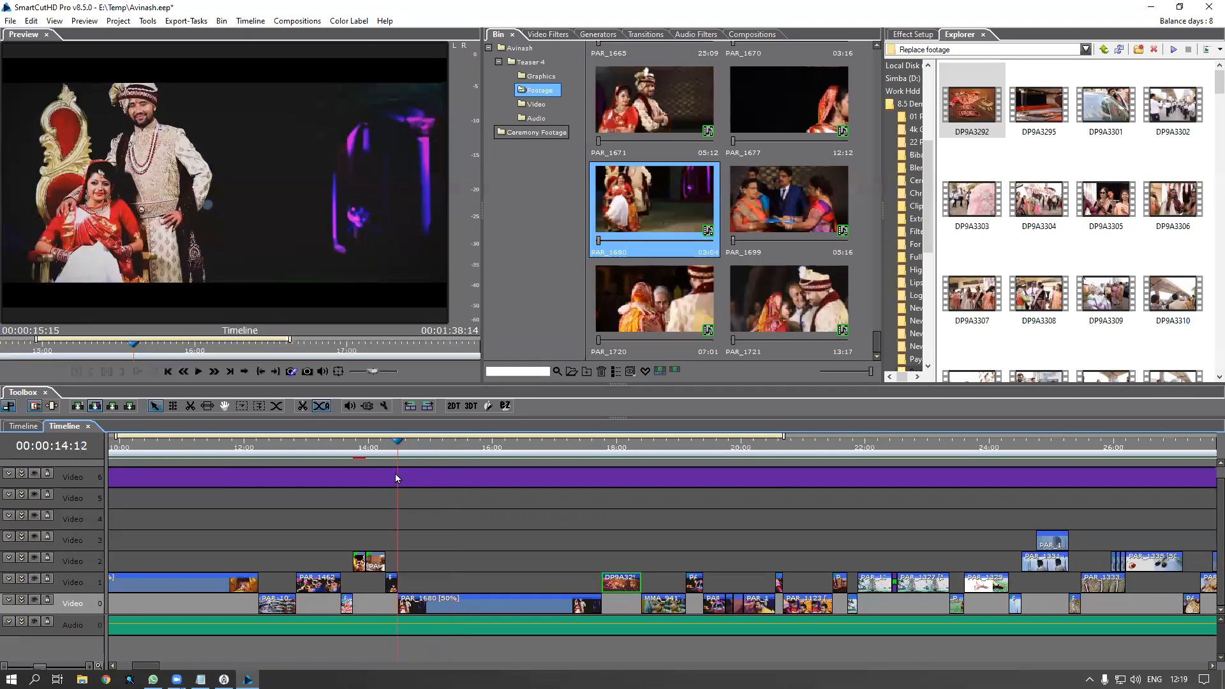
key("space")
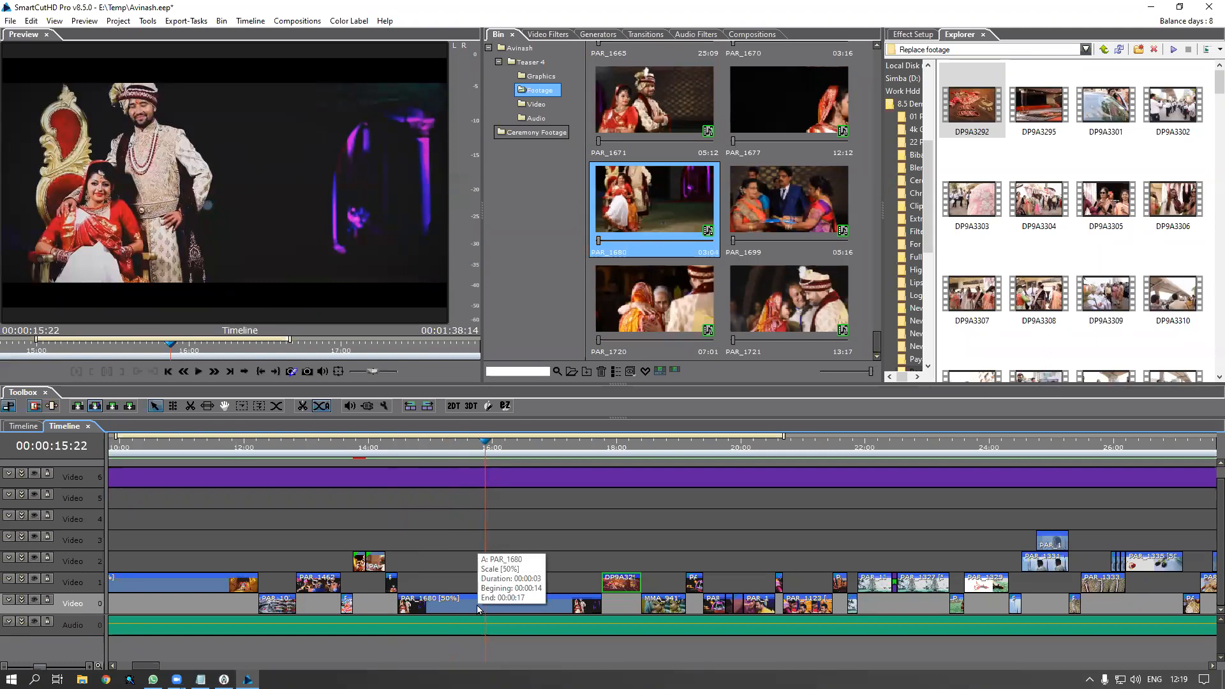
left_click(477, 609)
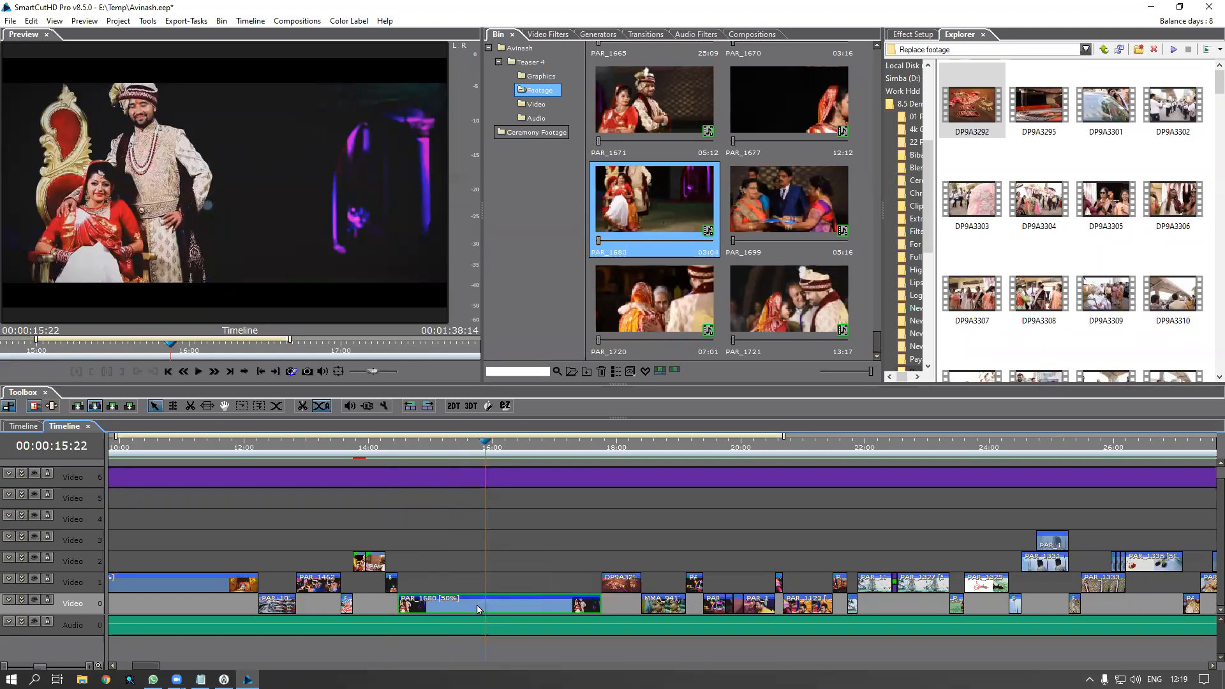
Change PAR_1680's speed from 50.00 to 100 in Scale/Duration and scrub the timeline around it
right_click(478, 609)
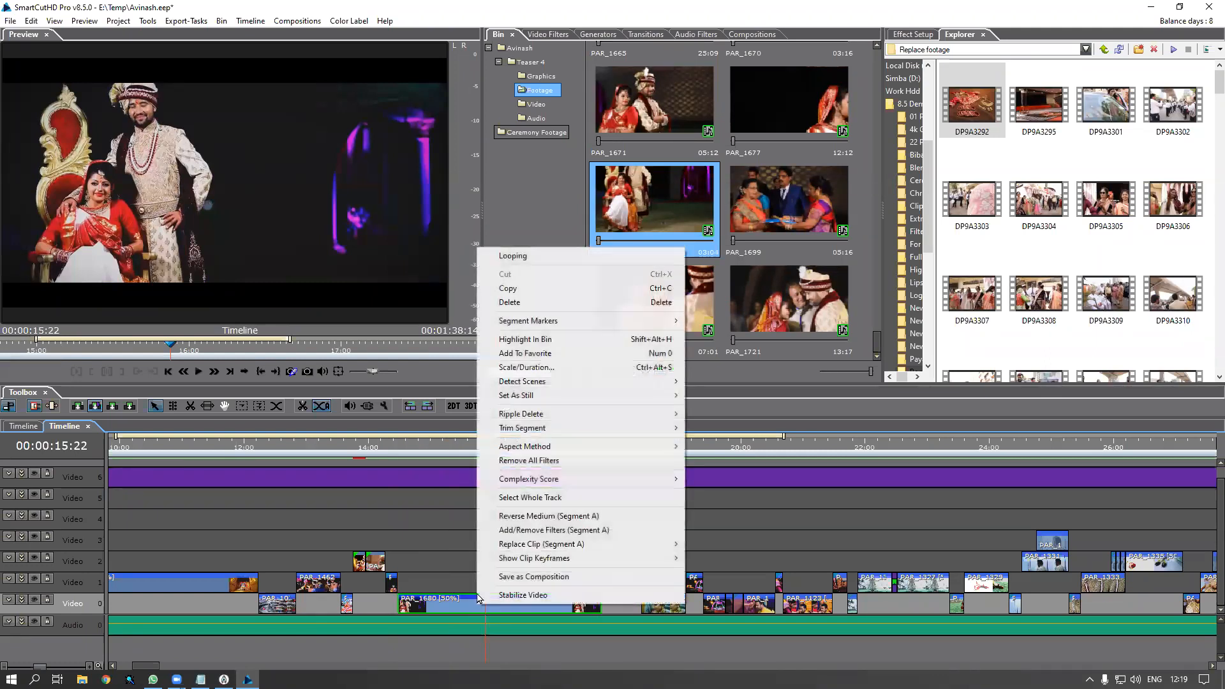
left_click(521, 367)
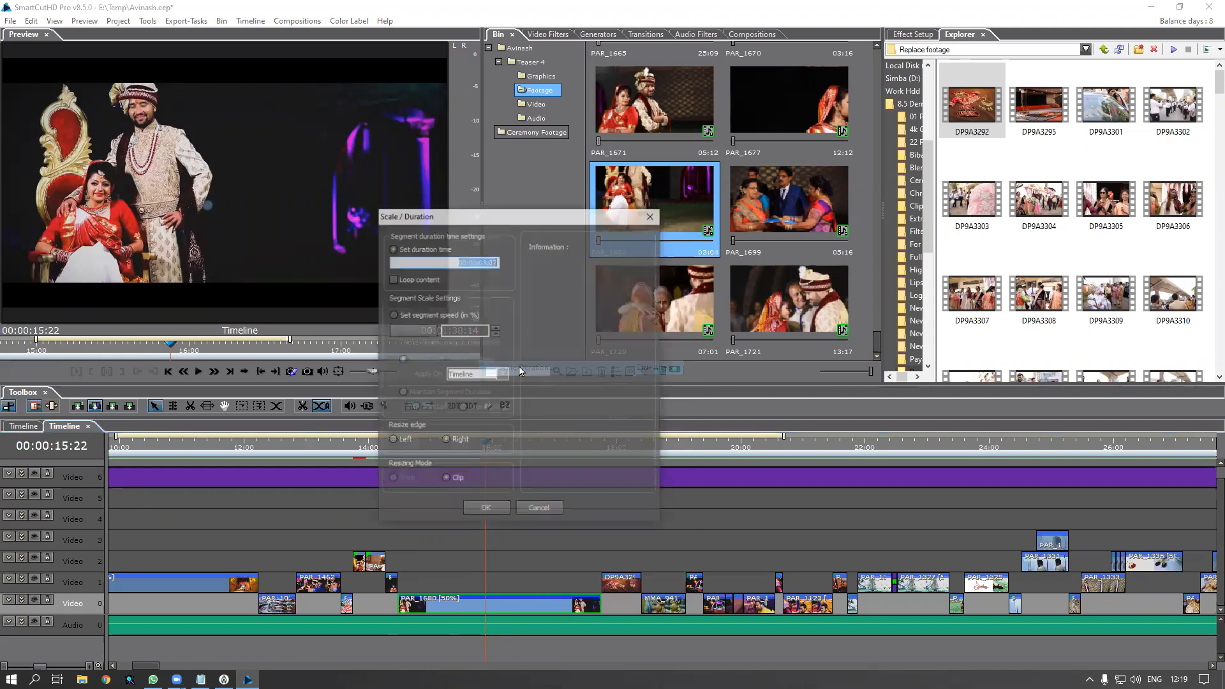
left_click(393, 314)
double_click(455, 332)
type("100")
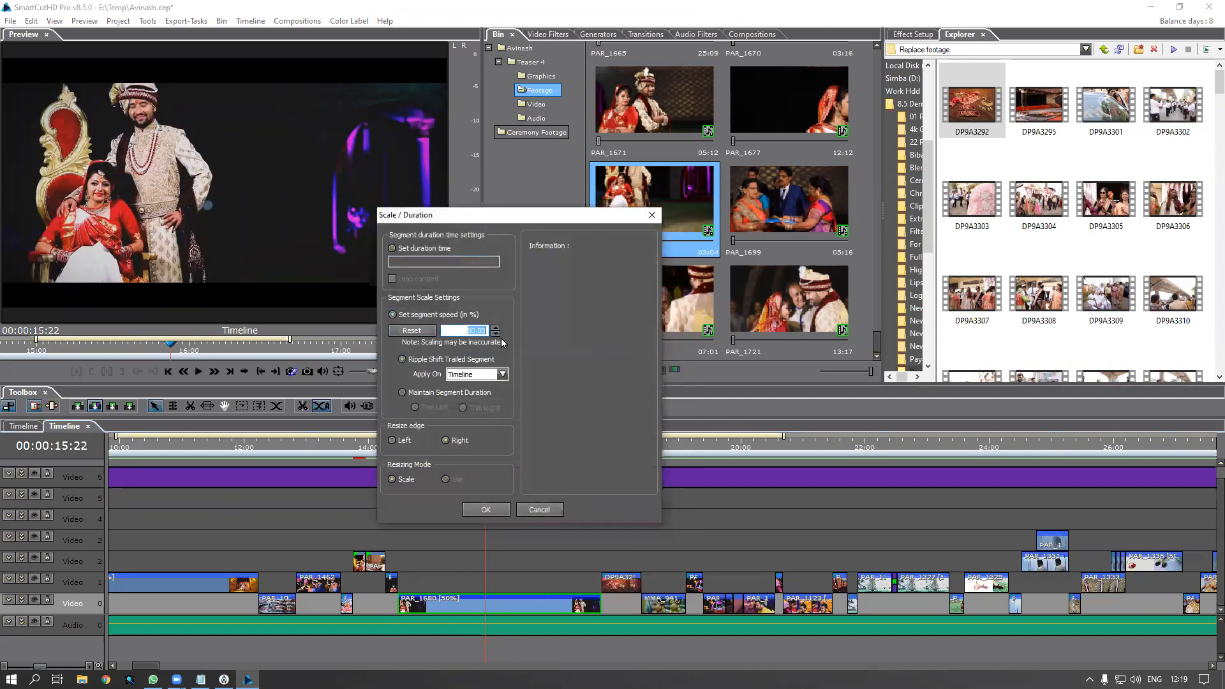
left_click(440, 392)
left_click(487, 510)
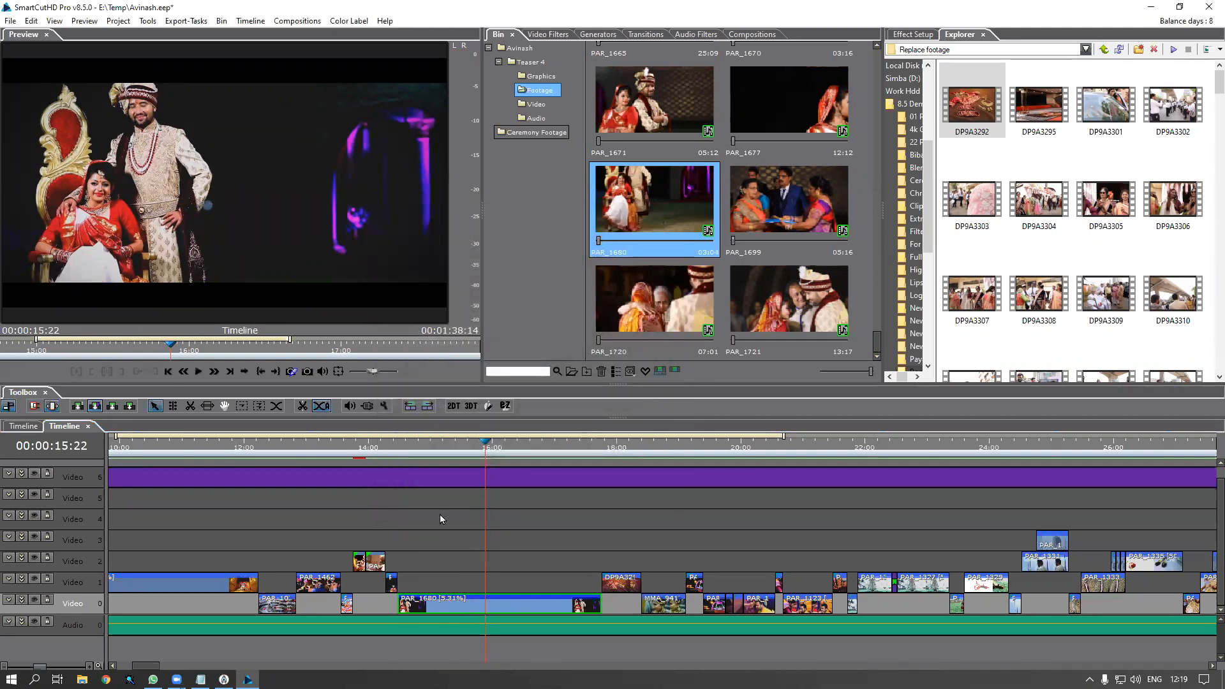
left_click_drag(415, 445, 435, 480)
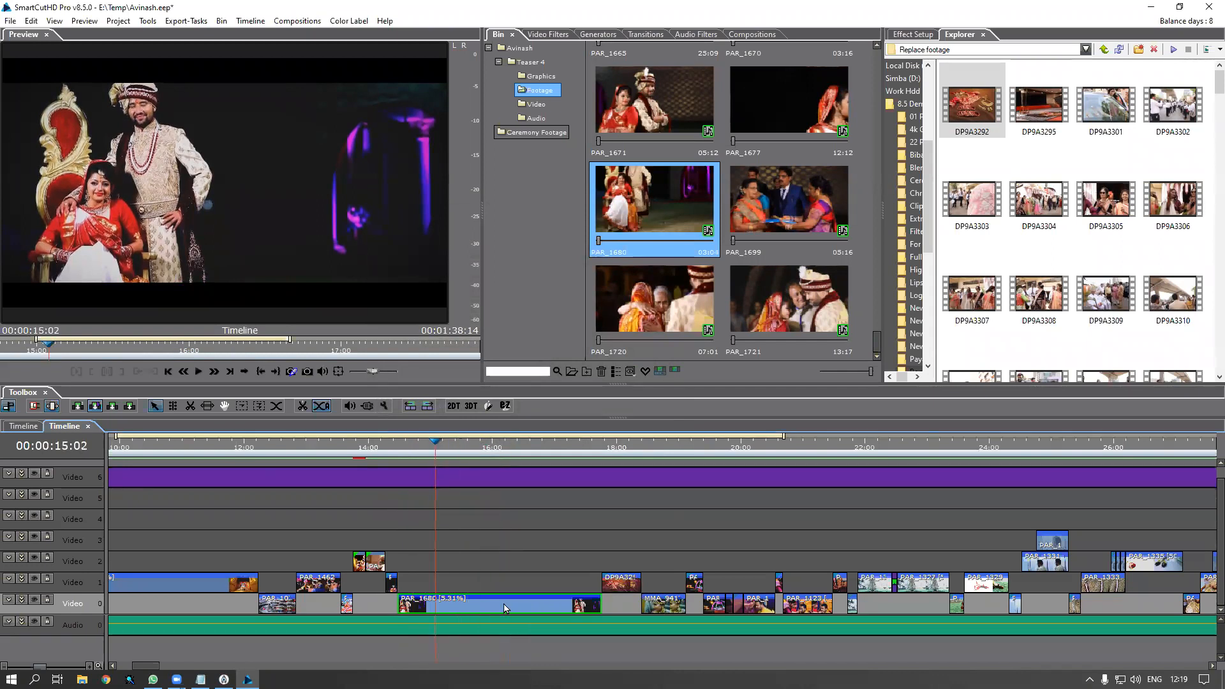
Reset PAR_1680's speed to 100% with Ripple Shift Trailed Segment so later clips close up
right_click(505, 607)
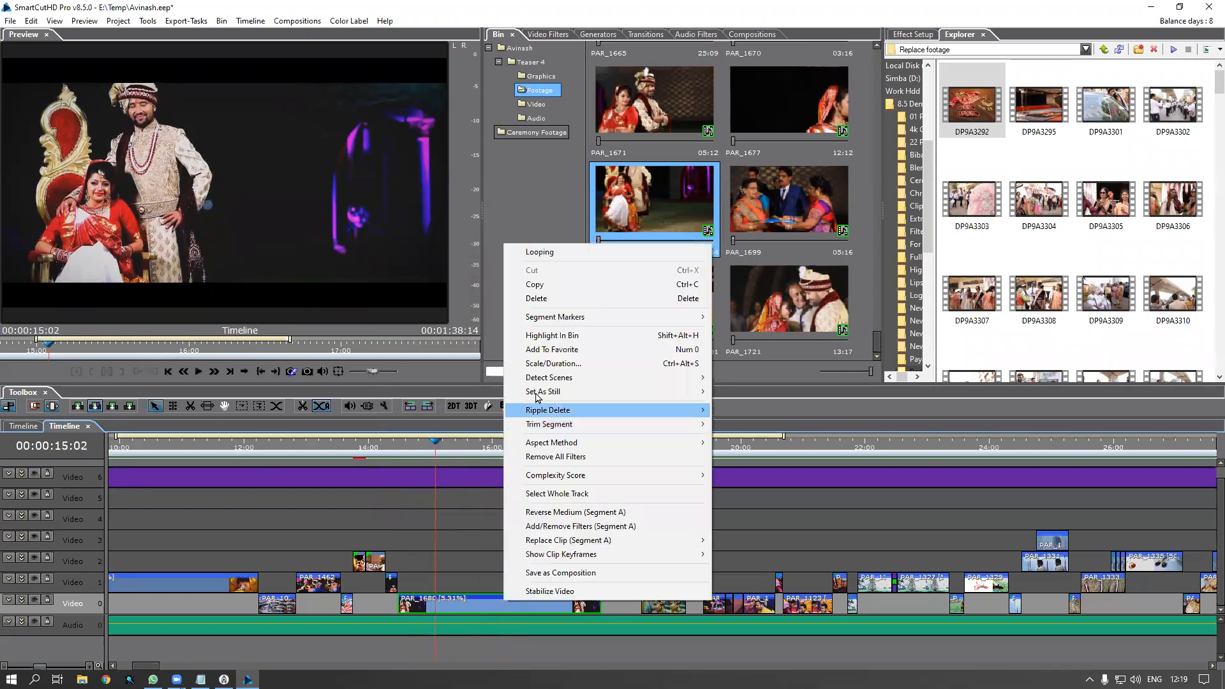
left_click(576, 363)
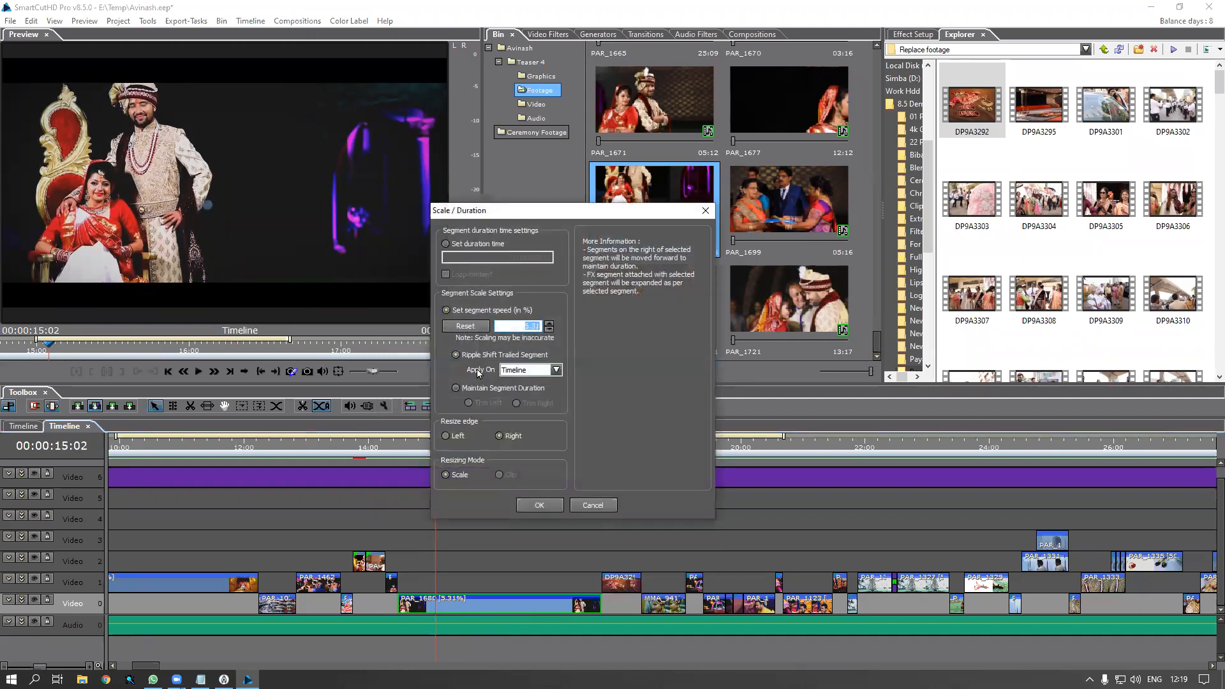
left_click(467, 327)
left_click(547, 506)
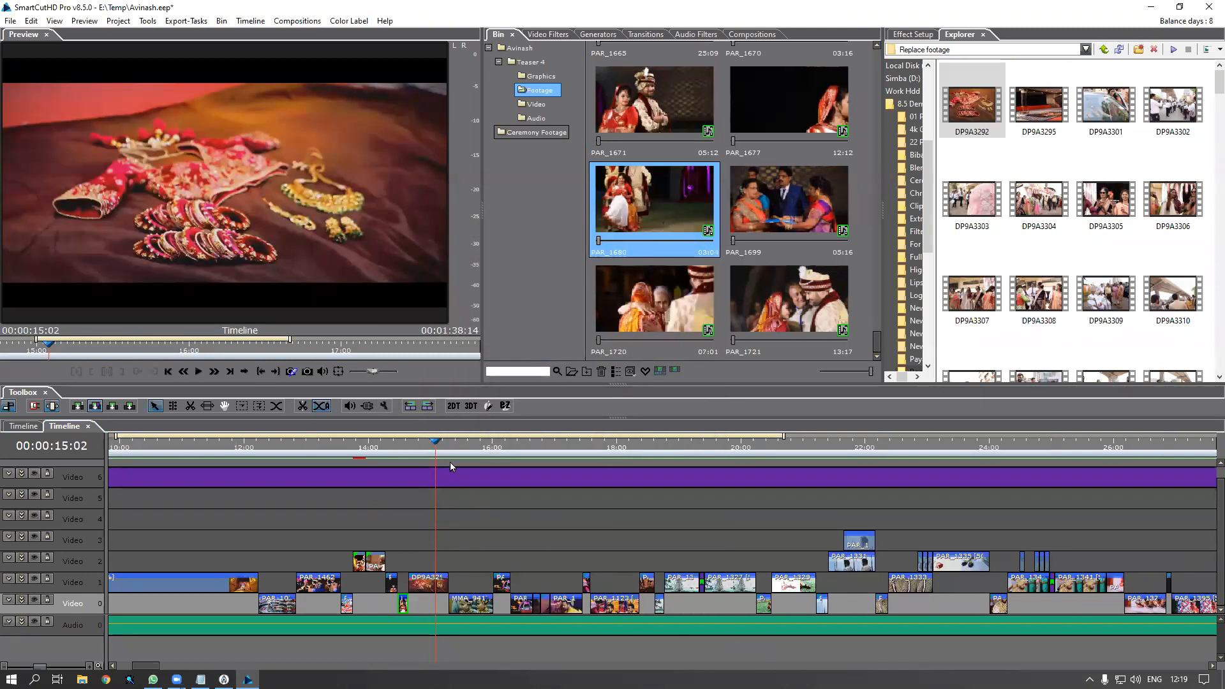
Move the playhead to 17:20 and select the PAR_1123 clip on Video 0
left_click(598, 451)
scroll(600, 511, "up", 4)
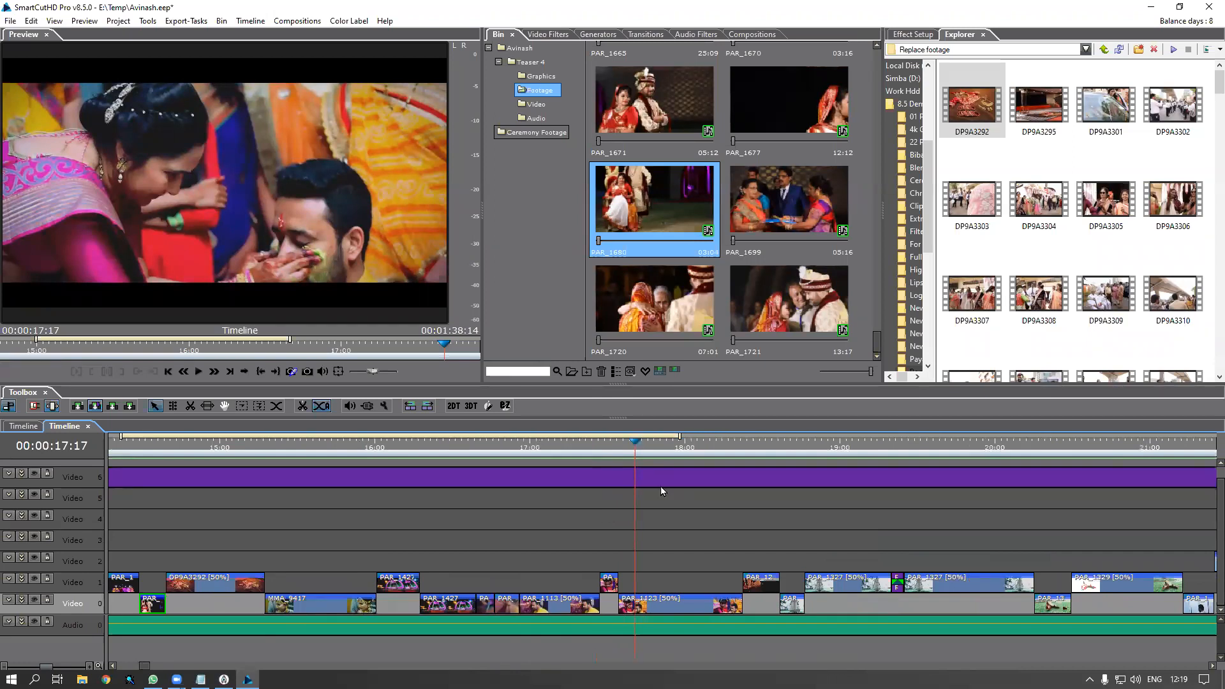
left_click(653, 455)
left_click(660, 599)
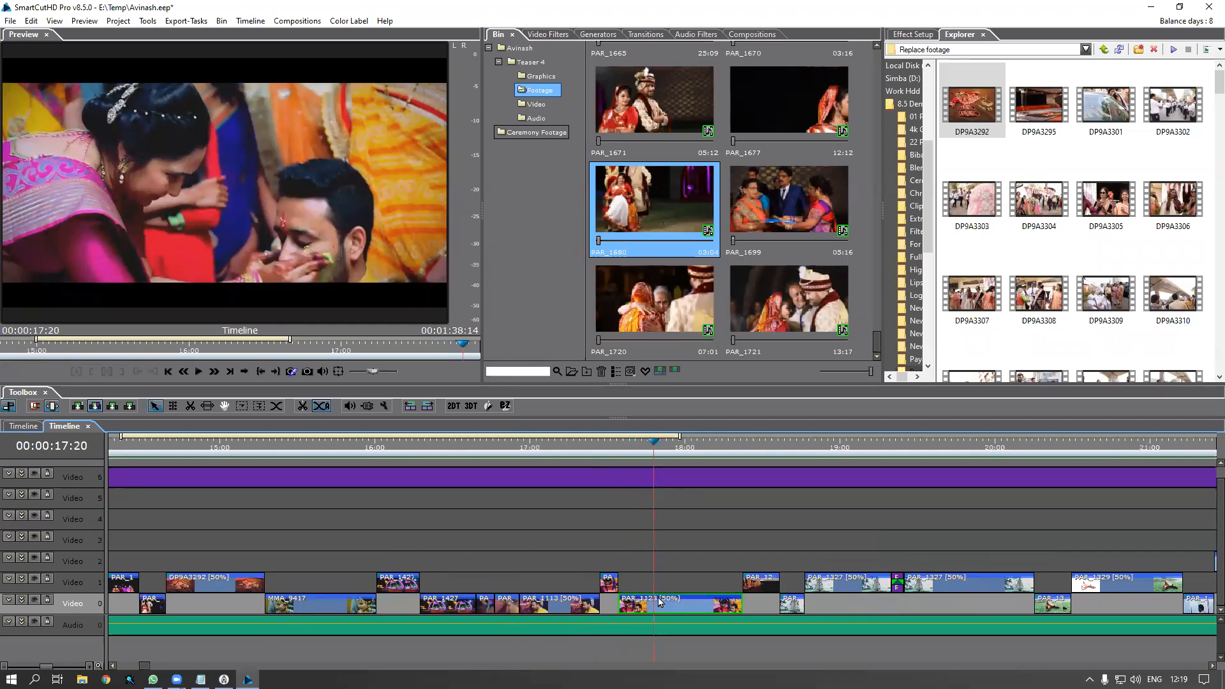
Try a speed of 25 in PAR_1123's Scale/Duration, then cancel, leaving it at 50%
right_click(659, 596)
left_click(722, 361)
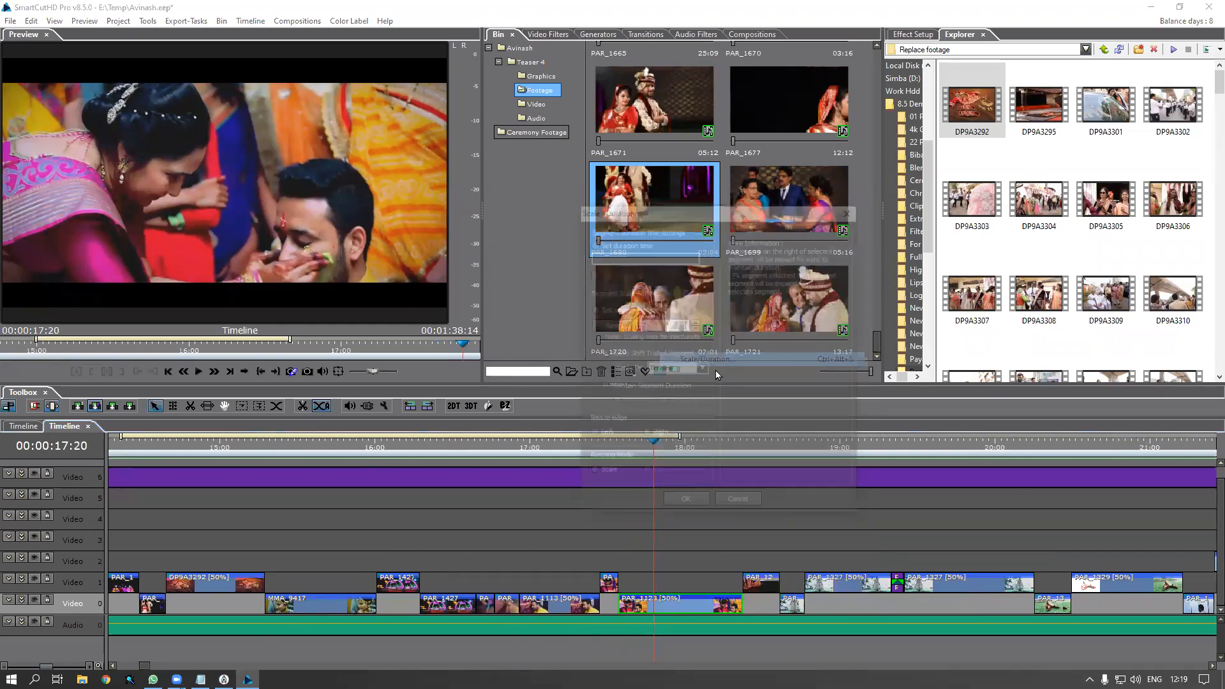
left_click_drag(664, 325, 677, 325)
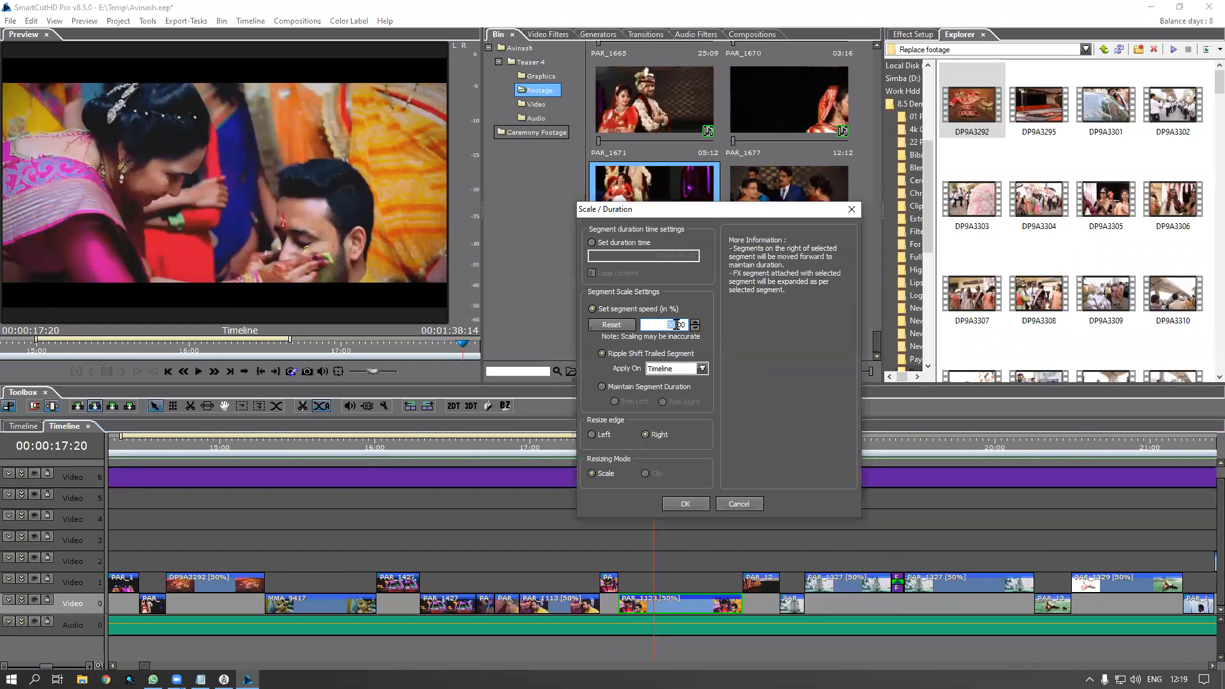
type("25")
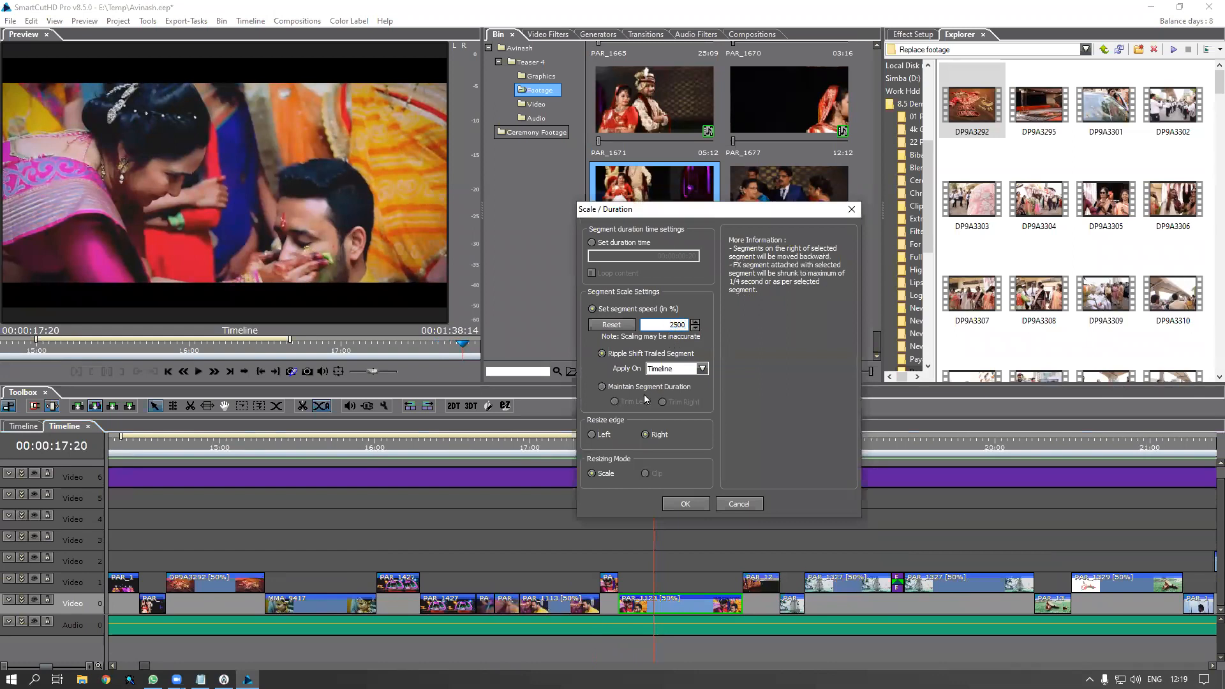
key("Escape")
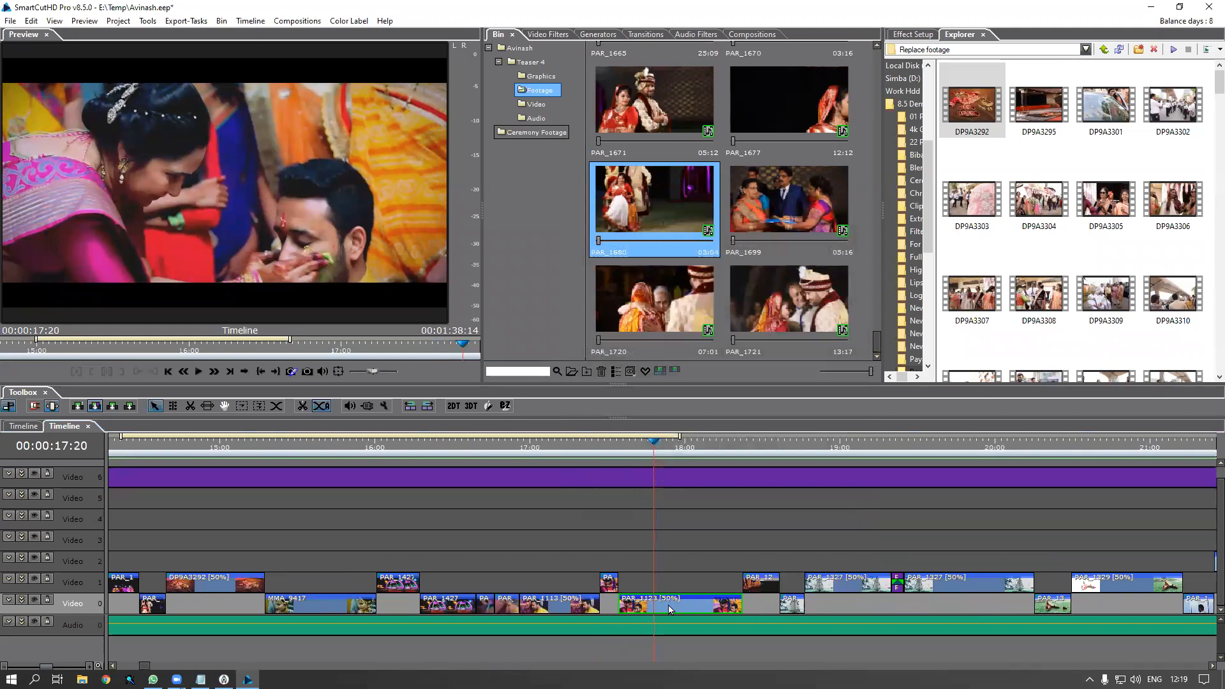
Play PAR_1123 in the preview, then drag PAR_1680 from the bin onto Video 0 at 17:20
double_click(667, 609)
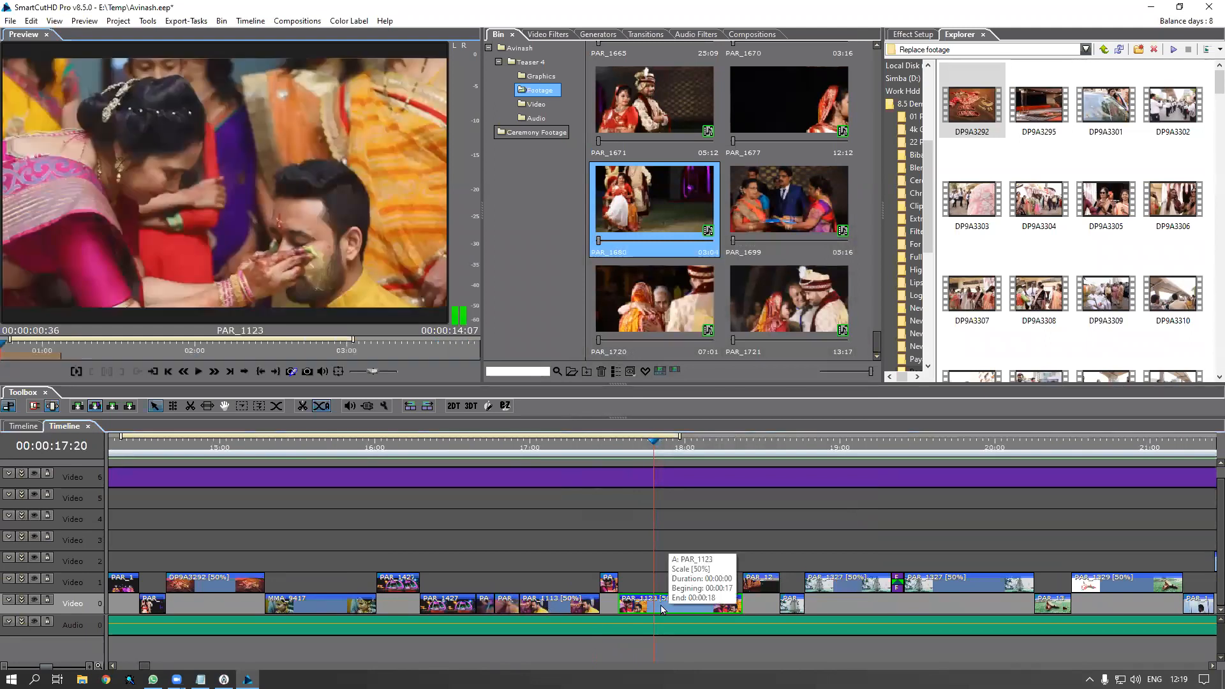
key("space")
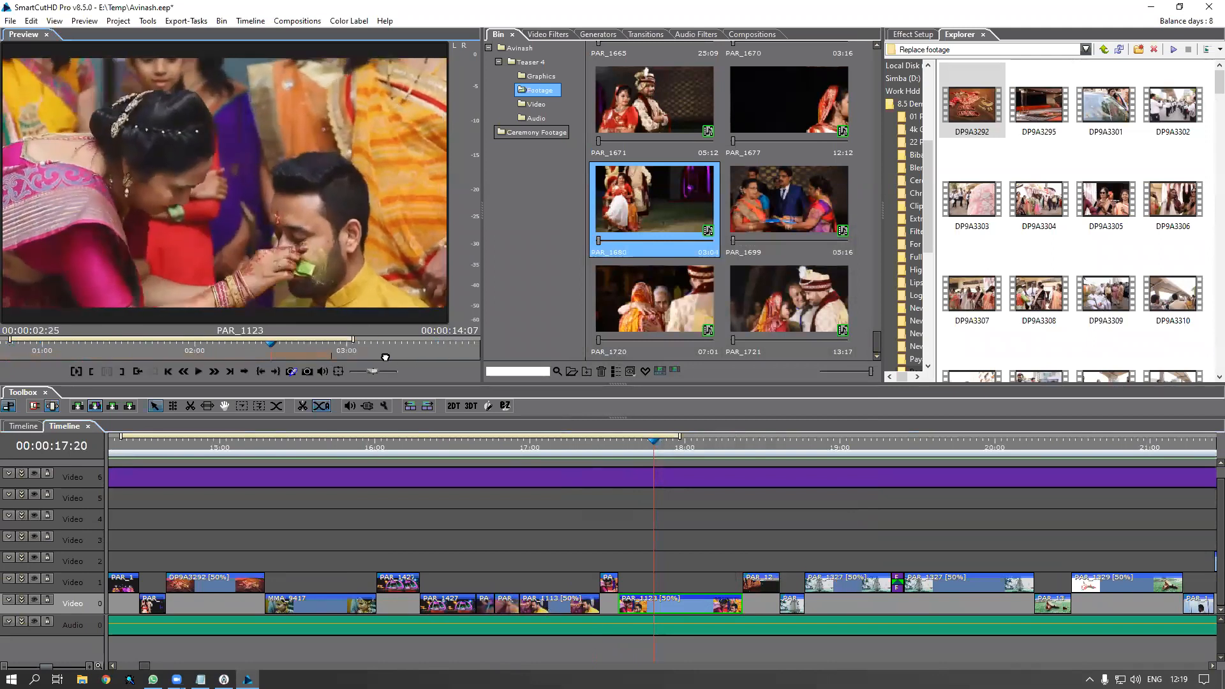
left_click_drag(657, 212, 655, 599)
left_click(676, 613)
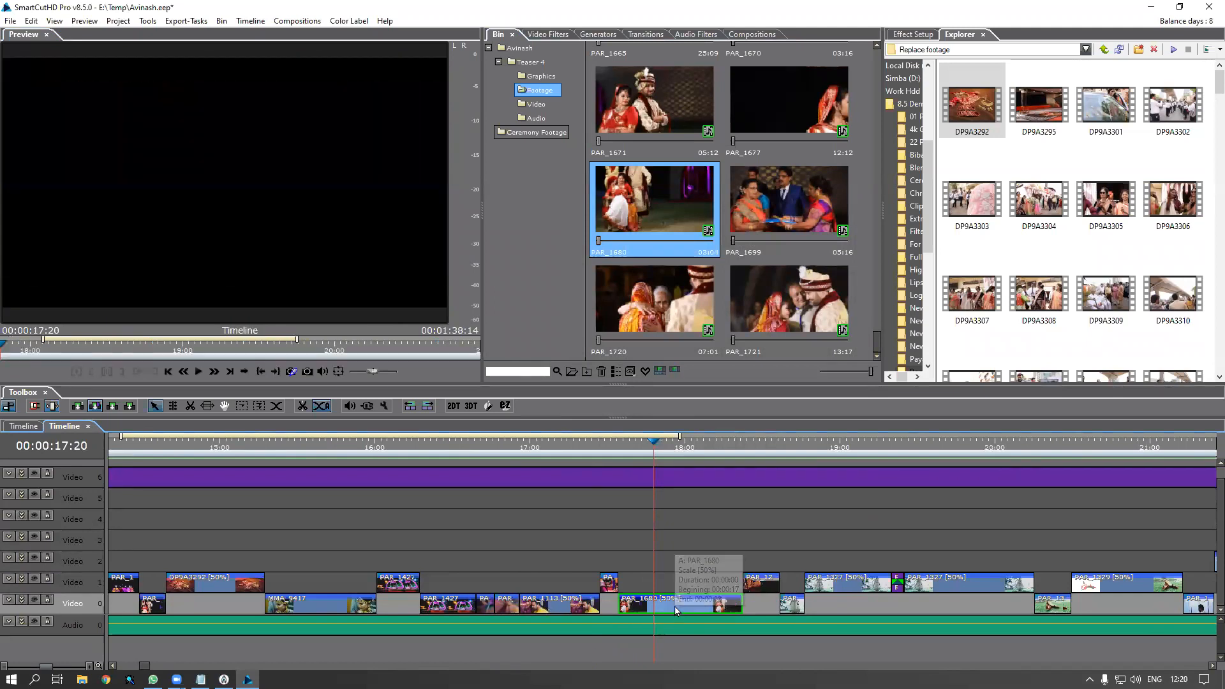
double_click(677, 611)
left_click(95, 352)
left_click_drag(97, 352, 439, 367)
left_click(641, 454)
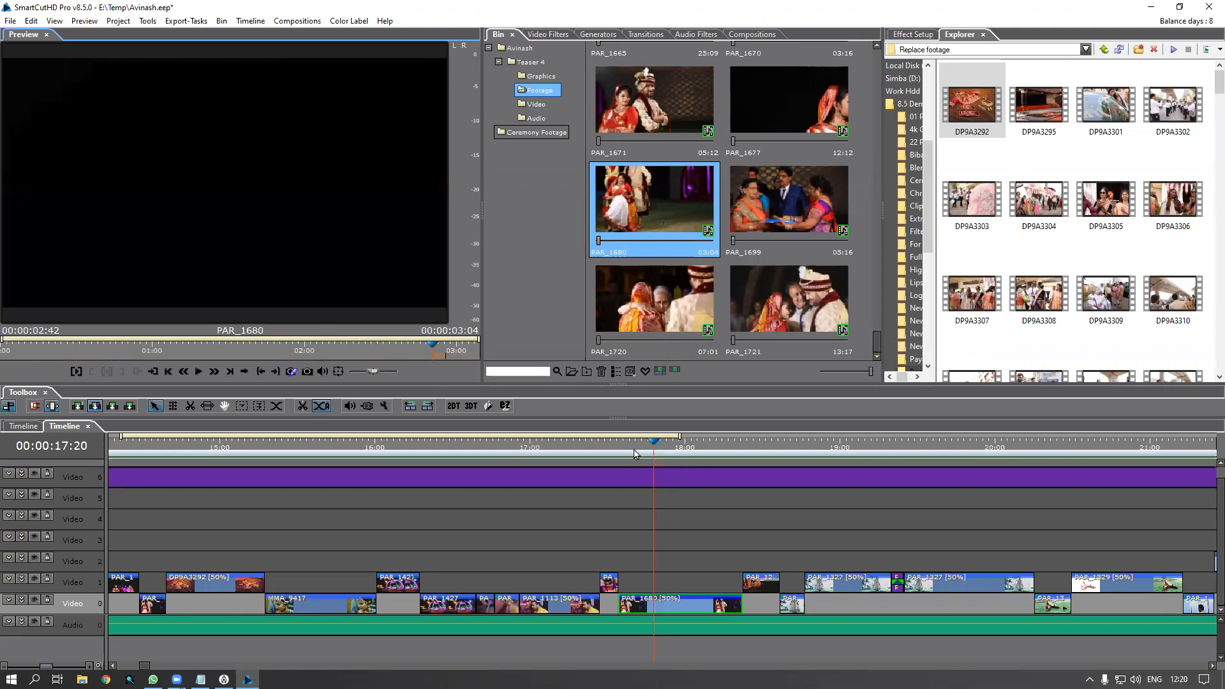
left_click_drag(648, 461, 725, 467)
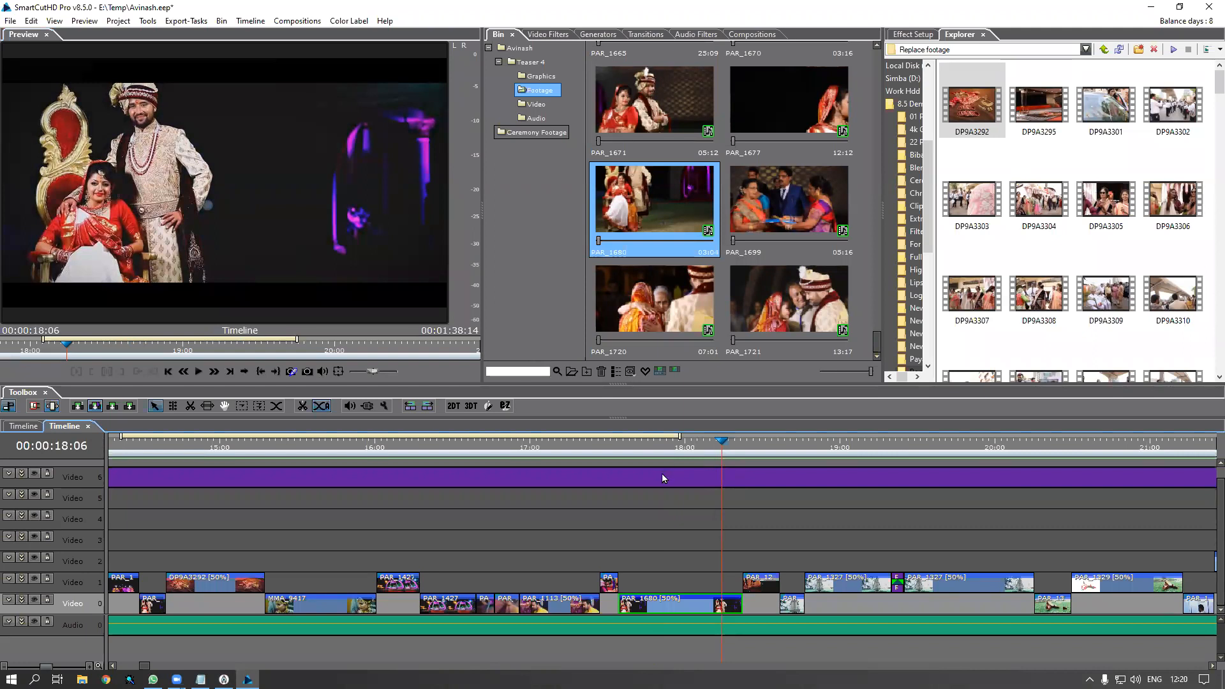
scroll(642, 519, "down", 2)
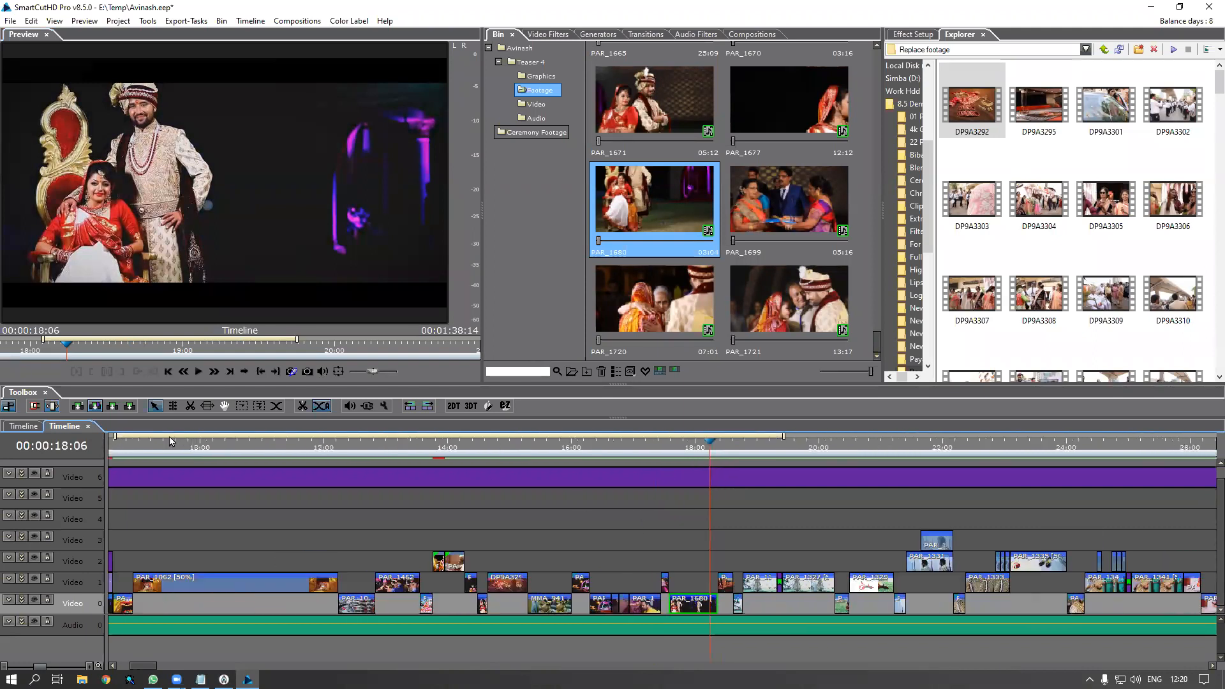
scroll(200, 461, "down", 2)
Close the nested teaser timeline and create a new project named after the client, without saving
key("Insert")
left_click(88, 426)
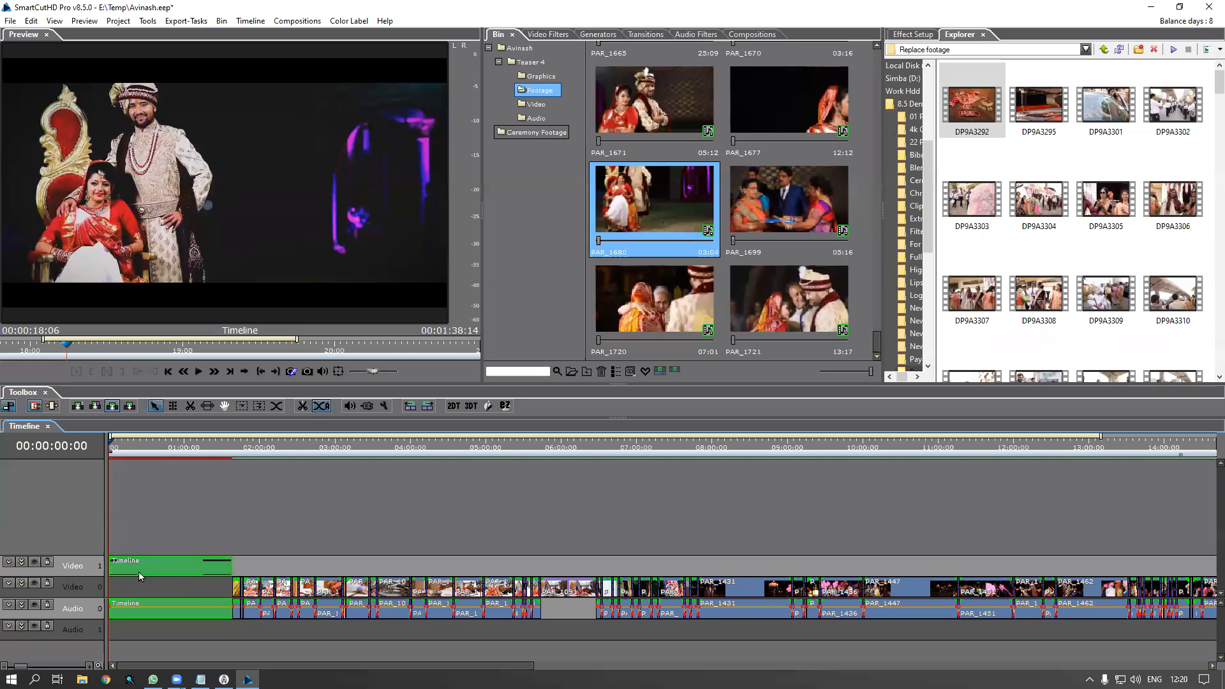
left_click(11, 20)
left_click(13, 37)
left_click(618, 368)
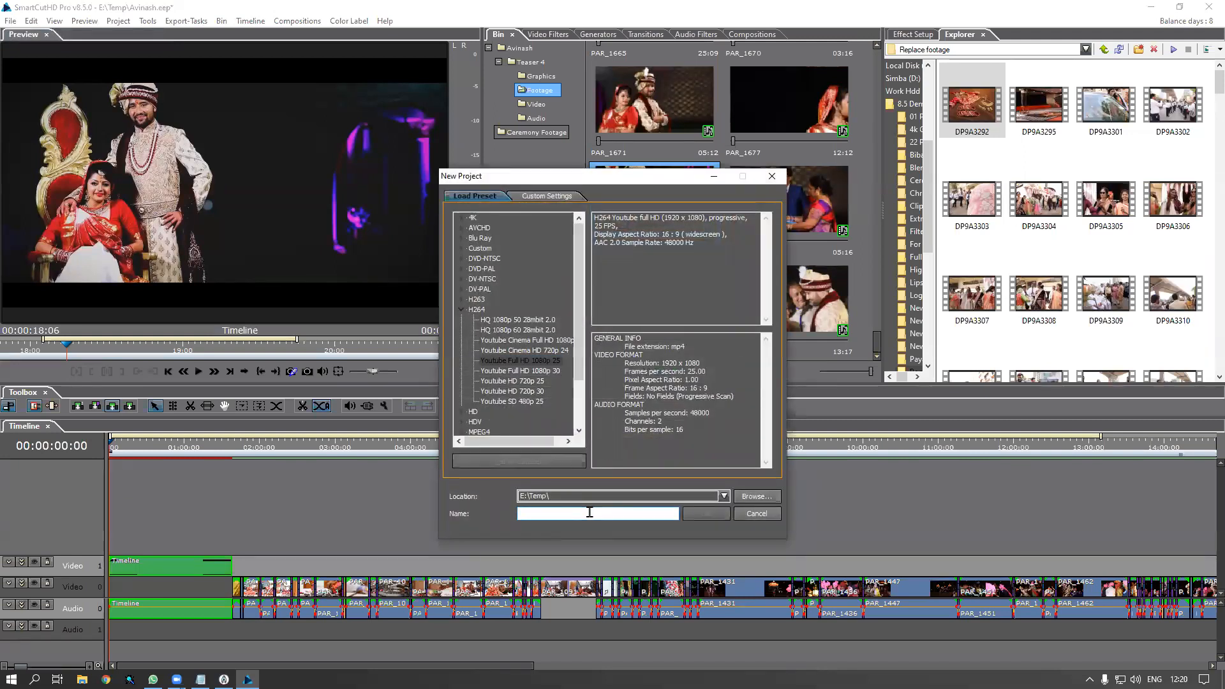
key("Return")
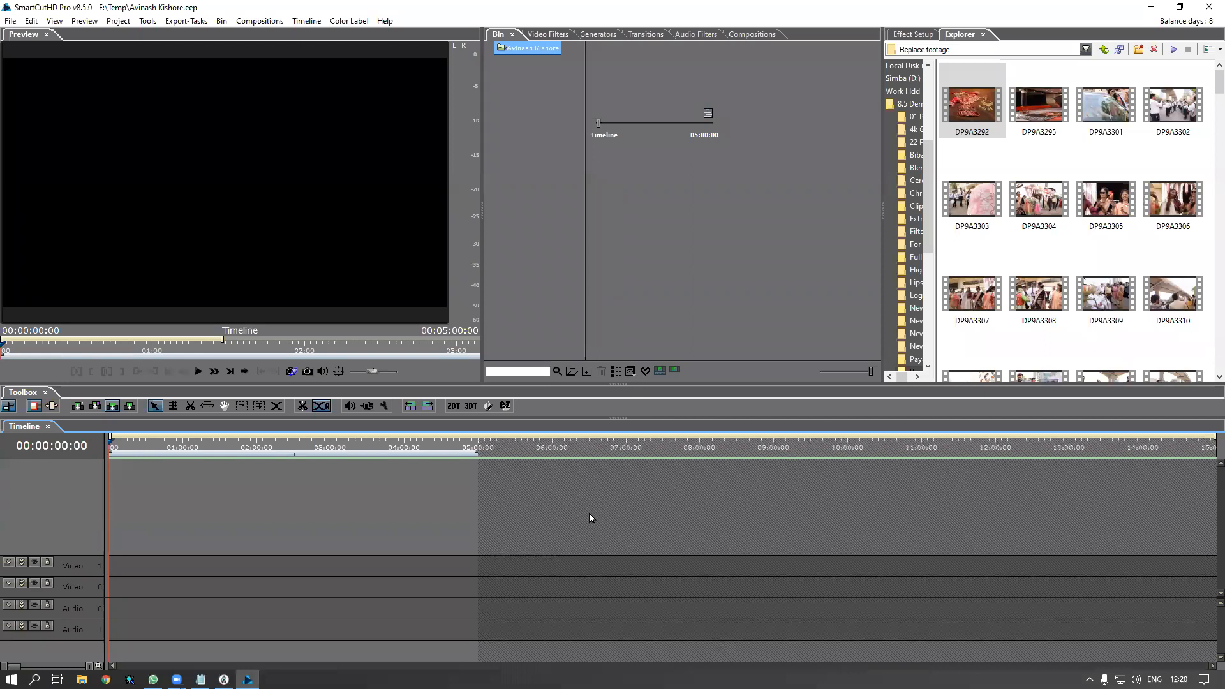
Import the Teaser 4 timeline project into the bin, accepting the missing-files notice
right_click(688, 189)
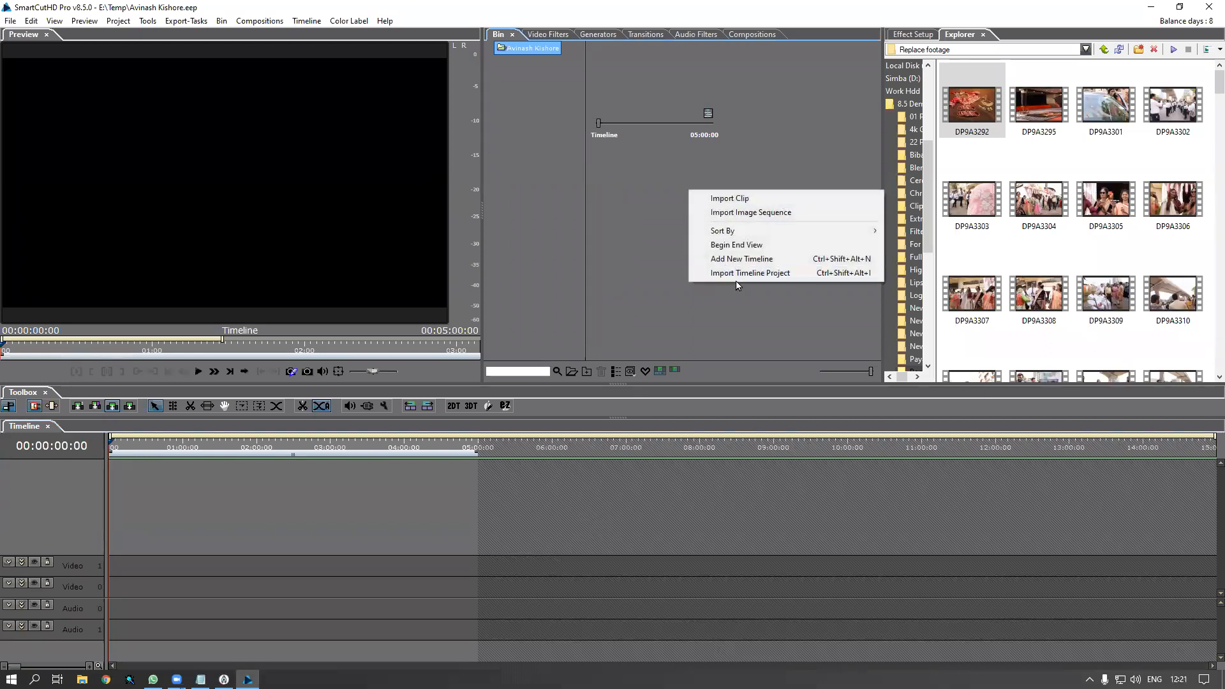
left_click(740, 274)
double_click(562, 227)
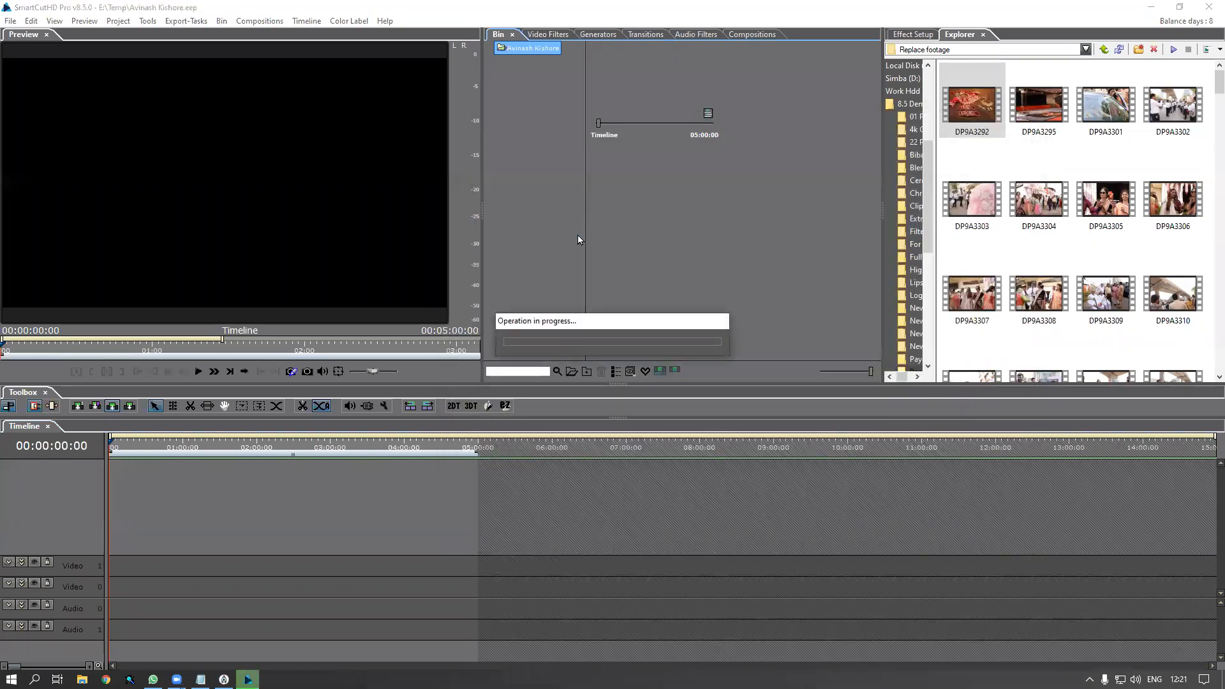
left_click(728, 351)
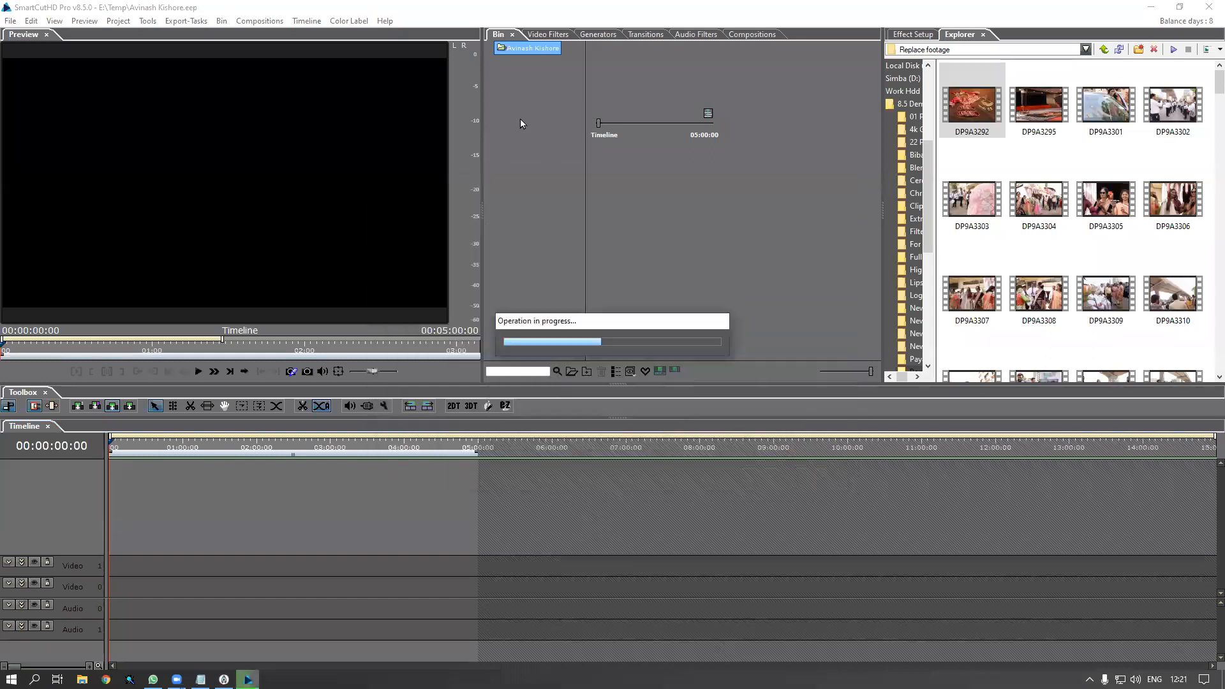
left_click(640, 437)
Place the Teaser 4 Timeline clip on the main timeline and open it as a nested timeline
left_click(488, 47)
left_click(525, 62)
left_click(690, 98)
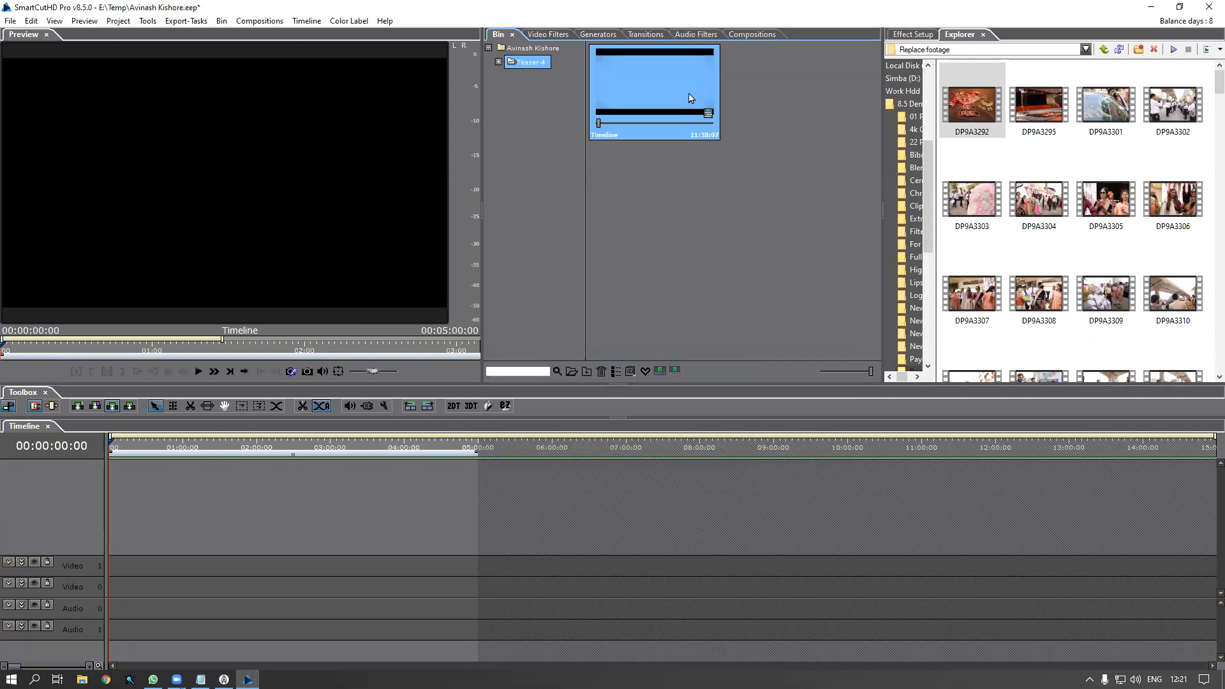
left_click_drag(127, 590, 131, 616)
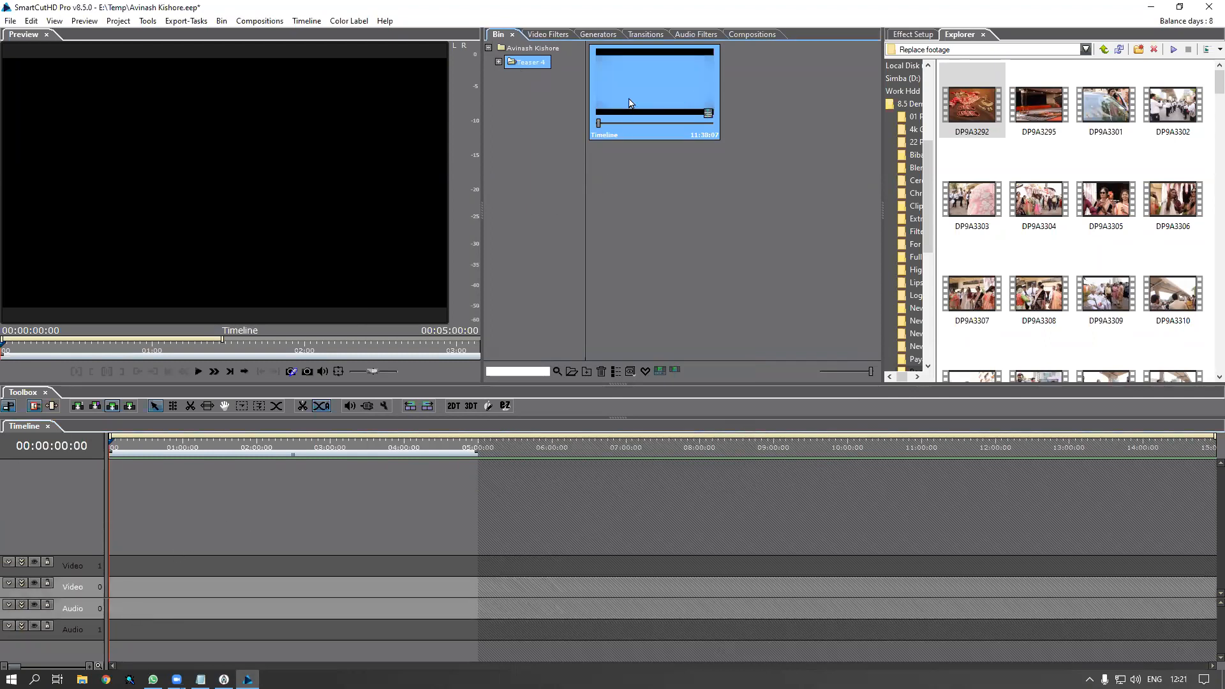
left_click_drag(629, 102, 185, 599)
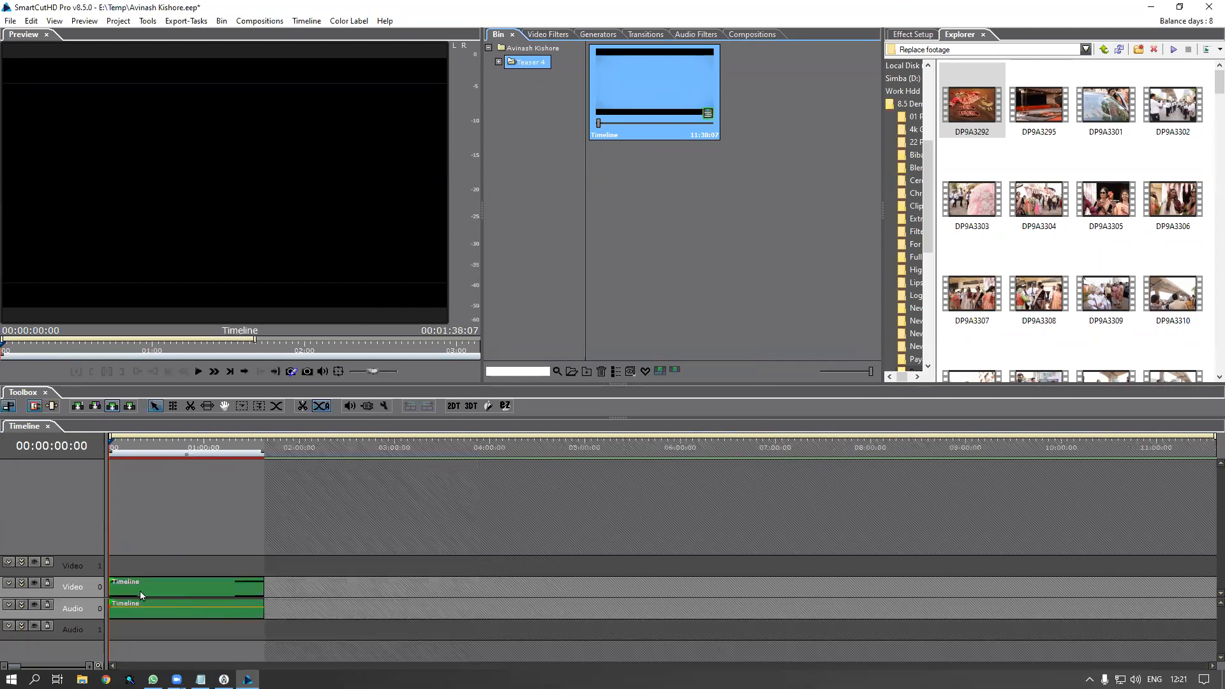
left_click(498, 63)
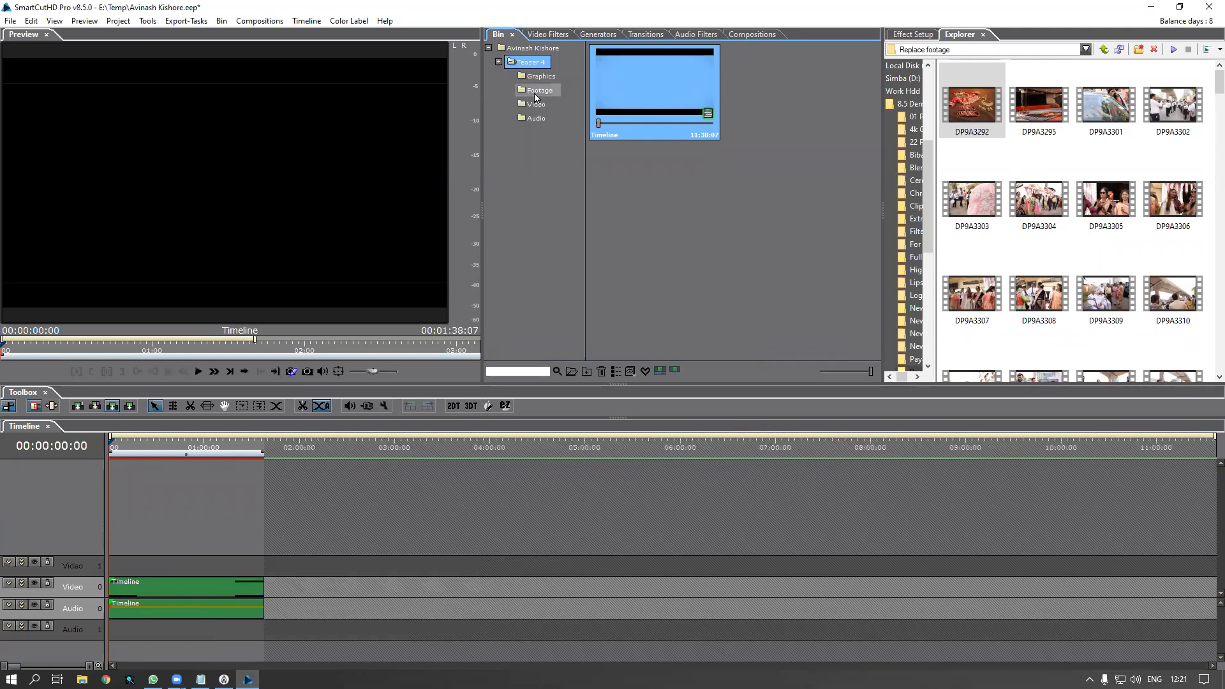
left_click(536, 94)
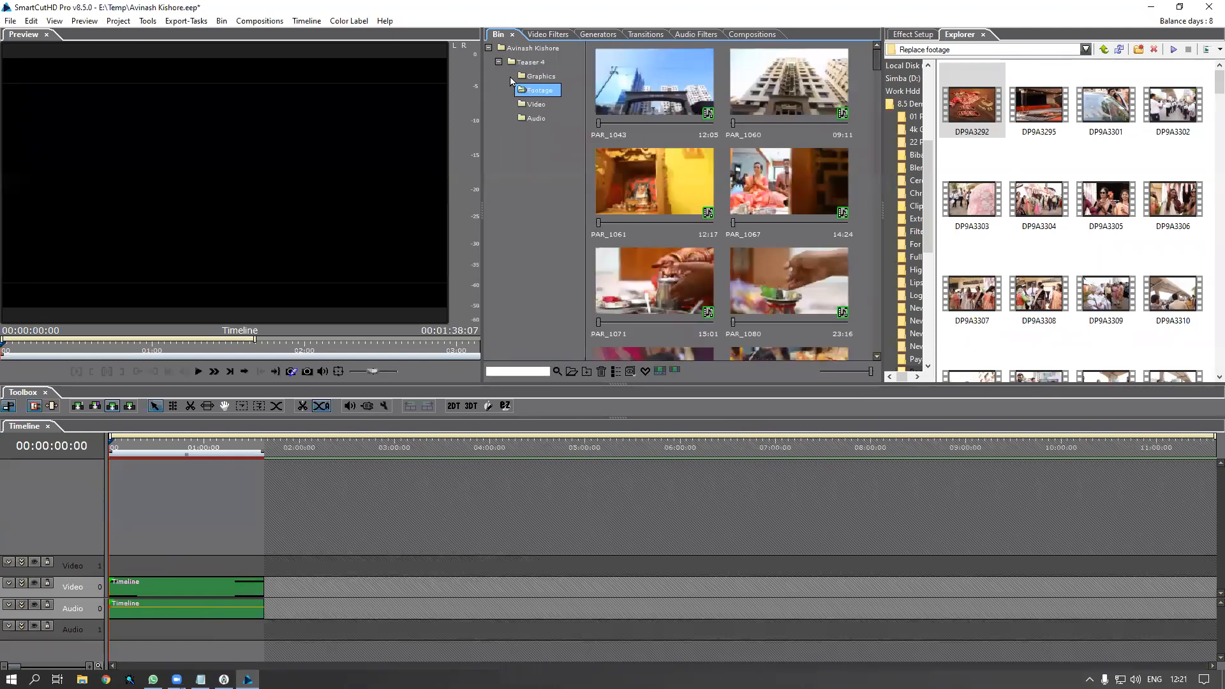
left_click(497, 62)
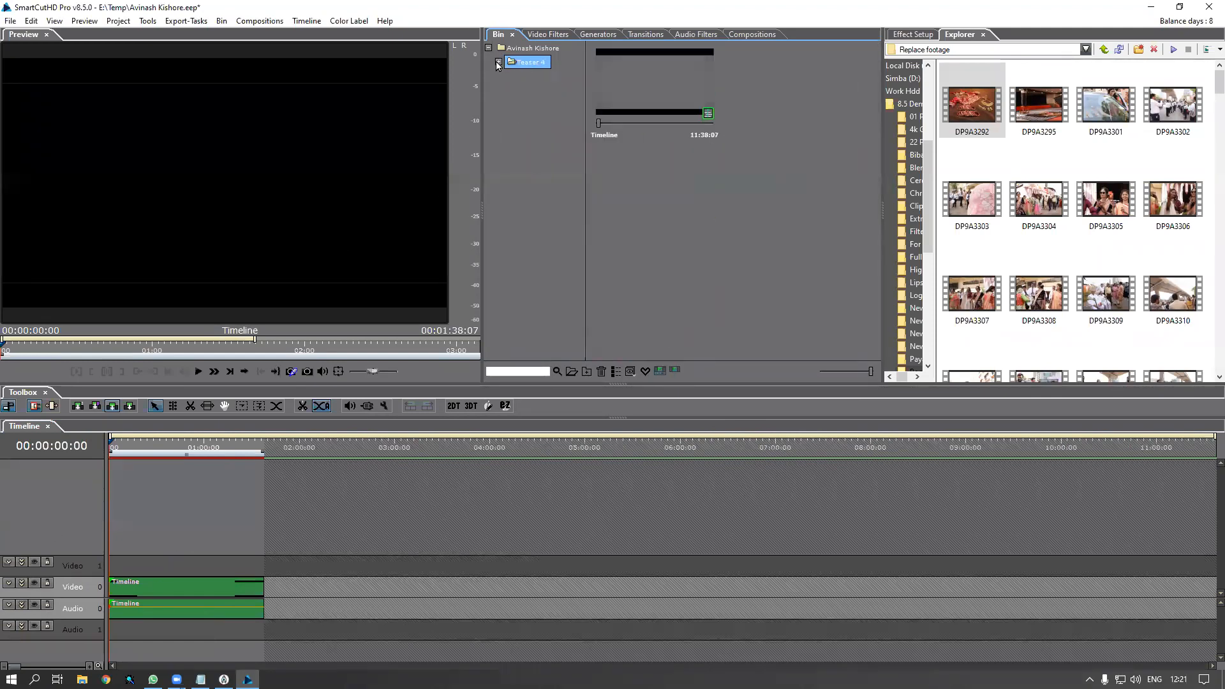
double_click(159, 591)
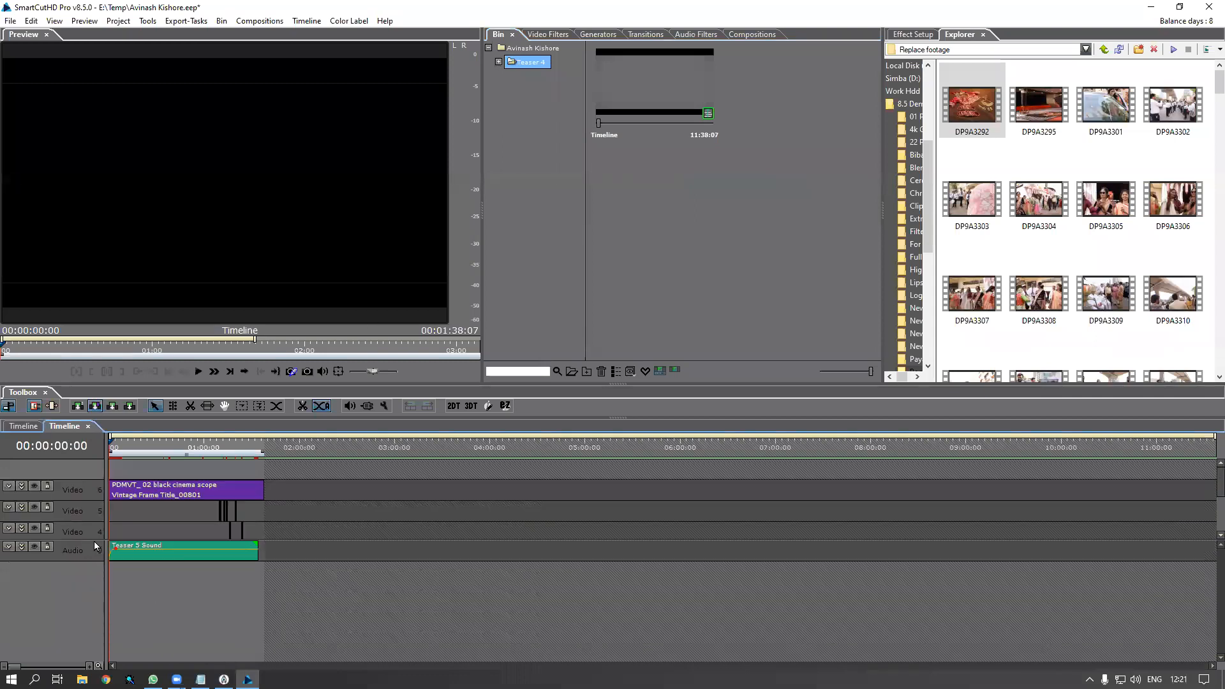
Reveal all hidden video tracks, zoom in and move the playhead to the building shot
left_click_drag(94, 541, 96, 604)
left_click_drag(111, 449, 116, 452)
key("plus")
key("plus")
key("plus")
key("plus")
key("plus")
key("plus")
left_click_drag(167, 667, 146, 666)
left_click_drag(331, 450, 362, 450)
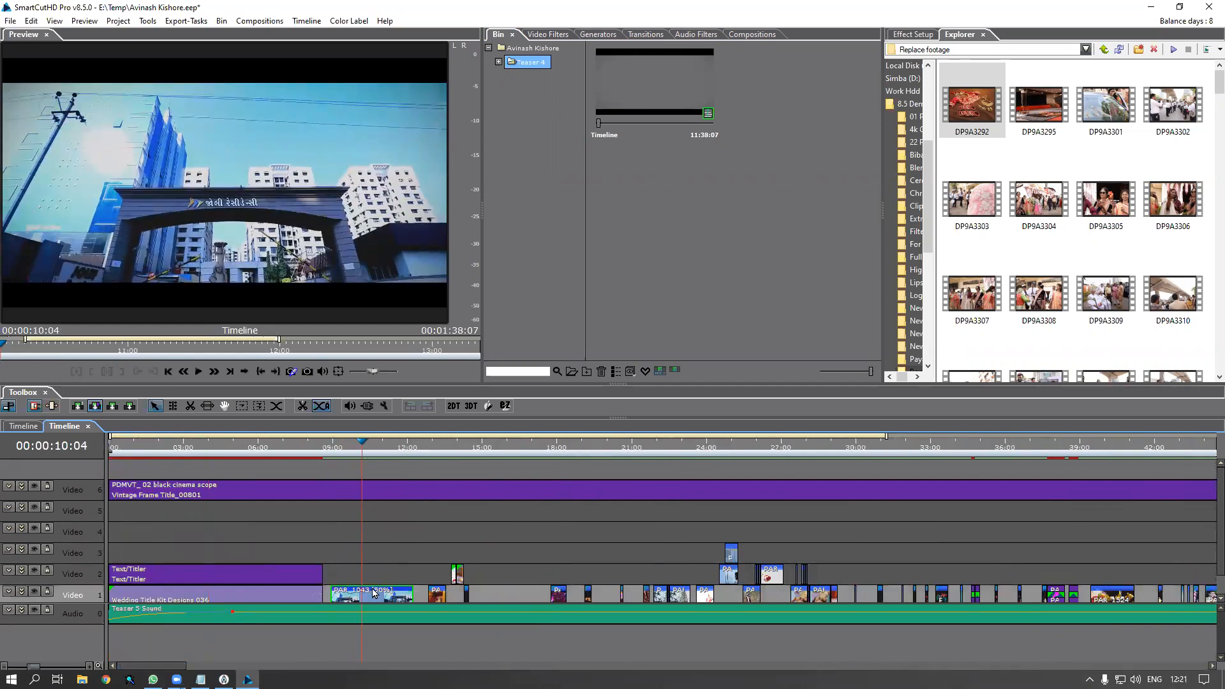
Highlight PAR_1043 in the Footage bin, shrink thumbnails and select the first three clips
right_click(374, 593)
left_click(411, 321)
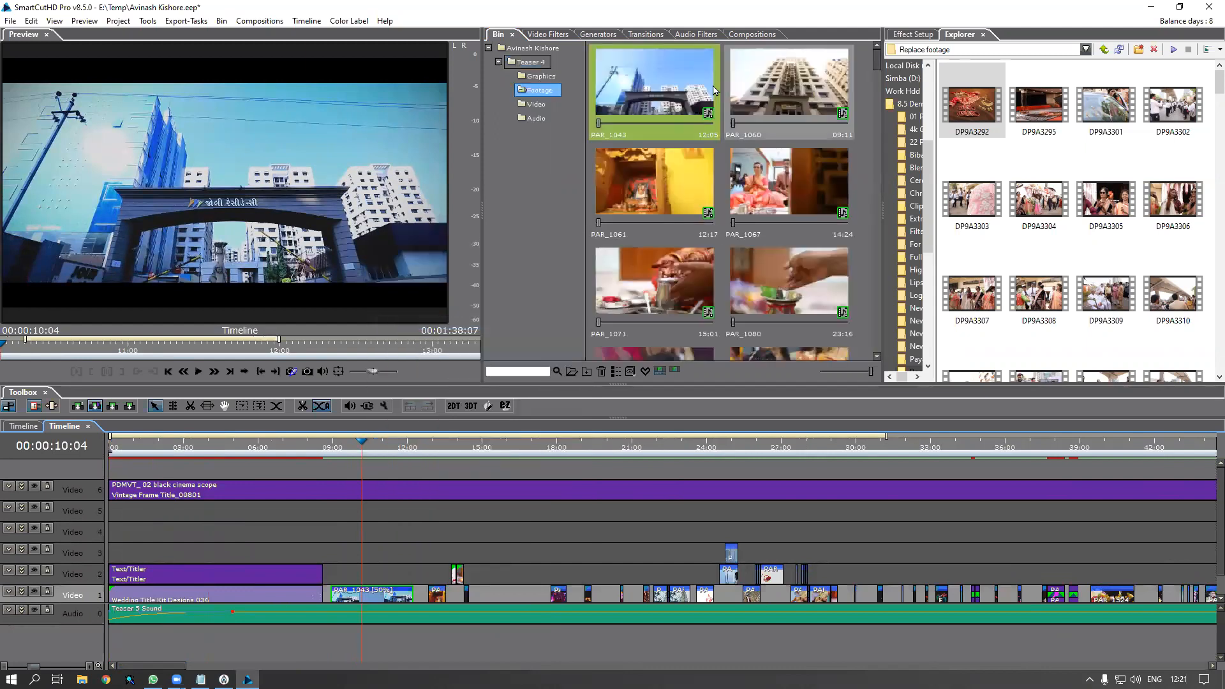
mouse_move(876, 60)
left_mouse_down()
mouse_move(877, 381)
mouse_move(868, 59)
mouse_move(858, 64)
left_mouse_up()
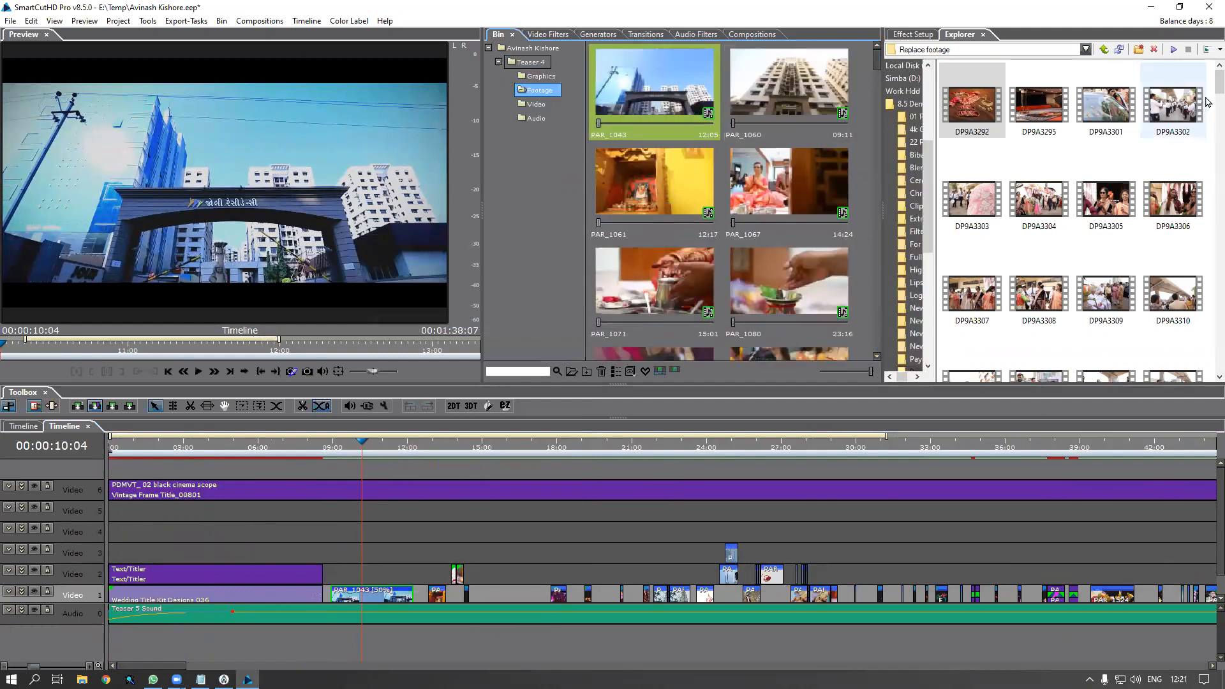
left_click(616, 87)
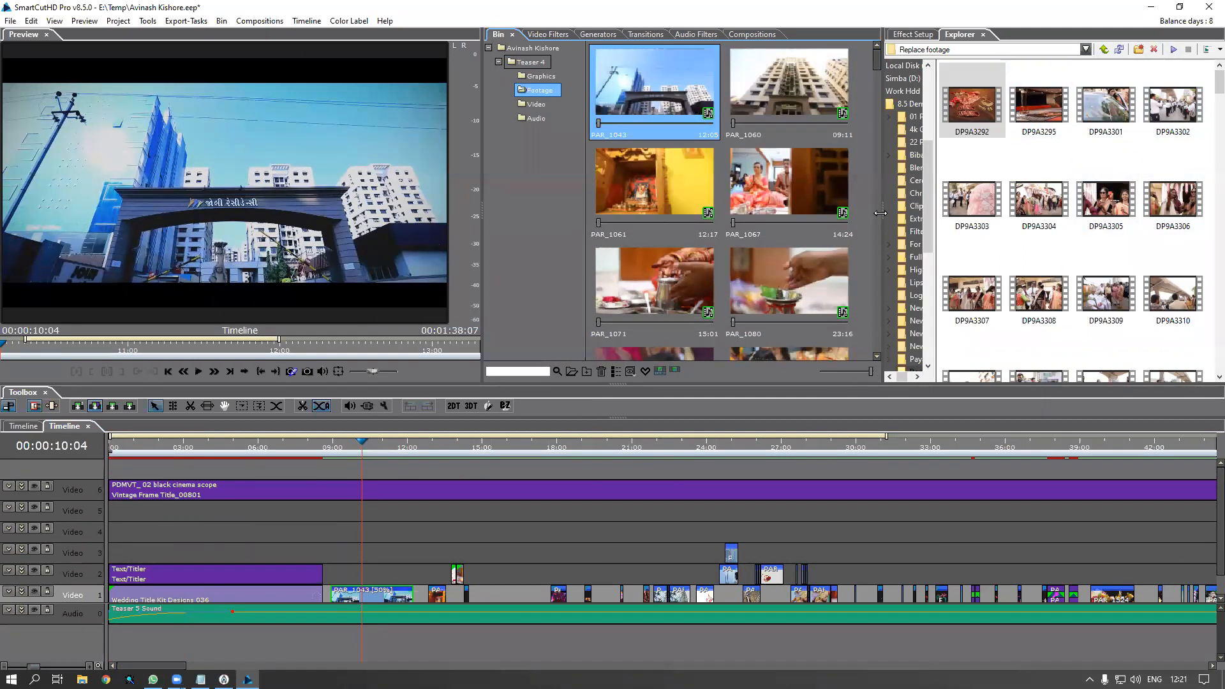
scroll(866, 219, "down", 3)
left_click_drag(881, 218, 858, 185)
left_click_drag(844, 372, 821, 374)
left_click_drag(851, 116, 851, 70)
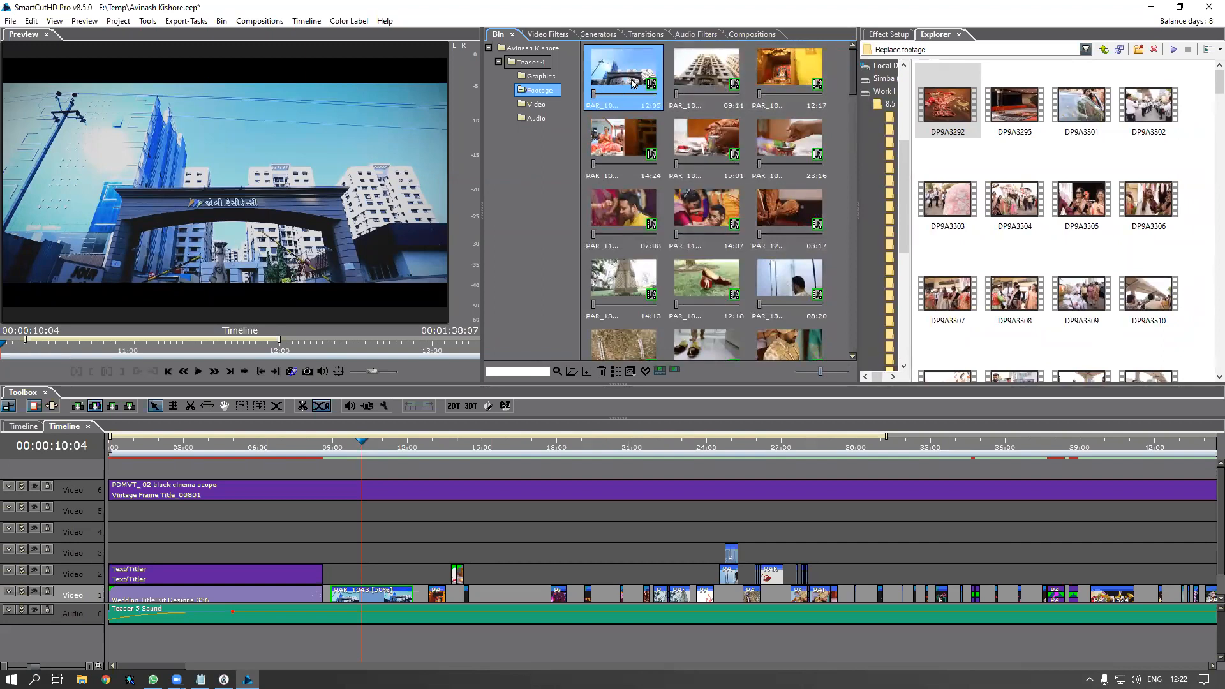
left_click(705, 73, "ctrl")
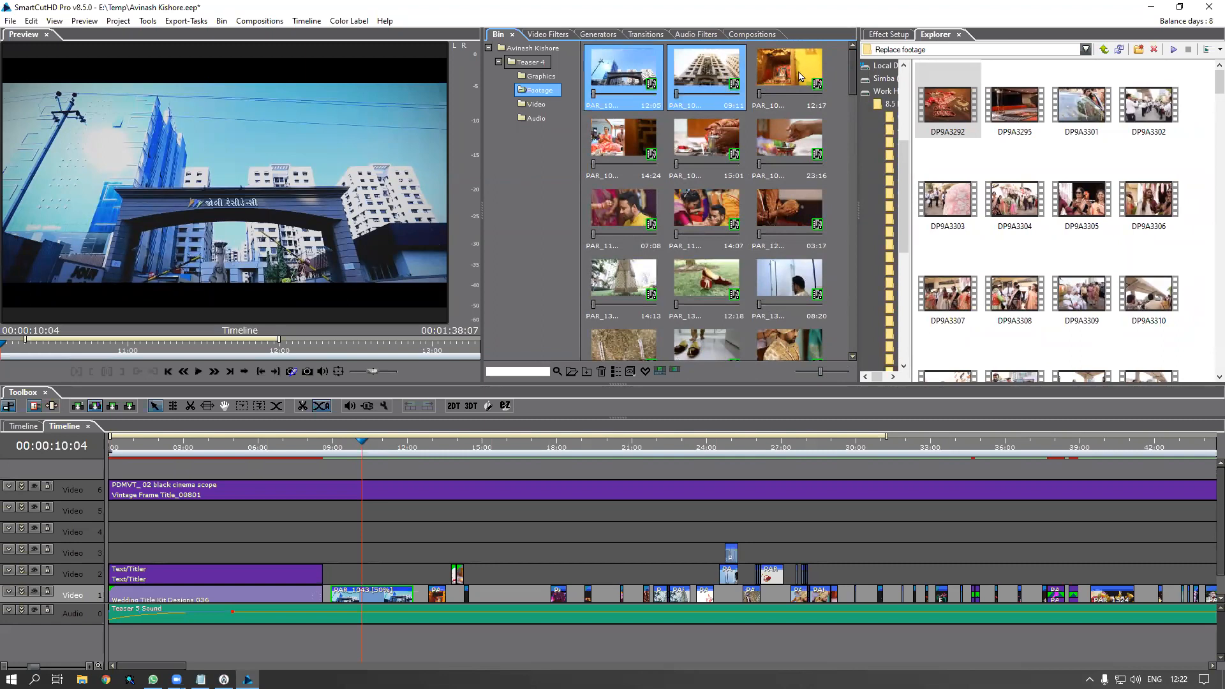
left_click(773, 72, "ctrl")
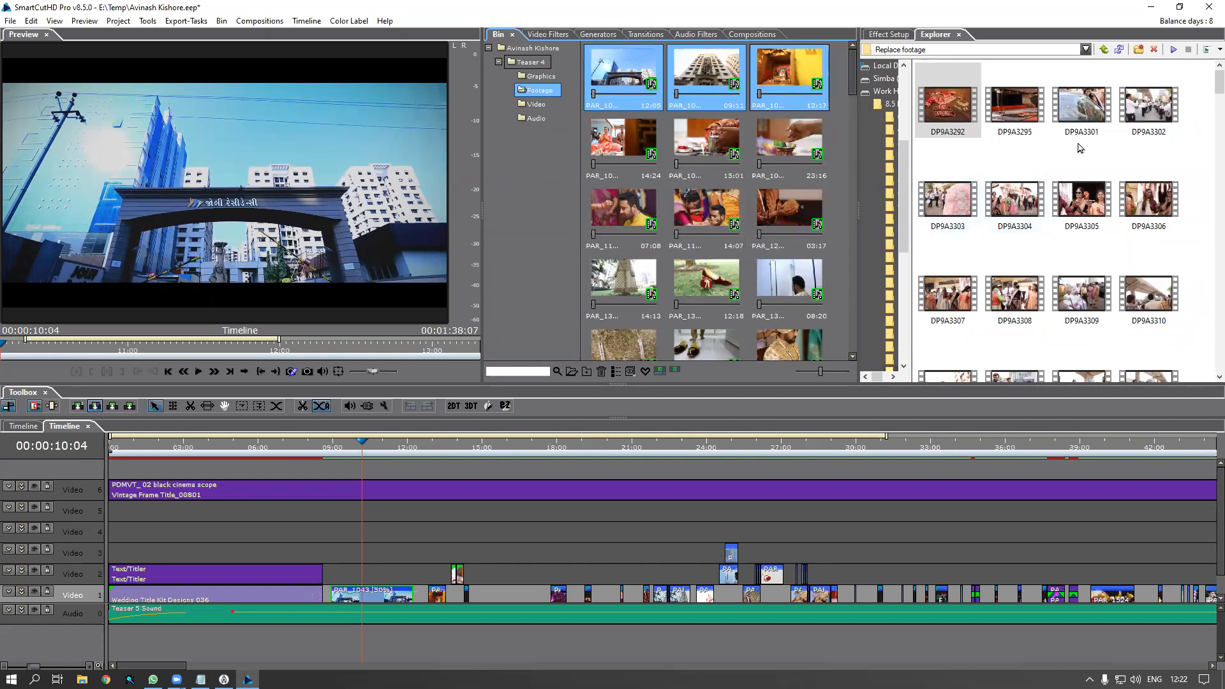
Replace the first three bin clips with DP9A3292, MMA_9406 and MMA_9408 from the Explorer
left_click(951, 114)
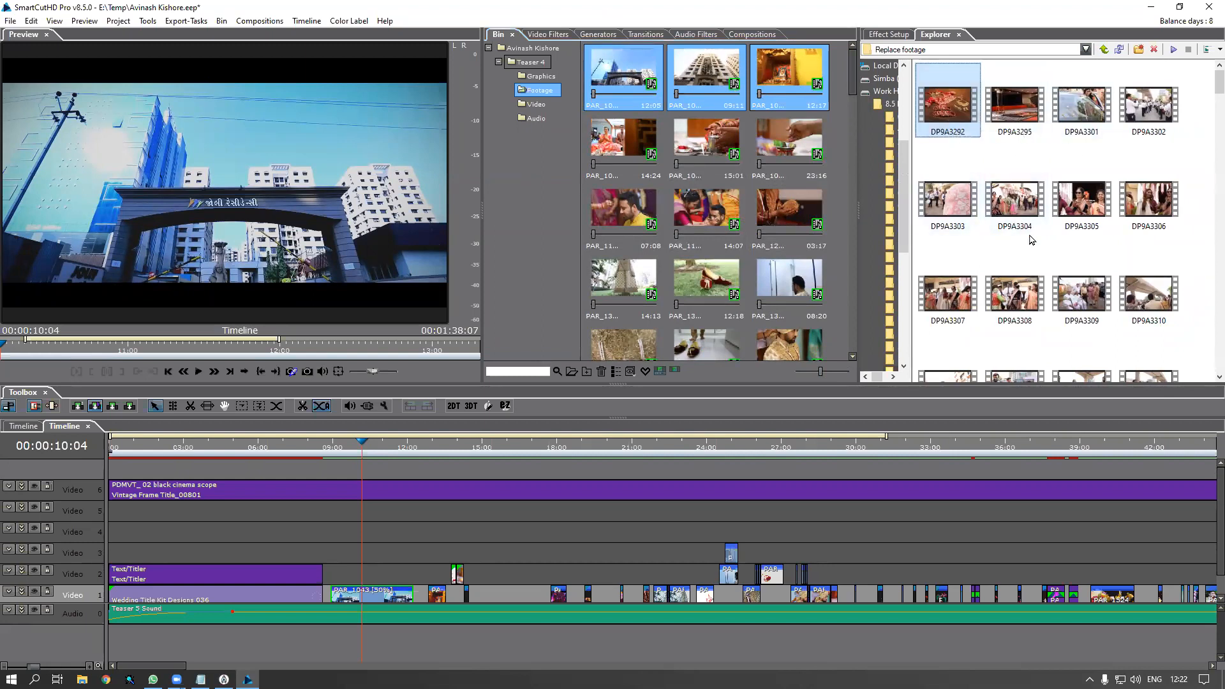
scroll(1031, 240, "down", 10)
scroll(1032, 240, "up", 5)
scroll(1032, 240, "down", 5)
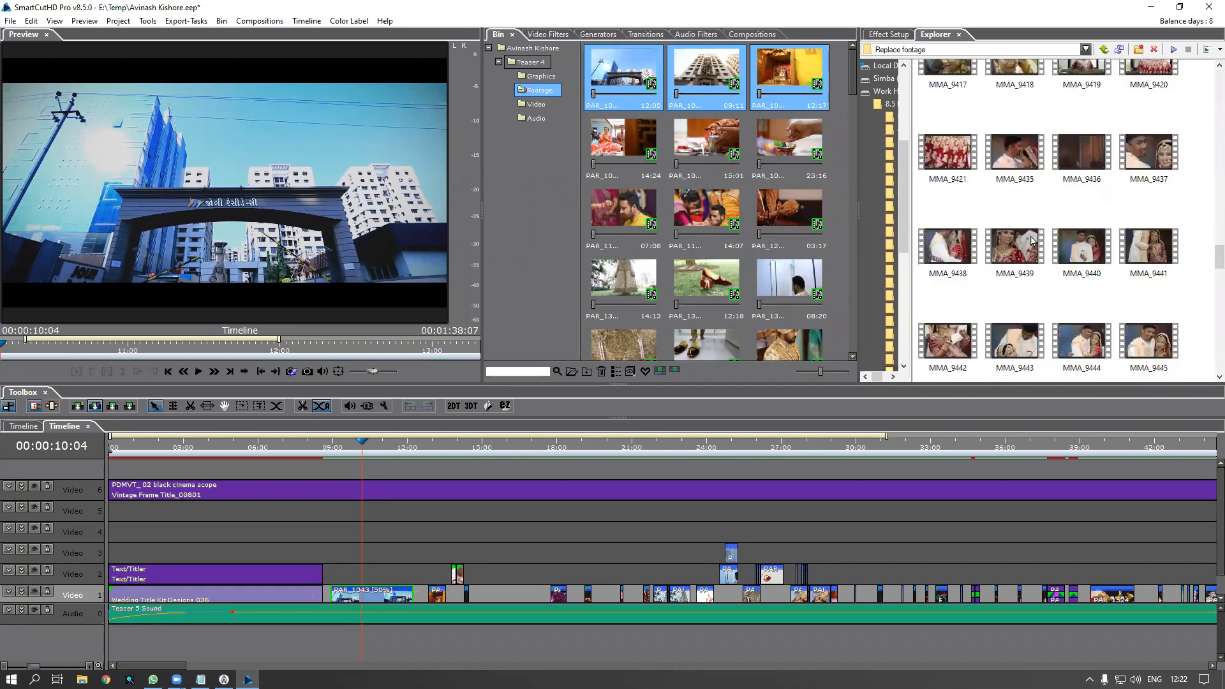
left_click(968, 167)
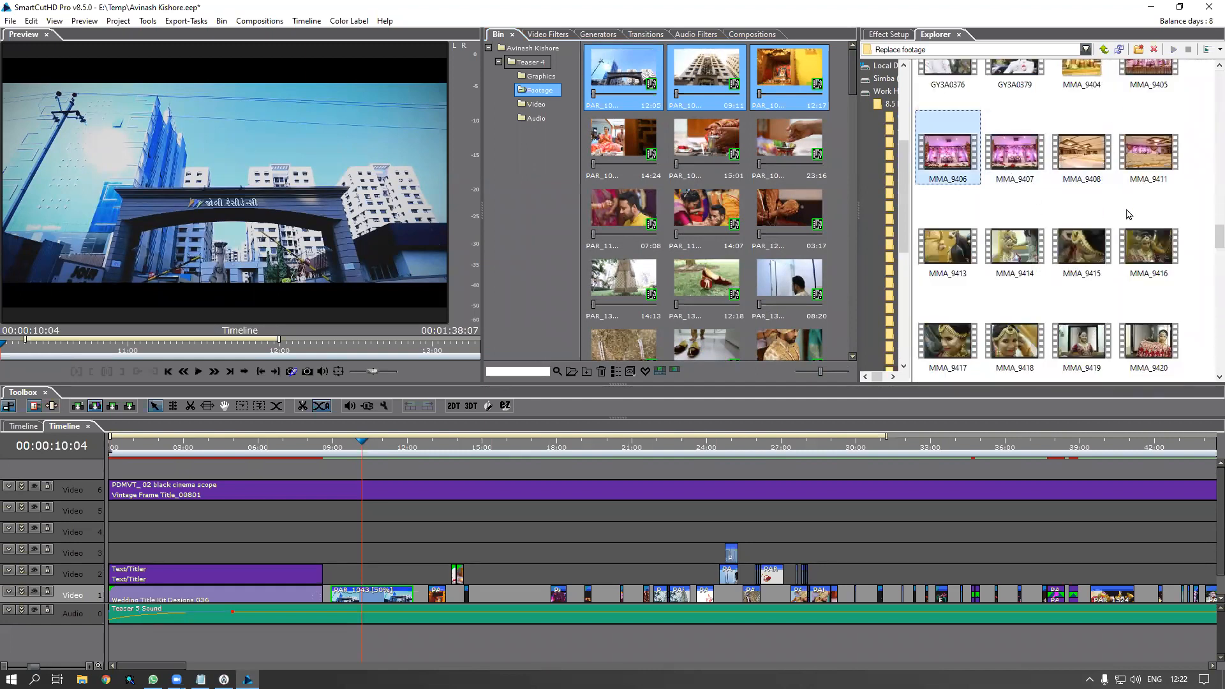
scroll(1161, 258, "up", 1)
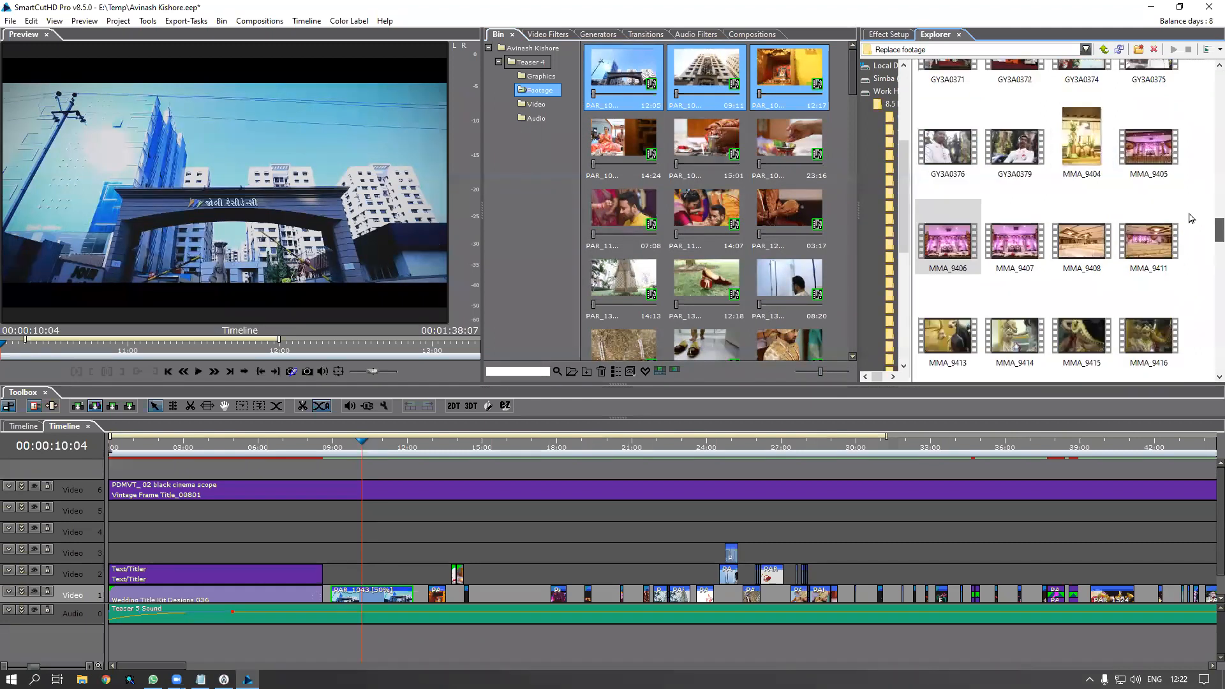
left_click(1087, 265, "ctrl")
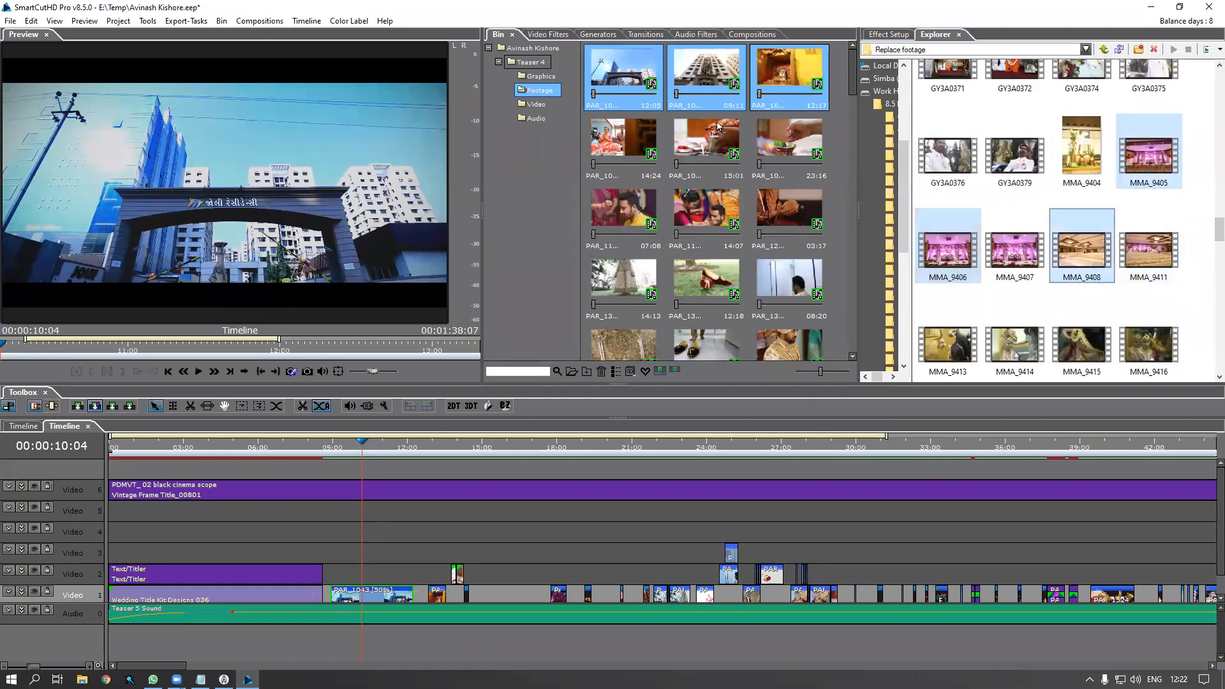
left_click_drag(1043, 253, 722, 79)
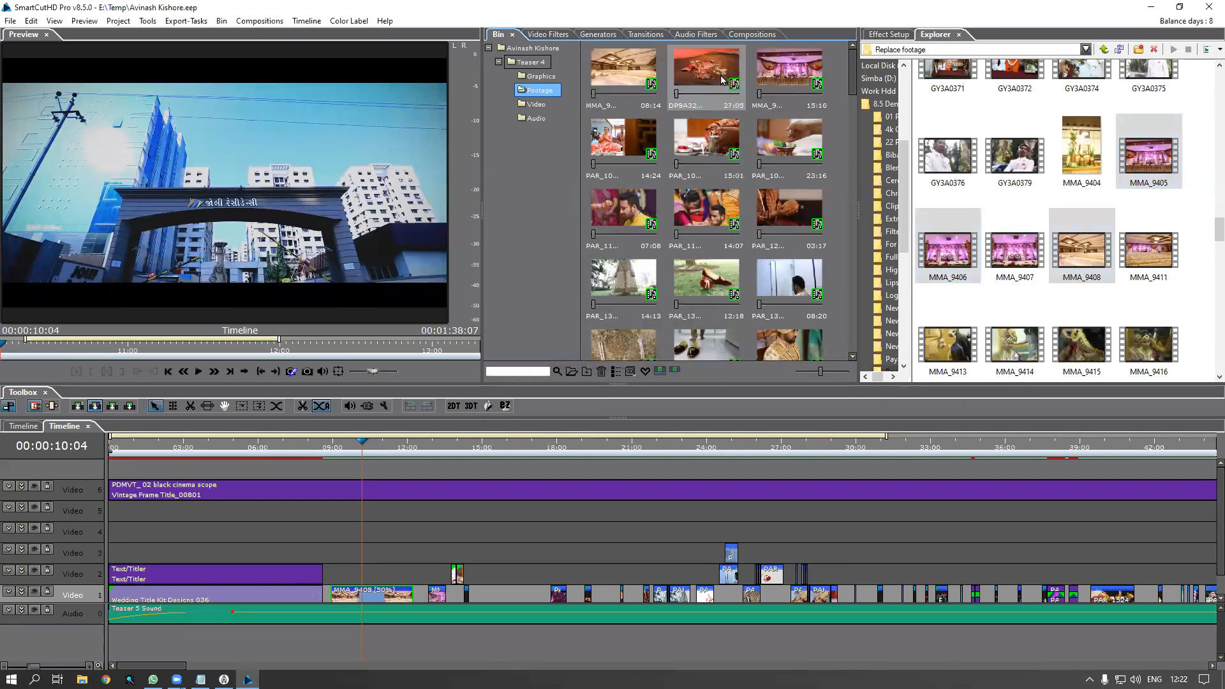
Replace the second row of bin clips with MMA_9583 through MMA_9585
left_click(628, 153)
left_click(789, 152, "shift")
left_click_drag(1218, 232, 1203, 116)
scroll(1077, 268, "down", 20)
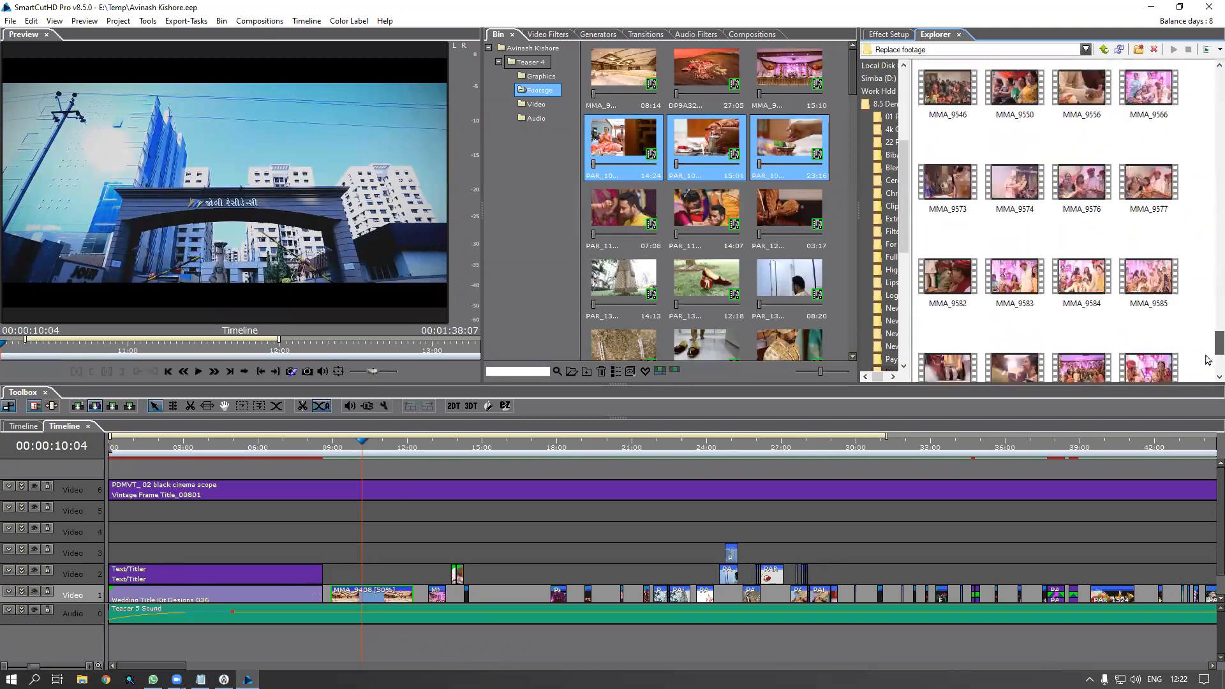
left_click(1081, 212)
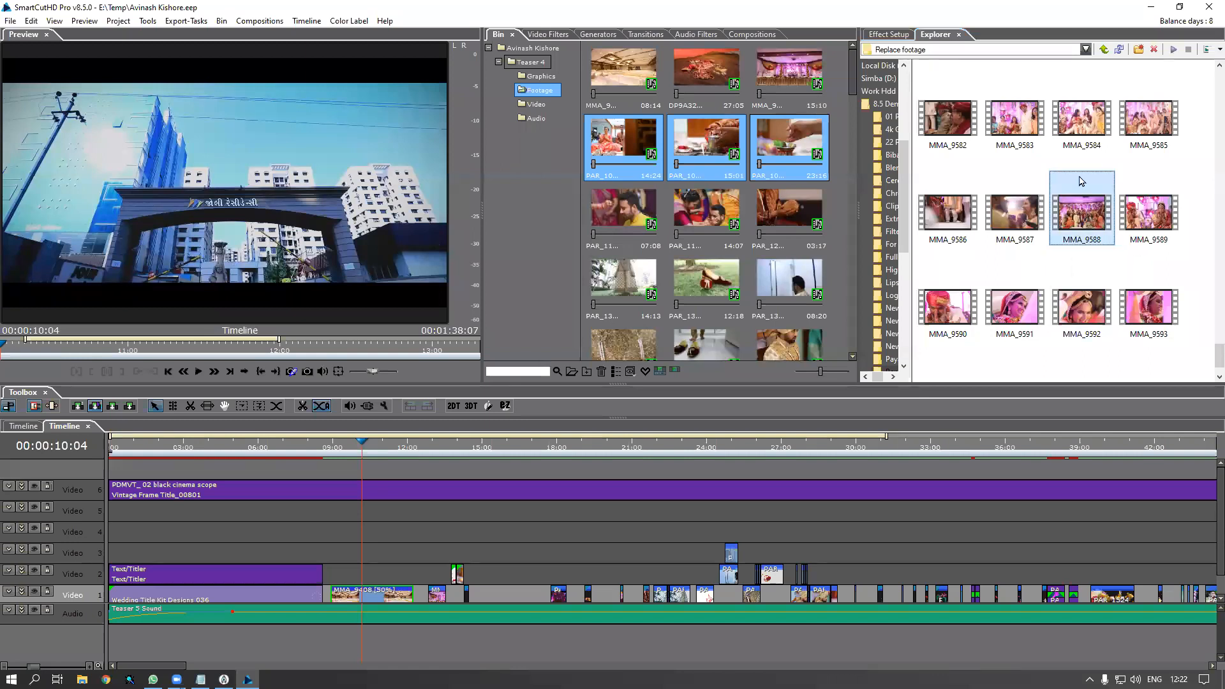
left_click(1008, 115)
left_click(1141, 132, "shift")
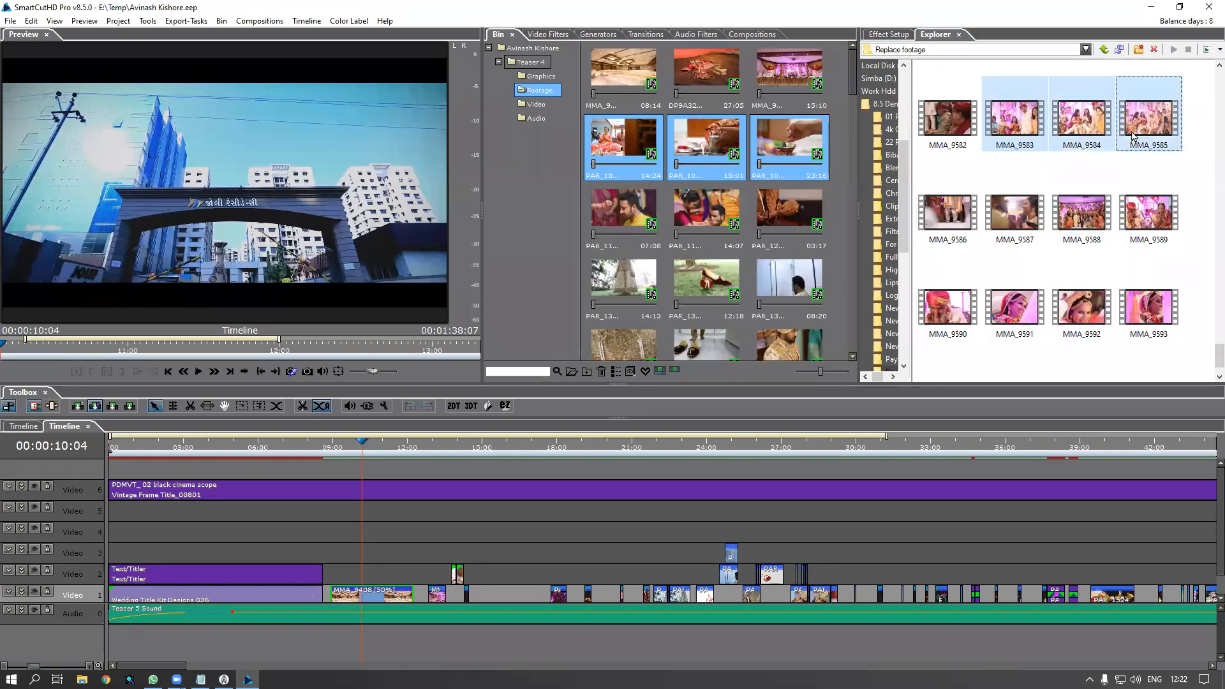
left_click_drag(1088, 132, 724, 153)
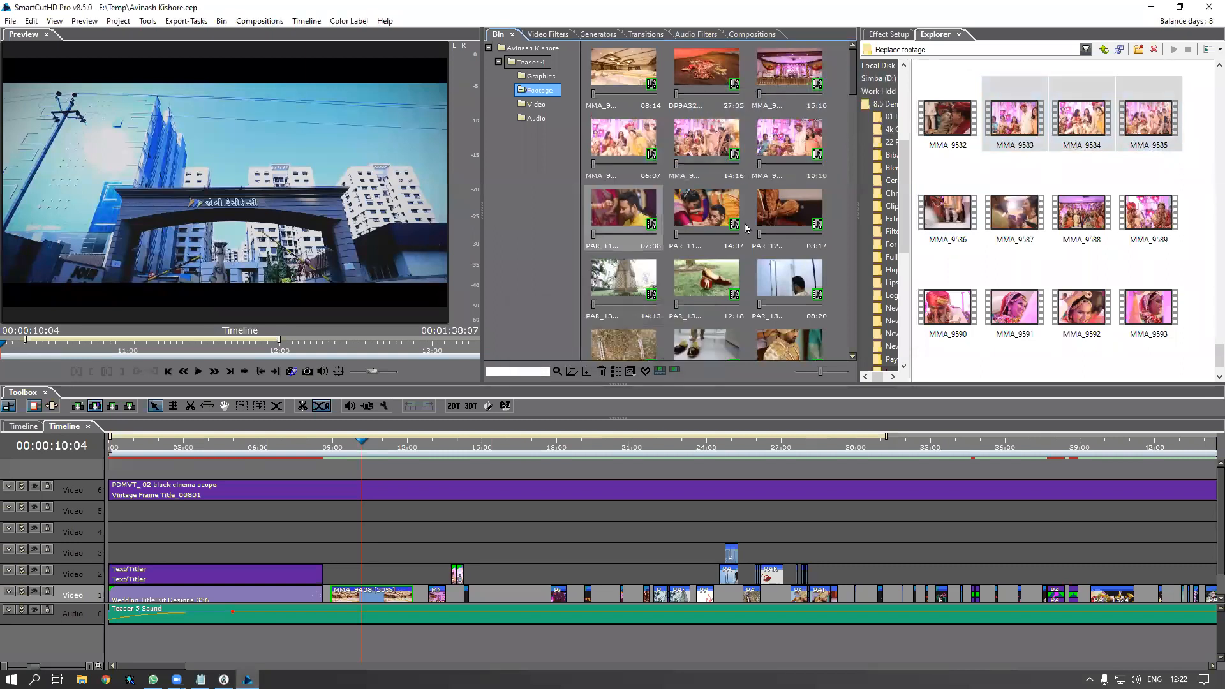
Replace the PAR_11 07:08 and 14:07 clips with MMA_9590 and MMA_9591
left_click(790, 236, "shift")
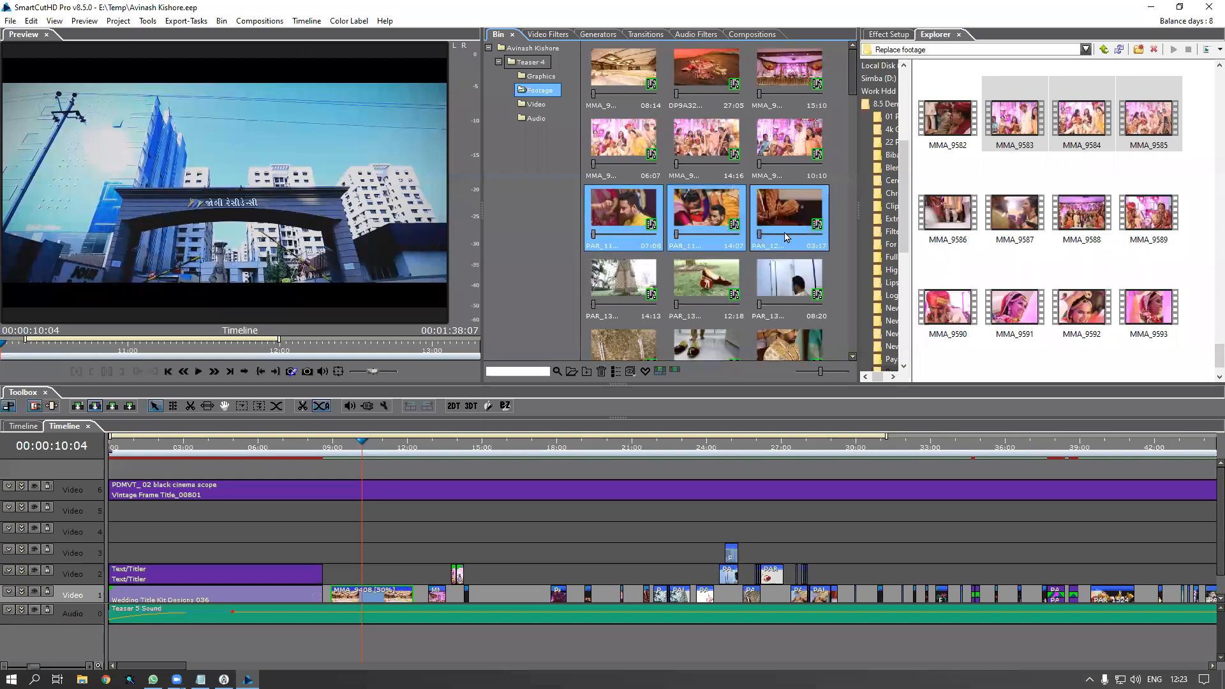
left_click(948, 213)
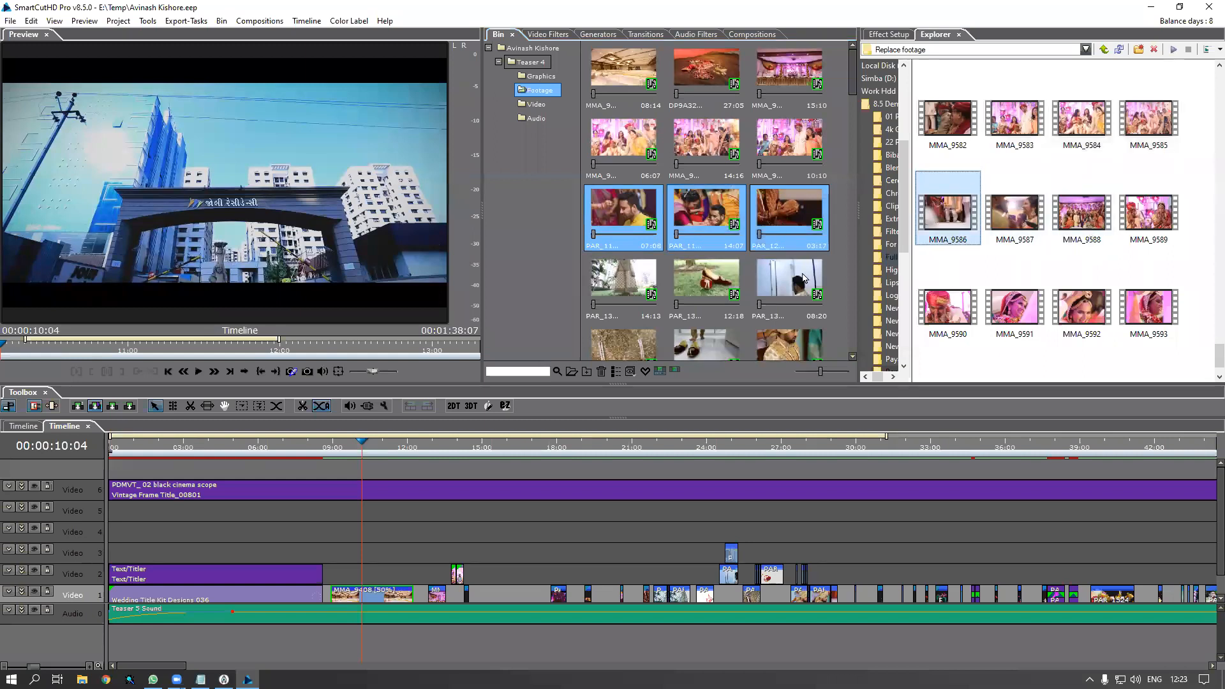
left_click(702, 214)
left_click(640, 212)
left_click(1014, 212)
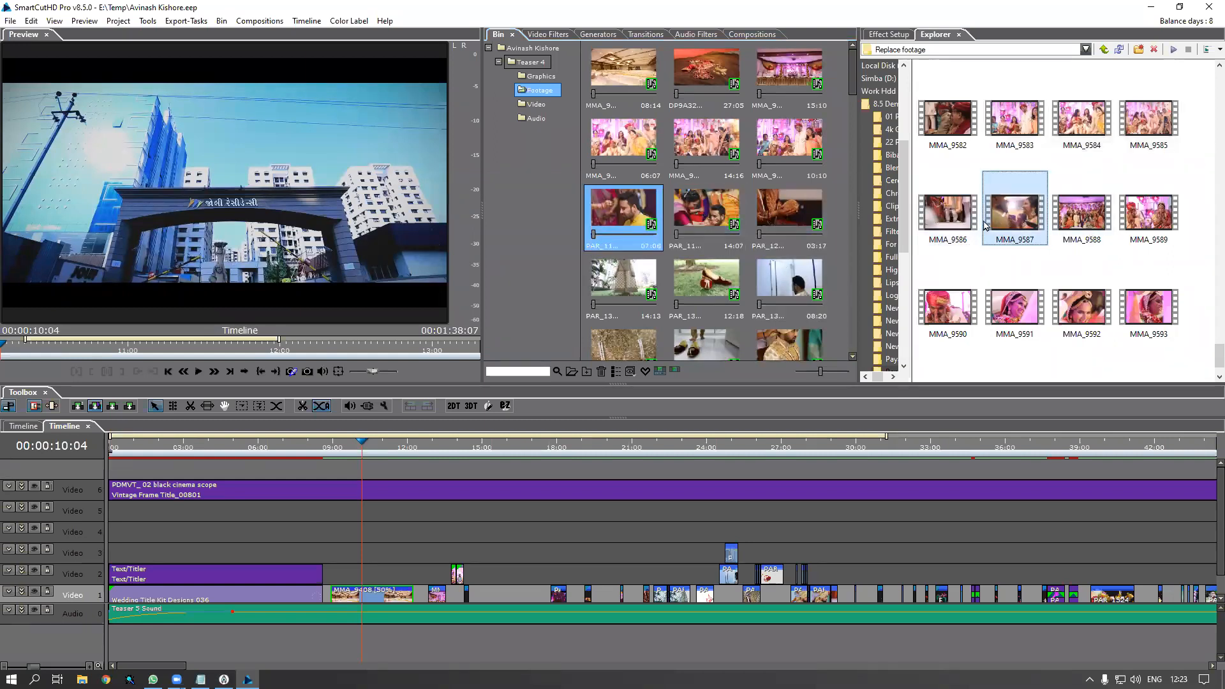
left_click_drag(957, 321, 634, 221)
left_click(706, 211)
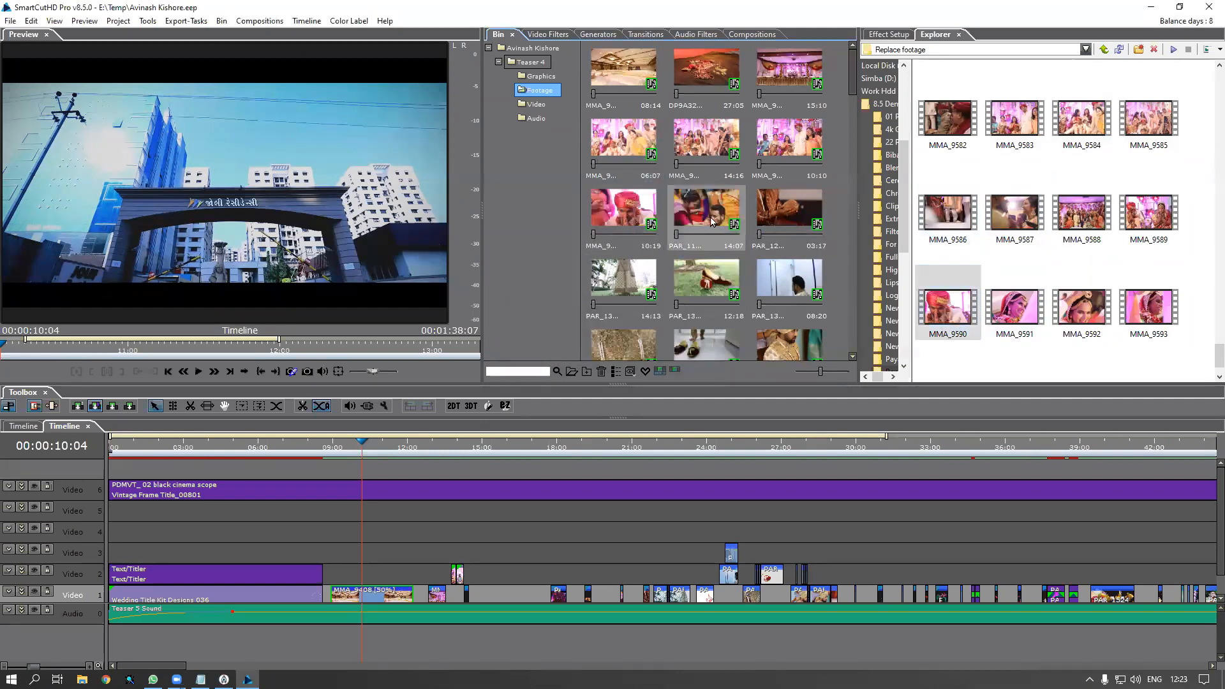
left_click(1028, 321)
left_click_drag(1028, 321, 710, 224)
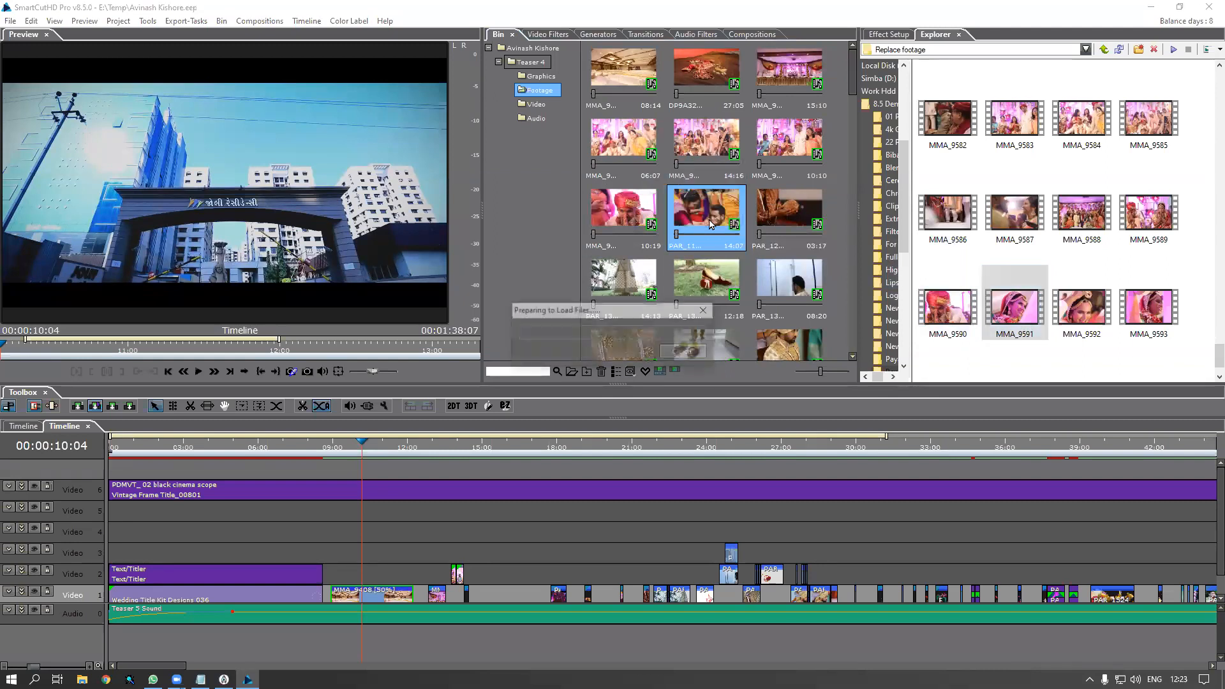
Preview the PAR_12 03:17 clip, then replace it with MMA_9435
left_click(773, 228)
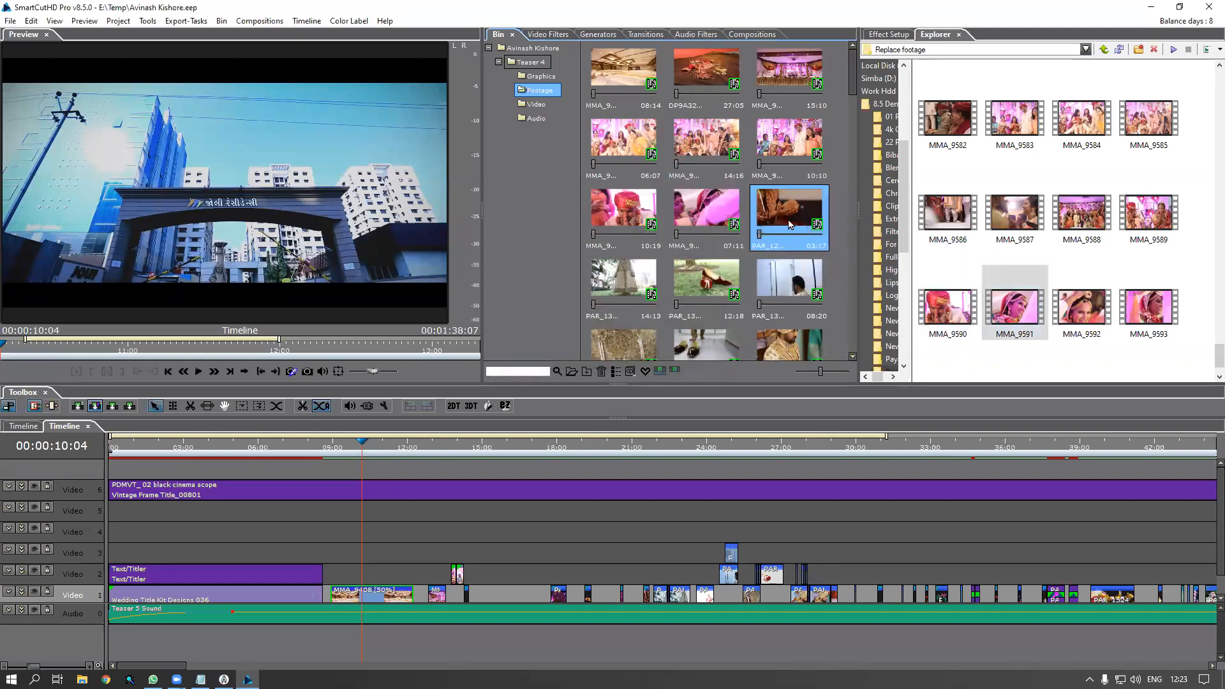
double_click(790, 224)
left_click_drag(49, 346, 208, 346)
scroll(1081, 281, "down", 1)
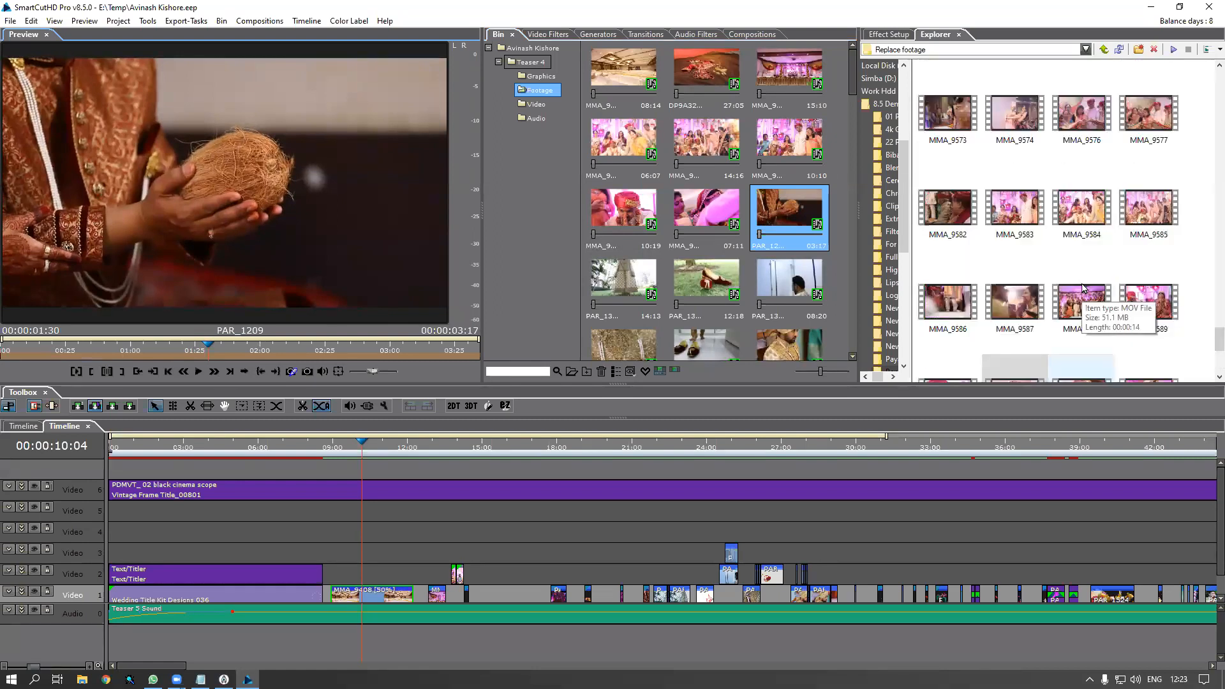
scroll(1033, 191, "up", 10)
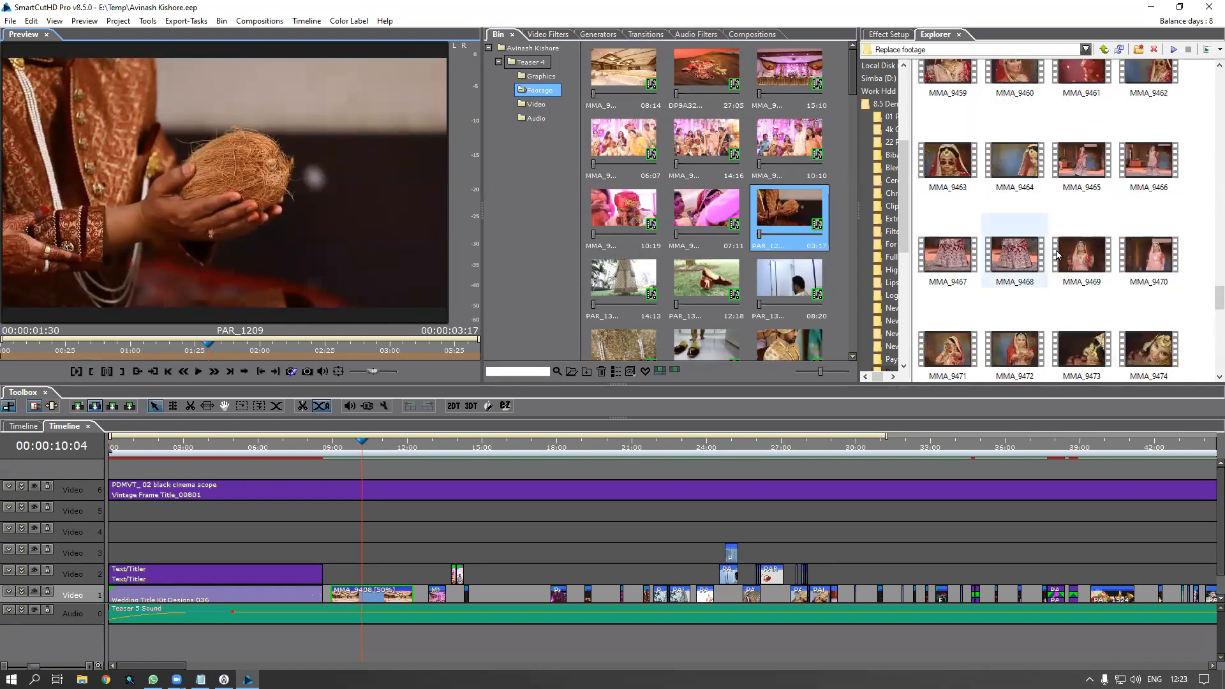
scroll(1055, 255, "up", 5)
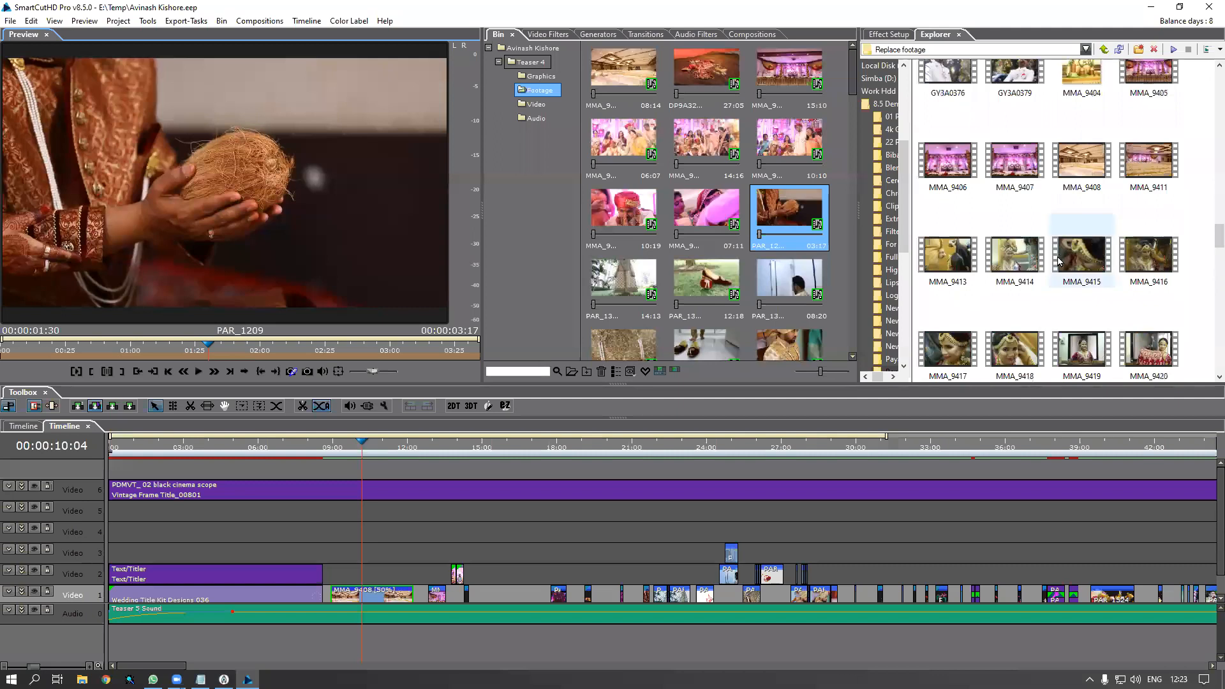
scroll(1063, 258, "down", 2)
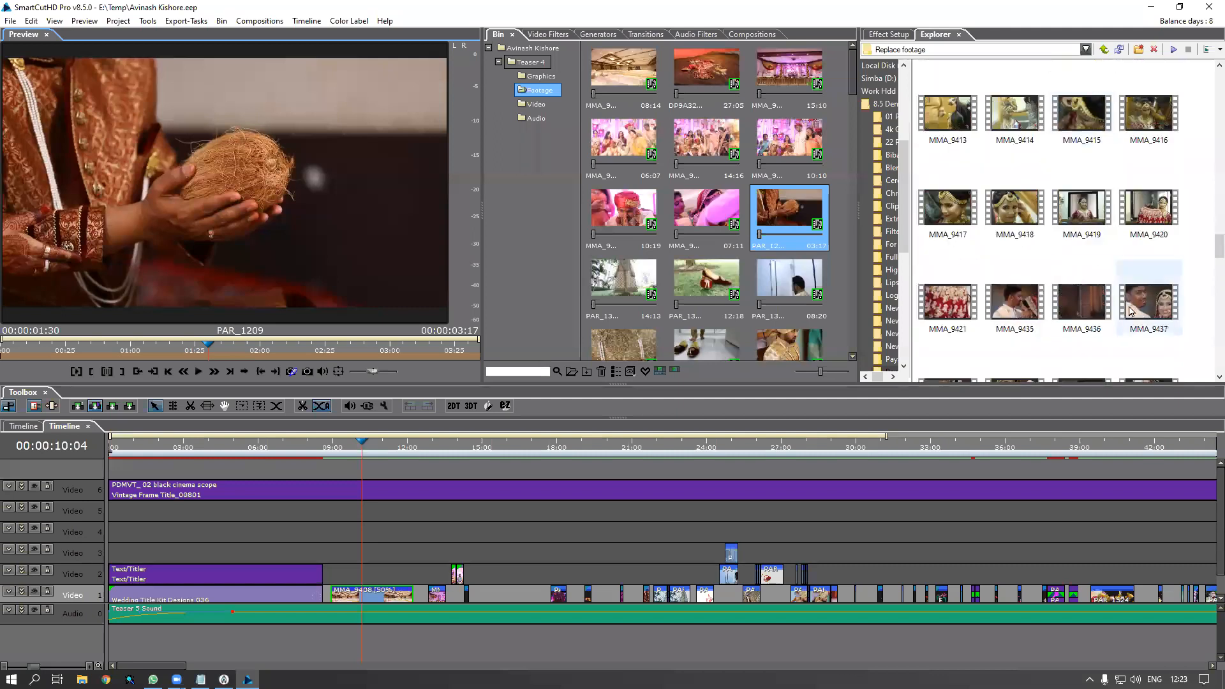
left_click(1014, 312)
left_click_drag(1019, 308, 796, 222)
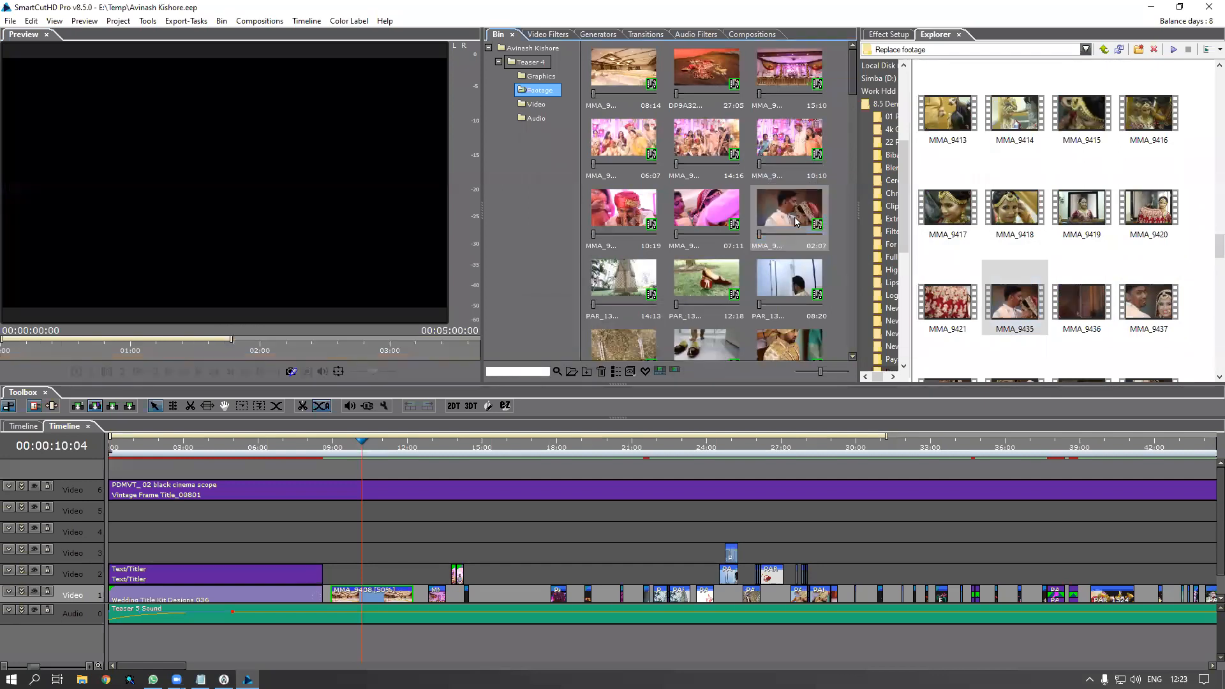
Replace PAR_13 12:18 and its neighbour with GY3A0359 and GY3A0361
scroll(1183, 248, "up", 2)
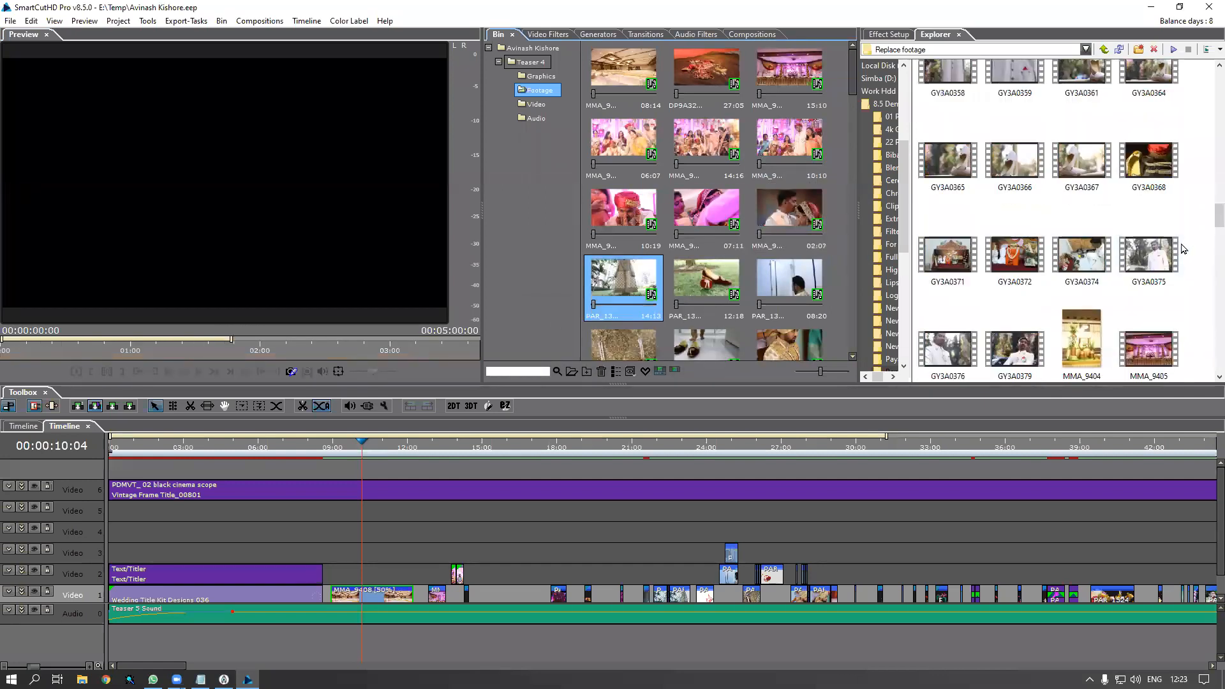
scroll(1183, 249, "up", 3)
left_click_drag(956, 217, 719, 290)
left_click(718, 290, "ctrl")
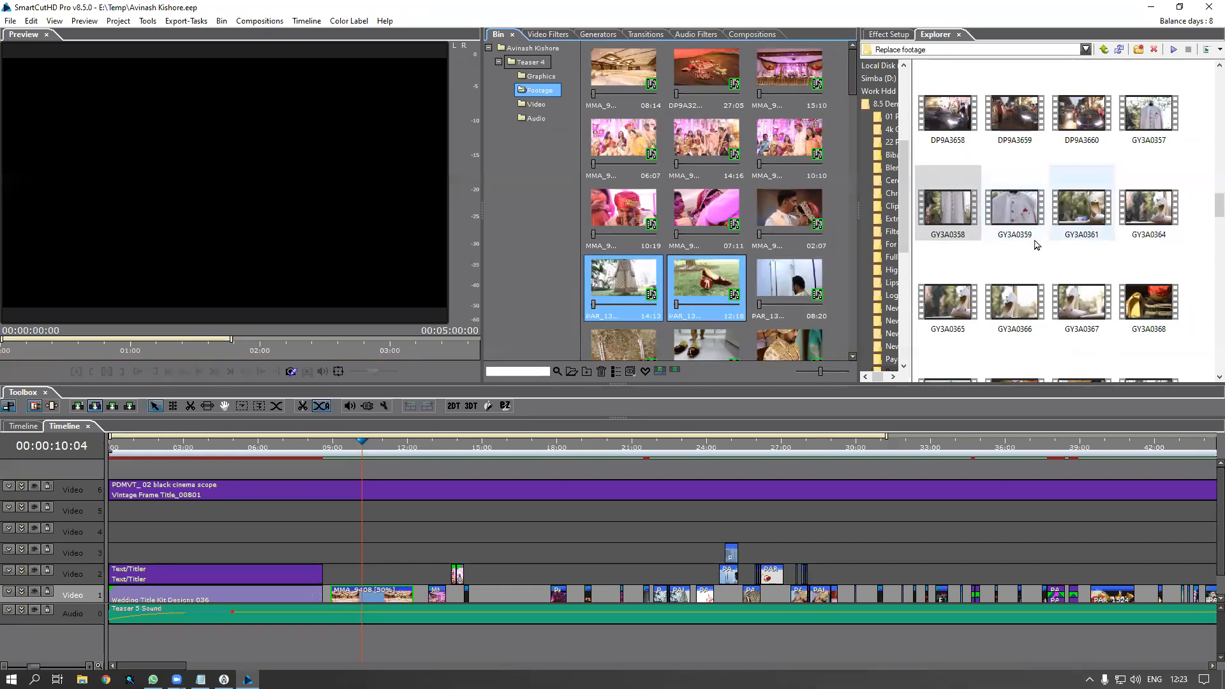
left_click(1027, 220)
left_click(1091, 230, "ctrl")
left_click_drag(1082, 224, 733, 291)
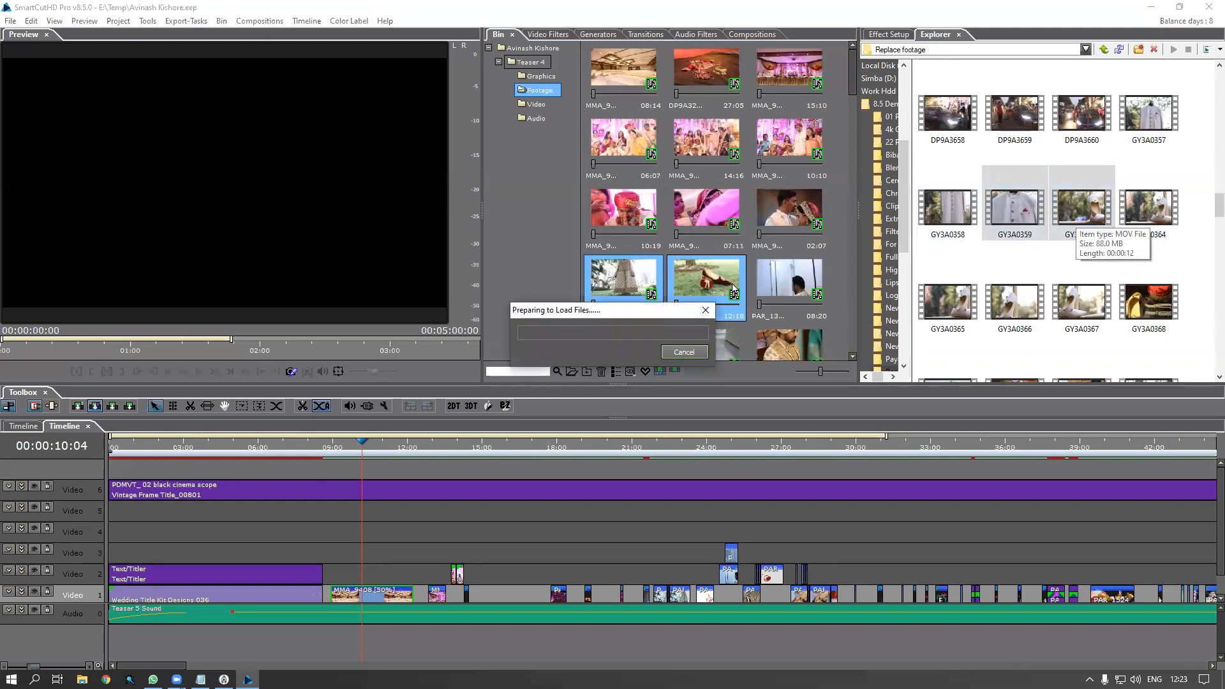
Replace the PAR_13 08:20, 10:03 and 10:14 clips with GY3A03 files through GY3A0361
scroll(854, 97, "down", 3)
left_click(797, 99)
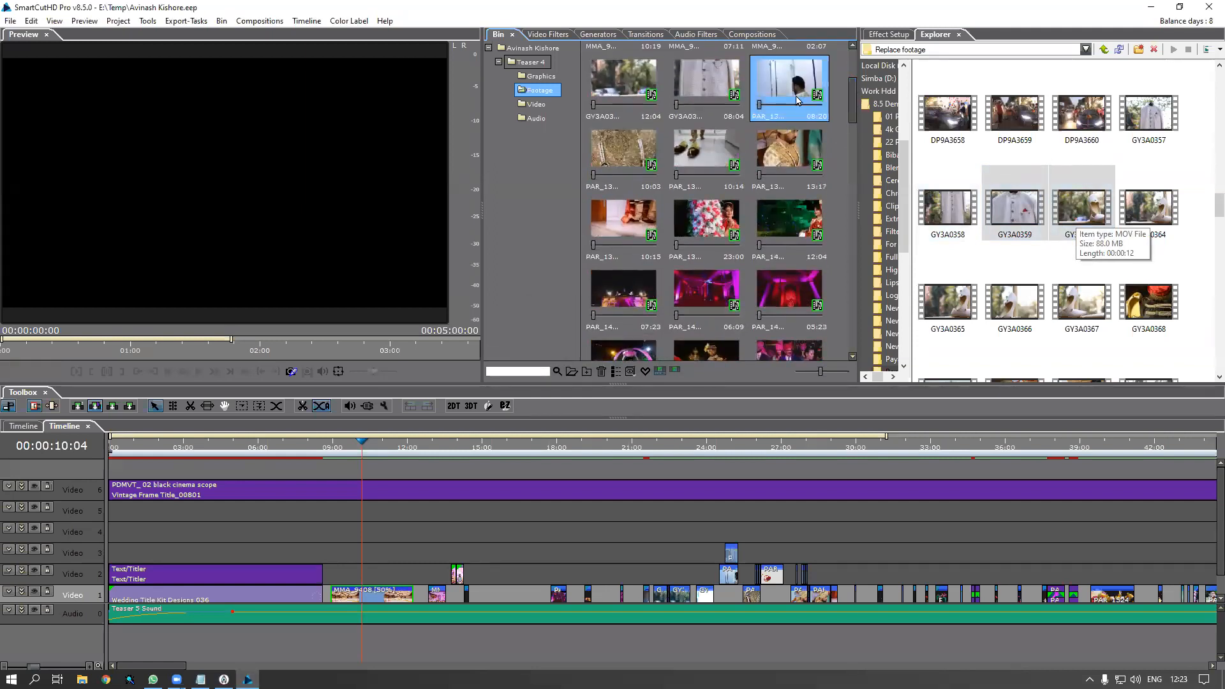
left_click(706, 153, "shift")
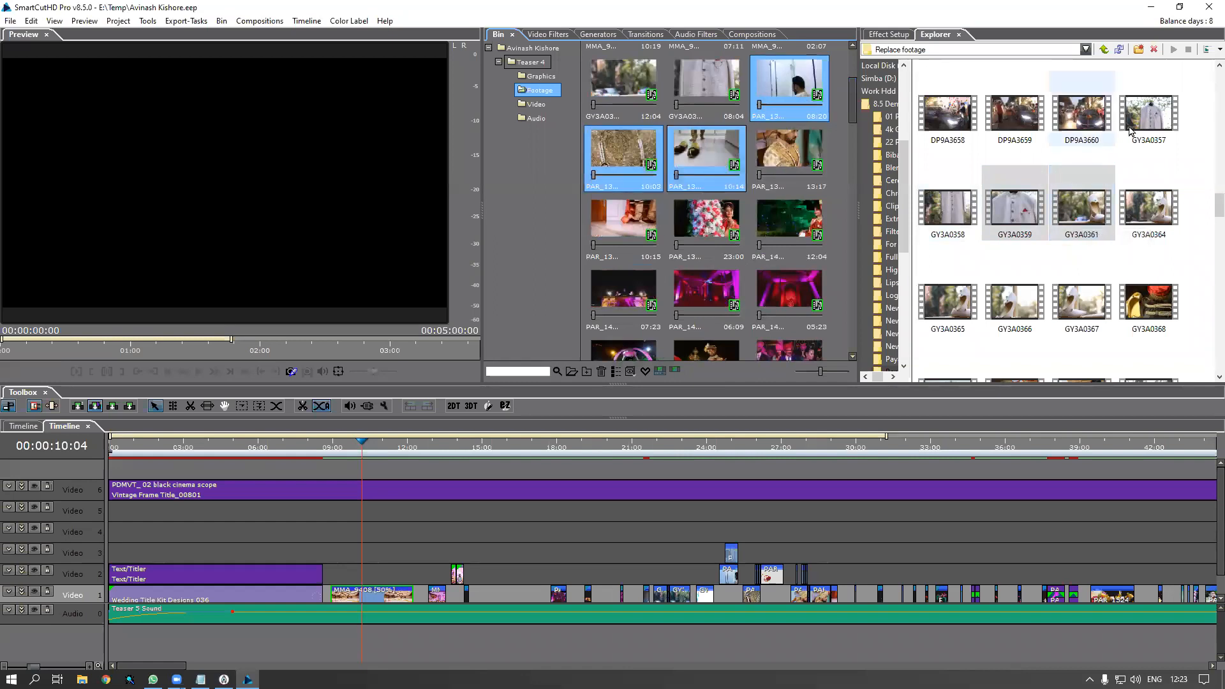
left_click(1148, 115)
left_click(1082, 208, "shift")
left_click_drag(1081, 207, 702, 164)
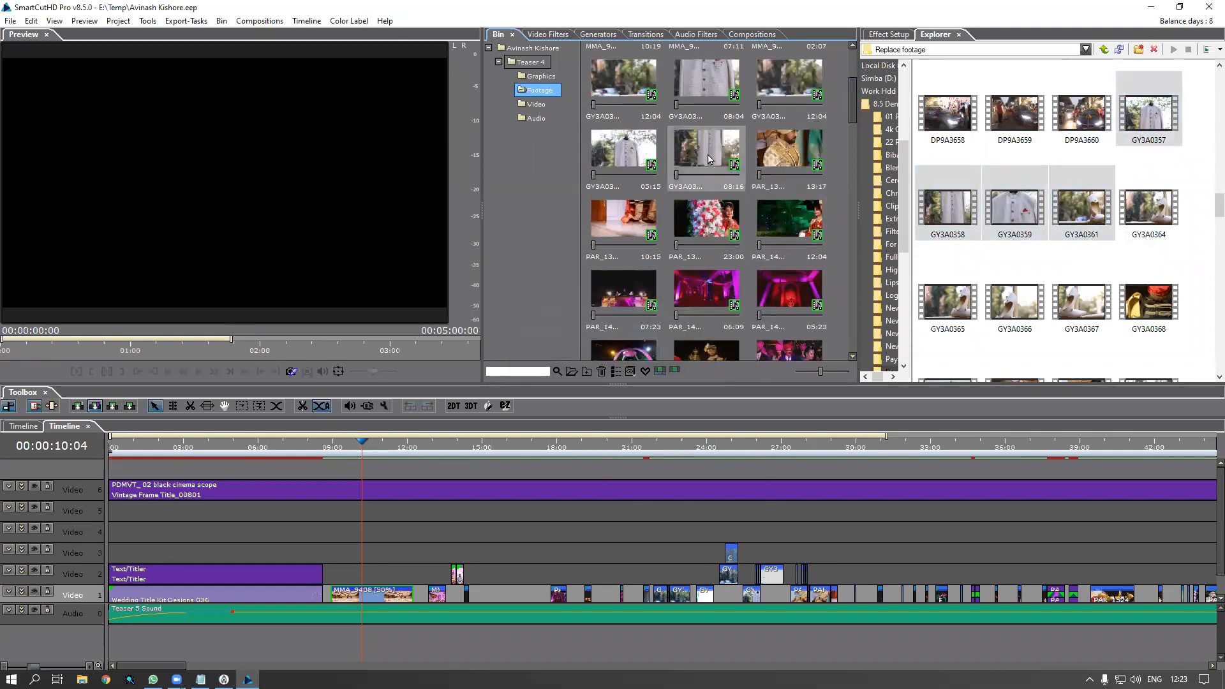
left_click(708, 159)
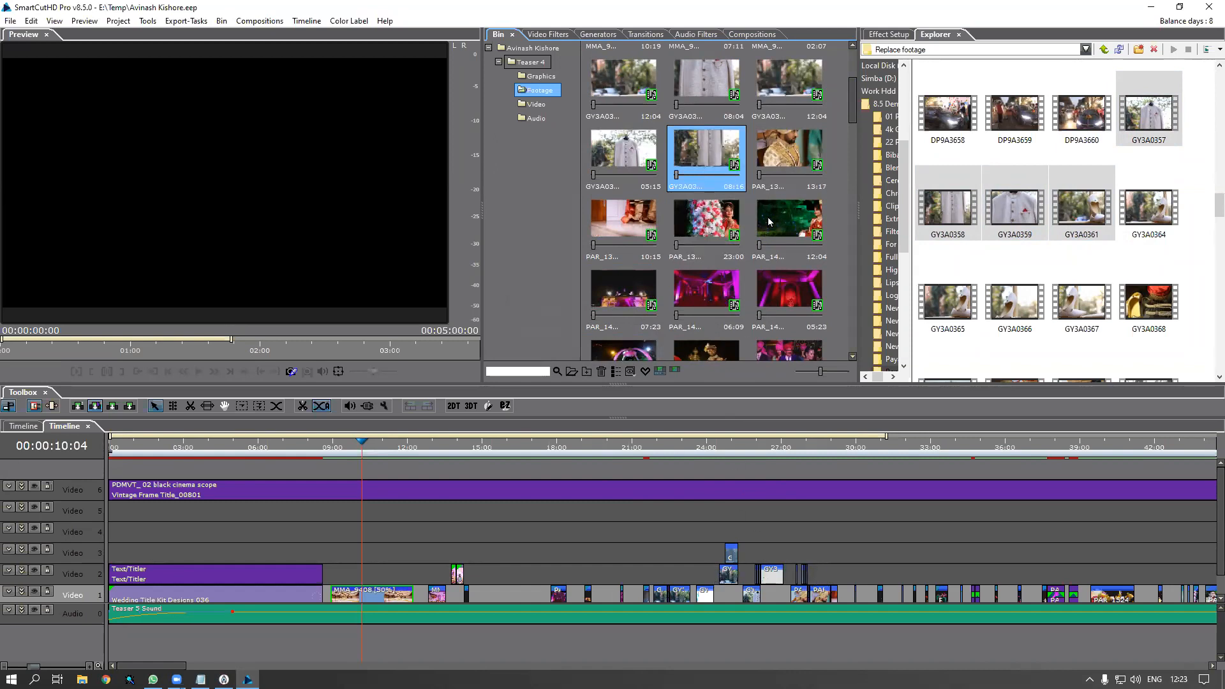
Replace PAR_13 13:17, 10:15, 23:00 and PAR_14 12:04 with GY3A0371, GY3A0372 and GY3A0374
left_click(789, 153)
left_click_drag(853, 108, 853, 121)
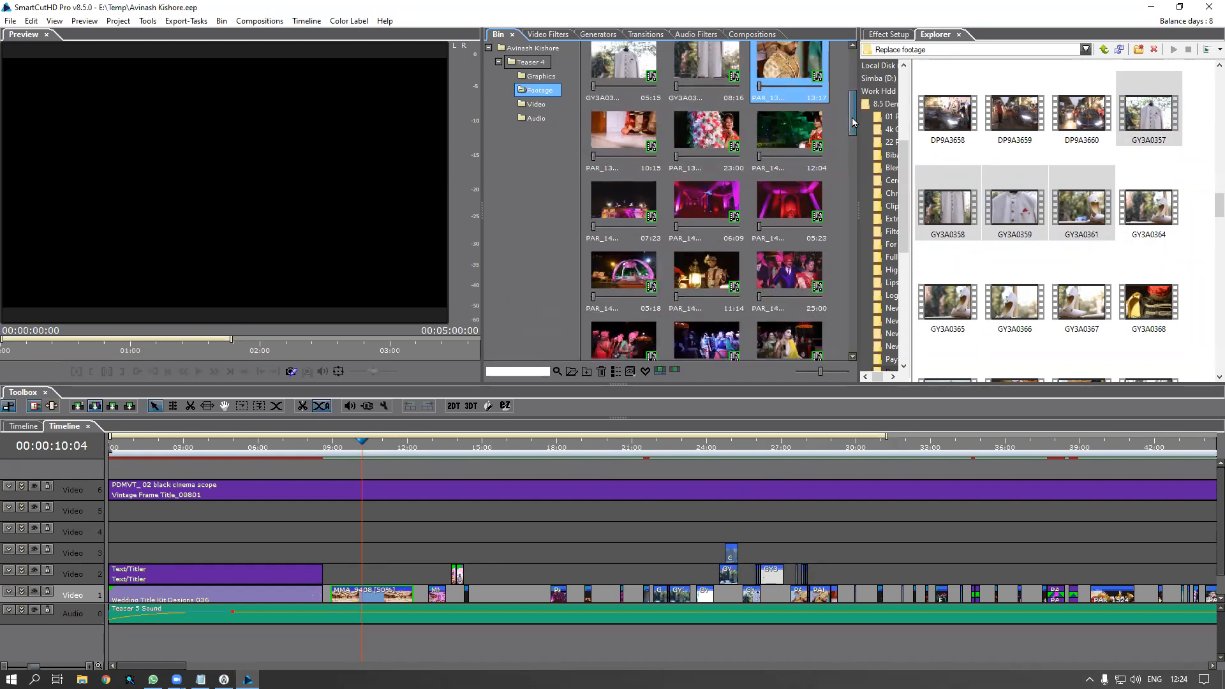
left_click(802, 142, "shift")
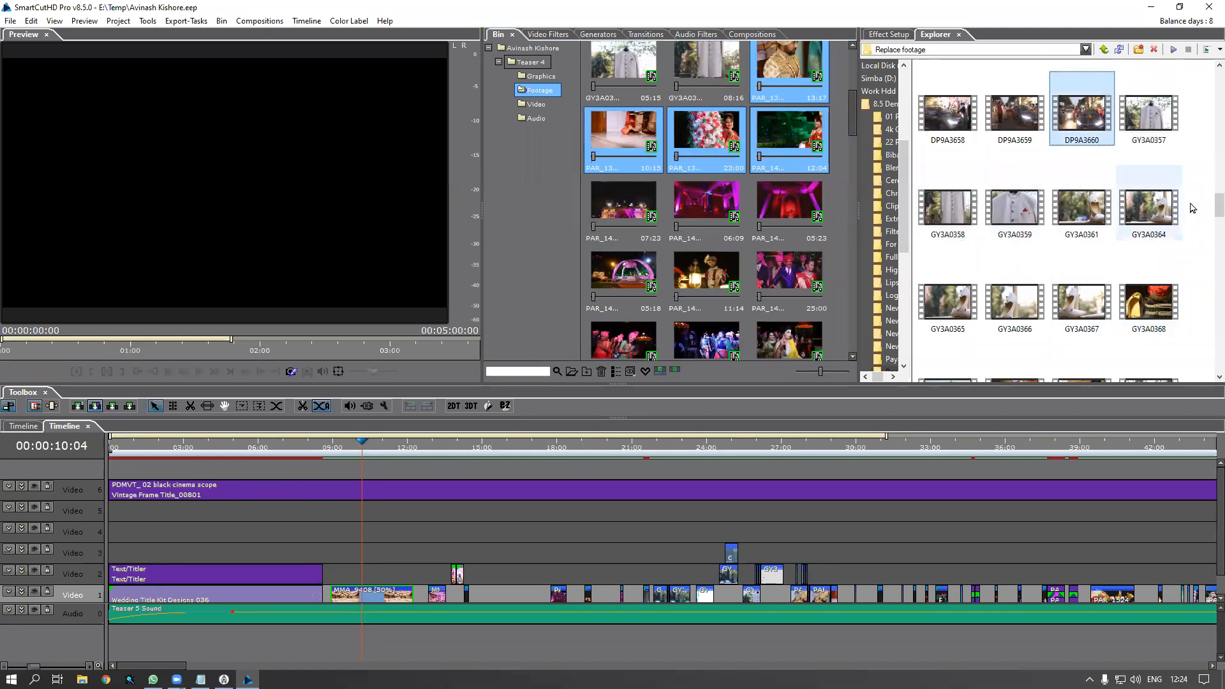
left_click_drag(1217, 205, 1208, 226)
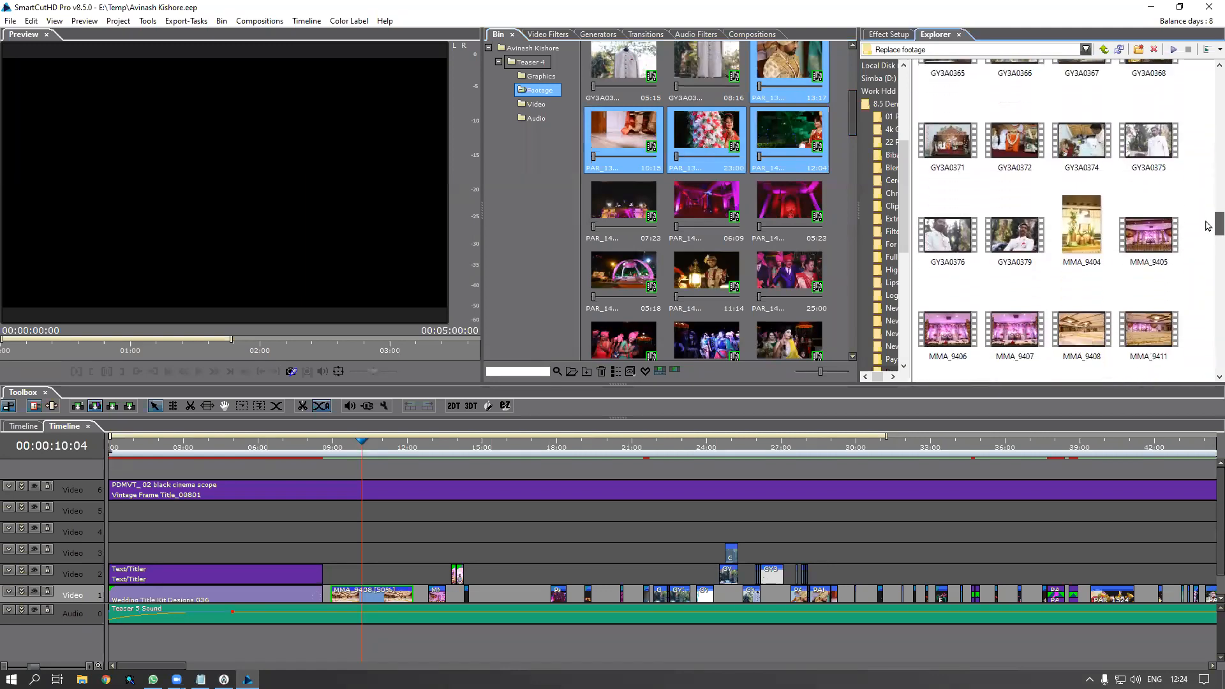
left_click(942, 142)
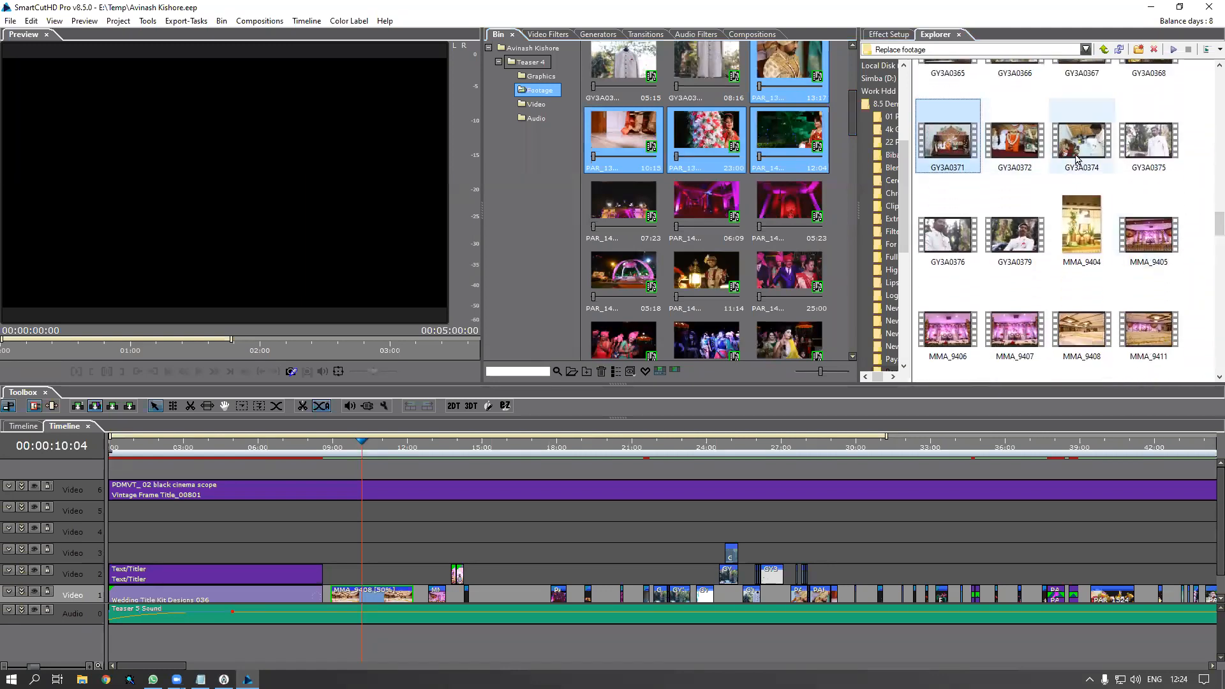
left_click(1074, 157, "shift")
left_click_drag(1002, 153, 733, 137)
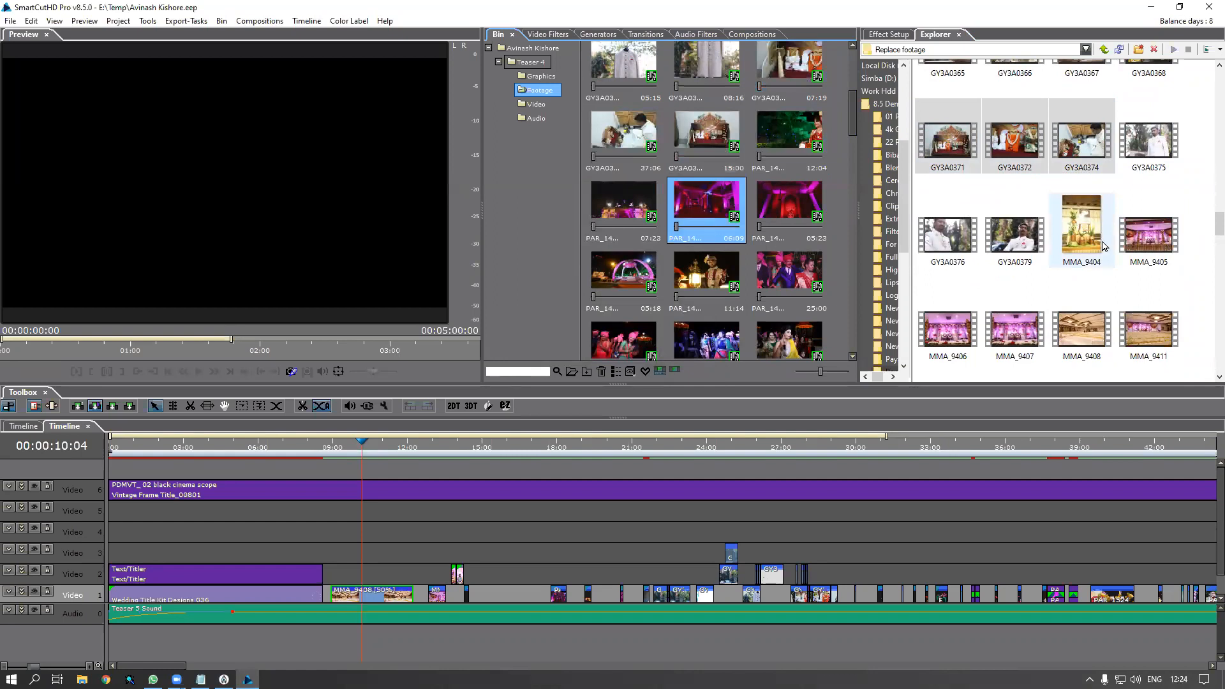
Delete the MMA_9404 still image from the new files and select every bin clip
left_click(1093, 246)
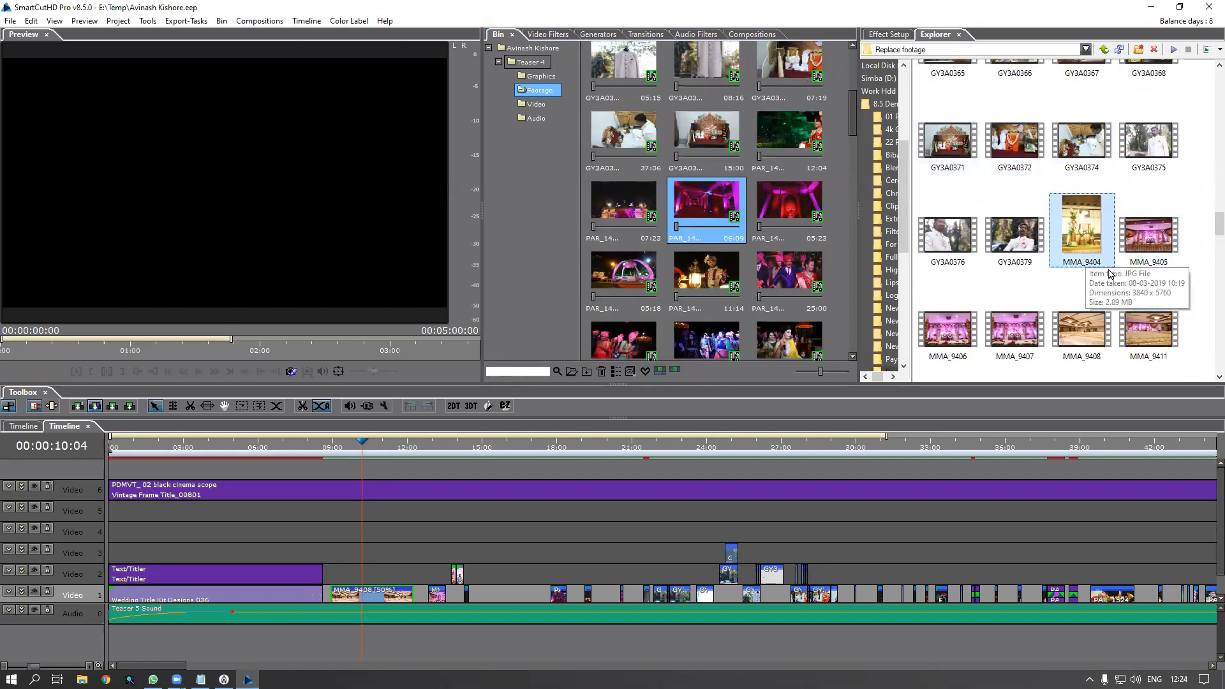
key("Delete")
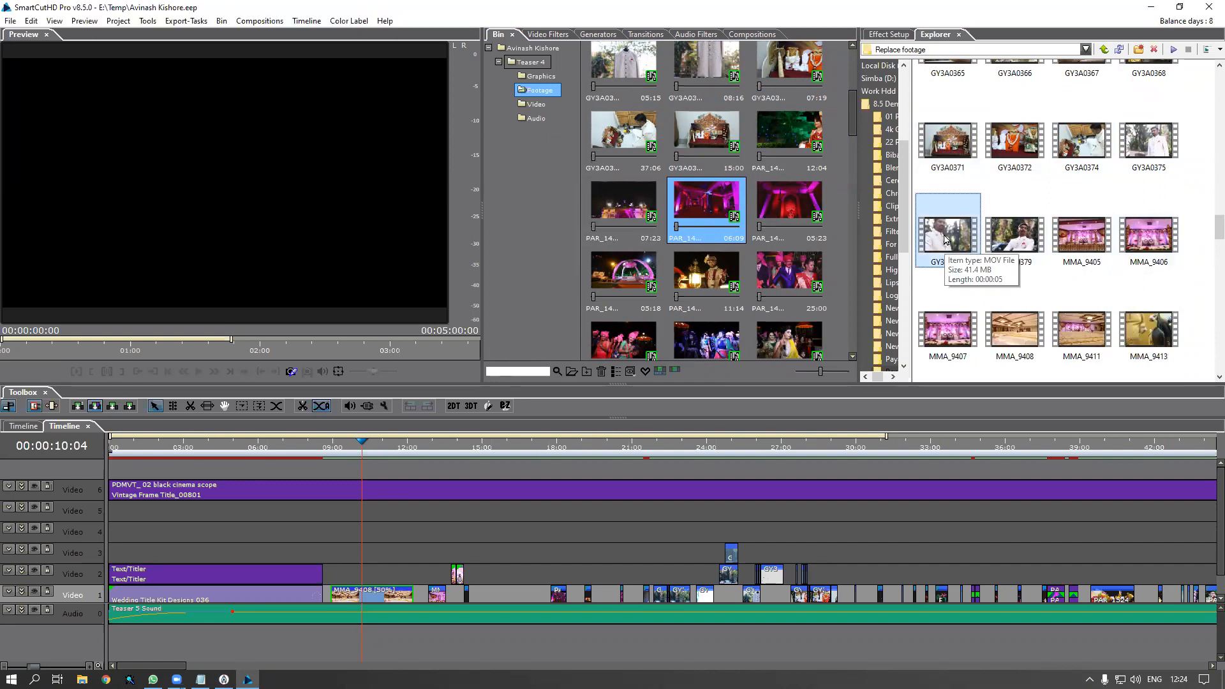
left_click(716, 159)
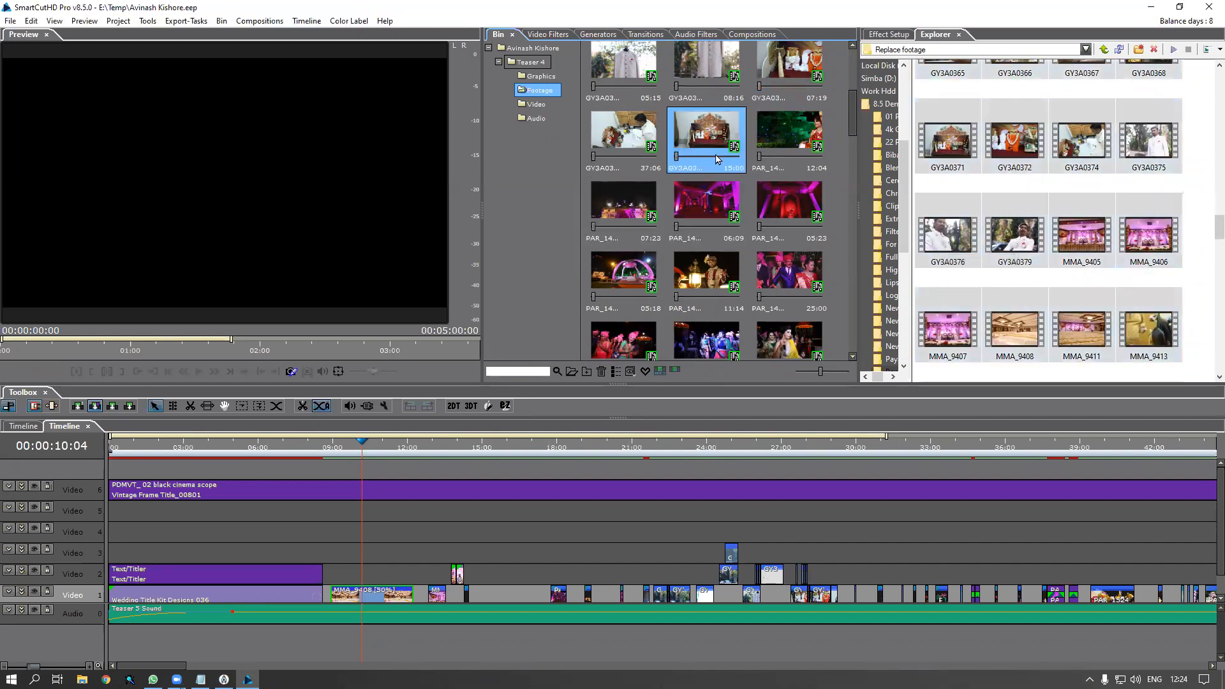
key("ctrl+a")
Drag all 172 bin clips onto Replace footage and wait for the files to finish loading
mouse_move(717, 159)
left_mouse_down()
mouse_move(772, 162)
mouse_move(738, 150)
left_mouse_up()
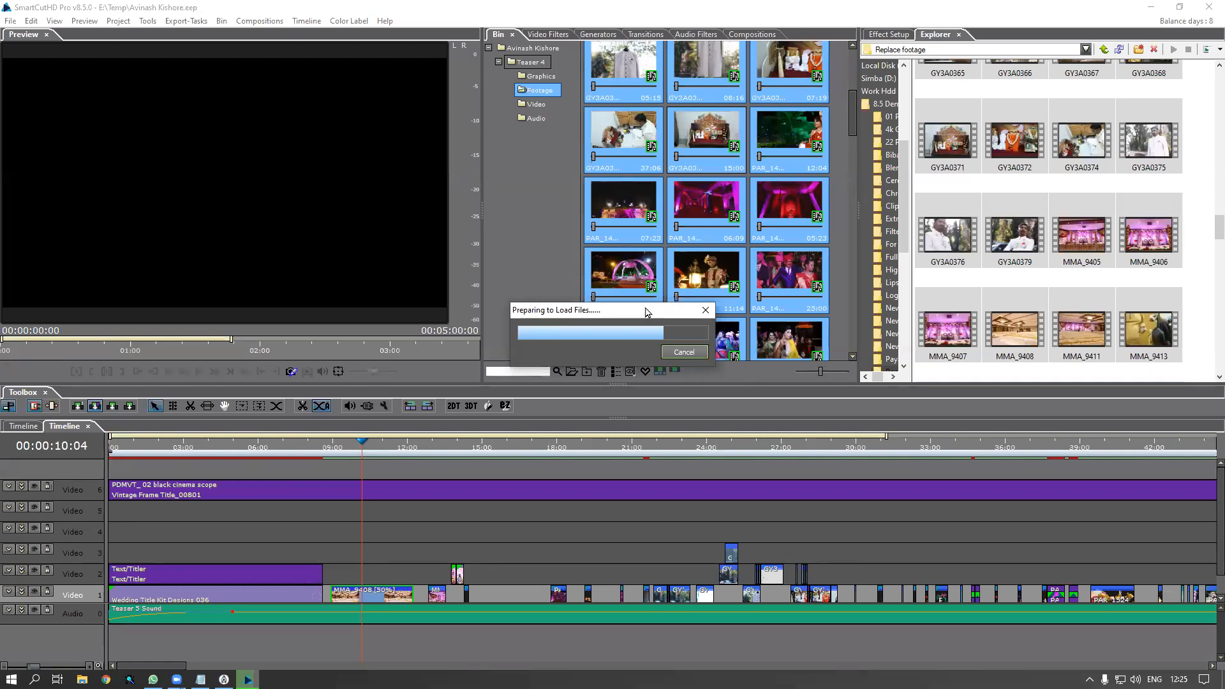
left_click_drag(647, 312, 696, 246)
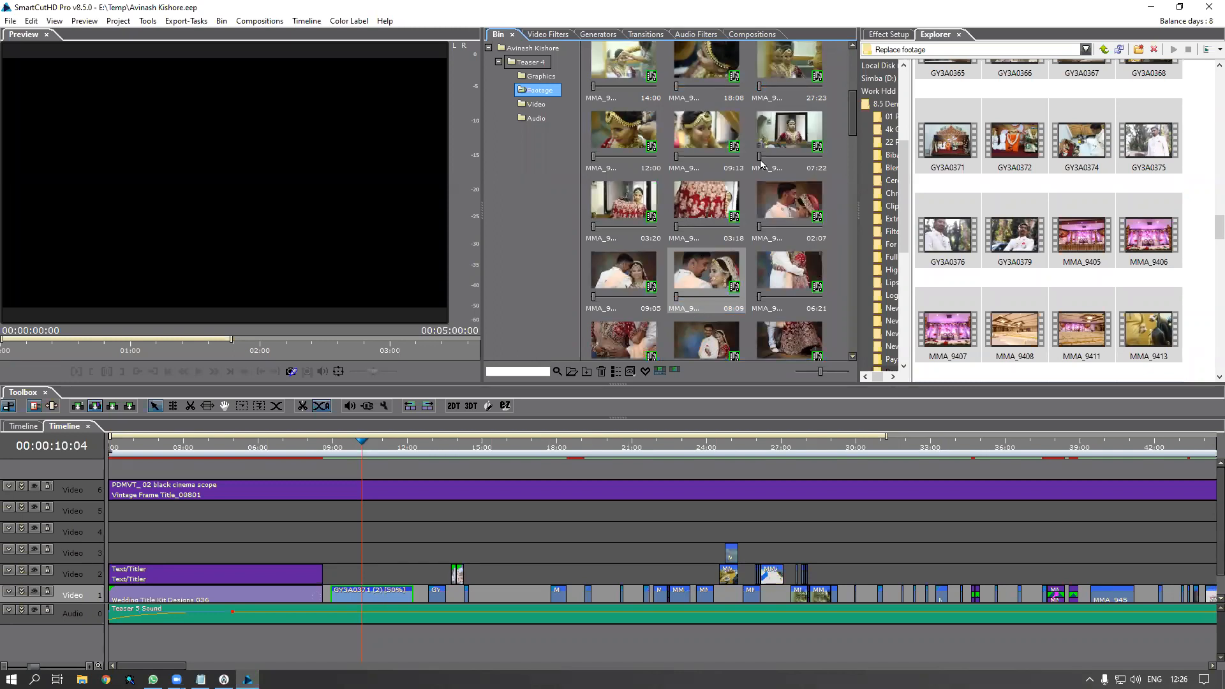
left_click_drag(852, 110, 848, 365)
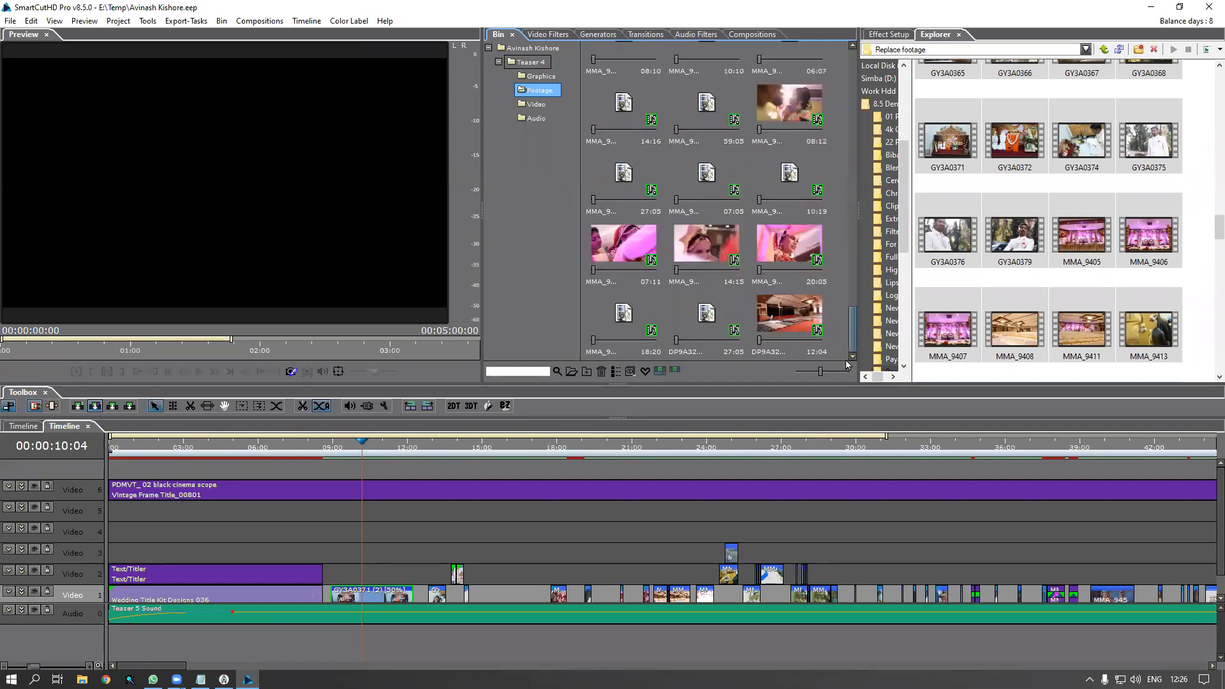
Play the teaser from 00:00 in the preview and pause at 00:00:05:07
left_click_drag(845, 365, 852, 46)
left_click(112, 450)
key("space")
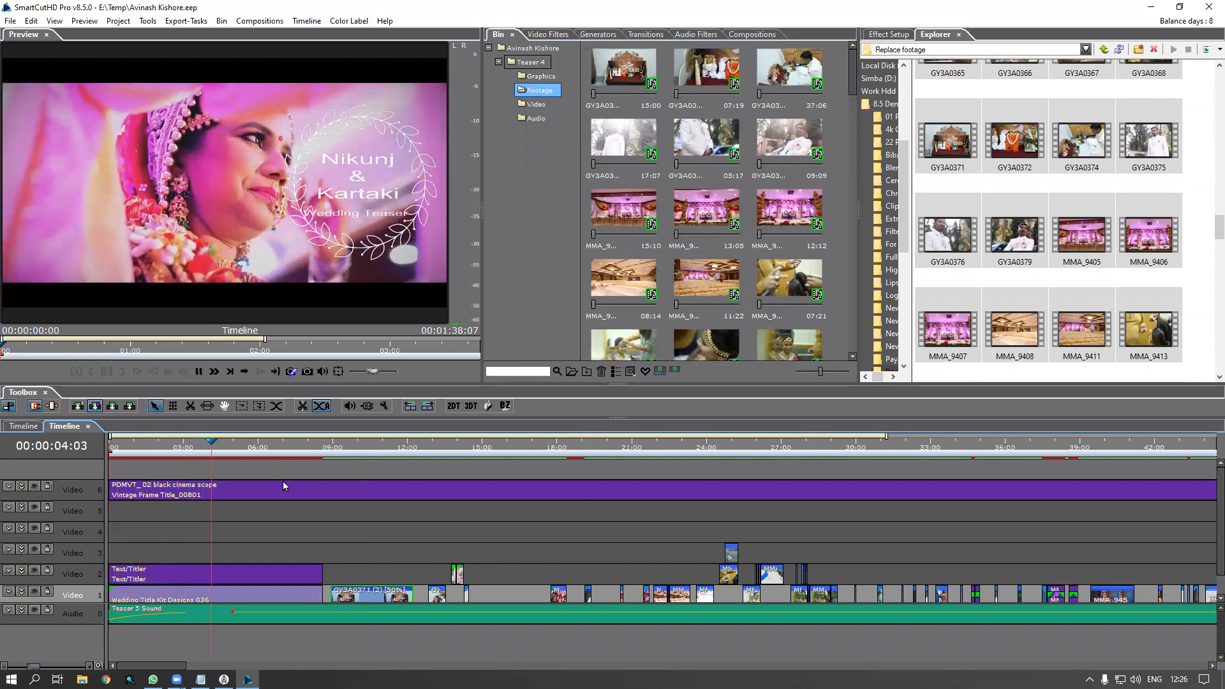
key("space")
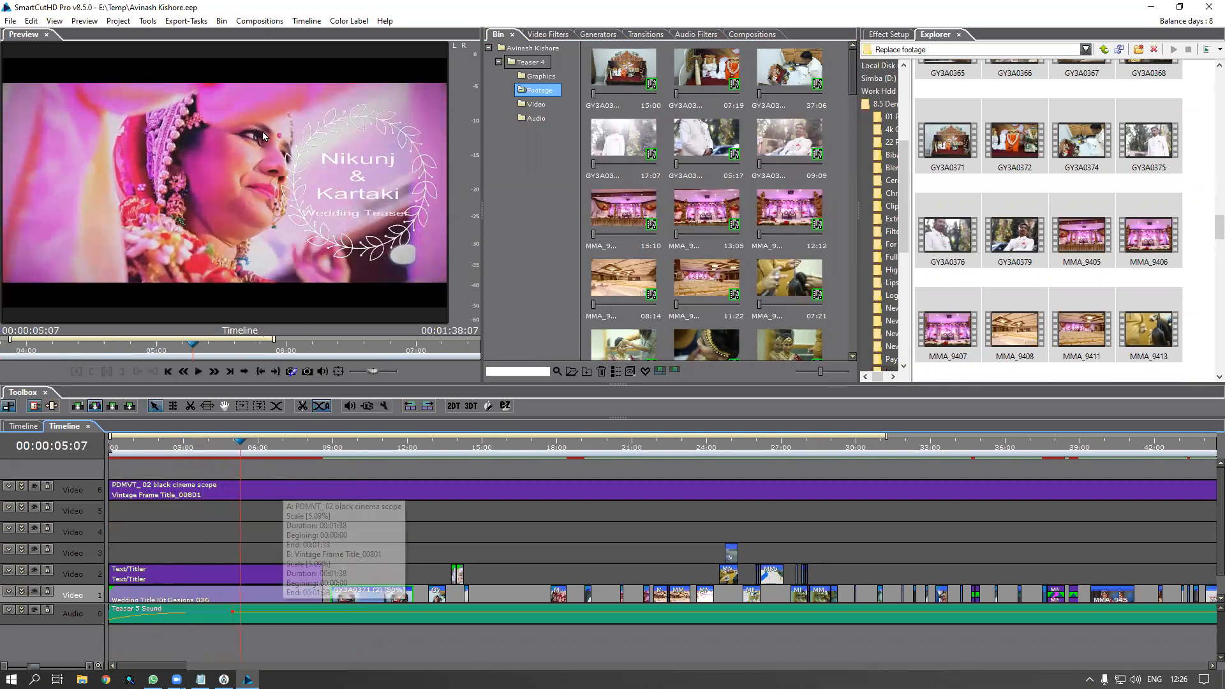
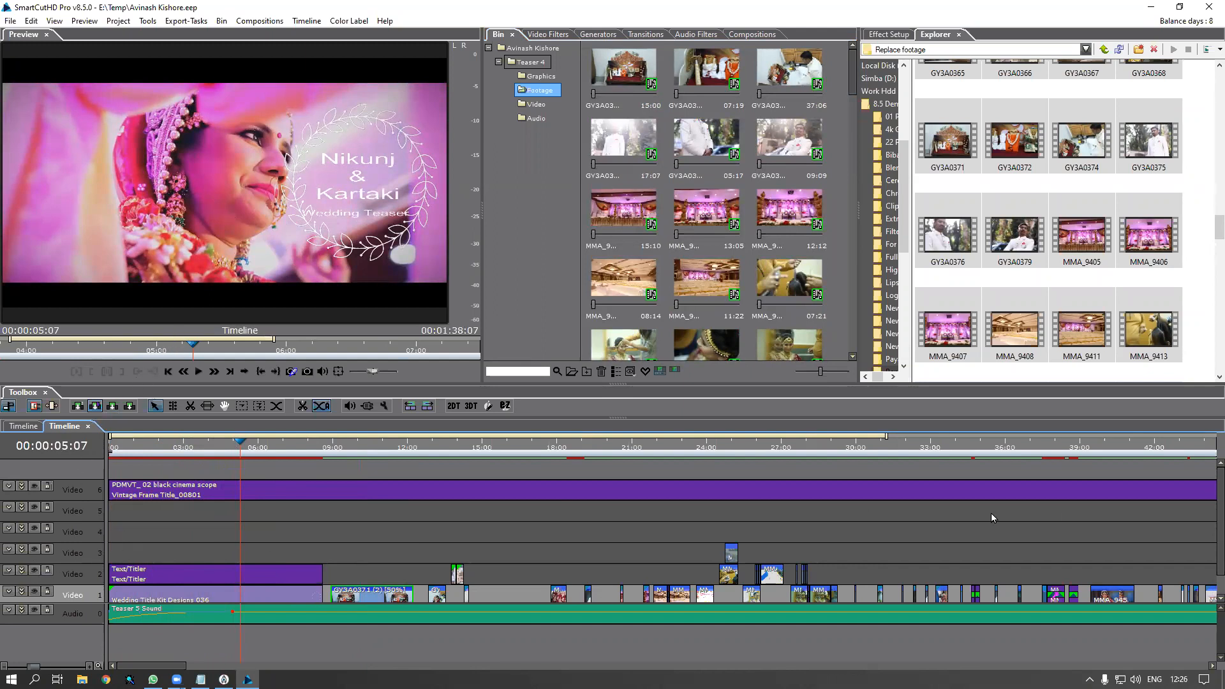
Browse the wedding footage and create a new bin folder
scroll(1207, 648, "down", 1)
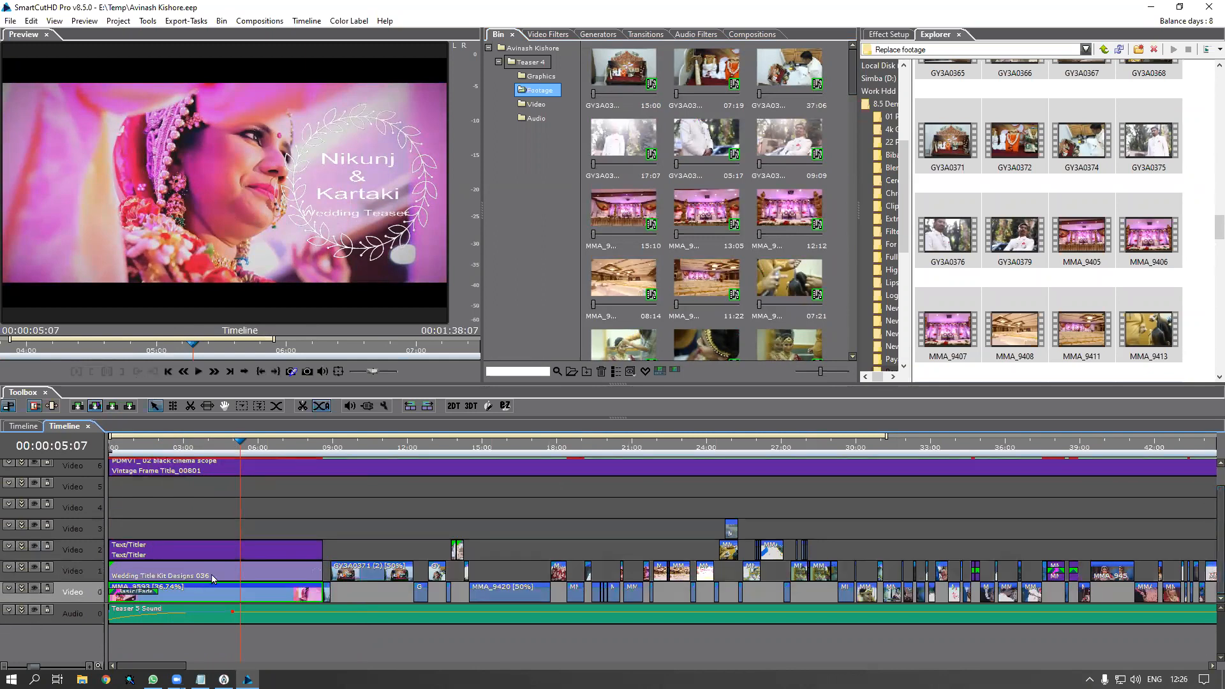
left_click(1123, 258)
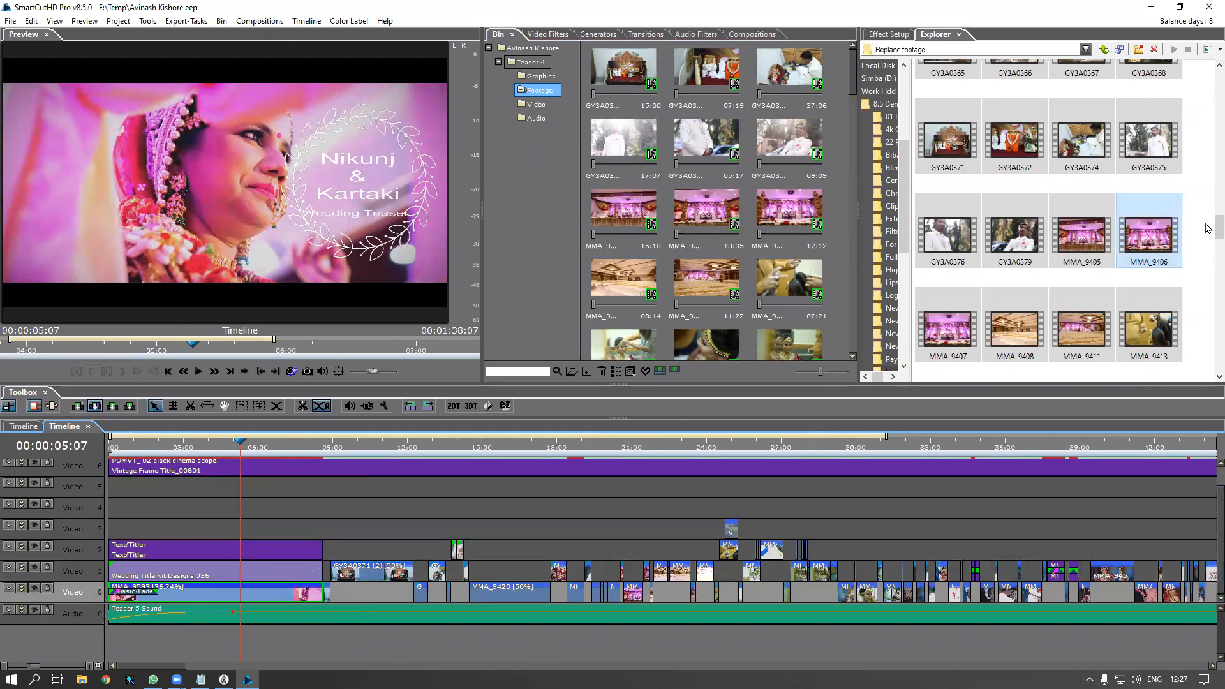
scroll(1207, 245, "down", 5)
scroll(1207, 264, "down", 1)
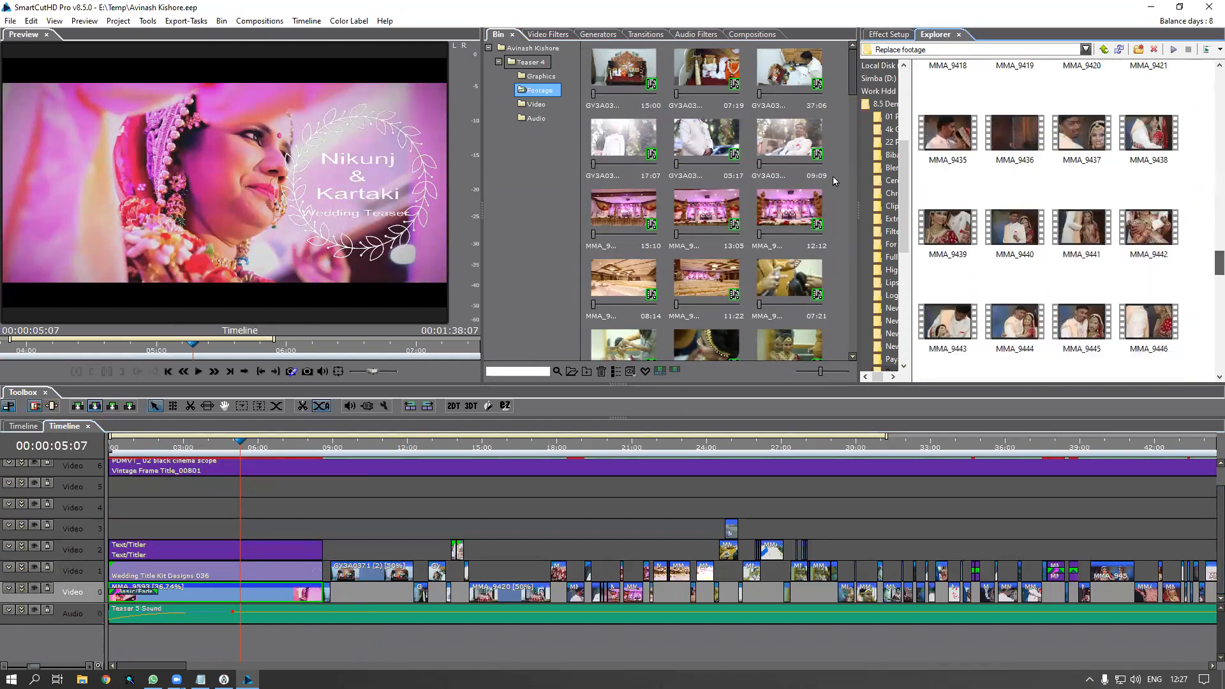
left_click(1044, 231)
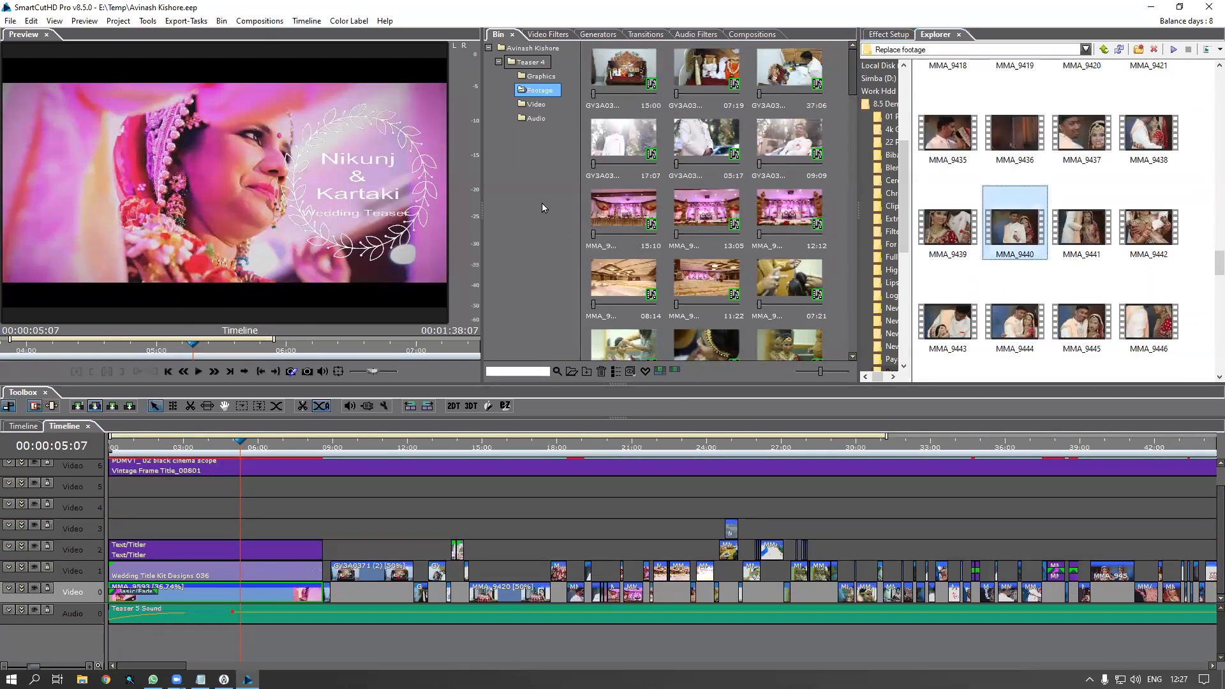
right_click(542, 182)
left_click(570, 192)
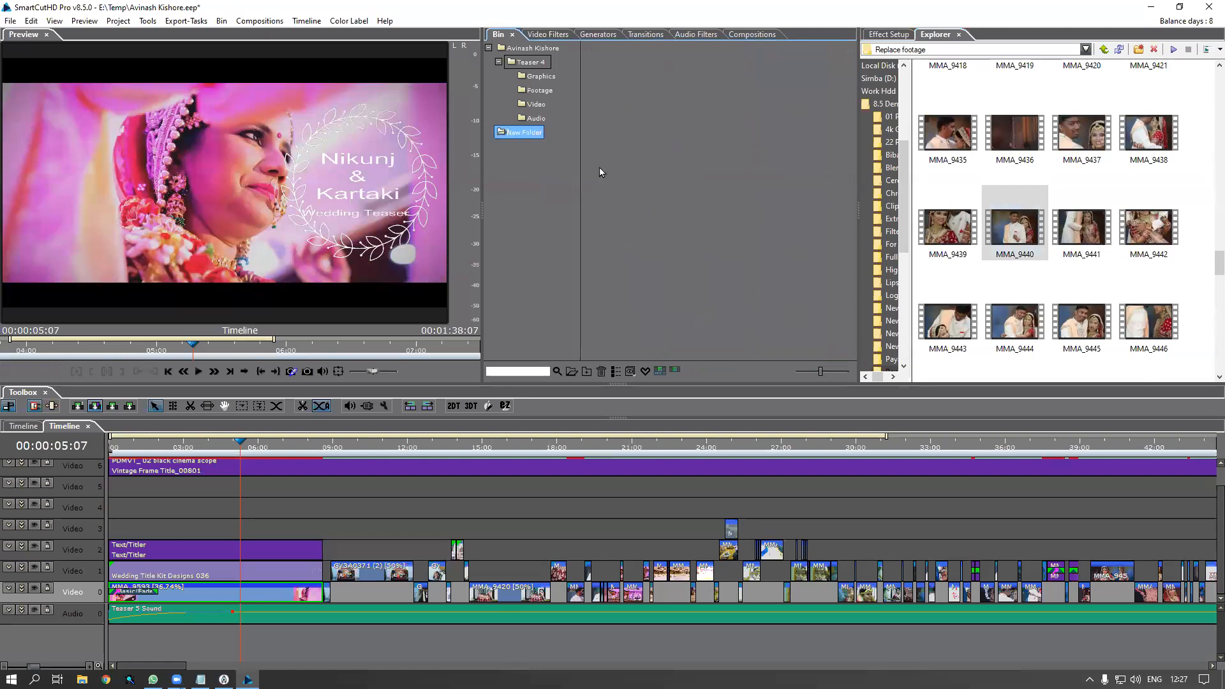
left_click(1034, 238)
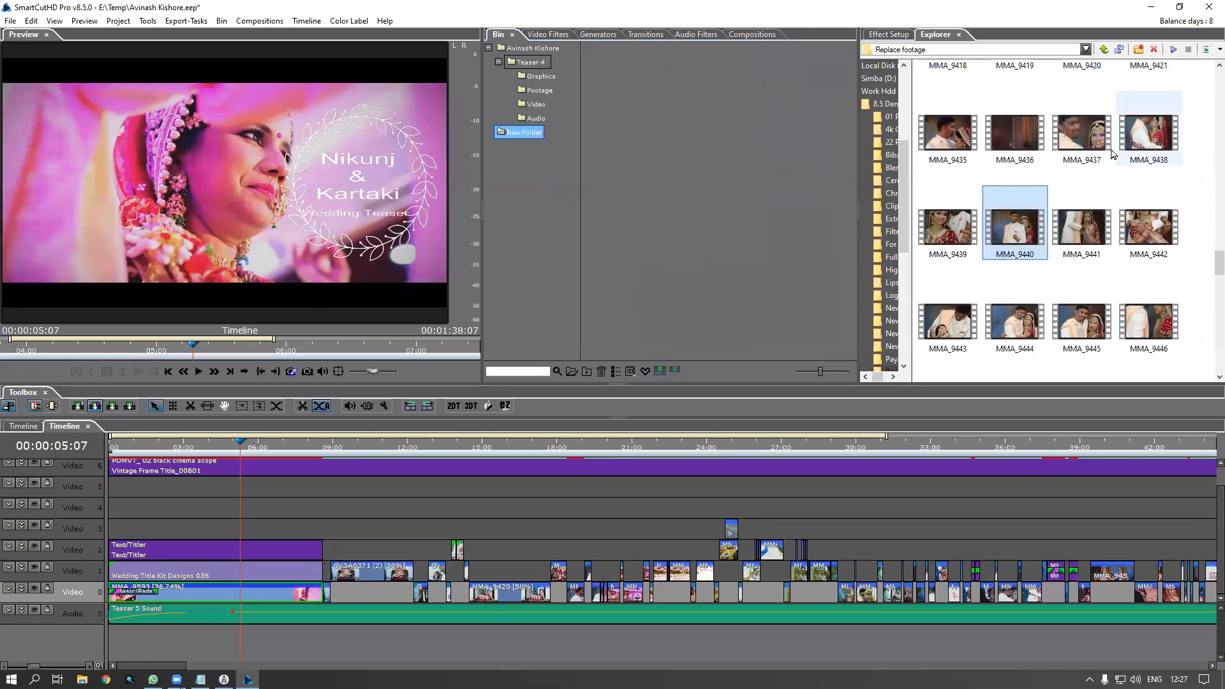
Import couple clip MMA_9435 into the new folder and drop it at the opening of Video 0
left_click(954, 147)
left_click_drag(949, 142, 732, 201)
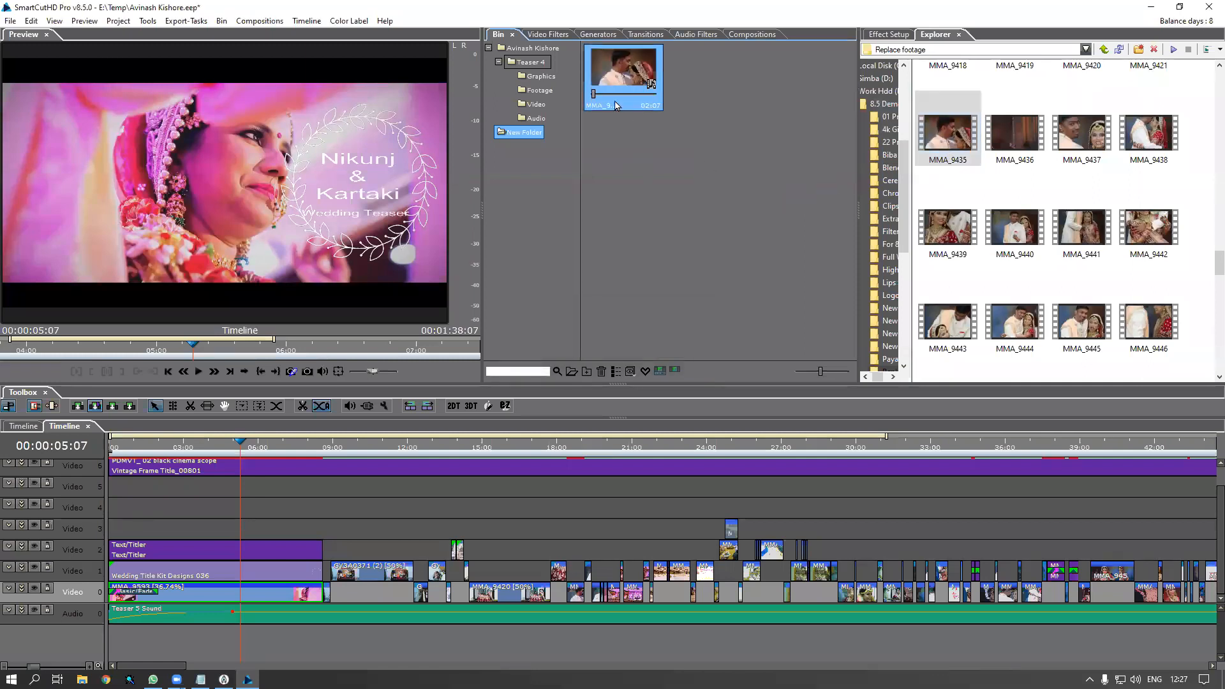
left_click_drag(626, 76, 219, 591)
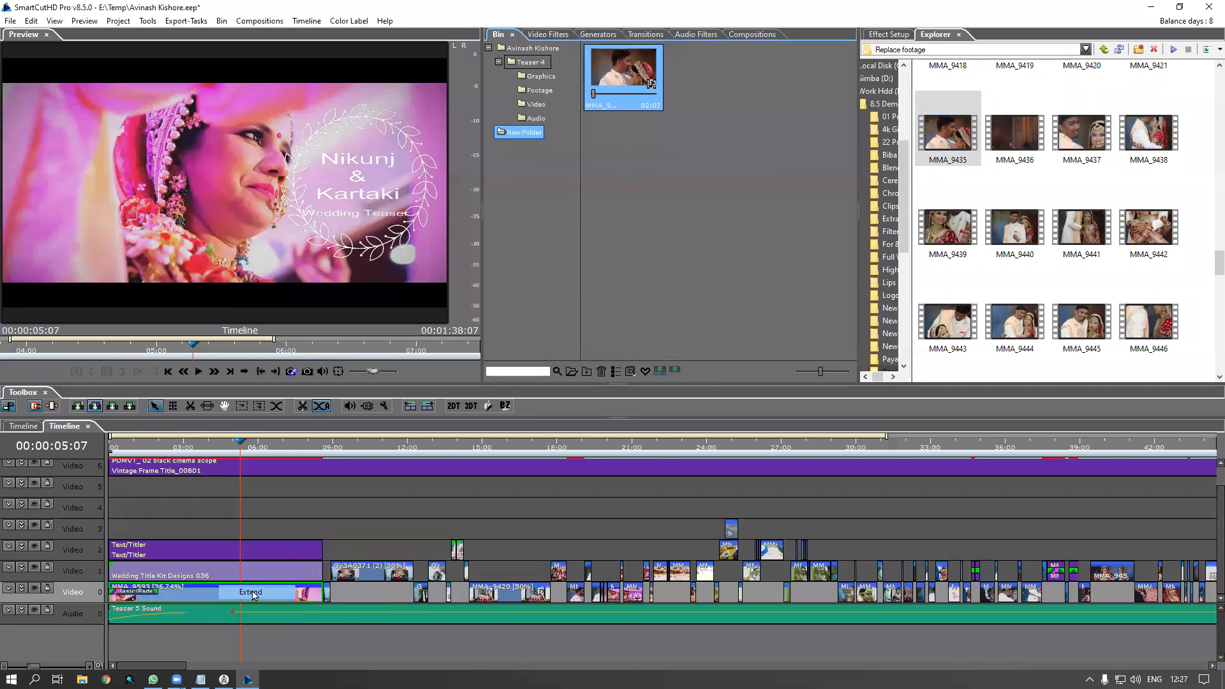
Extend MMA_9435 to fill the opening and scrub to the title frame near 4 seconds
left_click(253, 594)
left_click(114, 448)
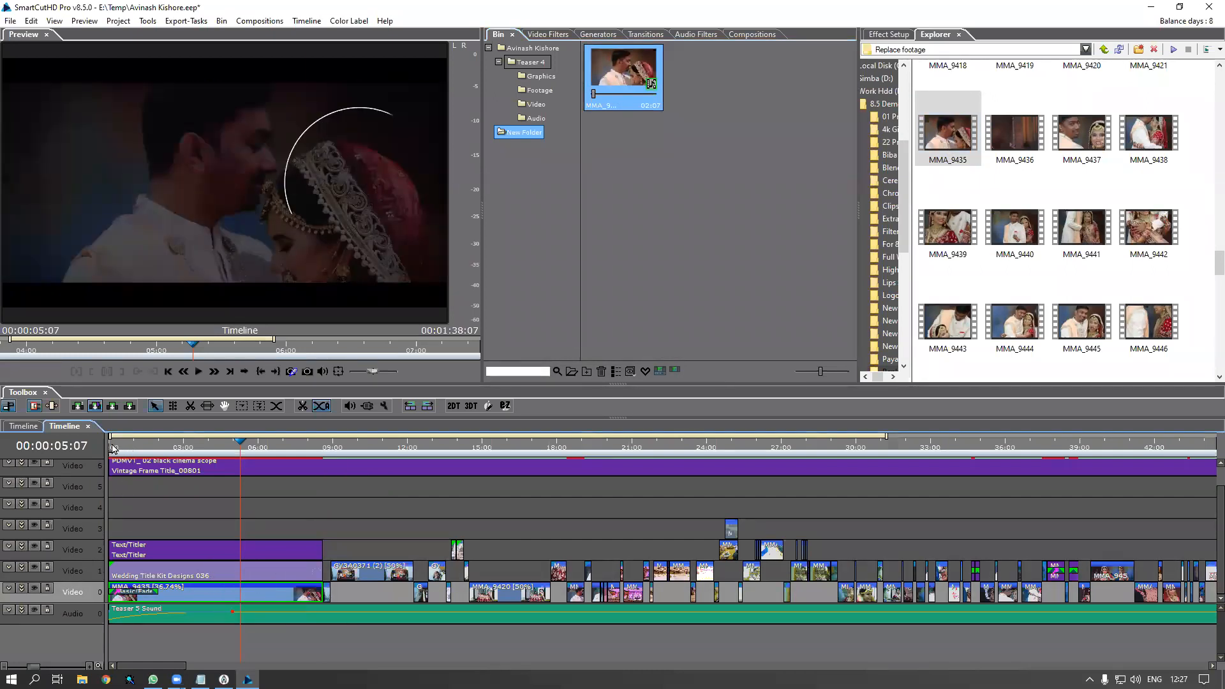
left_click_drag(137, 455, 213, 465)
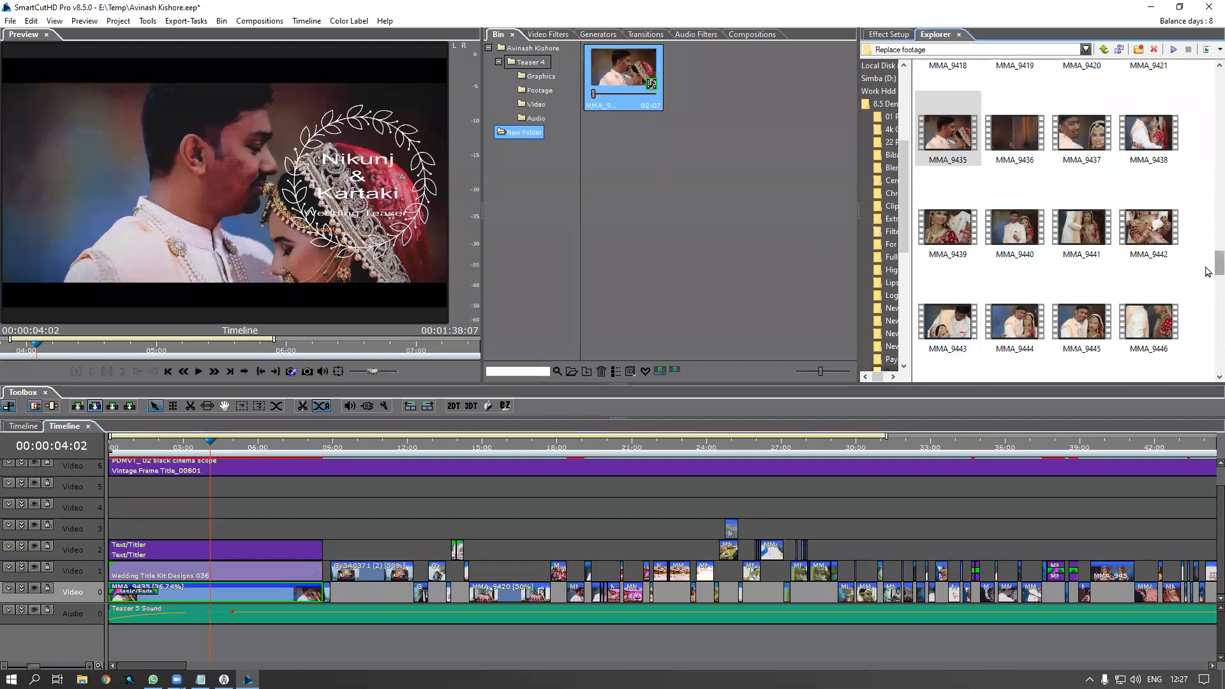
Import MMA_9451 into the bin and place it at the opening of Video 0, truncated from the left
scroll(1208, 287, "down", 3)
scroll(1208, 288, "down", 1)
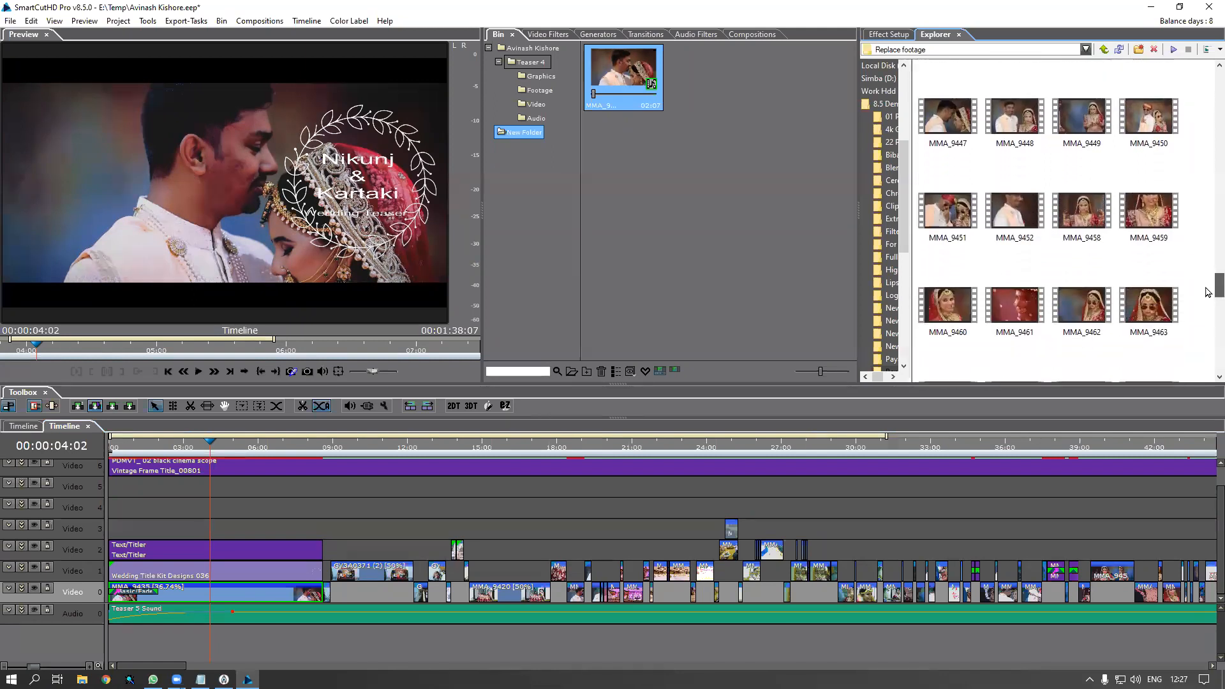
left_click(938, 233)
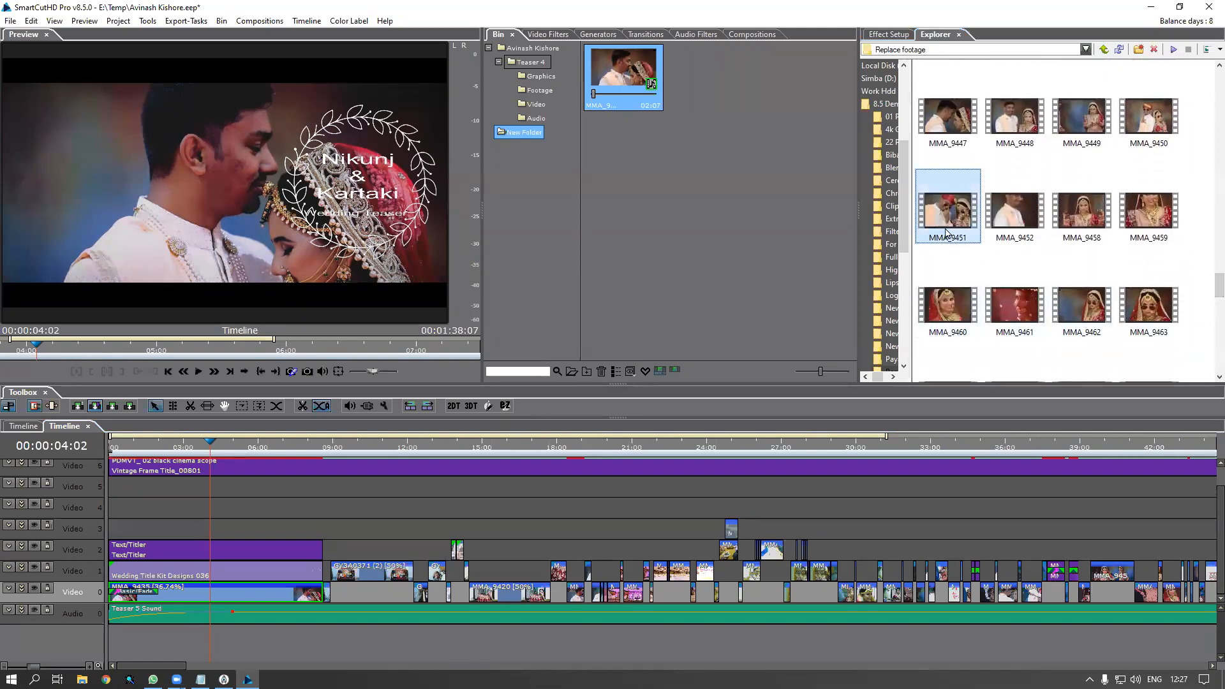
left_click_drag(948, 227, 702, 185)
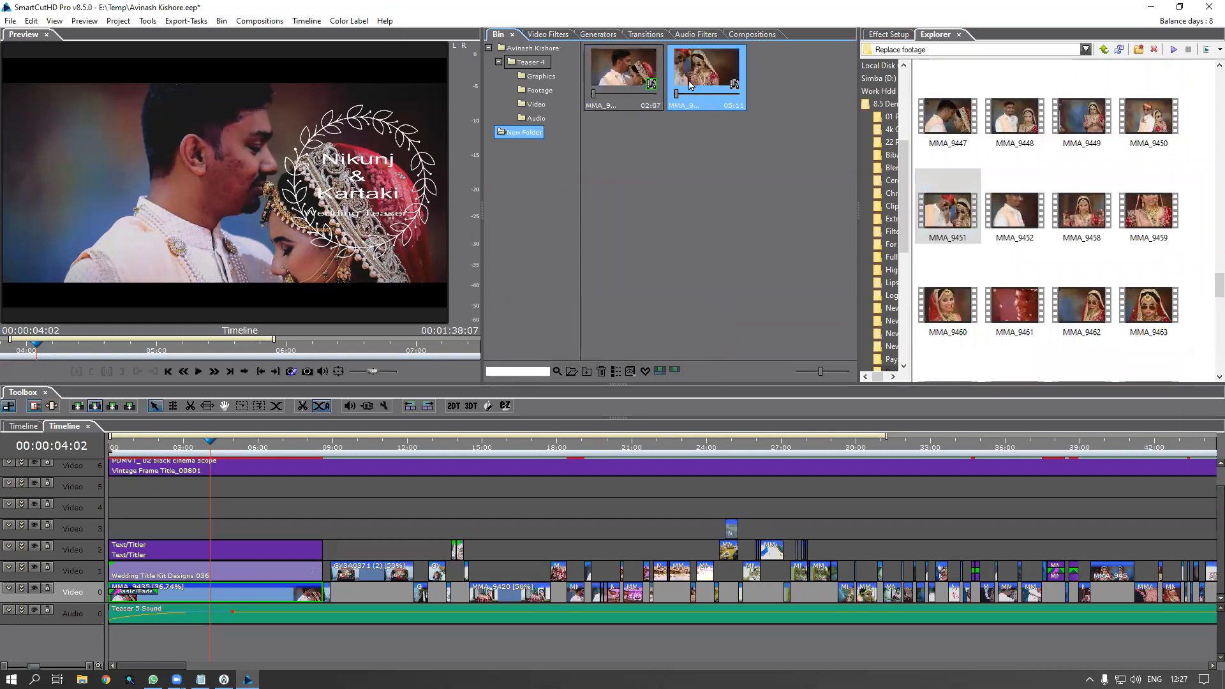
left_click_drag(705, 78, 254, 593)
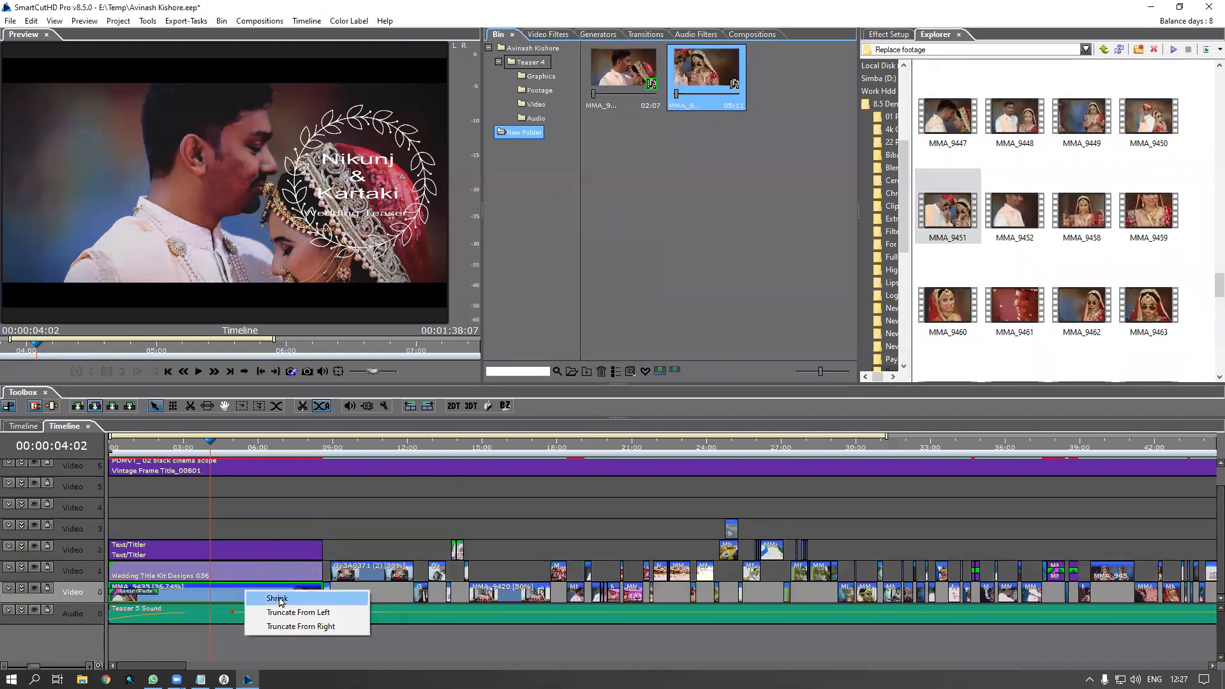
left_click(289, 612)
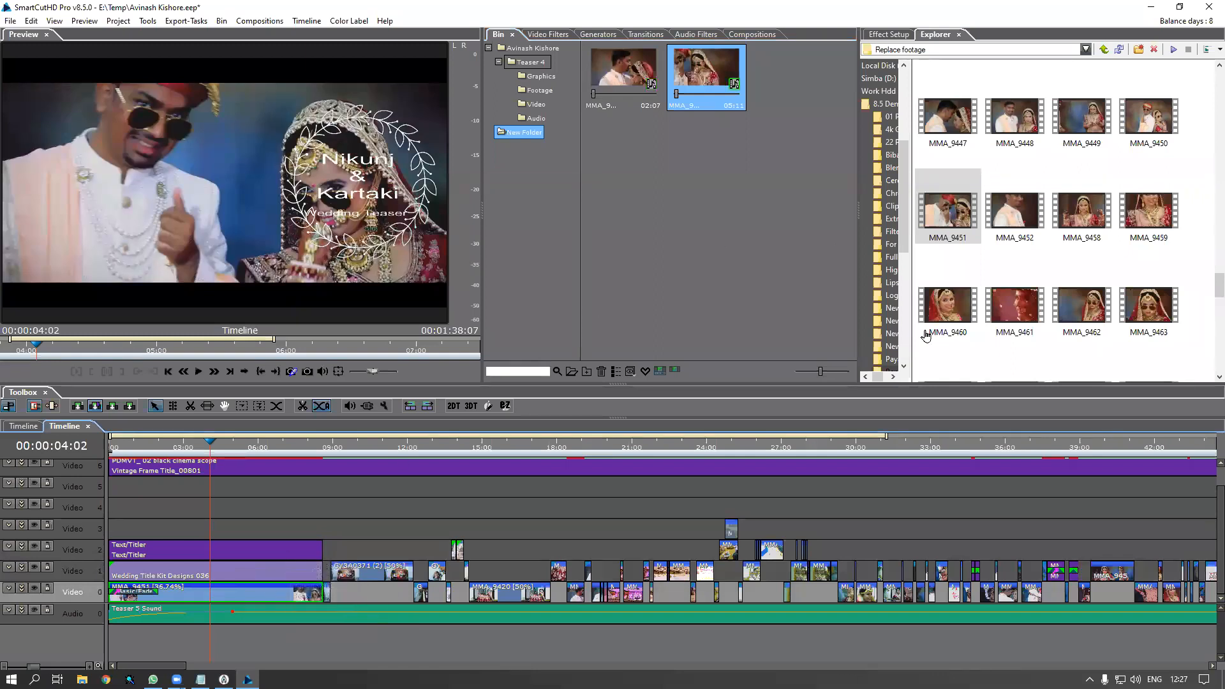
Import MMA_9450 into the bin and use it to replace MMA_9451 at the opening
left_click(1015, 118)
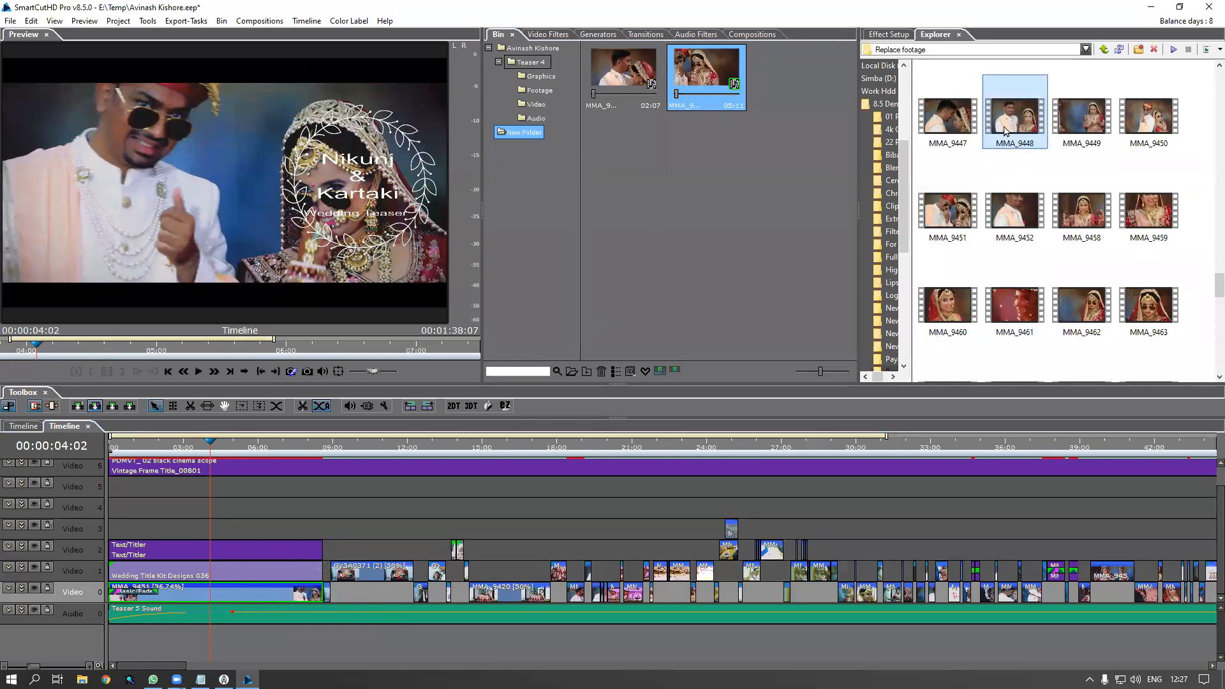
left_click(1152, 133)
left_click_drag(1148, 115, 744, 266)
left_click(773, 83)
left_click(293, 594)
left_click_drag(768, 83, 211, 587)
left_click(237, 593)
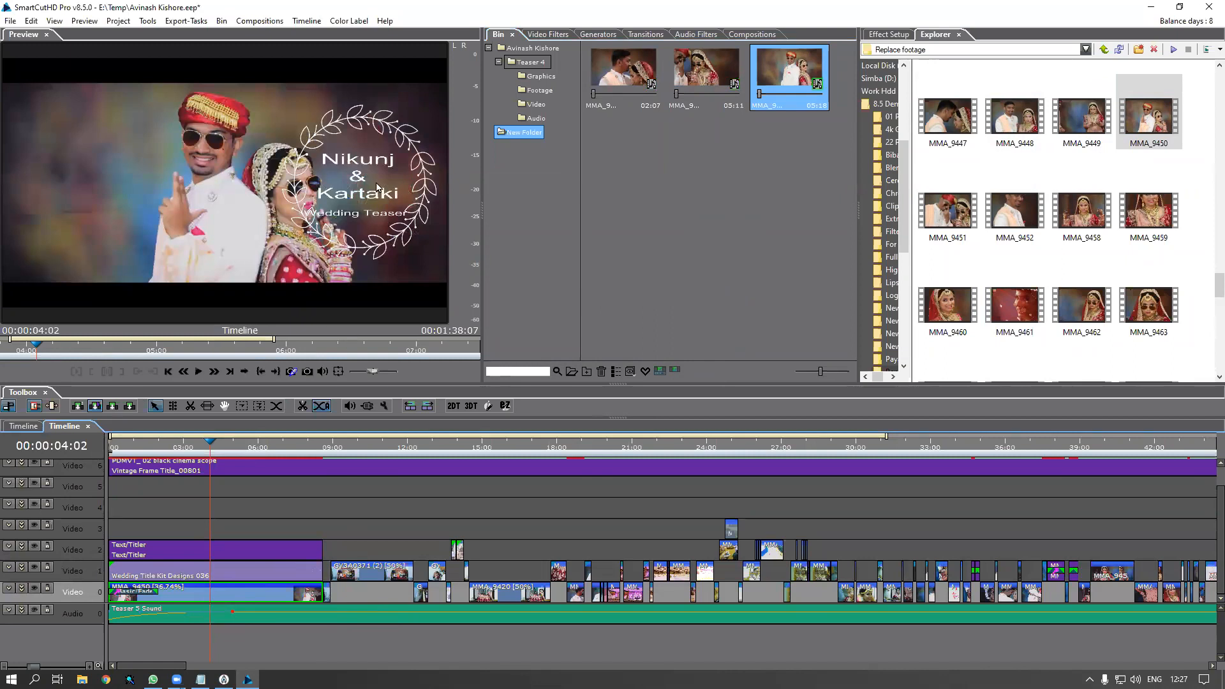
Select the Wedding Title Kit Designs 036 title clip on Video 2
left_click(213, 556)
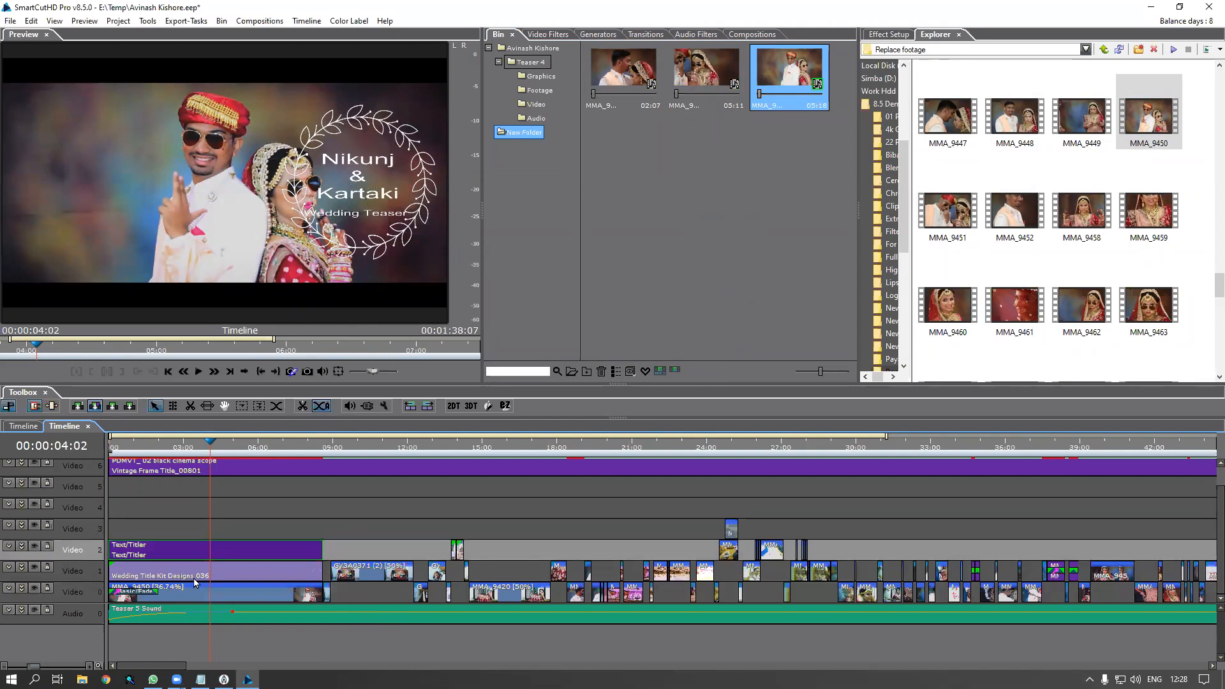
left_click(21, 548)
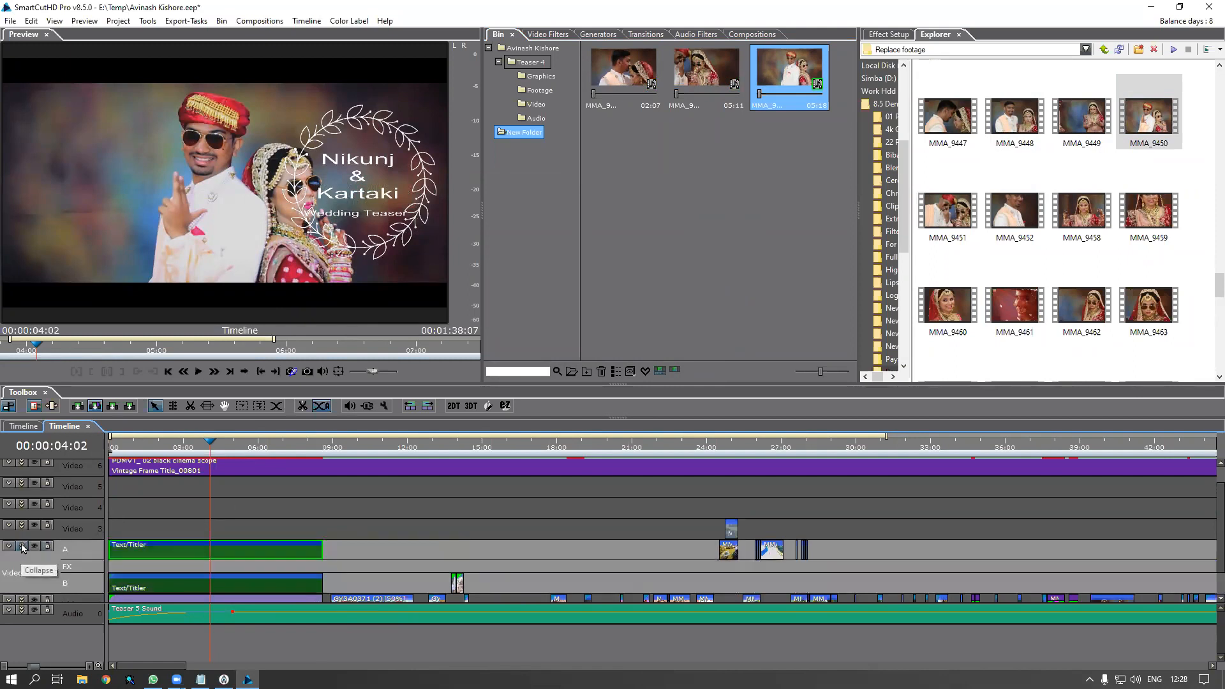
left_click(22, 547)
left_click(228, 579)
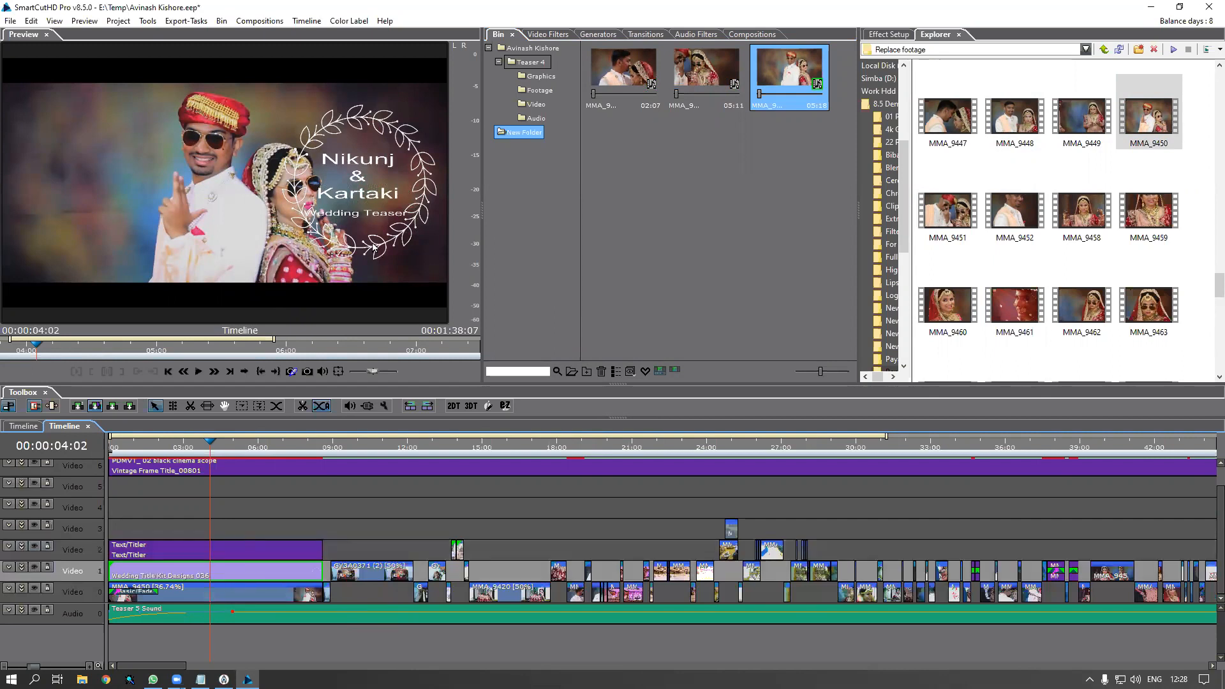
Change the title clip's Motion Position X from 0.610 to -0.610
left_click(891, 35)
left_click(867, 204)
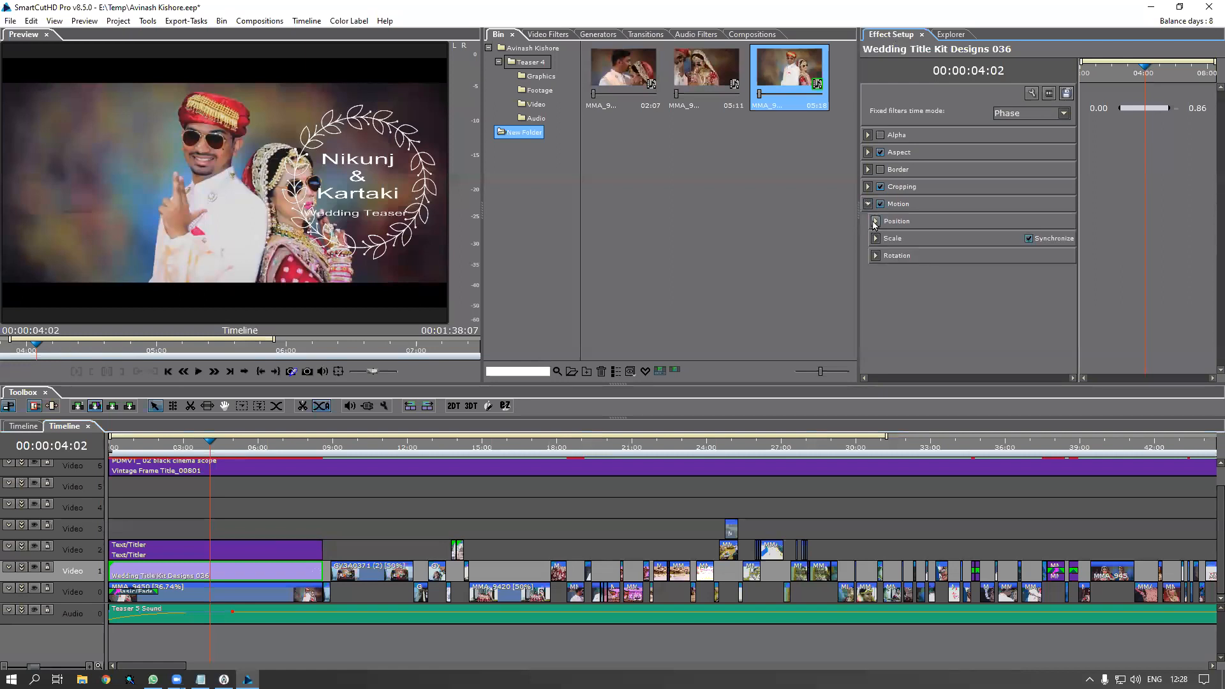
left_click(875, 221)
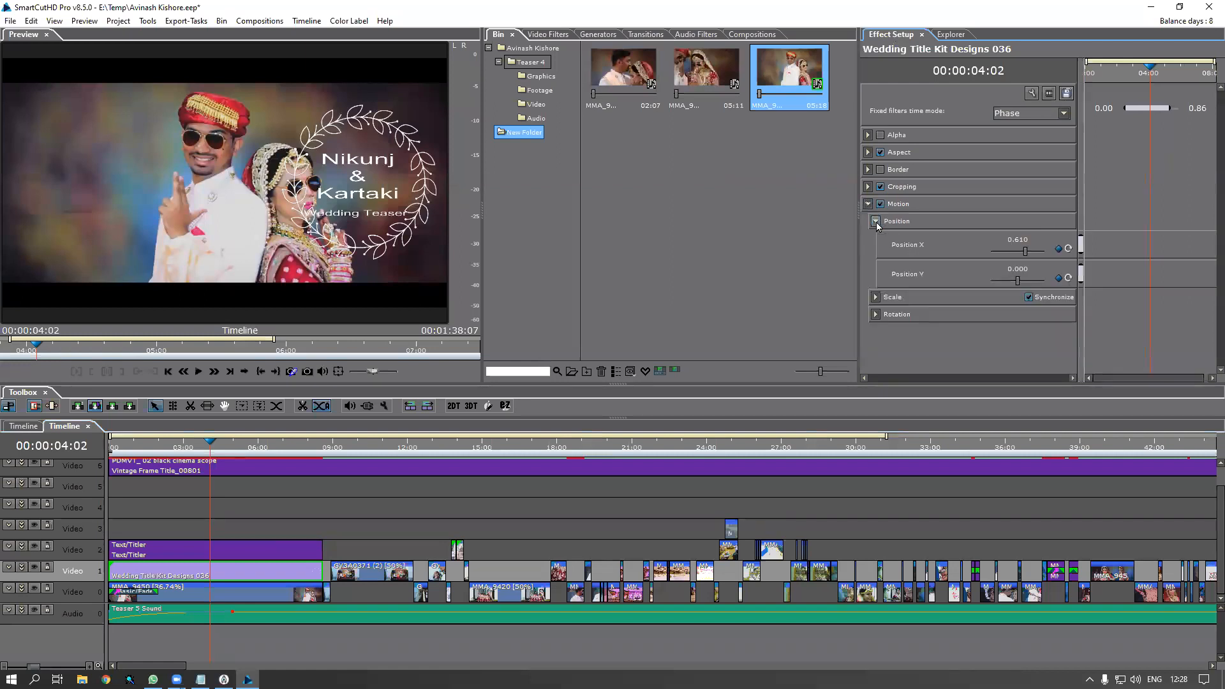
left_click(1008, 239)
left_click(1005, 242)
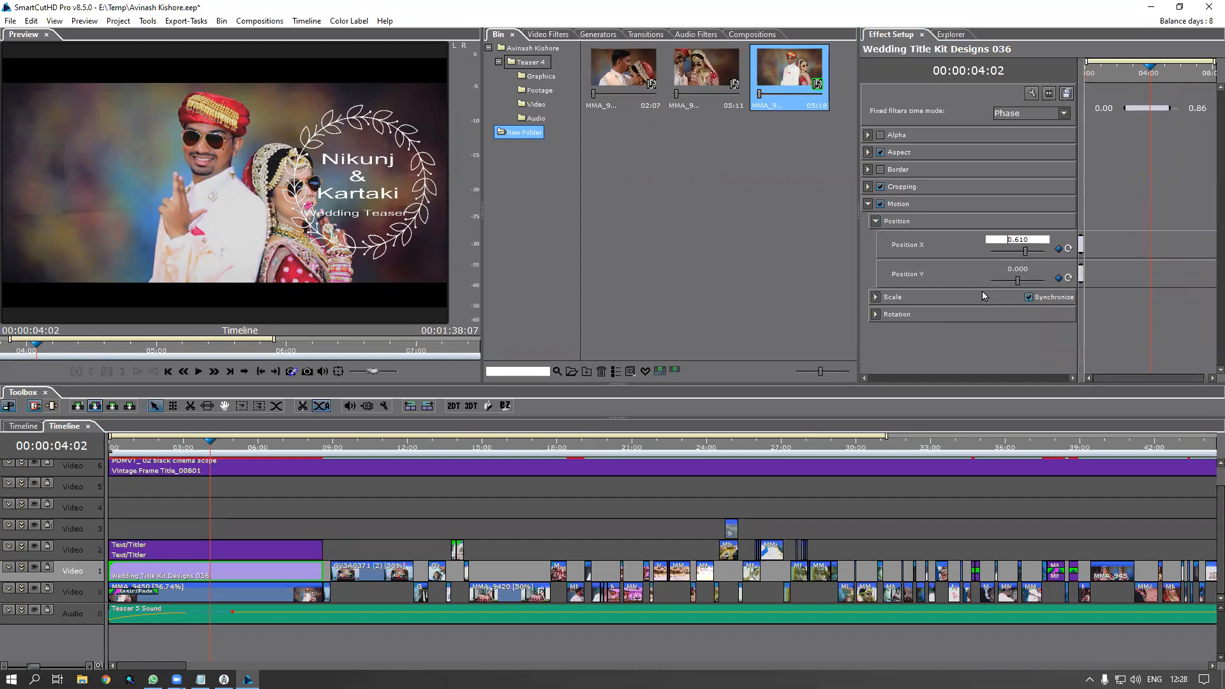
type("-")
key("Return")
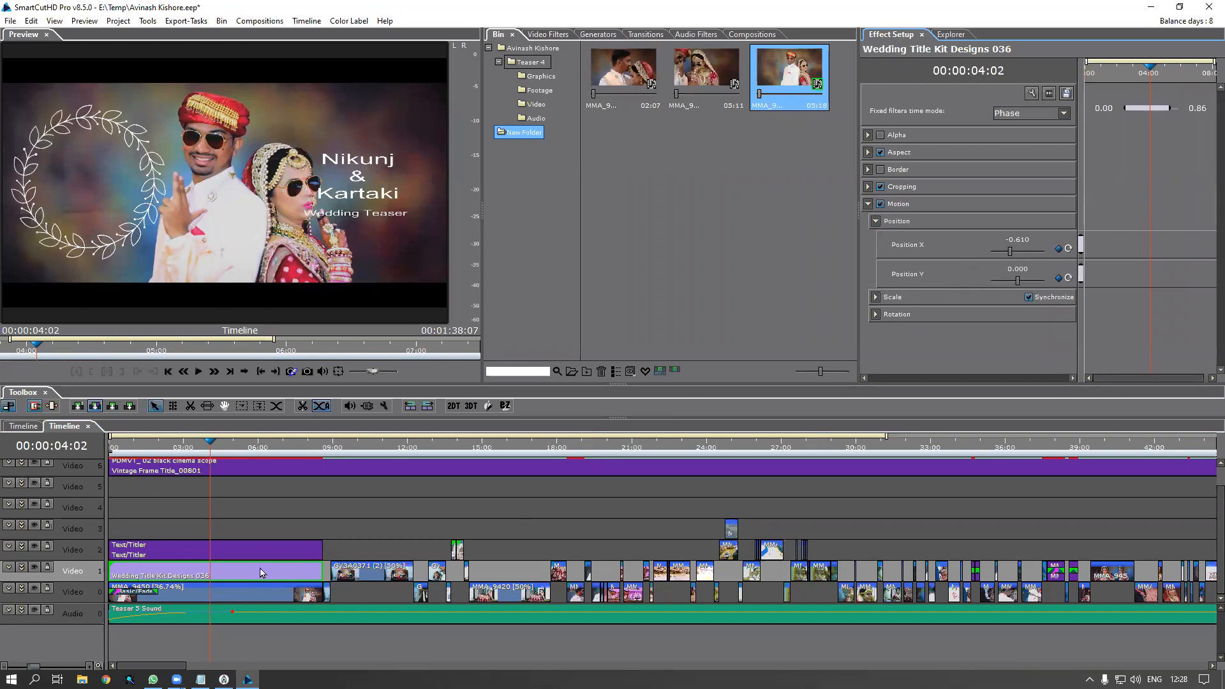
left_click(234, 556)
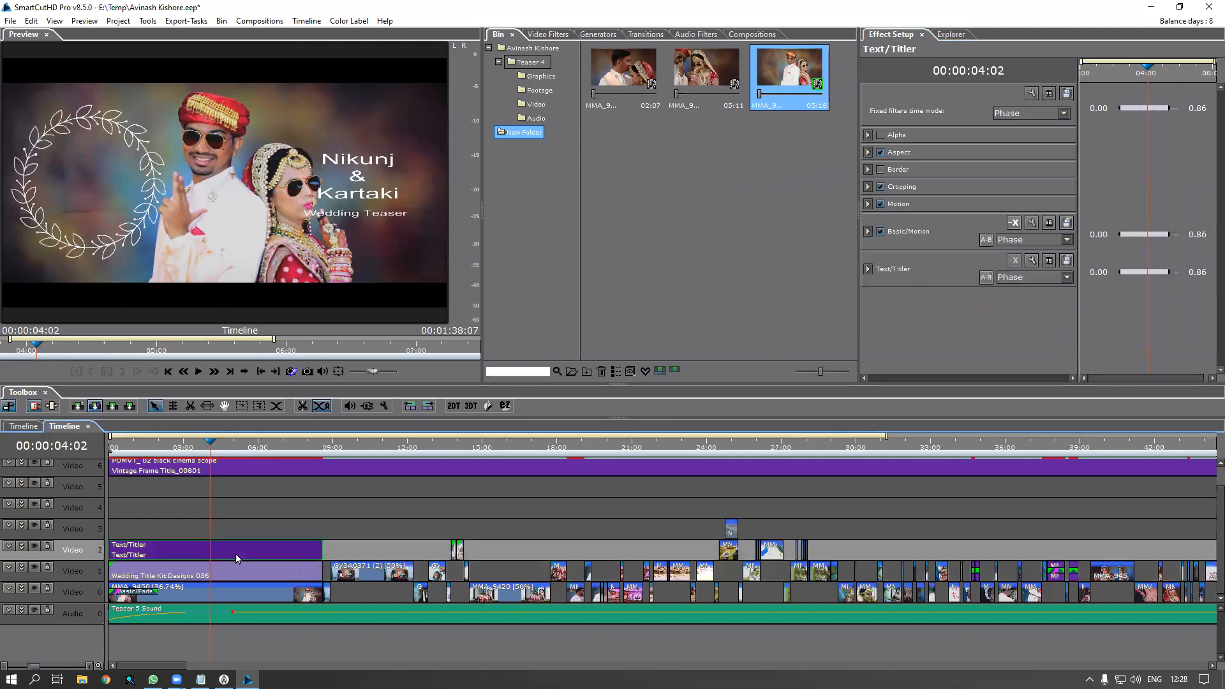
Expand Video 2 and make the names title's Motion Position X negative
left_click(21, 546)
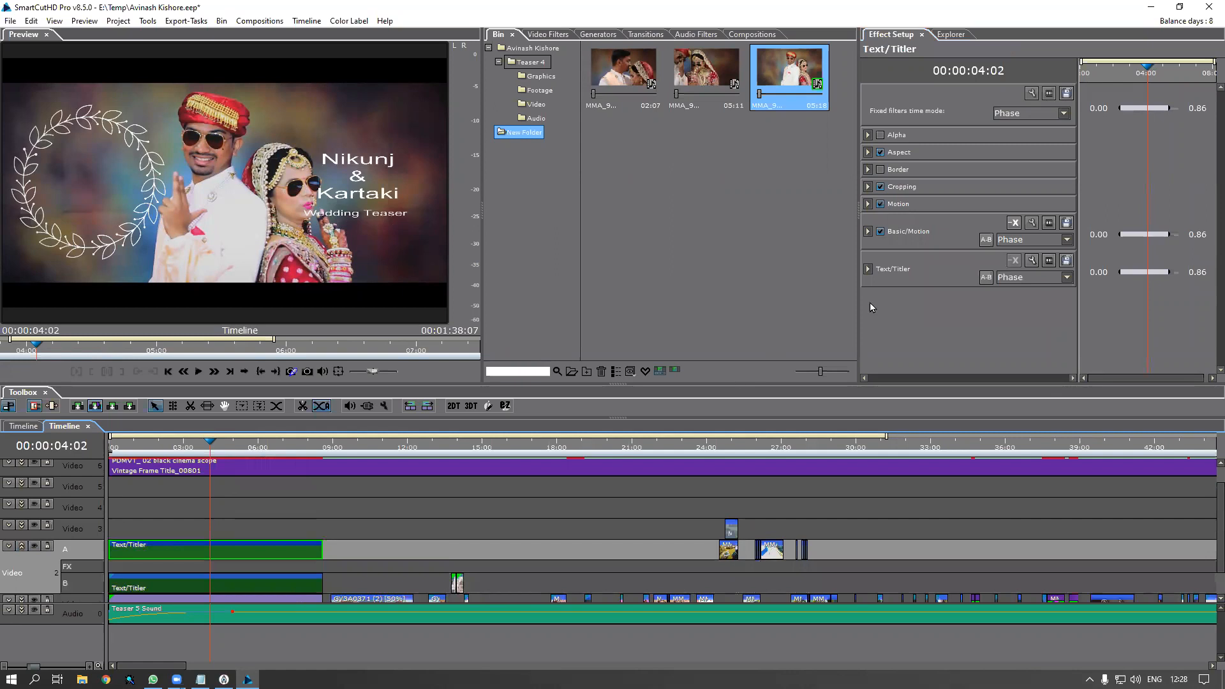
left_click(867, 232)
left_click(875, 258)
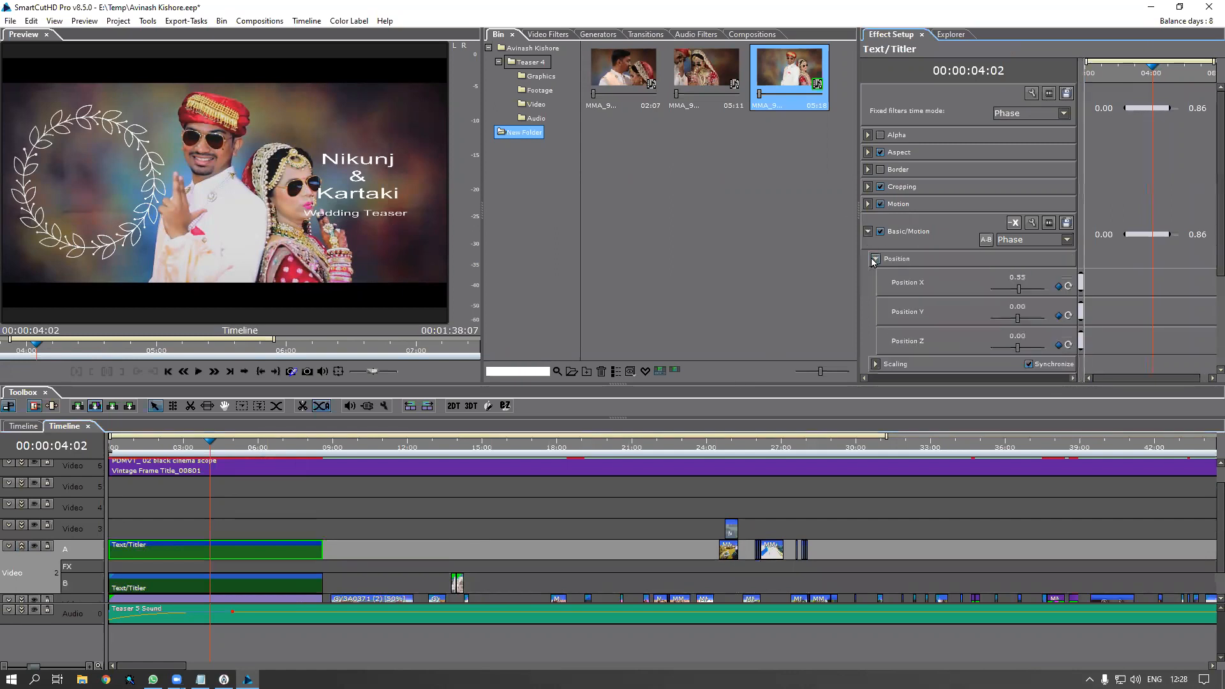
left_click(868, 232)
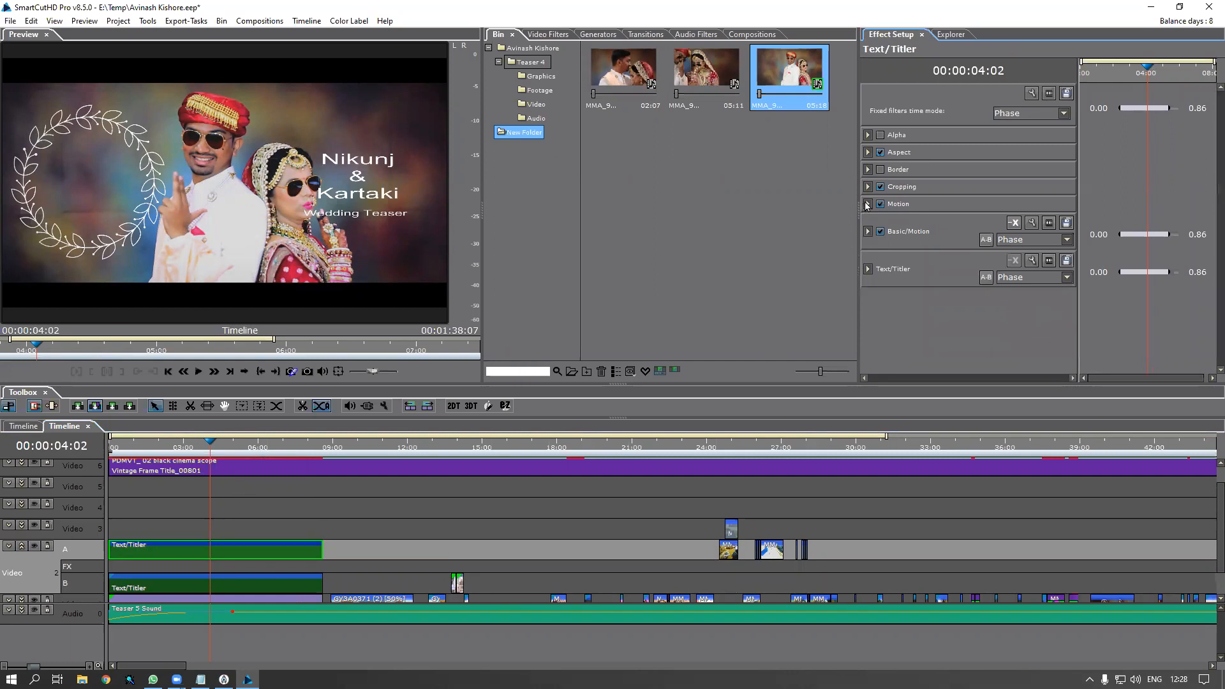
left_click(867, 205)
left_click(876, 221)
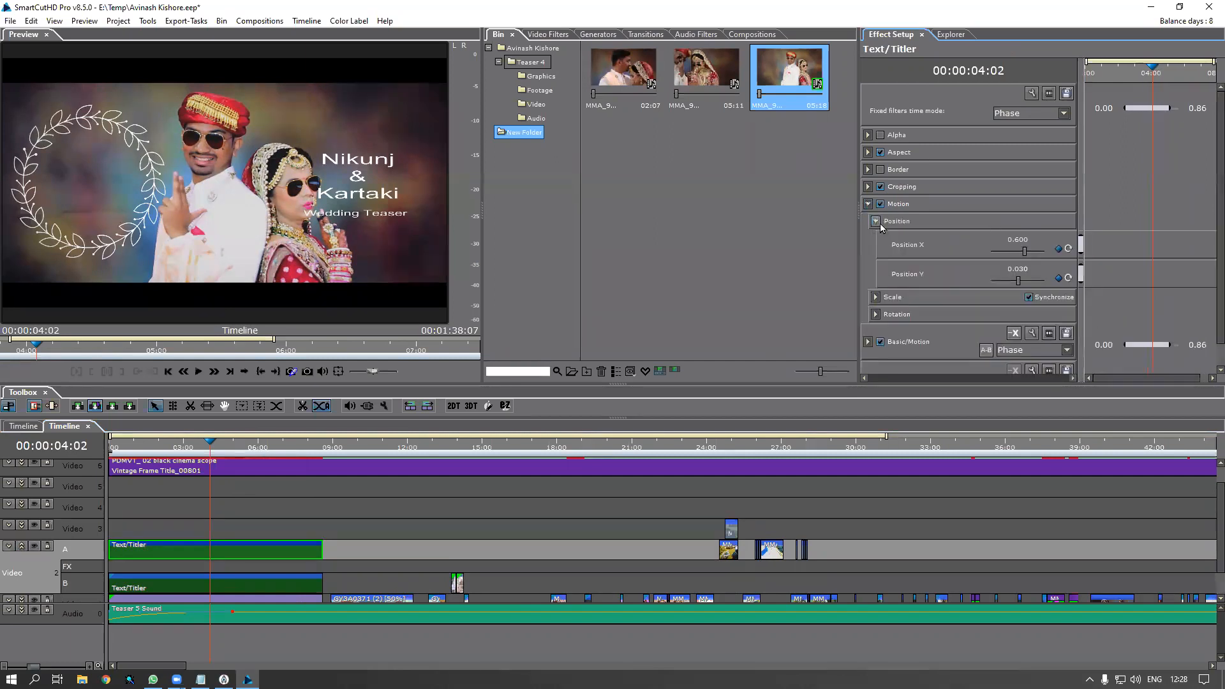
left_click(1010, 242)
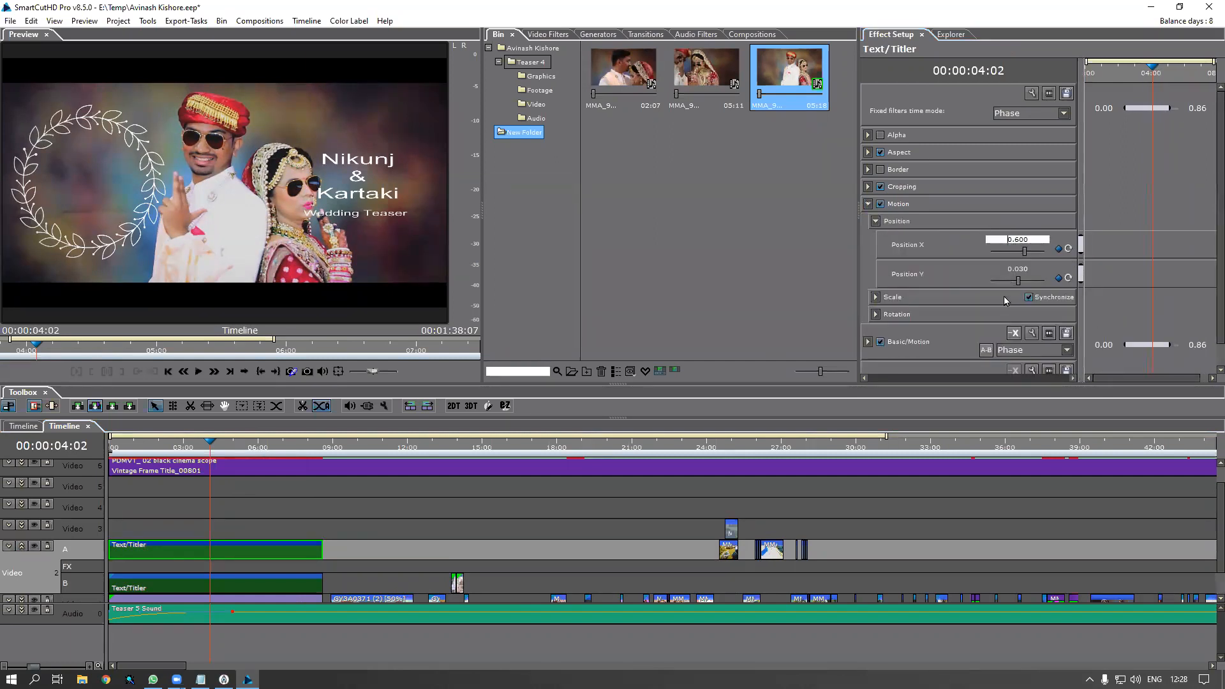
type("-")
key("Return")
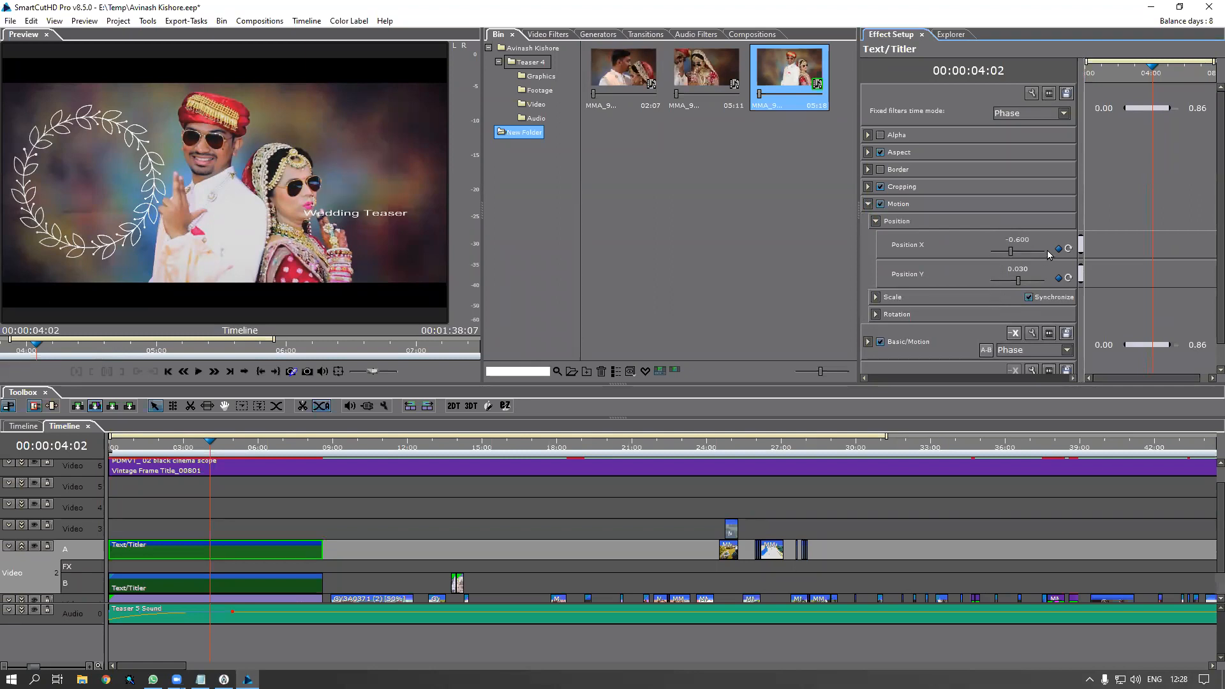
Fine-tune the names title's Position X to -0.614 so it sits inside the wreath
left_click(1068, 249)
mouse_move(1011, 254)
left_mouse_down()
mouse_move(1028, 258)
mouse_move(1017, 258)
left_mouse_up()
left_click(881, 188)
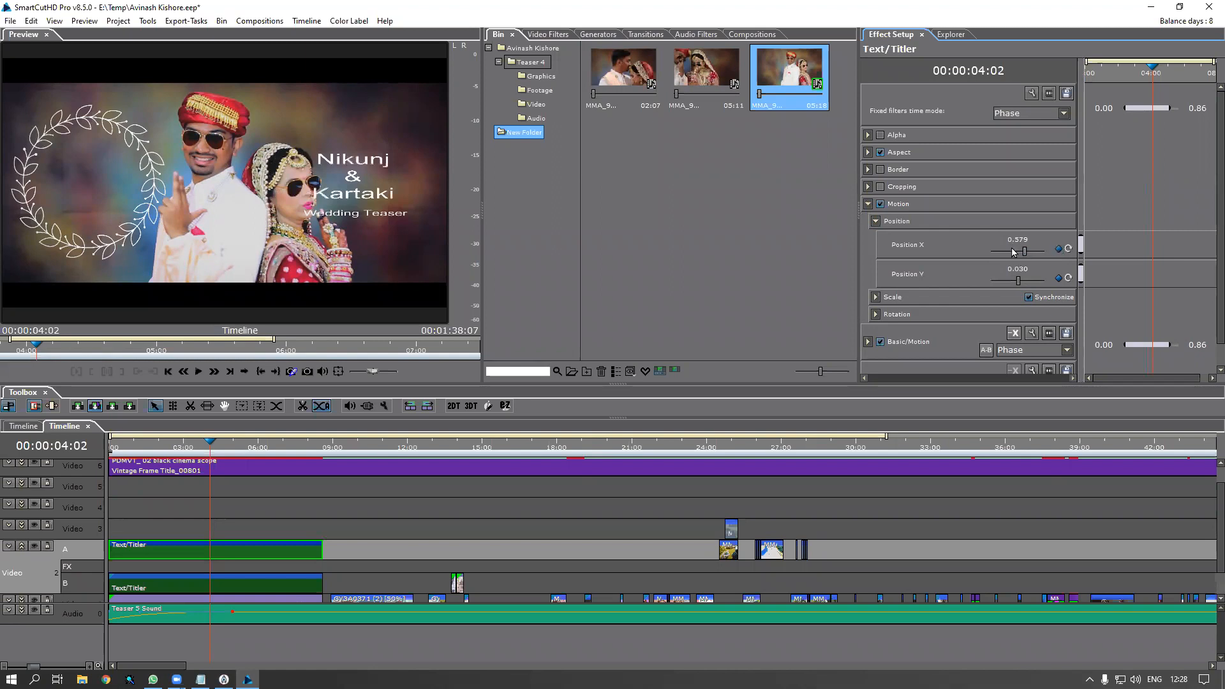
left_click_drag(1023, 252, 1026, 253)
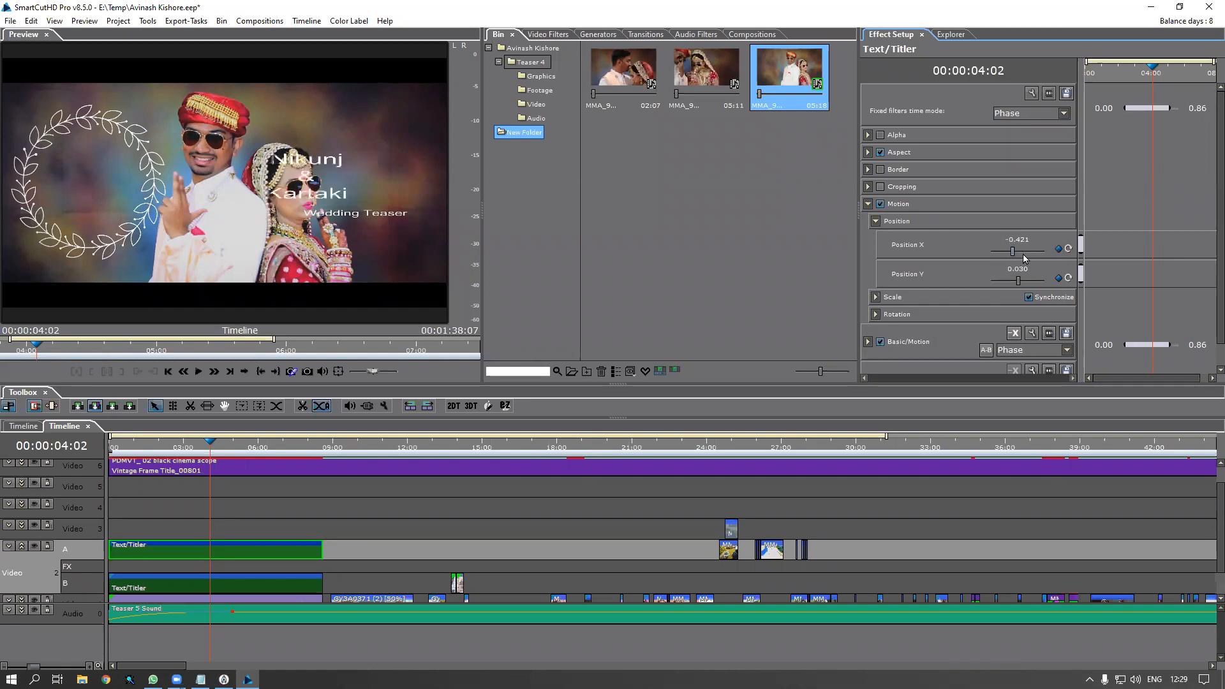
left_click(881, 343)
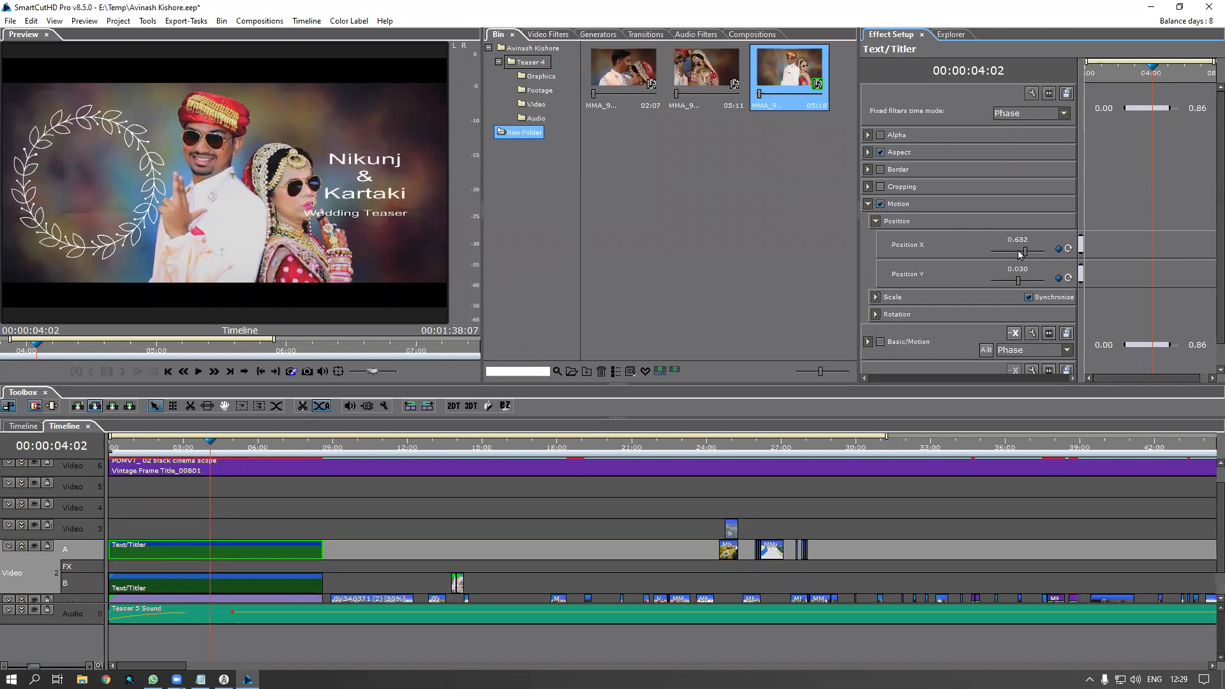
left_click_drag(1025, 254, 1009, 252)
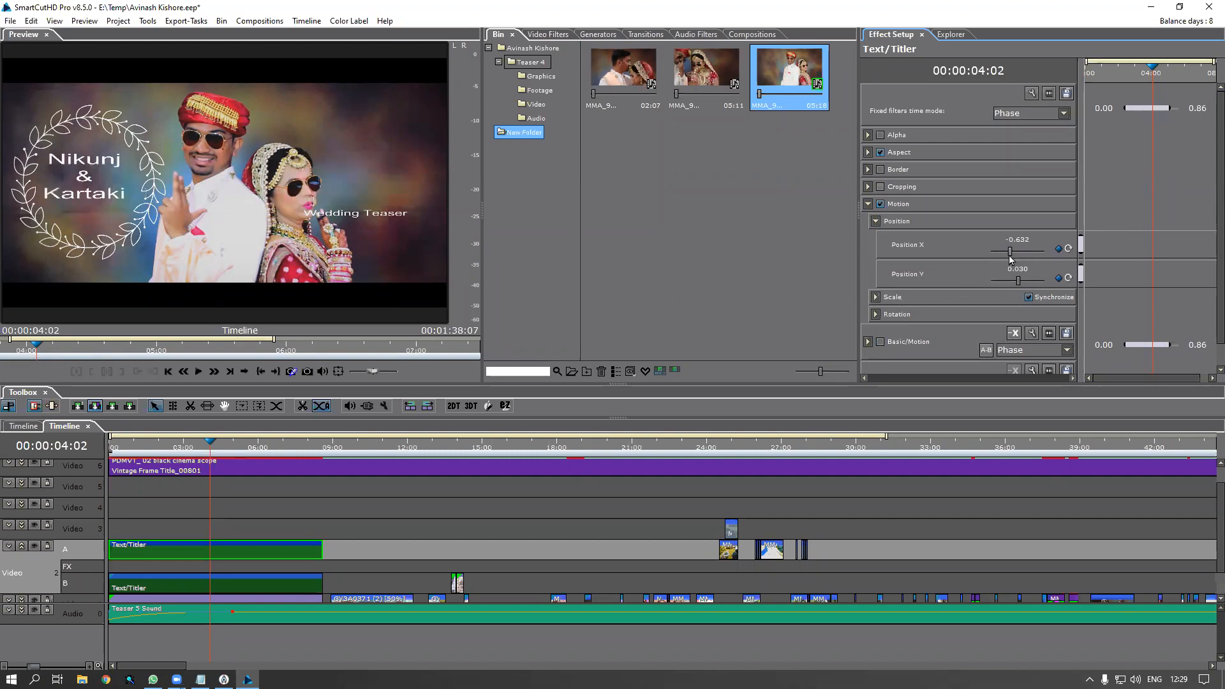
left_click(1016, 241)
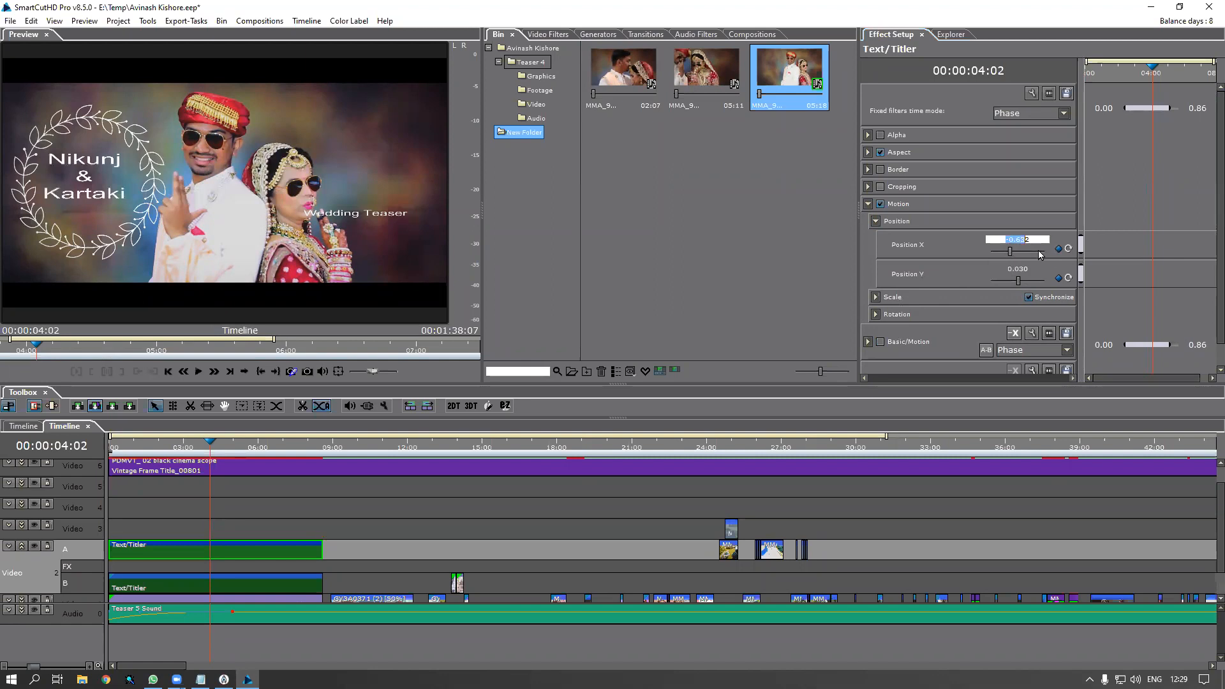
double_click(1036, 239)
key("Up")
key("Up")
key("Up")
key("Up")
key("Up")
key("Up")
key("Up")
key("Up")
key("Up")
key("Up")
key("Up")
key("Up")
key("Up")
key("Up")
key("Up")
key("Up")
key("Up")
key("Up")
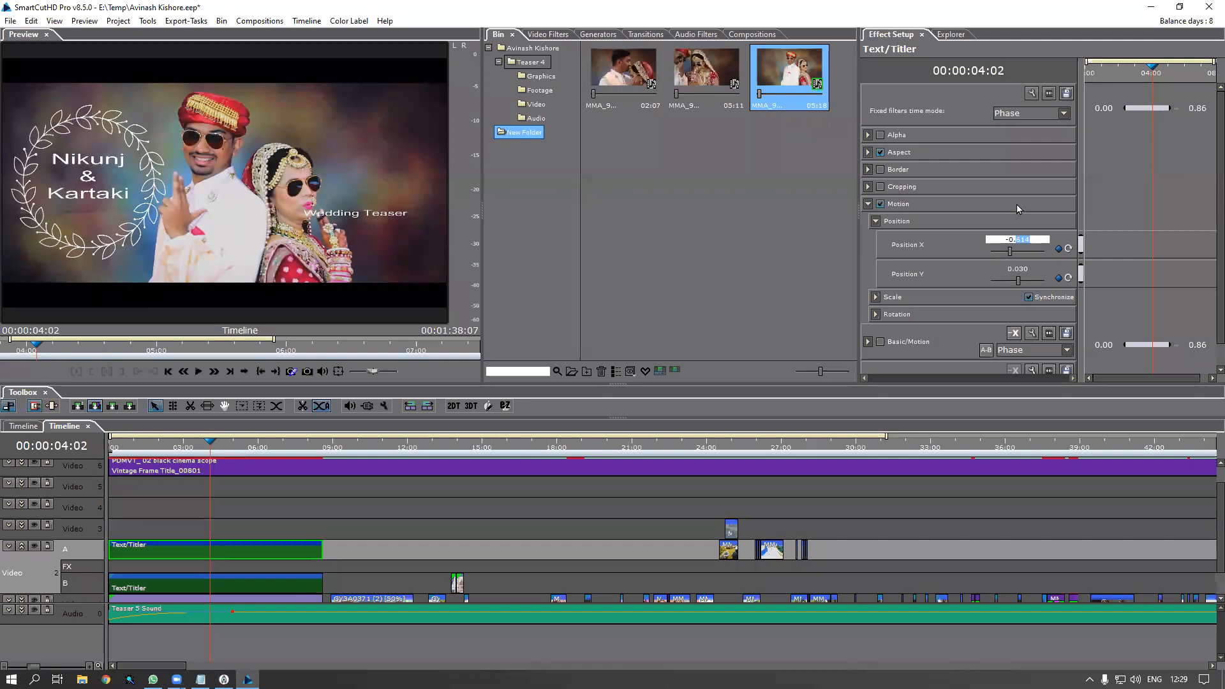
key("Return")
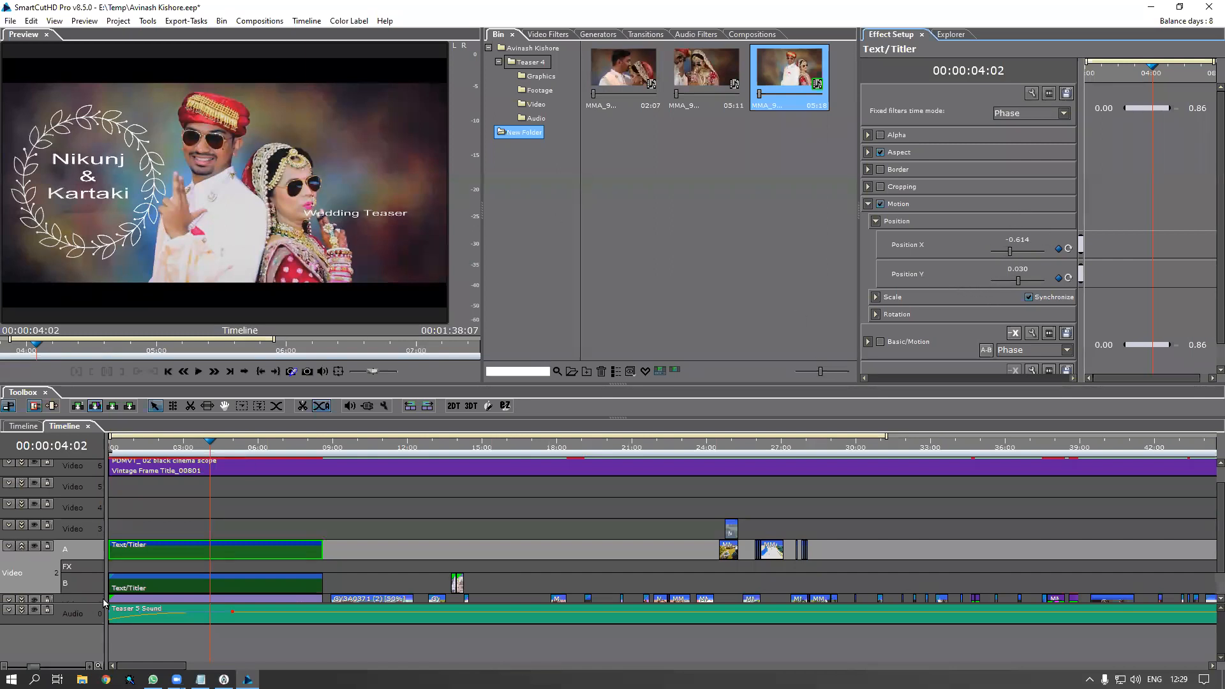
left_click(200, 588)
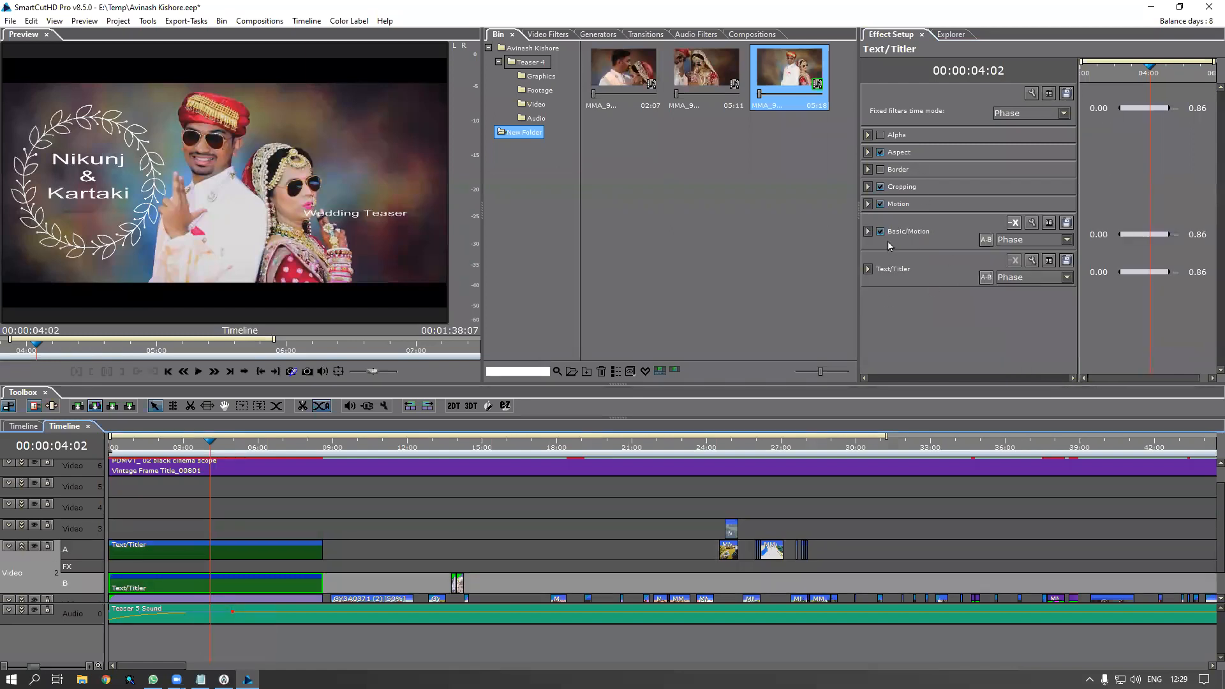
Set the Wedding Teaser caption's Position X to 0.634 and Position Y to 0.323
left_click(881, 232)
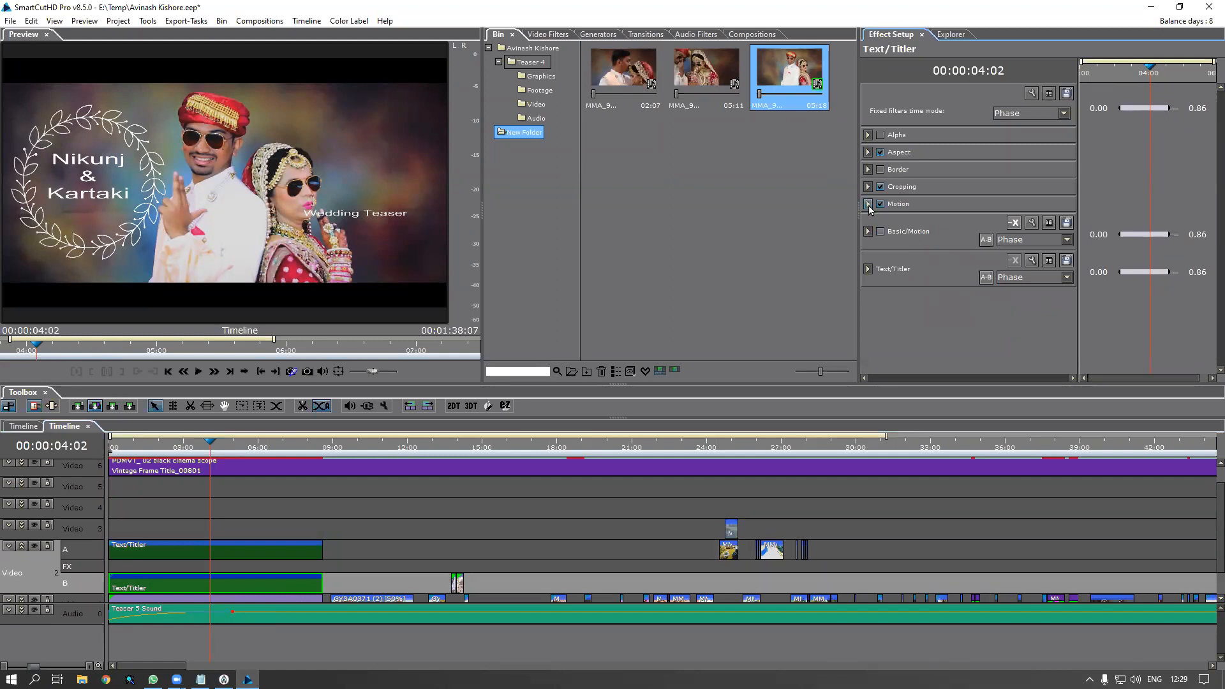
left_click(868, 203)
left_click(875, 221)
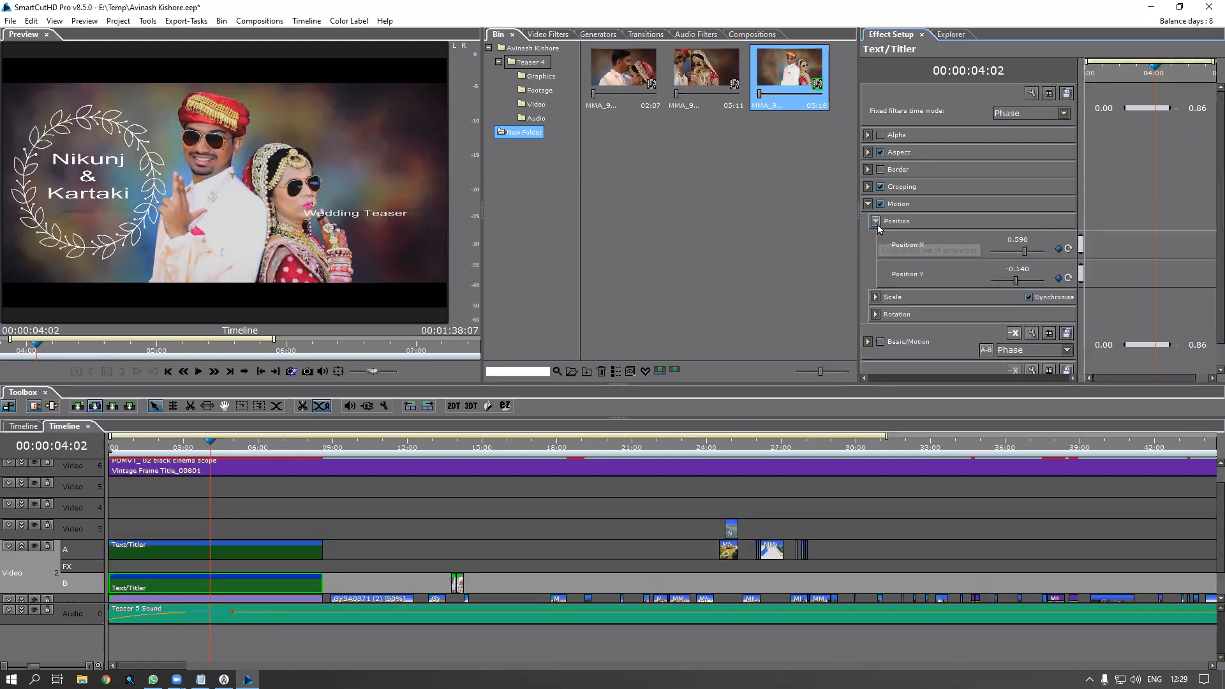
double_click(1019, 245)
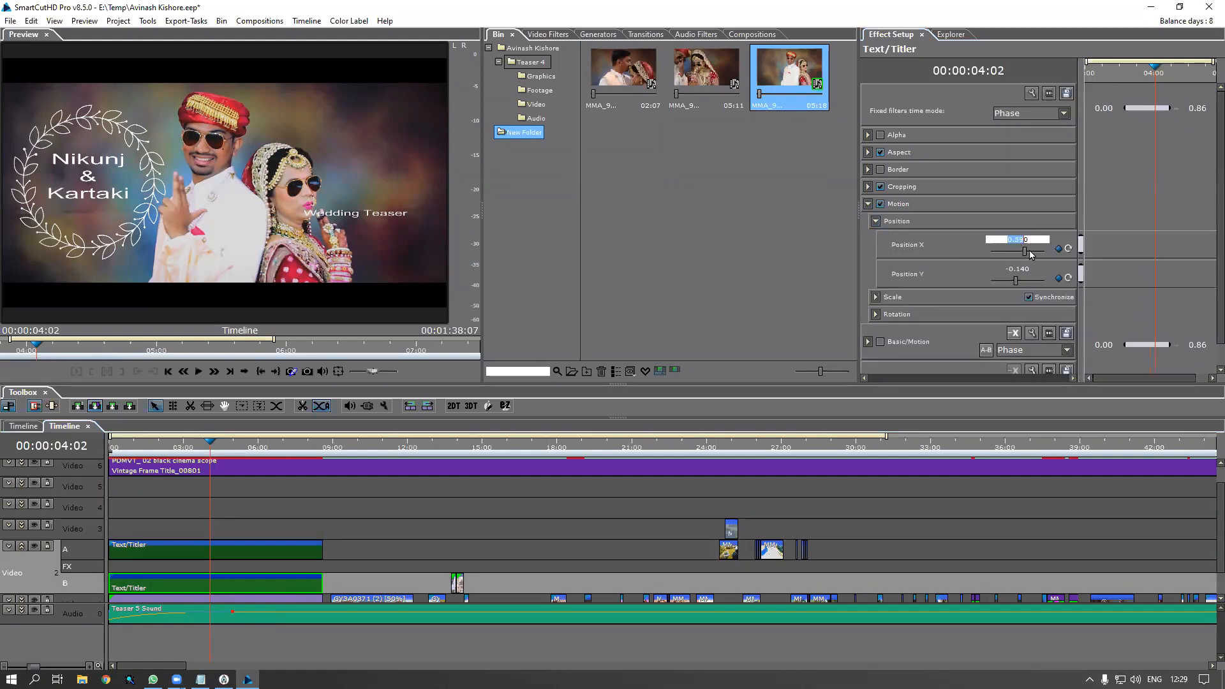
left_click_drag(1025, 252, 1021, 284)
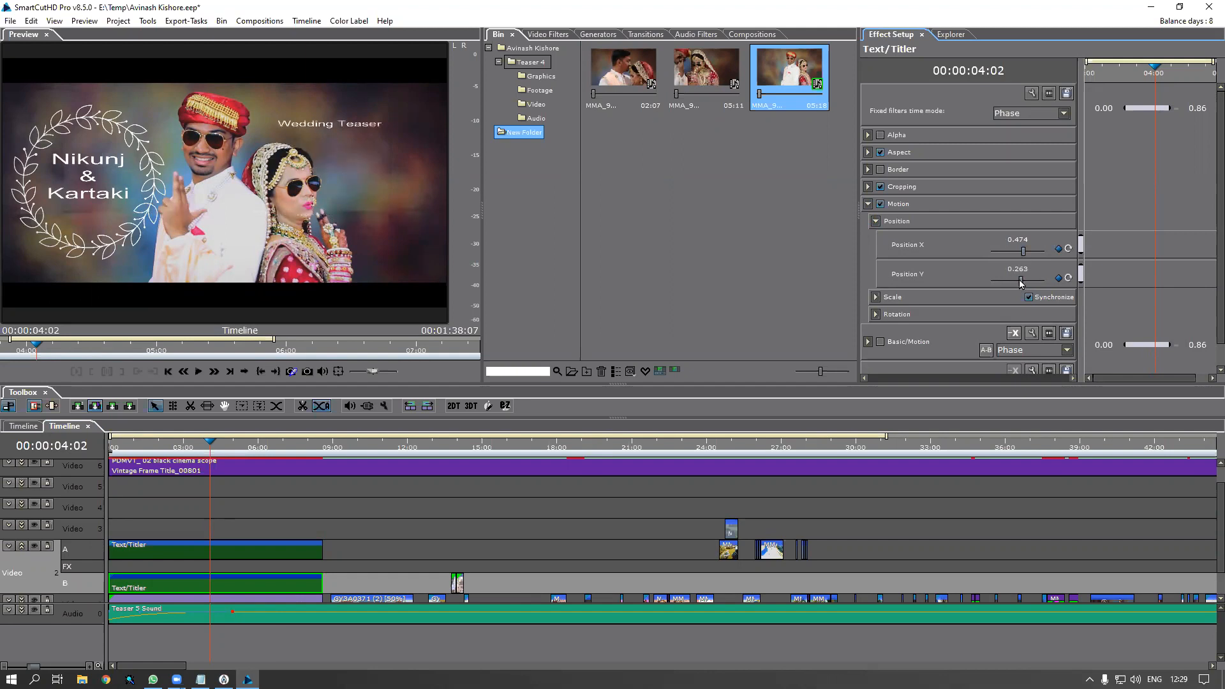
double_click(1027, 268)
scroll(1027, 267, "up", 6)
double_click(1021, 239)
scroll(1021, 238, "up", 7)
scroll(1023, 240, "up", 2)
left_click(949, 259)
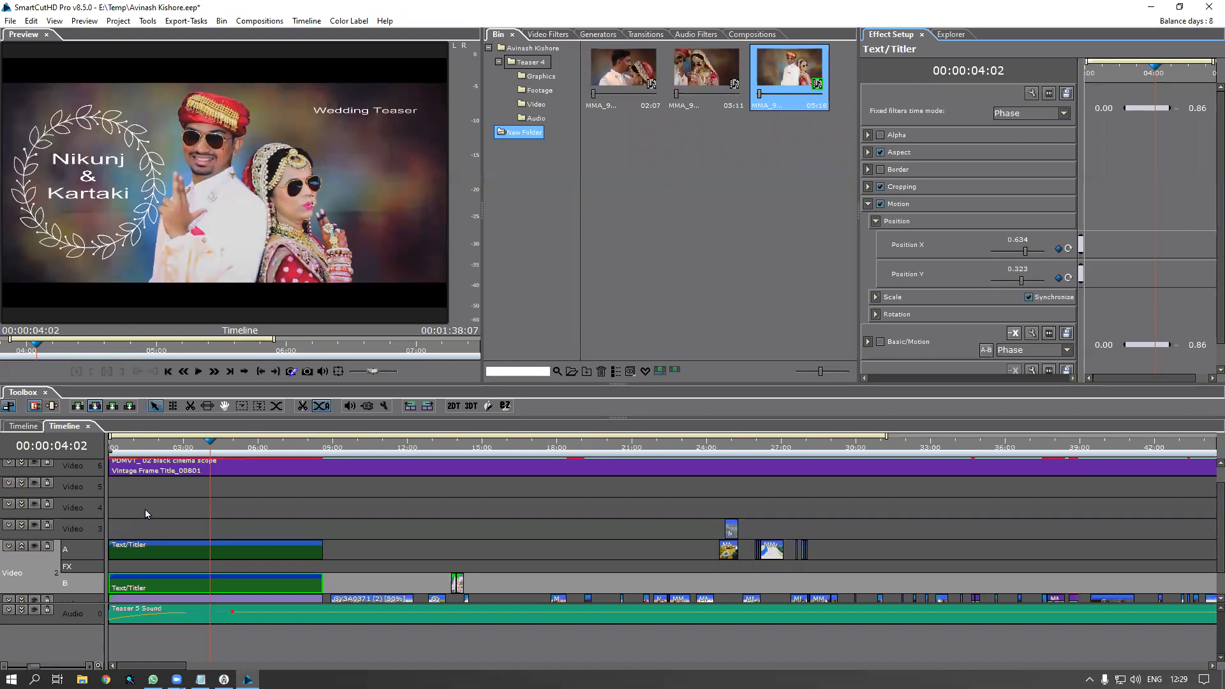
left_click_drag(154, 447, 190, 476)
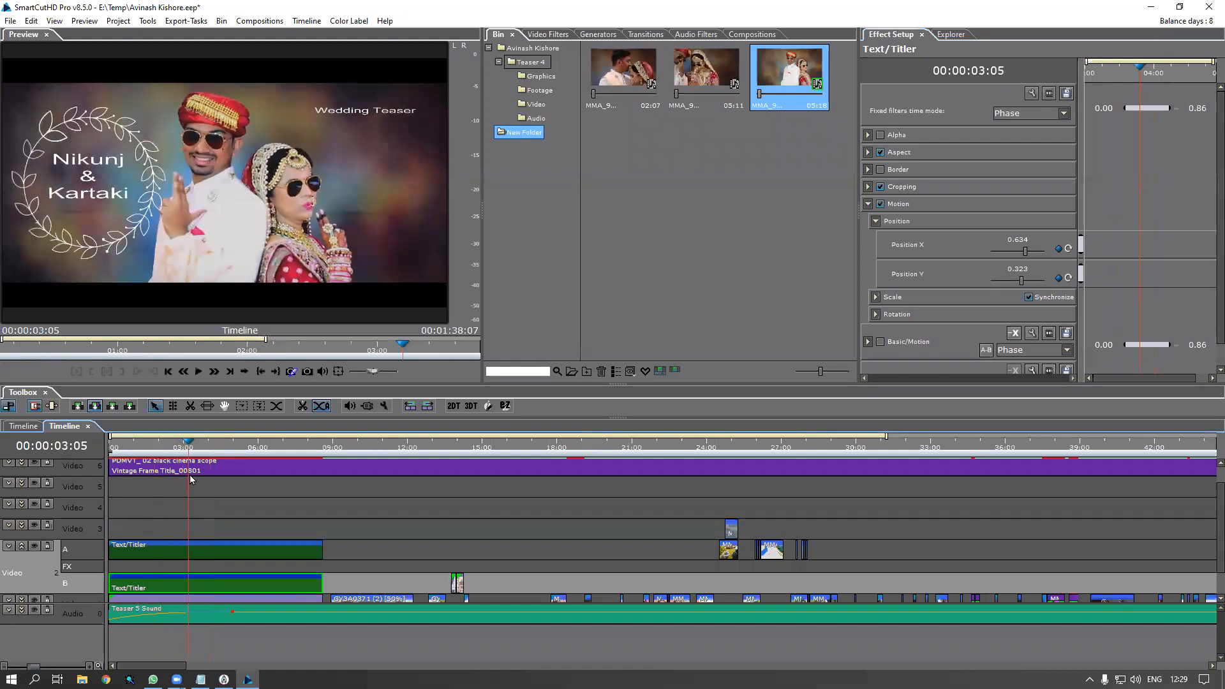
Replace both names in the names title with the new couple's first names
double_click(215, 553)
left_click_drag(492, 173, 233, 192)
type("Parth")
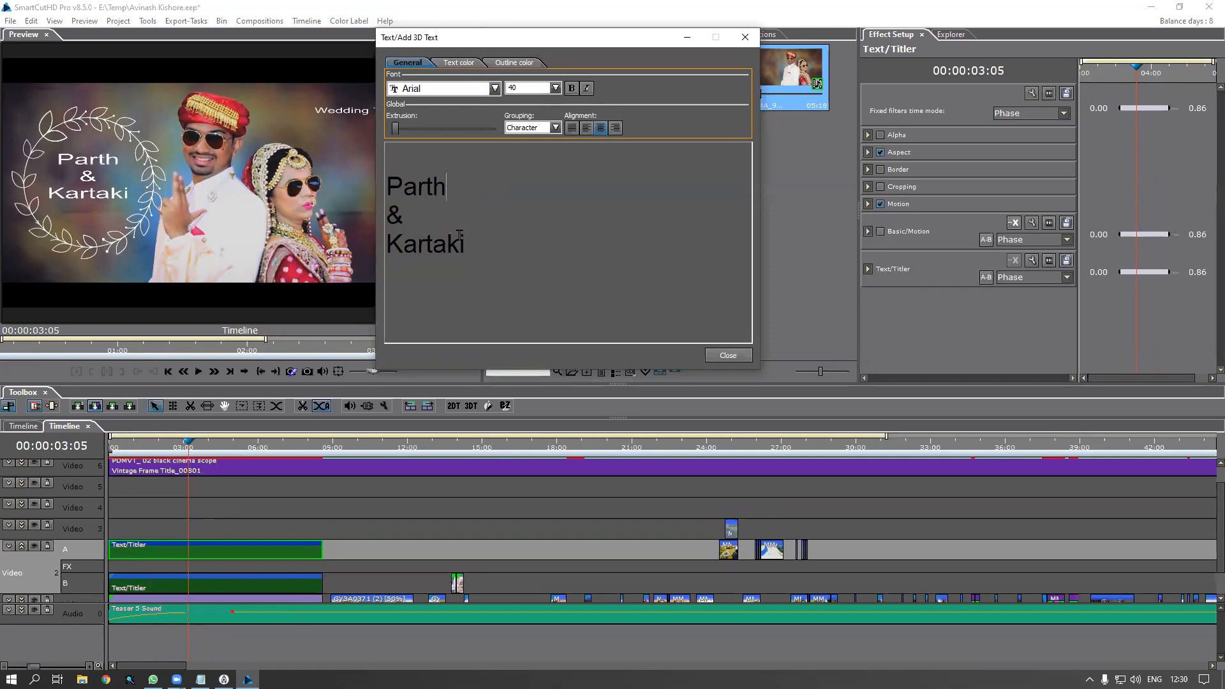
left_click_drag(495, 255, 329, 277)
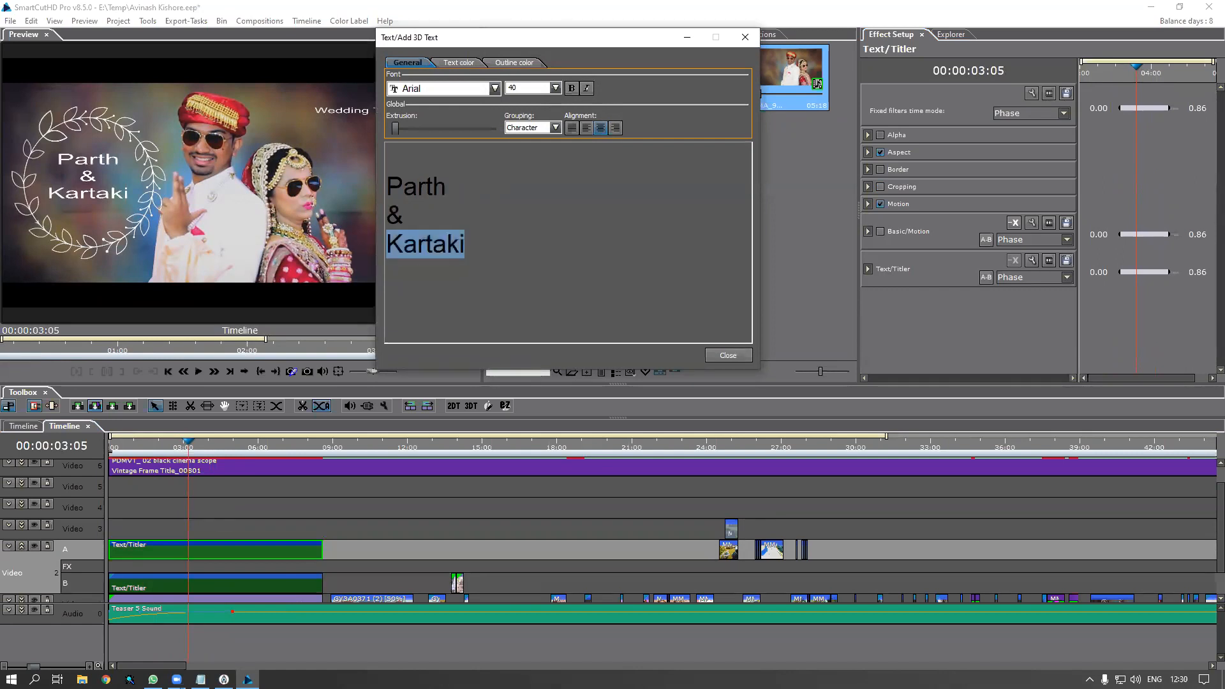
type("Priyanka")
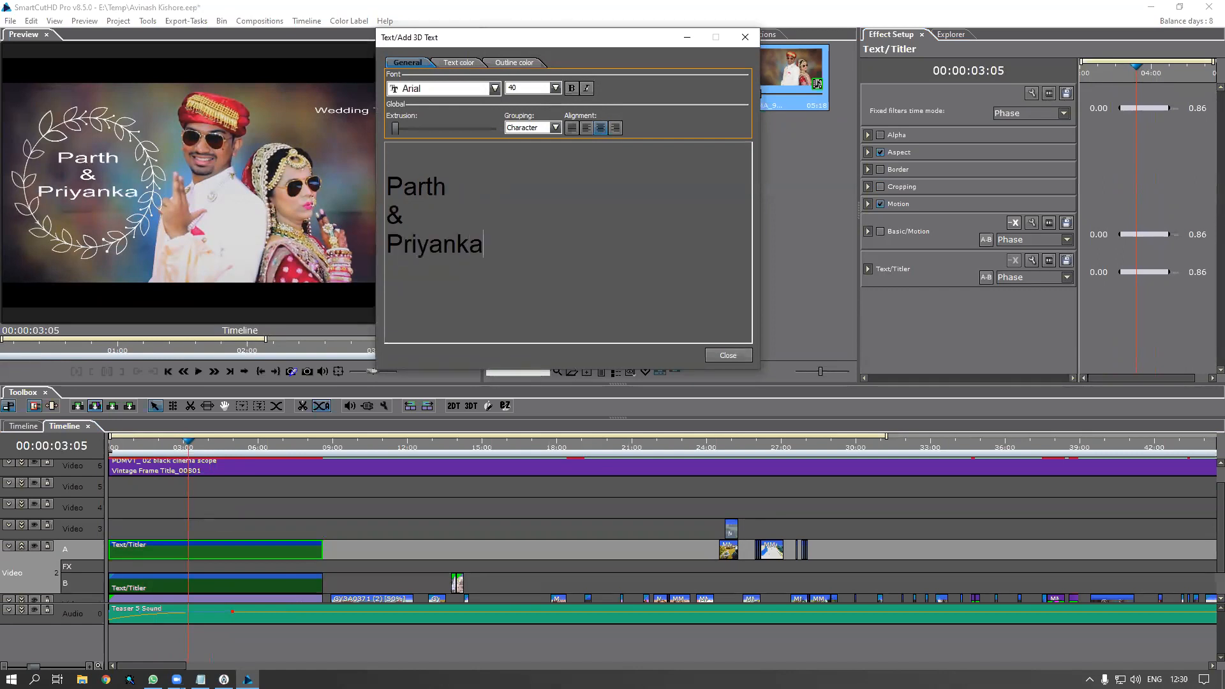
Try Baloo, Elegance and Forte fonts on the names title, settling on Impact
left_click_drag(491, 246, 343, 168)
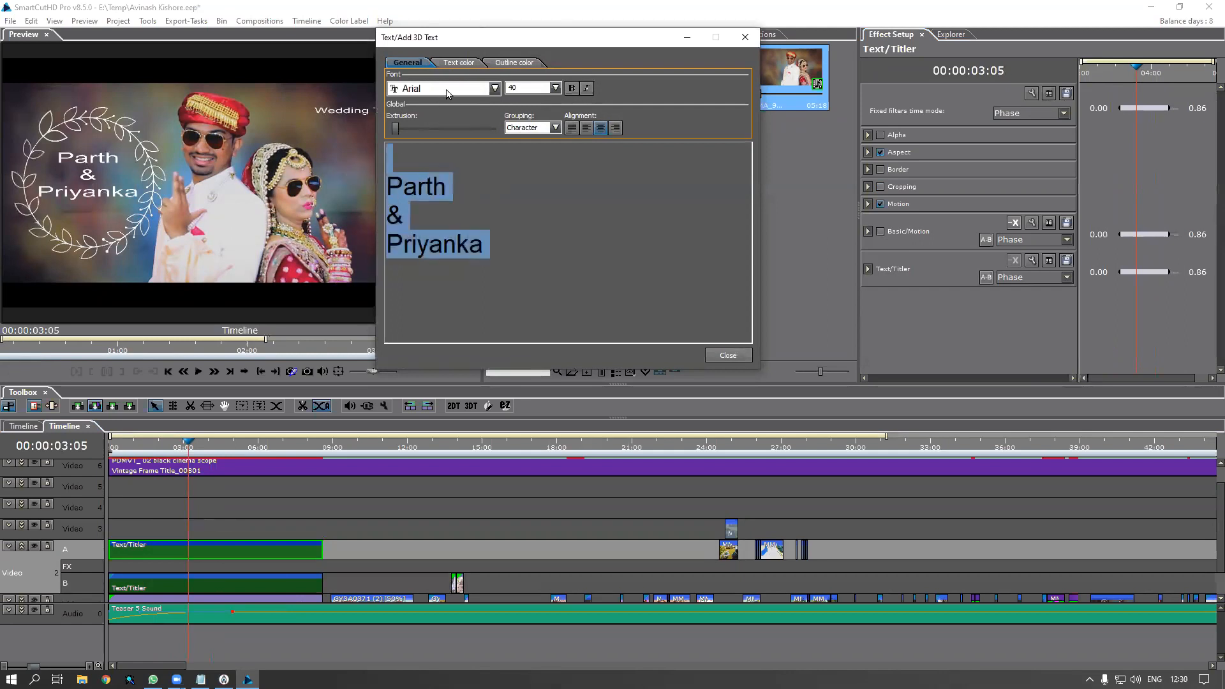
left_click(494, 88)
left_click(434, 167)
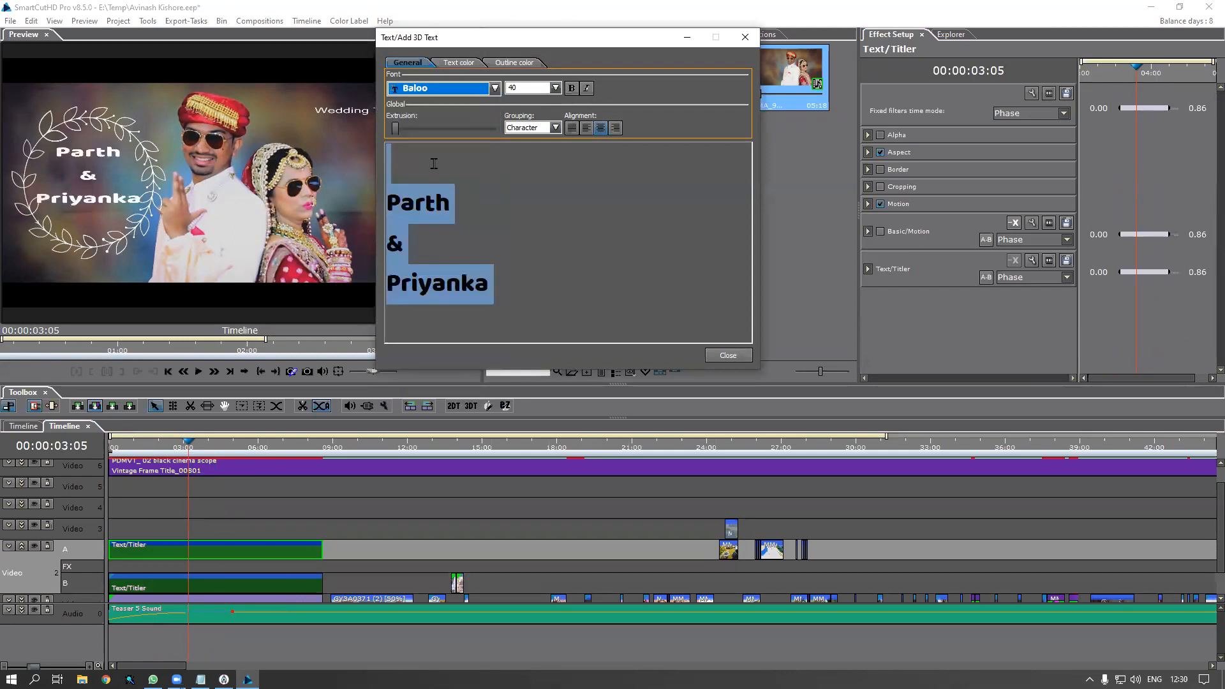
left_click(495, 88)
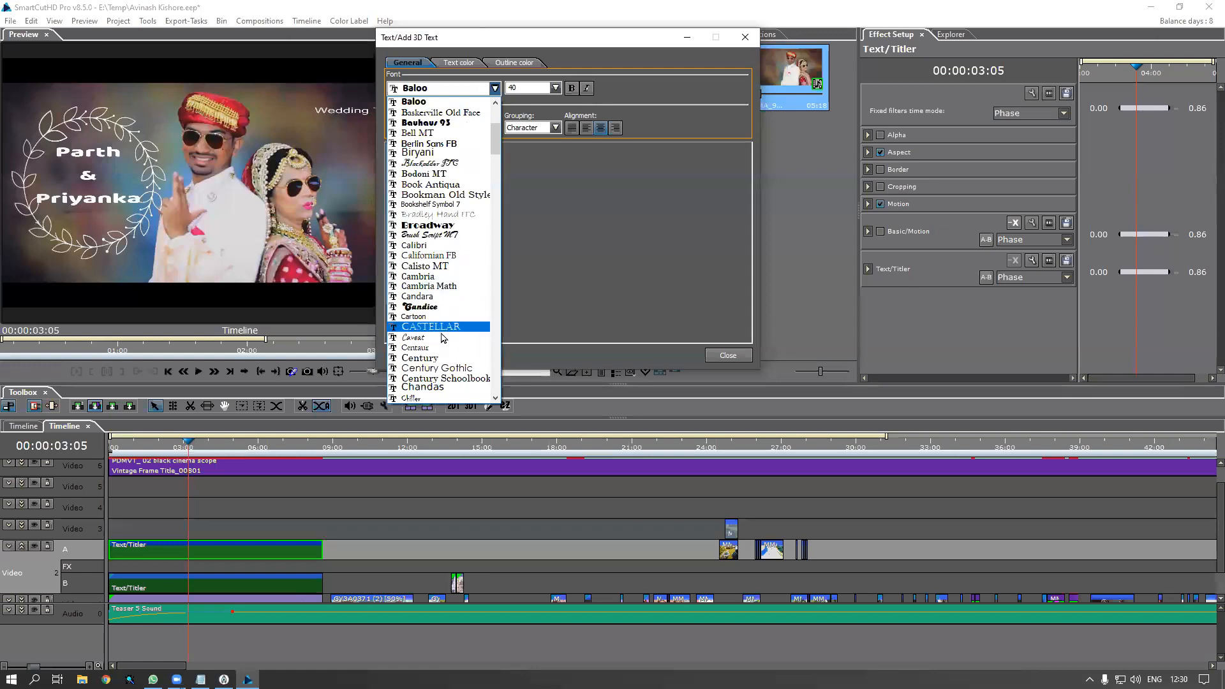
scroll(440, 336, "down", 6)
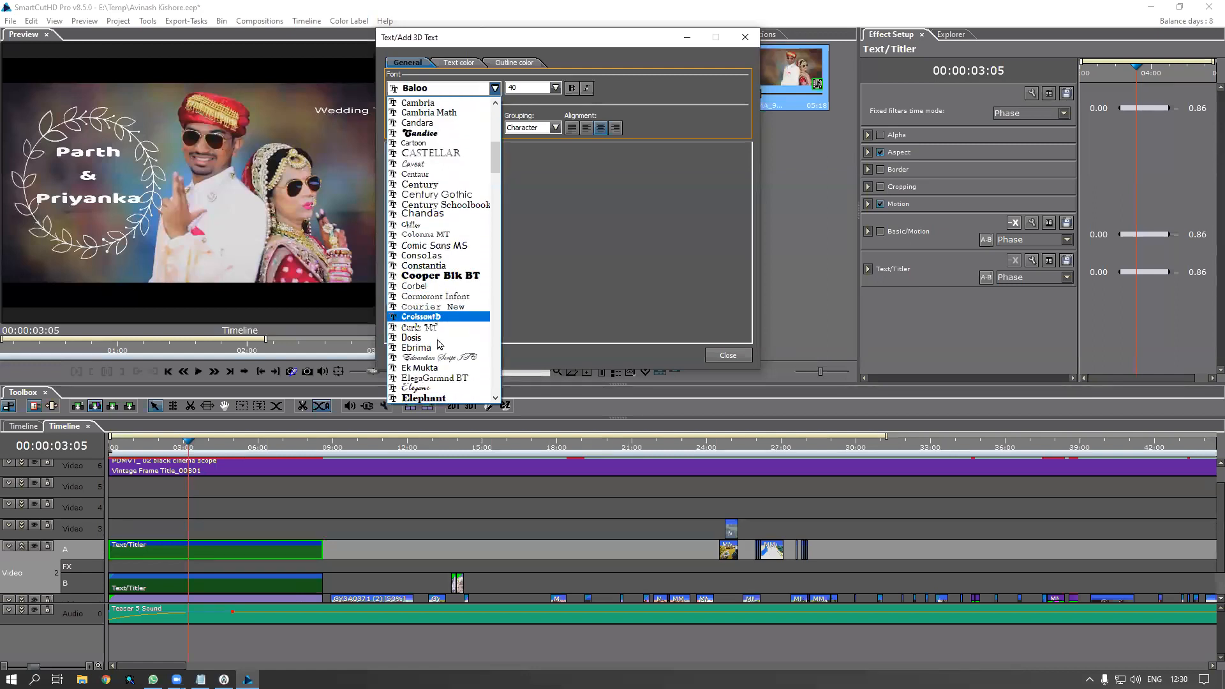
scroll(439, 344, "down", 2)
left_click(424, 329)
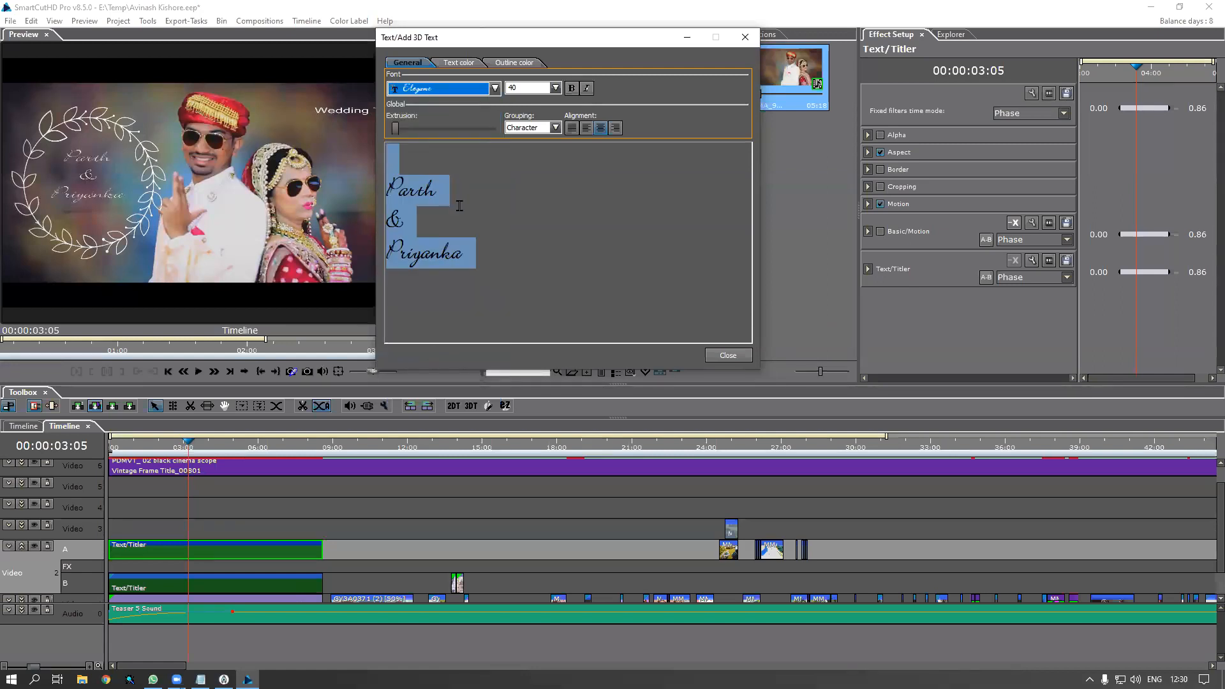
left_click(494, 88)
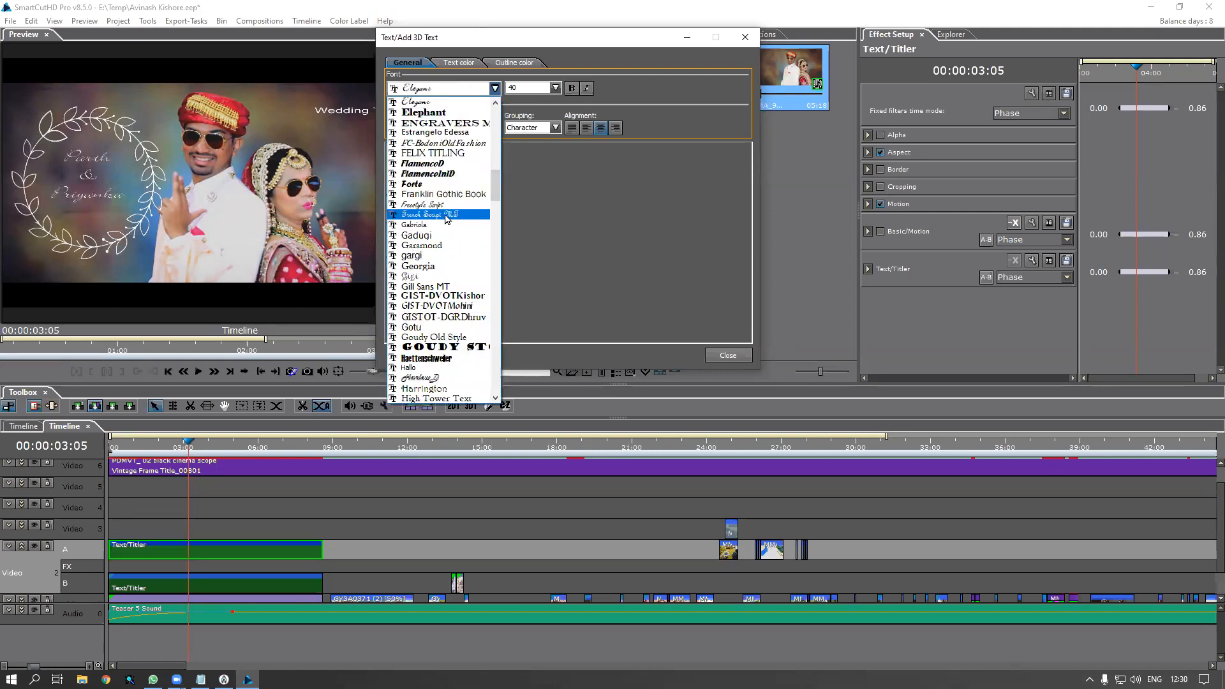
left_click(441, 185)
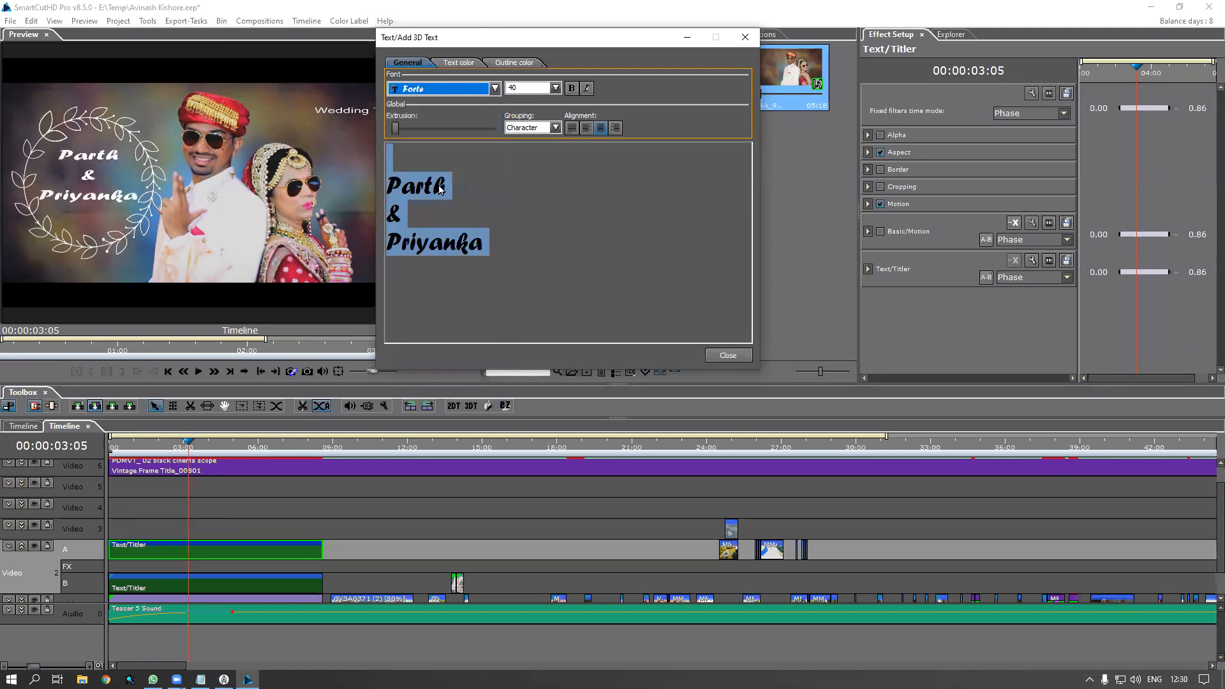
left_click(494, 88)
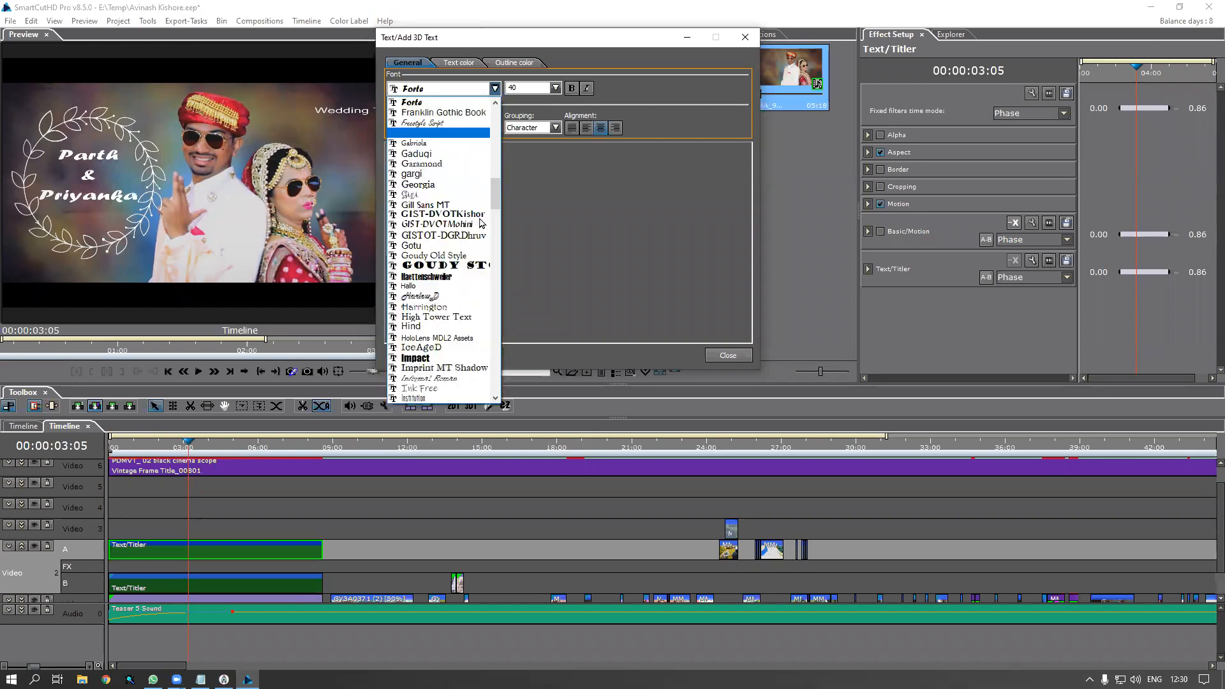
left_click(449, 327)
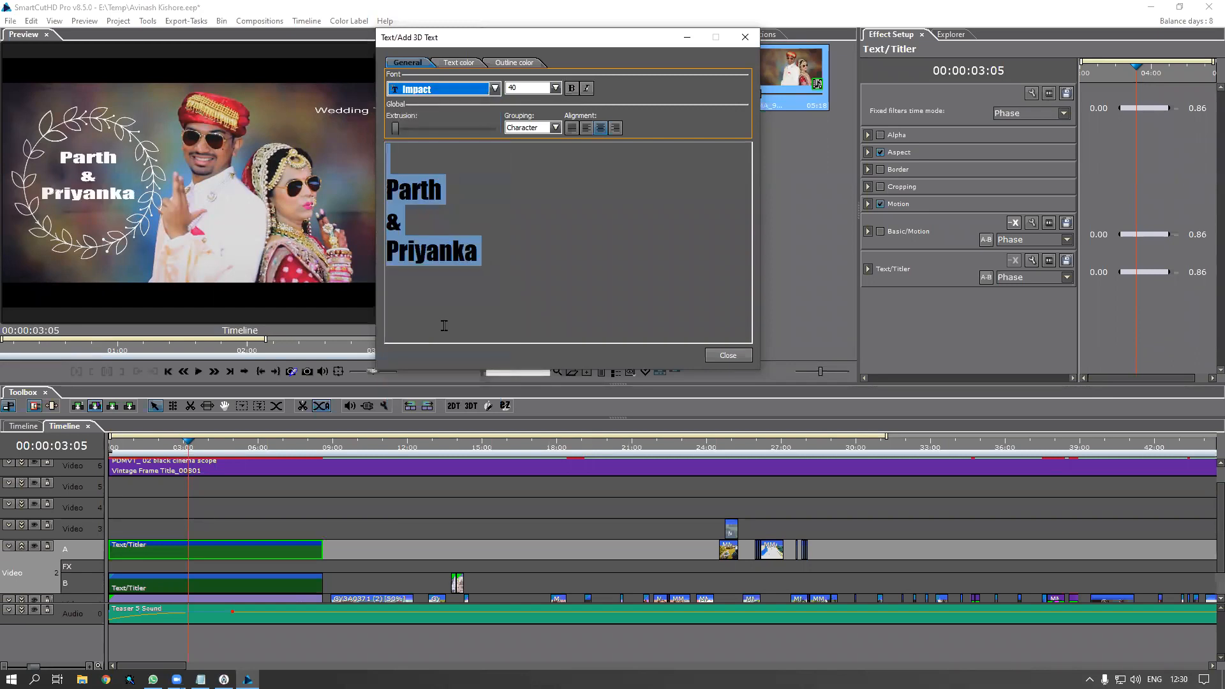
left_click(745, 37)
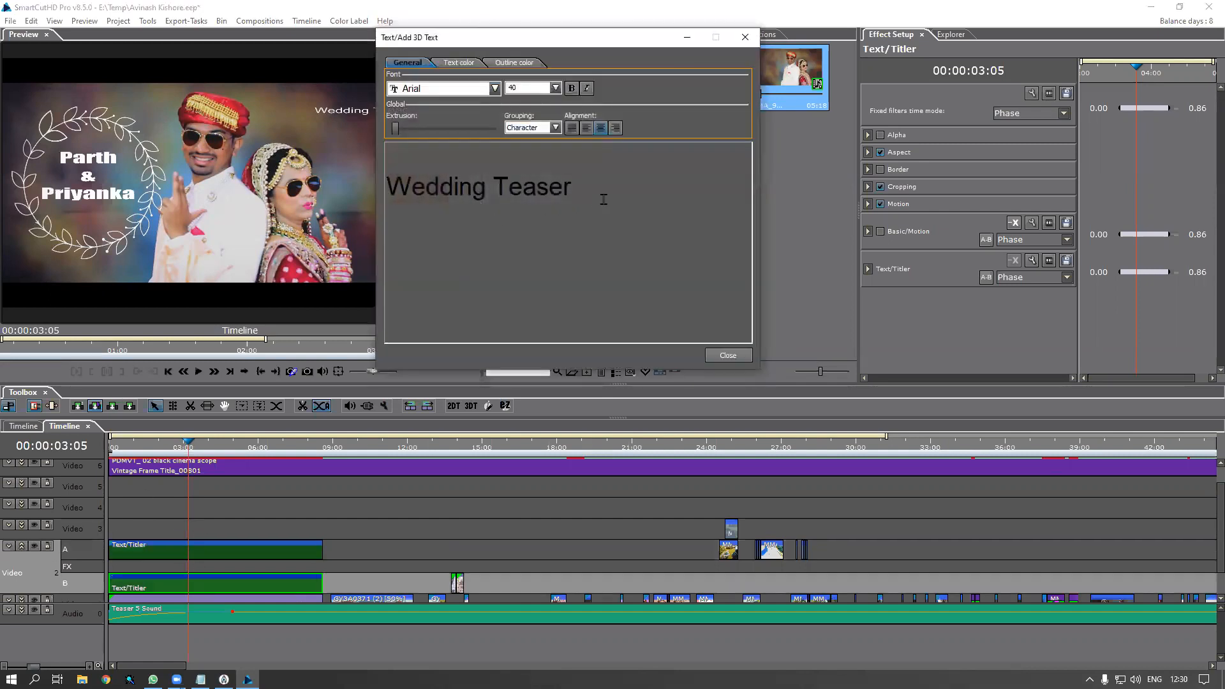
Set the whole Wedding Teaser caption in Forte and close the text editor
left_click_drag(588, 200, 361, 181)
left_click(462, 92)
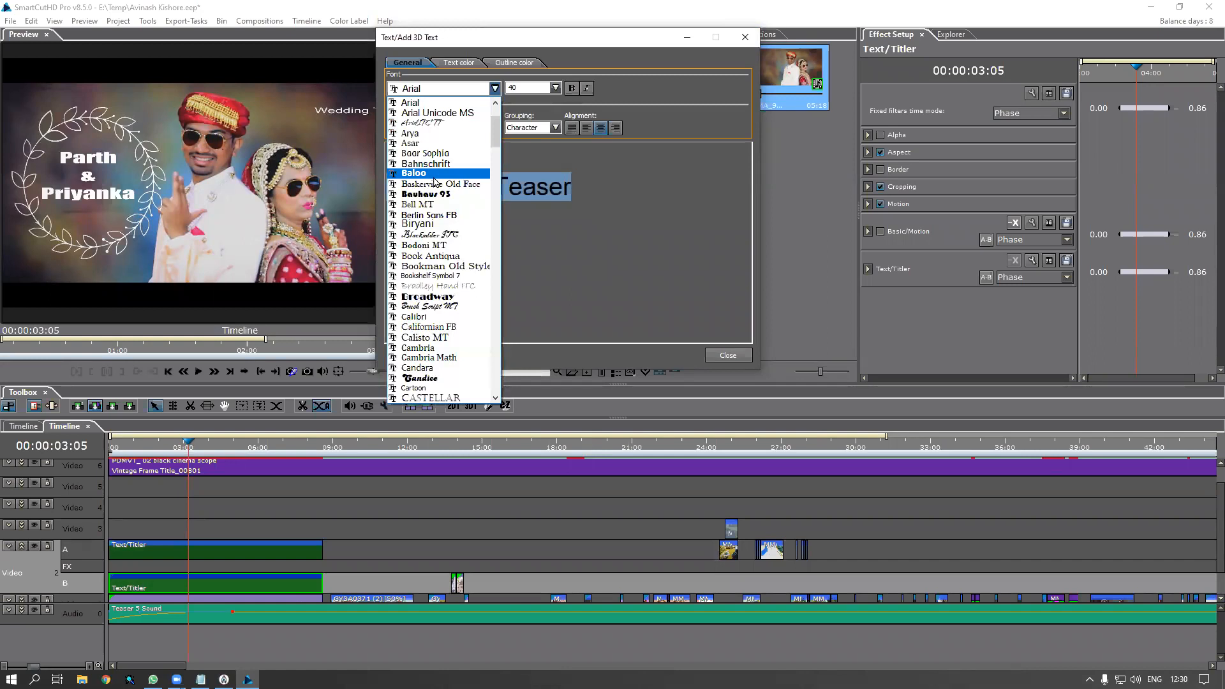
scroll(435, 373, "down", 6)
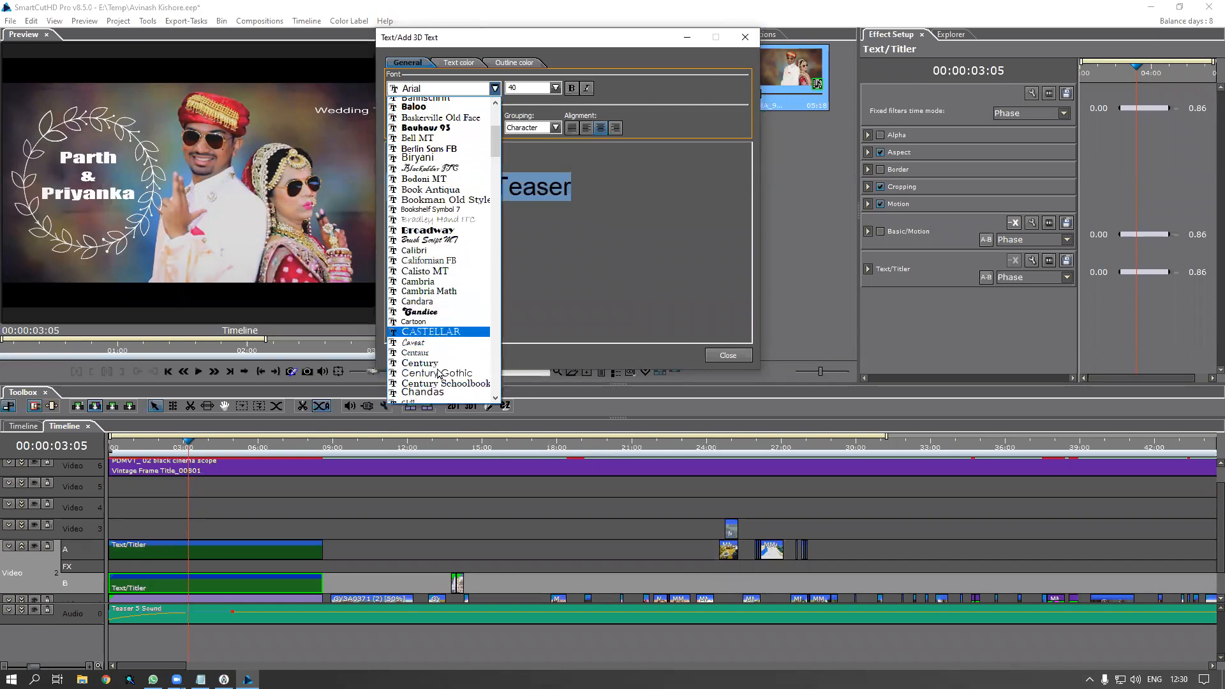
scroll(440, 371, "down", 6)
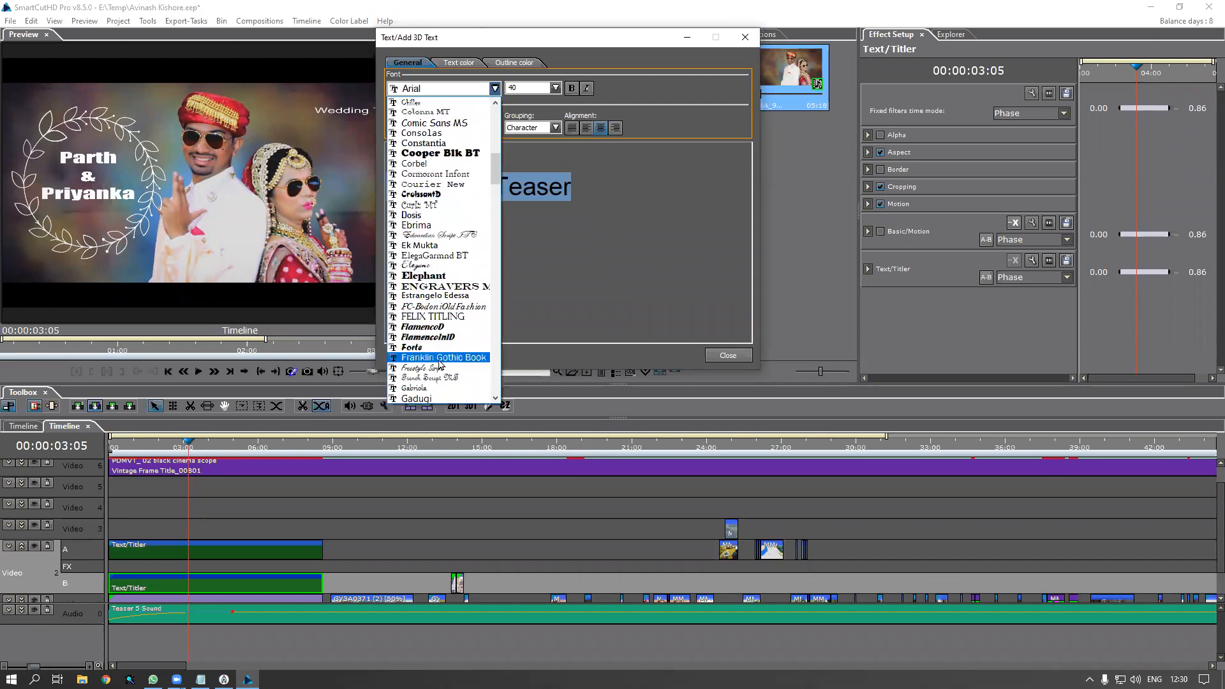
left_click(433, 348)
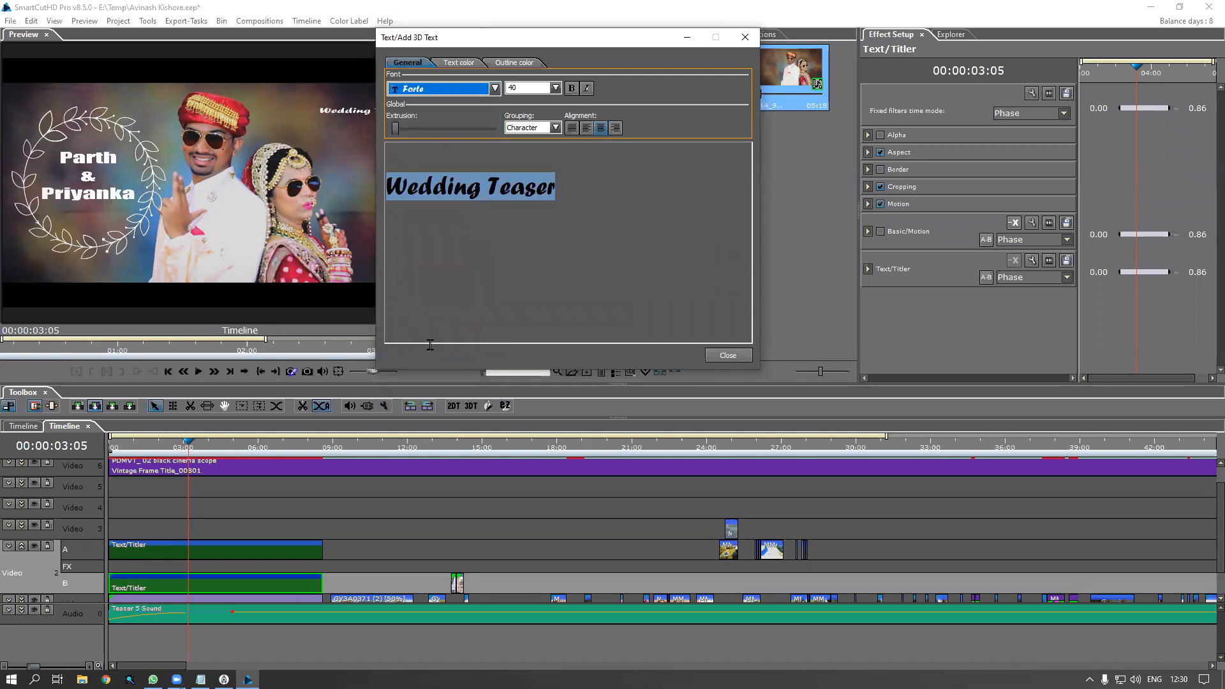
left_click(727, 356)
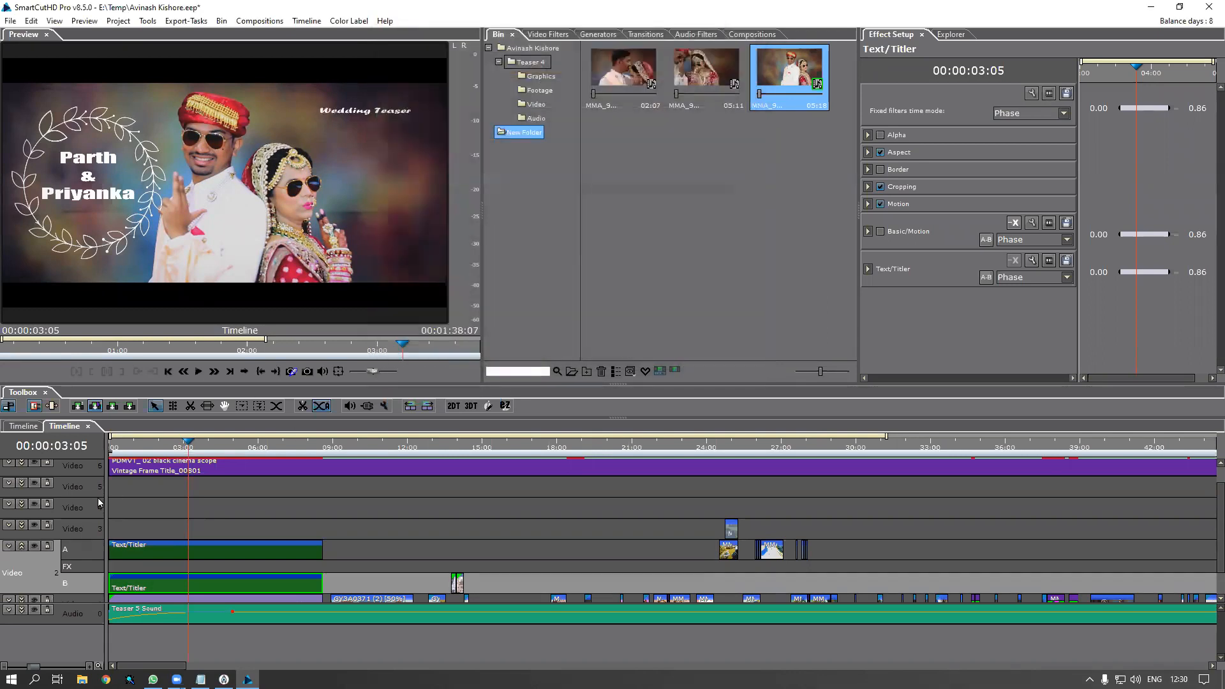
left_click_drag(132, 446, 81, 455)
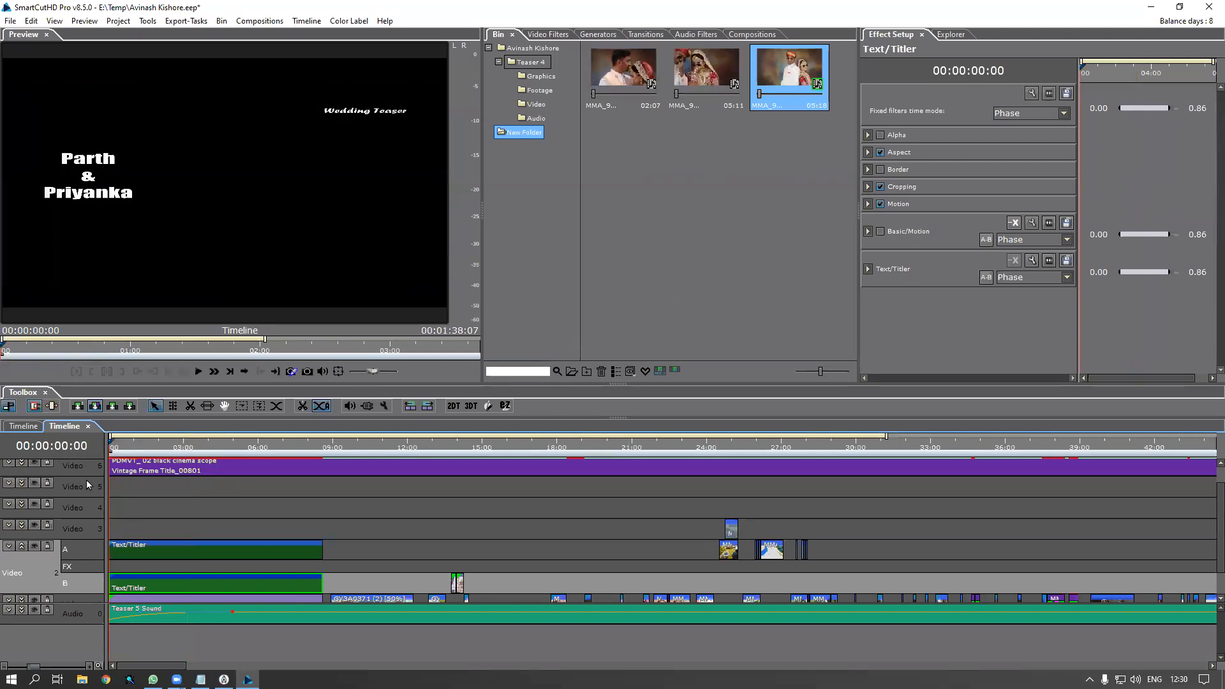
left_click(128, 549)
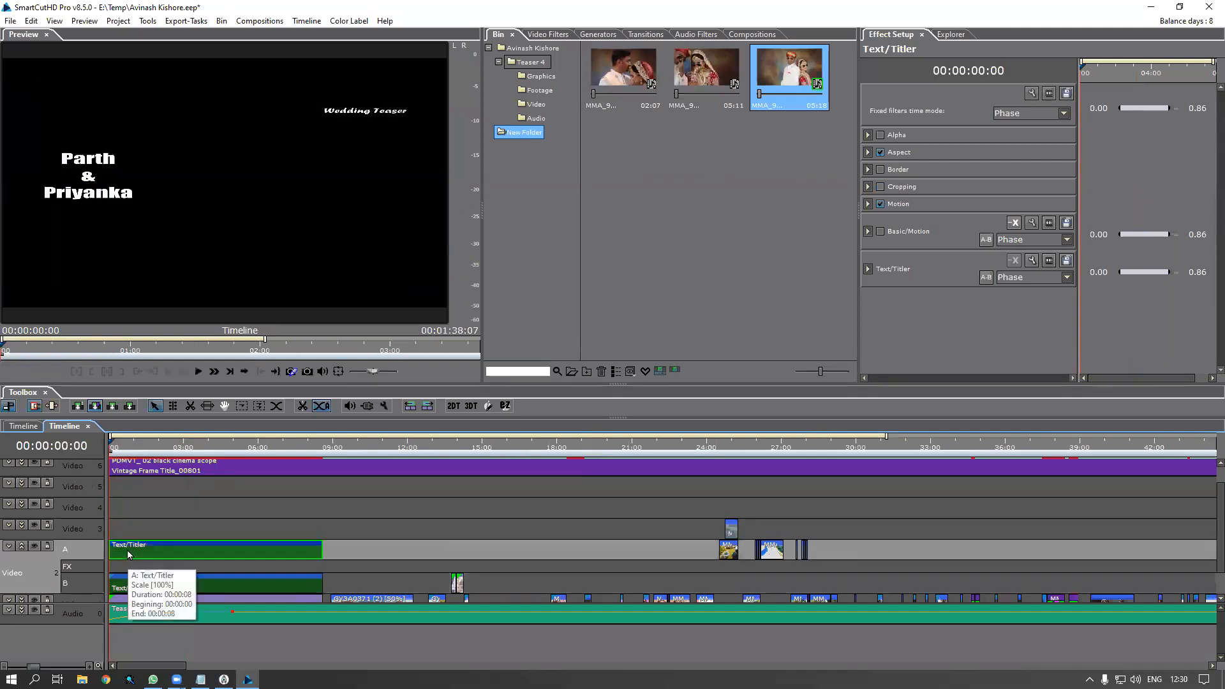
key("space")
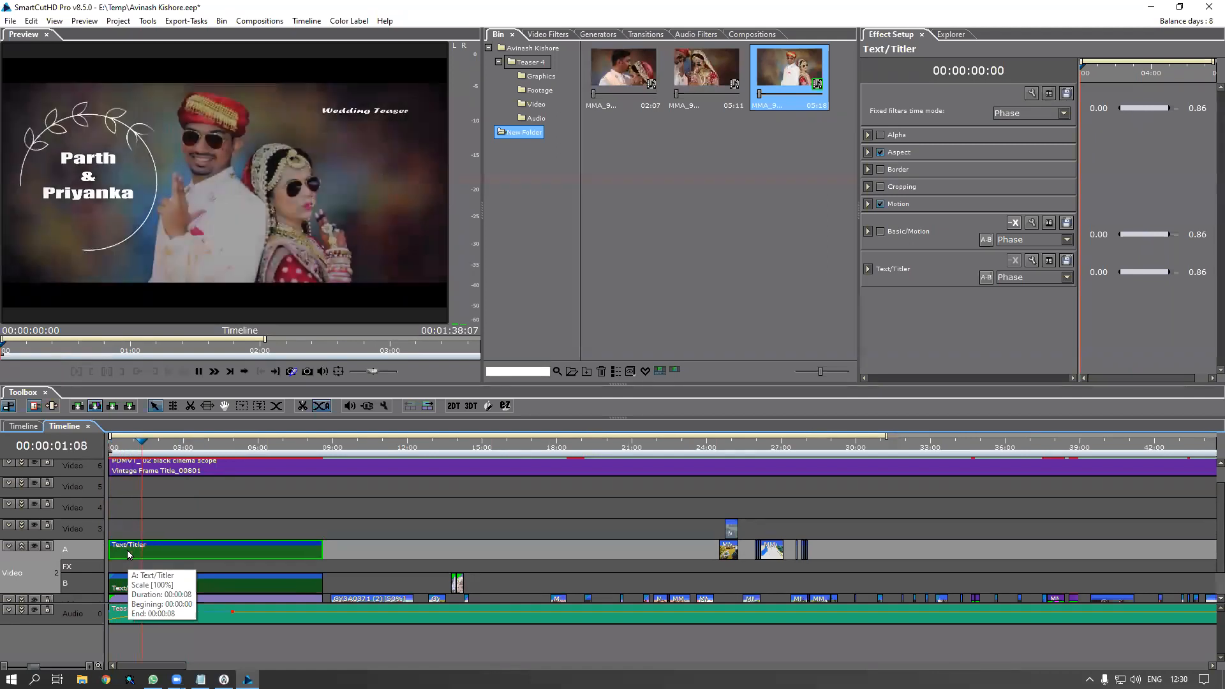
key("space")
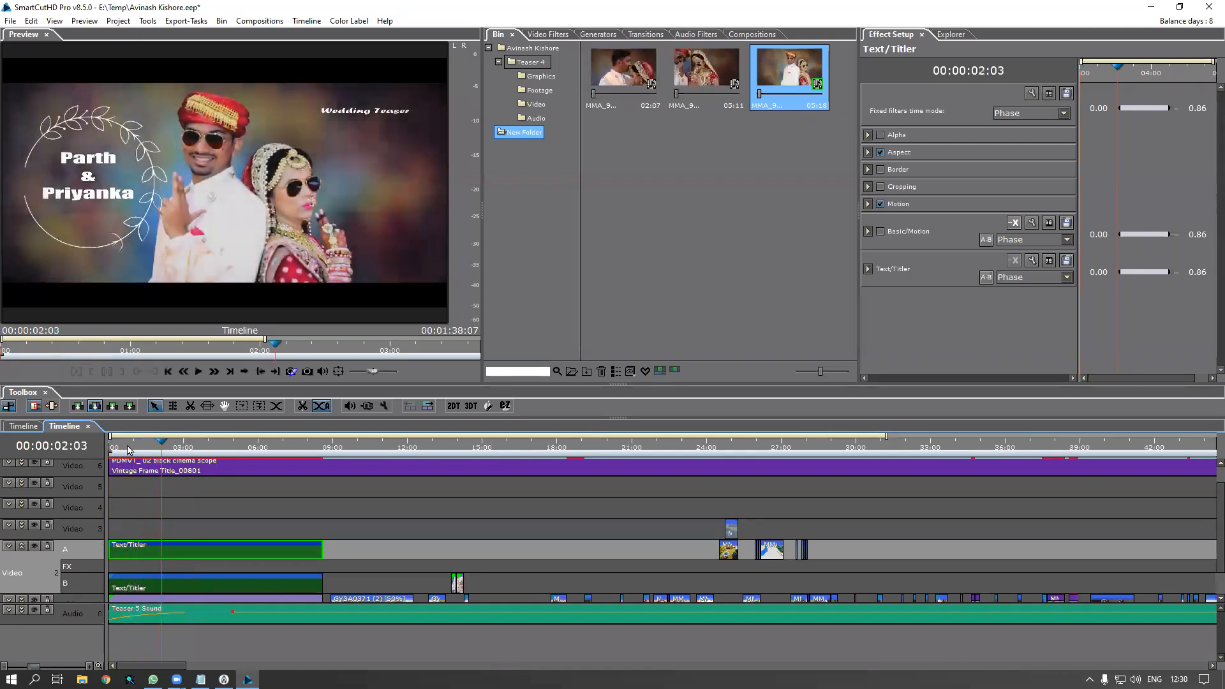
left_click_drag(140, 447, 102, 456)
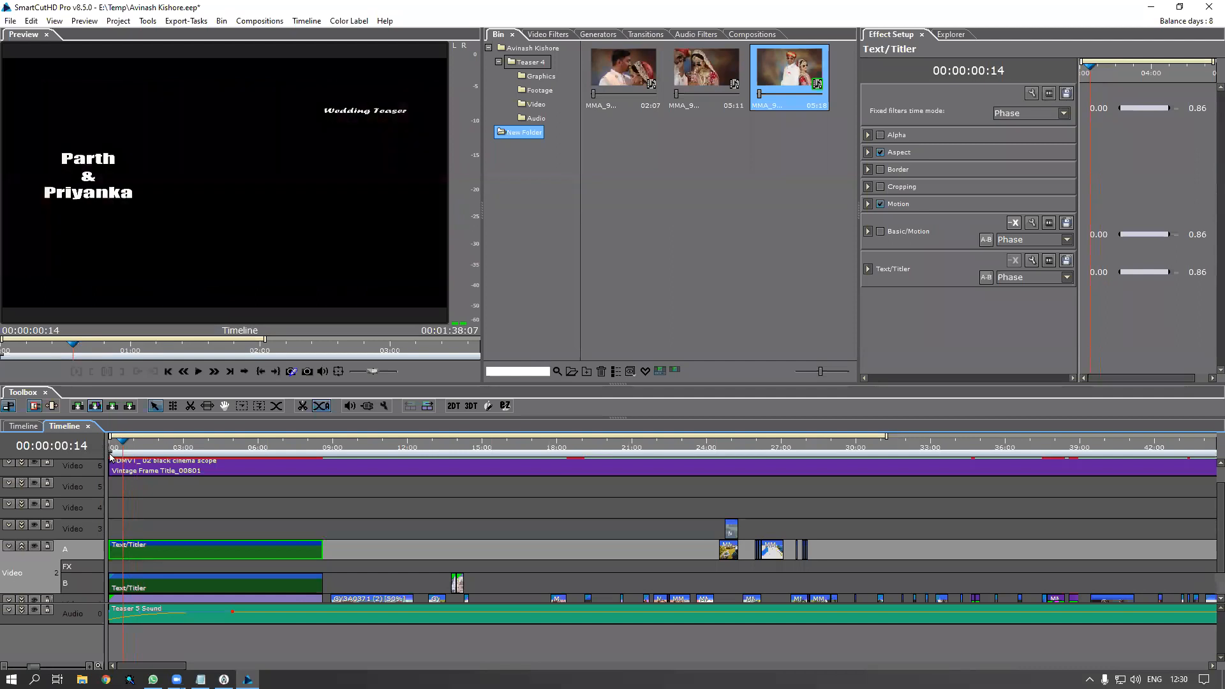
Give the names title an opacity keyframe fade-in from transparent at its start
right_click(124, 549)
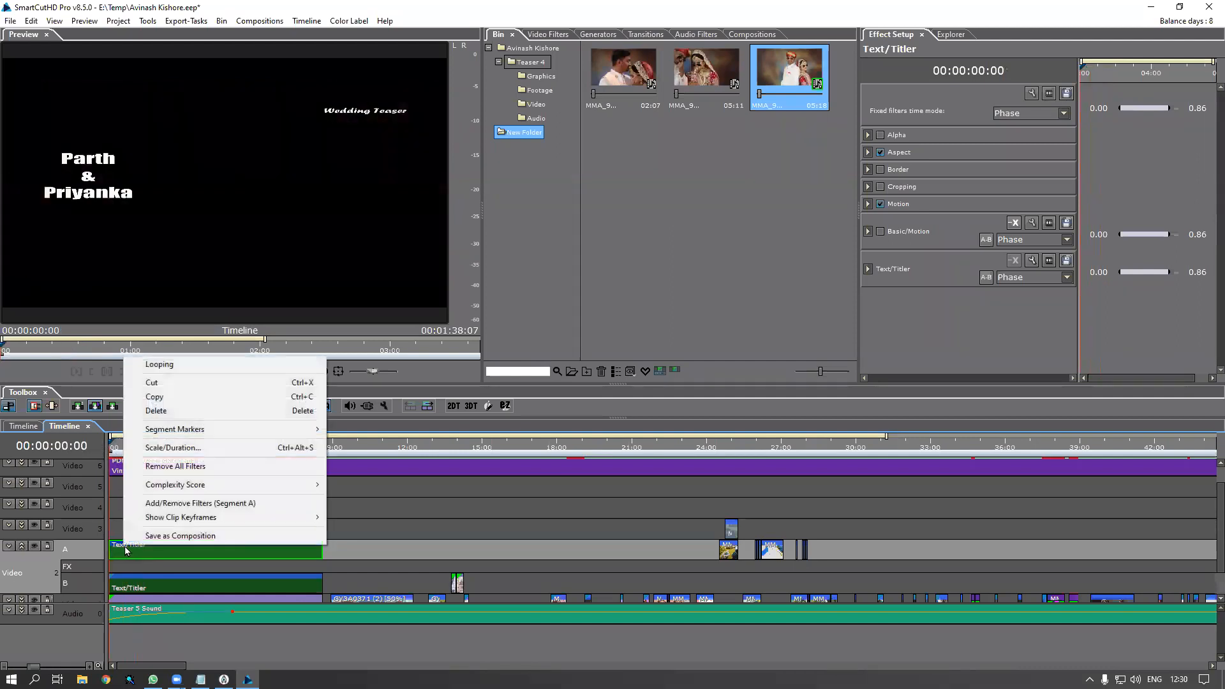
mouse_move(189, 517)
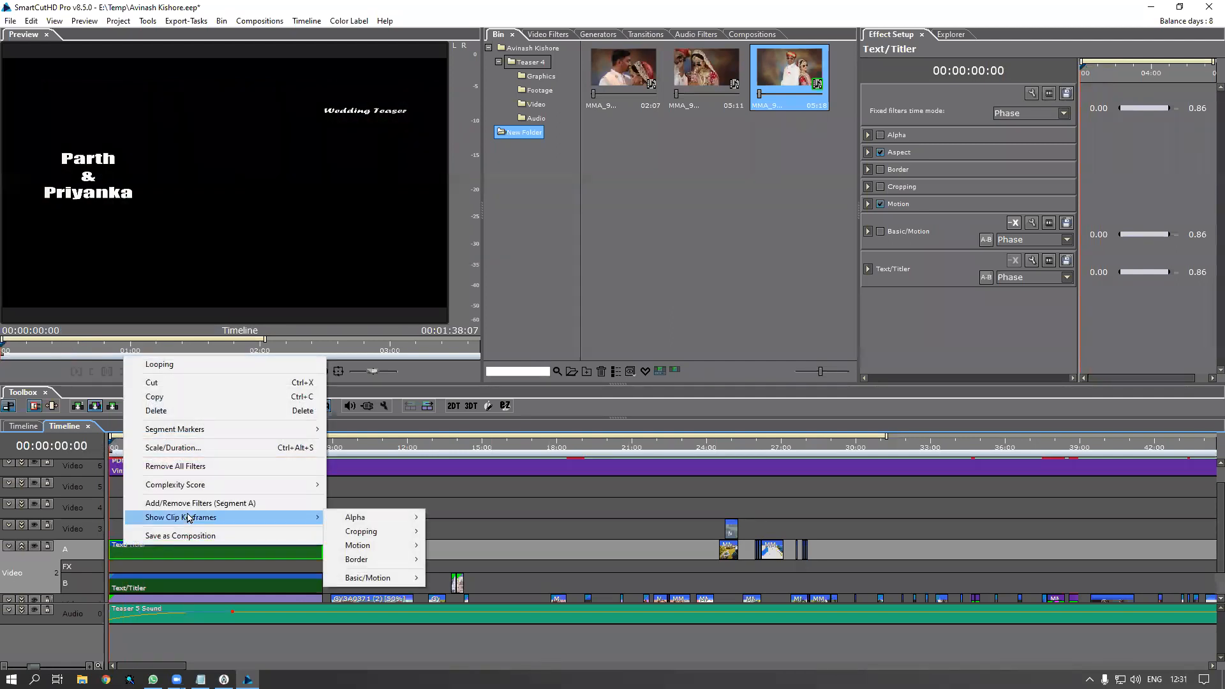
right_click(140, 556)
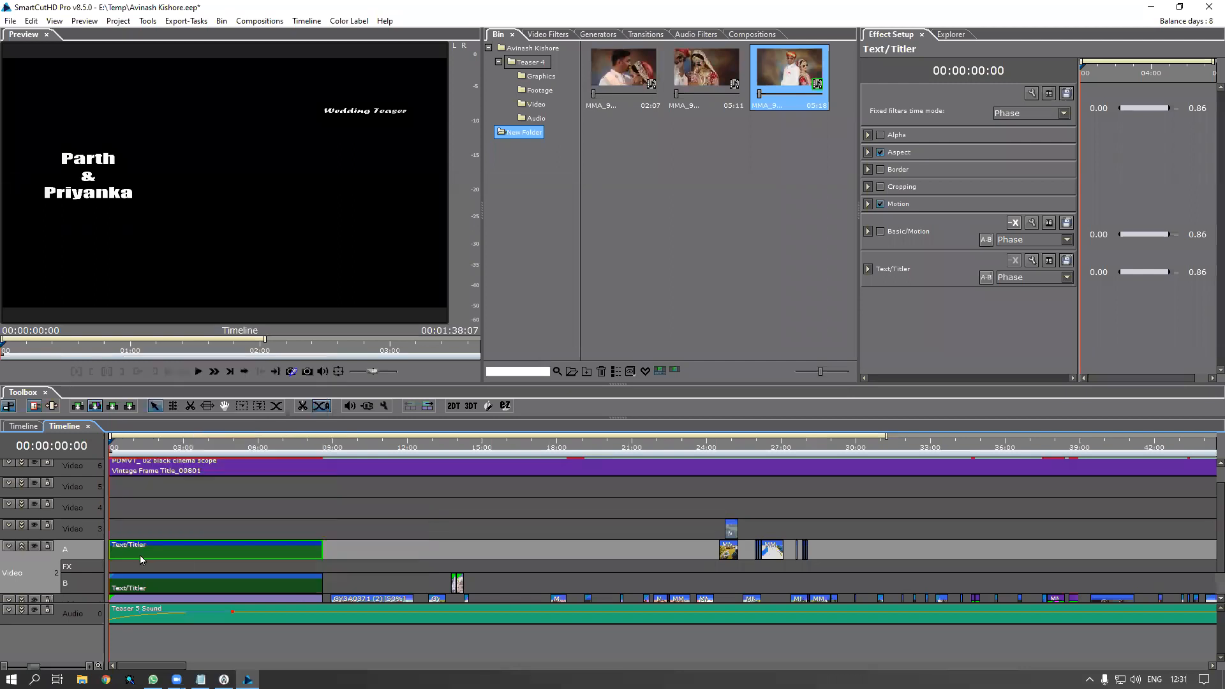
mouse_move(197, 526)
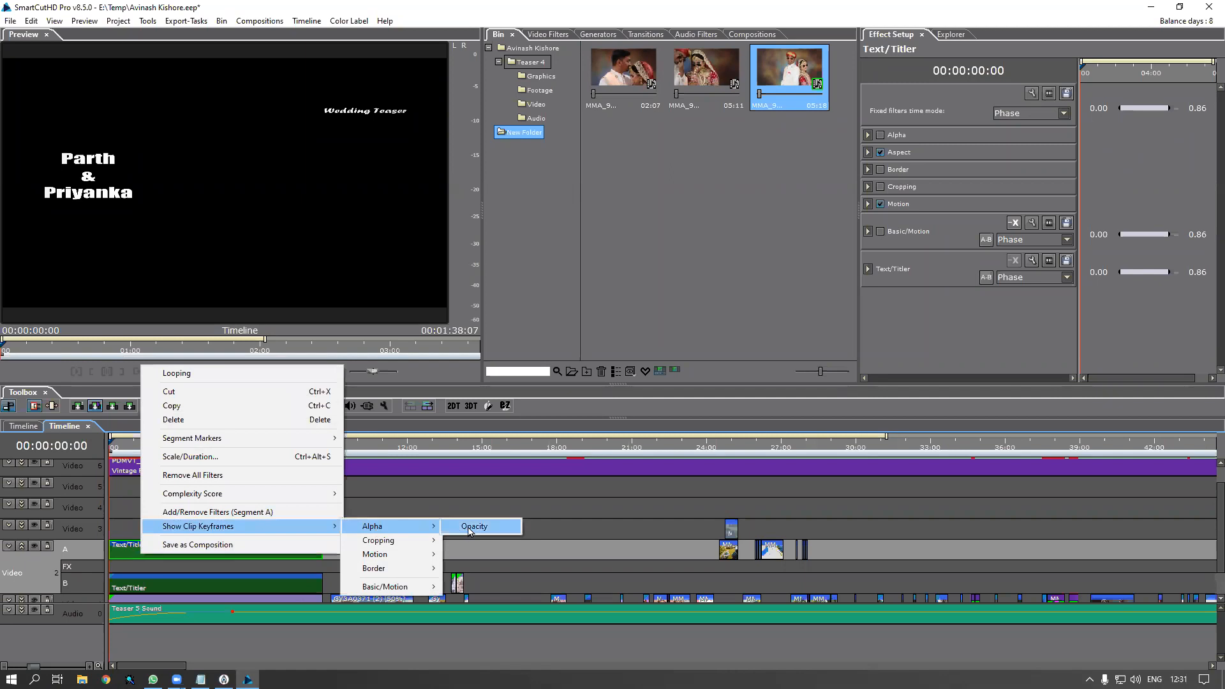
left_click(475, 526)
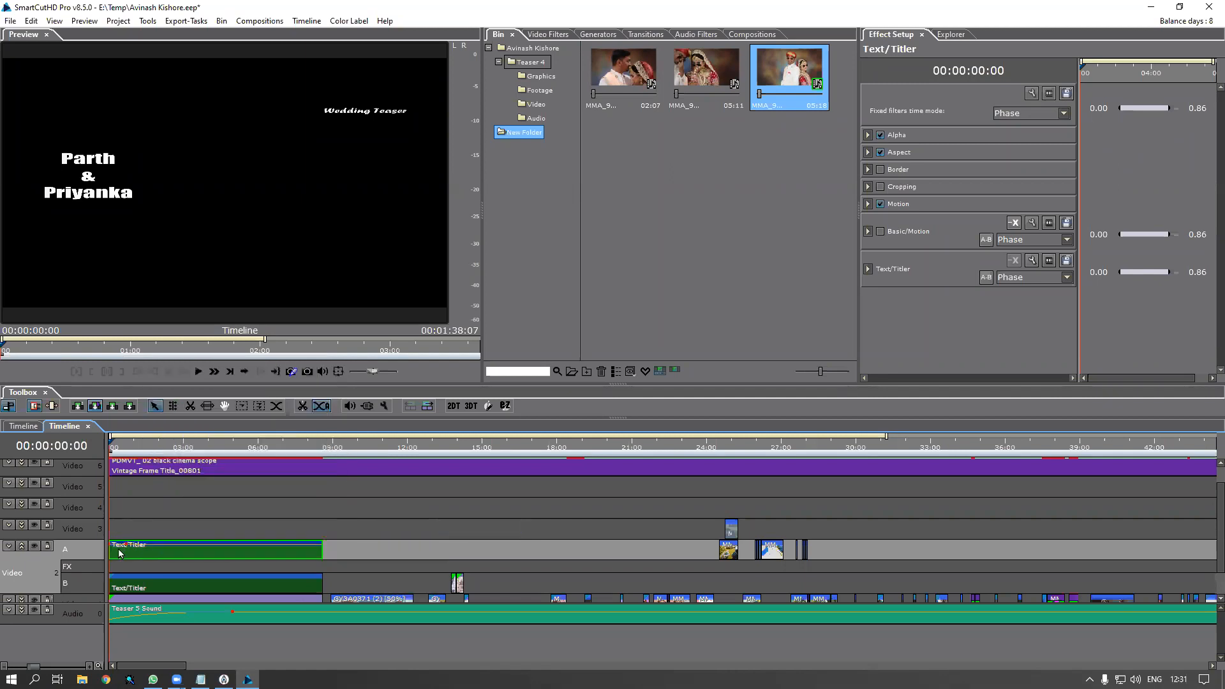
left_click_drag(108, 545, 111, 576)
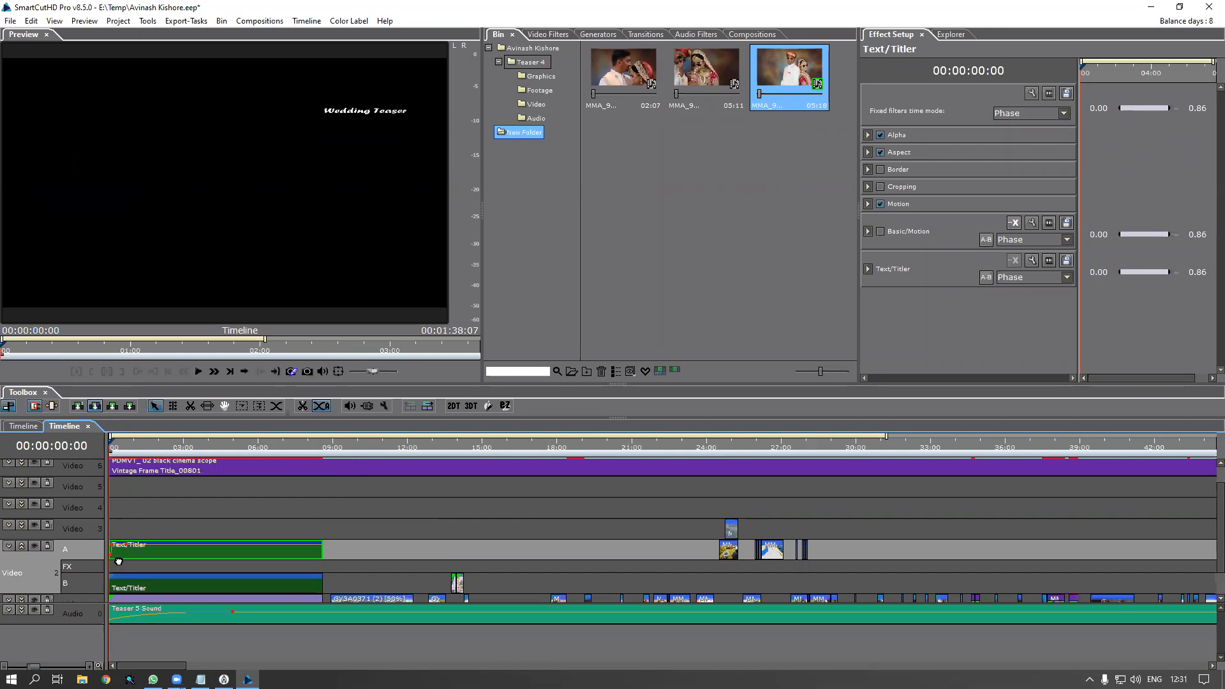
Add an opacity keyframe fade-in from transparent to the Wedding Teaser title
left_click(133, 591)
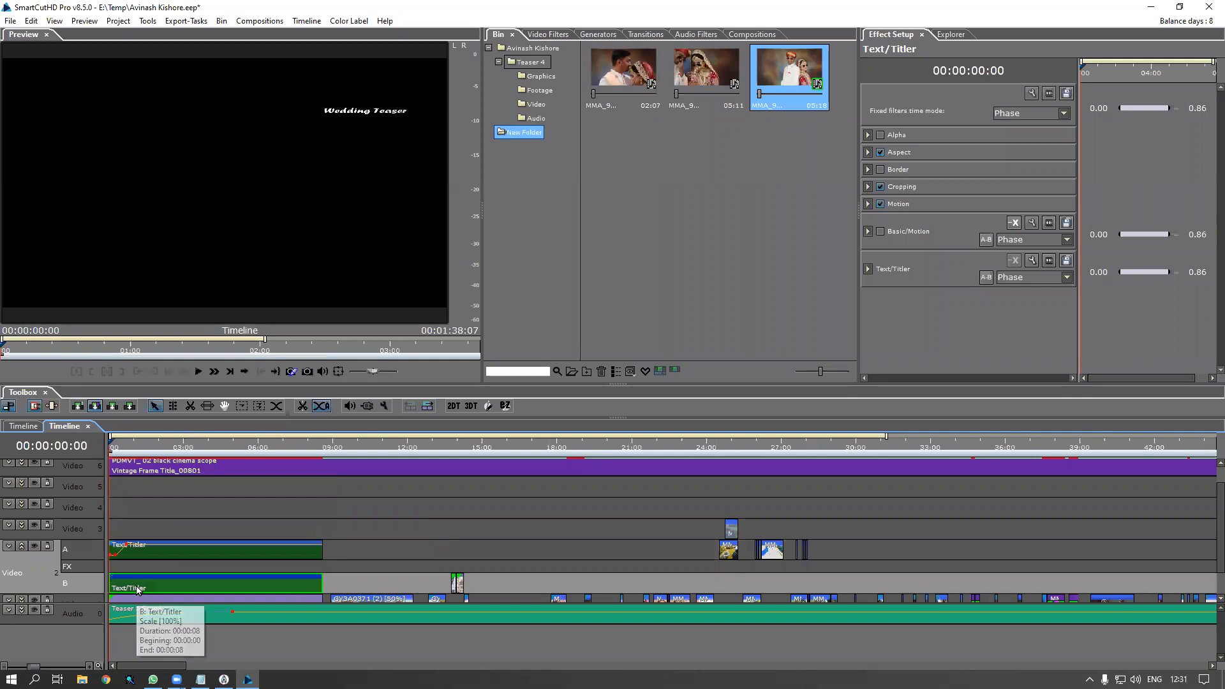
right_click(137, 591)
mouse_move(219, 562)
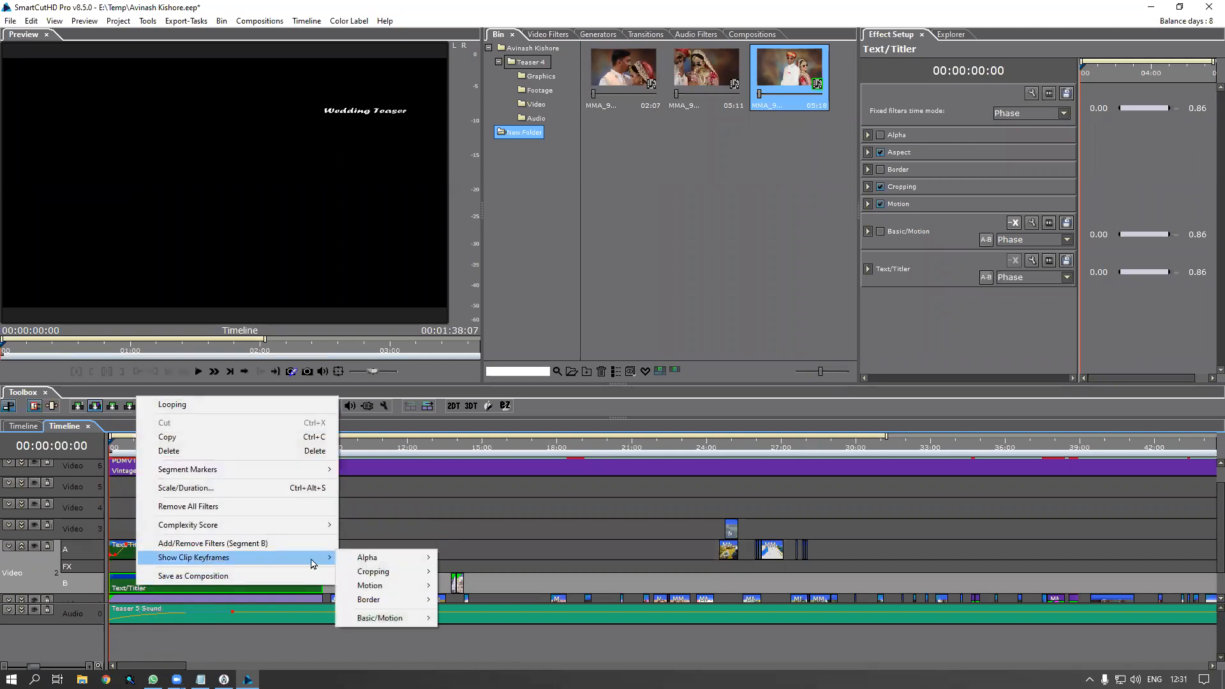
mouse_move(355, 562)
left_click(468, 560)
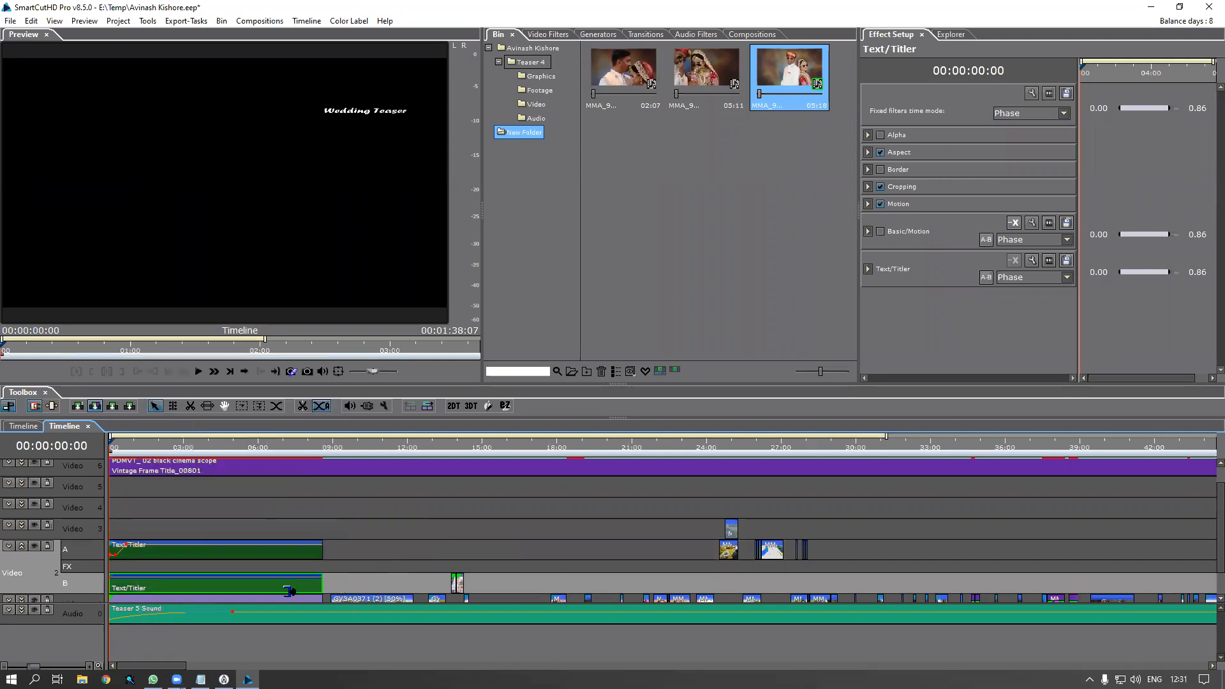
left_click(125, 581)
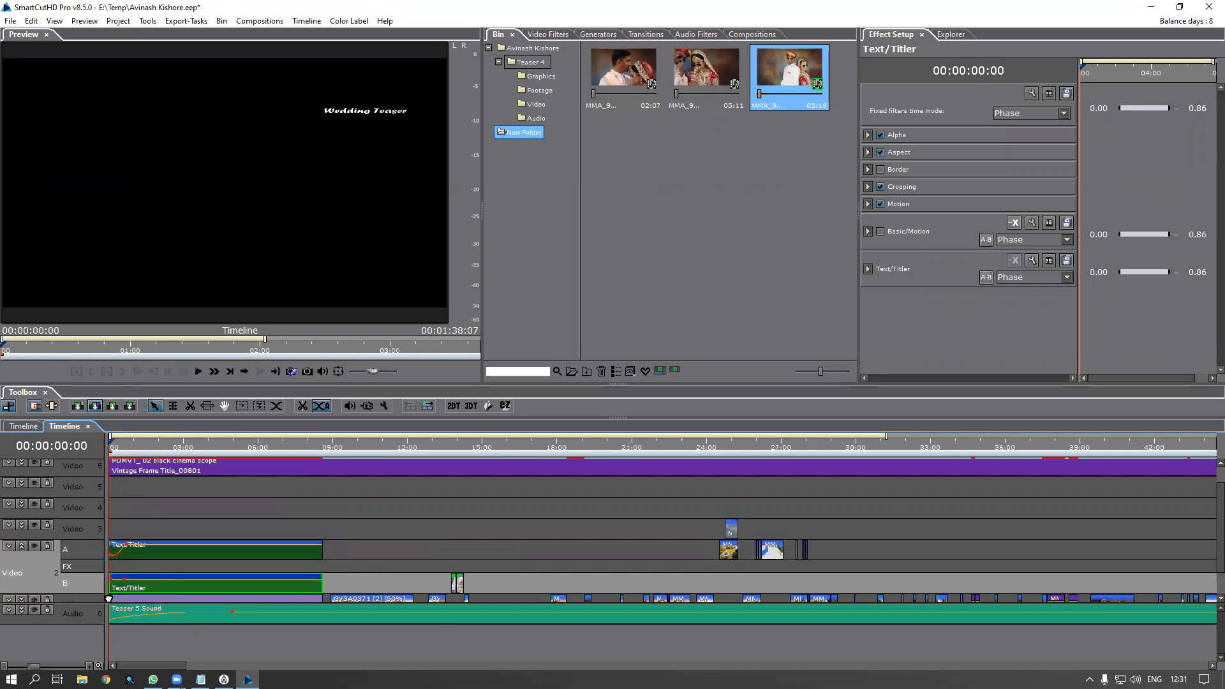
left_click_drag(109, 609, 111, 607)
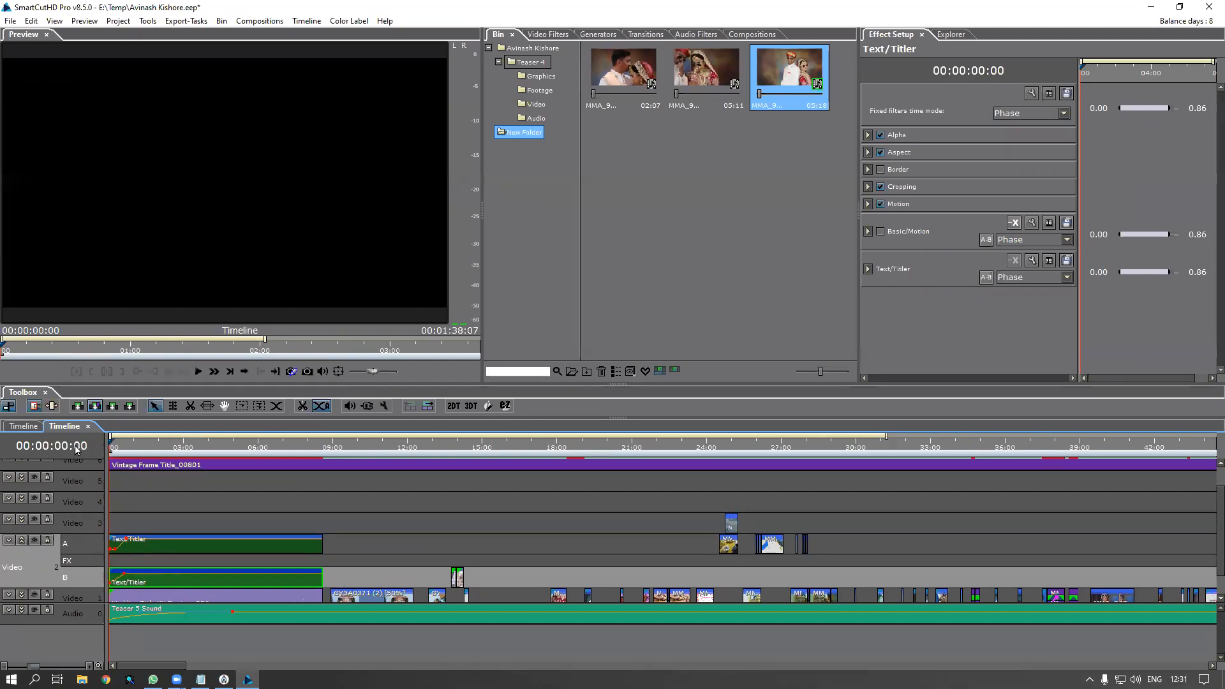
key("space")
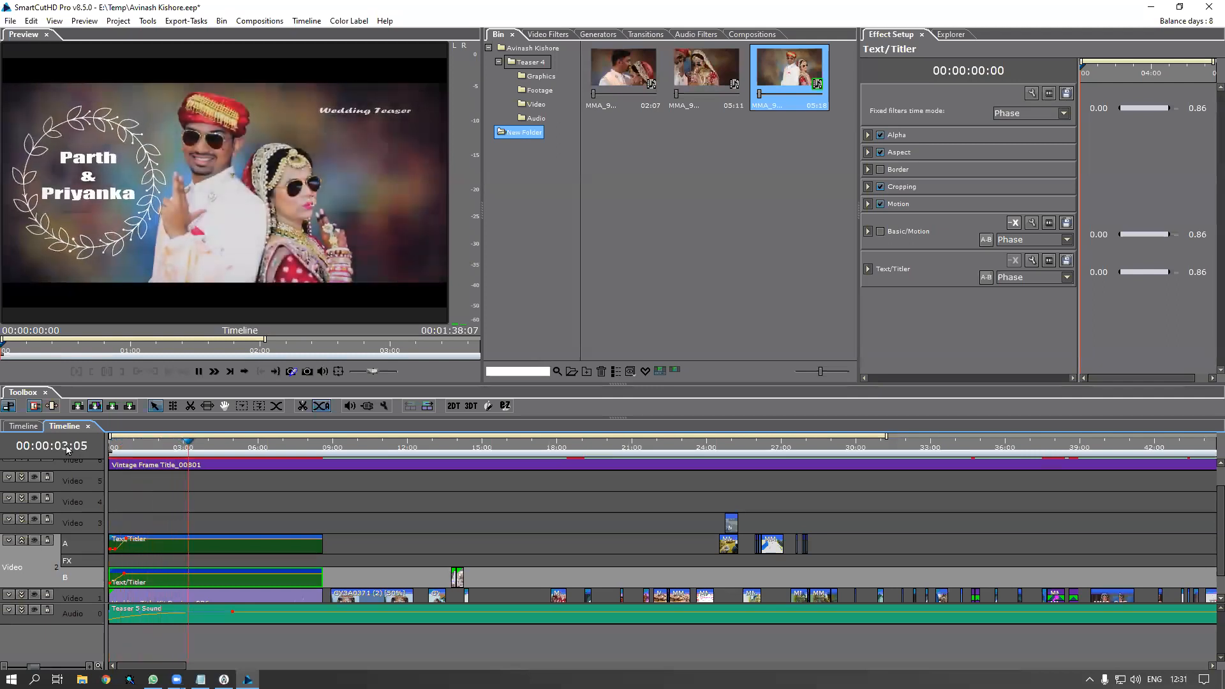
scroll(247, 481, "down", 2)
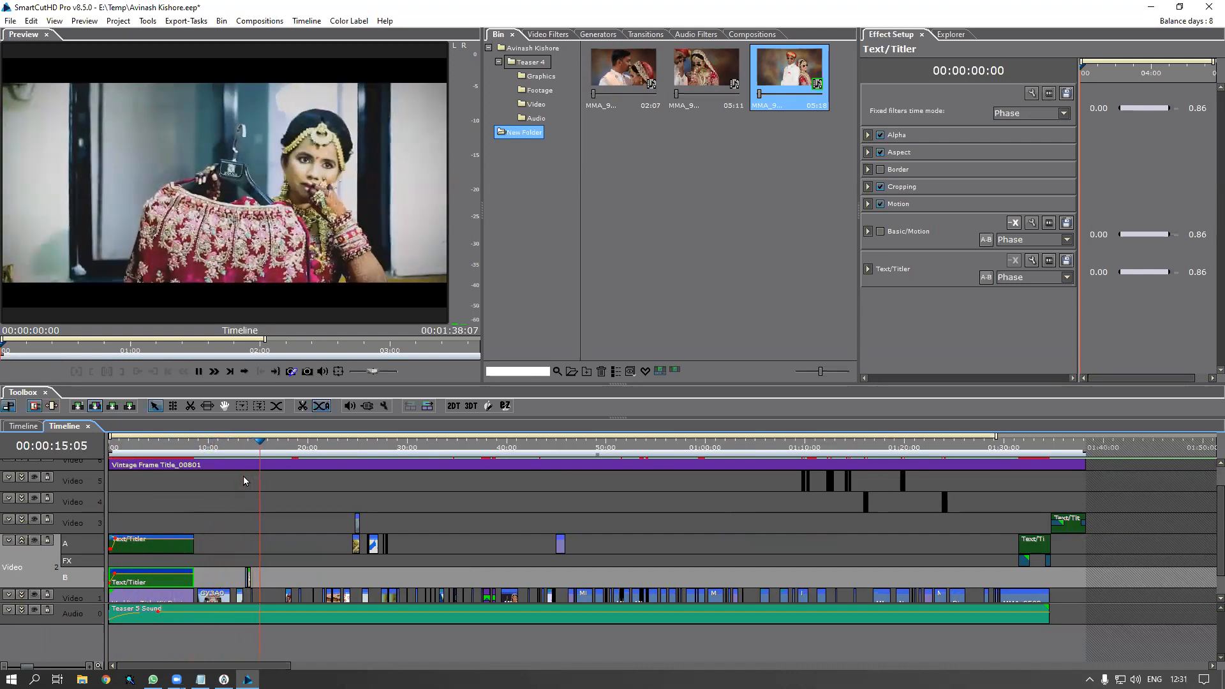
key("space")
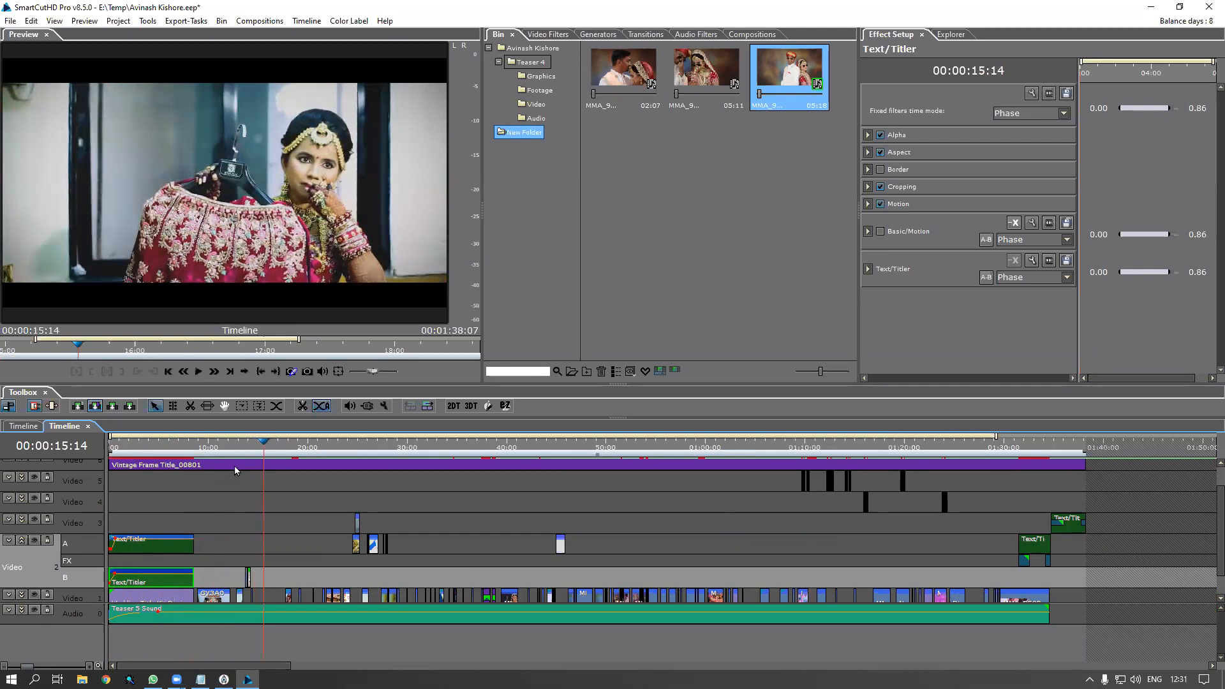
right_click(230, 447)
left_click(237, 449)
key("space")
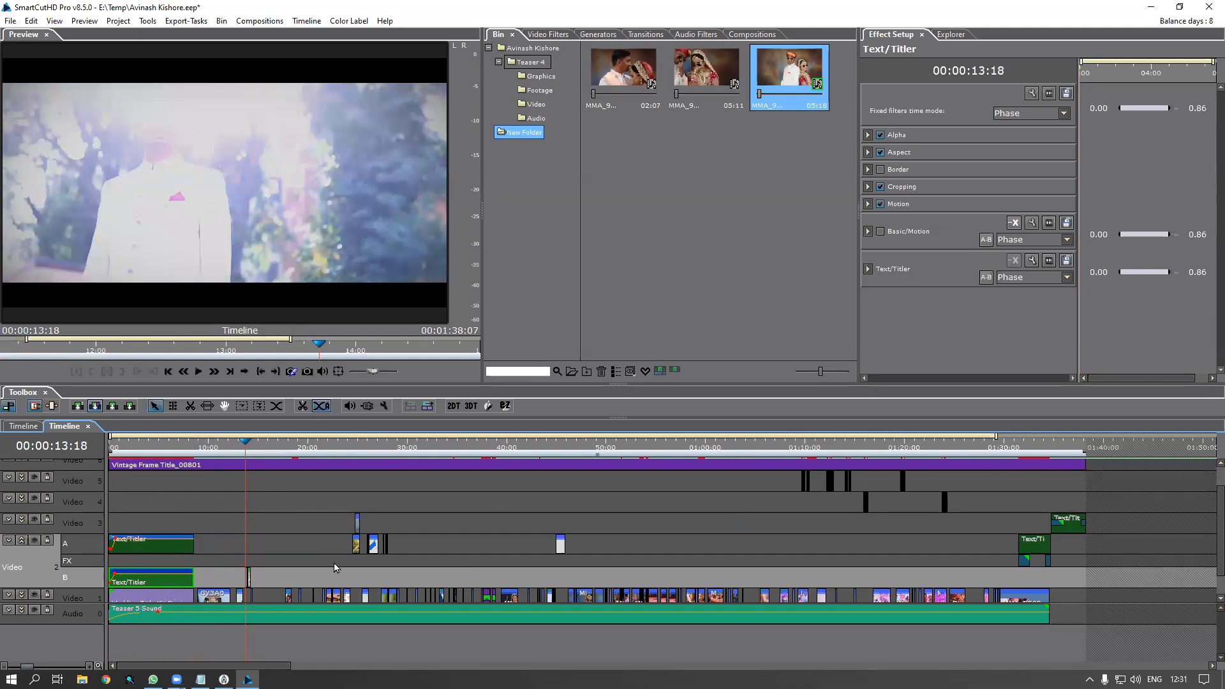
scroll(305, 539, "up", 2)
scroll(312, 546, "up", 5)
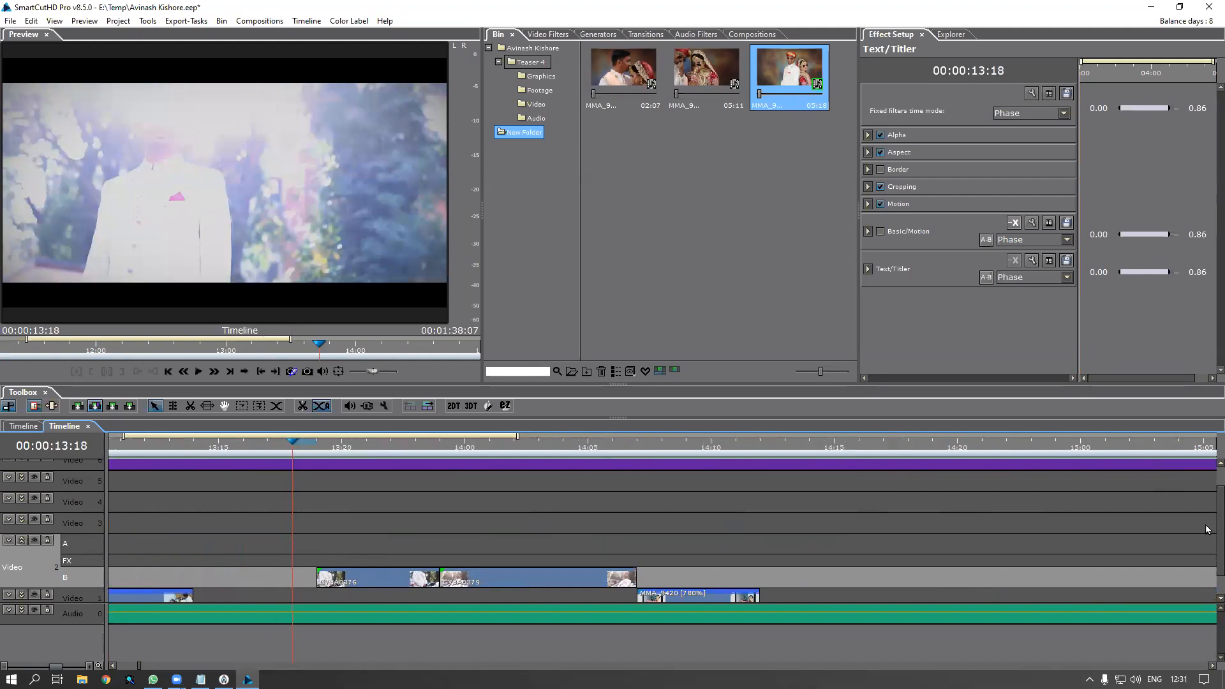
left_click_drag(1220, 527, 1206, 614)
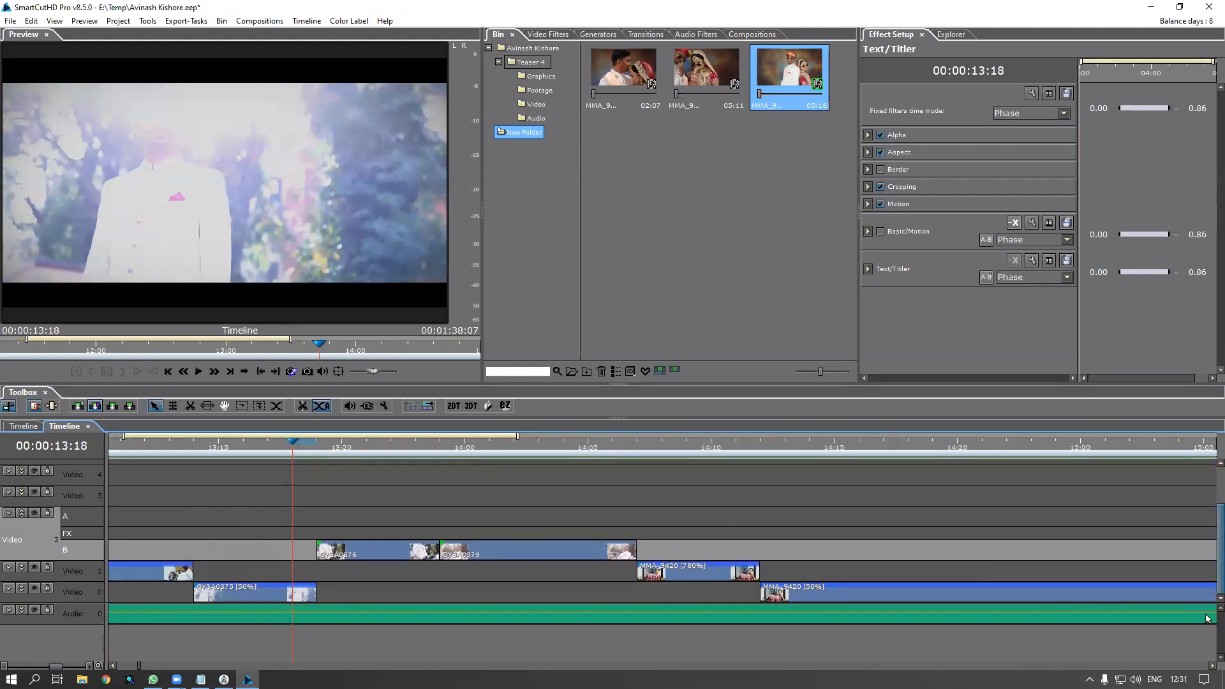
double_click(291, 596)
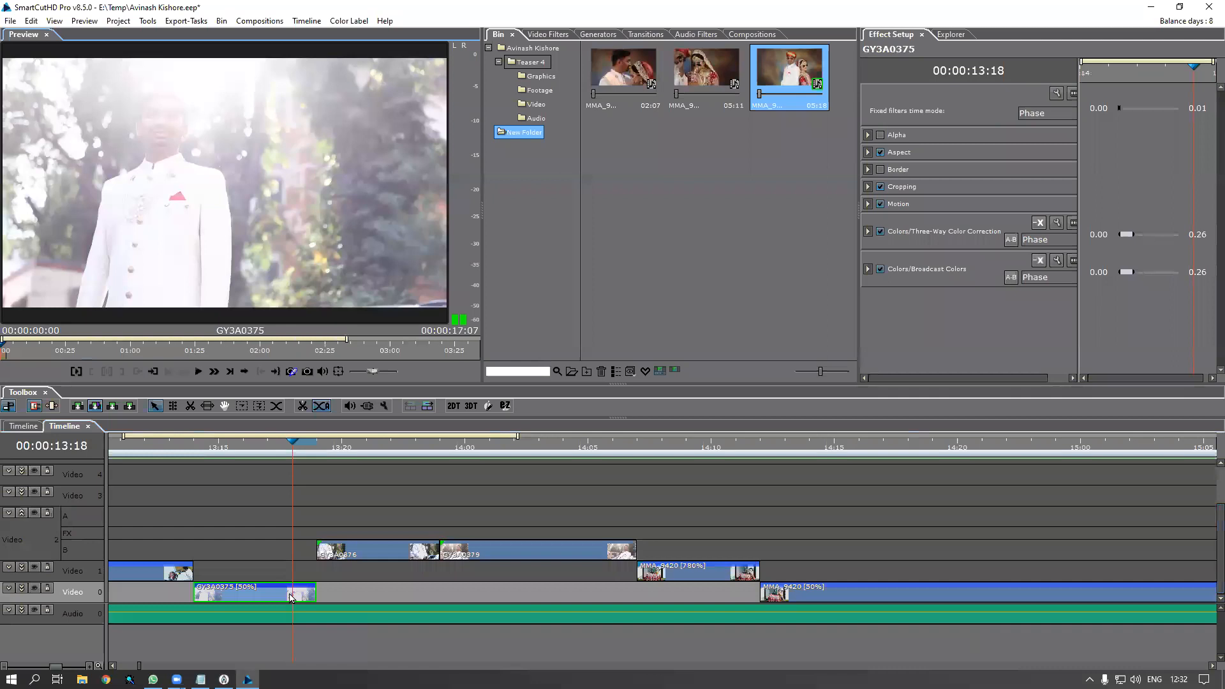
left_click_drag(9, 357, 458, 374)
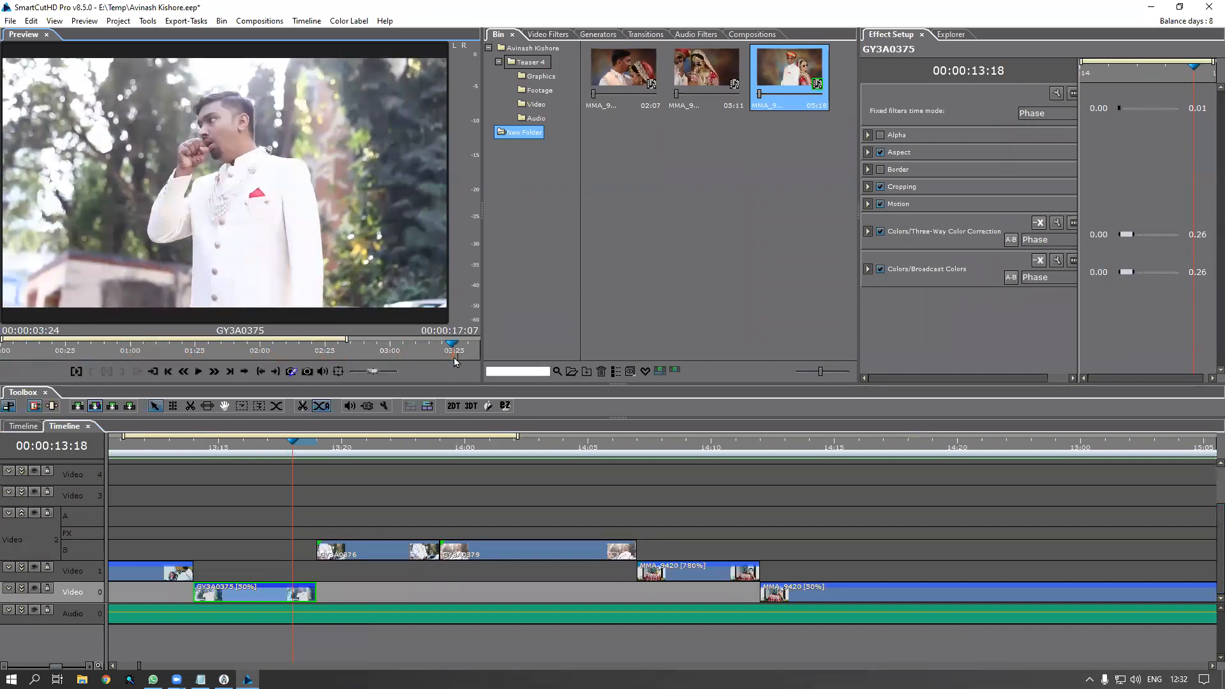
mouse_move(464, 357)
left_mouse_down()
mouse_move(625, 374)
mouse_move(464, 375)
left_mouse_up()
left_click_drag(157, 445, 124, 448)
key("space")
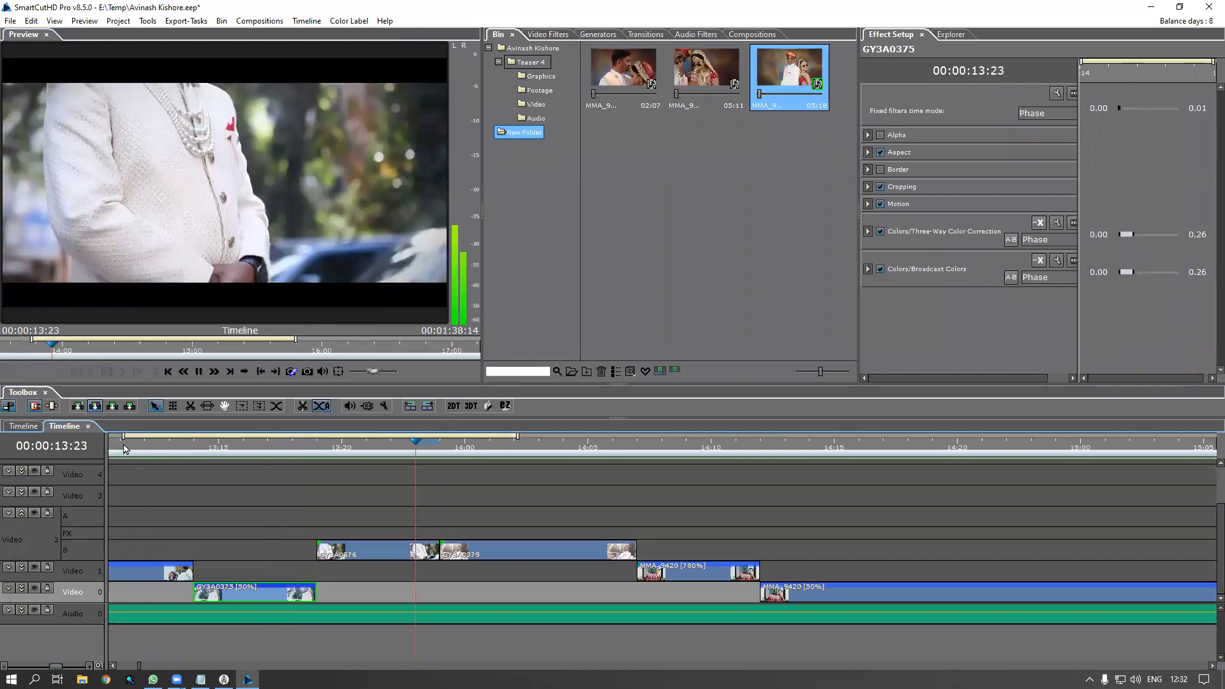
key("space")
left_click_drag(430, 448, 410, 472)
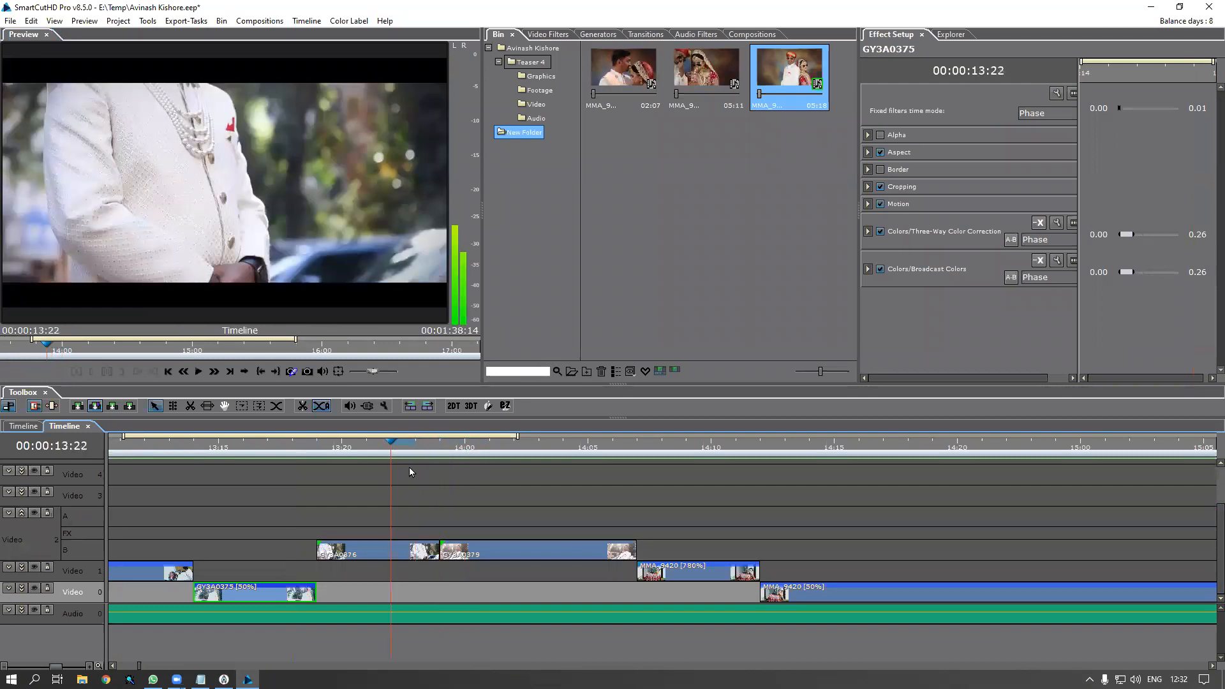
left_click(391, 555)
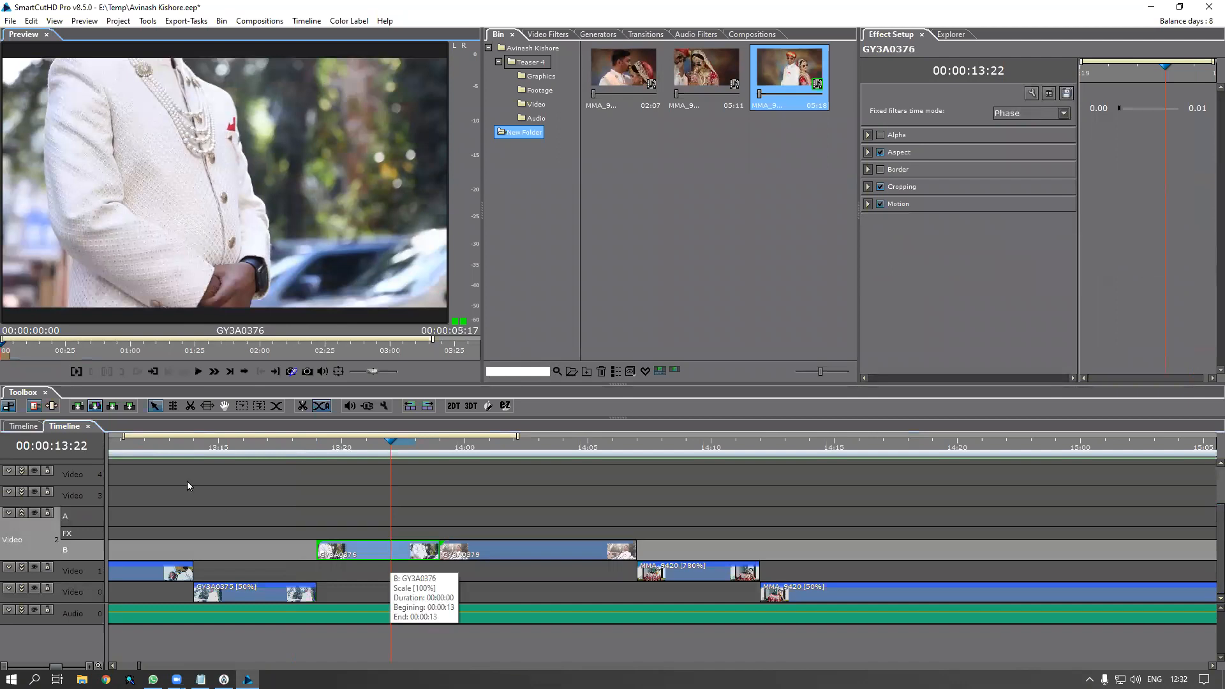
left_click_drag(10, 354, 383, 375)
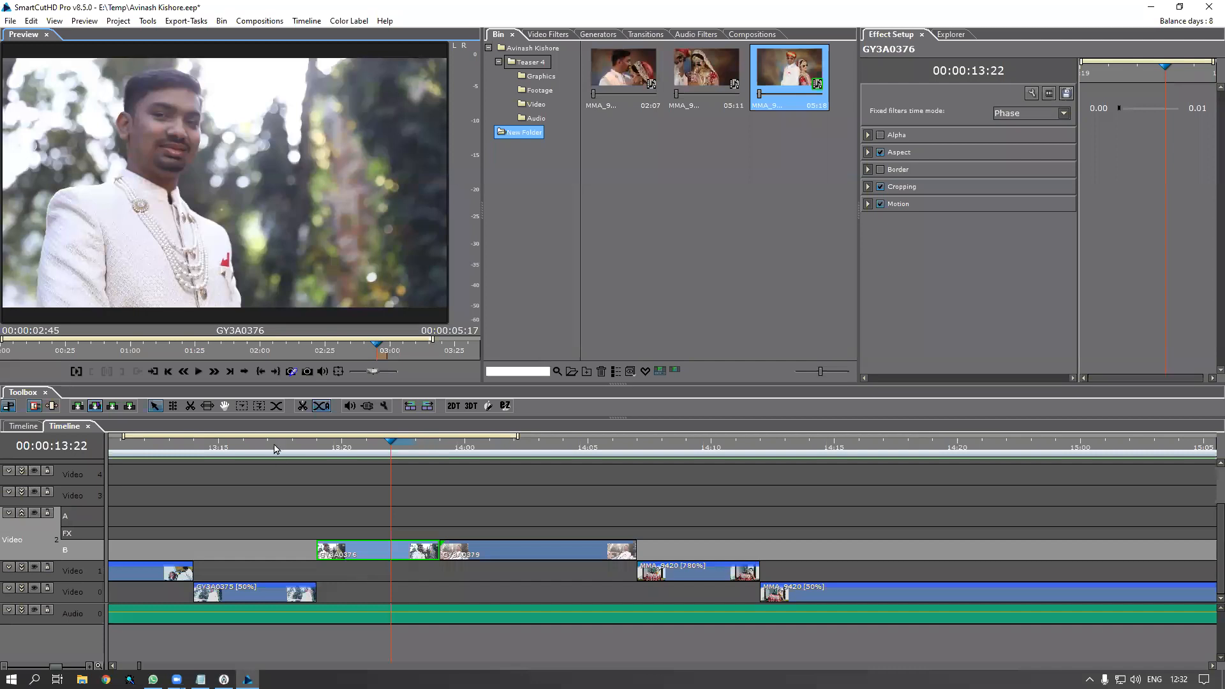
left_click(307, 445)
key("space")
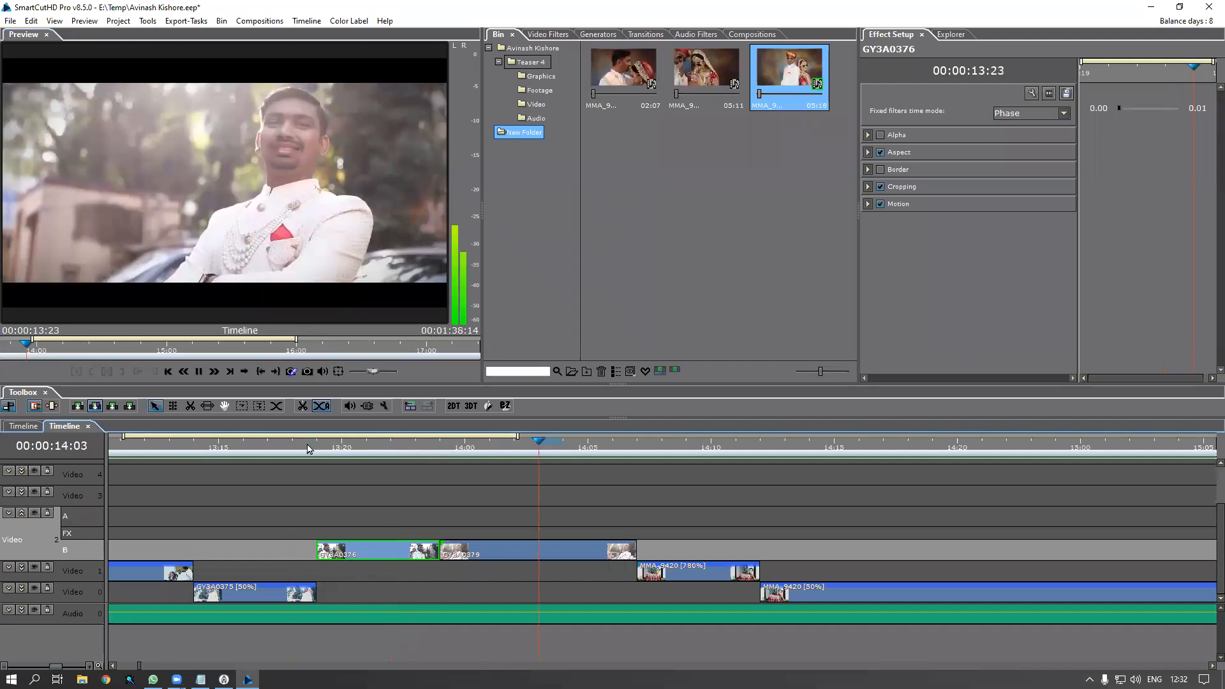
scroll(346, 496, "down", 3)
scroll(346, 495, "down", 2)
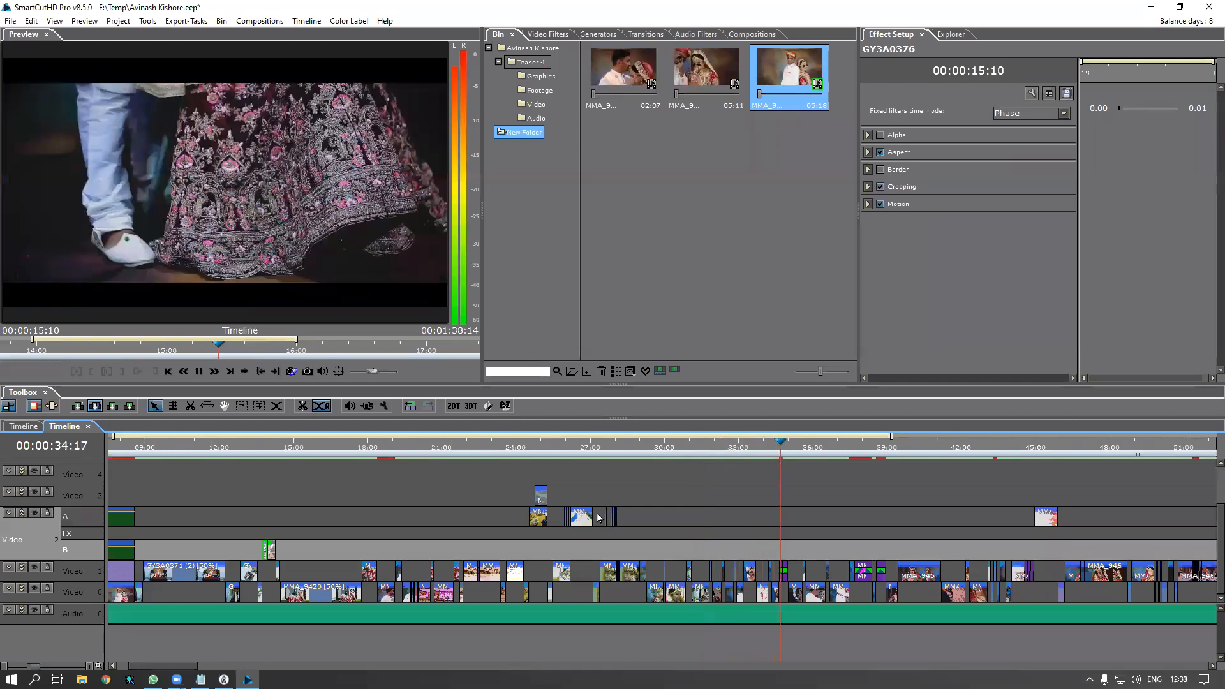
Move to about 33 seconds and scrub through clip MMA_9442 in the source preview
mouse_move(764, 448)
left_mouse_down()
mouse_move(738, 457)
mouse_move(752, 466)
left_mouse_up()
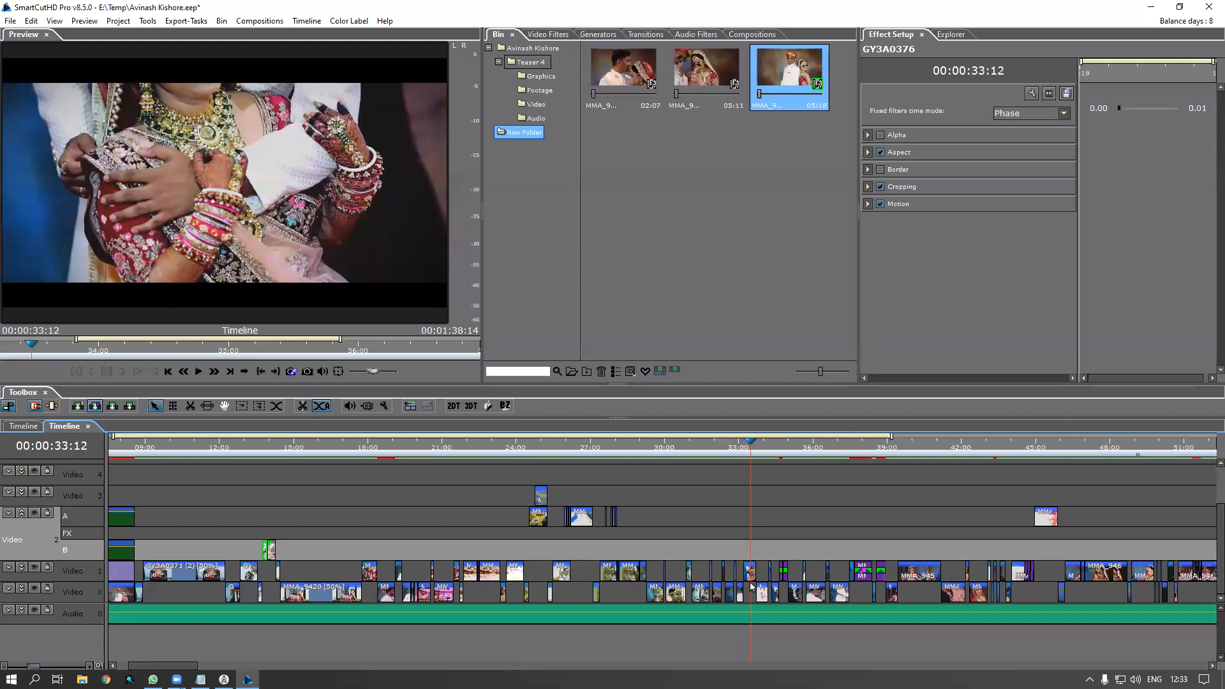
scroll(765, 579, "up", 8)
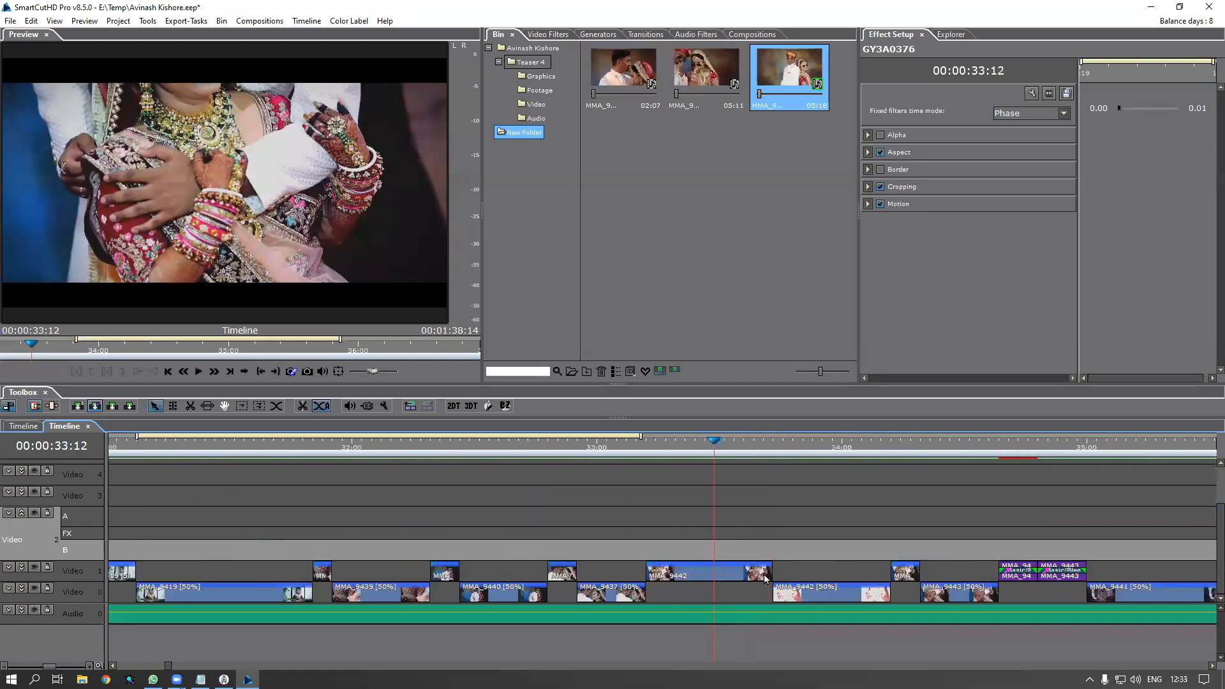
left_click(741, 575)
double_click(740, 575)
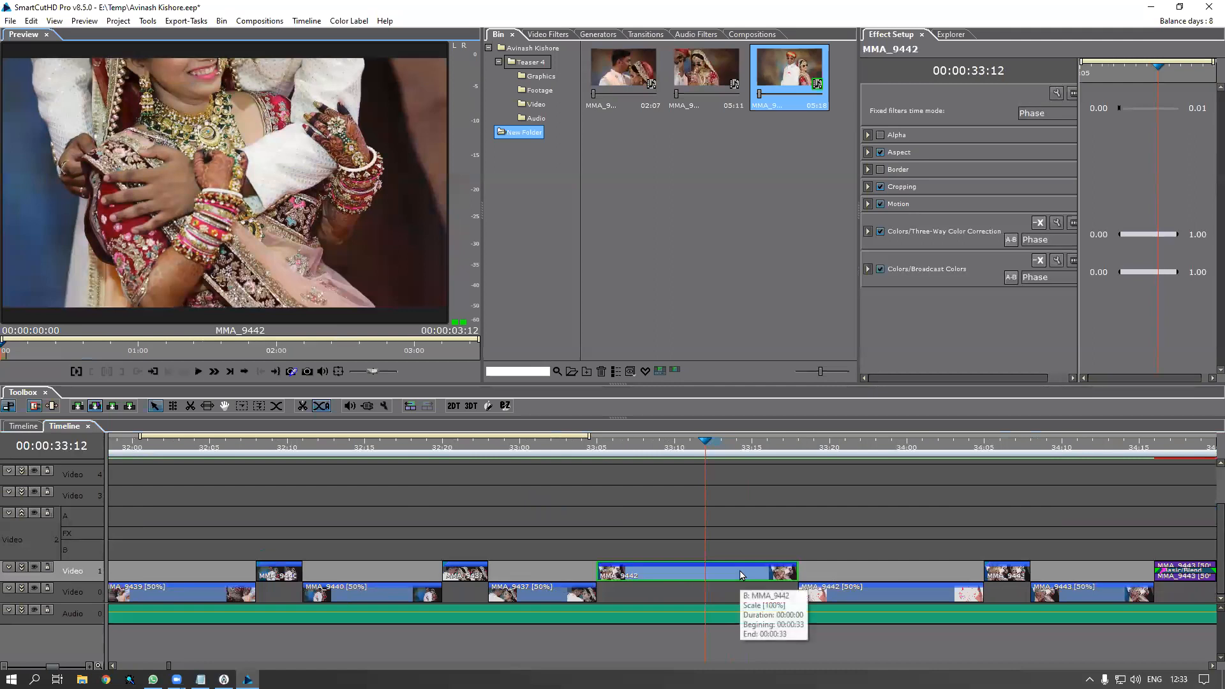
left_click_drag(10, 351, 391, 362)
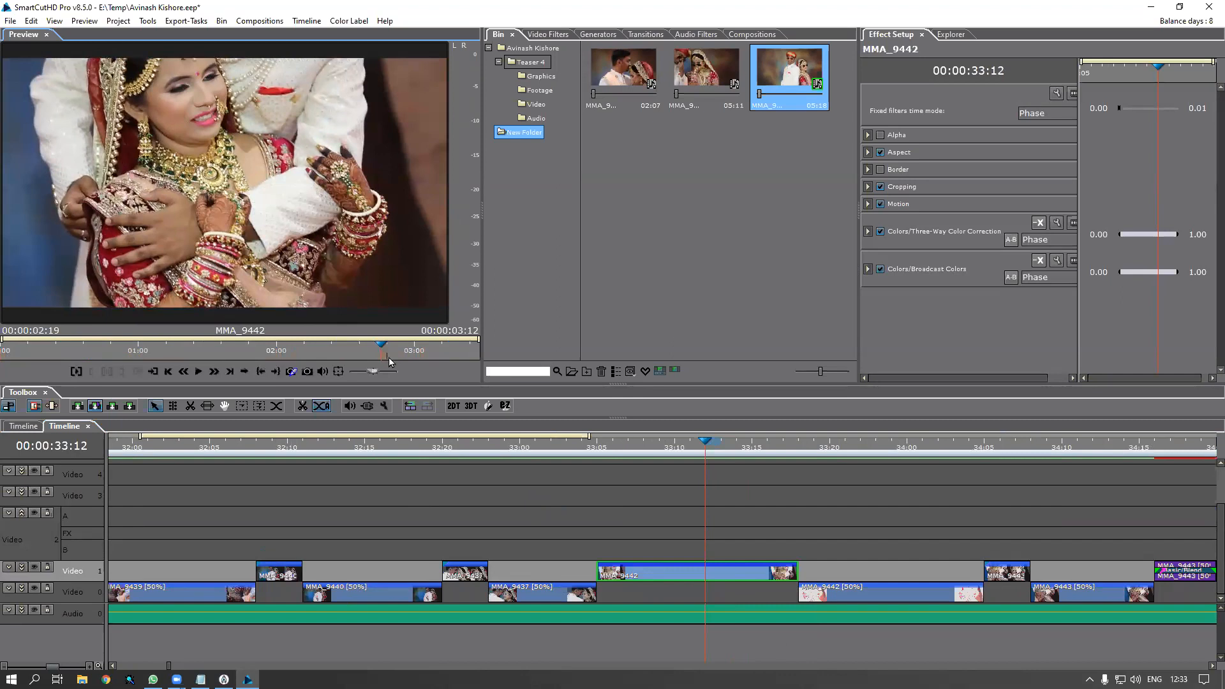
Play the timeline from 33:05 to 34:14, then review the end of MMA_9442
left_click(603, 449)
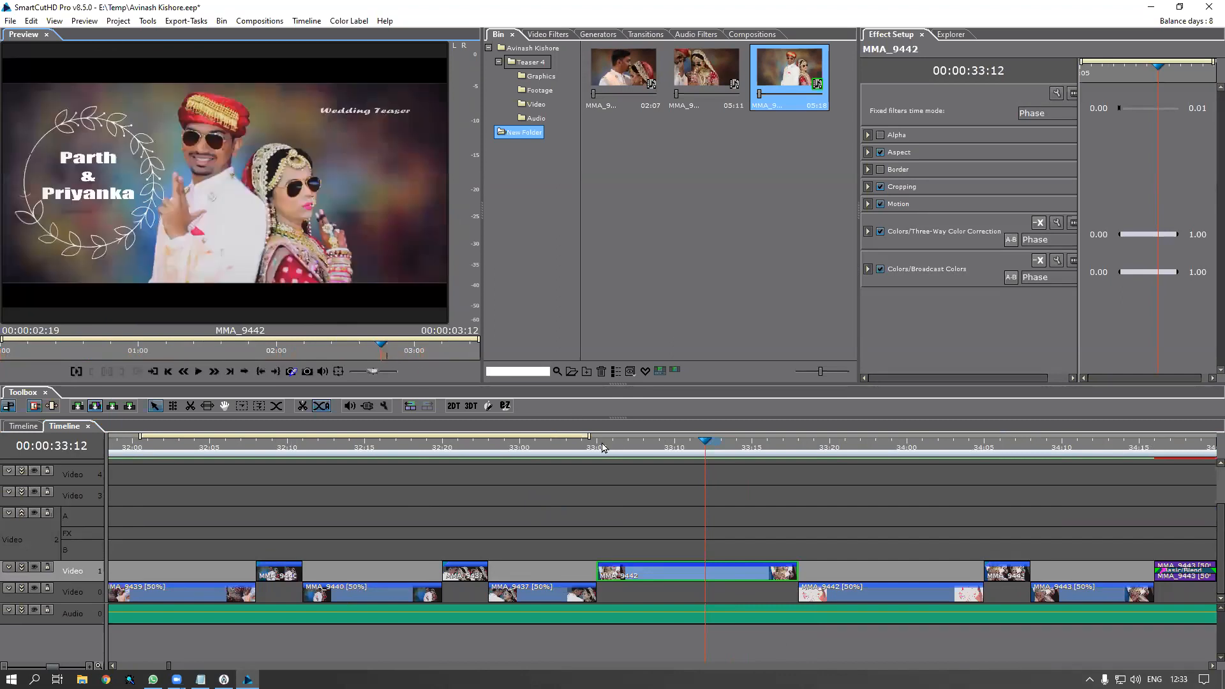
key("space")
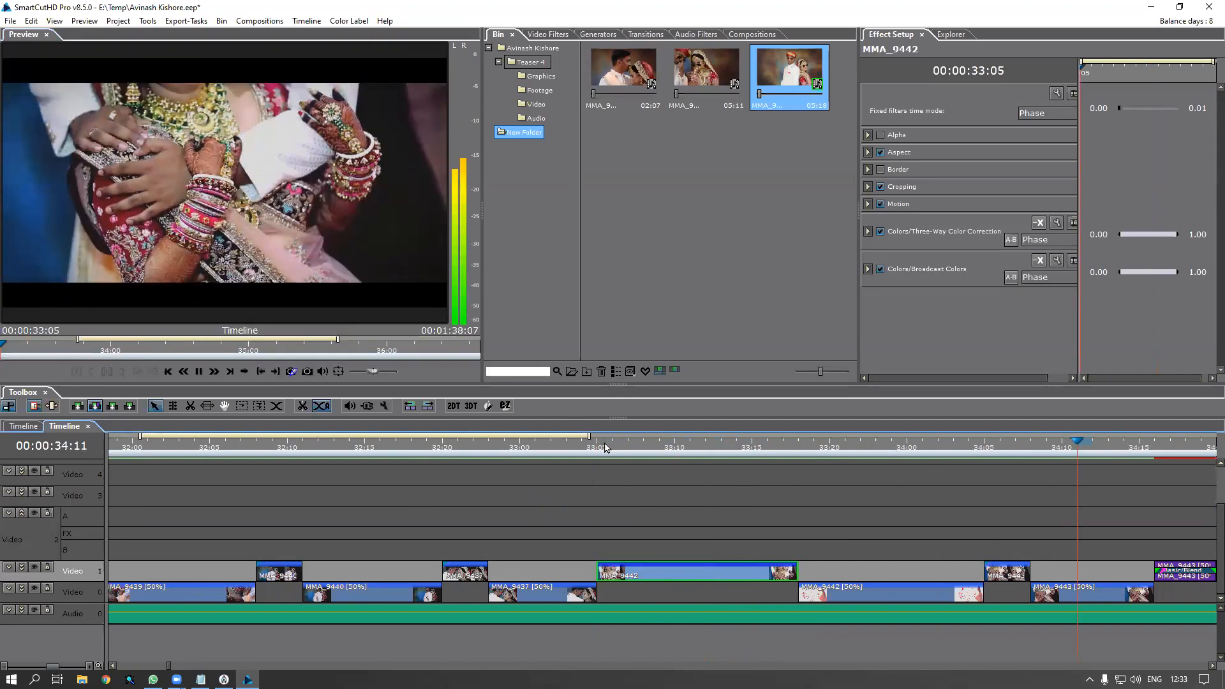
key("space")
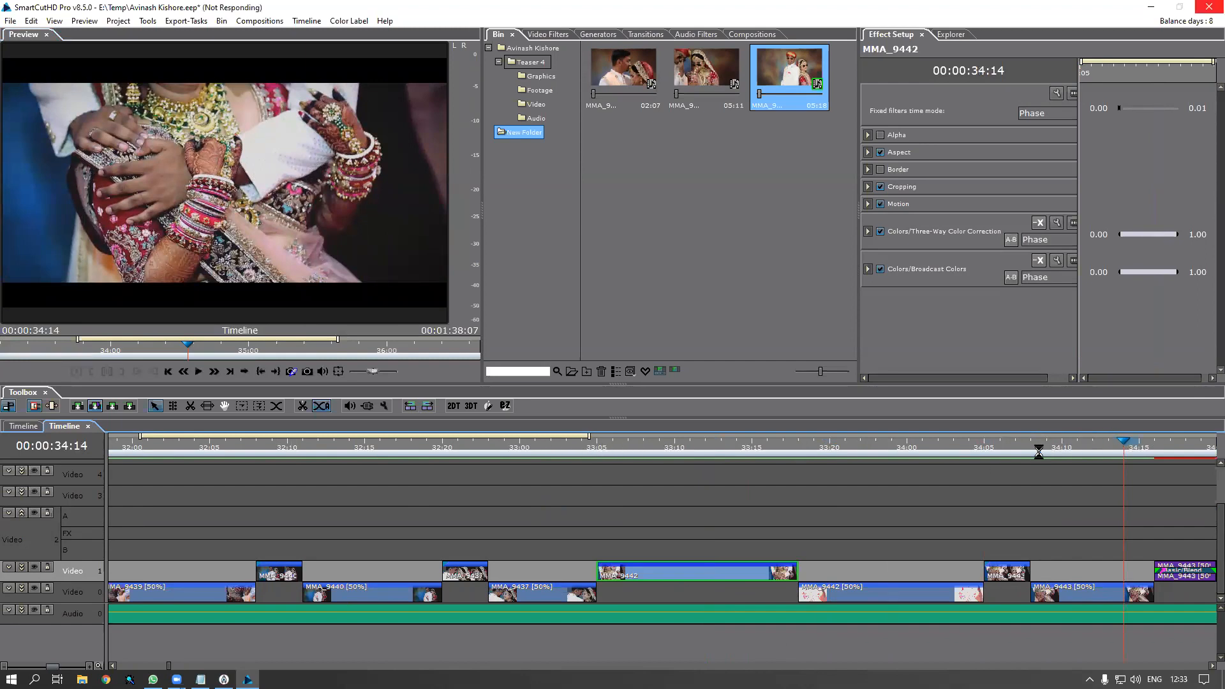
key("Left")
left_click_drag(800, 446, 685, 569)
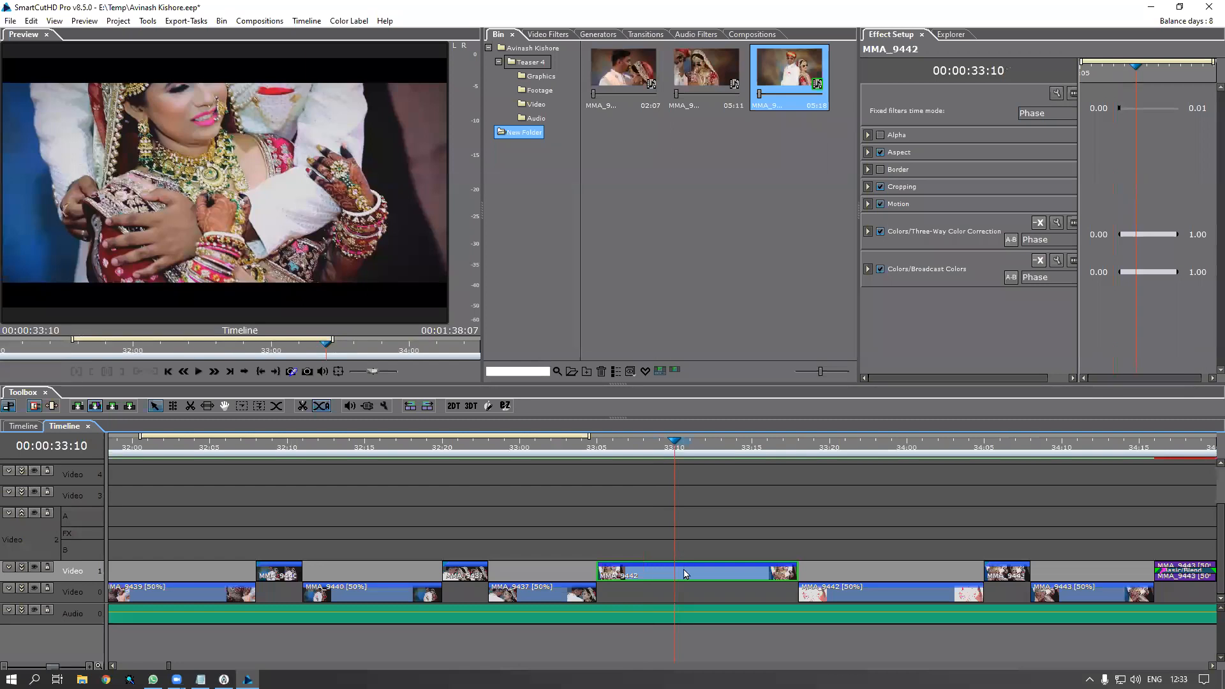
double_click(685, 573)
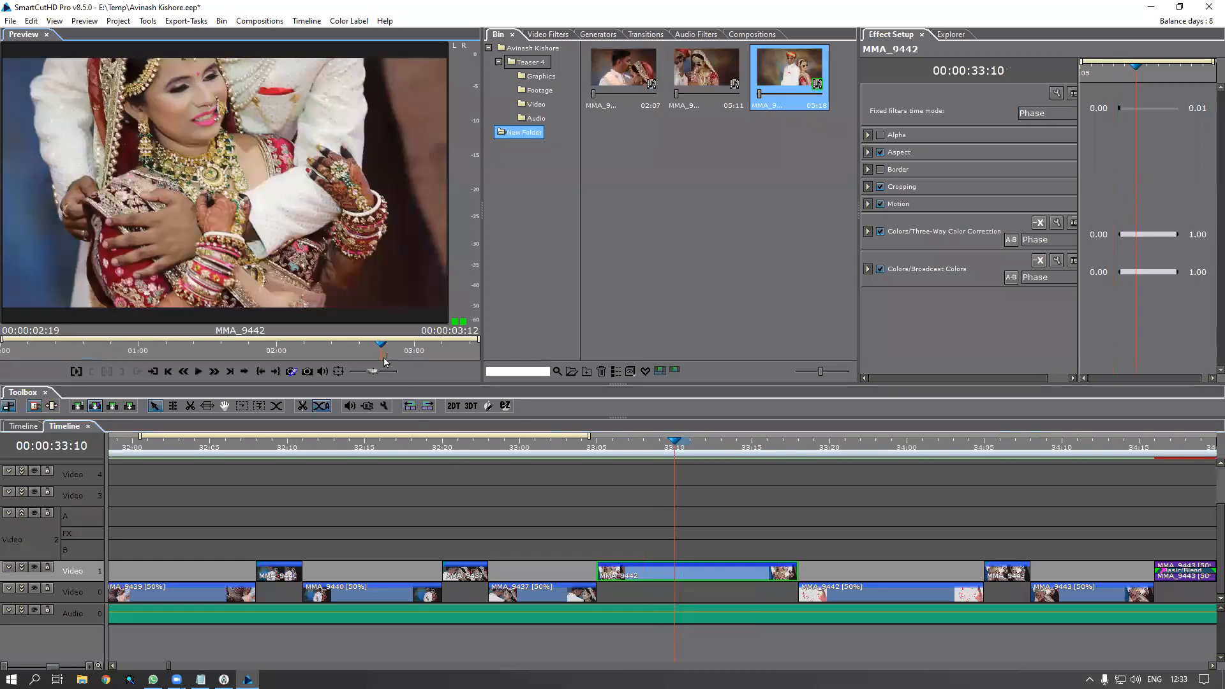
left_click_drag(385, 356, 430, 372)
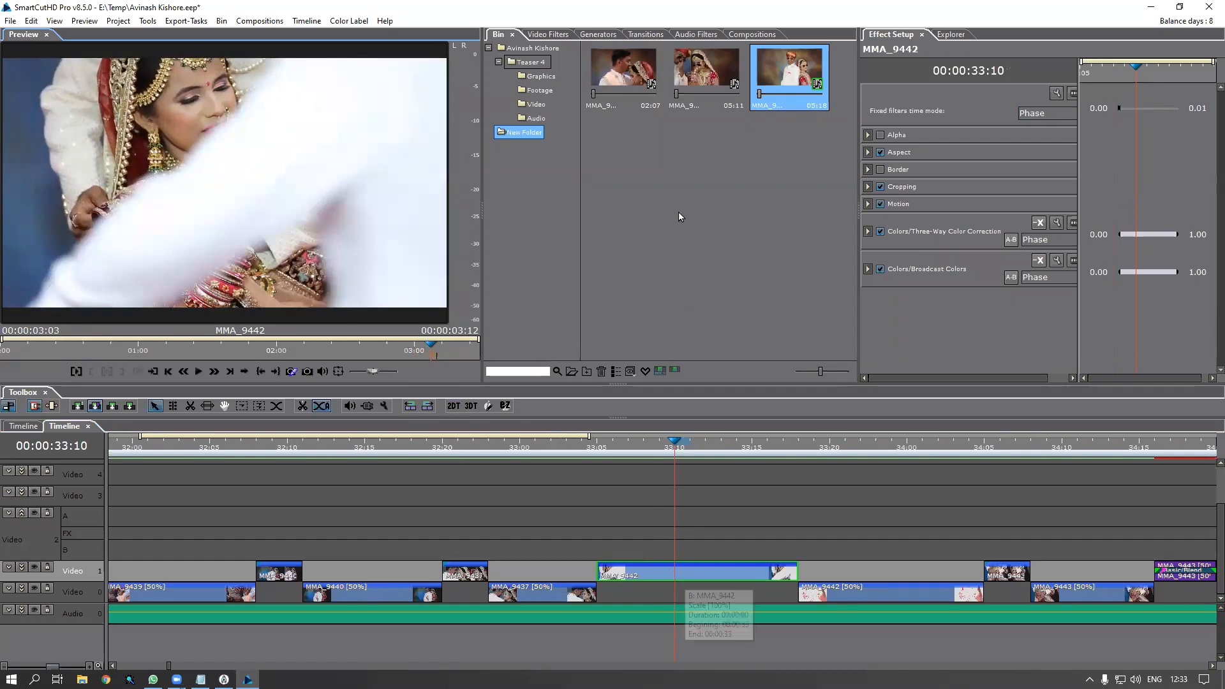
Replace clip MMA_9442 on Video 1 with MMA_9450 from the bin
left_click(803, 82)
left_click_drag(786, 76, 661, 573)
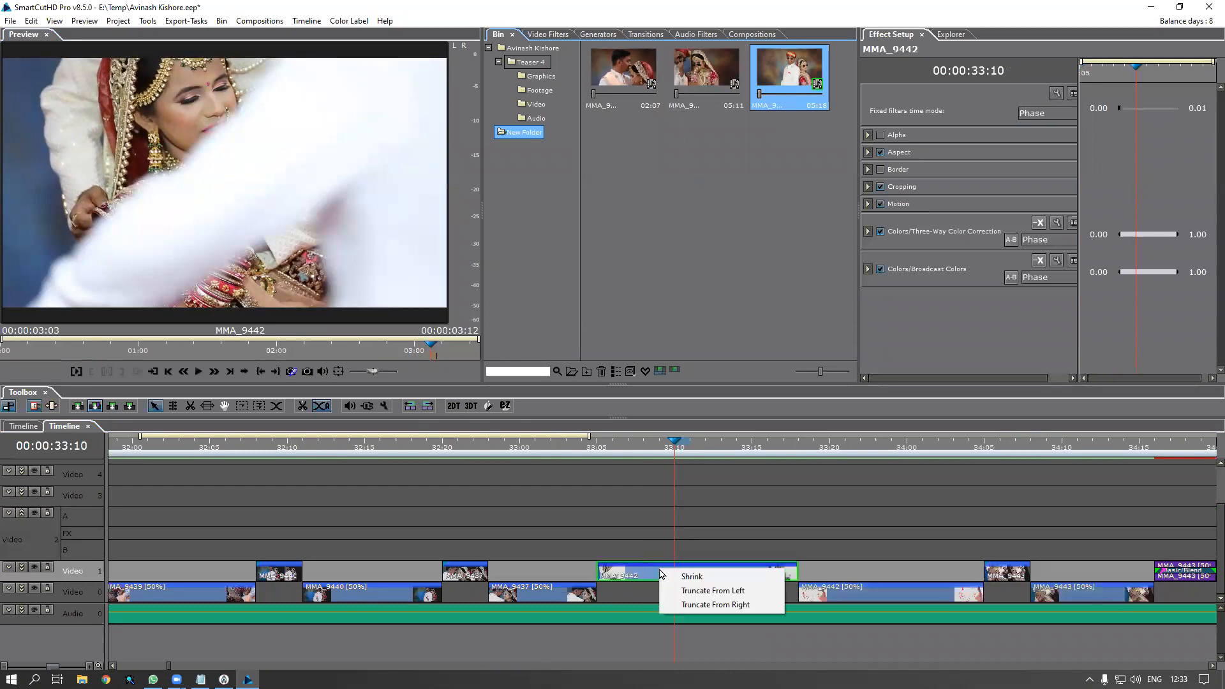
left_click(686, 589)
left_click_drag(633, 448, 754, 480)
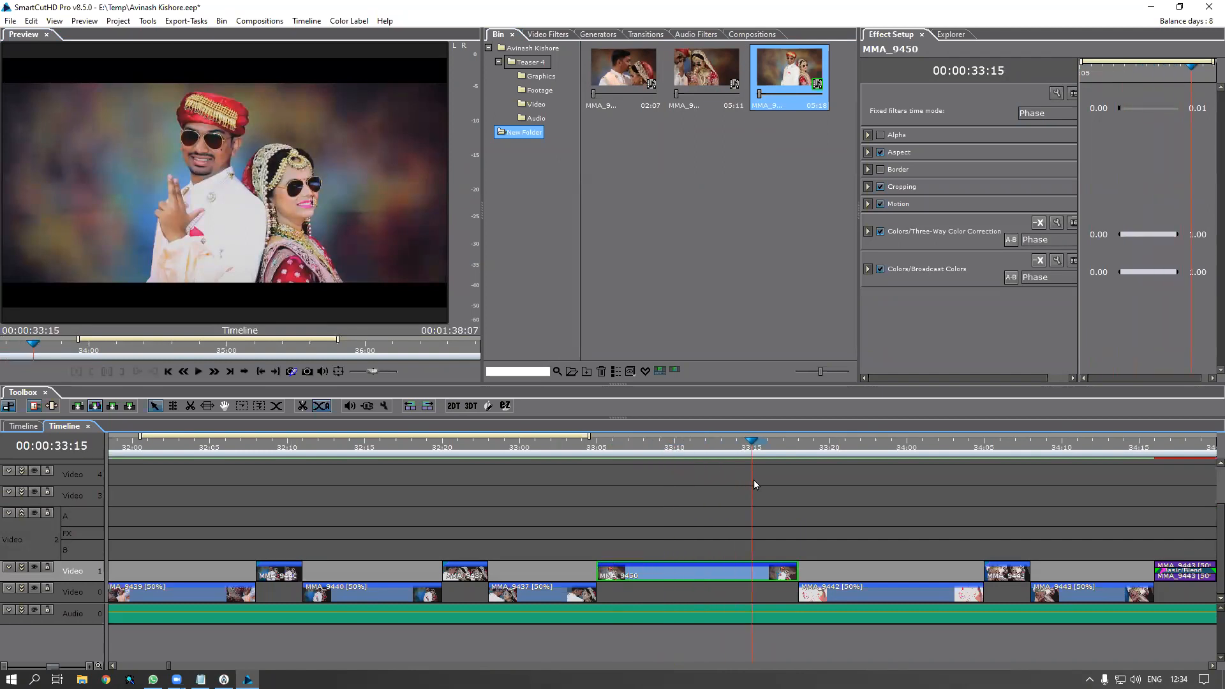
Set an earlier In point for MMA_9450 in the source preview at 33:07
left_click(740, 582)
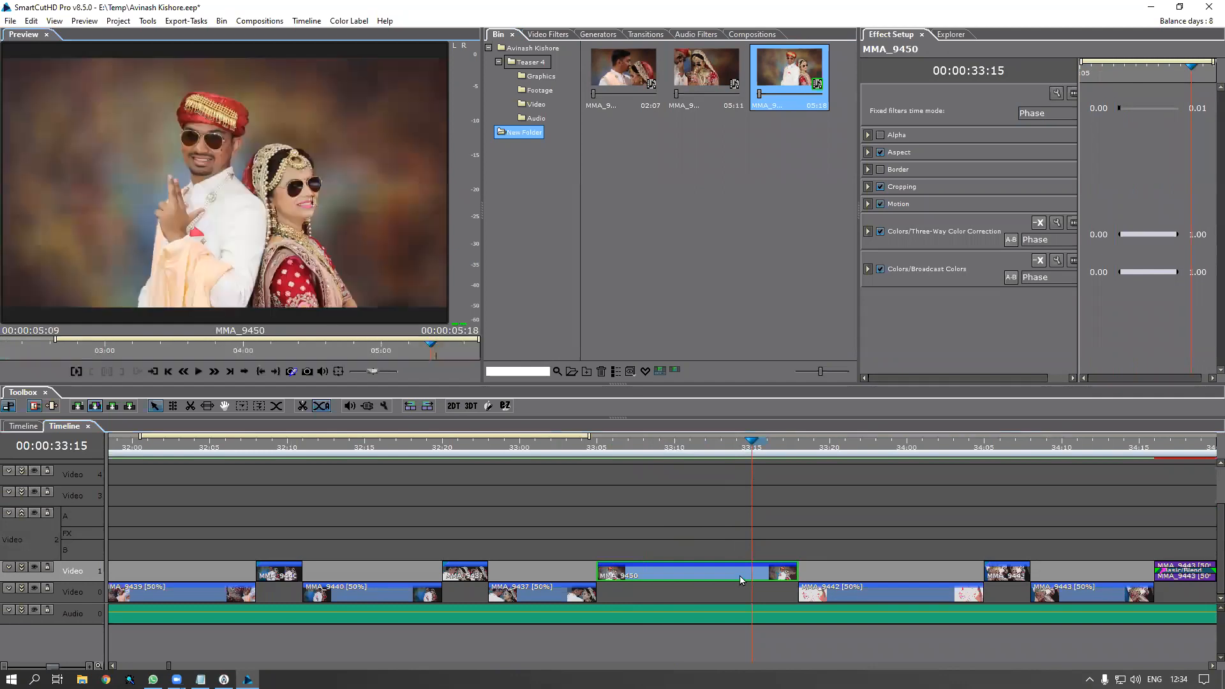
left_click_drag(593, 449, 635, 459)
left_click(681, 568)
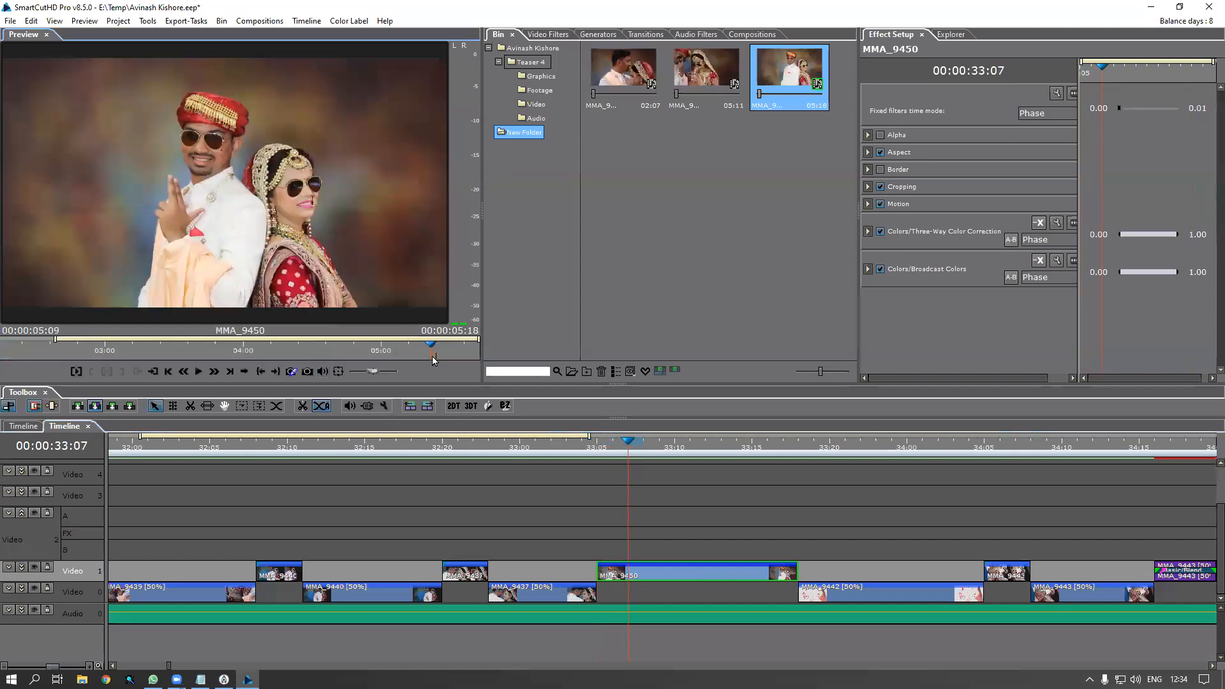
left_click_drag(432, 349, 164, 344)
key("i")
left_click(679, 579)
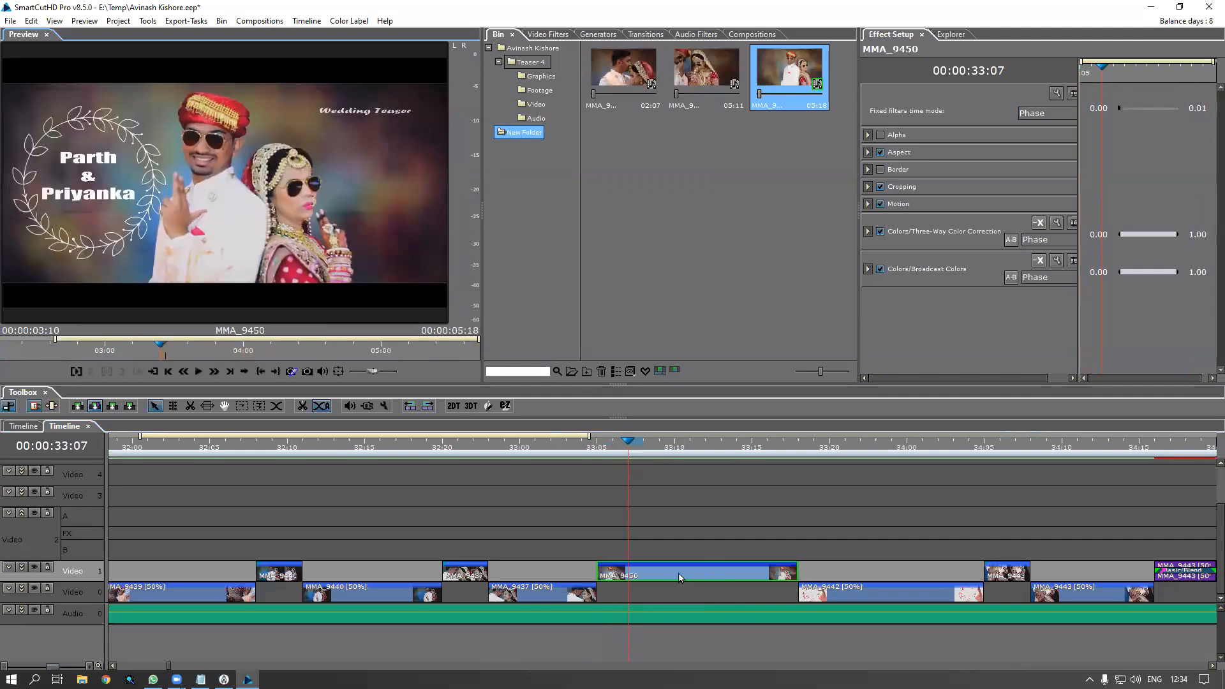
Enlarge MMA_9450 to 141 scale in Motion with Scale X and Y synced
left_click(867, 204)
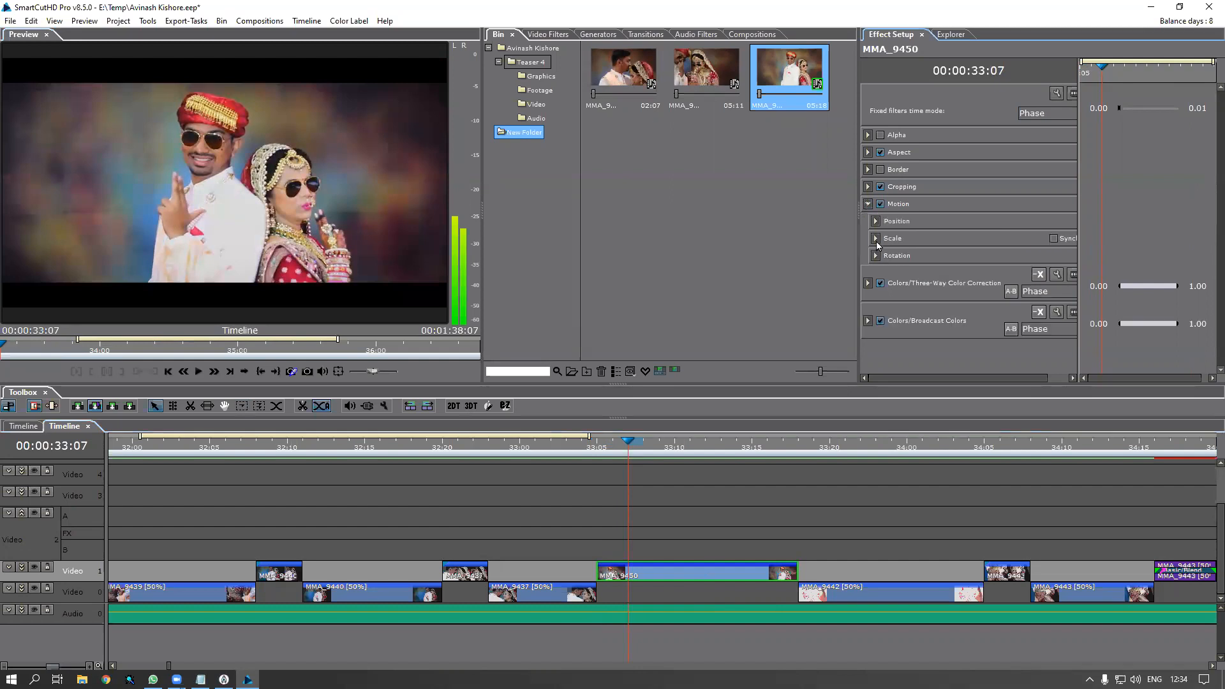
left_click(875, 239)
left_click(1054, 238)
double_click(1040, 256)
key("Up")
key("Up")
key("Up")
key("Up")
key("Up")
key("Up")
key("Up")
key("Up")
key("Up")
key("Up")
key("Up")
key("Up")
key("Up")
key("Up")
key("Up")
key("Up")
key("Up")
key("Up")
key("Up")
key("Up")
key("Up")
key("Up")
key("Up")
key("Up")
key("Up")
key("Up")
key("Up")
key("Up")
key("Up")
key("Up")
key("Up")
key("Up")
key("Up")
key("Up")
key("Up")
key("Up")
key("Up")
key("Up")
key("Up")
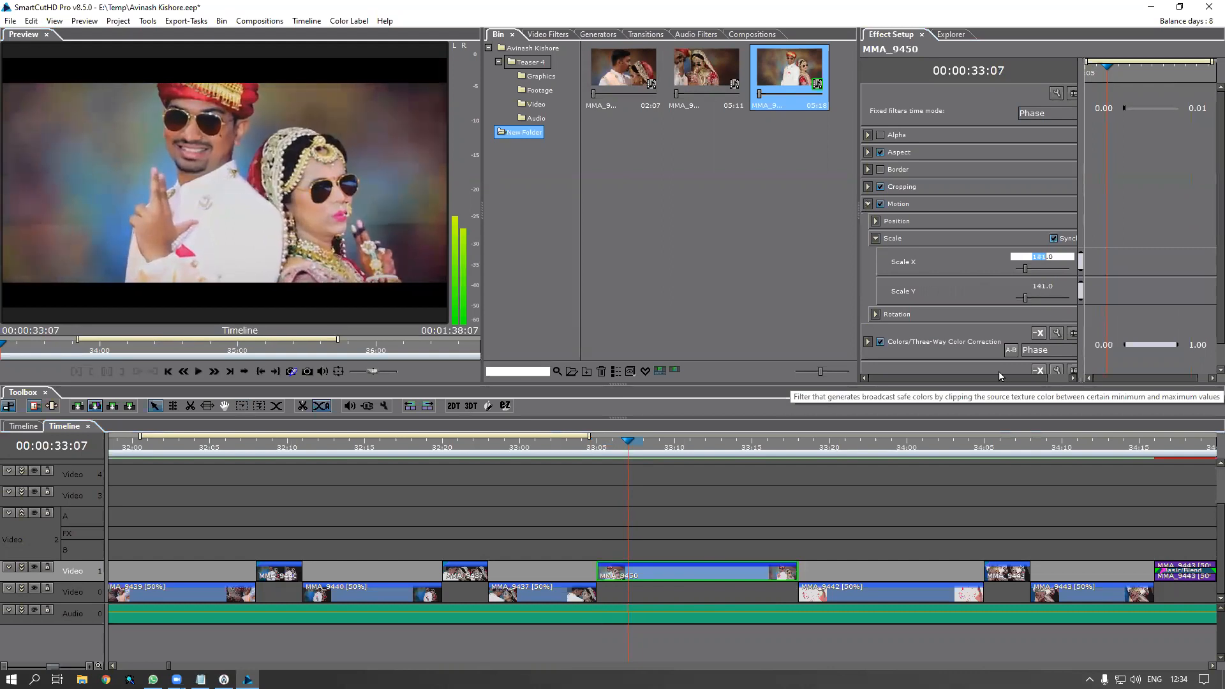
left_click(978, 297)
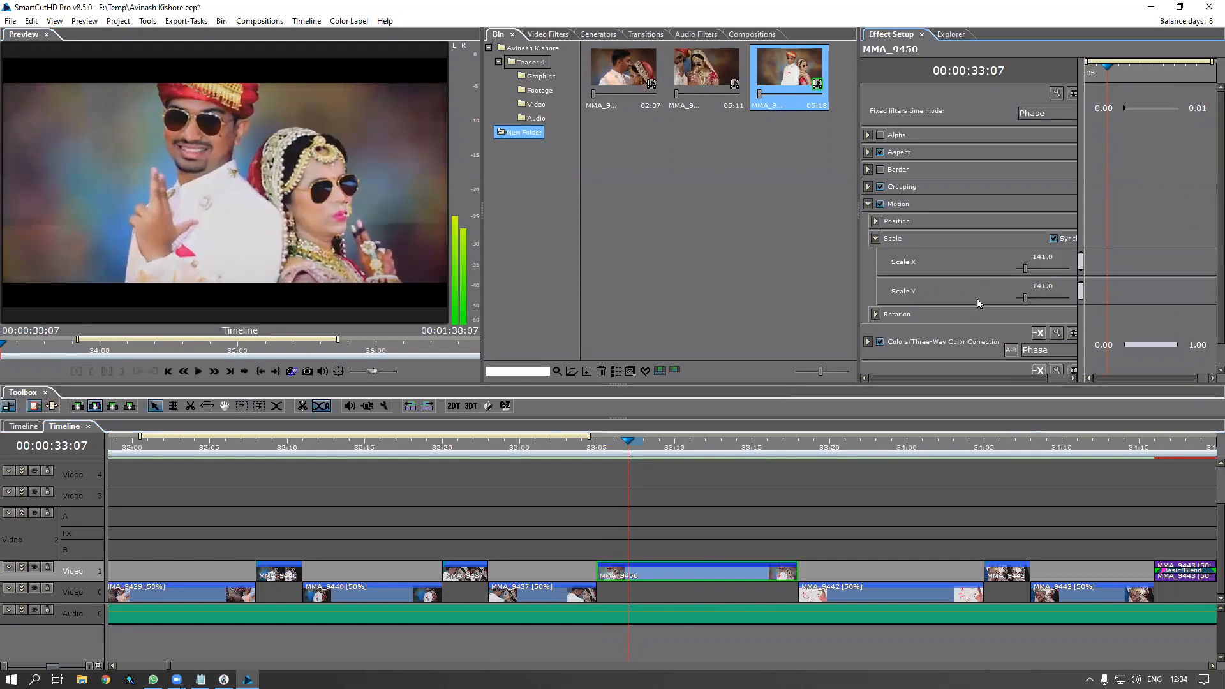
Play the enlarged couple clip from about 33:01 and preview frames 33:10 to 34:04
left_click(552, 454)
key("space")
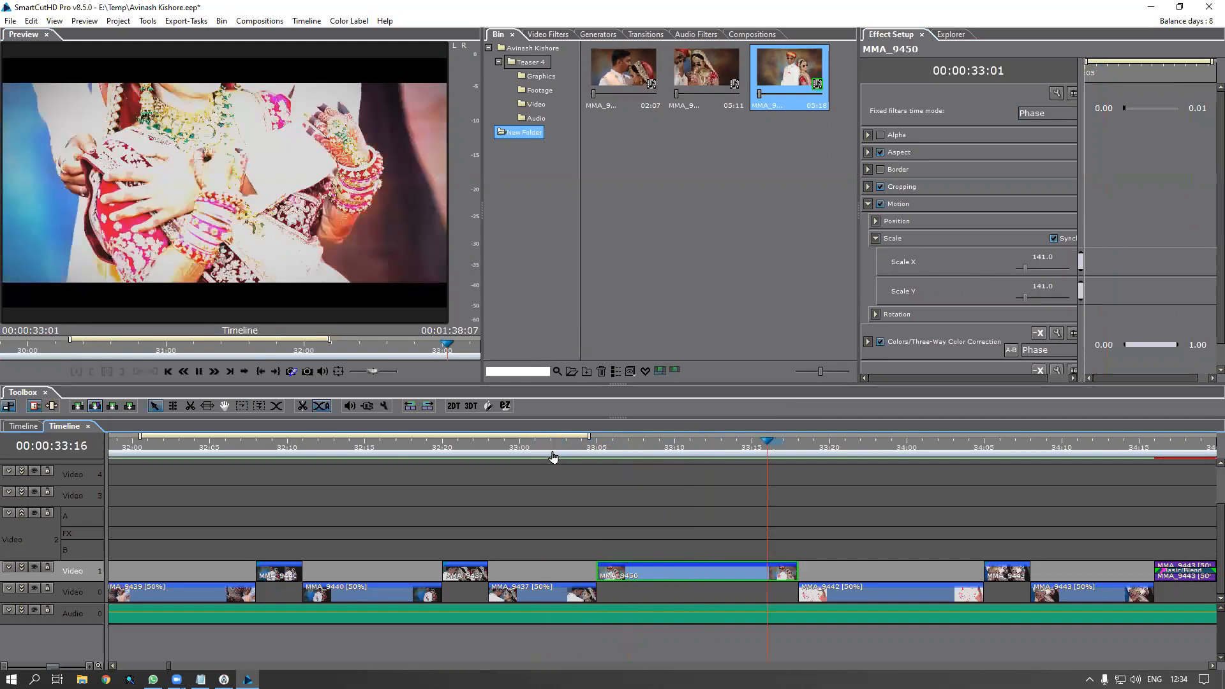
key("space")
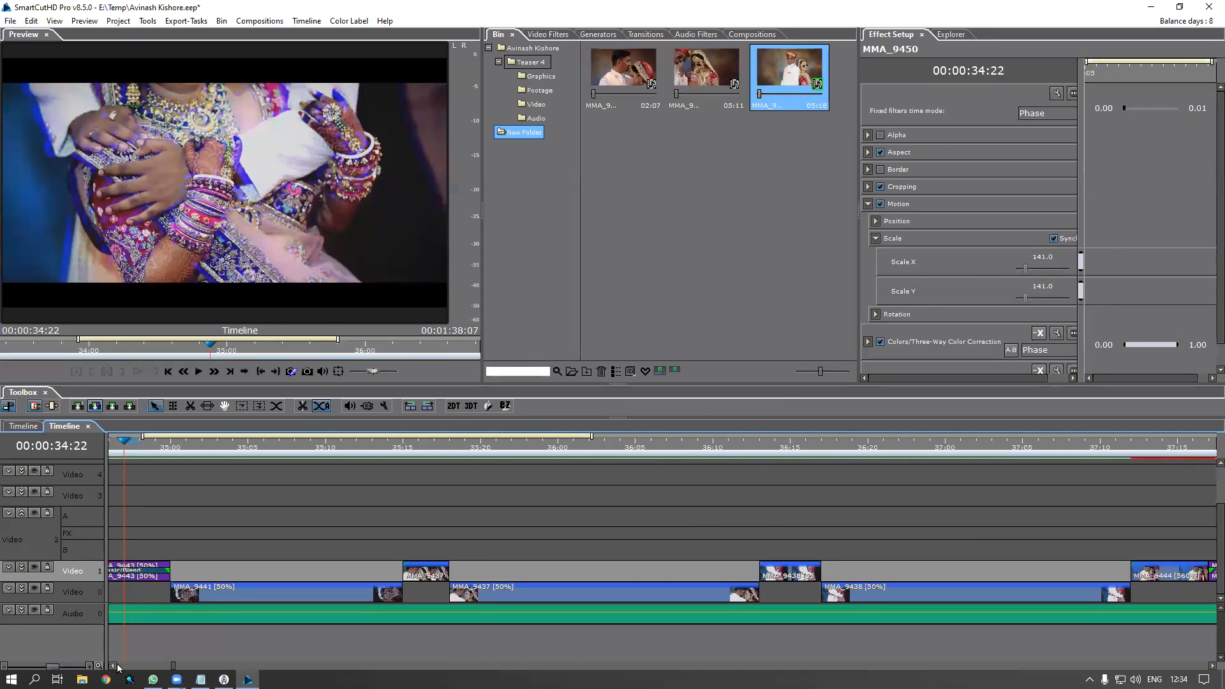
left_click_drag(144, 449, 0, 464)
left_click_drag(307, 464, 753, 519)
Locate the source of timeline clip MMA_9442 in the Footage bin
left_click(464, 515)
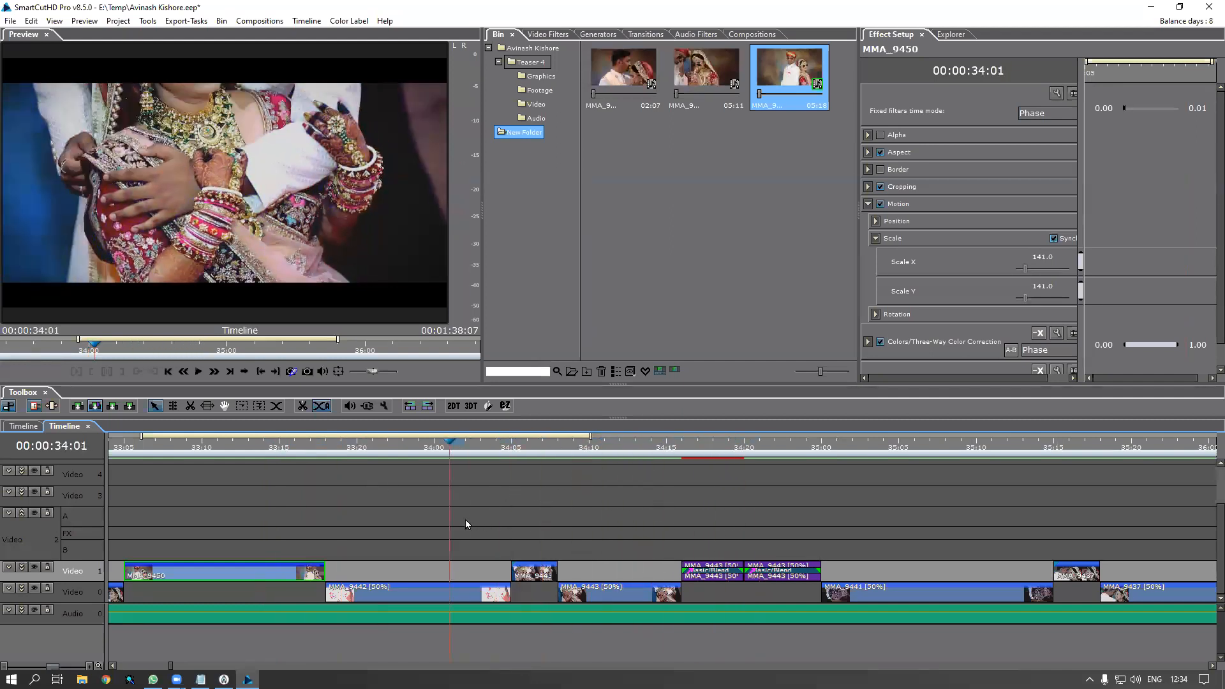
left_click(480, 595)
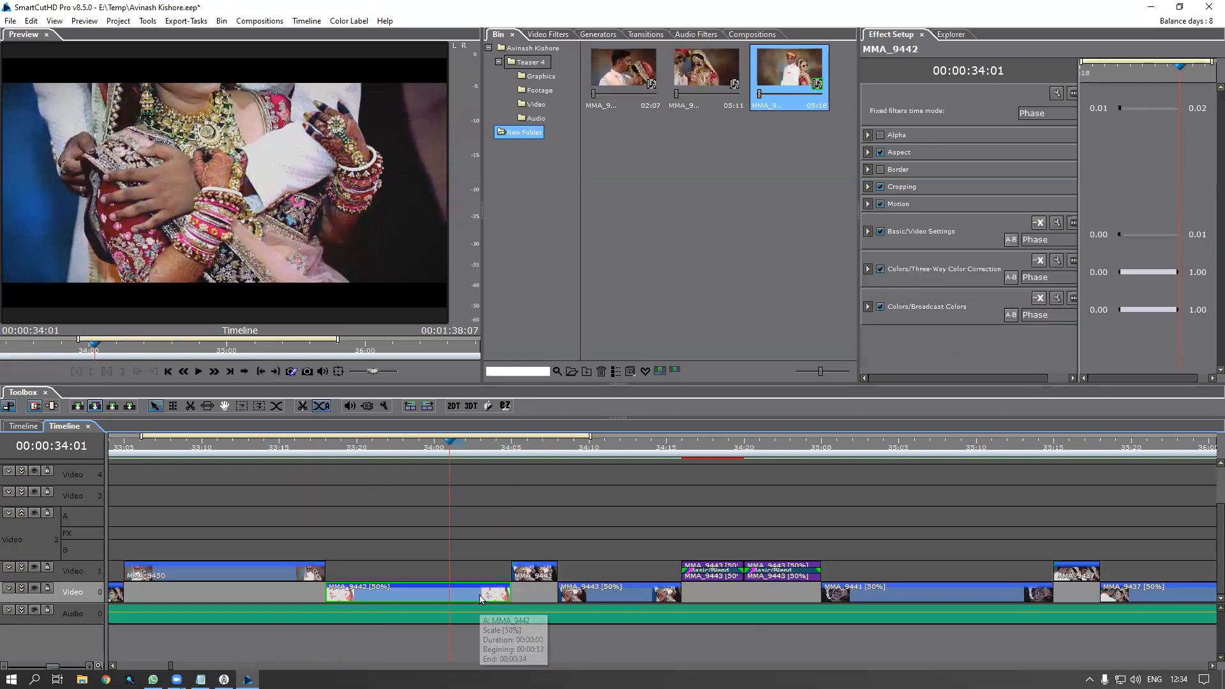
right_click(480, 597)
left_click(558, 329)
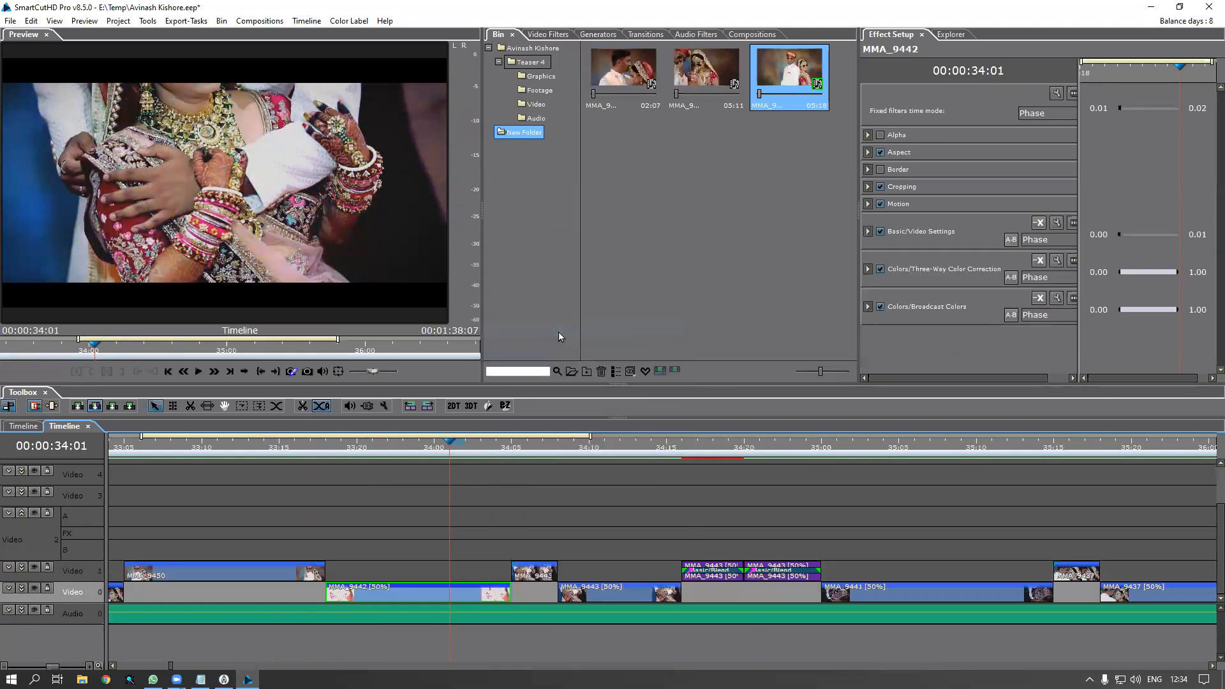
left_click(632, 327)
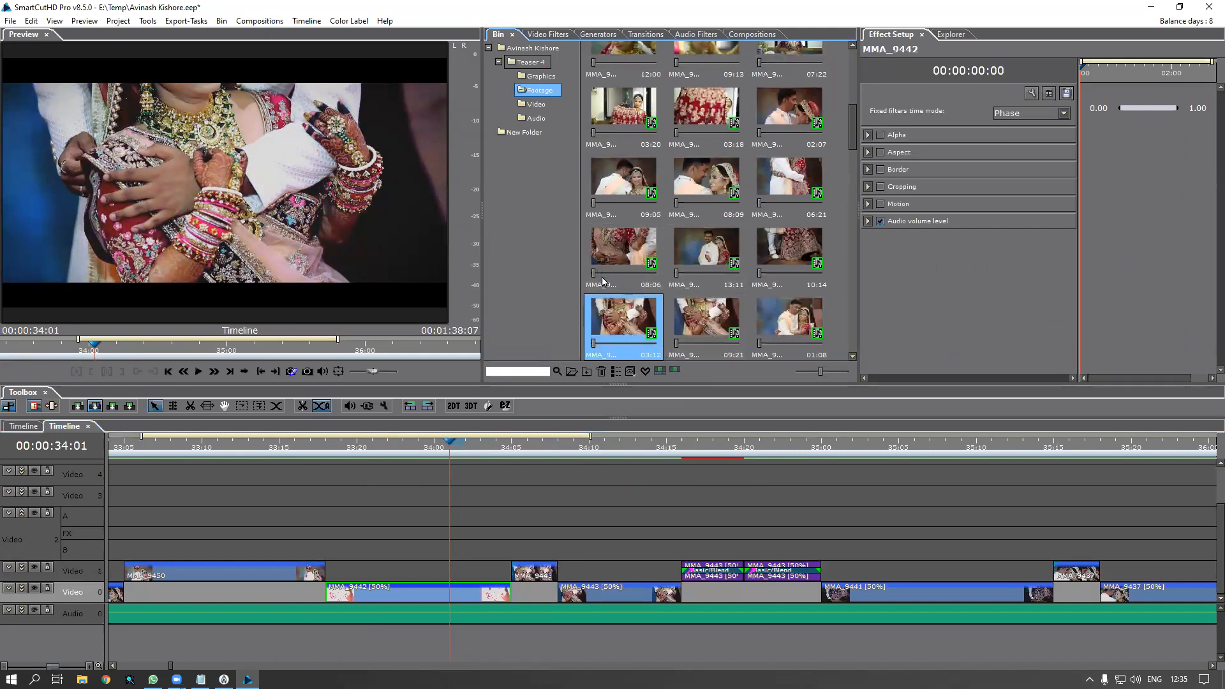
Copy the couple clip MMA_9450 from New Folder in the bin
left_click(524, 132)
left_click(790, 70)
right_click(792, 72)
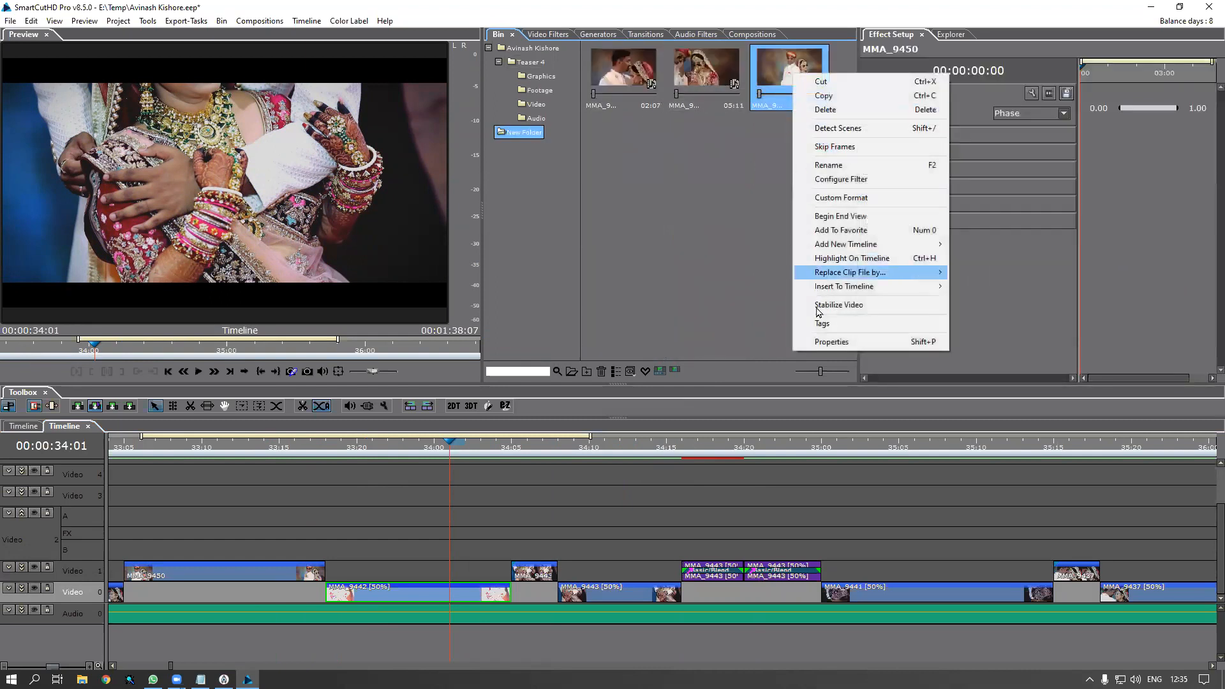
left_click(833, 98)
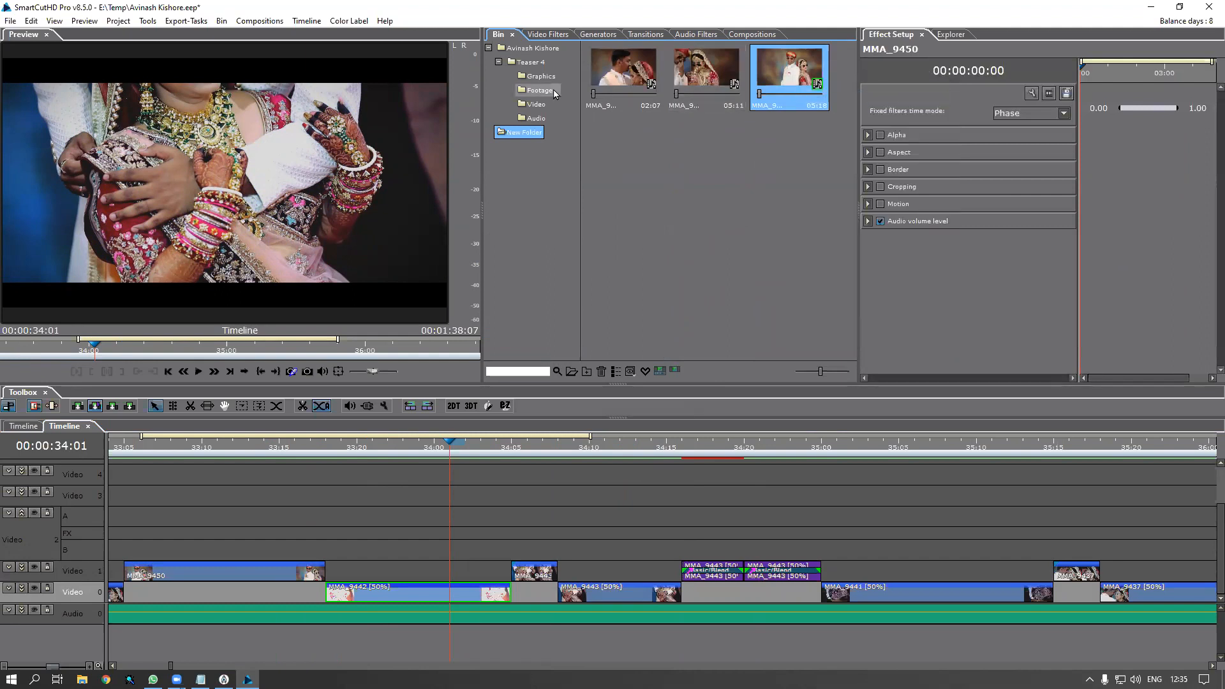
Replace MMA_9442 and MMA_9443 with the copied MMA_9450 and play back from 33:15
right_click(487, 592)
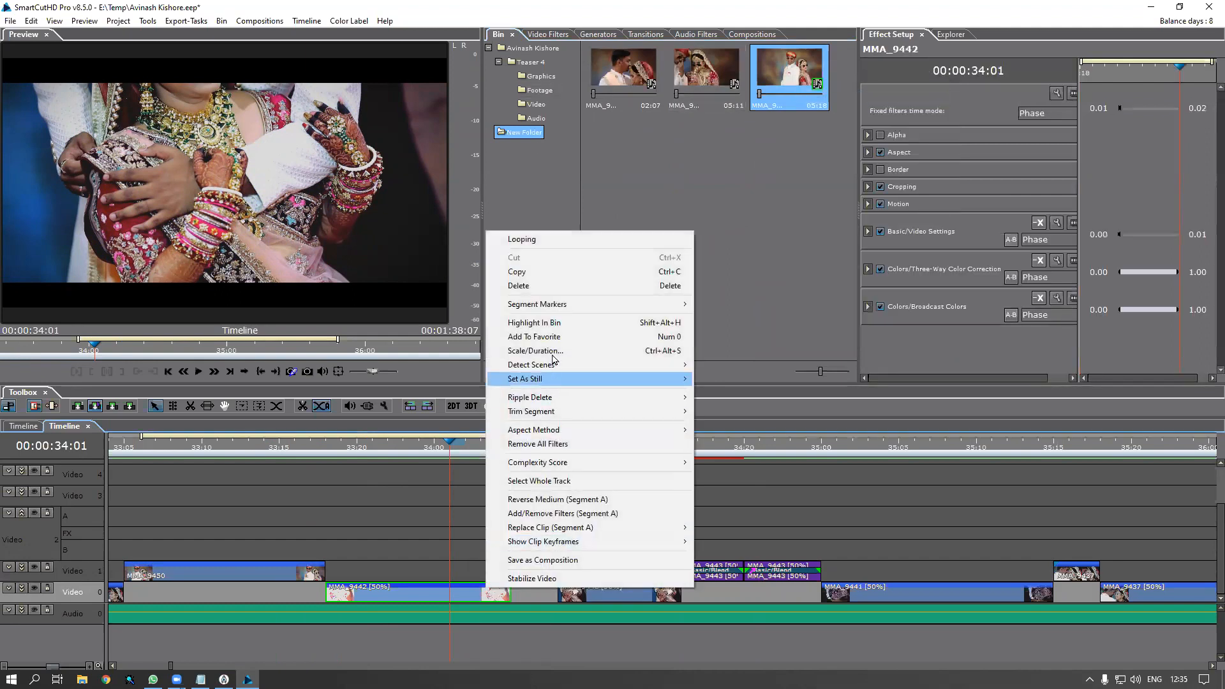
left_click(557, 324)
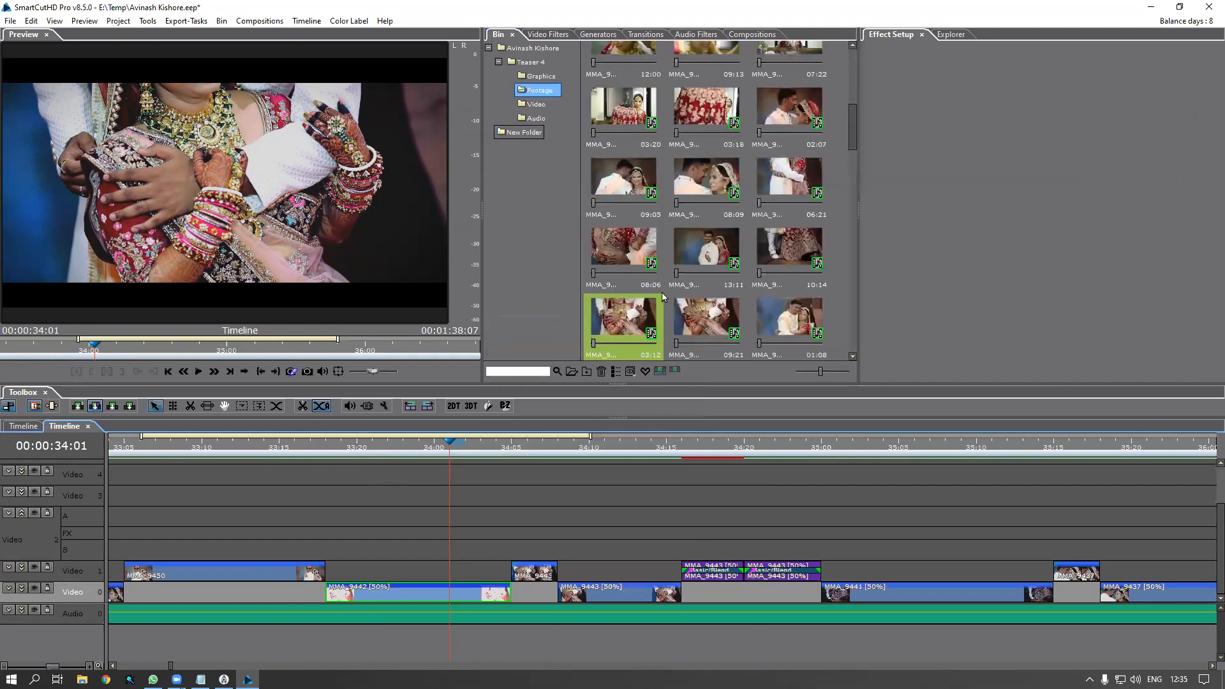
right_click(647, 317)
mouse_move(723, 516)
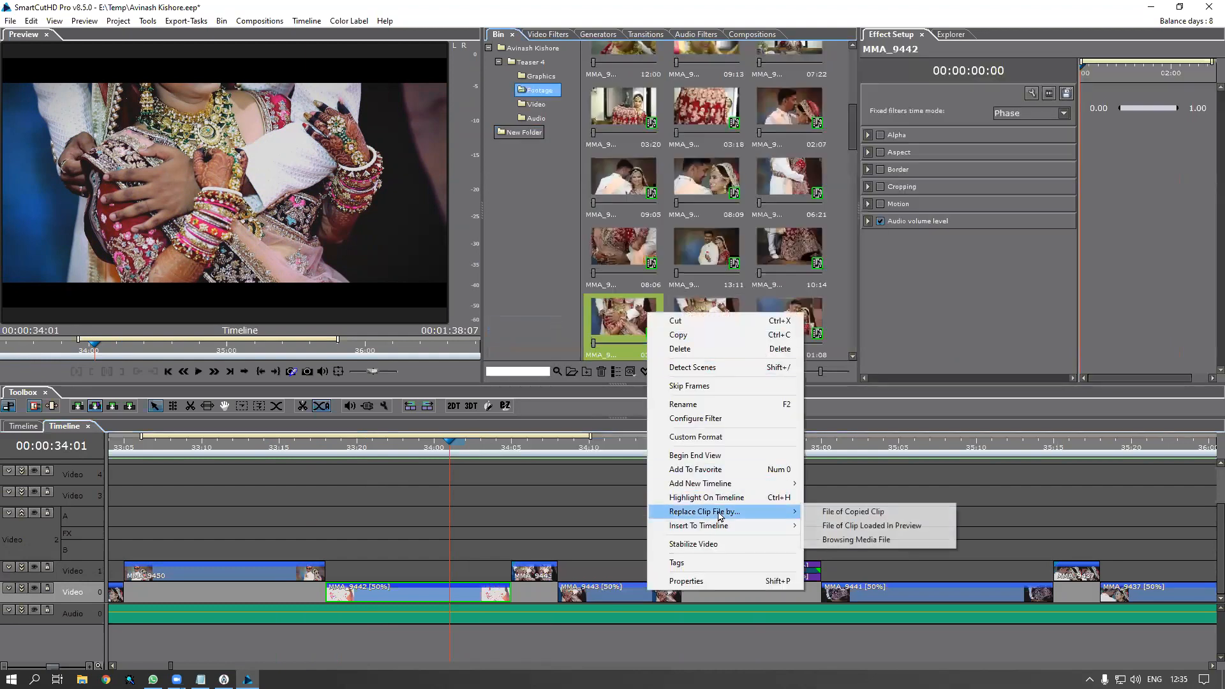
left_click(865, 516)
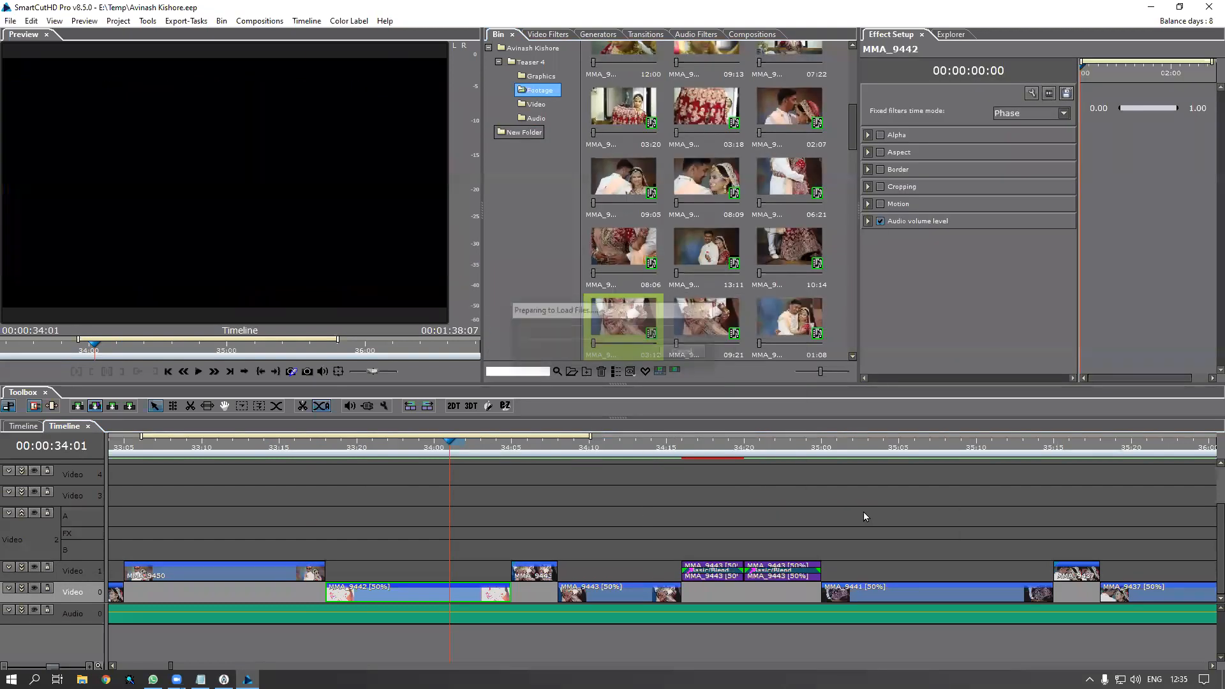
right_click(700, 335)
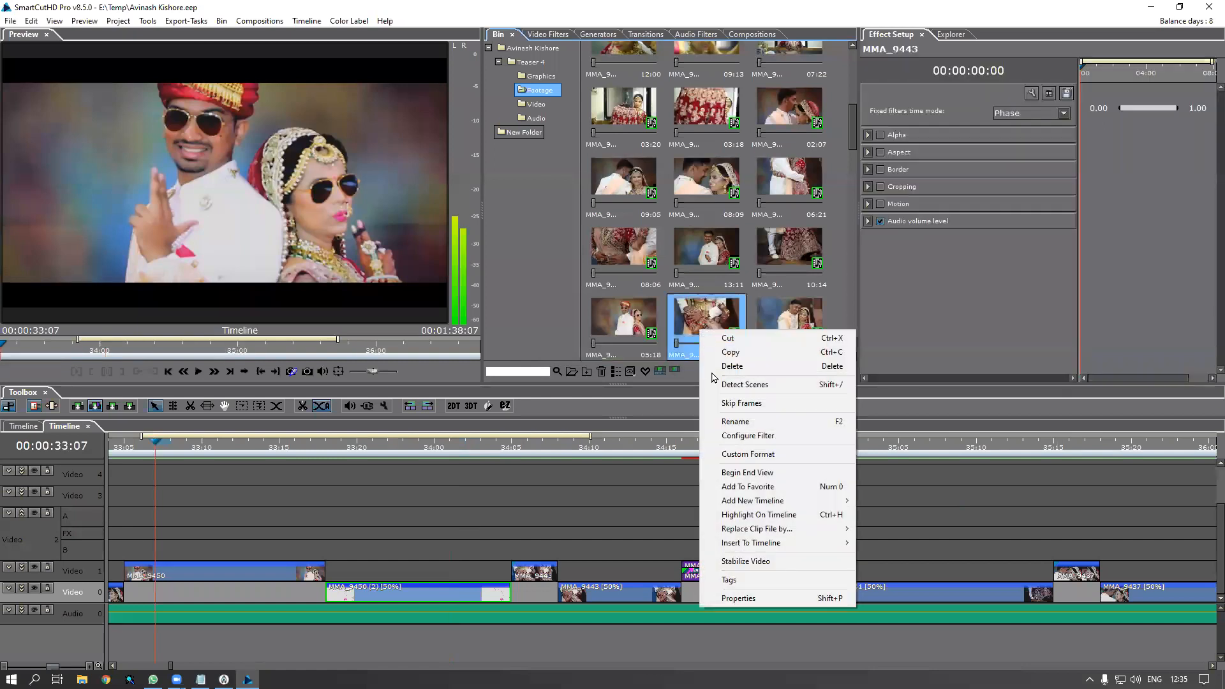
mouse_move(766, 536)
left_click(903, 534)
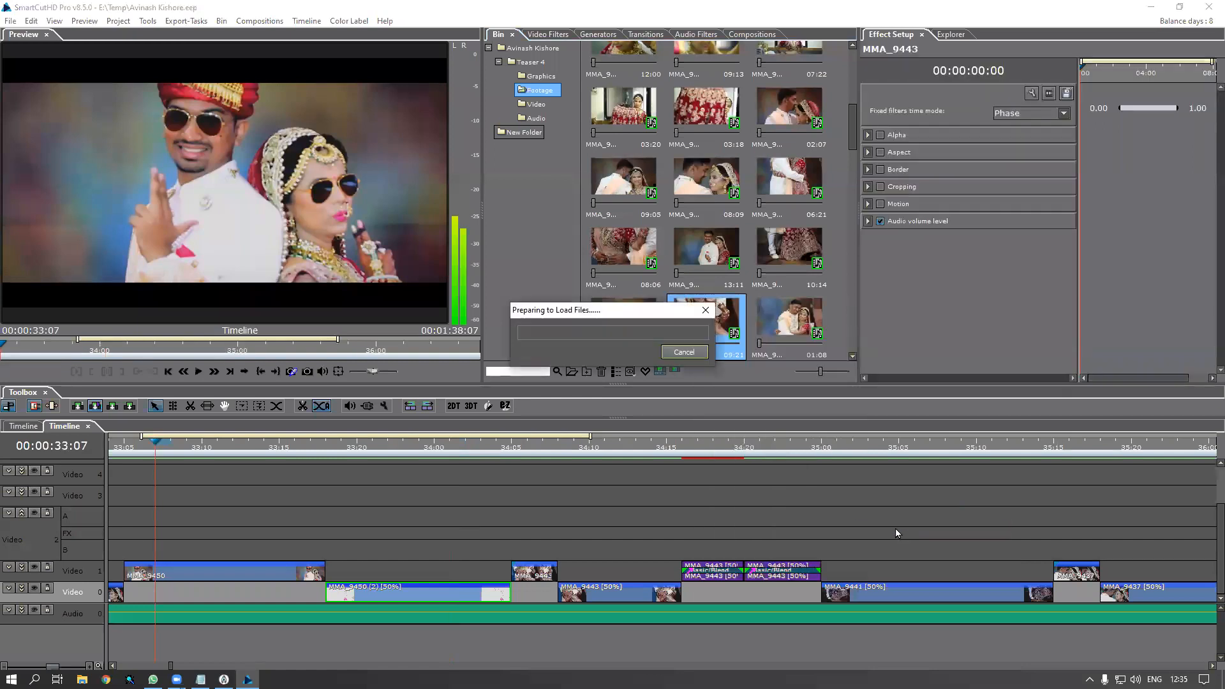
left_click(280, 453)
key("space")
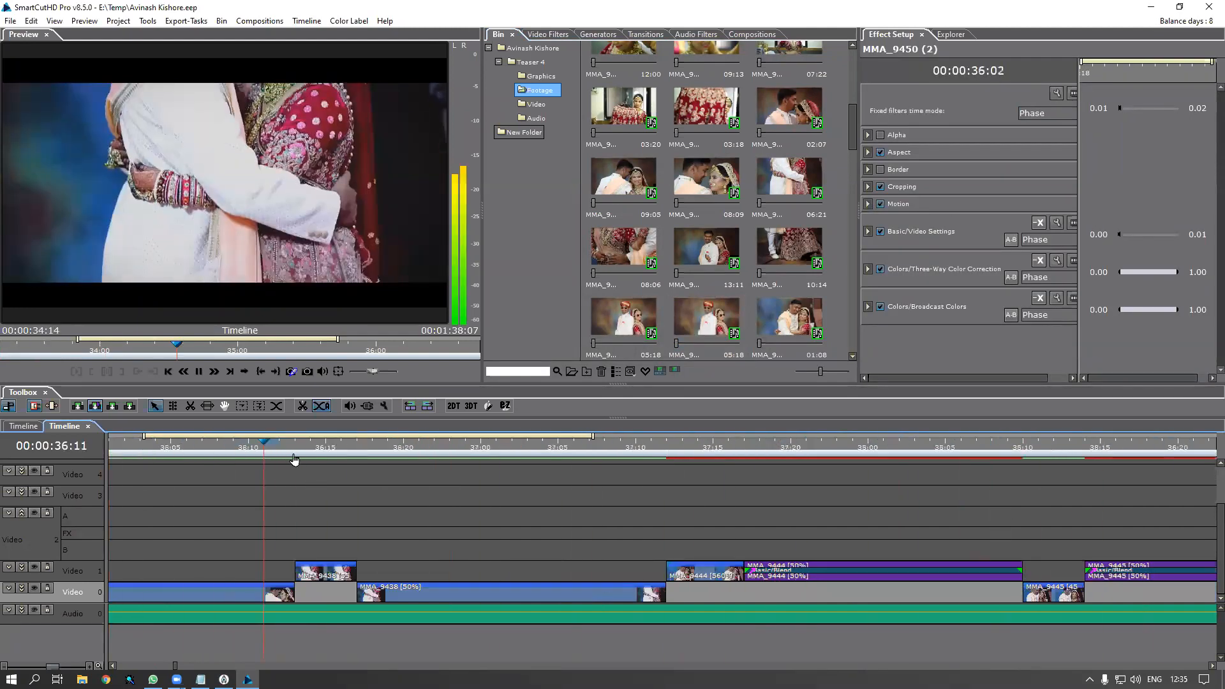
key("space")
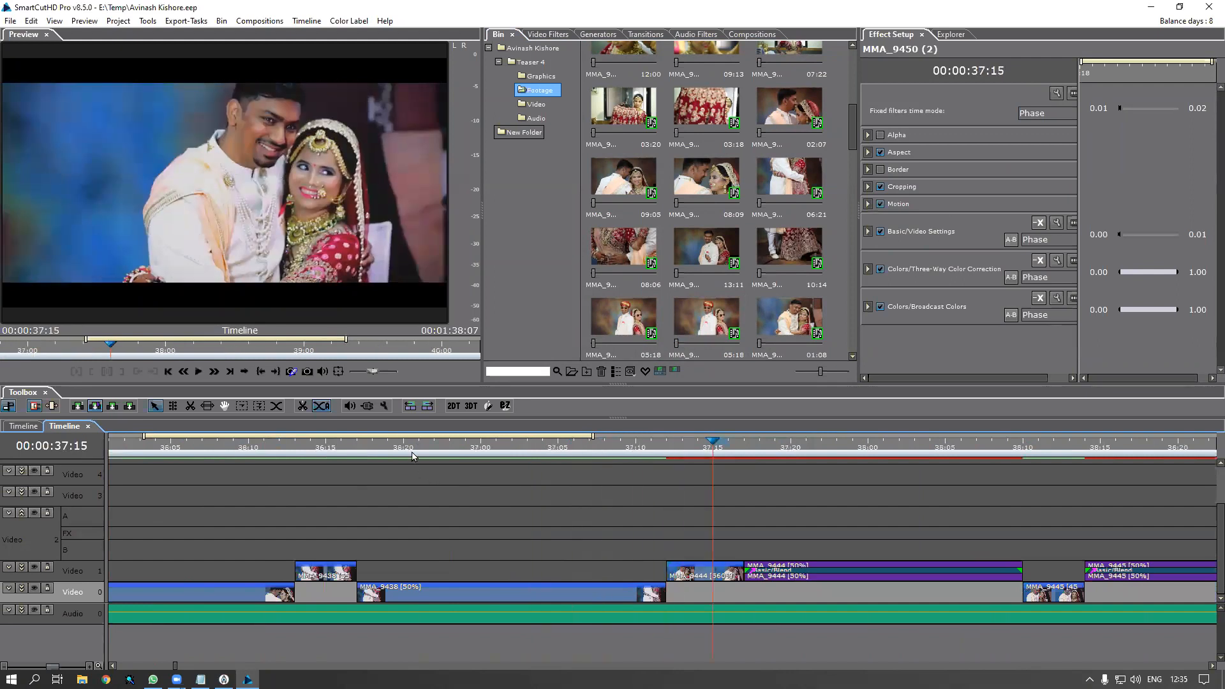
left_click_drag(412, 451, 457, 456)
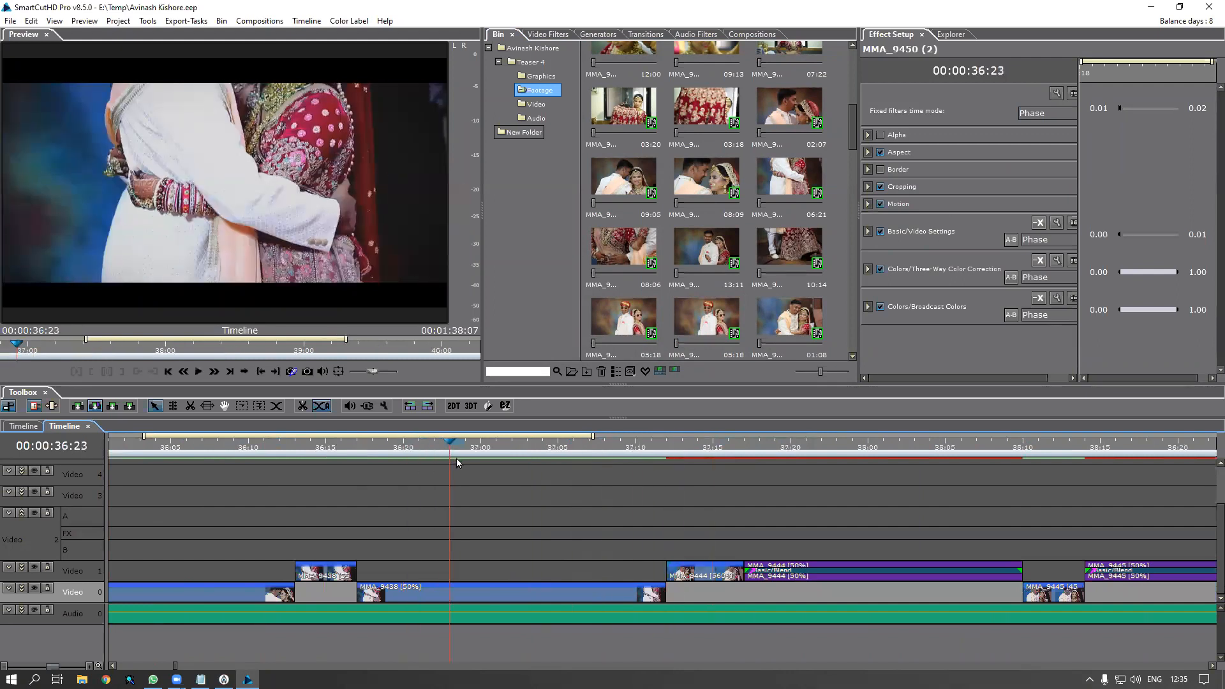
double_click(489, 597)
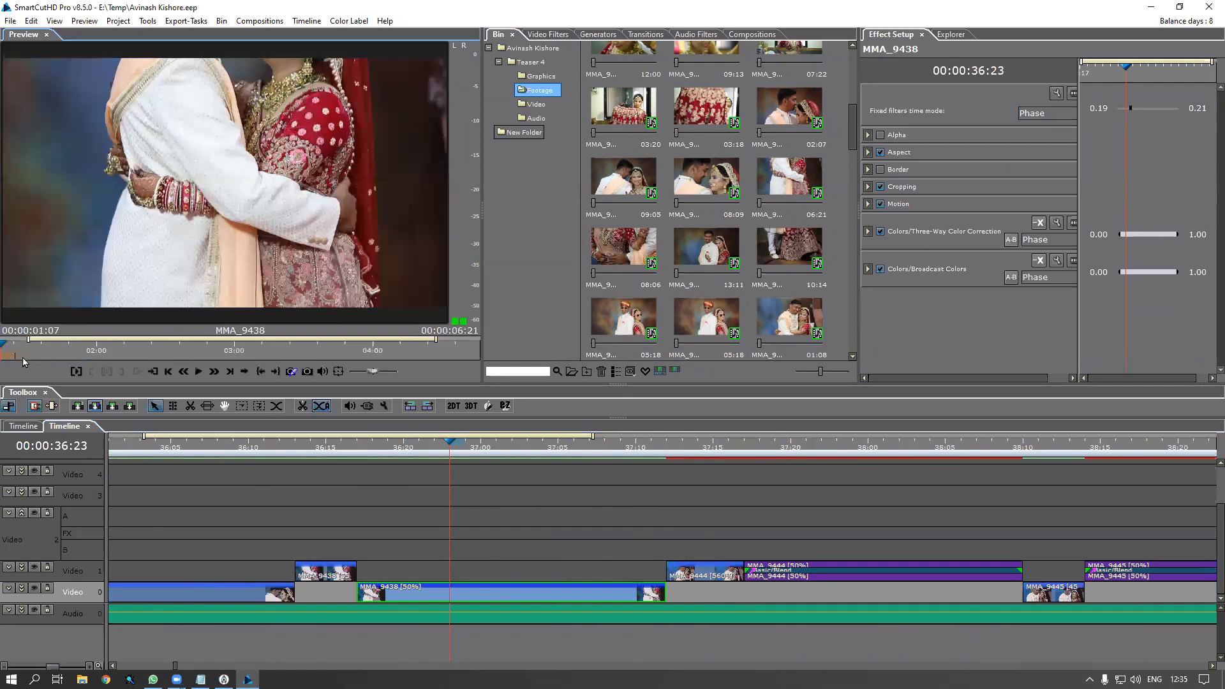
left_click_drag(8, 354, 450, 381)
left_click(337, 448)
key("space")
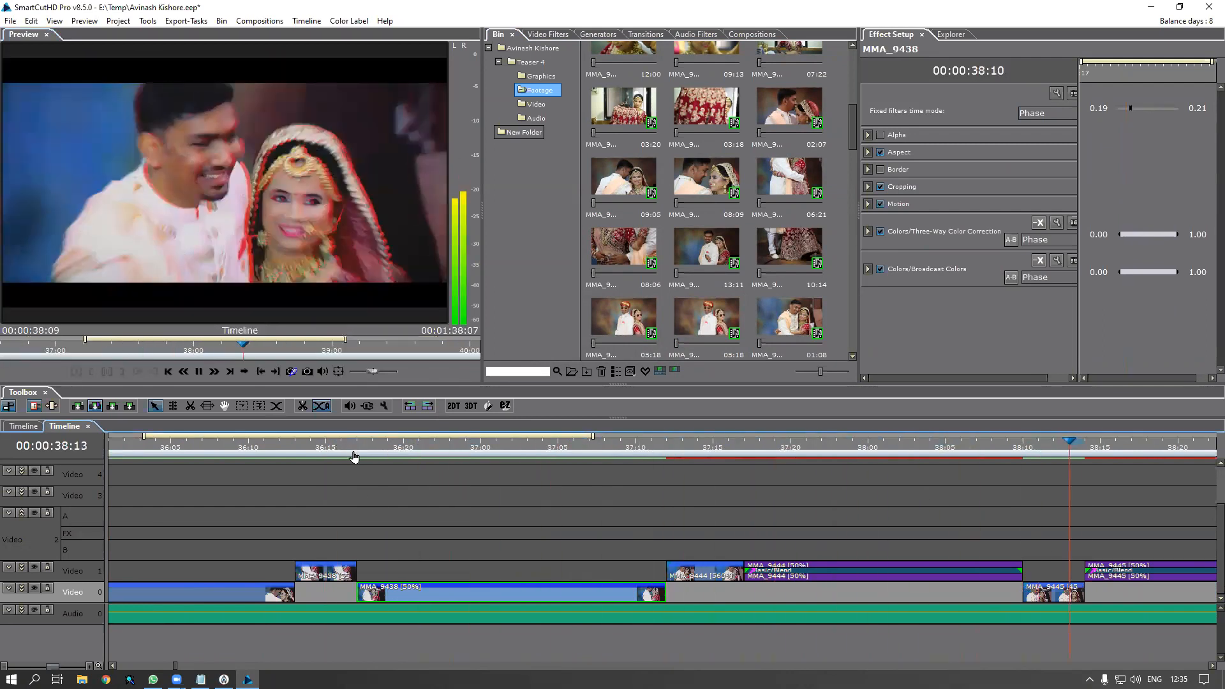
scroll(473, 487, "down", 3)
scroll(473, 488, "down", 2)
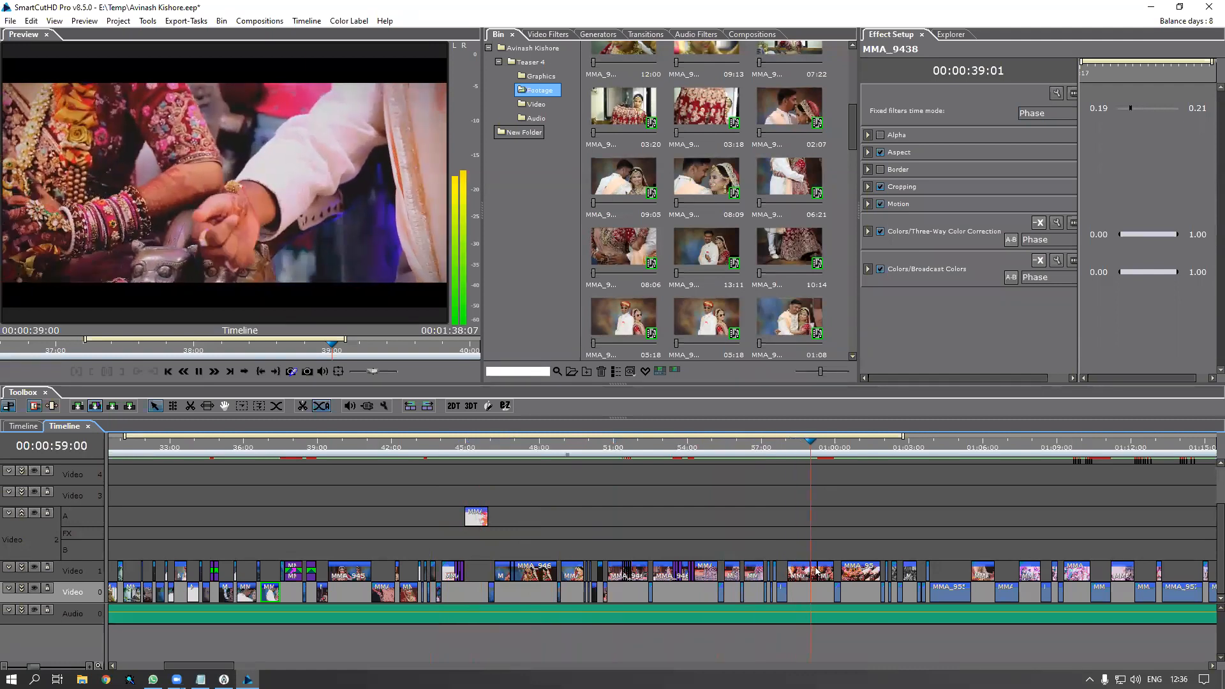
key("space")
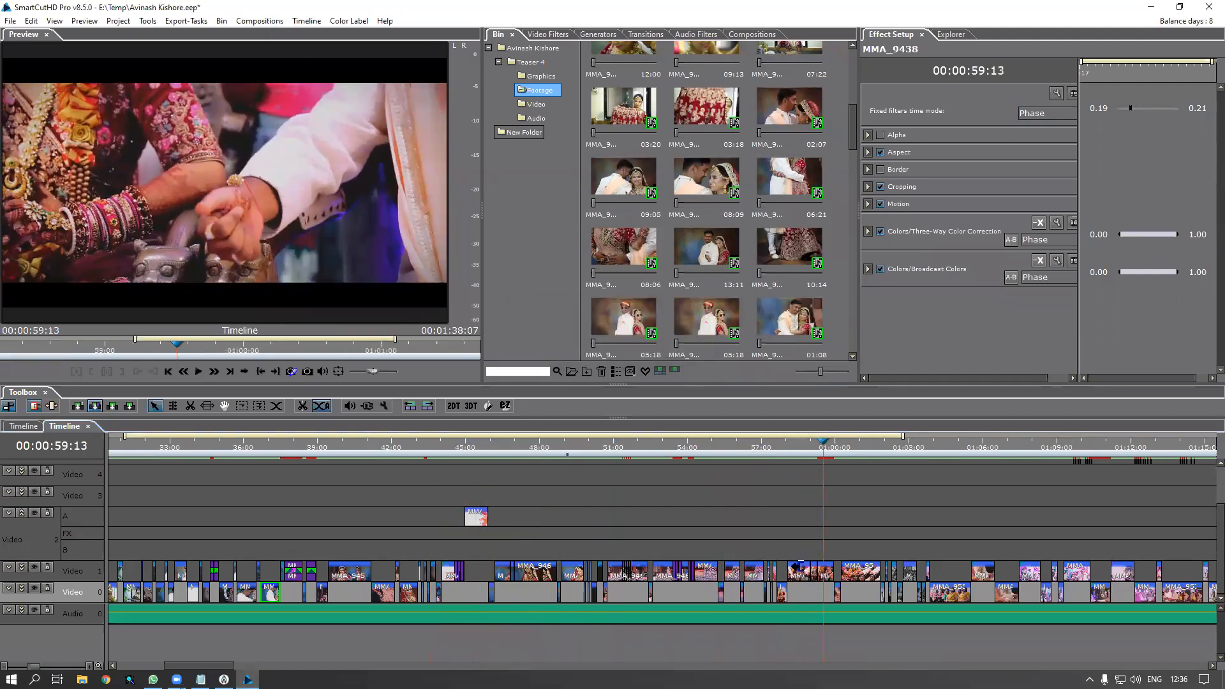